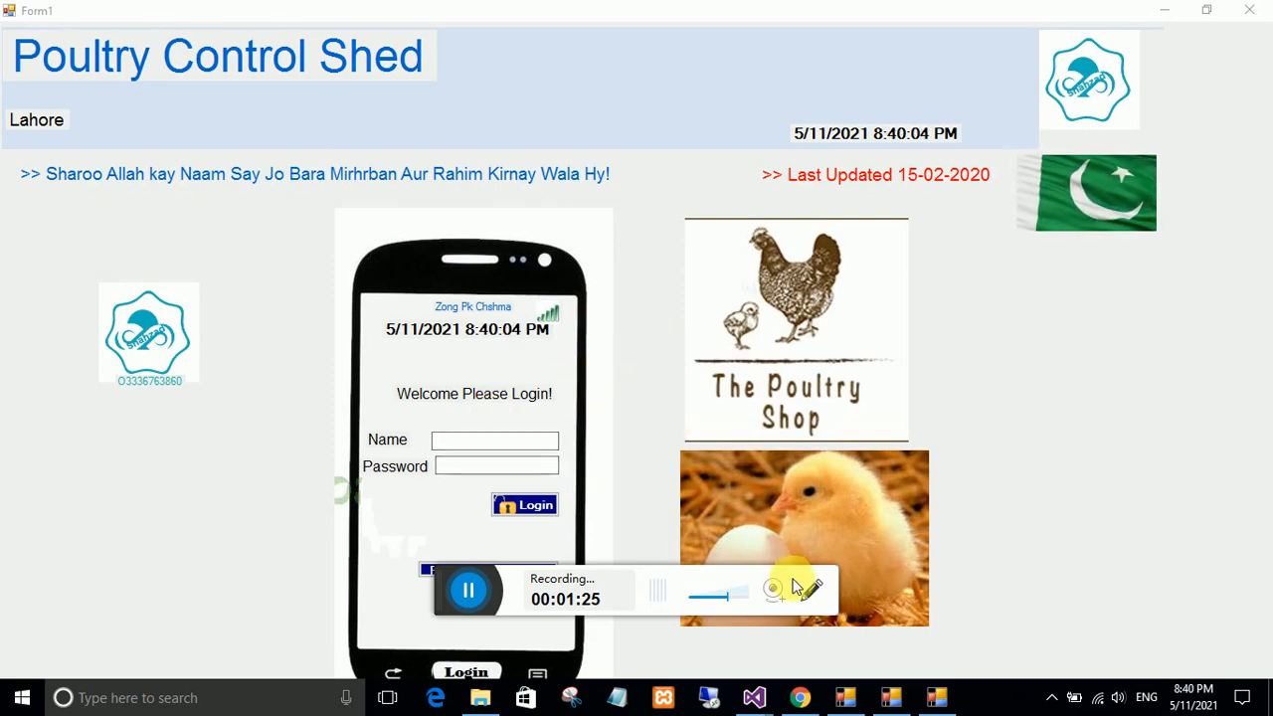
View the login screens of the Polutry Distribution Service, Chicken Shop Software and Poultry Control Shed programs.
left_click(893, 686)
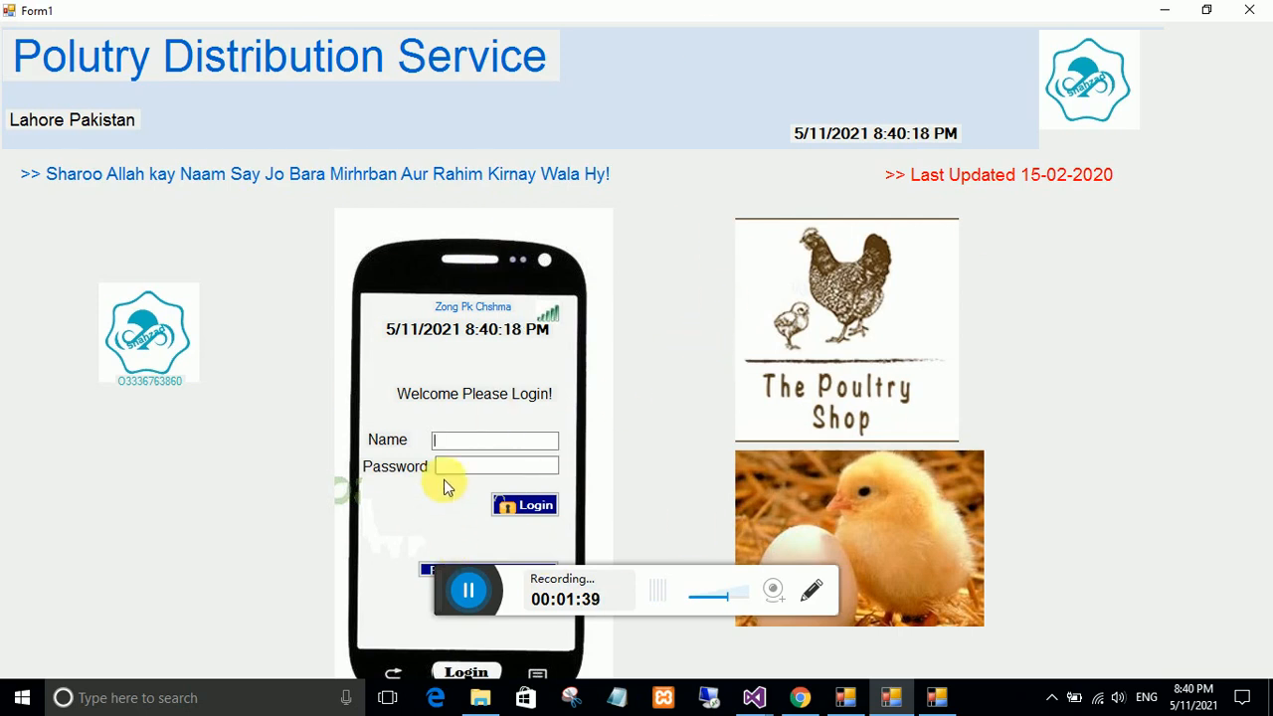
left_click(463, 448)
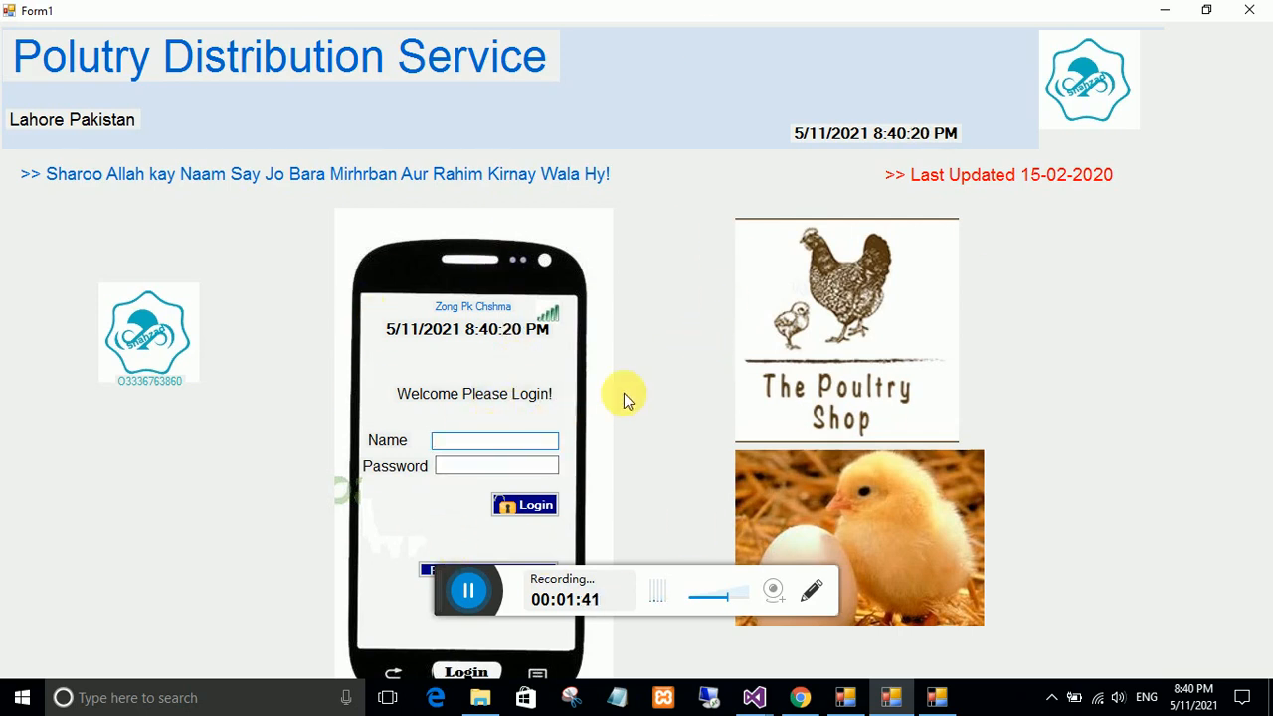
left_click(939, 696)
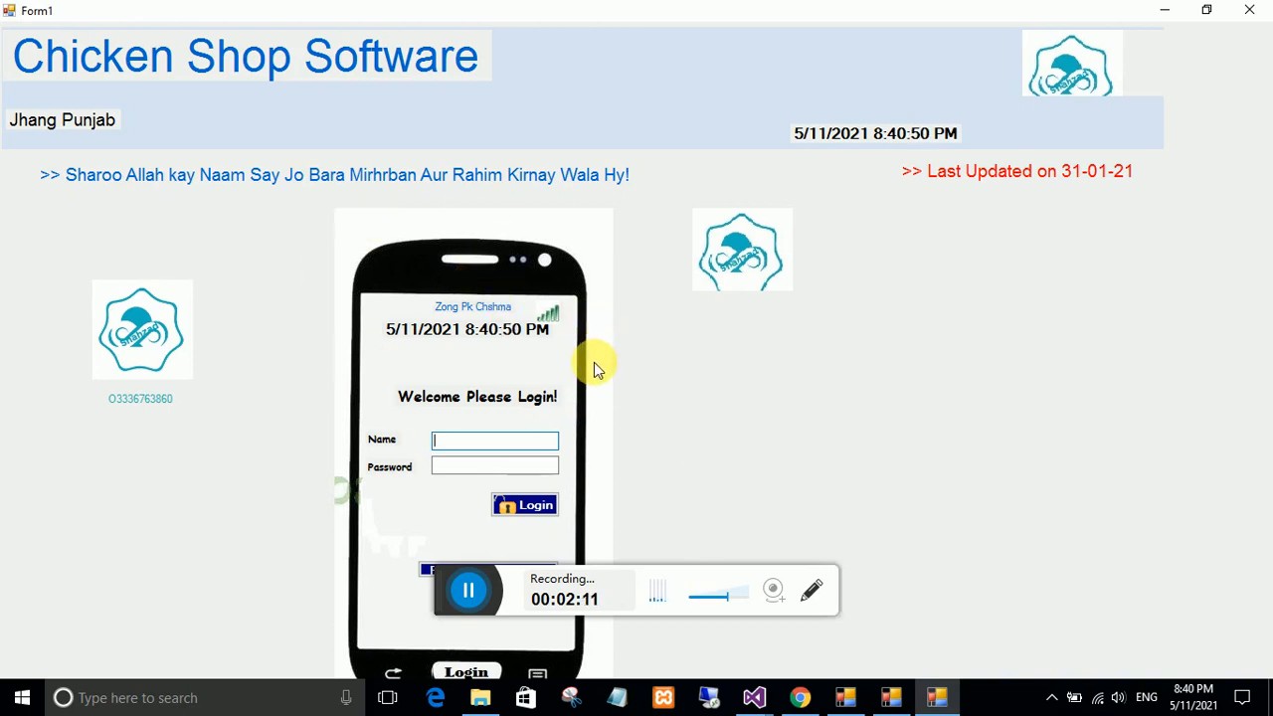
left_click(848, 696)
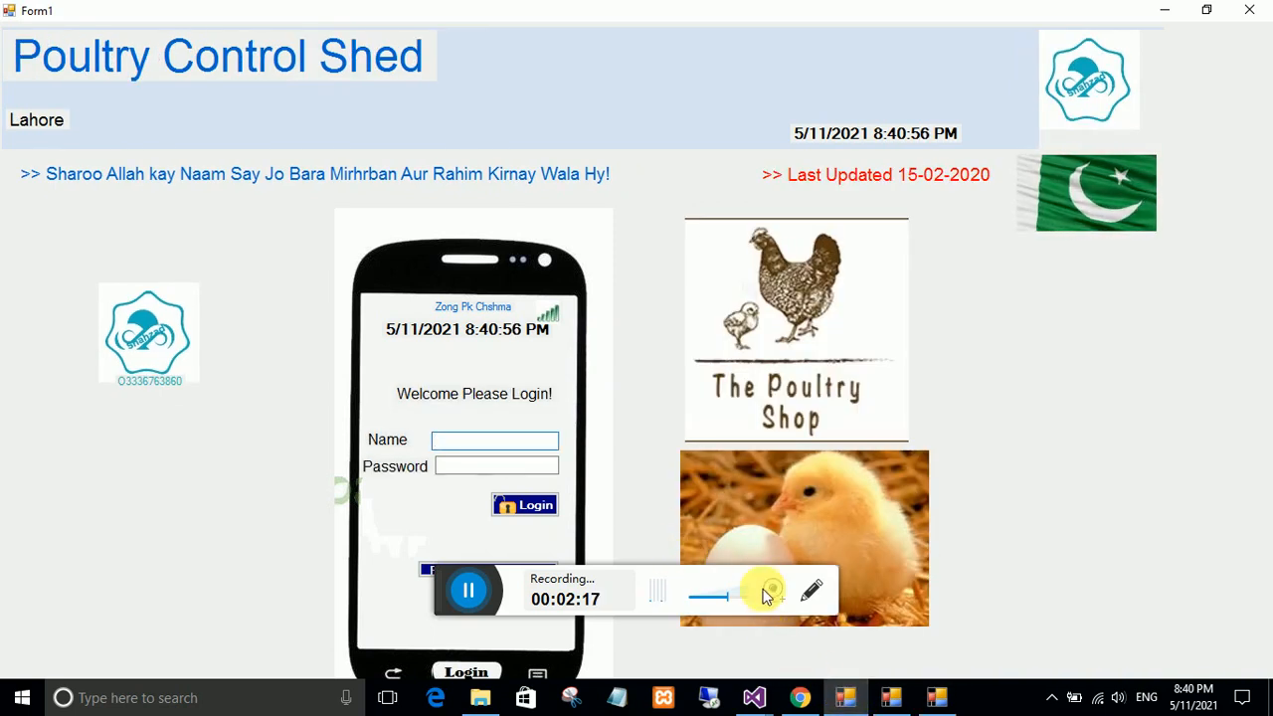
Switch to Chrome and look through the uploaded videos on the Soft Solutions YouTube channel.
left_click(797, 696)
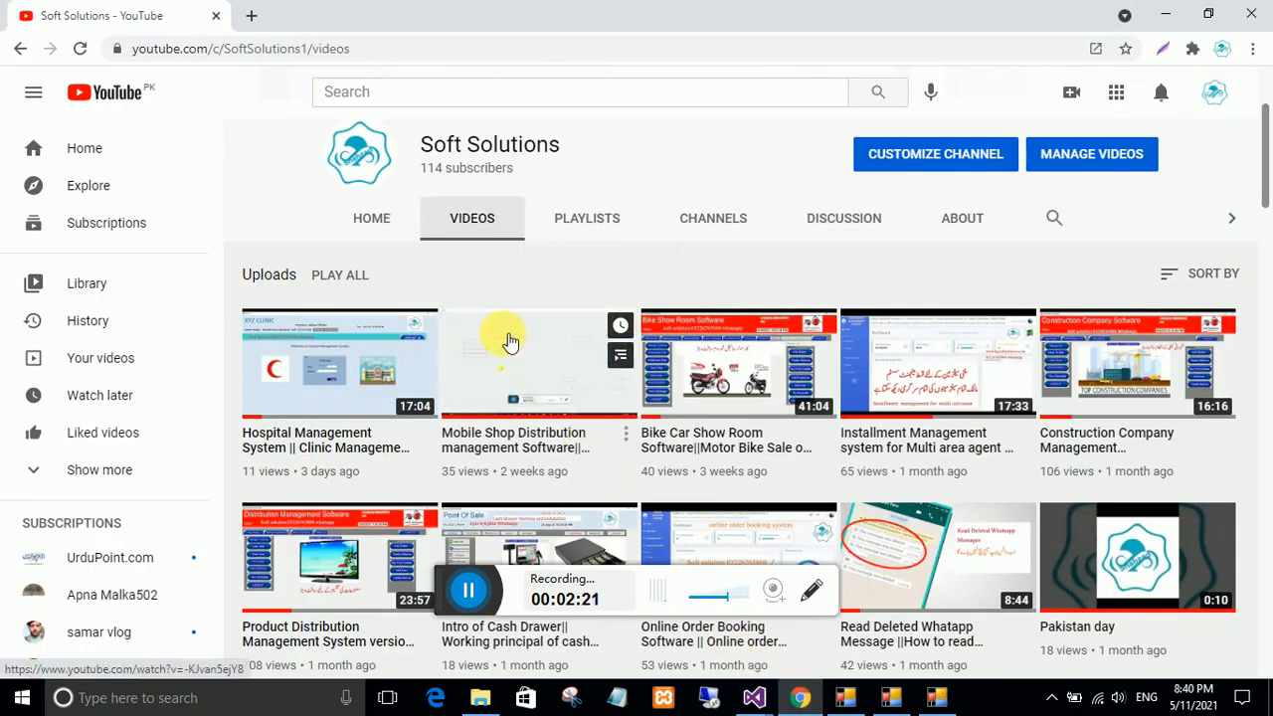
scroll(408, 298, "up", 2)
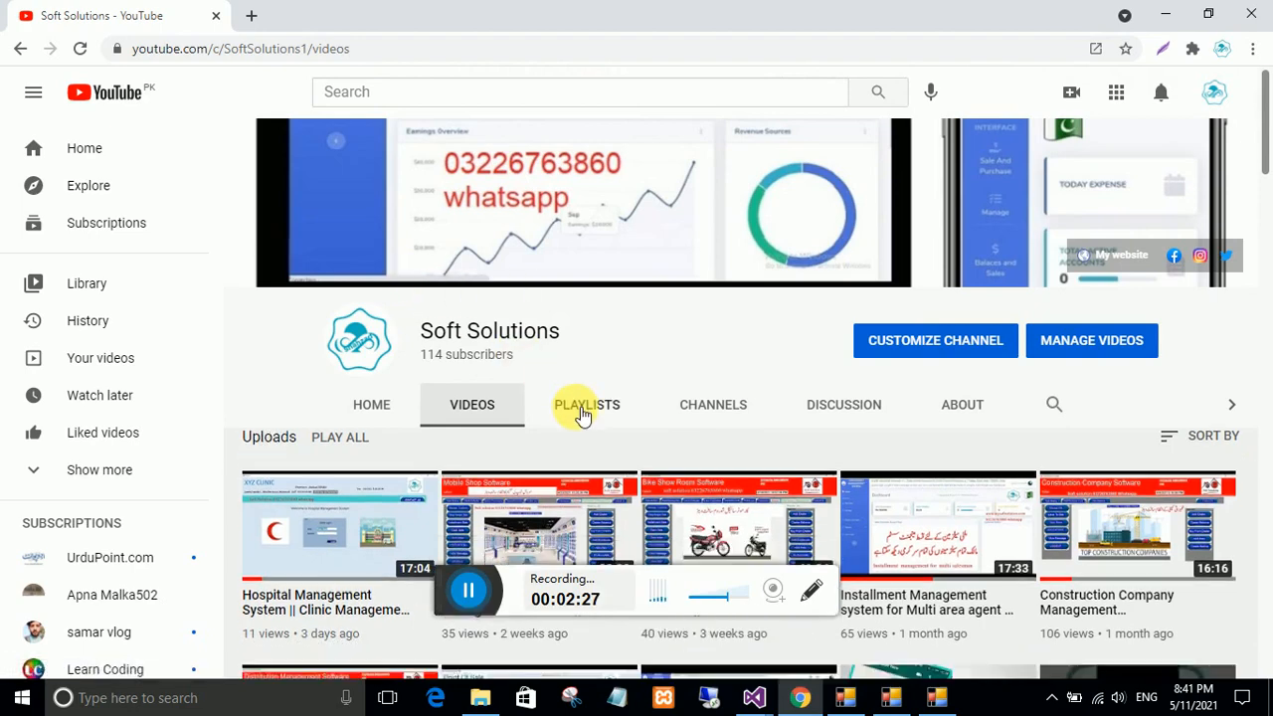
scroll(582, 413, "down", 5)
scroll(577, 409, "down", 15)
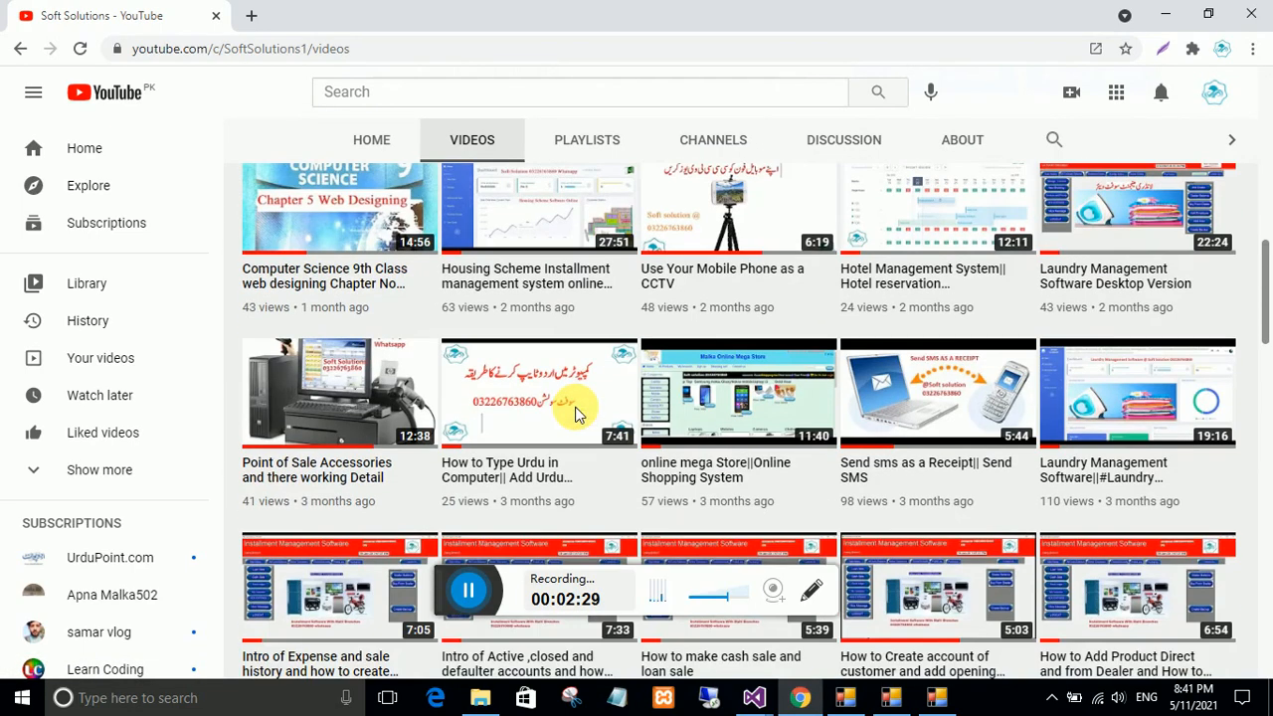
scroll(582, 415, "down", 9)
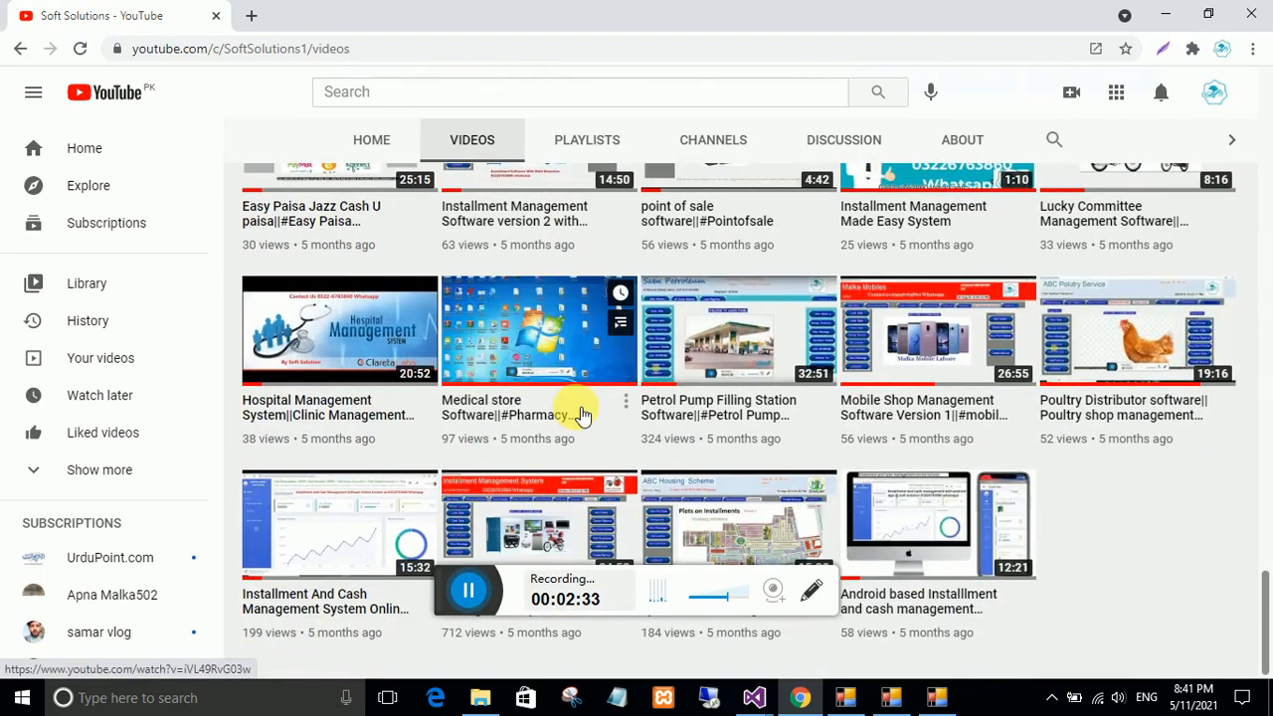
scroll(582, 416, "up", 2)
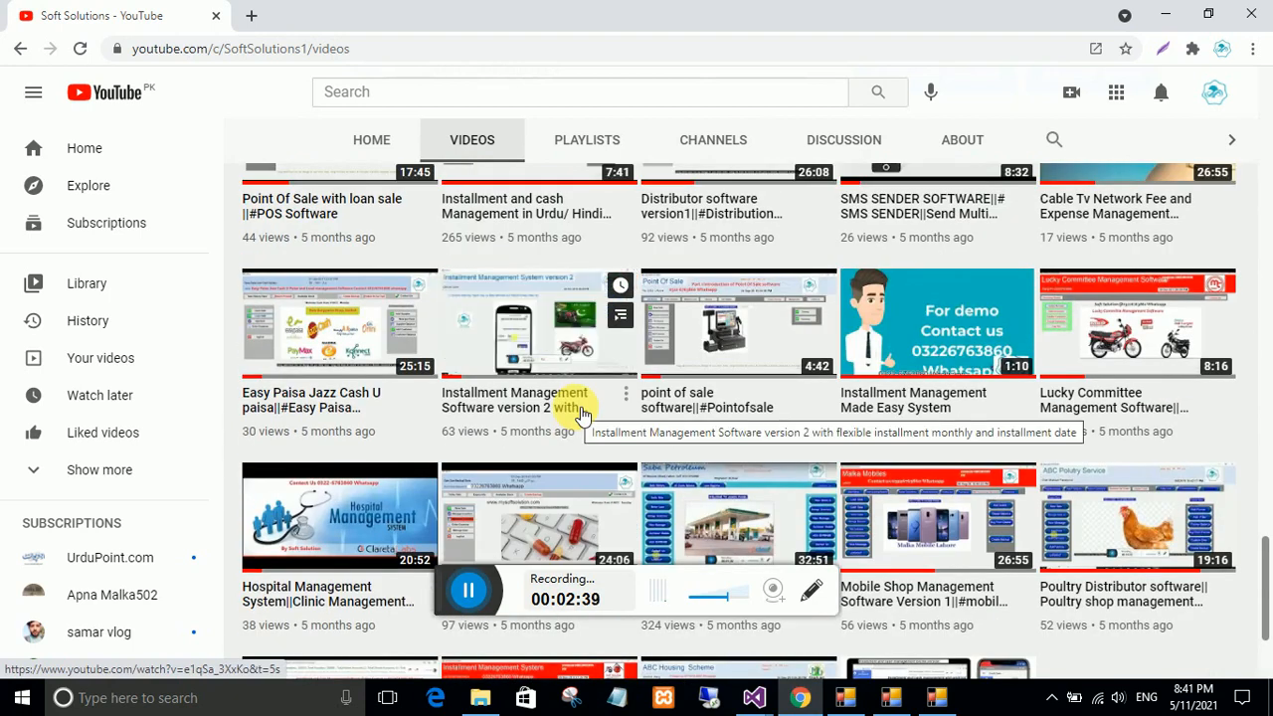
scroll(582, 416, "down", 2)
scroll(581, 416, "up", 3)
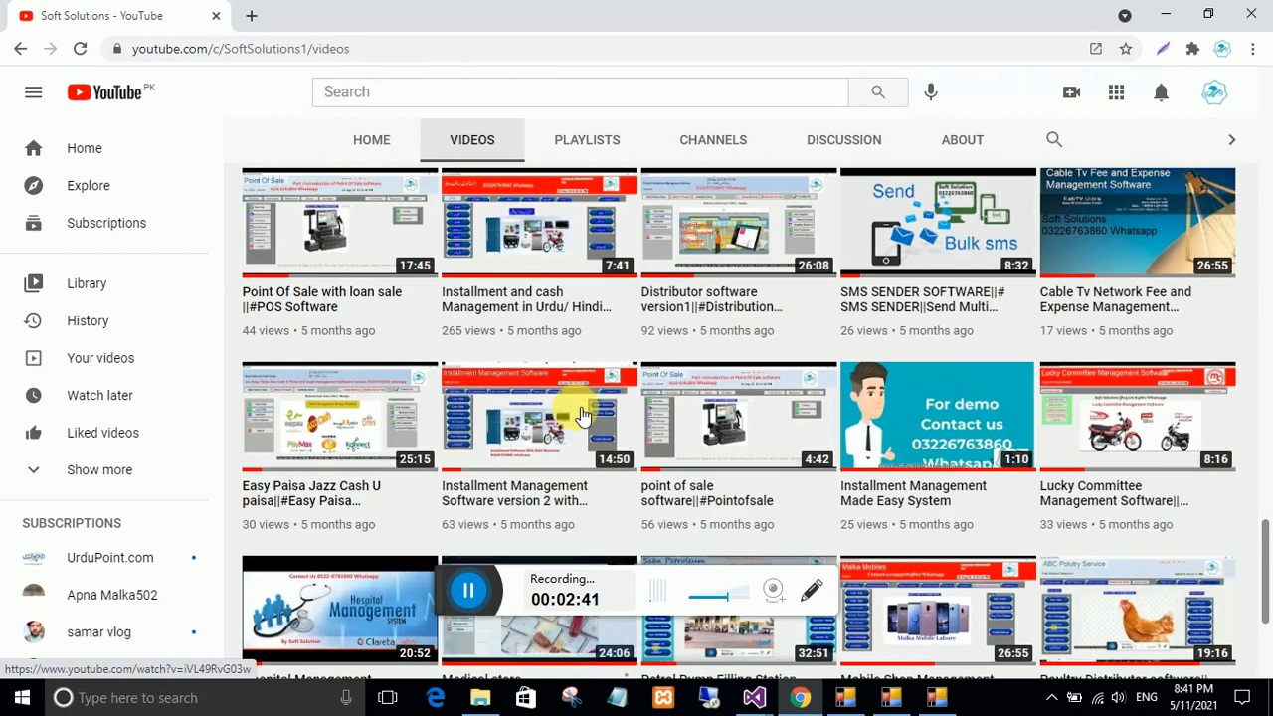
scroll(582, 416, "down", 3)
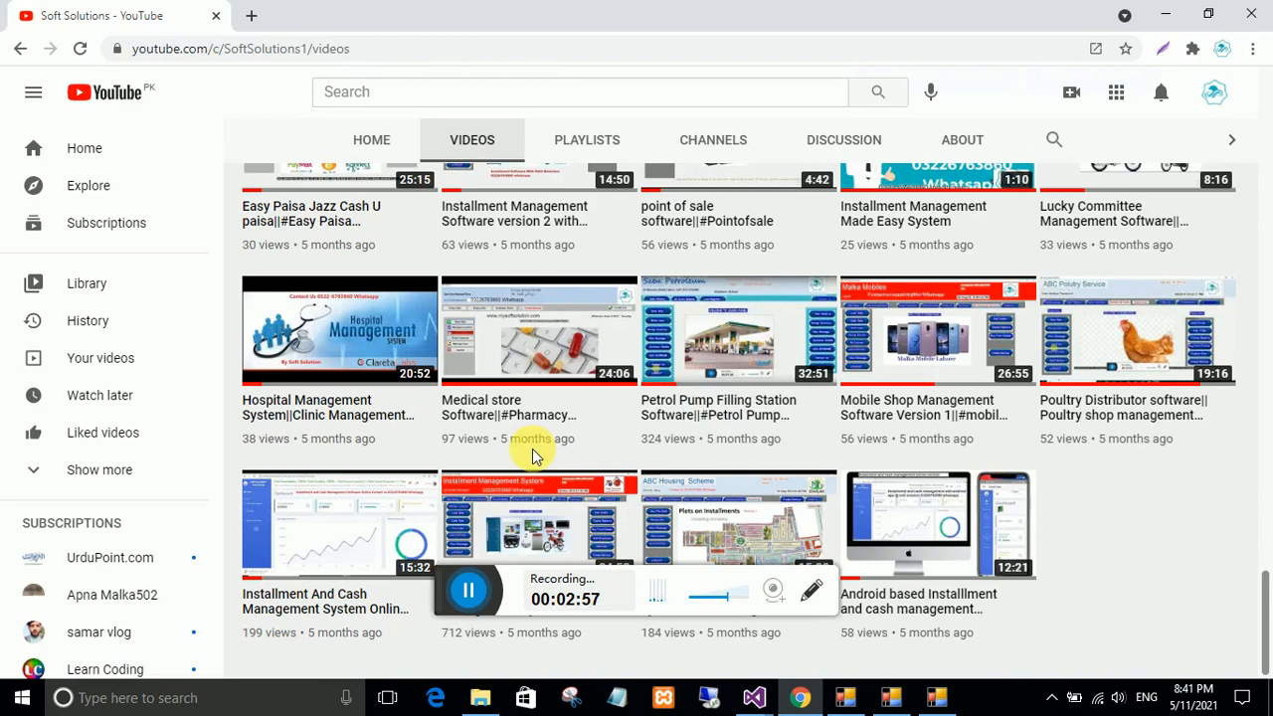
scroll(702, 519, "up", 2)
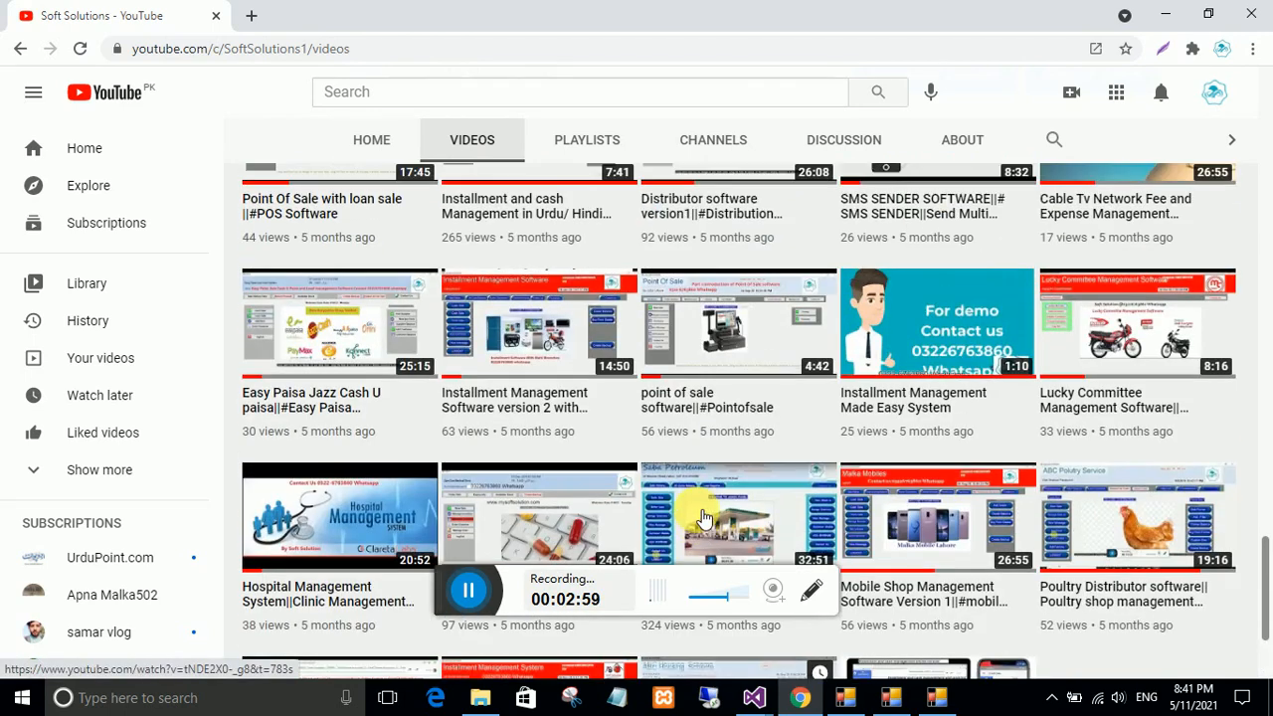
scroll(471, 459, "up", 4)
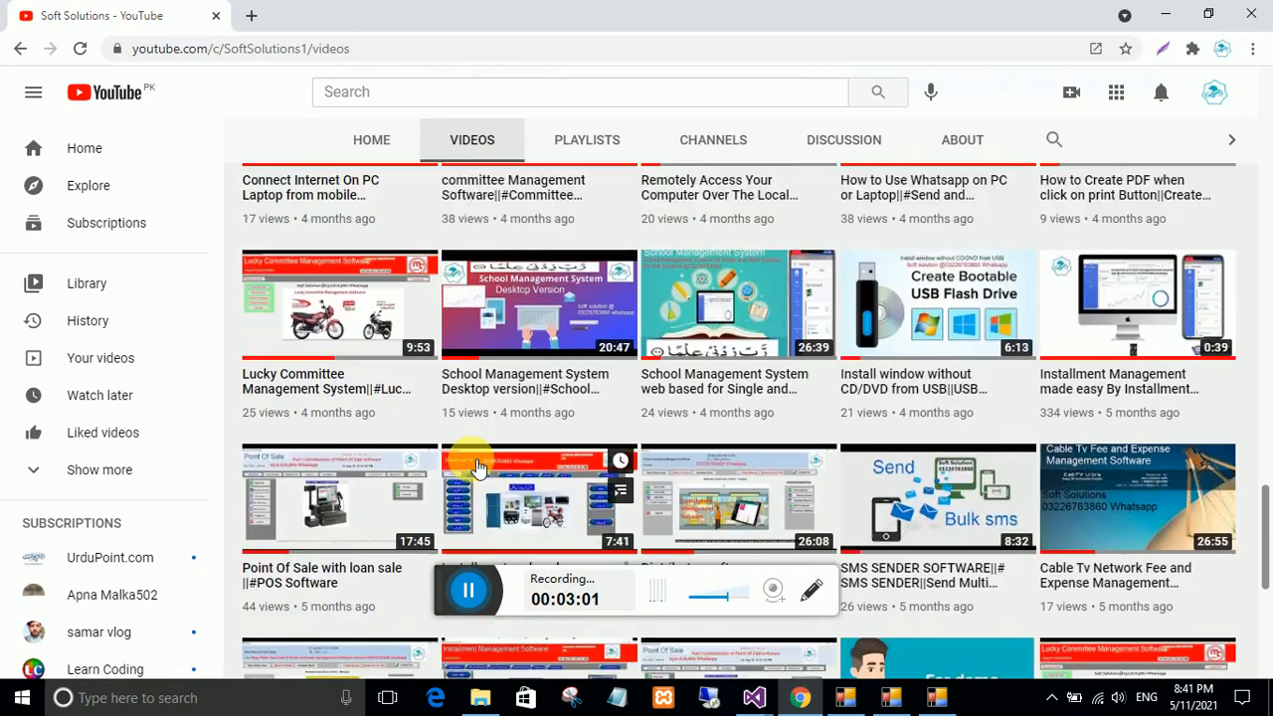
scroll(476, 468, "up", 10)
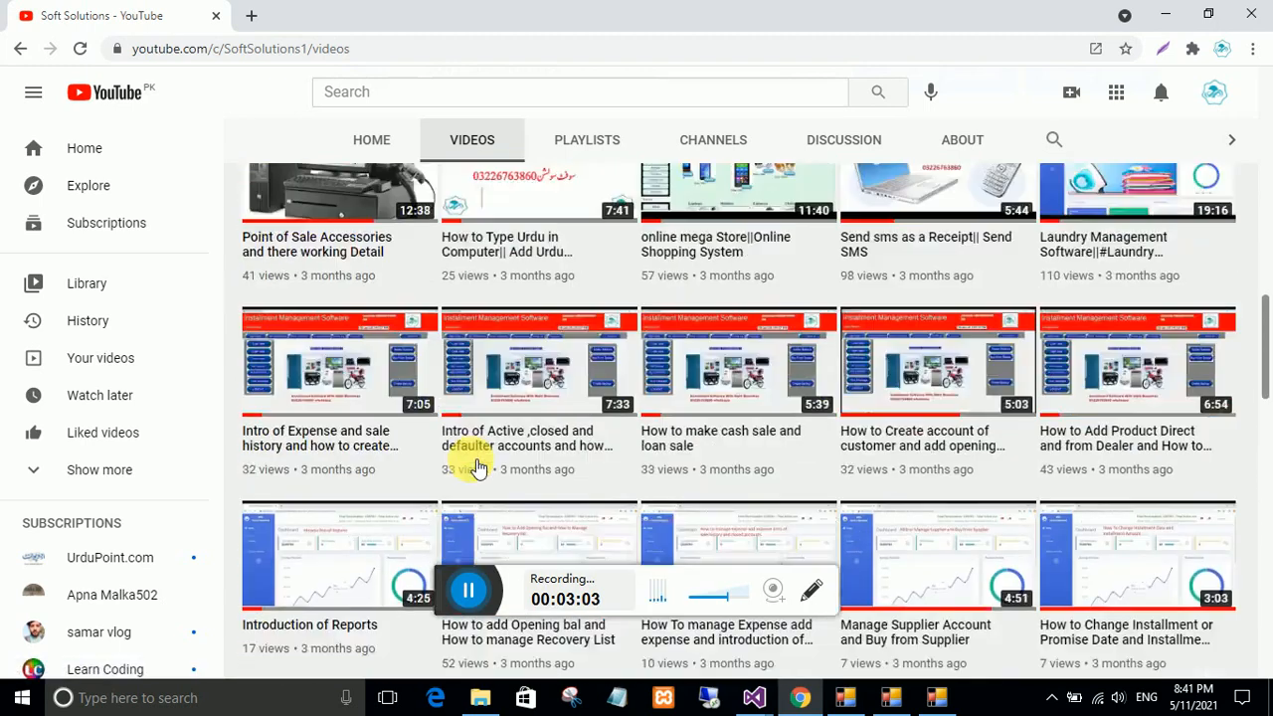
scroll(476, 468, "up", 1)
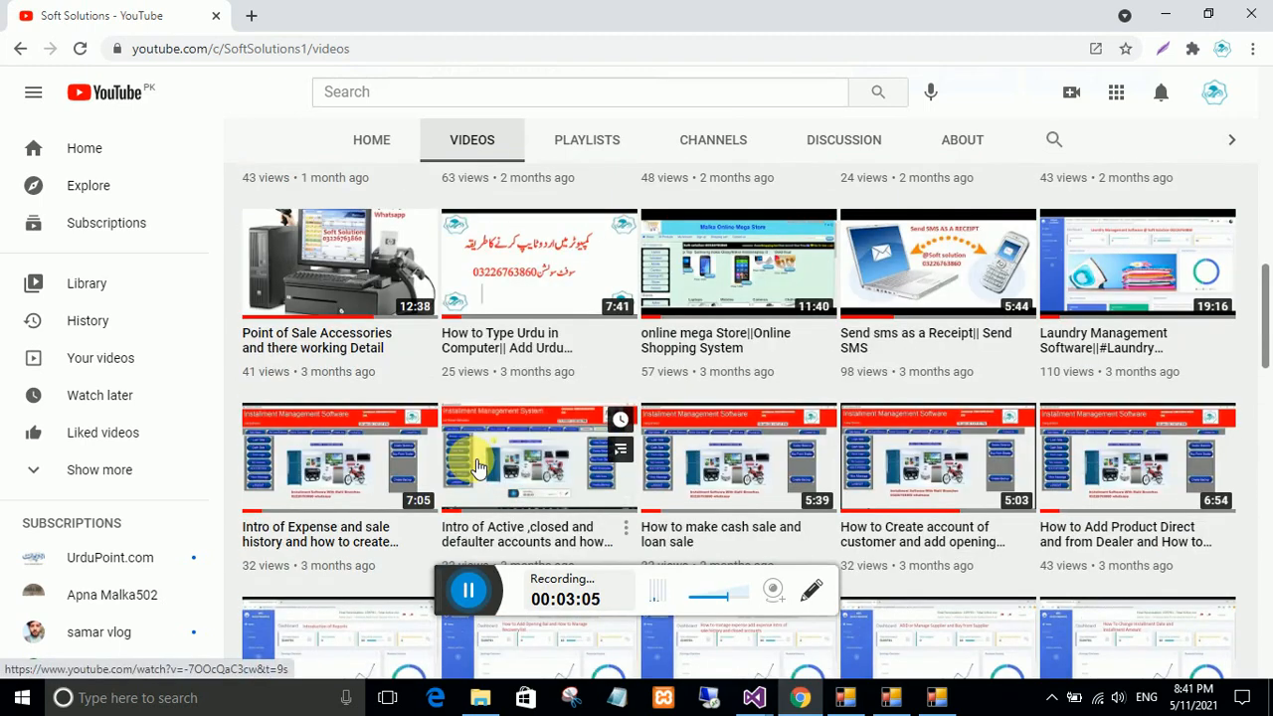
scroll(475, 468, "up", 4)
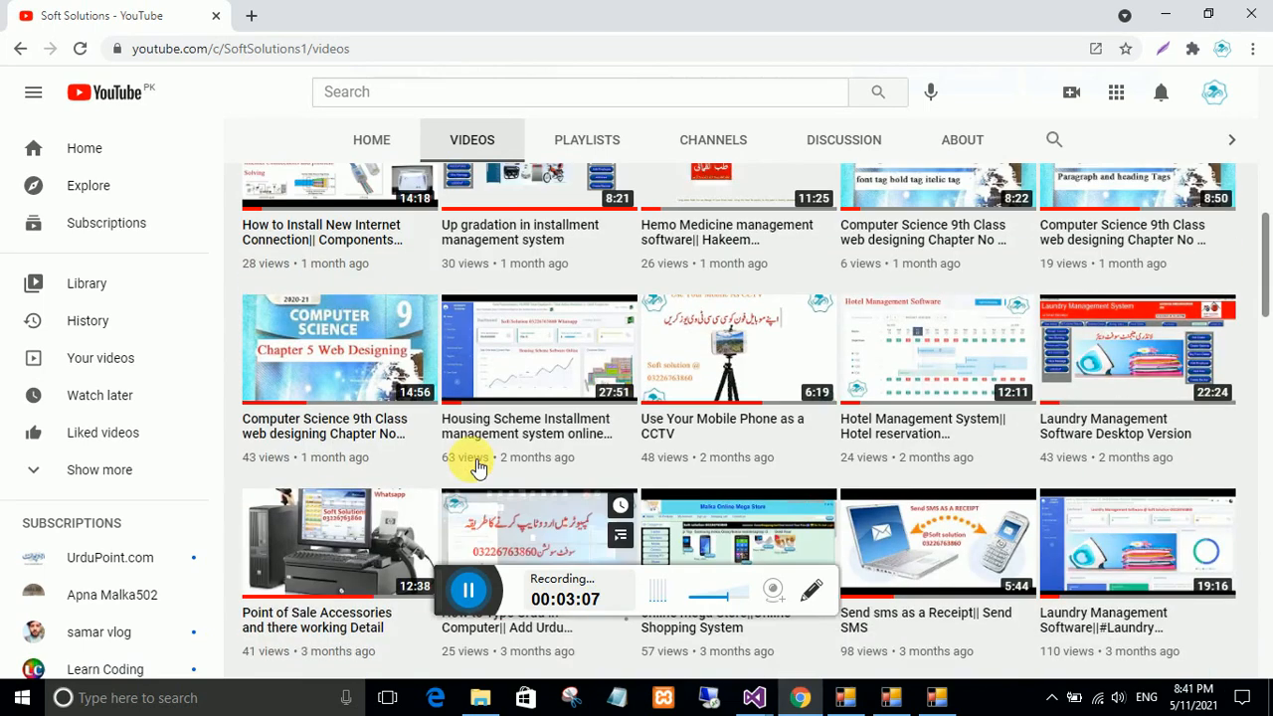
scroll(476, 468, "up", 1)
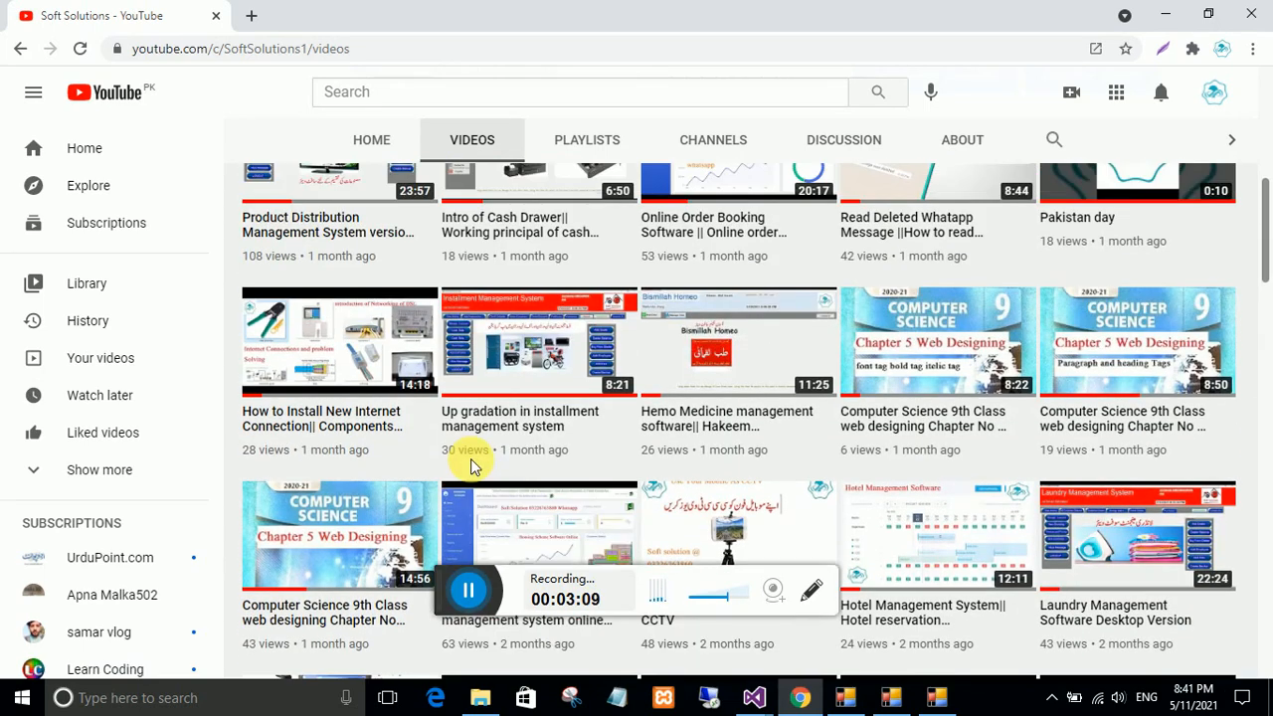
scroll(470, 458, "up", 4)
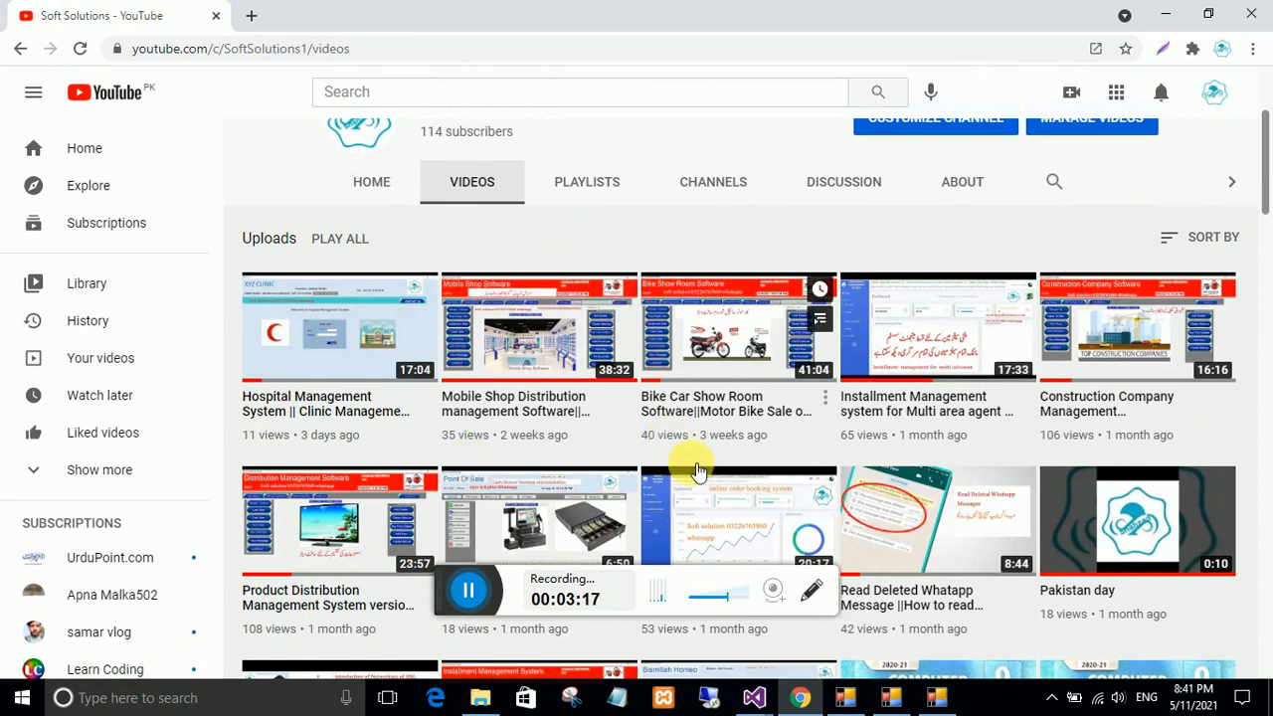
Switch to the Poultry Control Shed program and log in with the name abc and the account password.
left_click(807, 702)
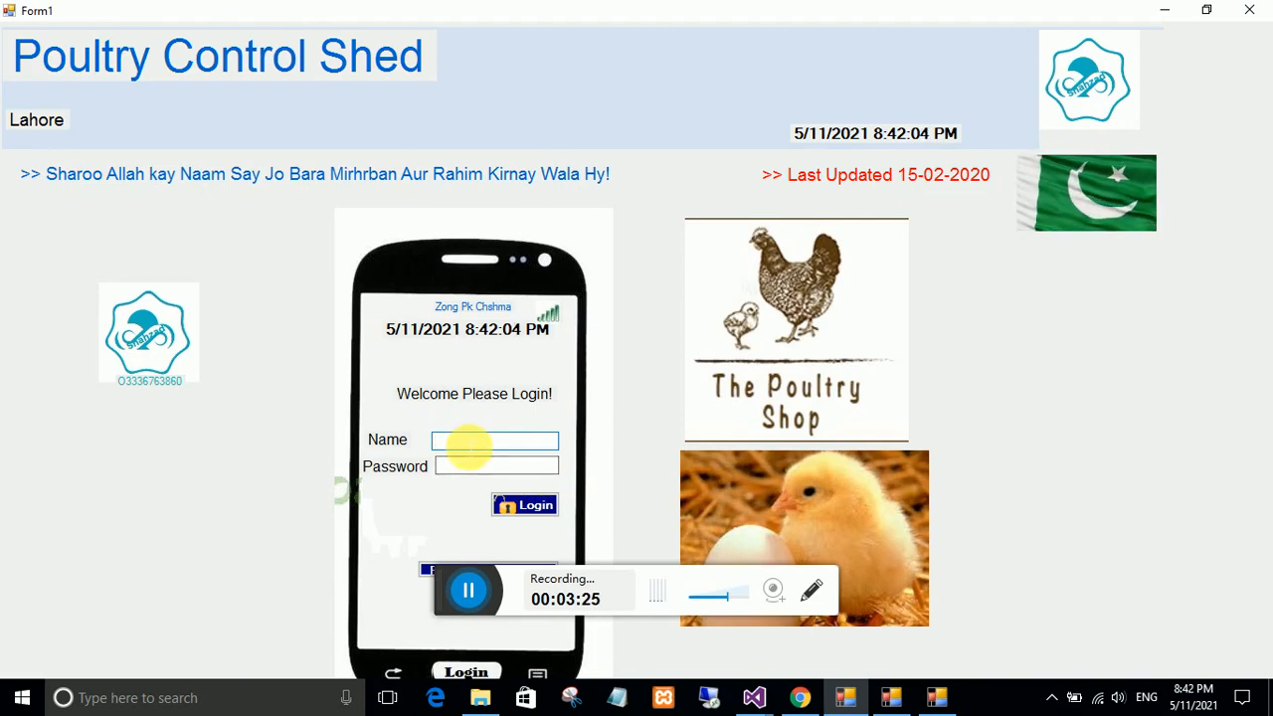
type("abc")
left_click(468, 470)
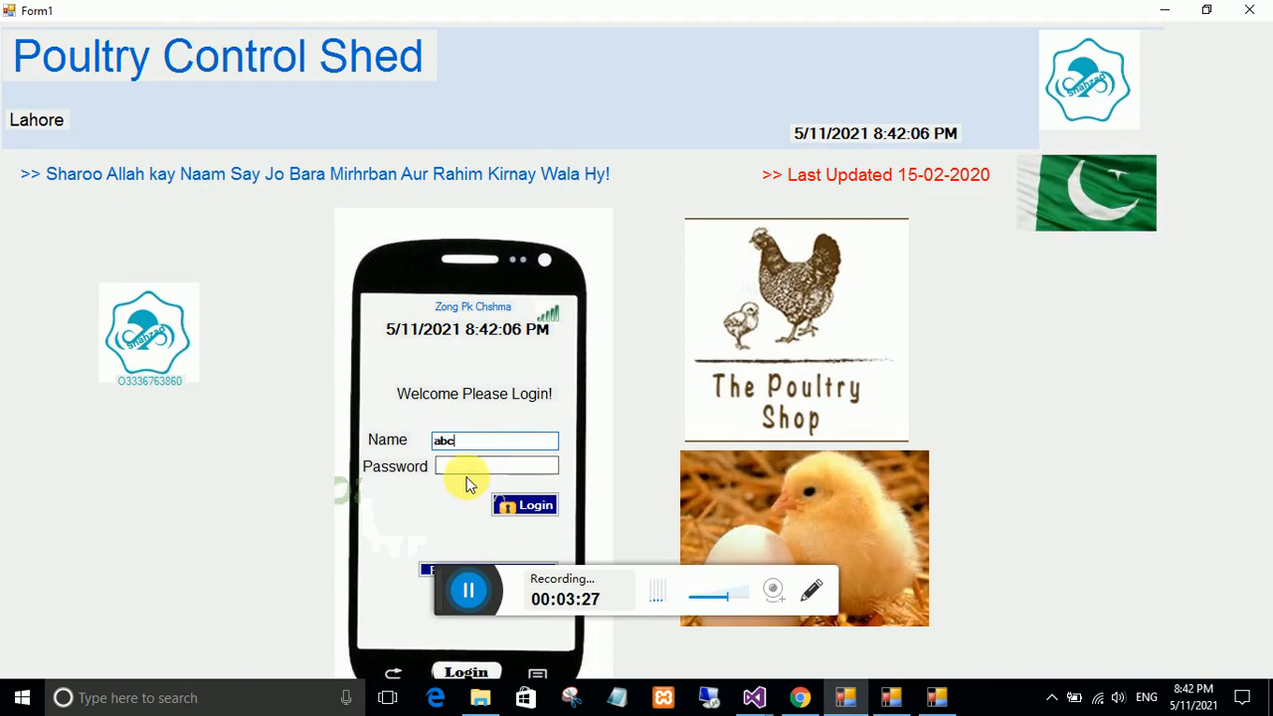
type("***")
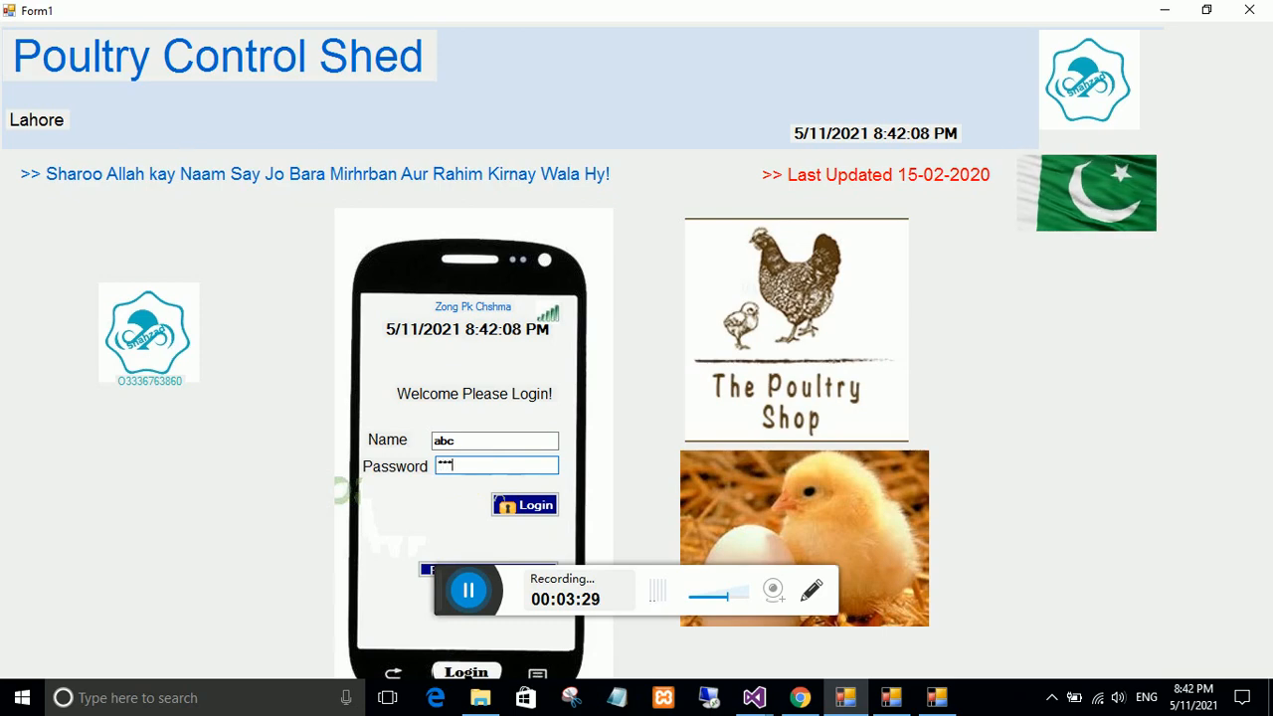
key("Tab")
key("Return")
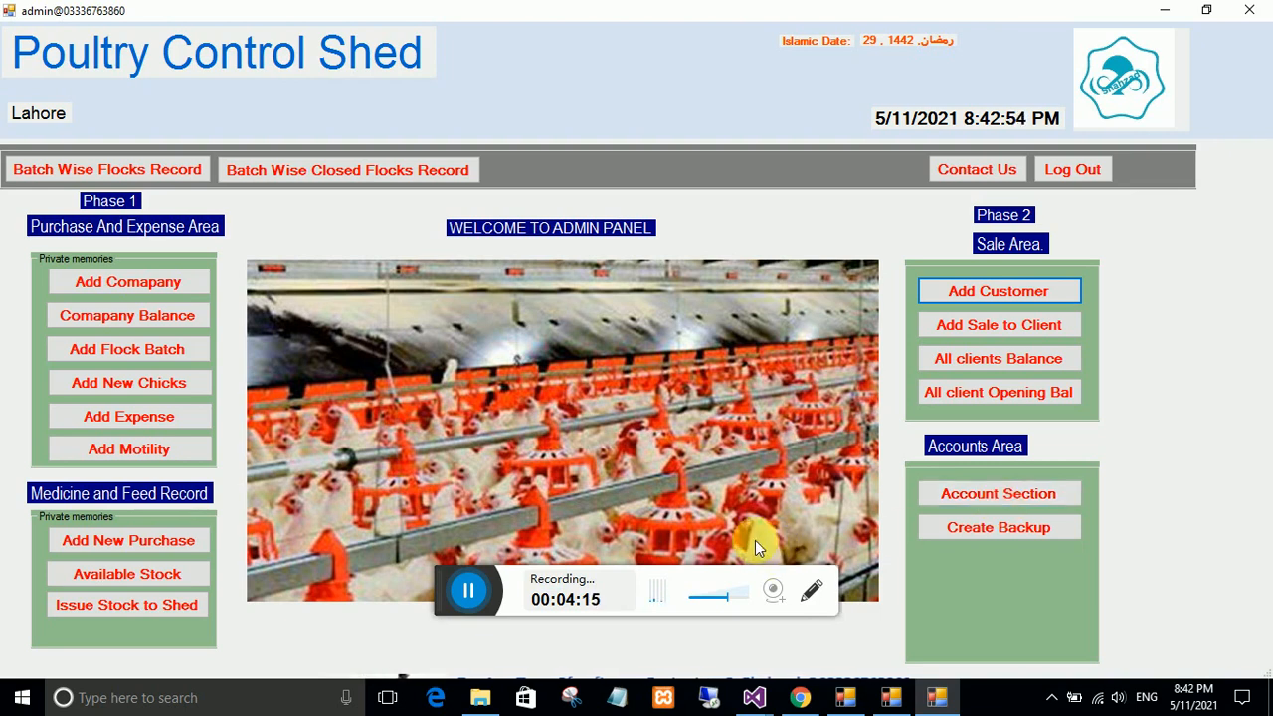
left_click(478, 588)
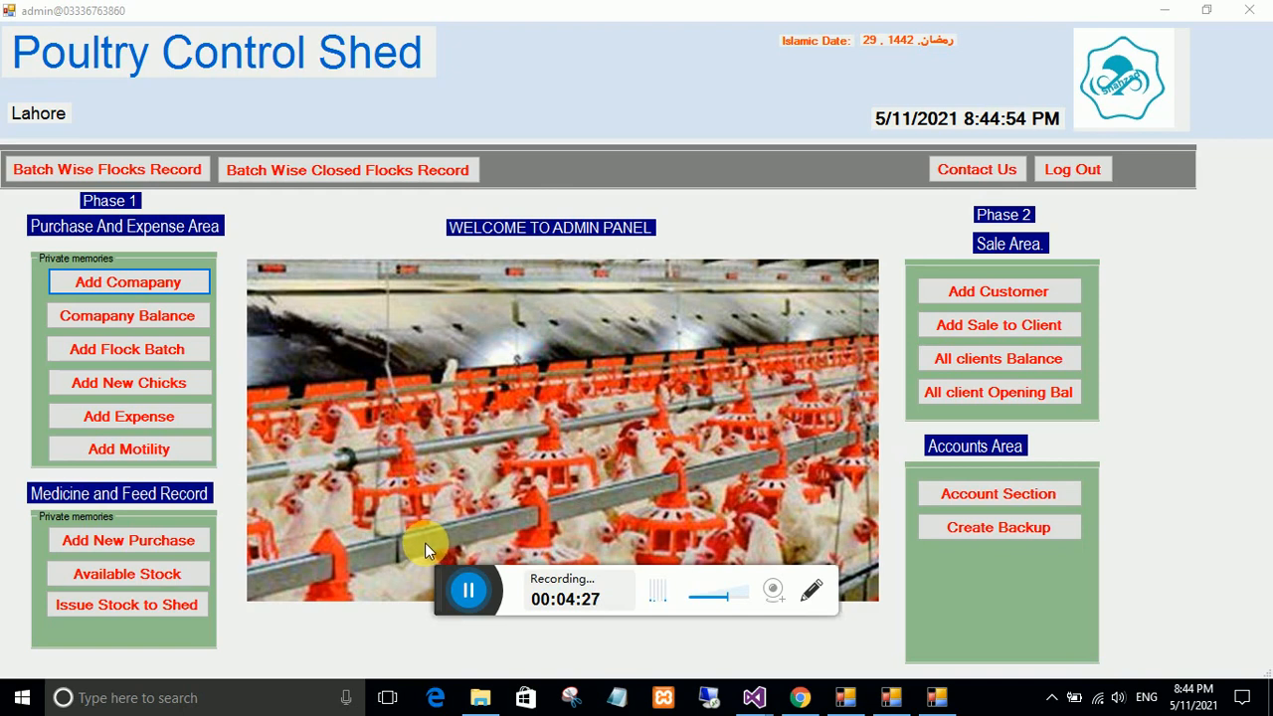
Add a company named "feed and co" with its phone number filled in and the city lahore.
left_click(109, 285)
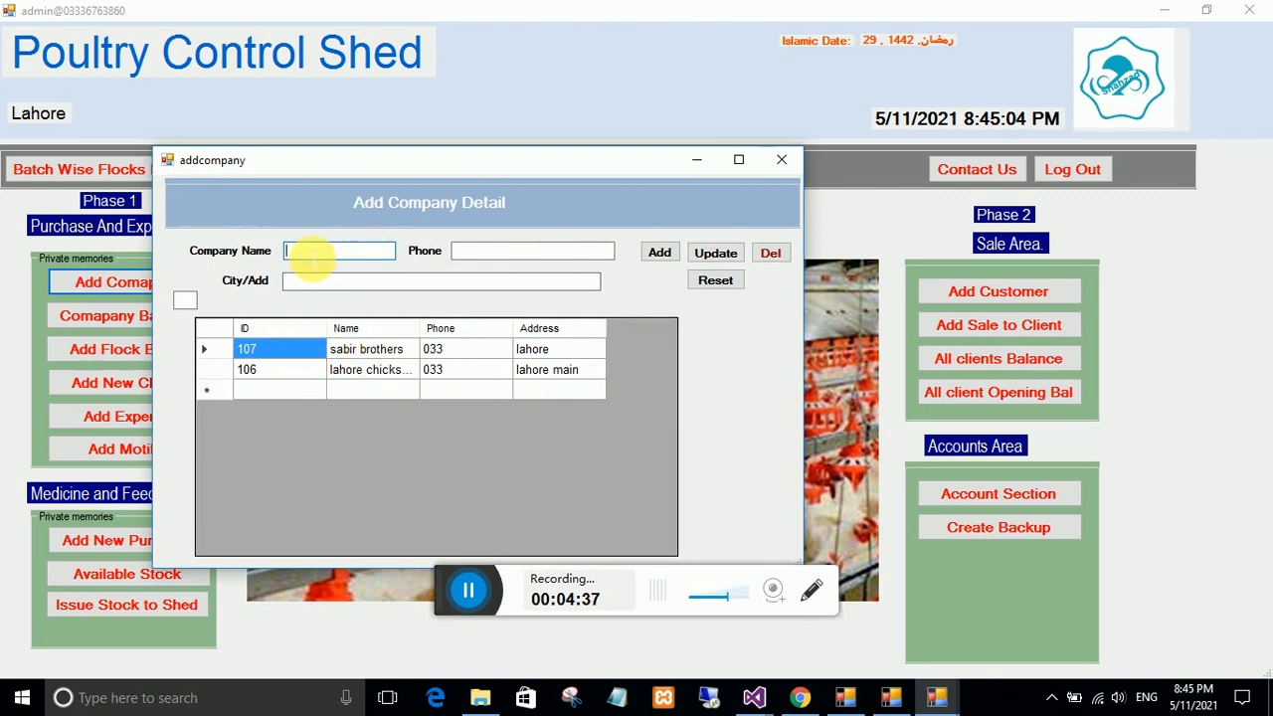
type("ed and co")
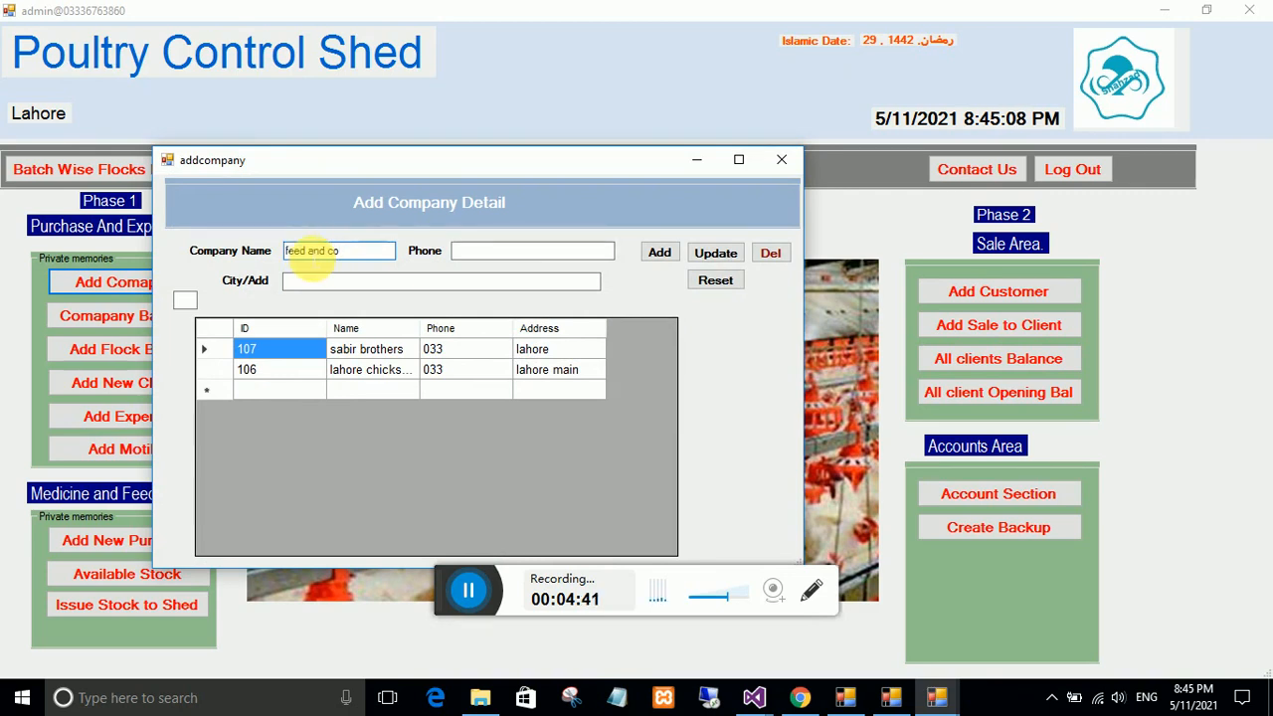
left_click(475, 252)
type("00")
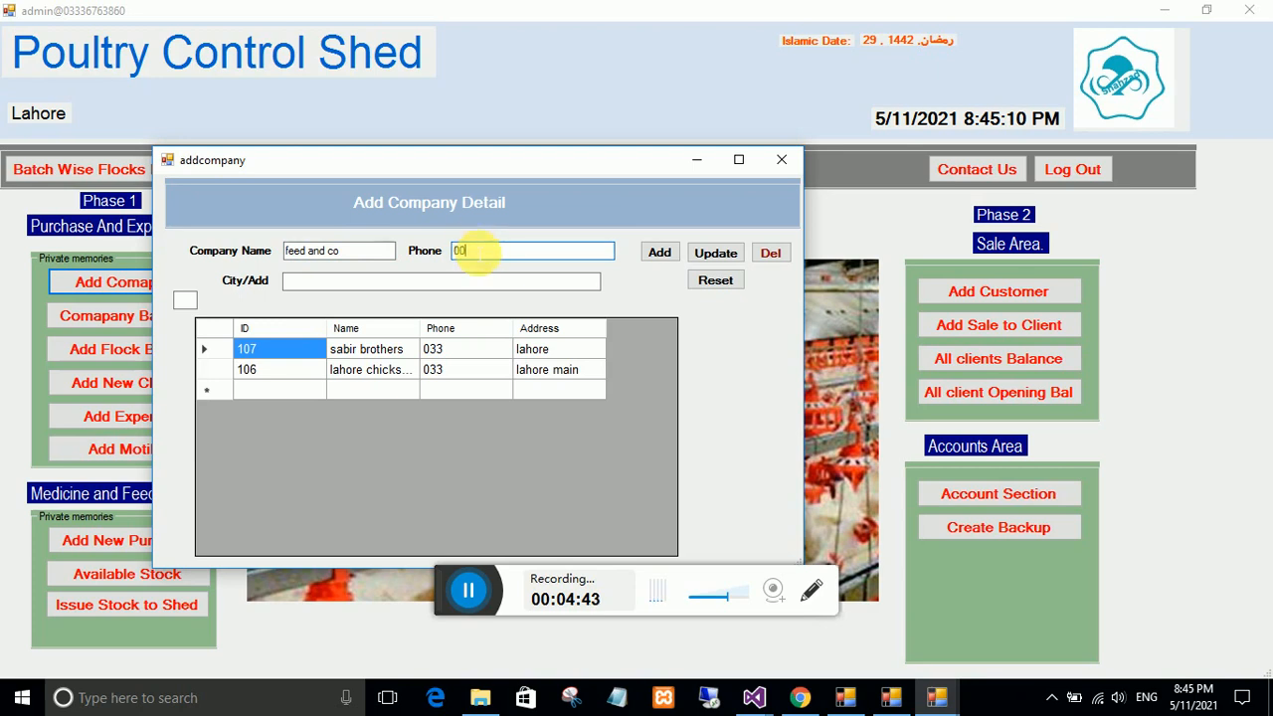
left_click(366, 285)
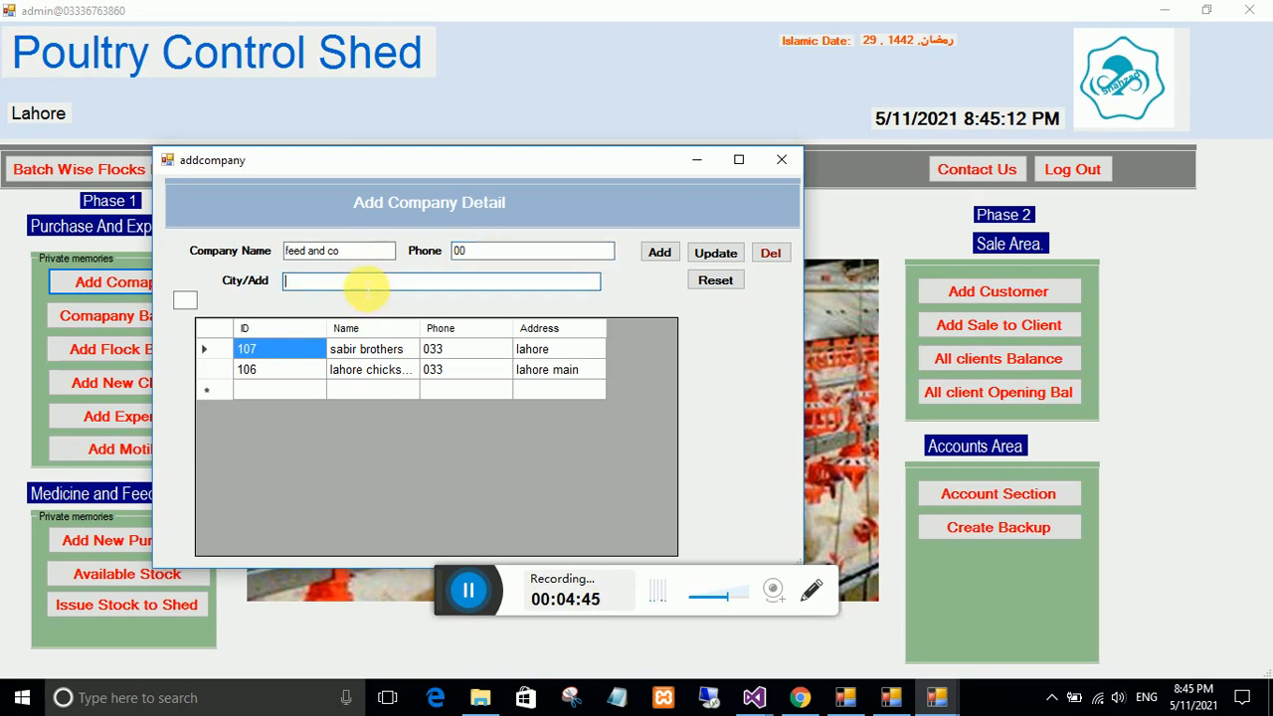
type("lahore")
left_click(657, 253)
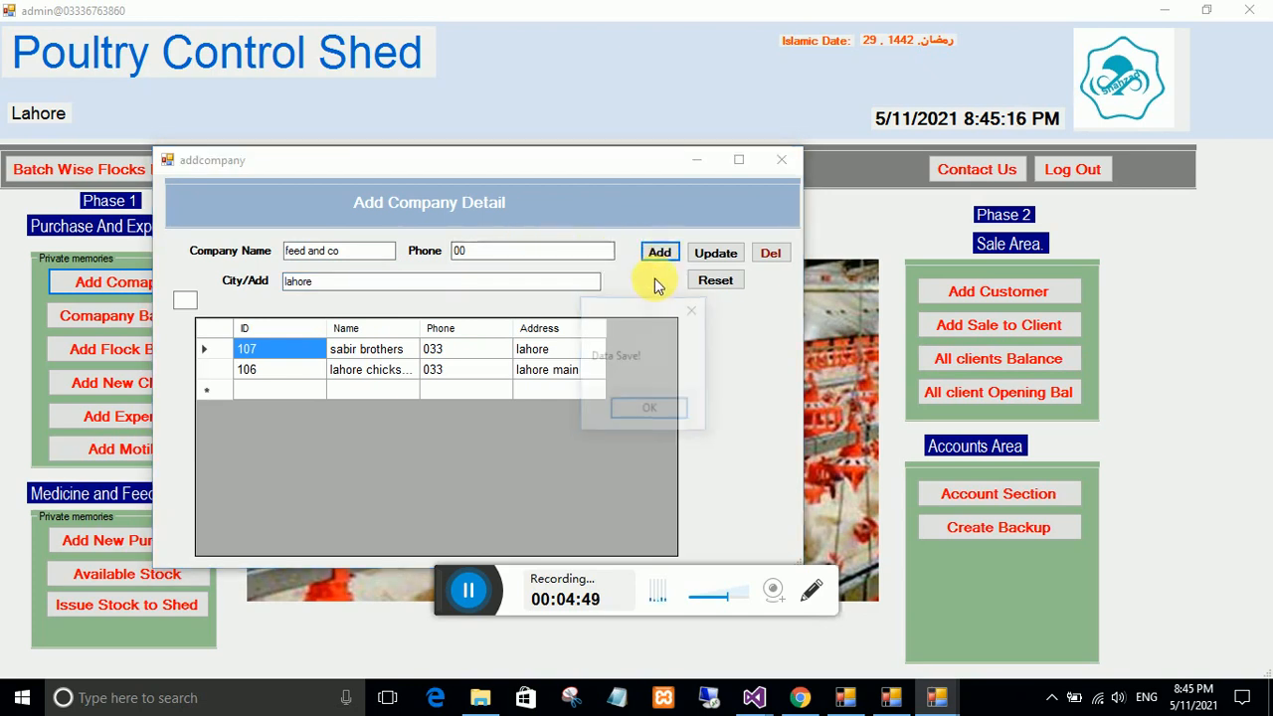
left_click(642, 403)
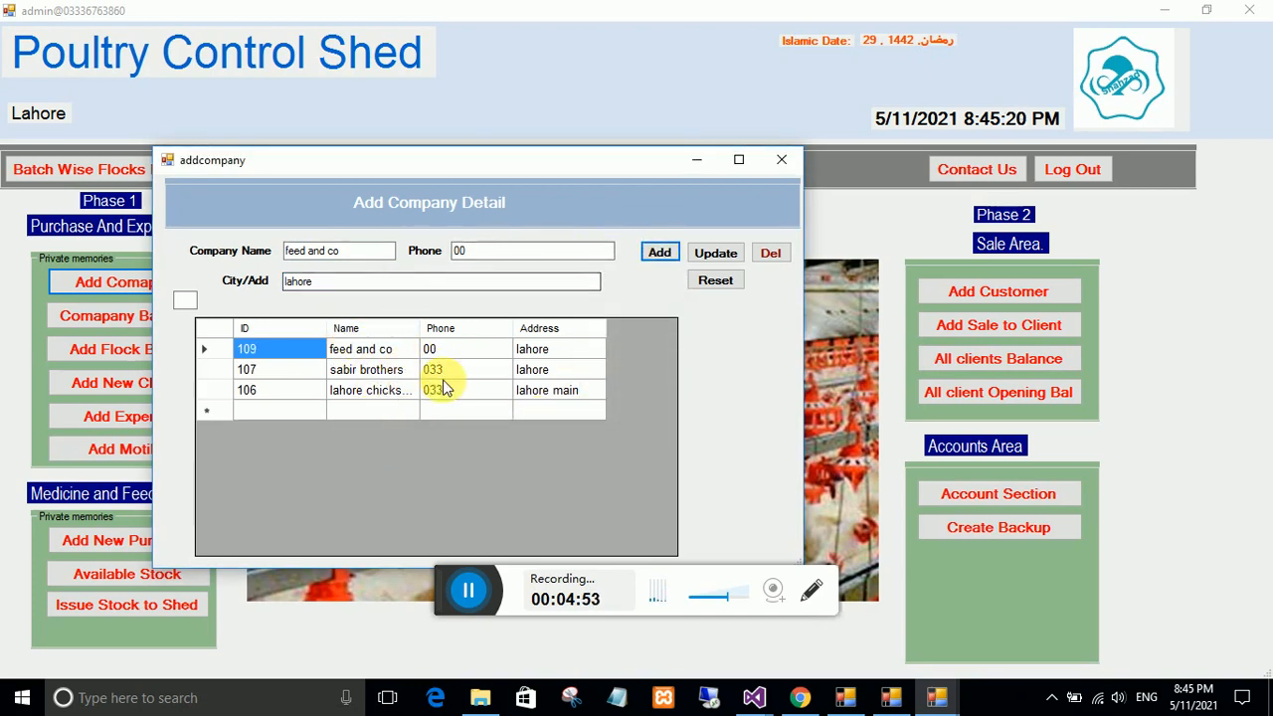
Review the second listed company's record and the company balance list, returning to the admin panel.
left_click(359, 372)
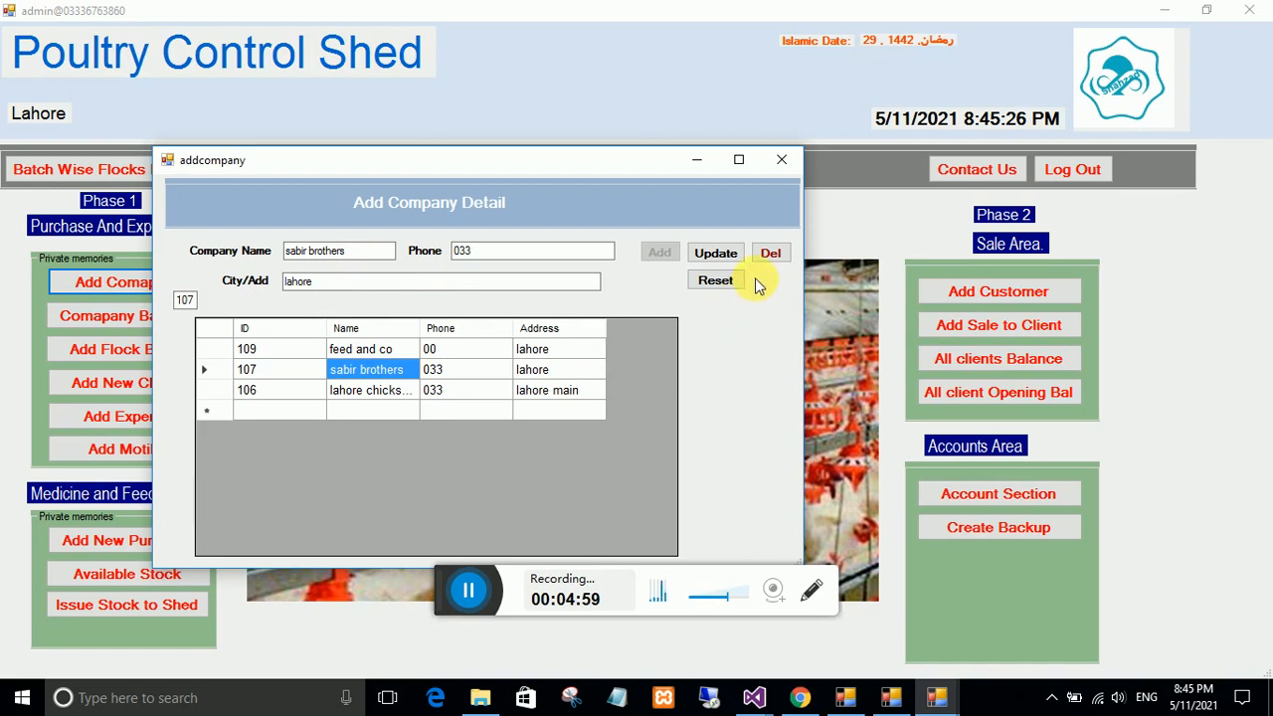
left_click(774, 160)
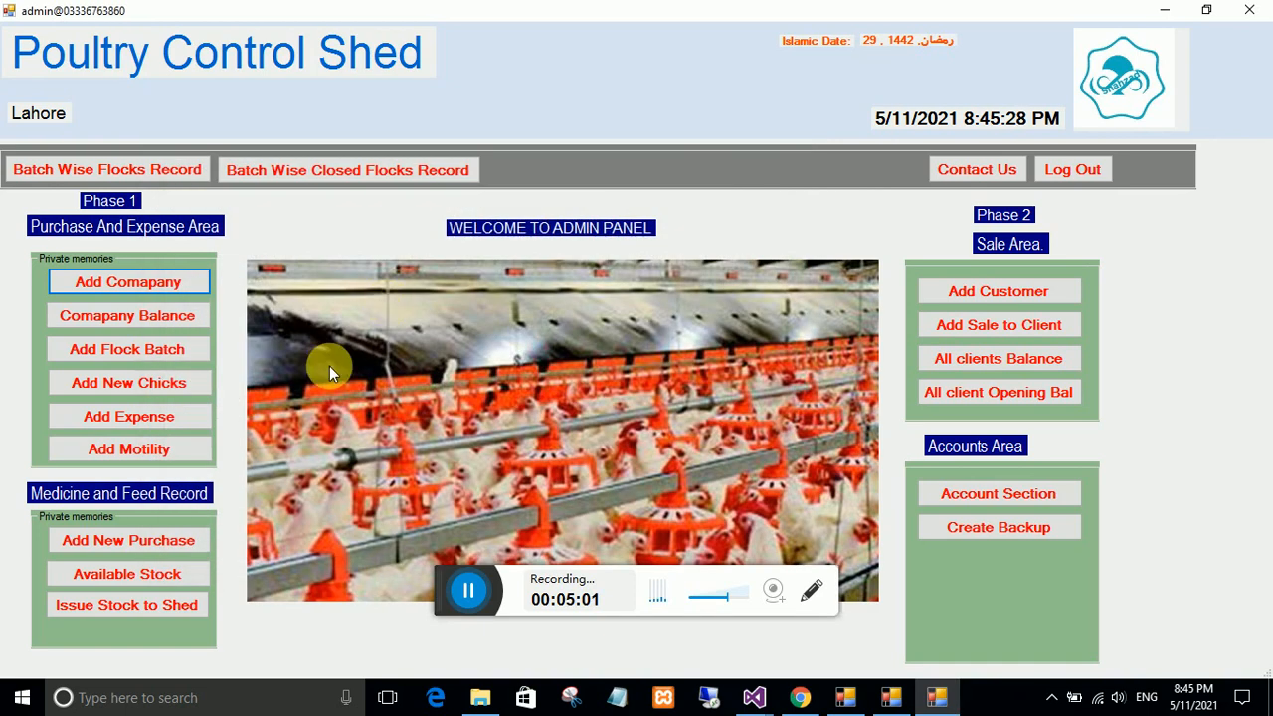
left_click(119, 320)
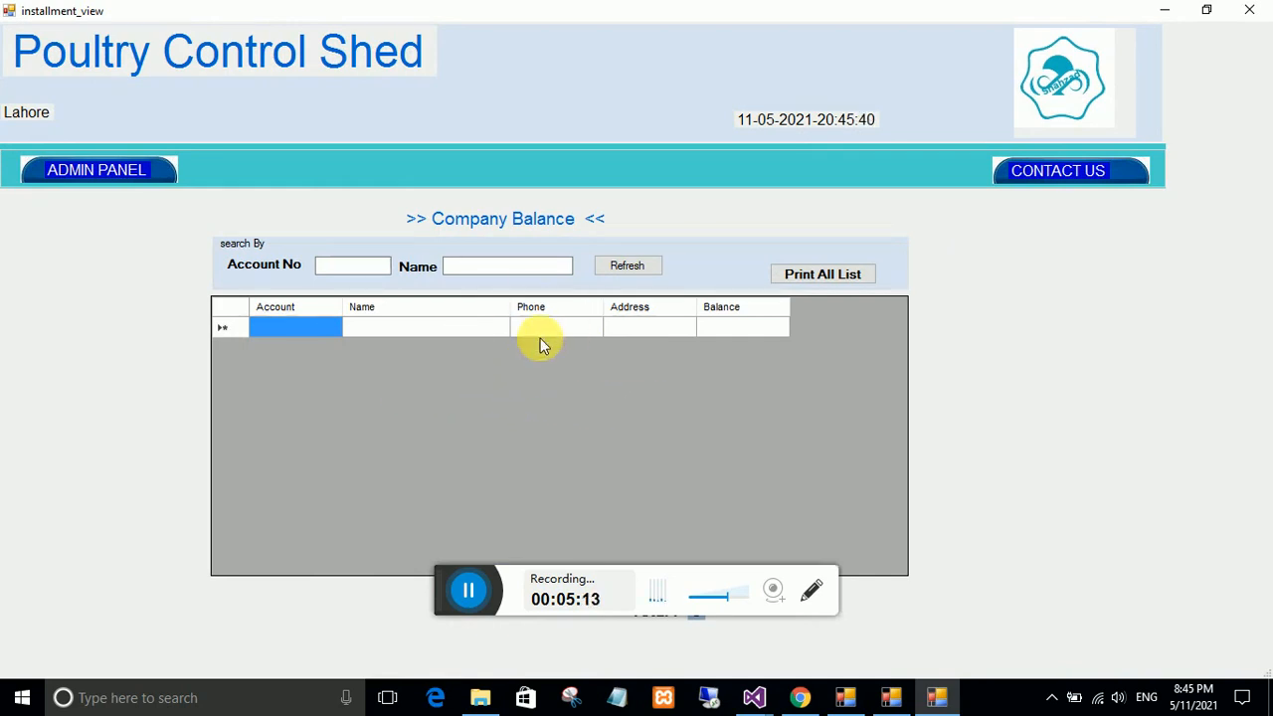
left_click(80, 172)
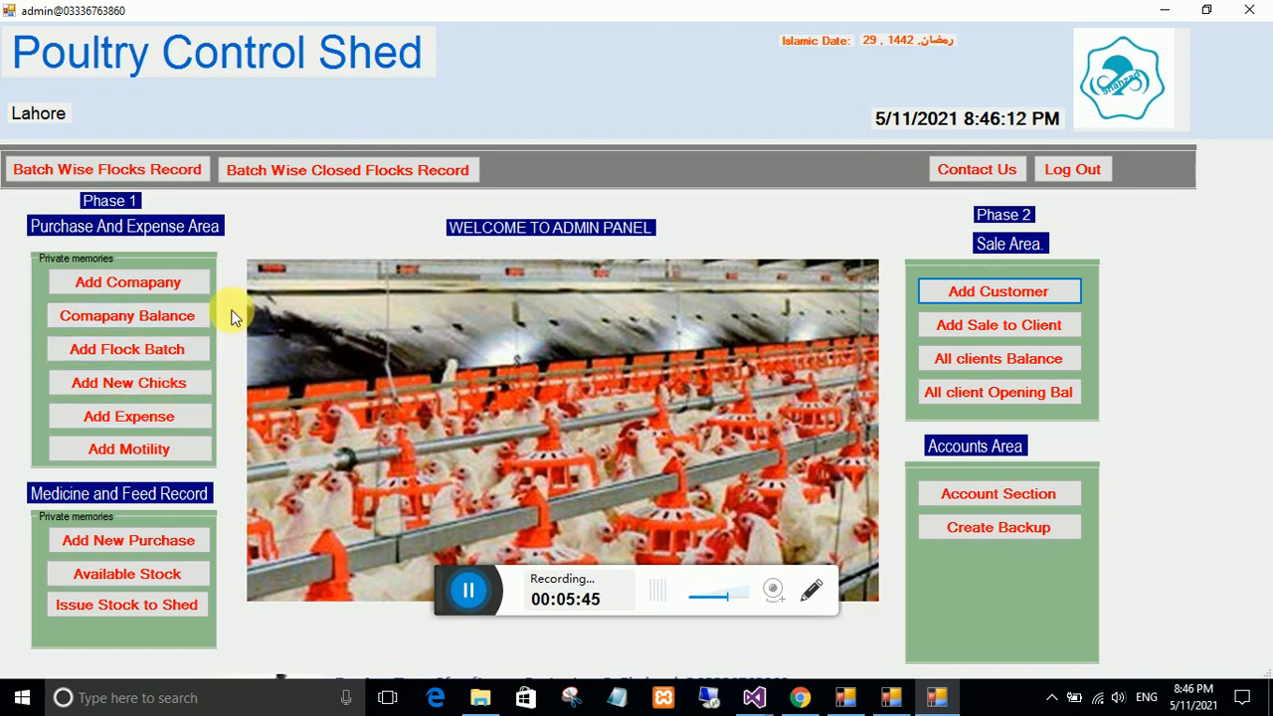
Add a new flock batch numbered 101 for Shed 1 with status Active.
left_click(123, 352)
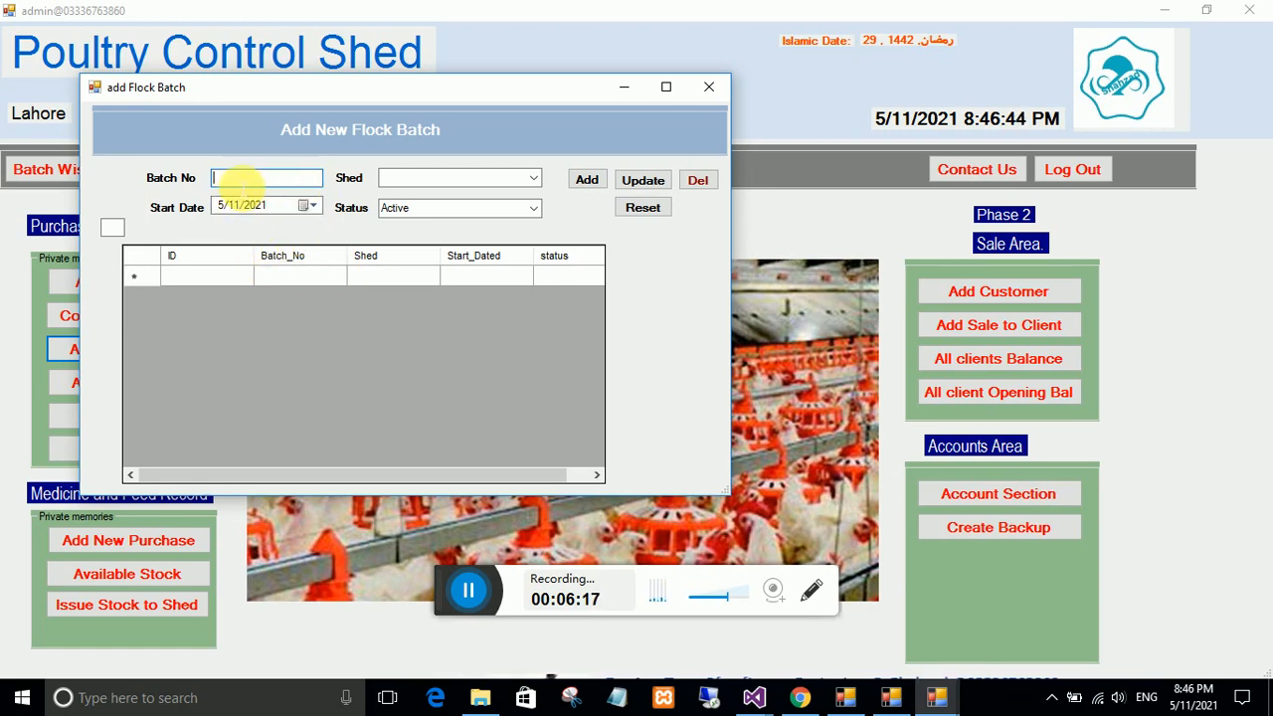
type("101")
left_click(530, 178)
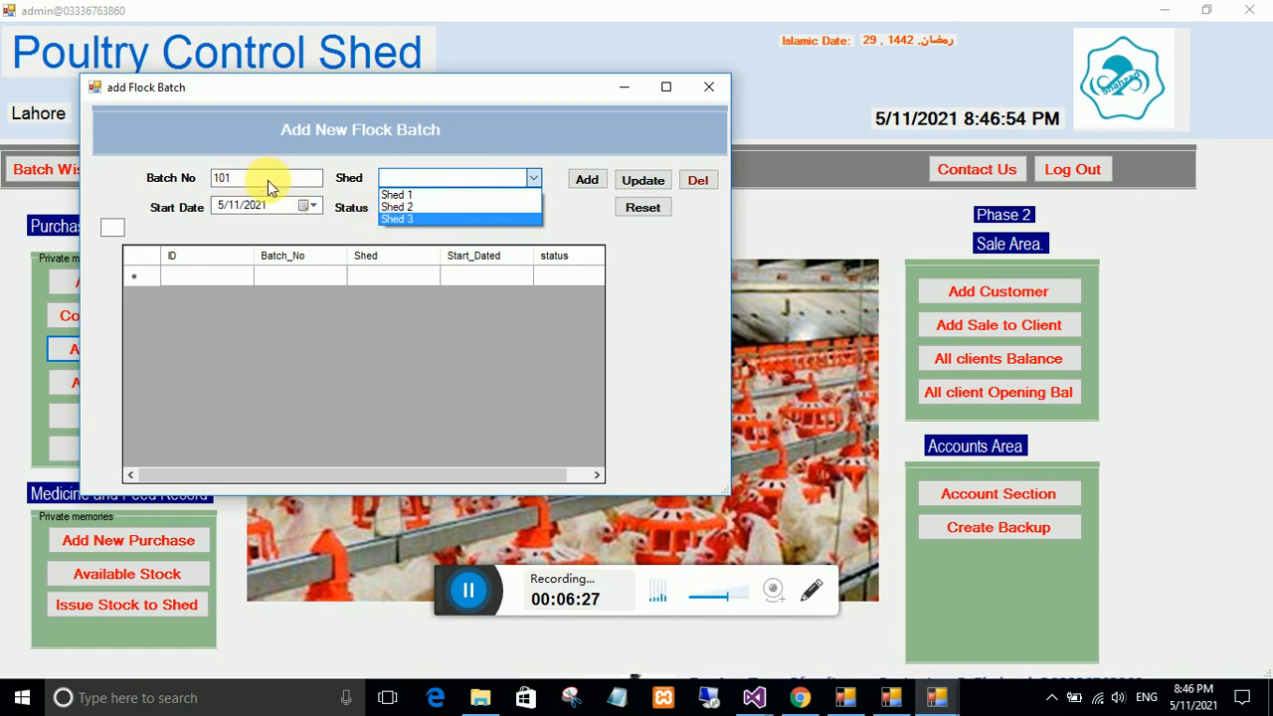
left_click(406, 194)
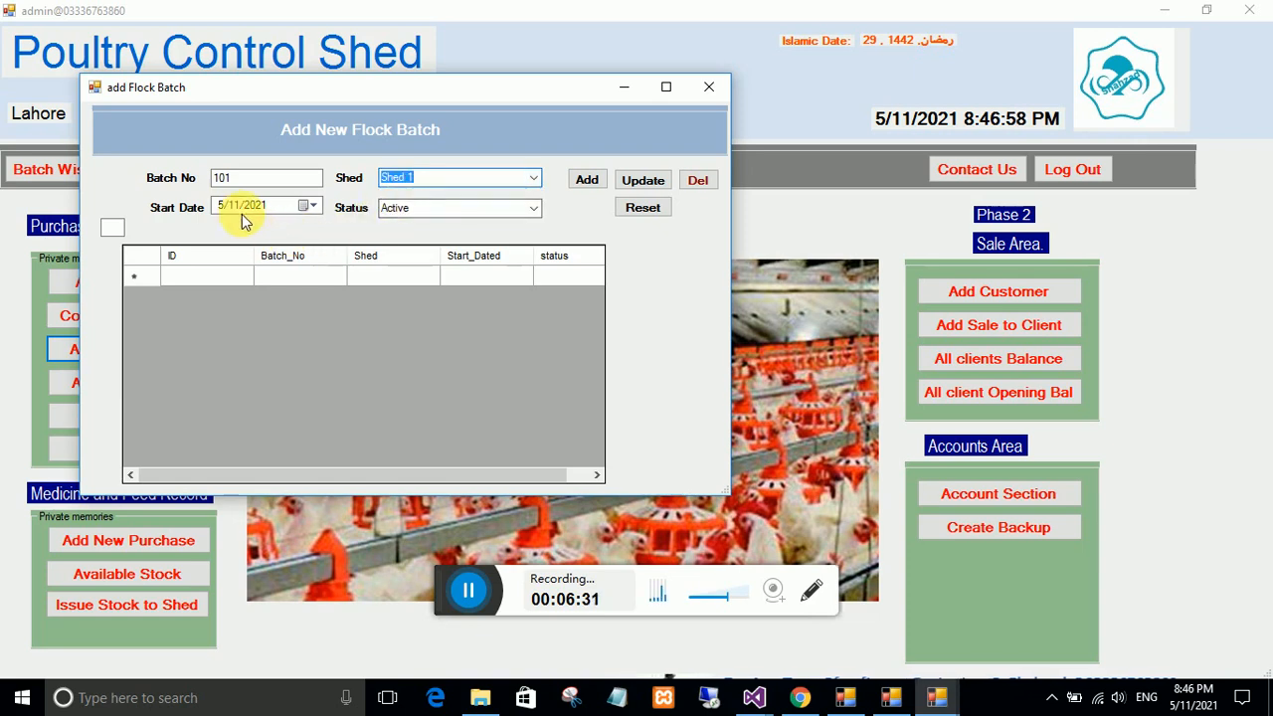
left_click(586, 179)
left_click(648, 407)
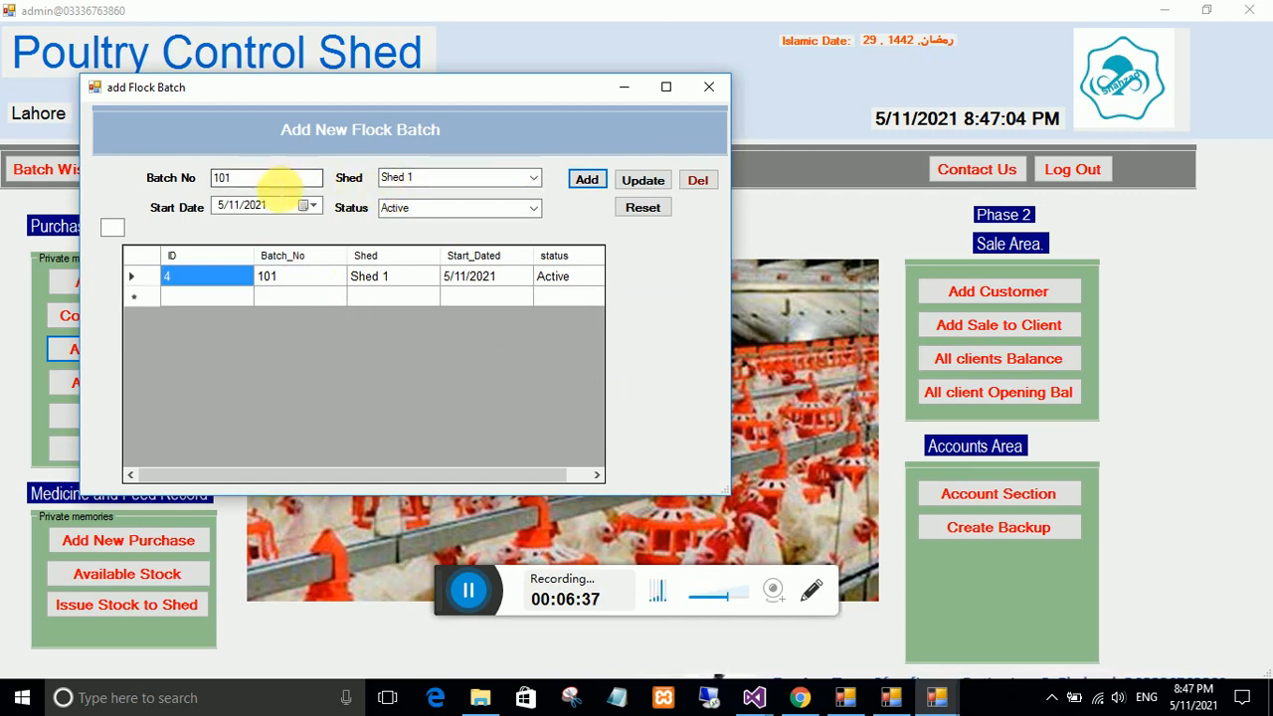
Add a second flock batch numbered 201 assigned to Shed 2.
left_click(219, 177)
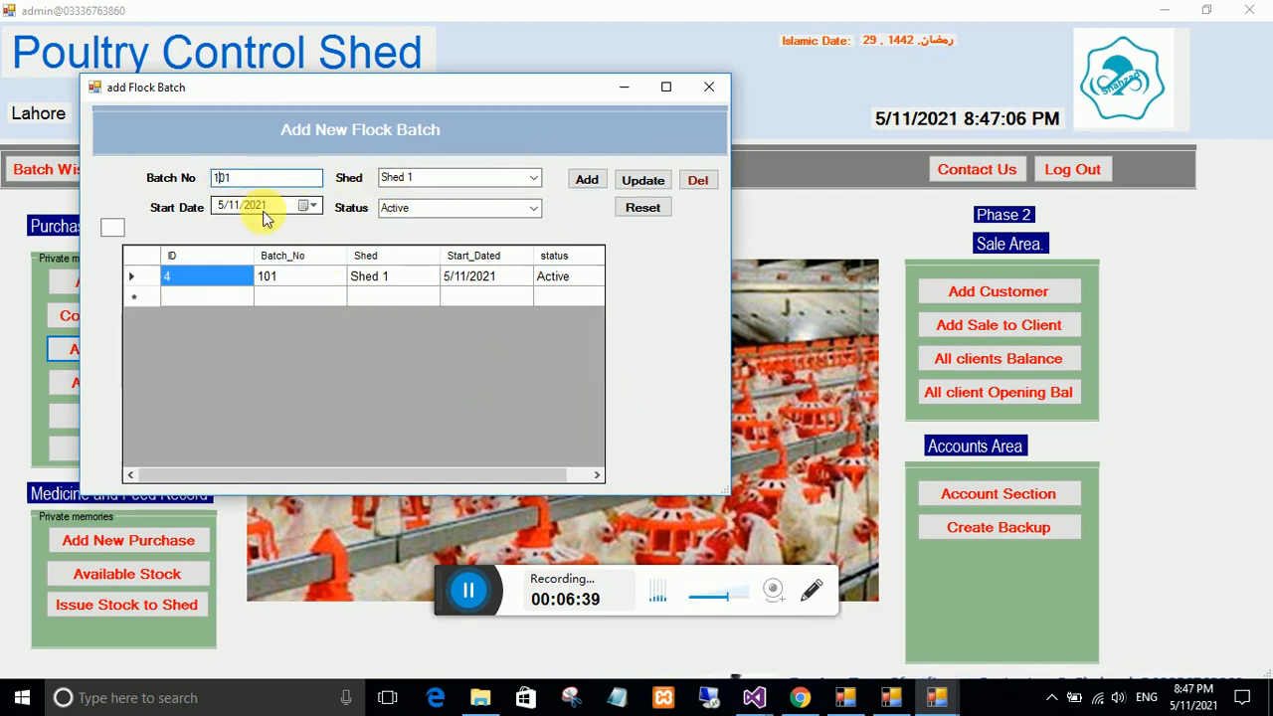
key("BackSpace")
type("2")
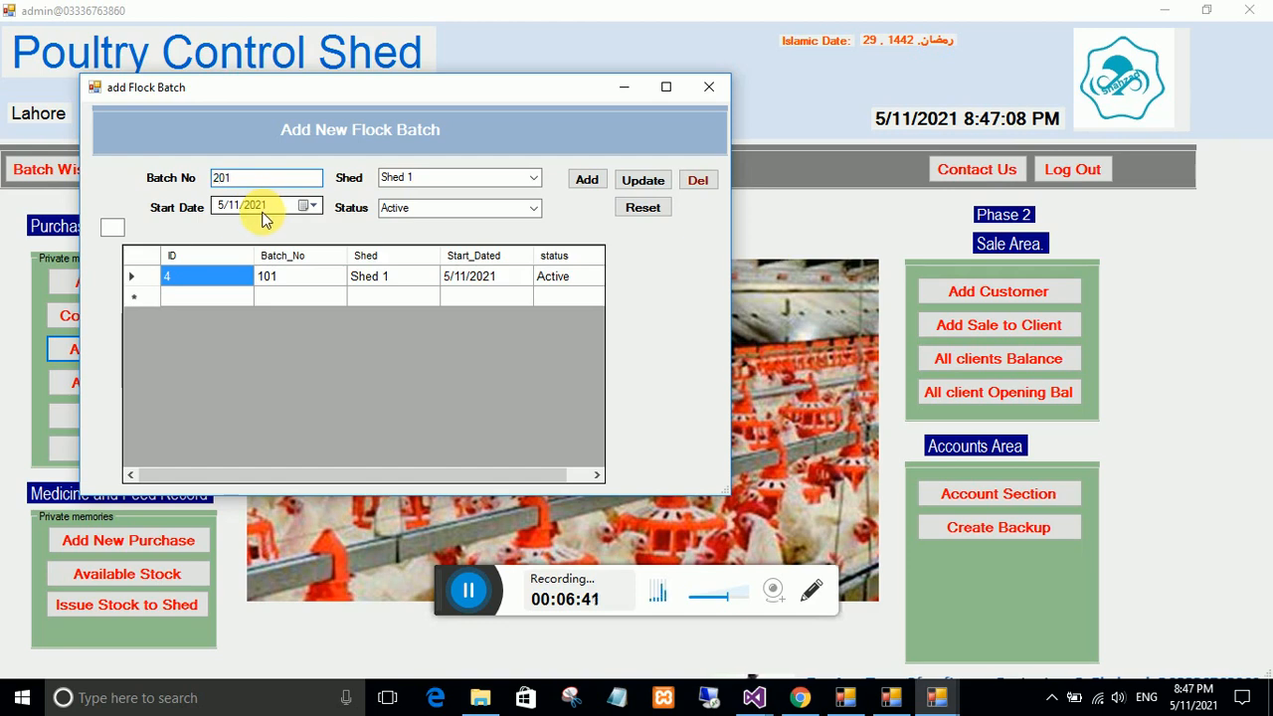
left_click(527, 177)
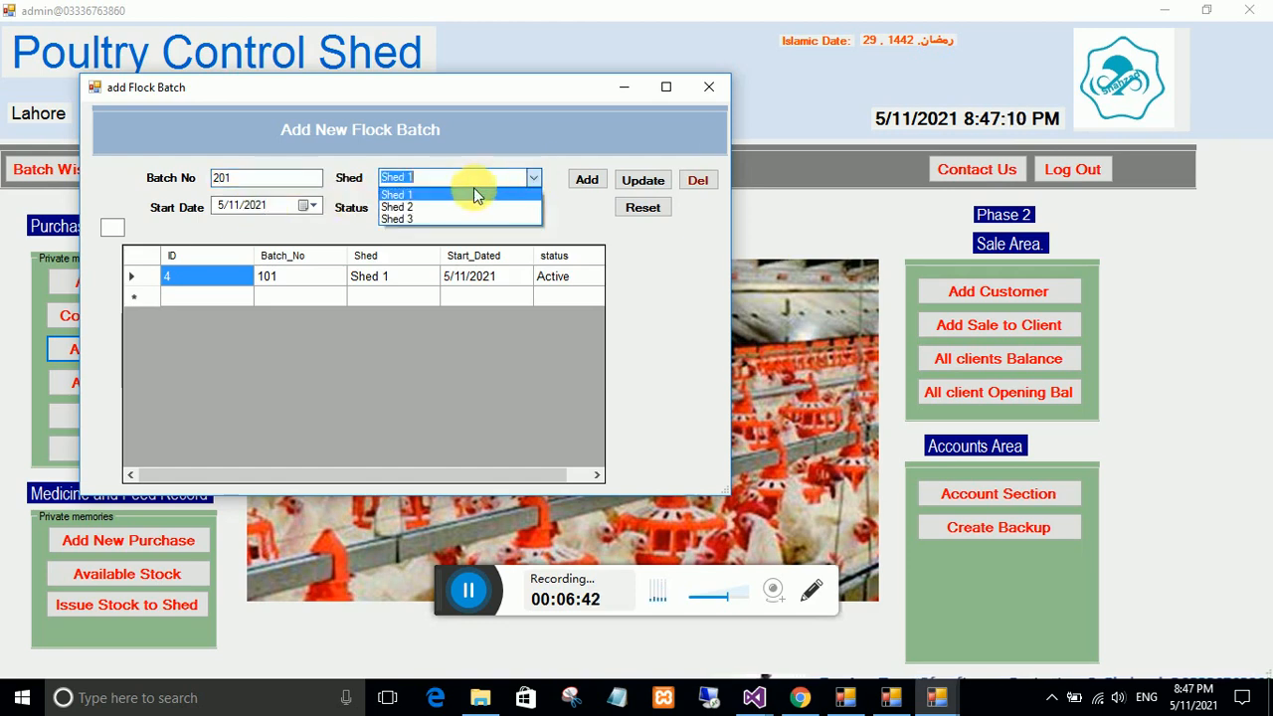
left_click(426, 207)
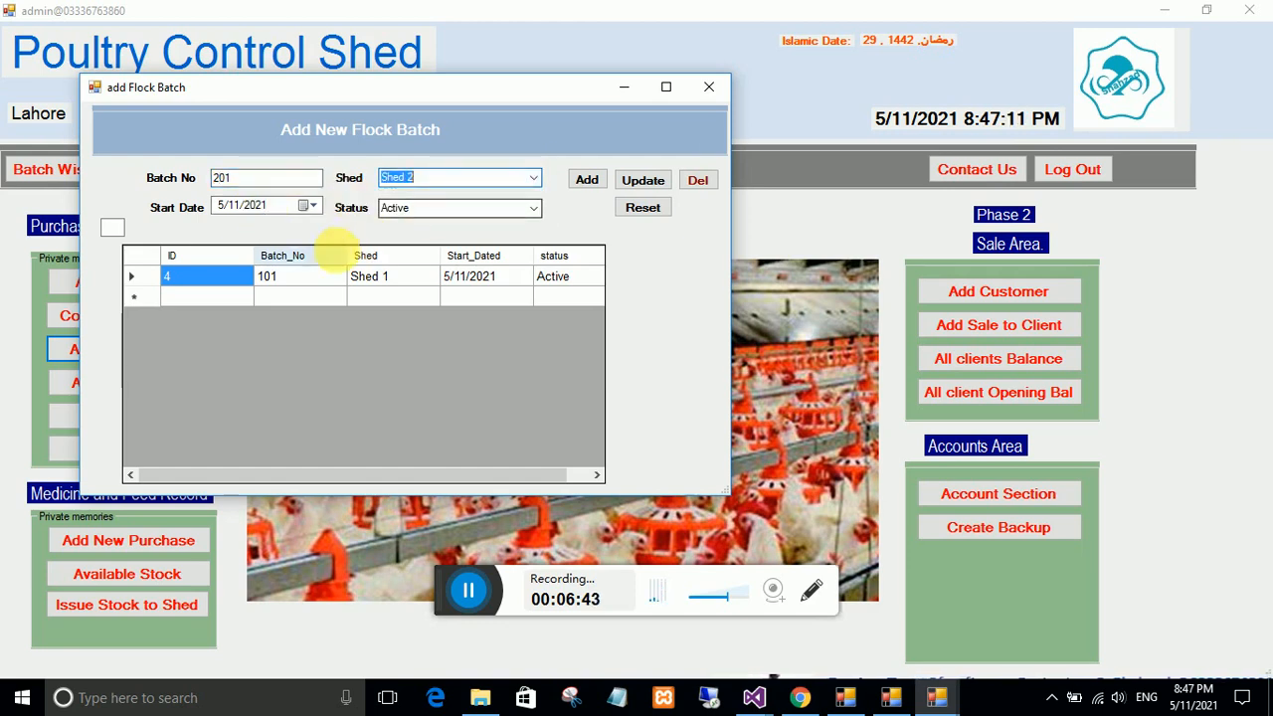
left_click(586, 179)
left_click(644, 408)
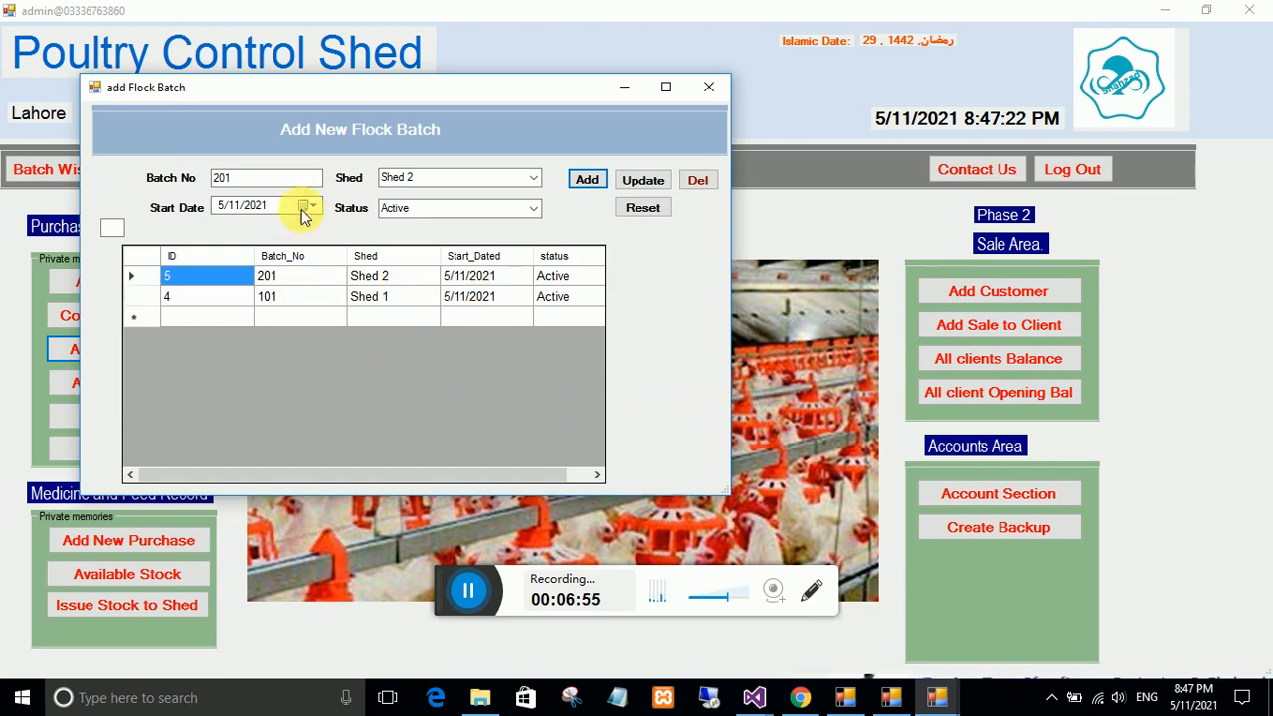
Add a third flock batch numbered 301 assigned to Shed 3 and return to the admin panel.
left_click(244, 178)
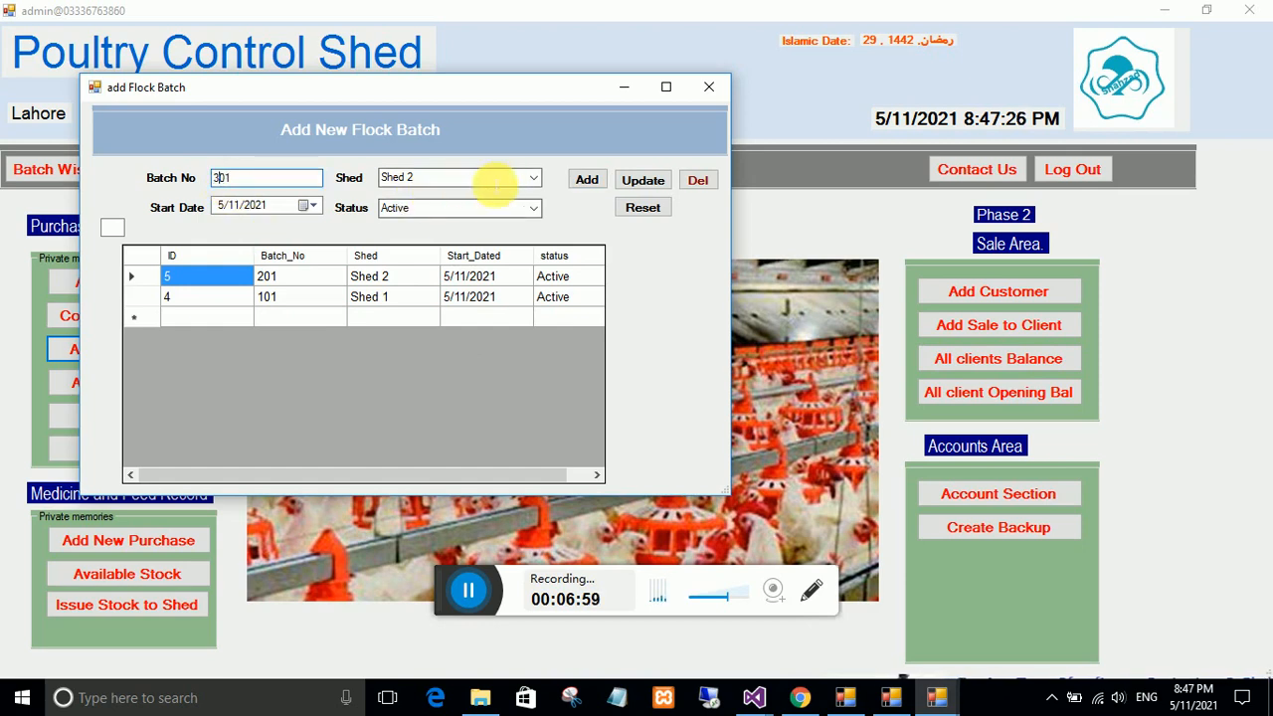
left_click(529, 181)
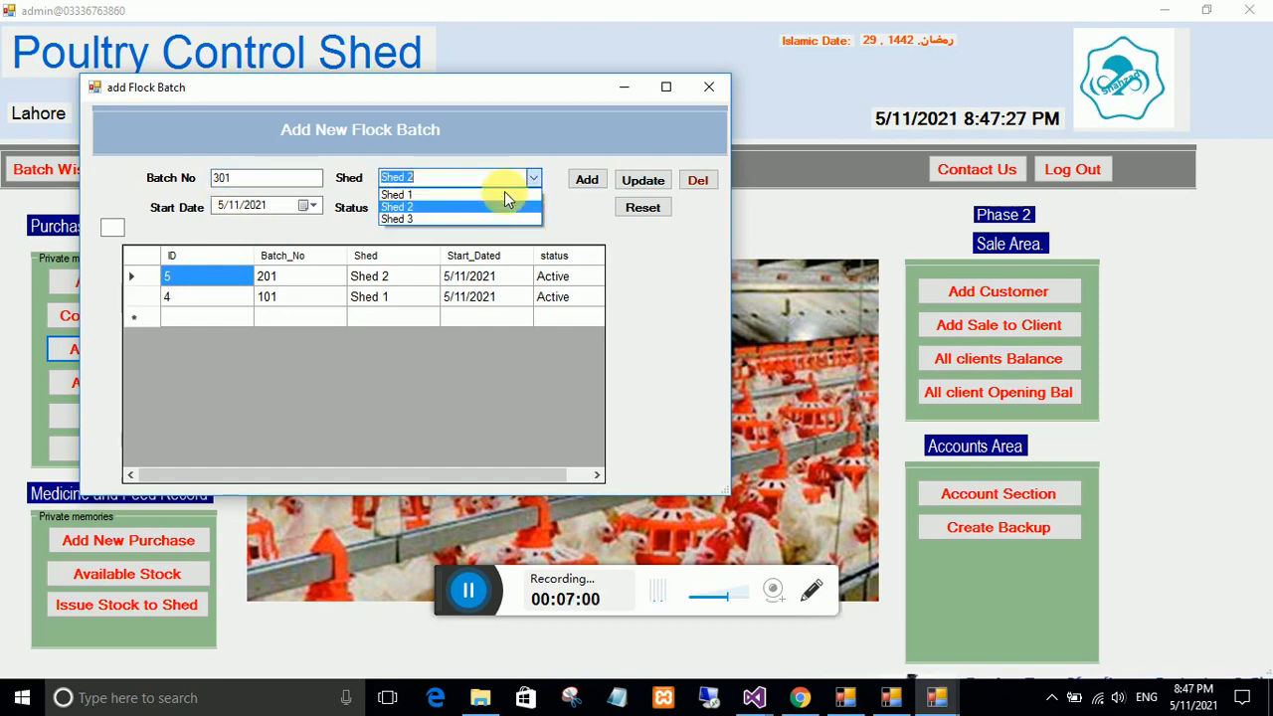
left_click(421, 219)
left_click(585, 179)
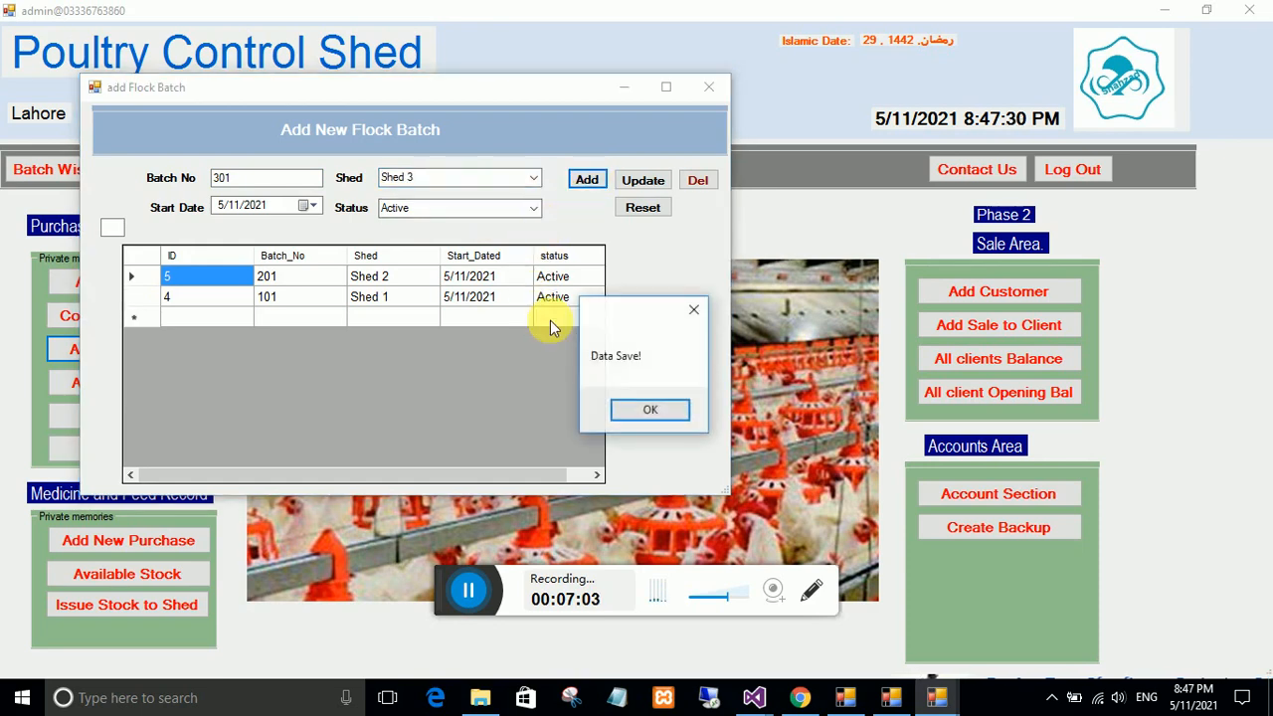
left_click(648, 409)
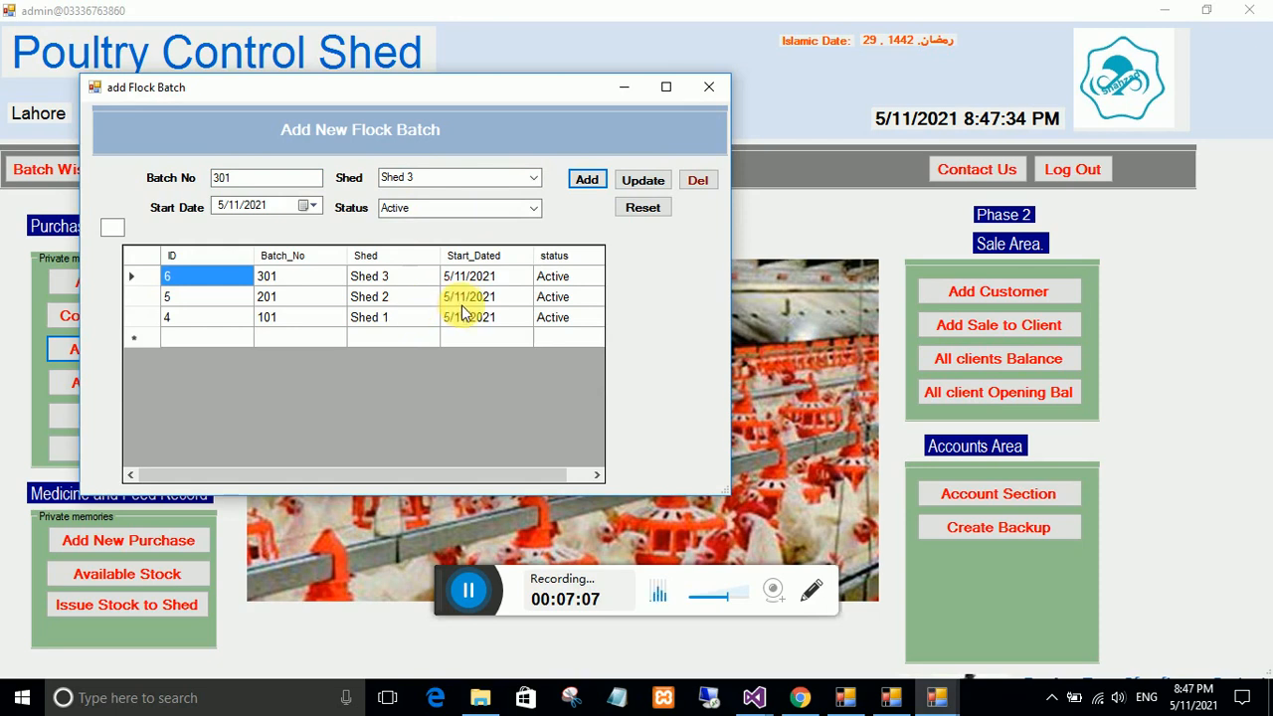
left_click(710, 87)
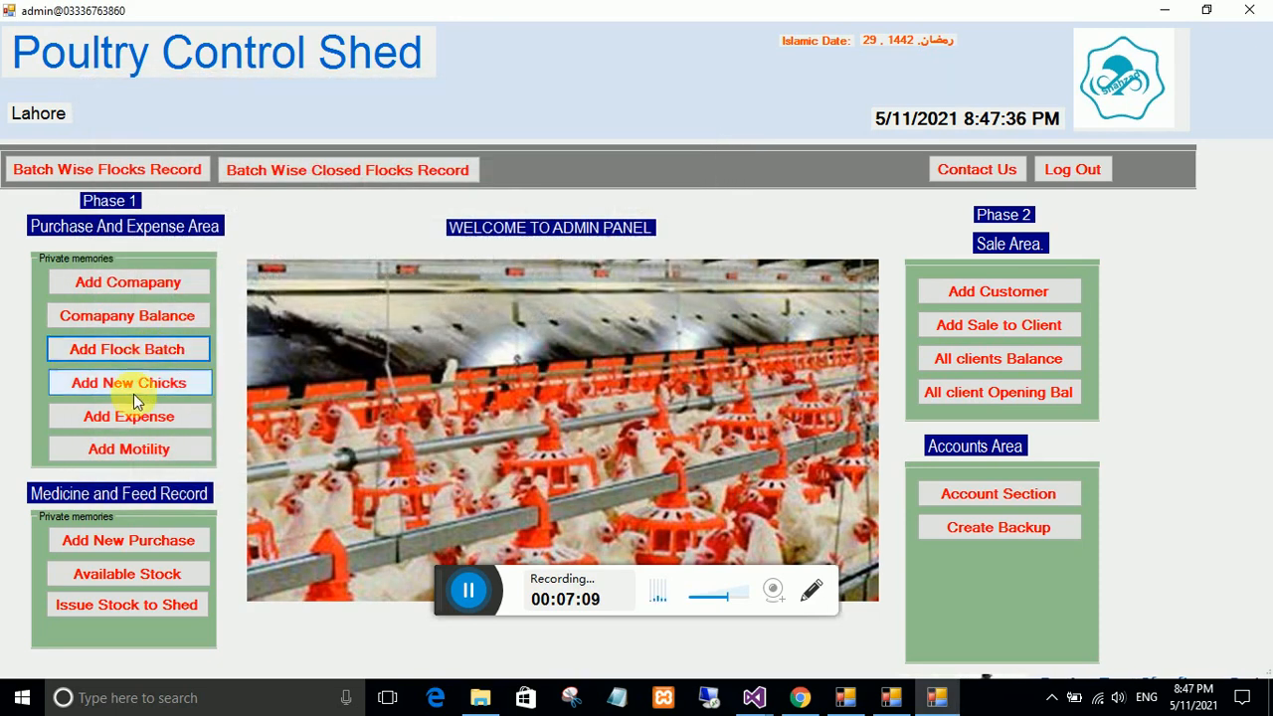
Reopen the flock batch list, review batch 301's status choices, and return to the admin panel without updating it.
left_click(133, 349)
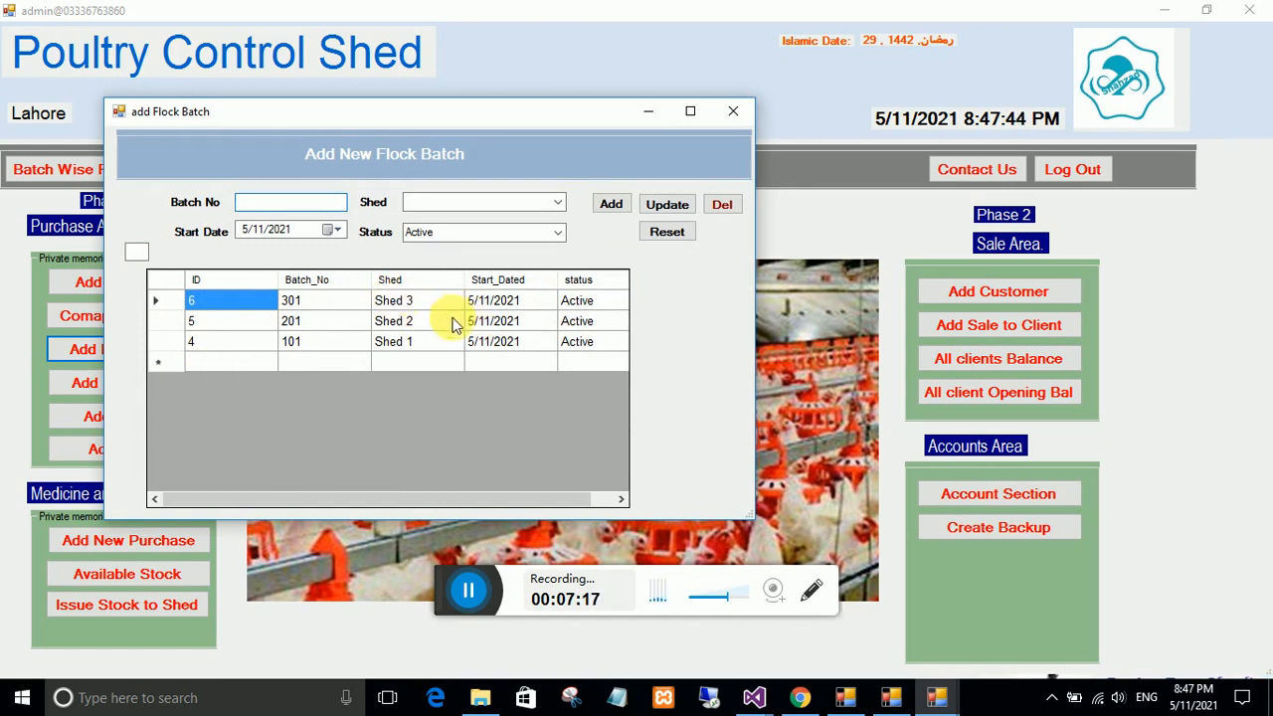
left_click(399, 301)
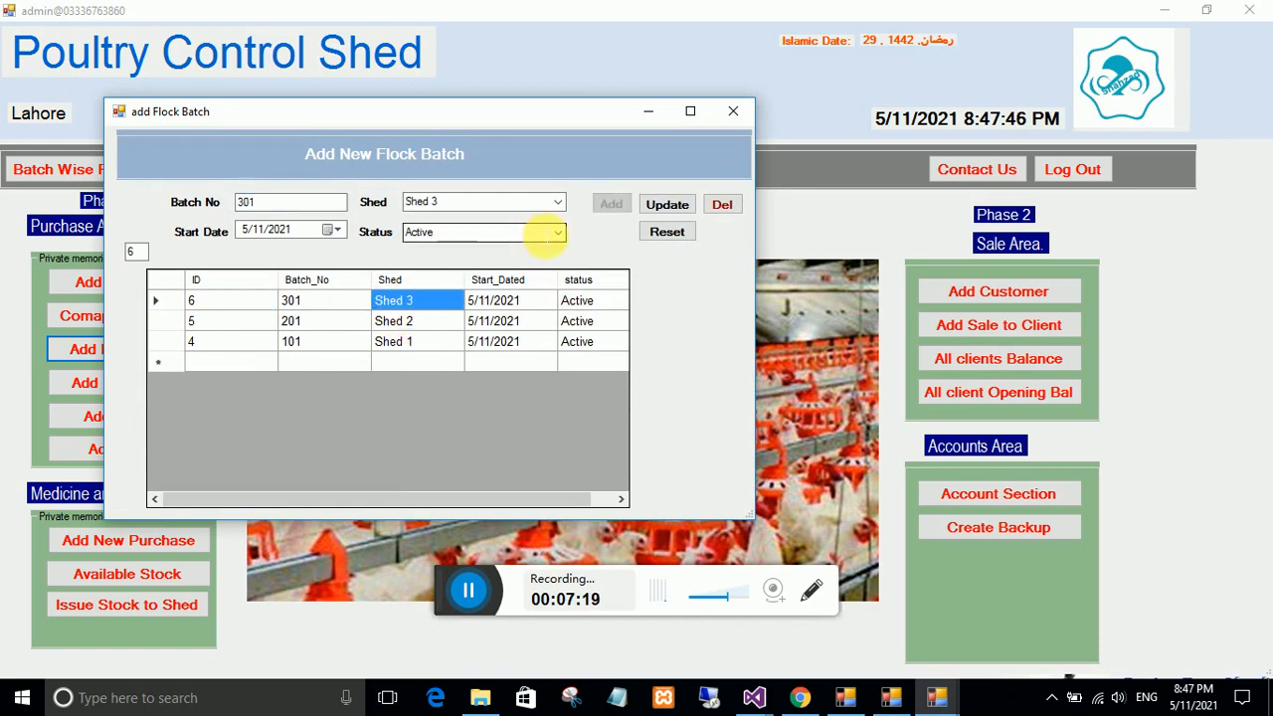
left_click(558, 235)
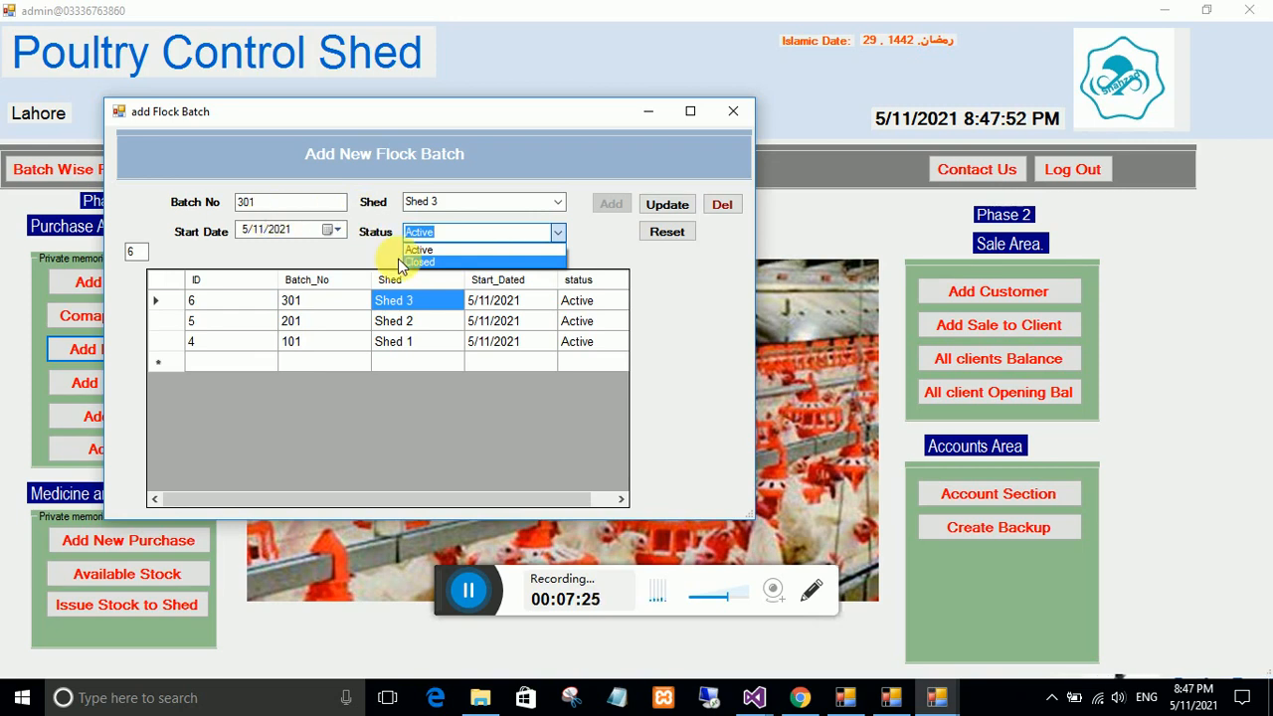
left_click(743, 111)
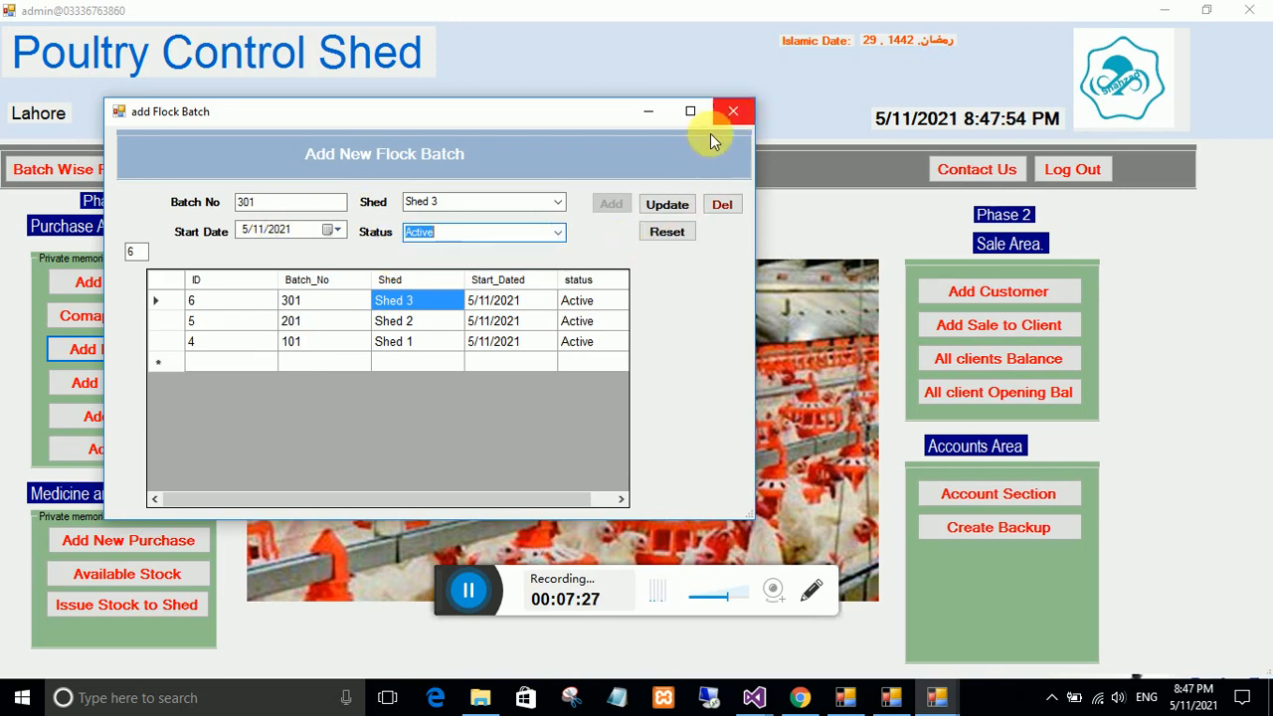
left_click(741, 108)
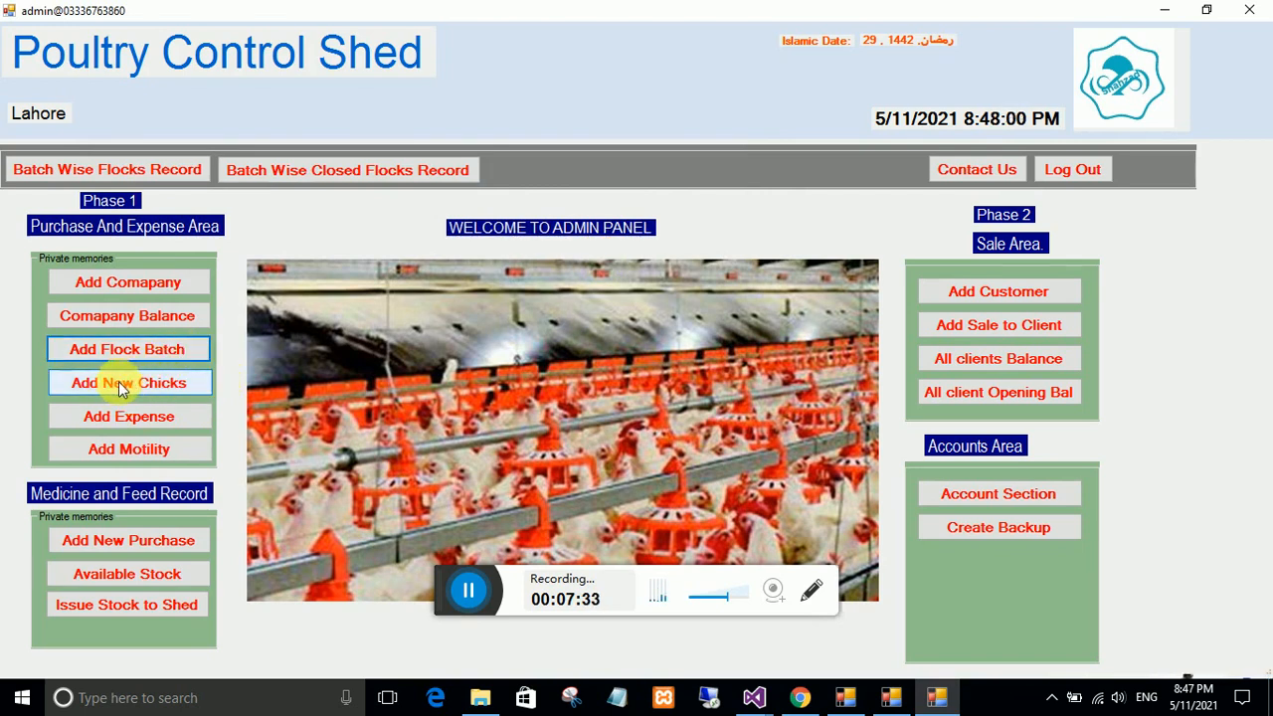
Begin a new chicks purchase from the company lahore chicks co for Shed 1, batch 101.
left_click(119, 386)
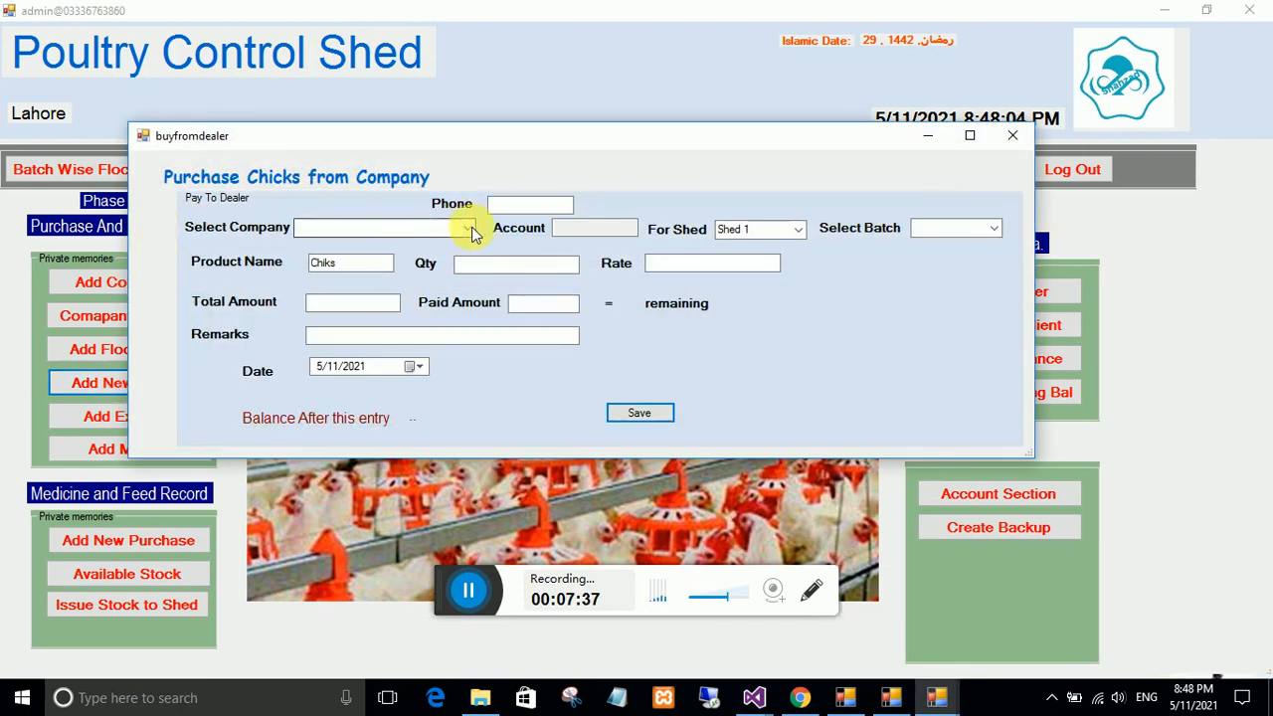
left_click(469, 229)
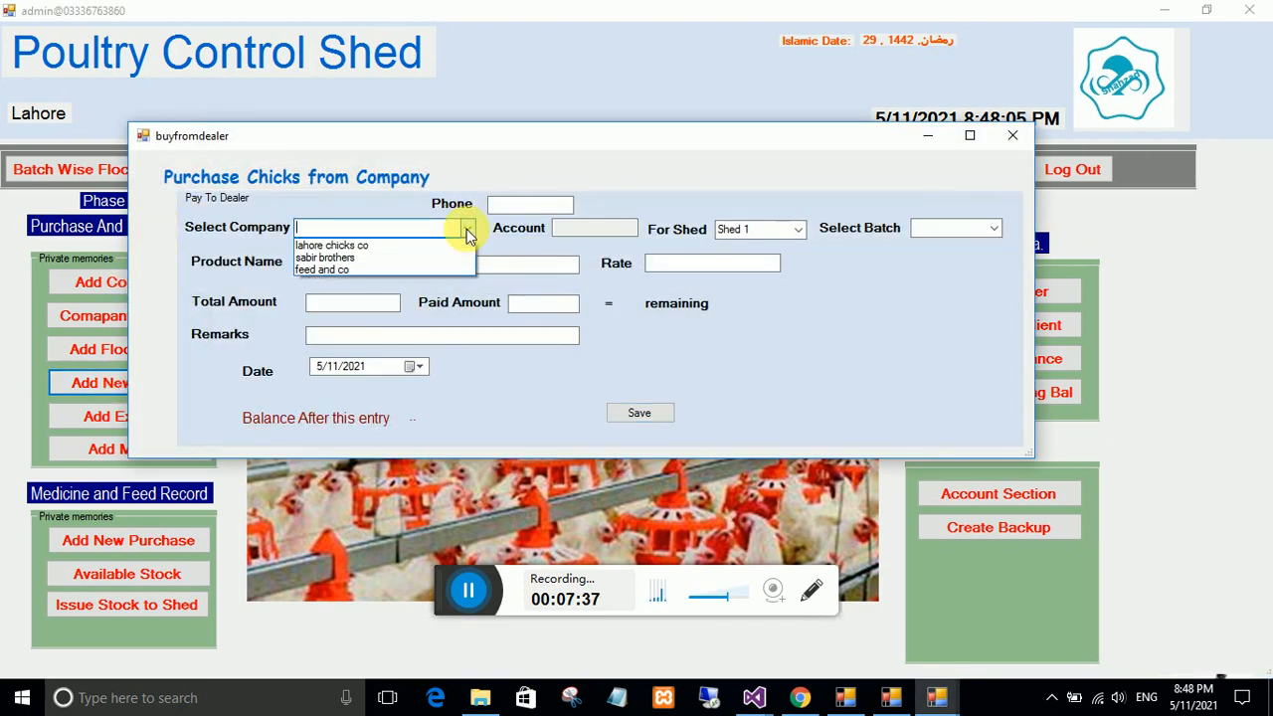
left_click(346, 246)
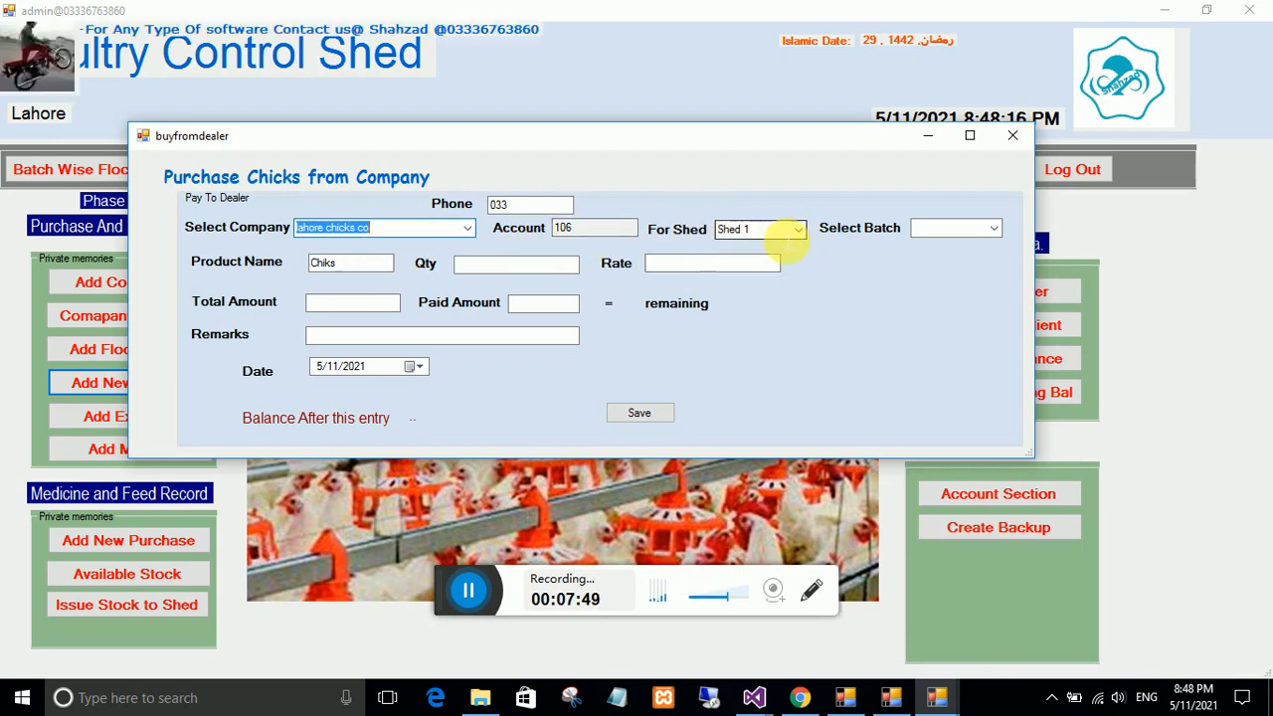
left_click(995, 229)
left_click(932, 245)
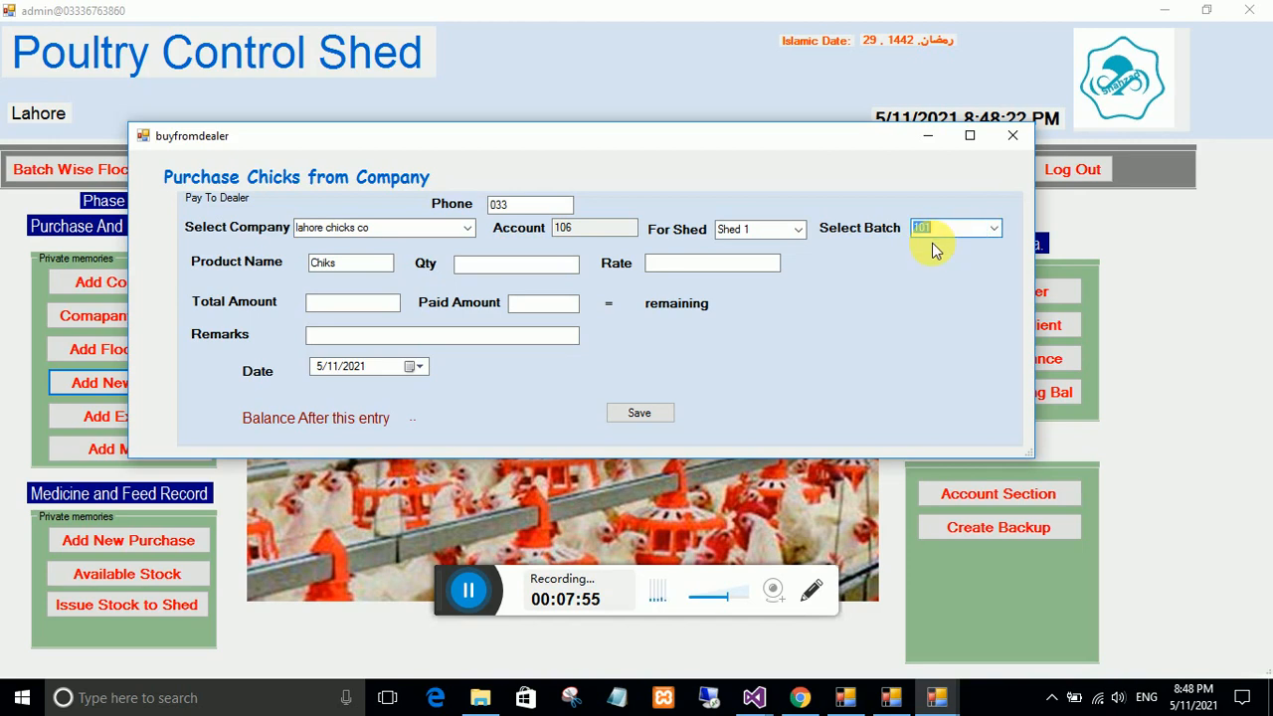
Enter a chick quantity of 1500, a rate of 25.5 and a paid amount of 10000 for the purchase.
left_click(494, 265)
type("15")
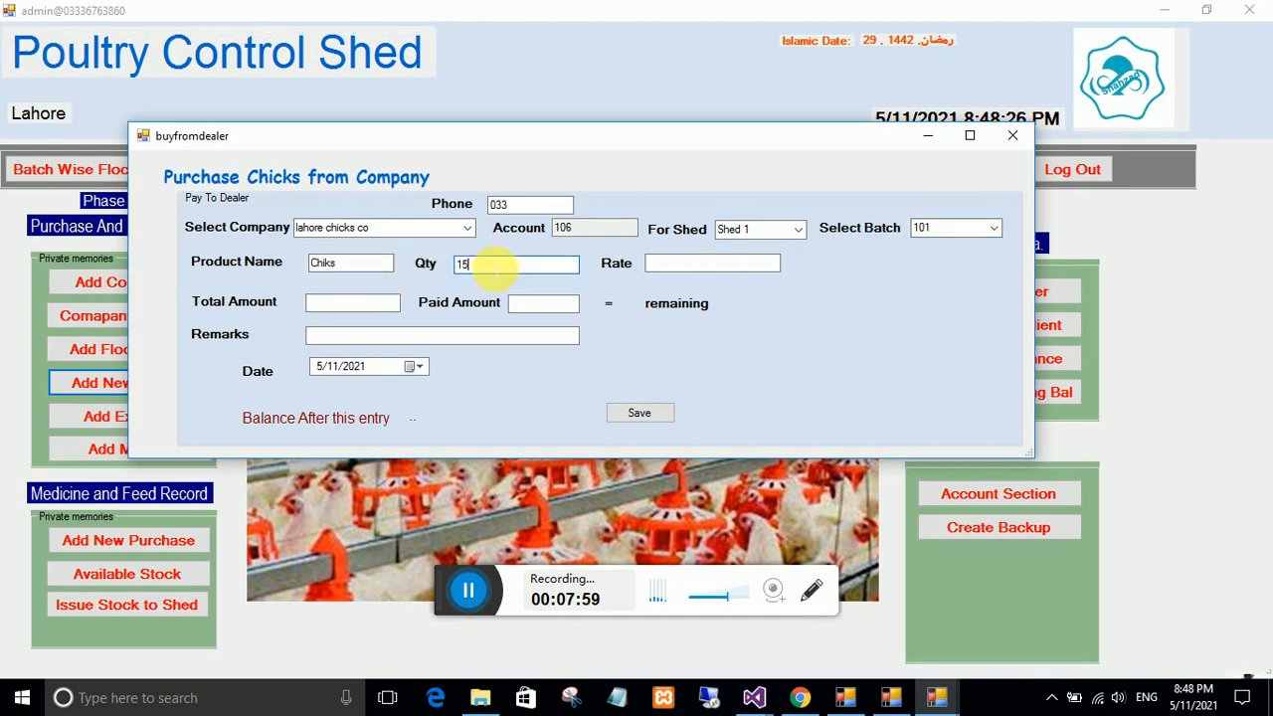
type("00")
left_click(663, 271)
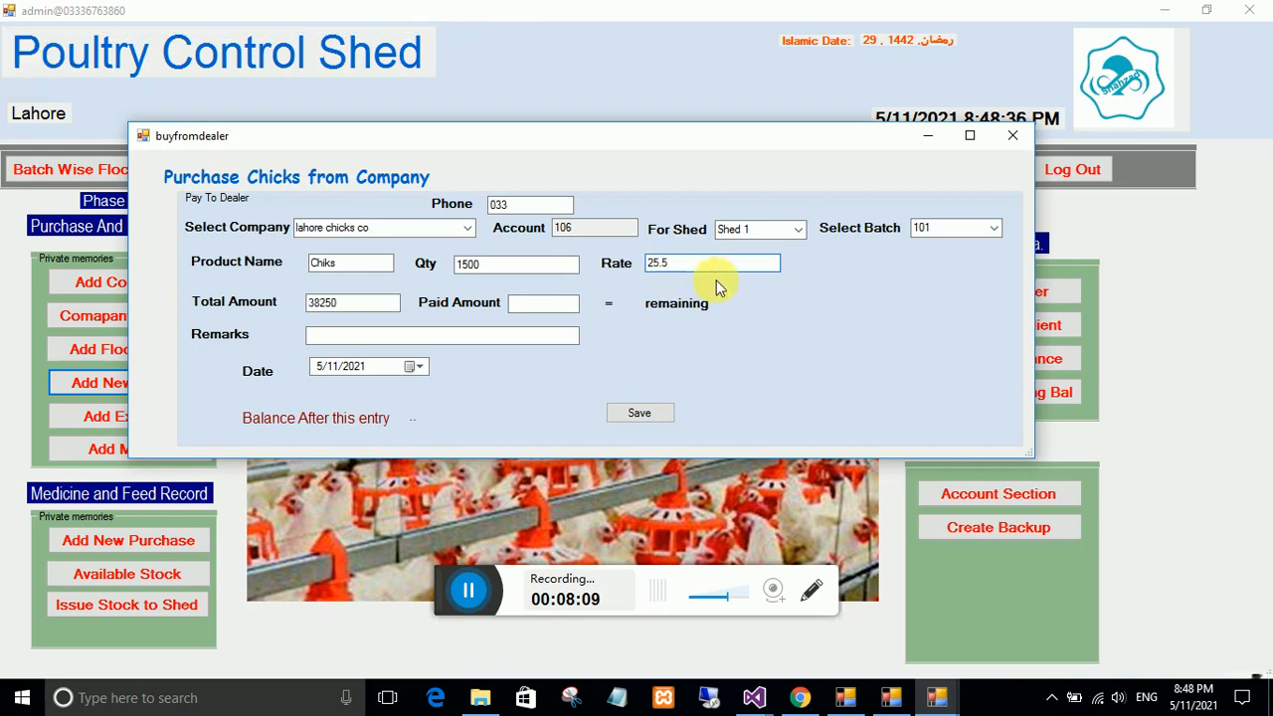
left_click(525, 305)
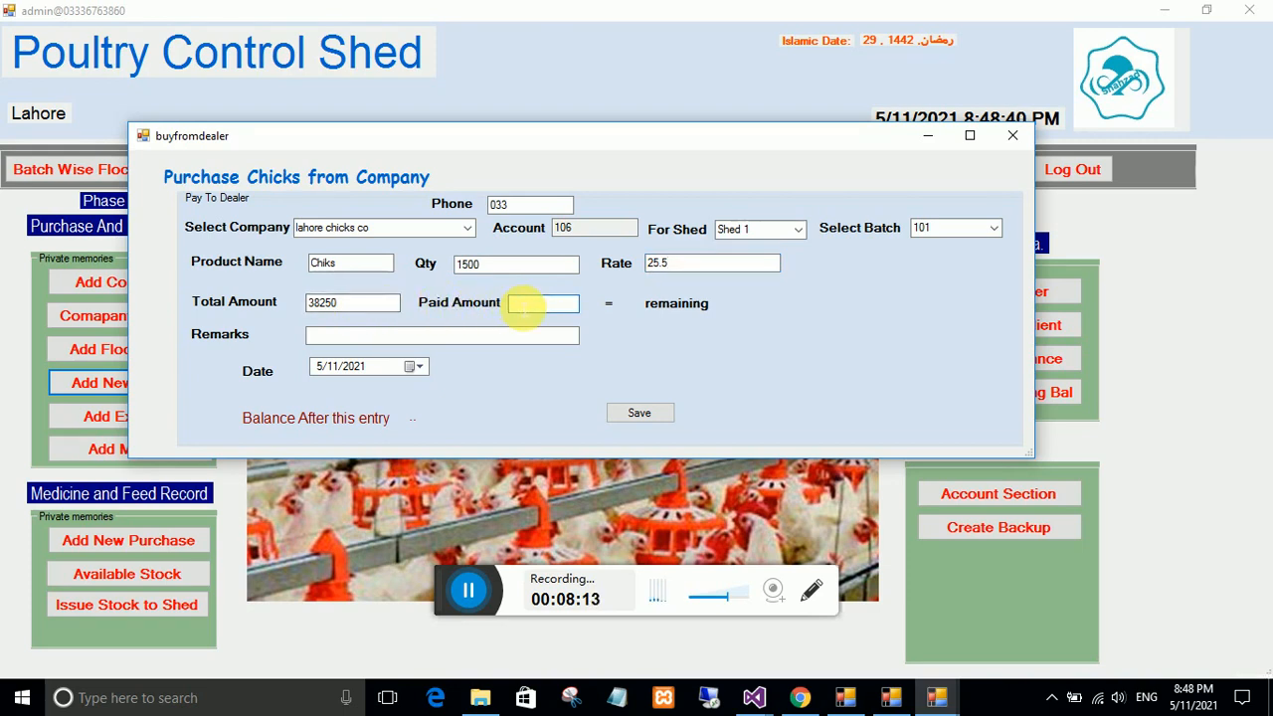
type("0")
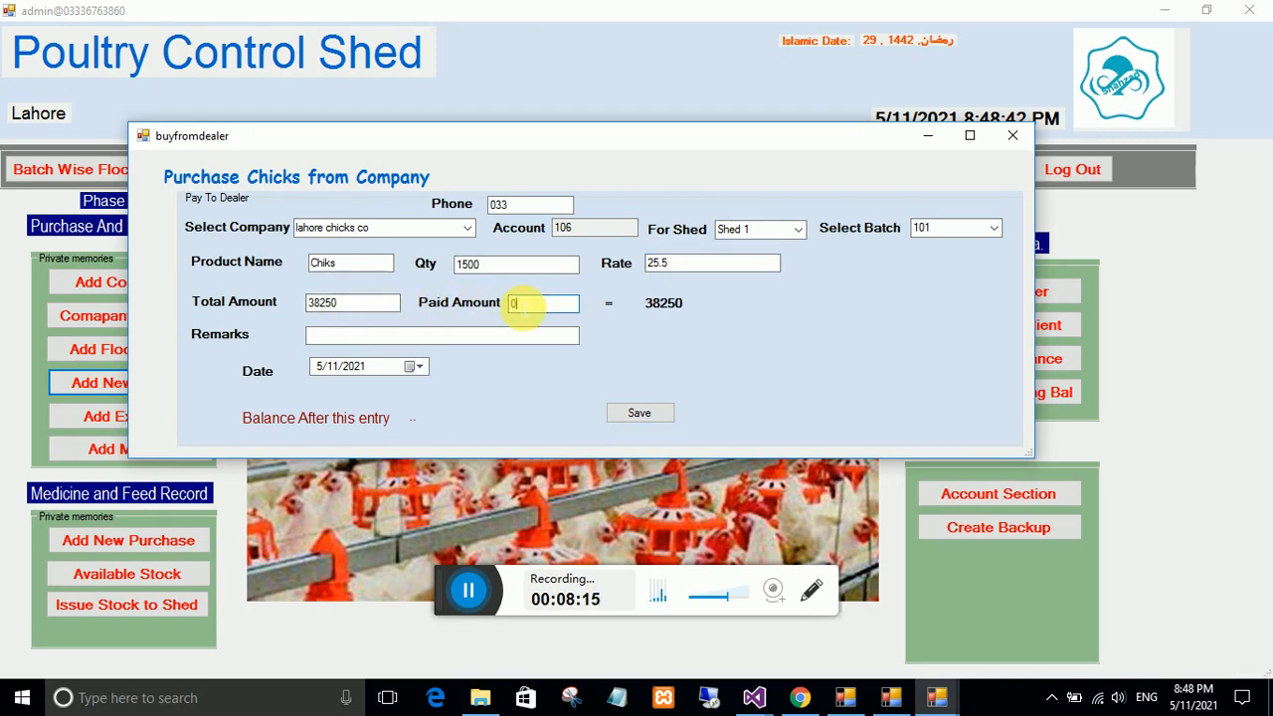
double_click(513, 305)
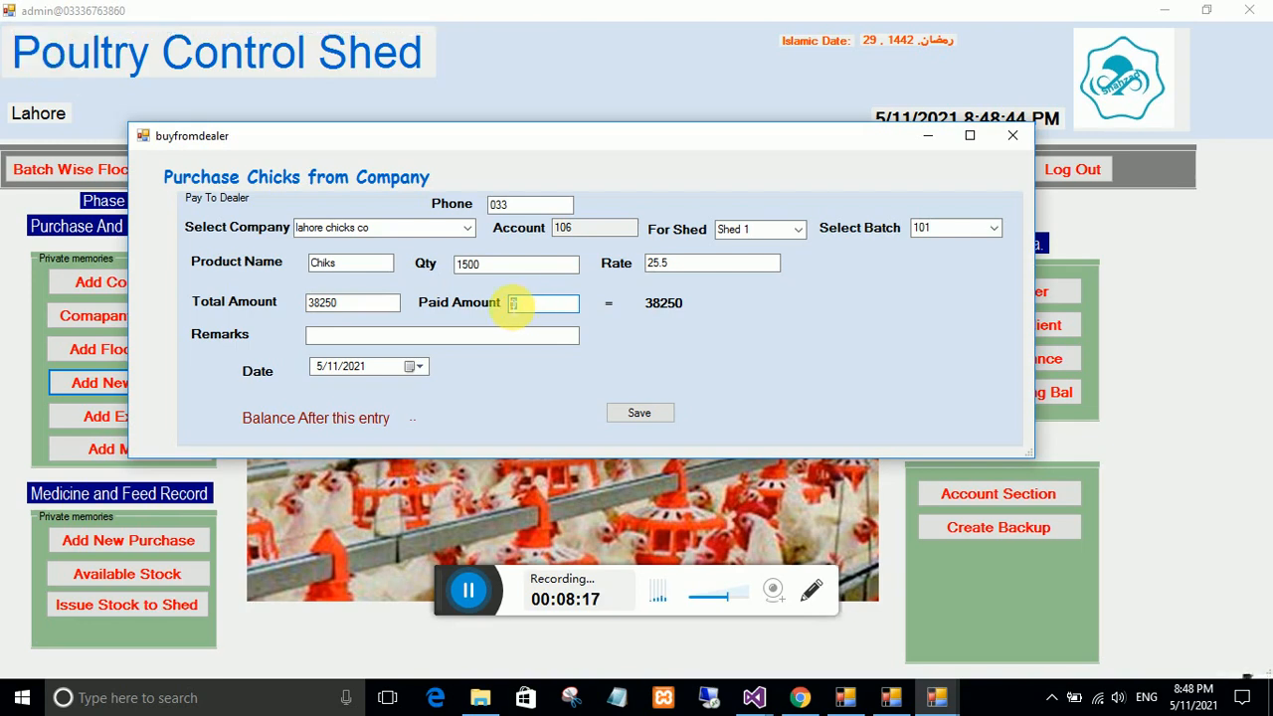
type("10000")
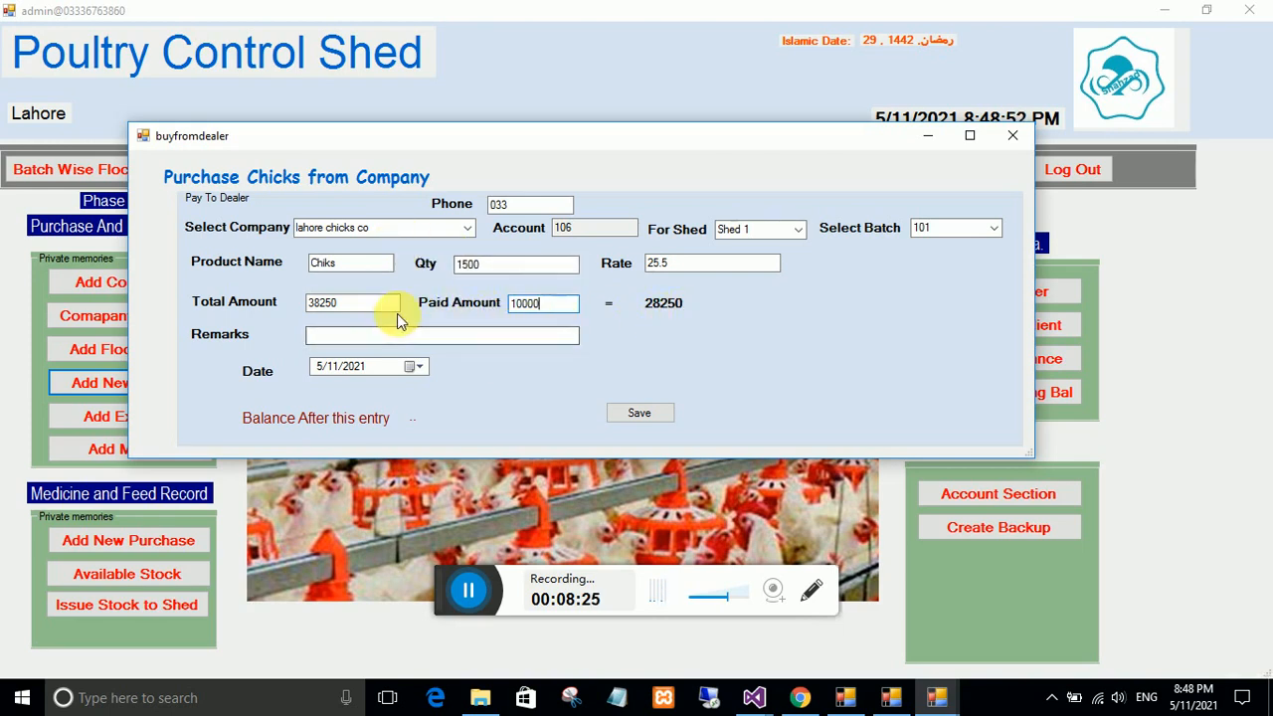
Enter the remark "received by vehicle no 1024" with the driver's name and save the chicks purchase.
left_click(353, 337)
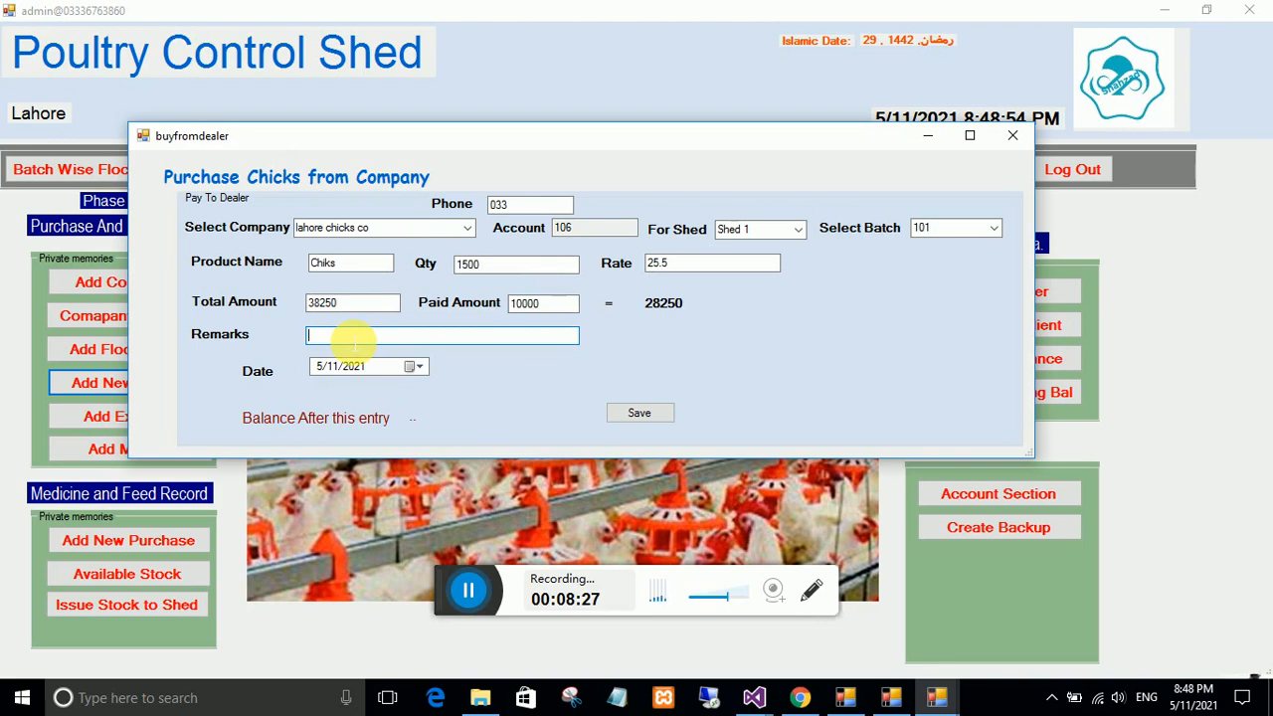
type("ok")
type("ceive")
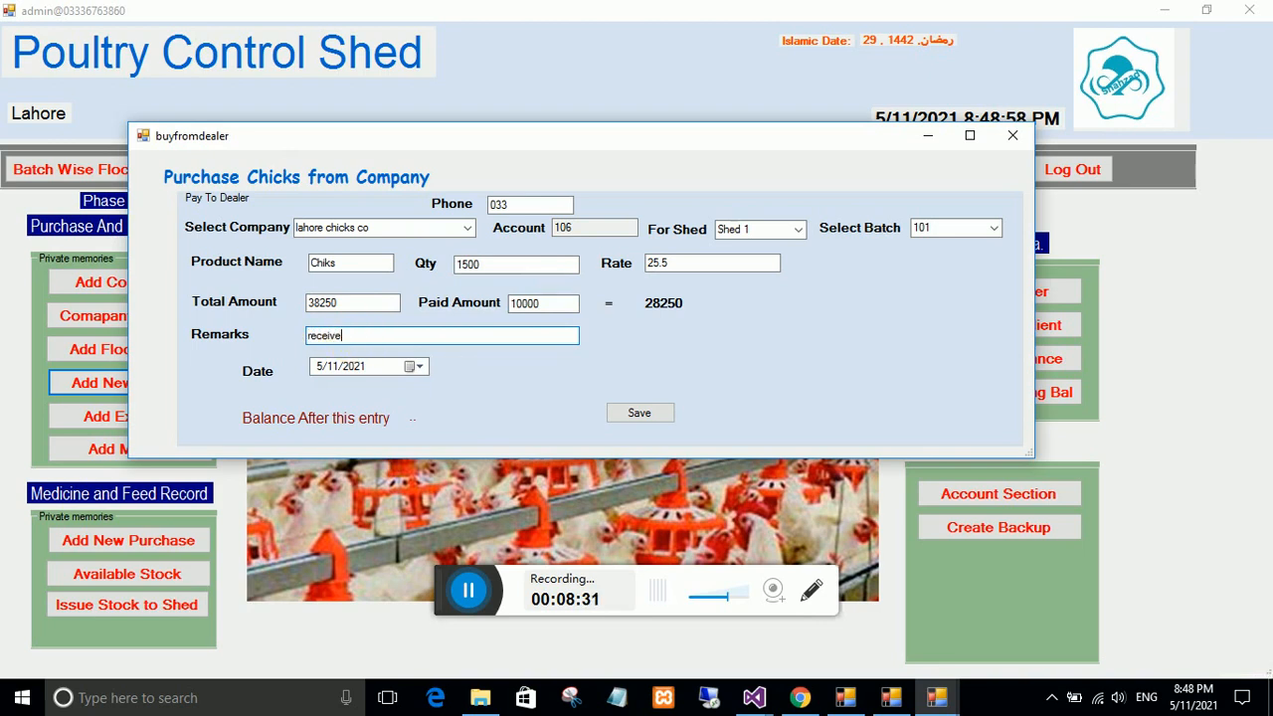
type("d by vehicle no ")
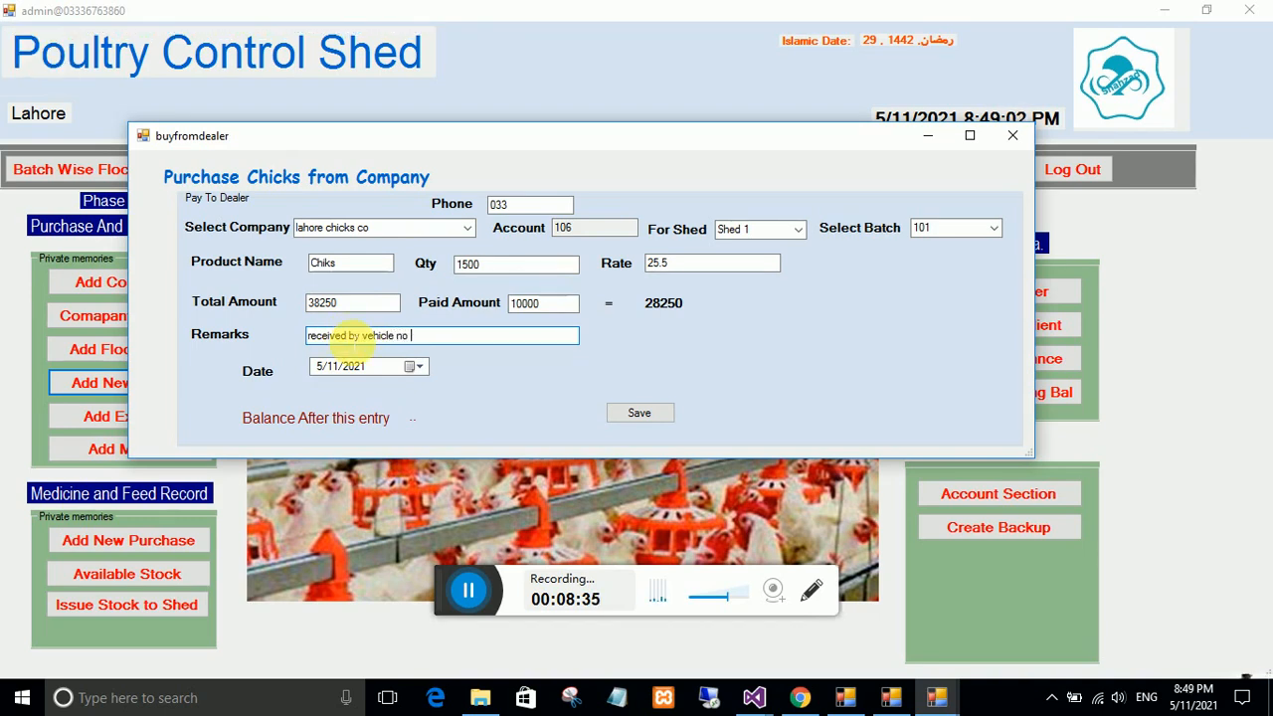
type("1024 driver ")
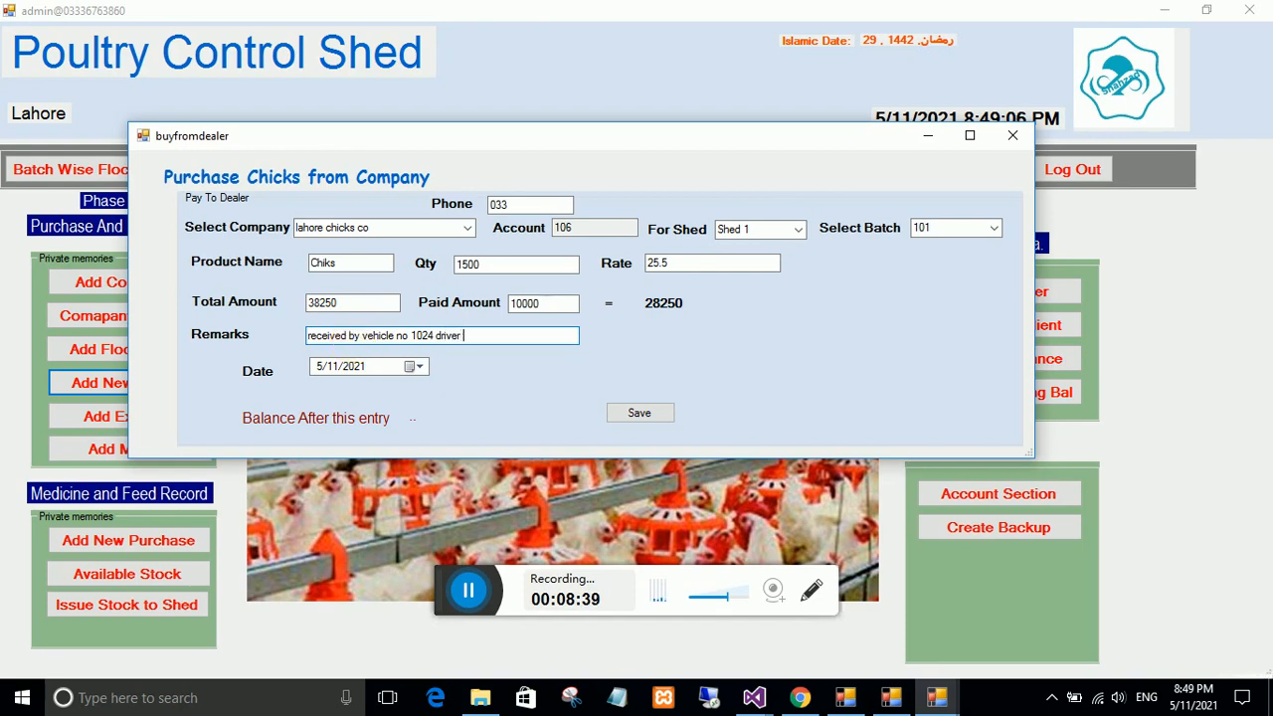
type("name majid shsh")
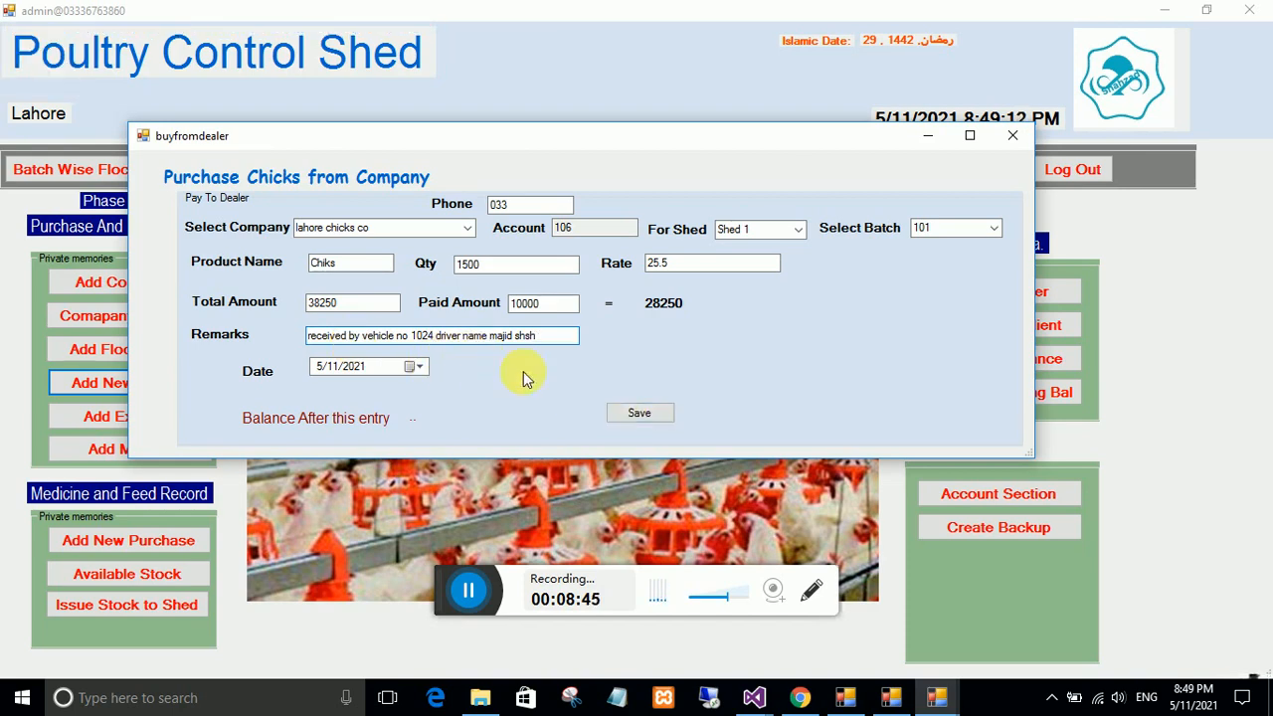
left_click(662, 418)
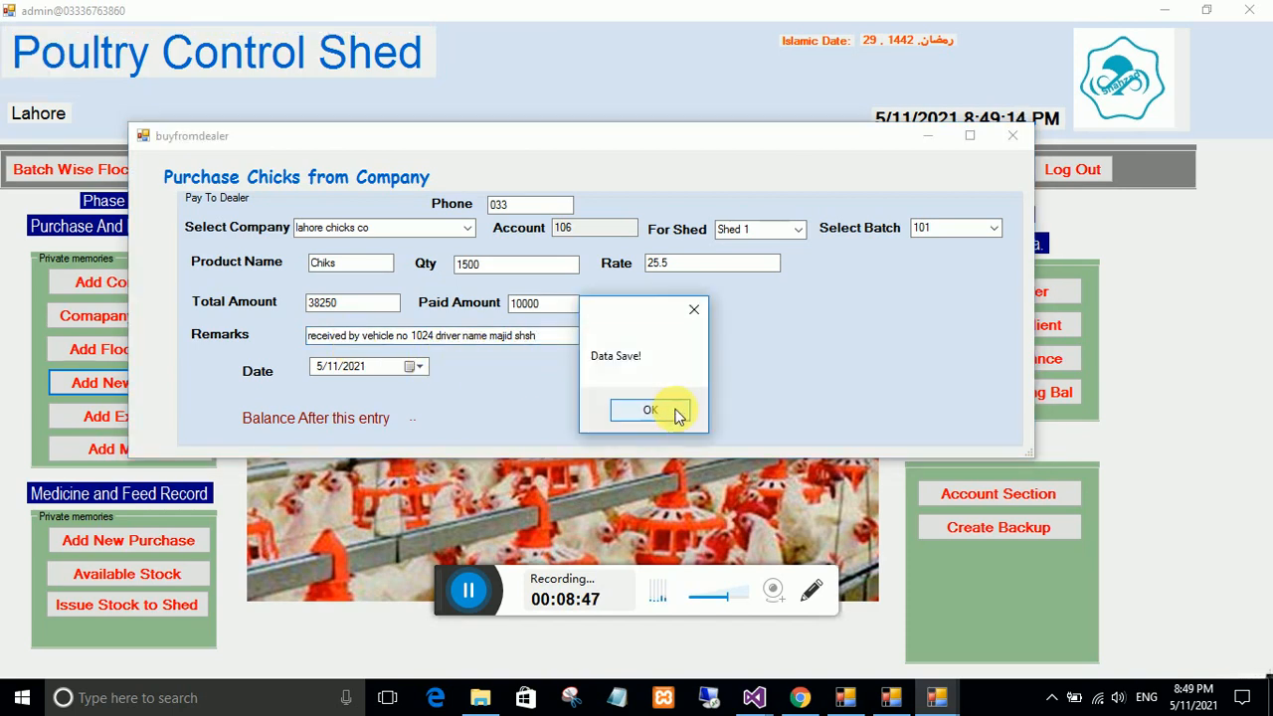
Acknowledge the saved lahore chicks co purchase and review its total and paid amounts.
left_click(649, 411)
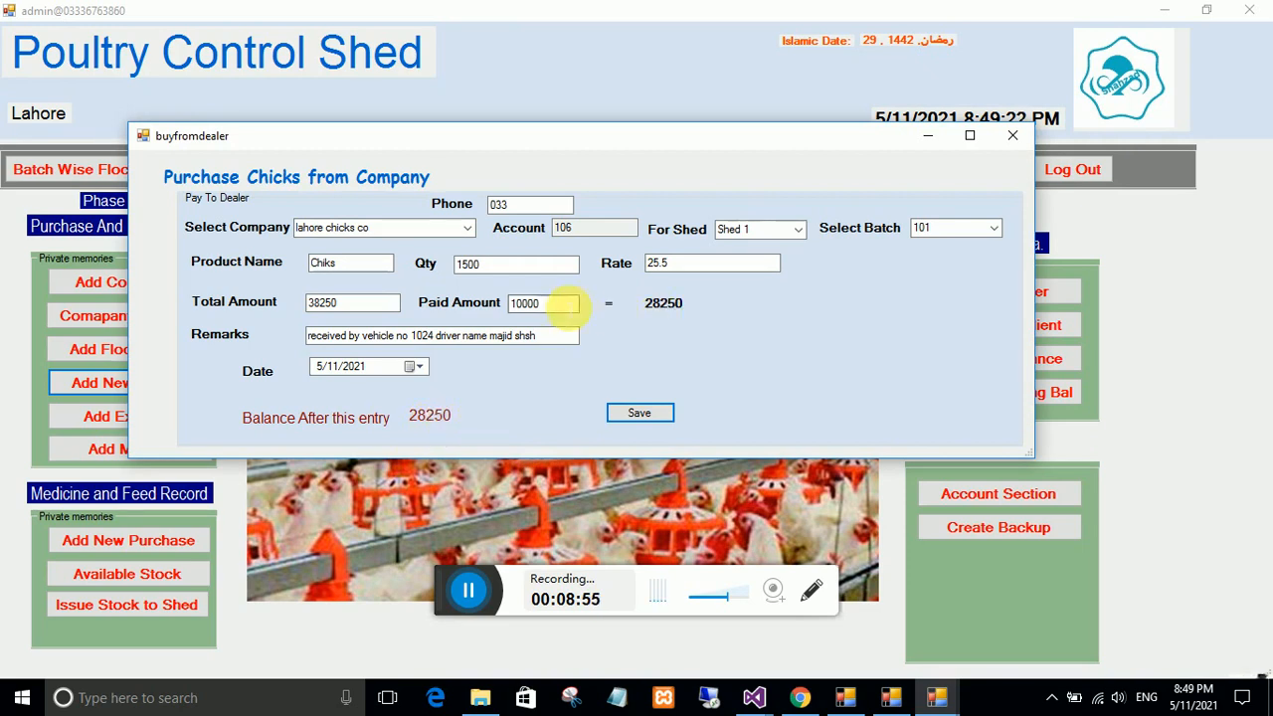
left_click(348, 310)
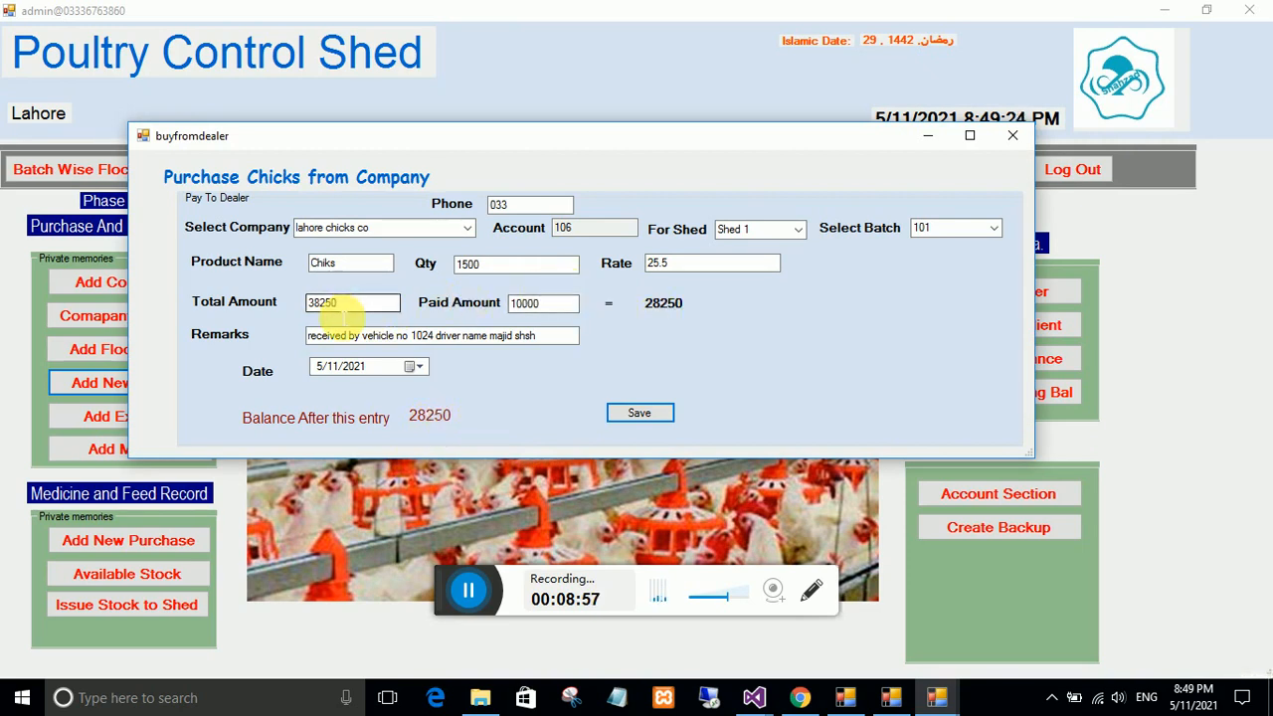
left_click(557, 308)
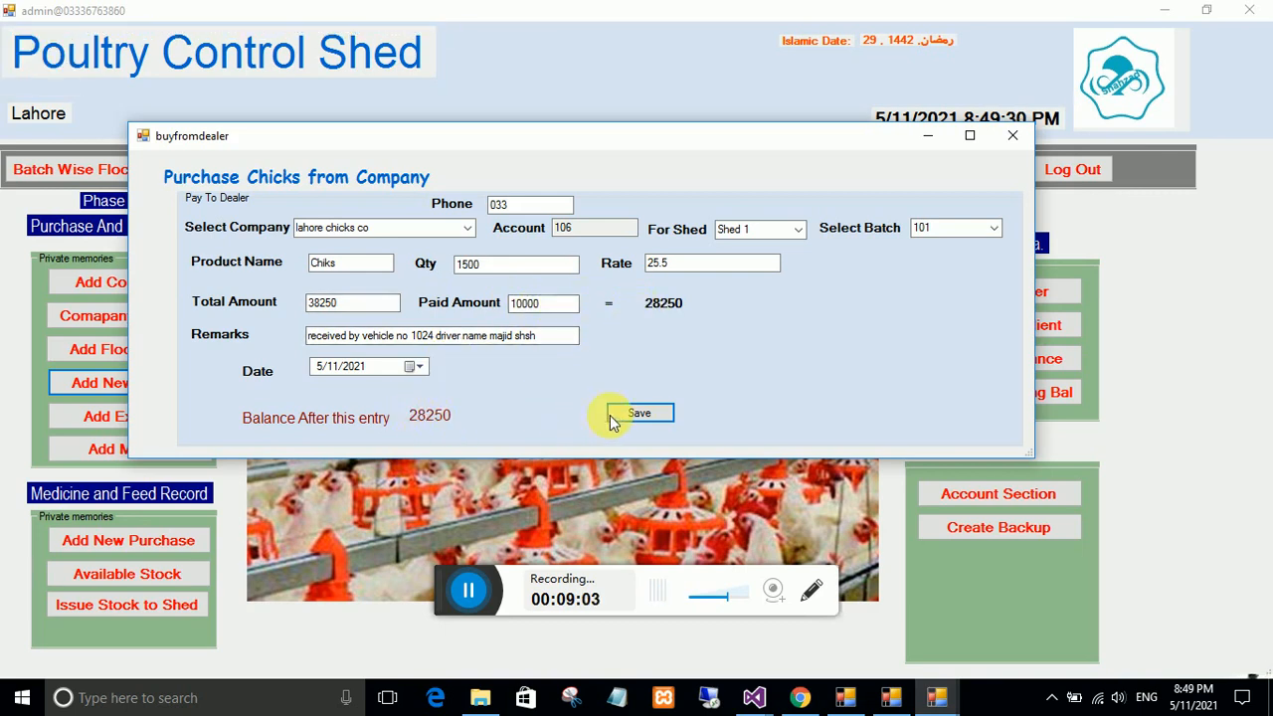
Close the chicks purchase form, check the company balance list and return to the admin panel.
left_click(1007, 140)
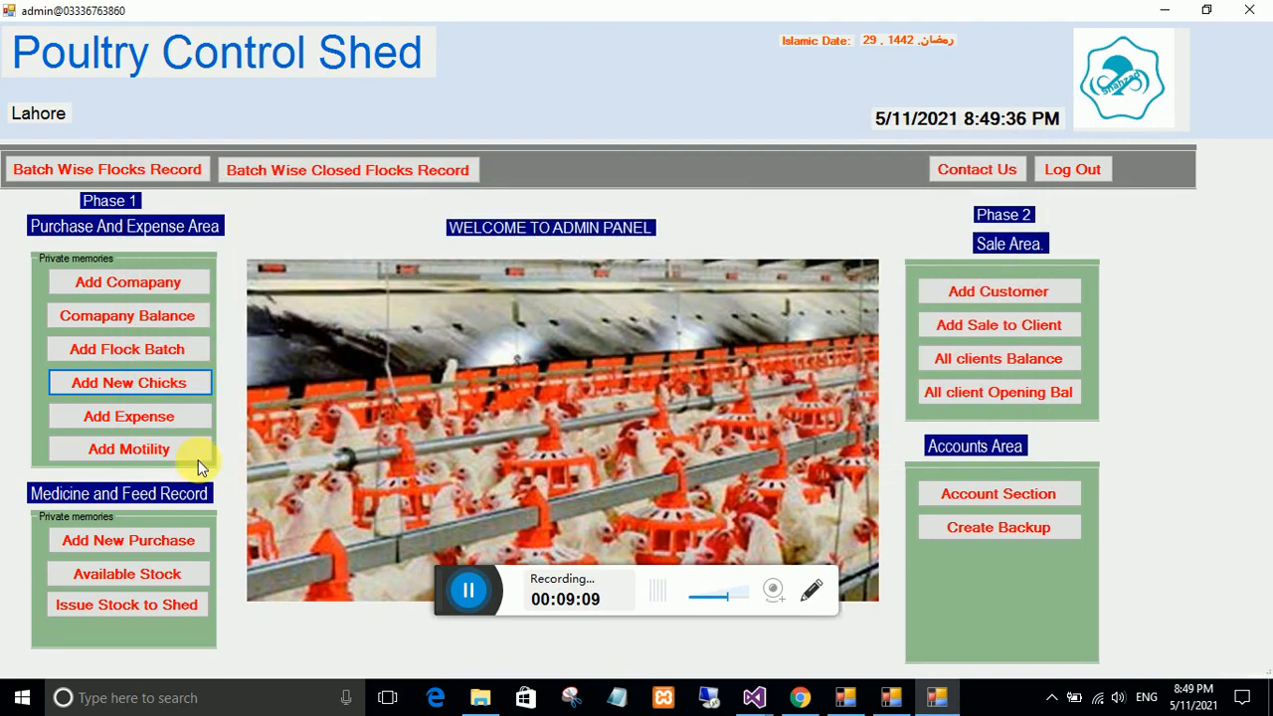
left_click(122, 323)
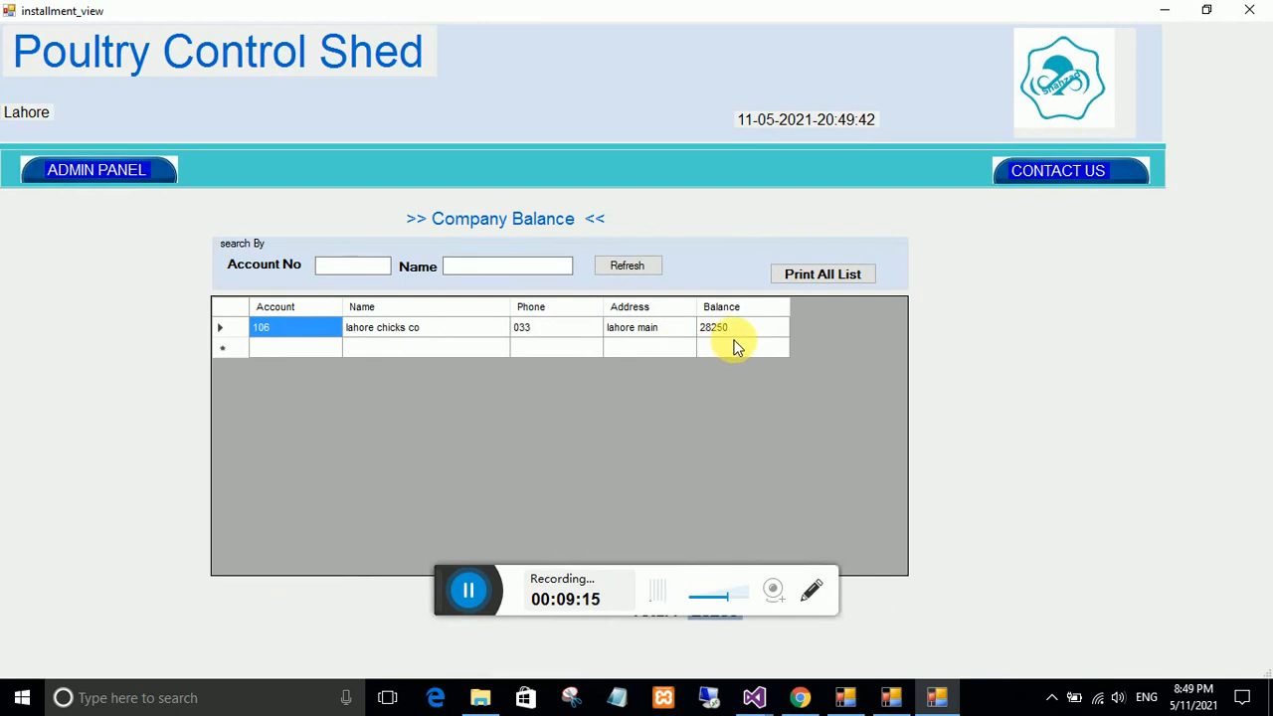
left_click(90, 170)
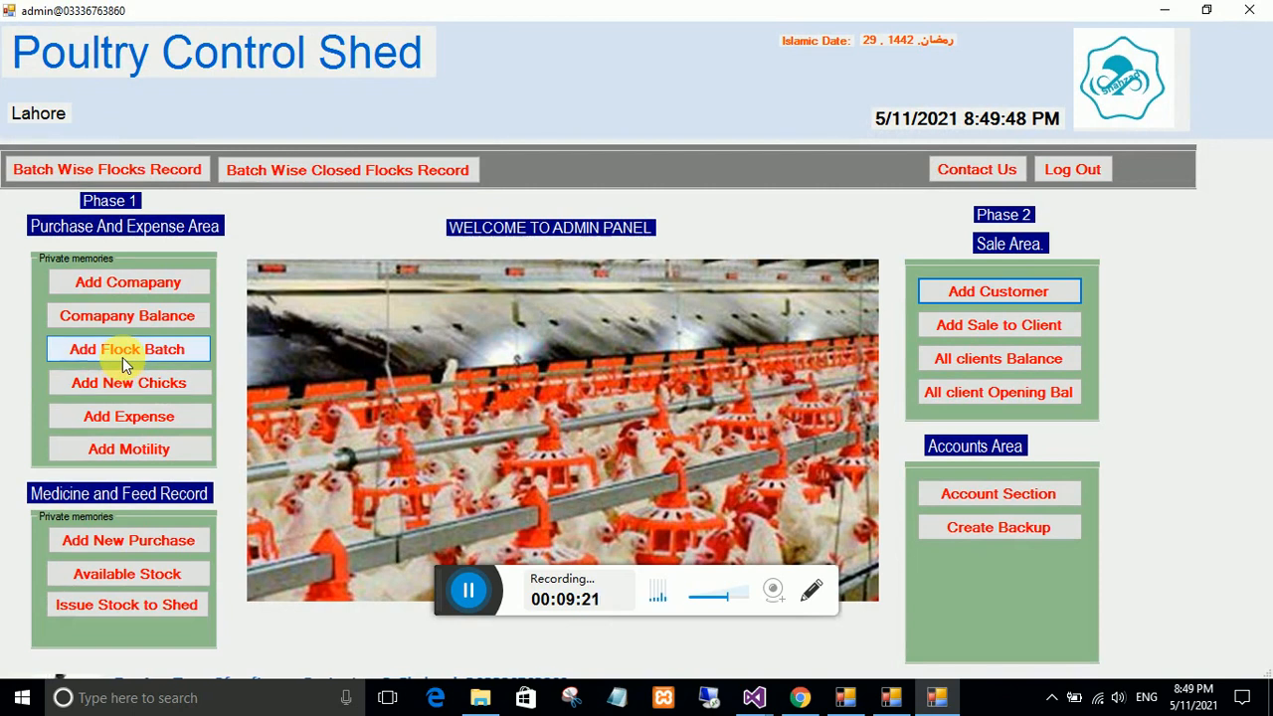
Begin a new chicks purchase from the company sabir brothers for Shed 2, batch 201.
left_click(118, 382)
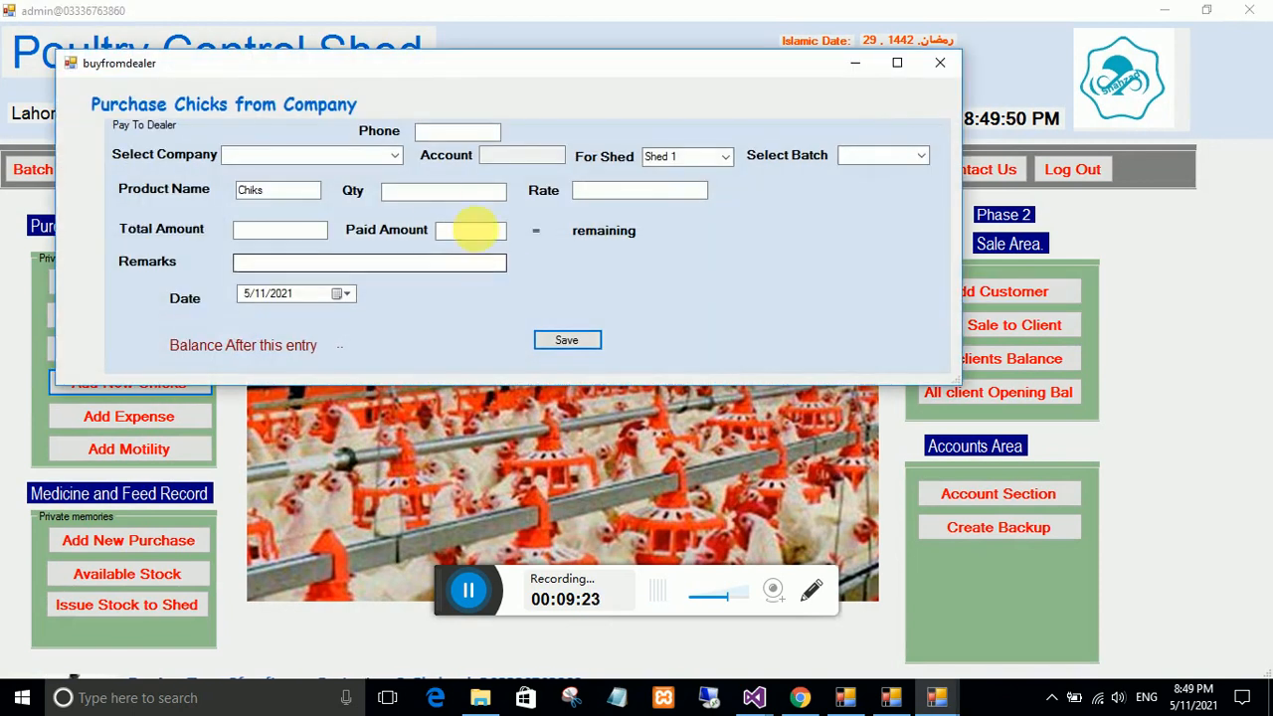
left_click(394, 155)
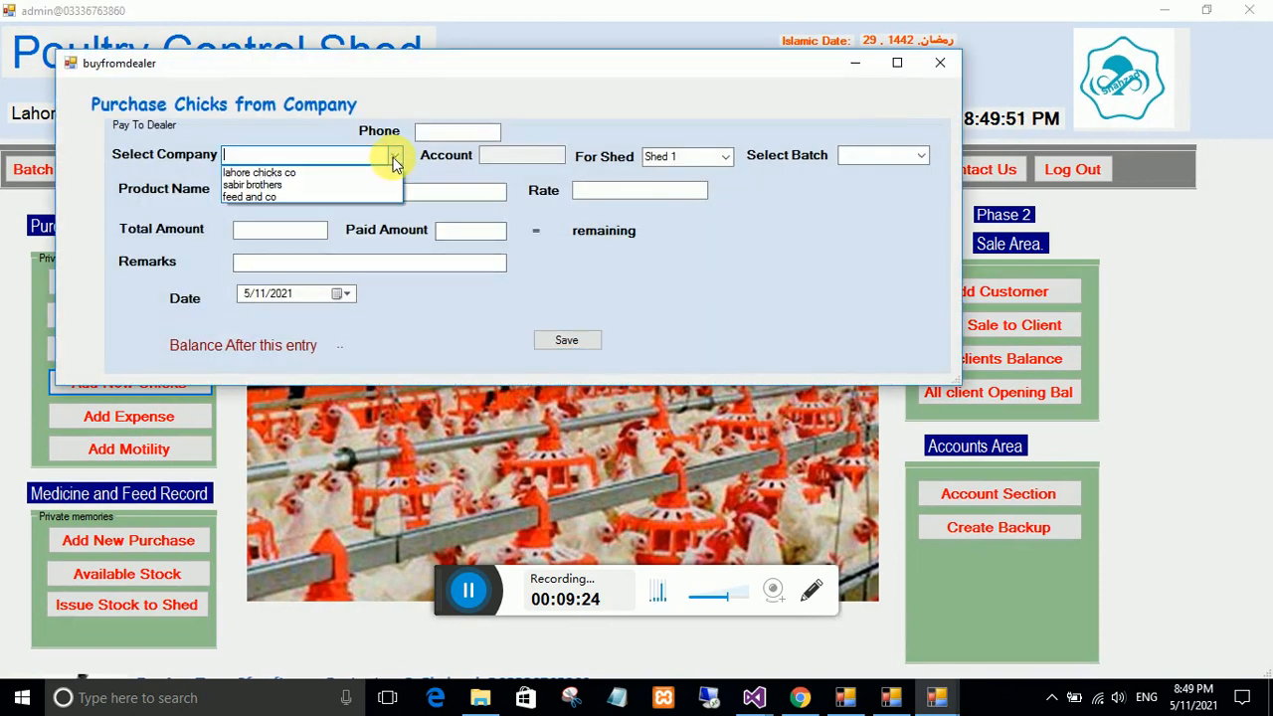
left_click(261, 185)
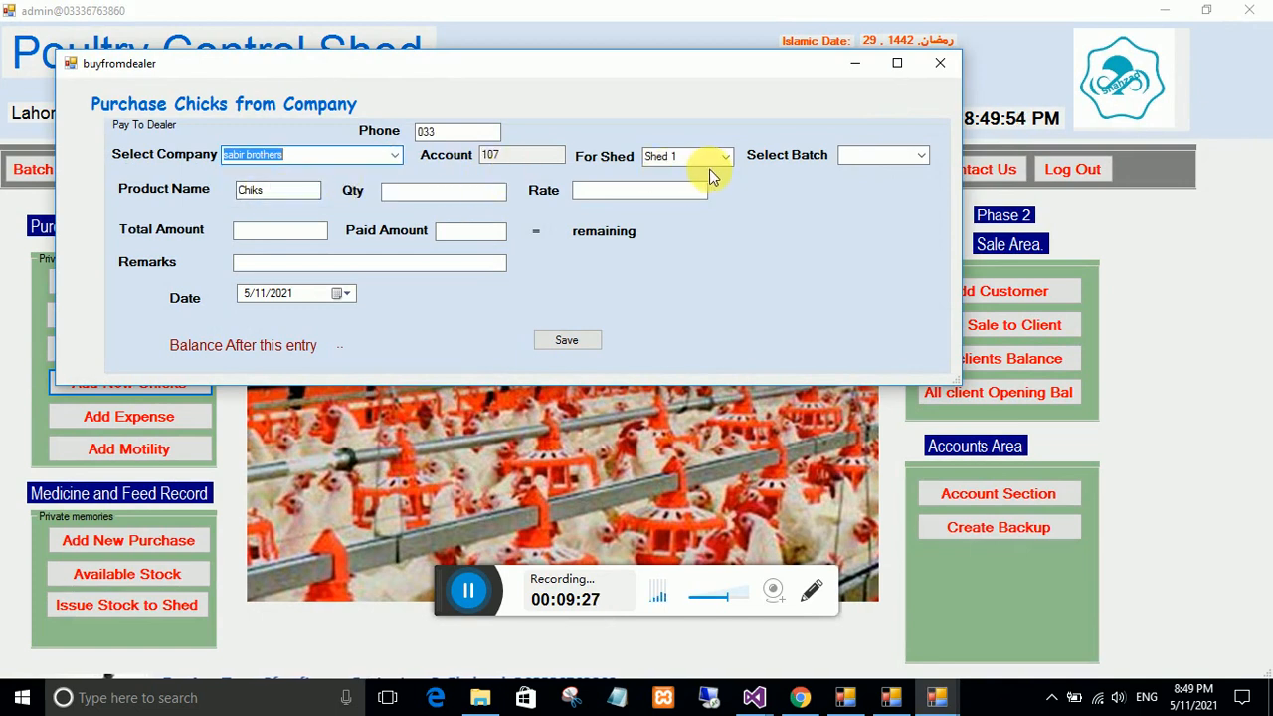
left_click(727, 160)
left_click(682, 181)
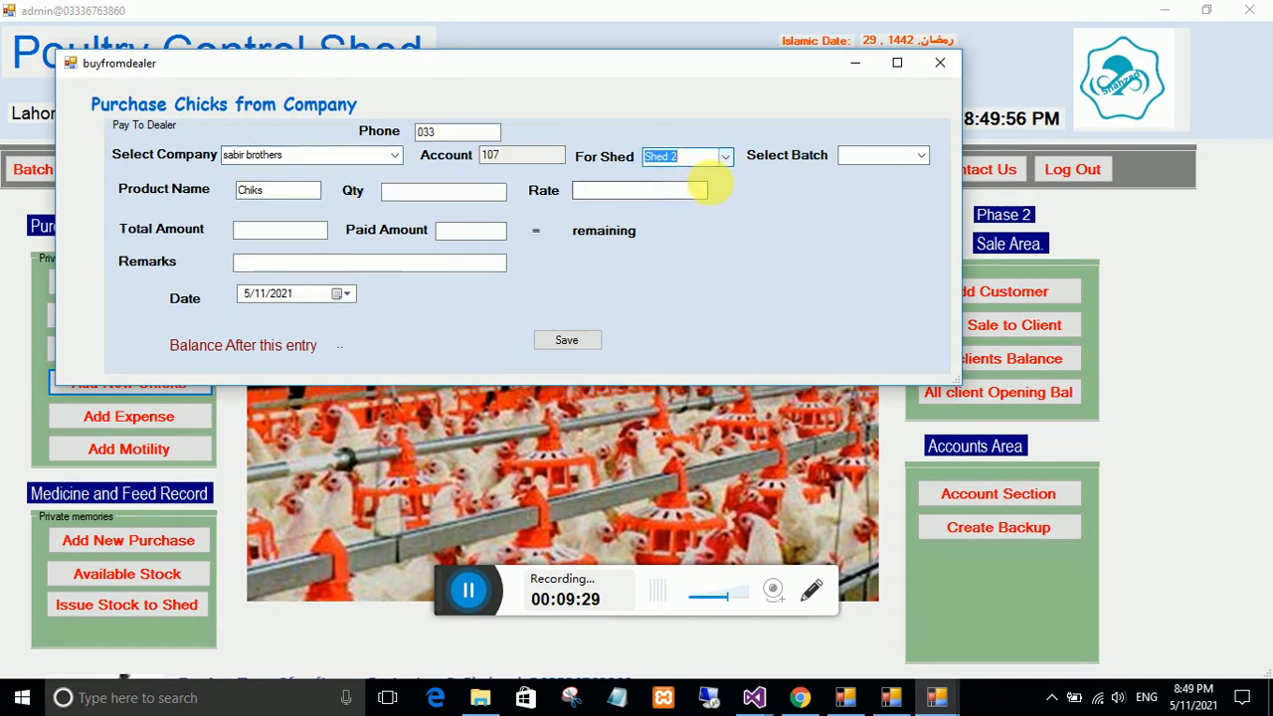
left_click(921, 157)
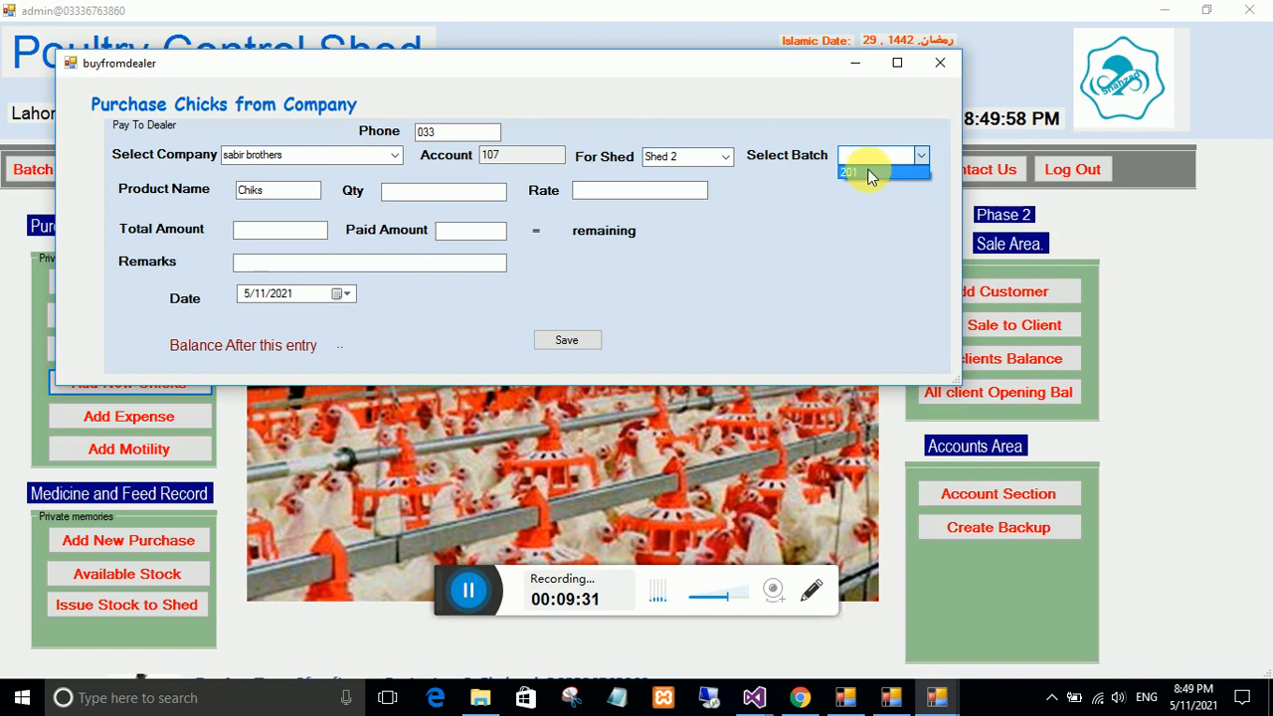
left_click(868, 173)
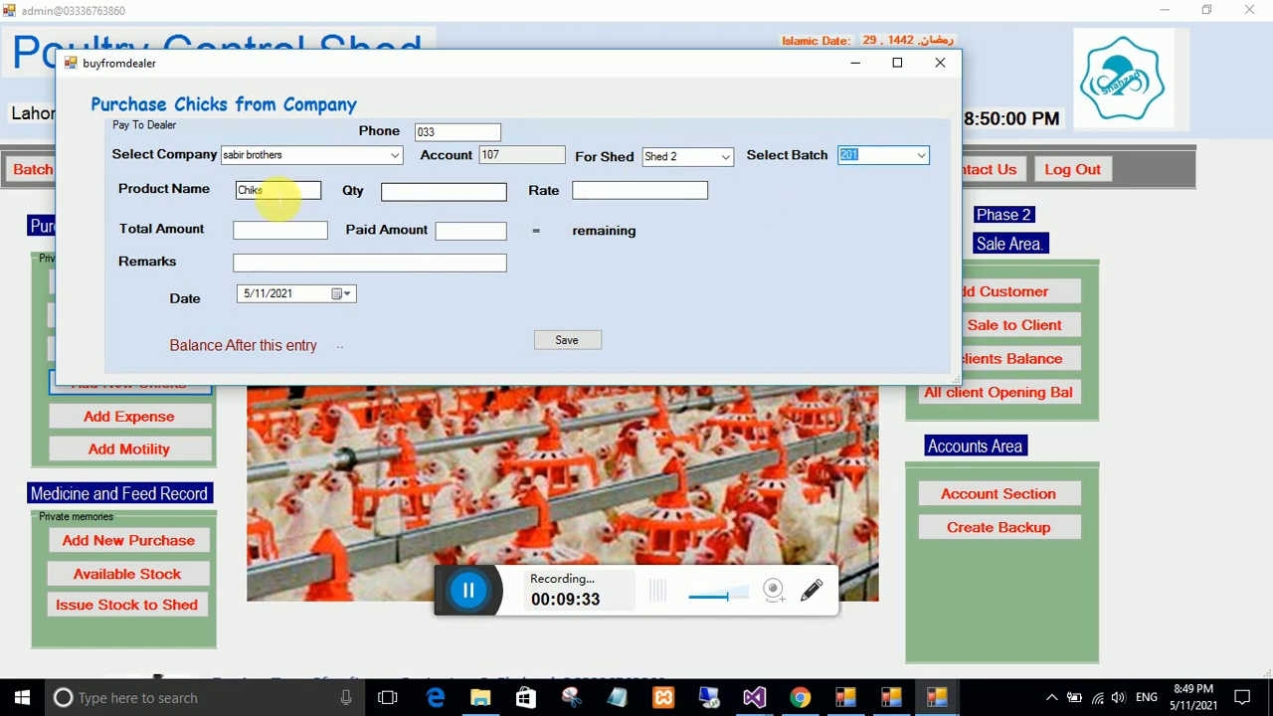
Enter a chick quantity of 1600, a rate of 20.25 and a paid amount of 0 for the purchase.
left_click(403, 194)
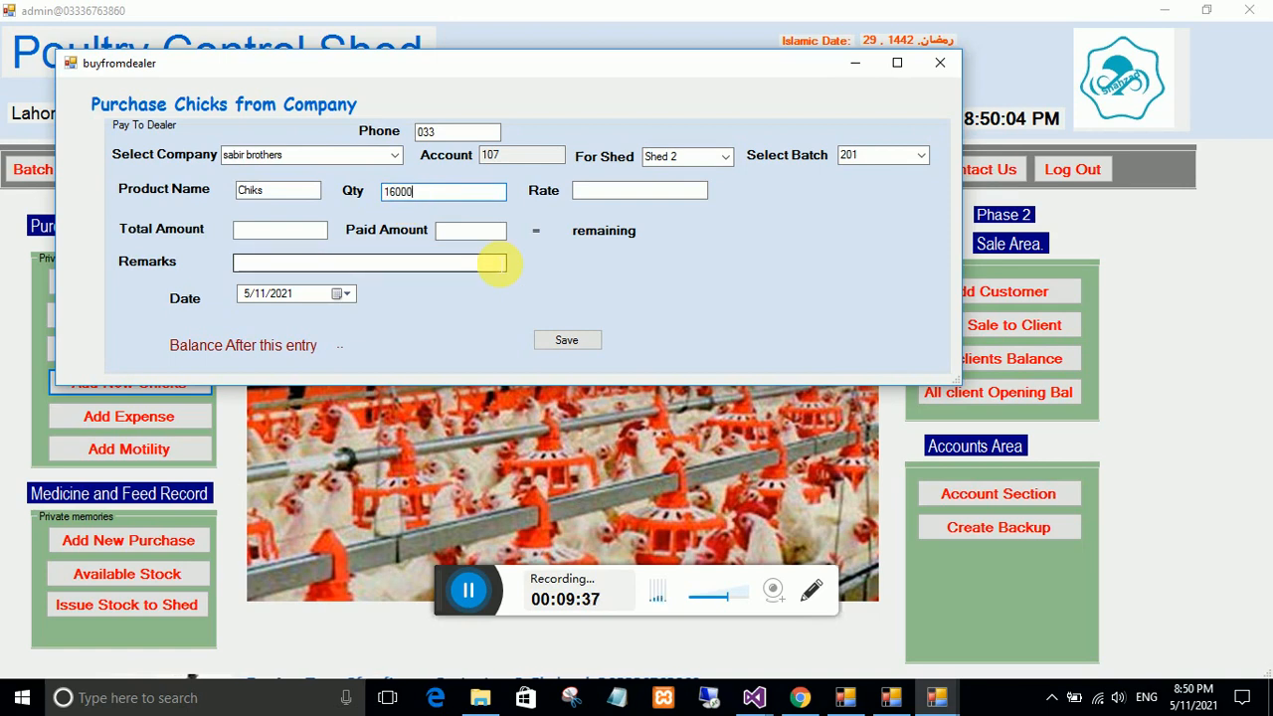
left_click(589, 194)
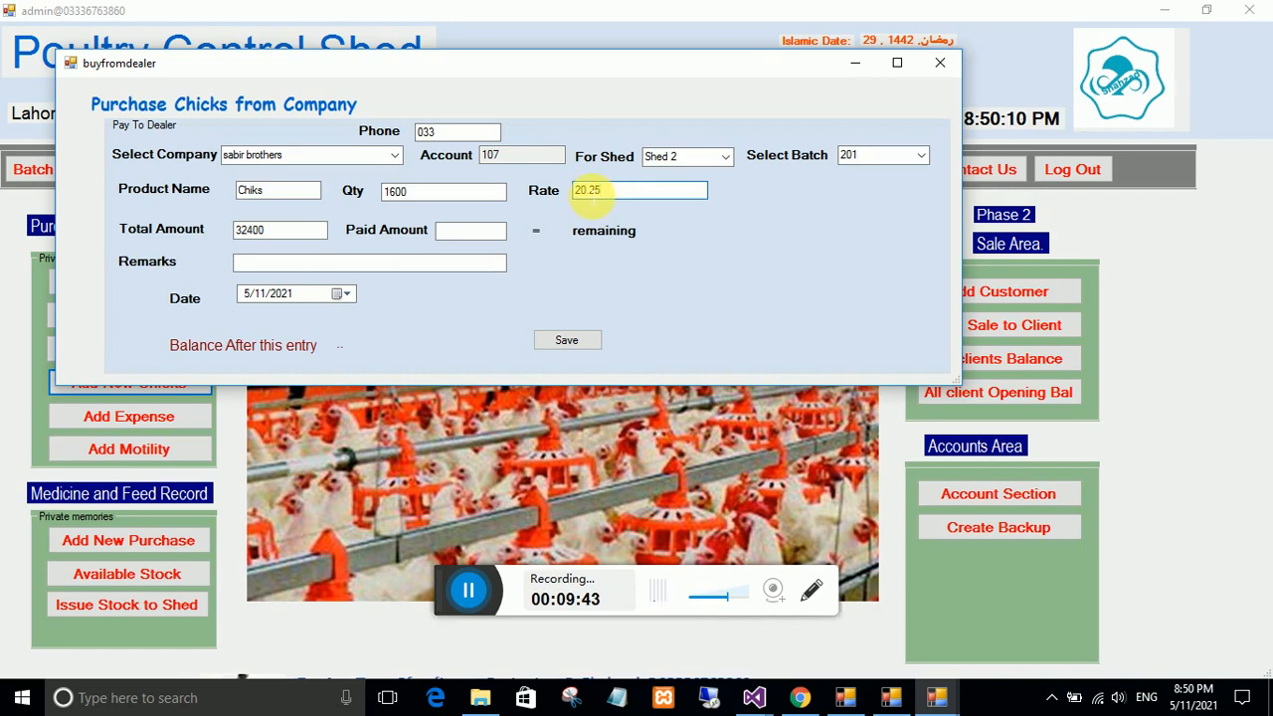
left_click(472, 233)
type("0")
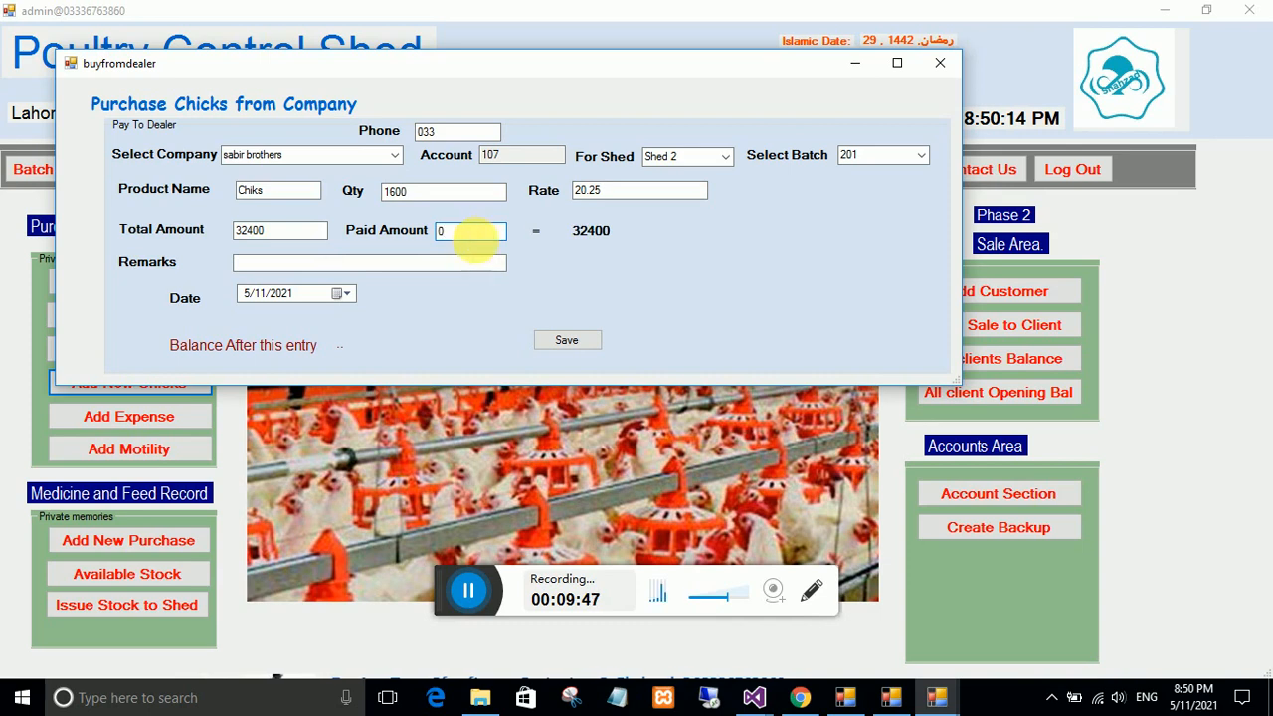
Add the remark "ok", save the chicks purchase and close its form.
left_click(358, 264)
type("ok")
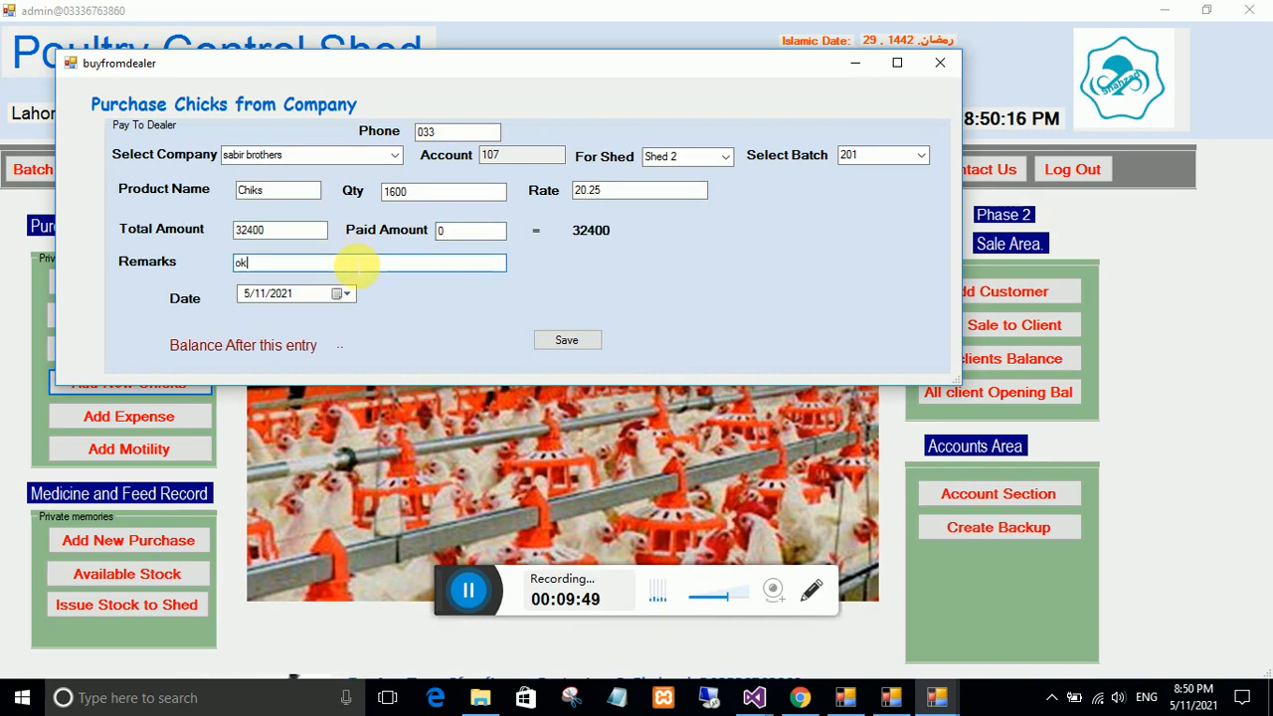
left_click(536, 343)
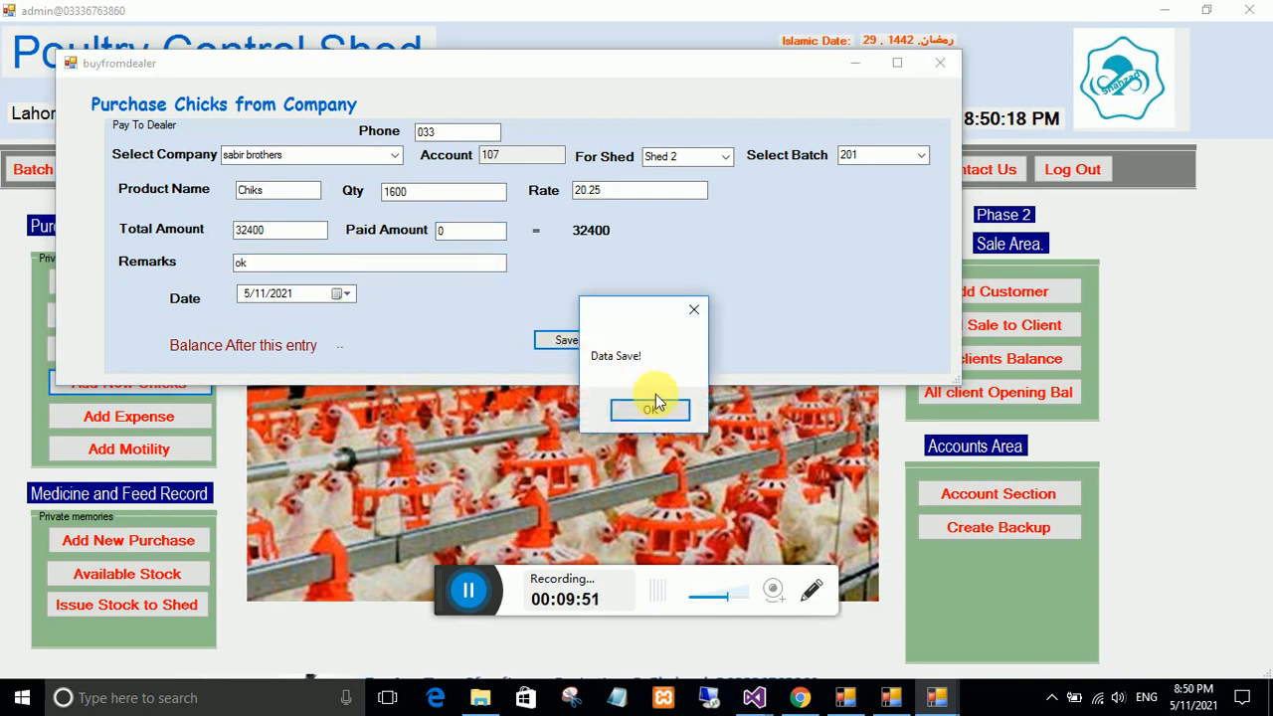
left_click(656, 401)
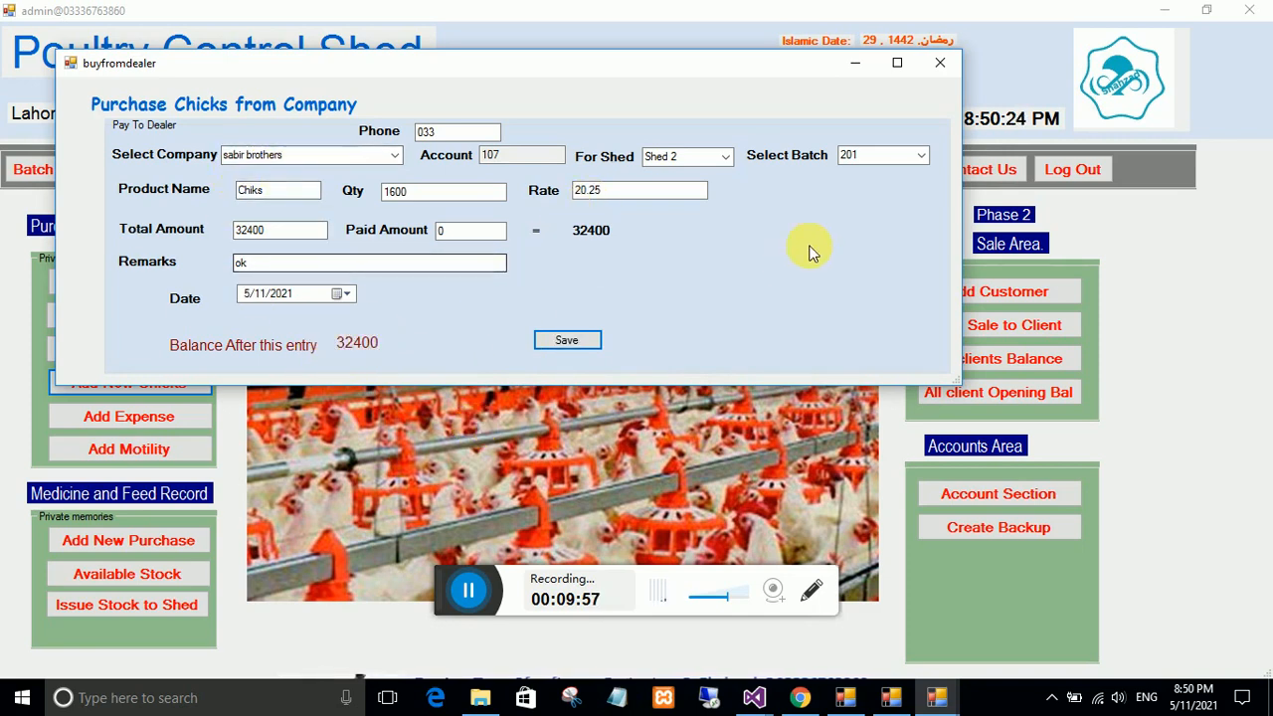
left_click(943, 60)
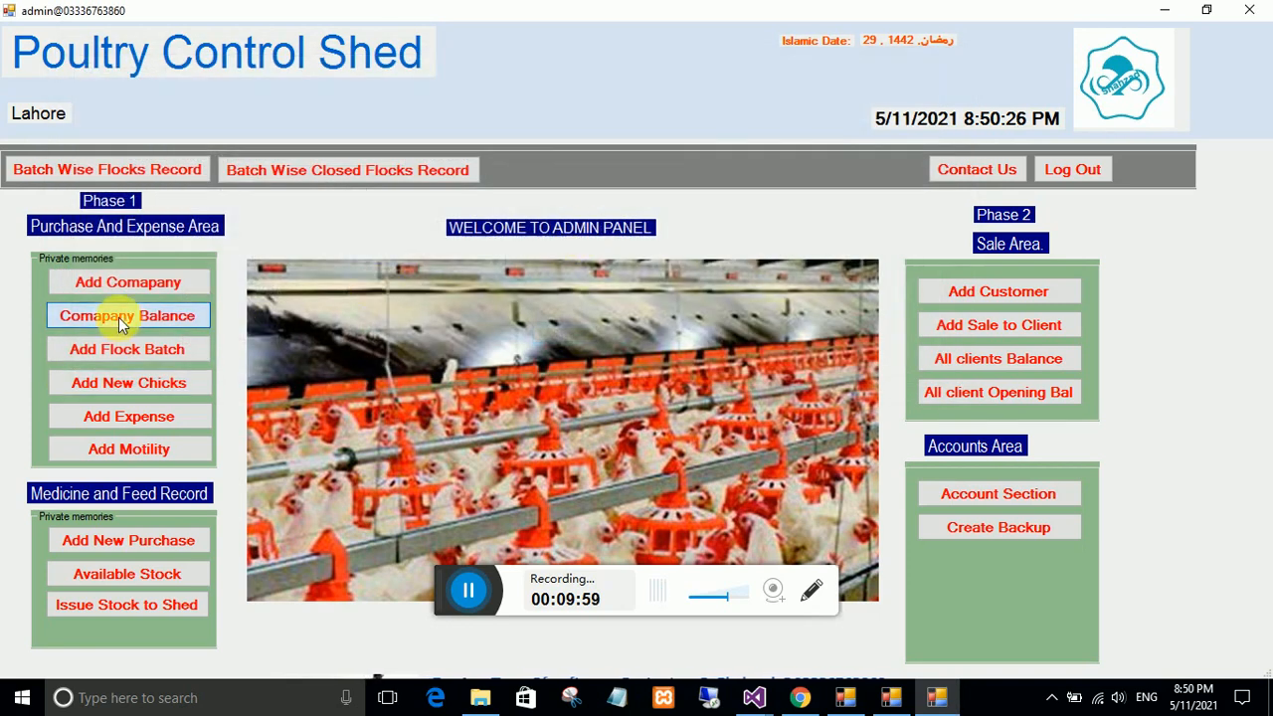
Open the company balance list and check both companies' balances and the overall total.
left_click(118, 317)
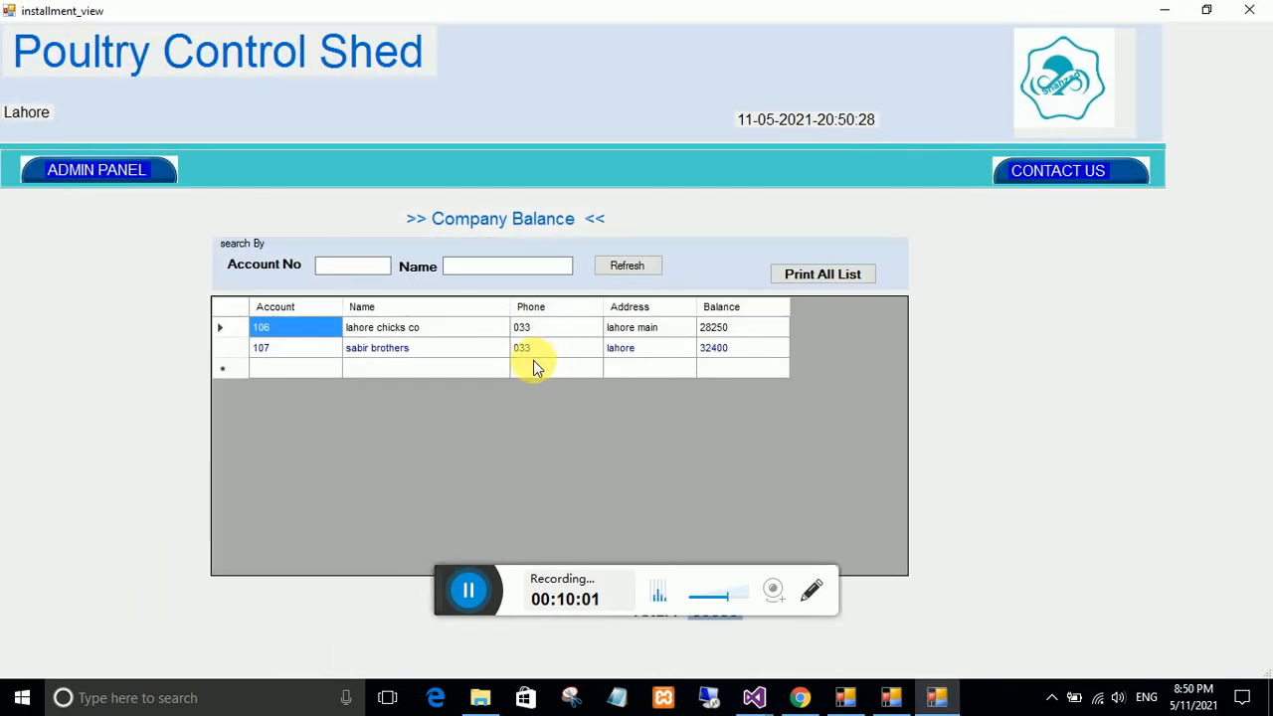
double_click(666, 12)
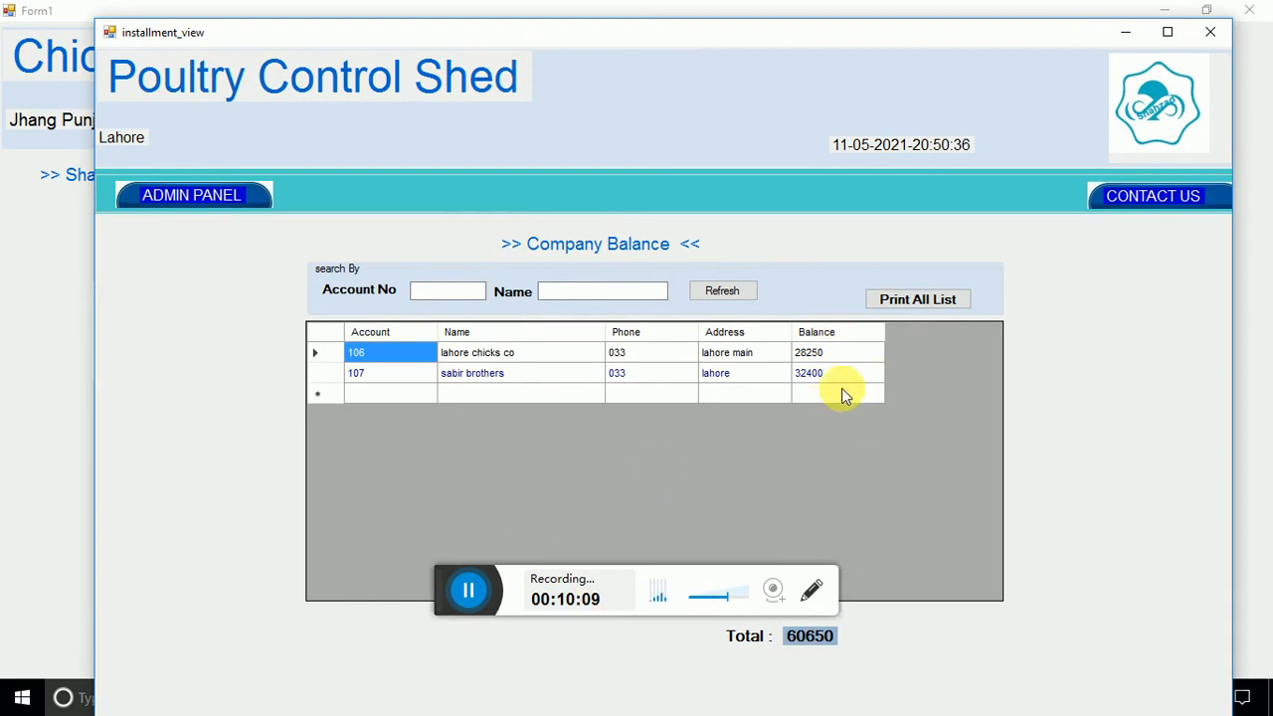
left_click(1167, 33)
Print the full company balance list to a PDF named "company balance report" in the Documents folder.
left_click(845, 276)
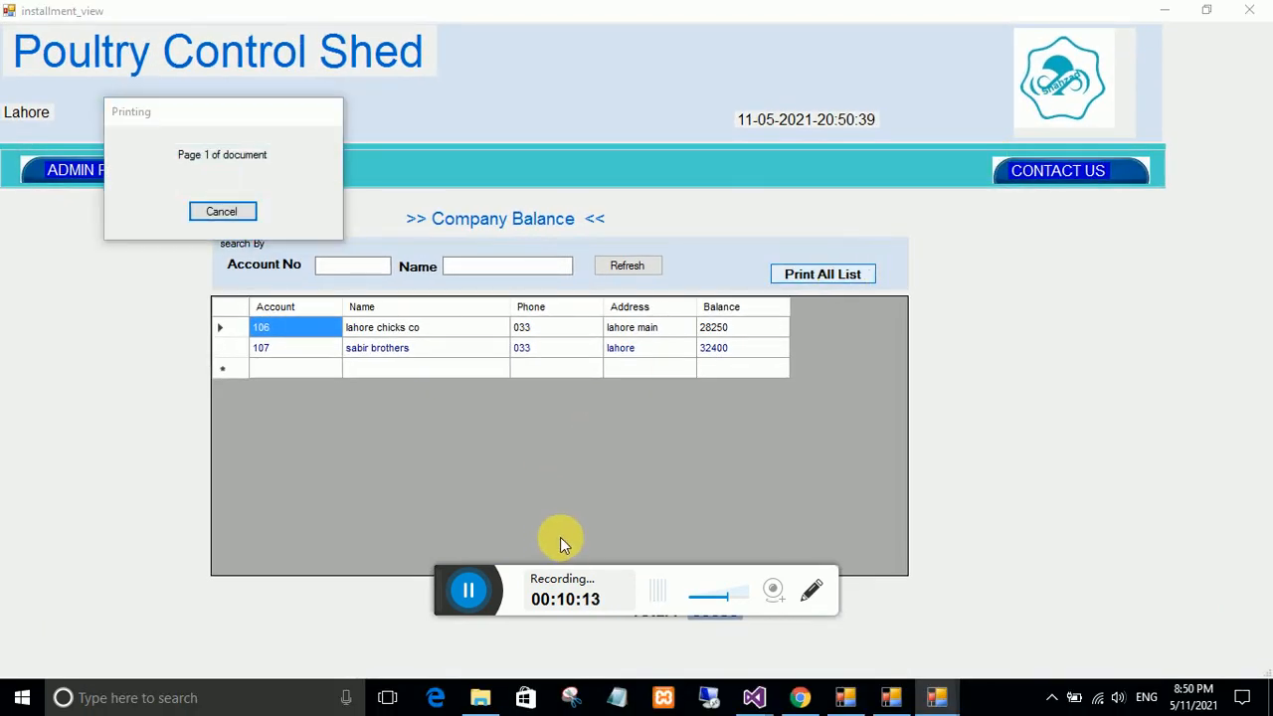
type("c")
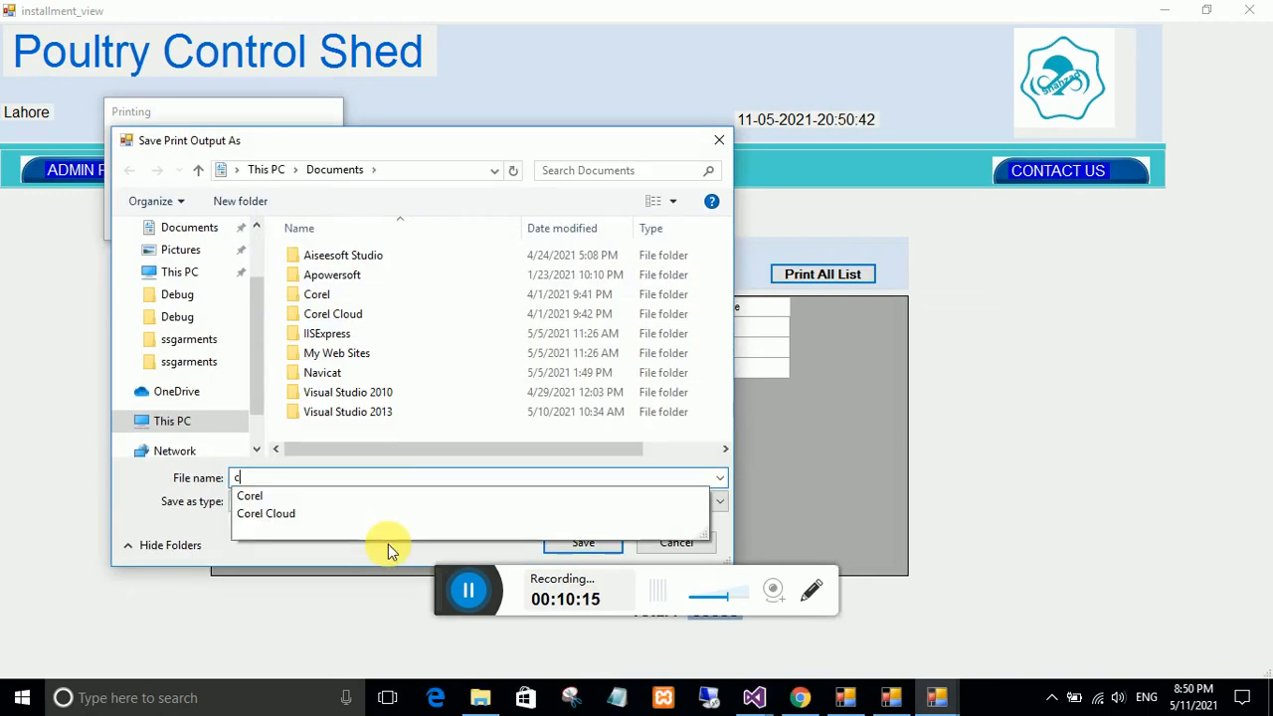
type("ompany ba")
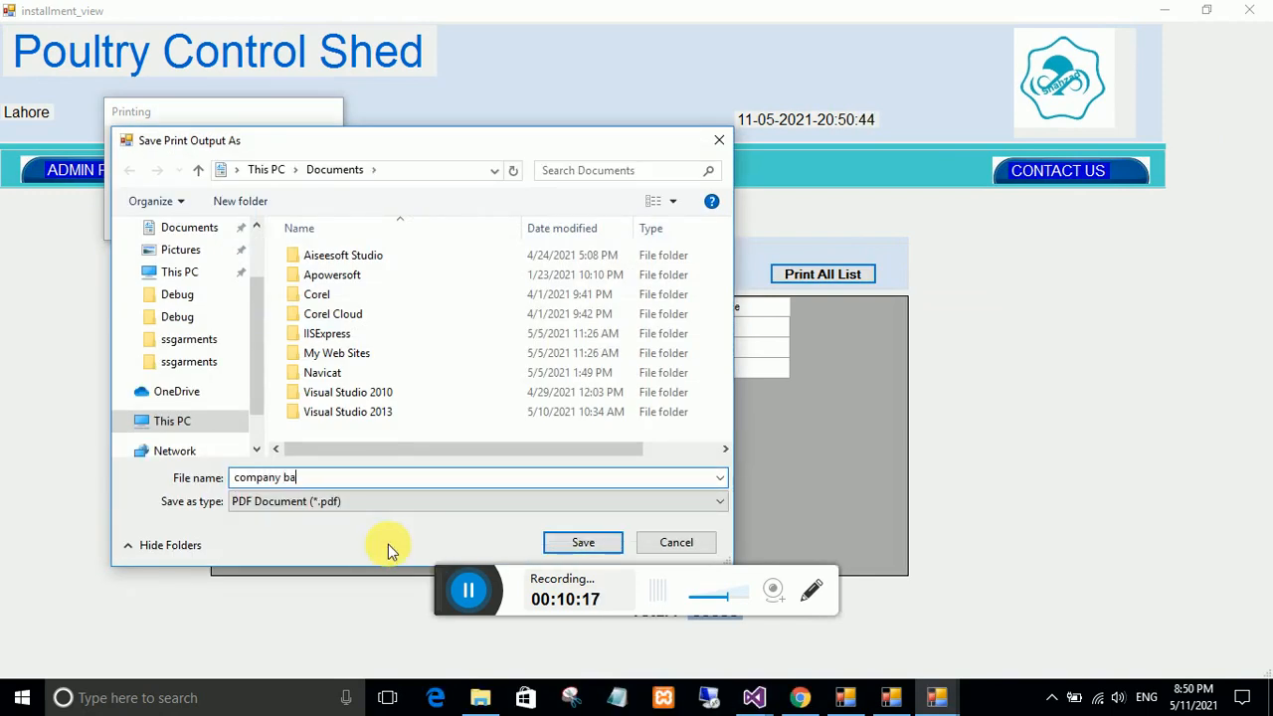
type("lance report")
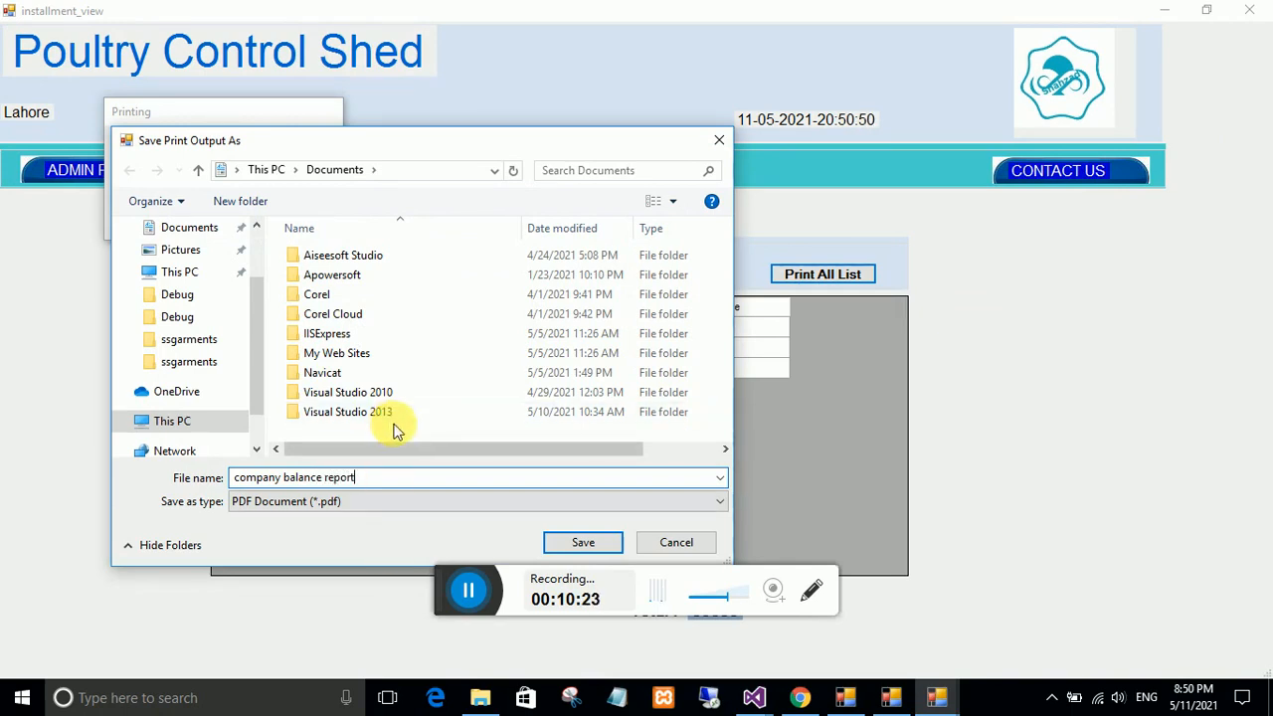
left_click(570, 541)
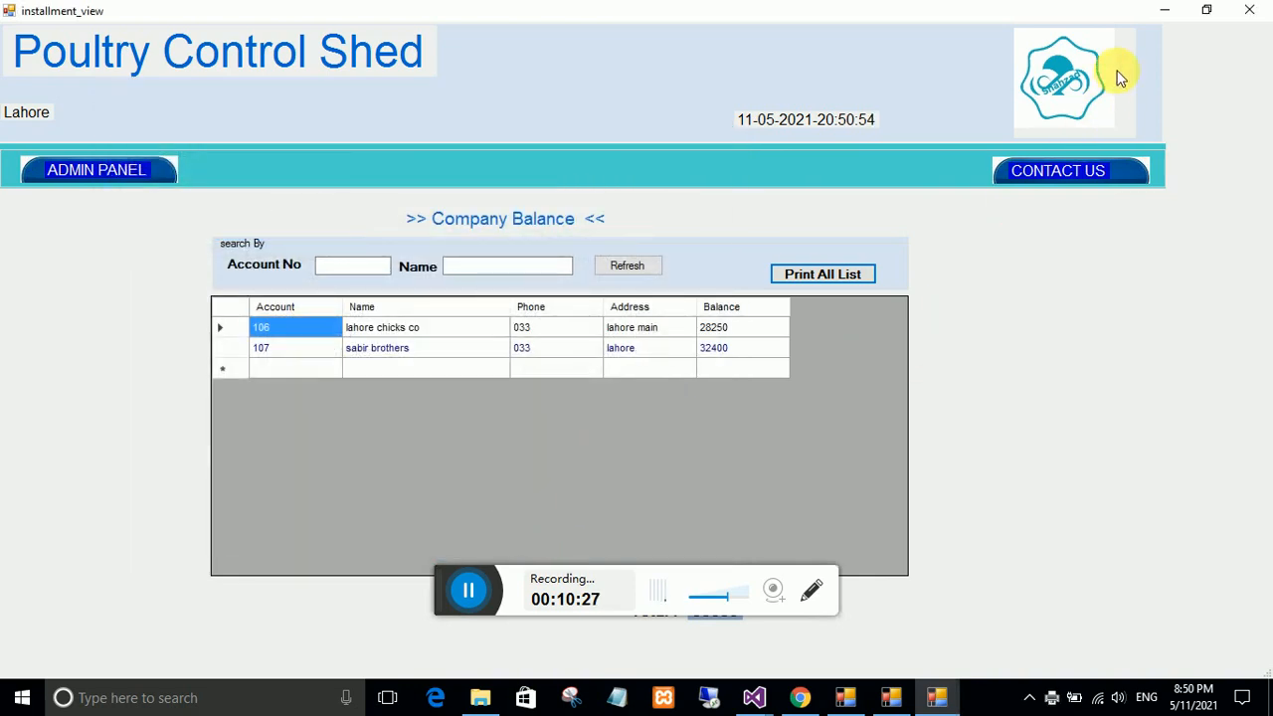
Switch to the Documents folder, open the company balance report PDF to review it, and close it.
left_click(1165, 10)
left_click(1168, 12)
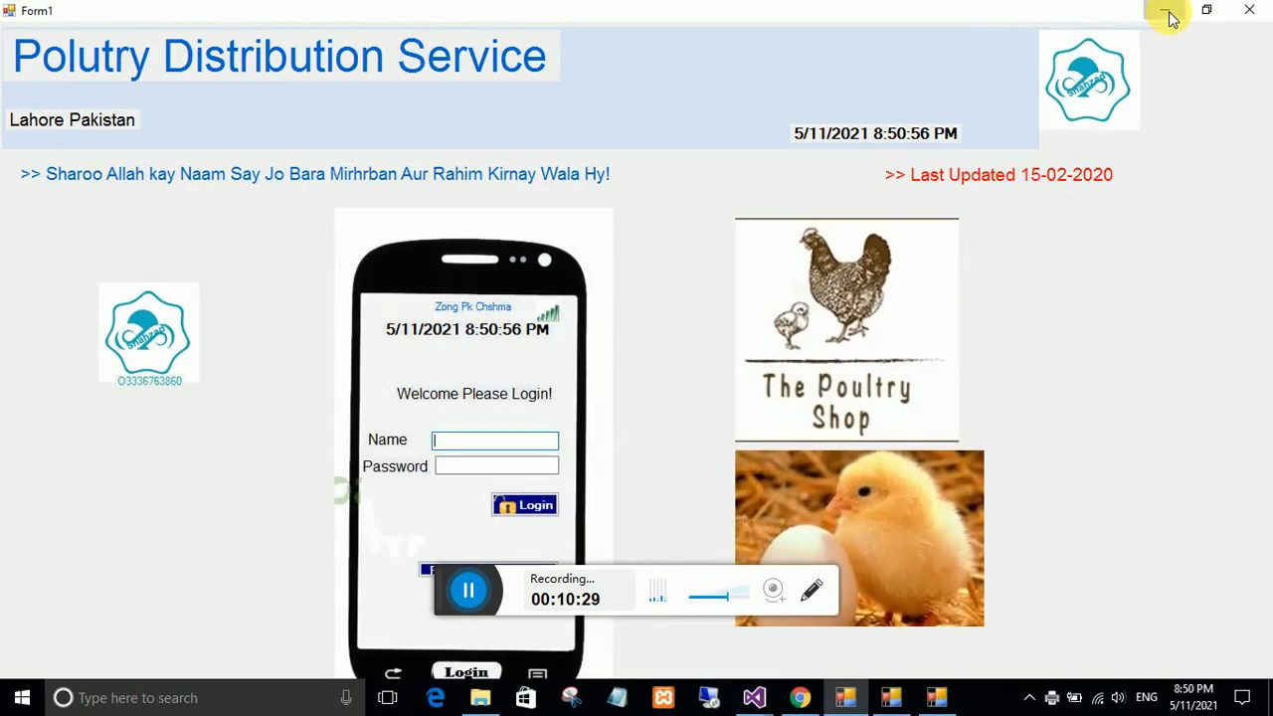
left_click(1165, 10)
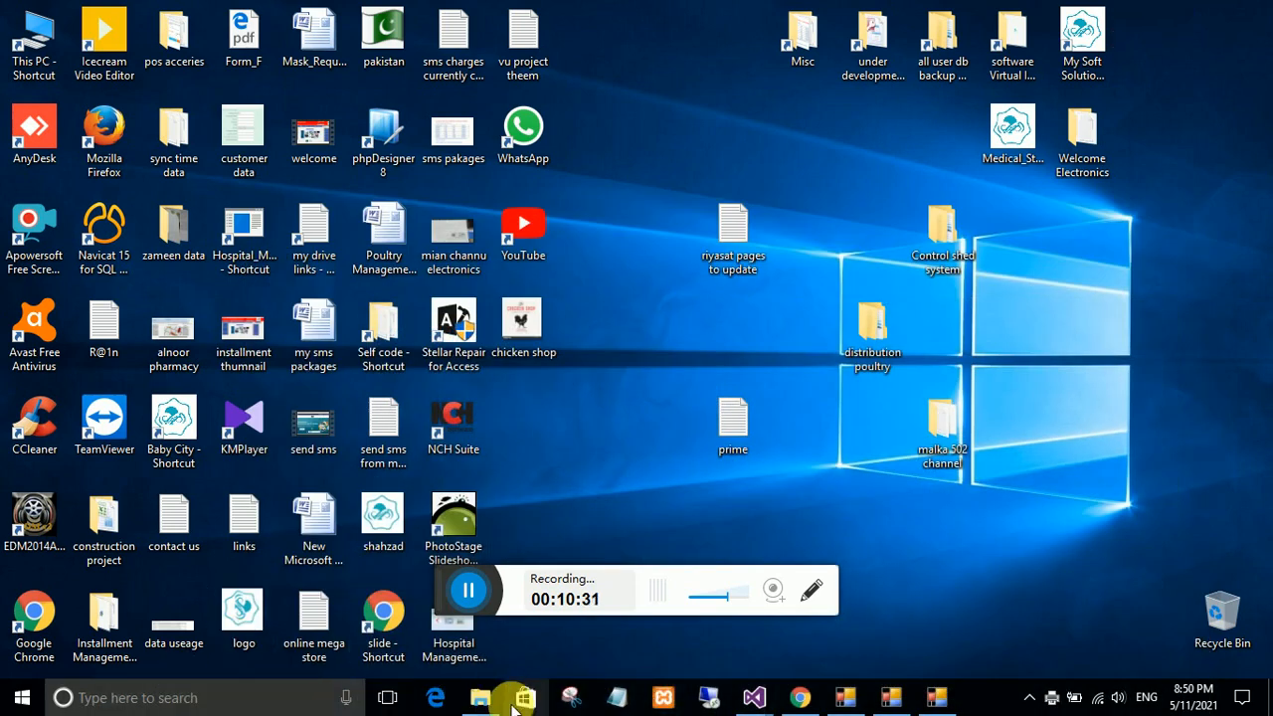
left_click(480, 697)
double_click(1112, 257)
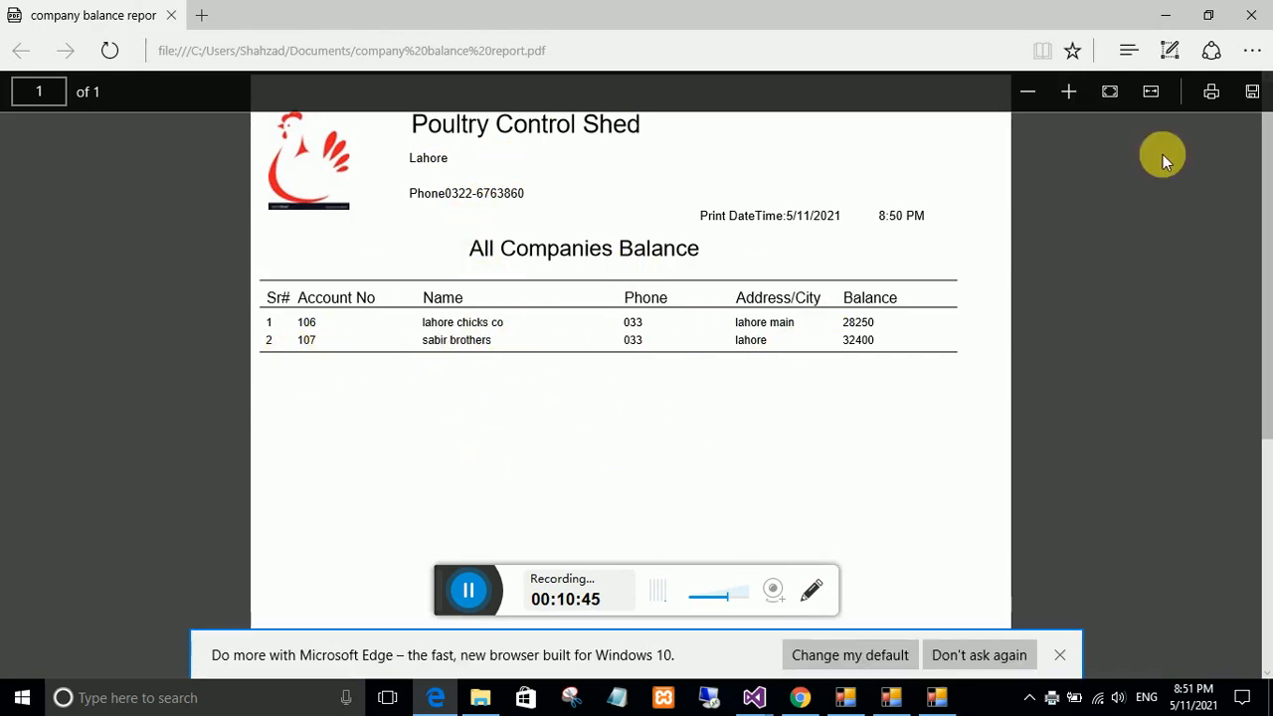
left_click(1249, 14)
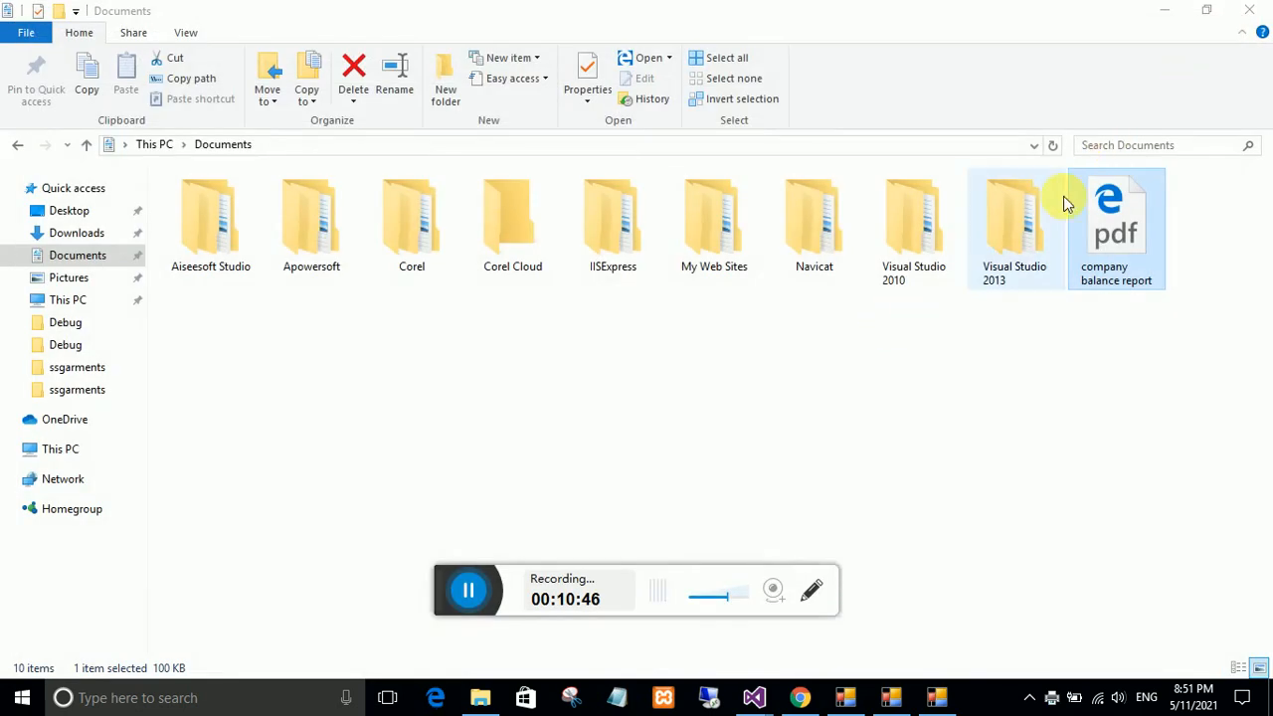
Minimize the Documents folder and switch back to the company balance list in Poultry Control Shed.
left_click(1165, 10)
left_click(891, 697)
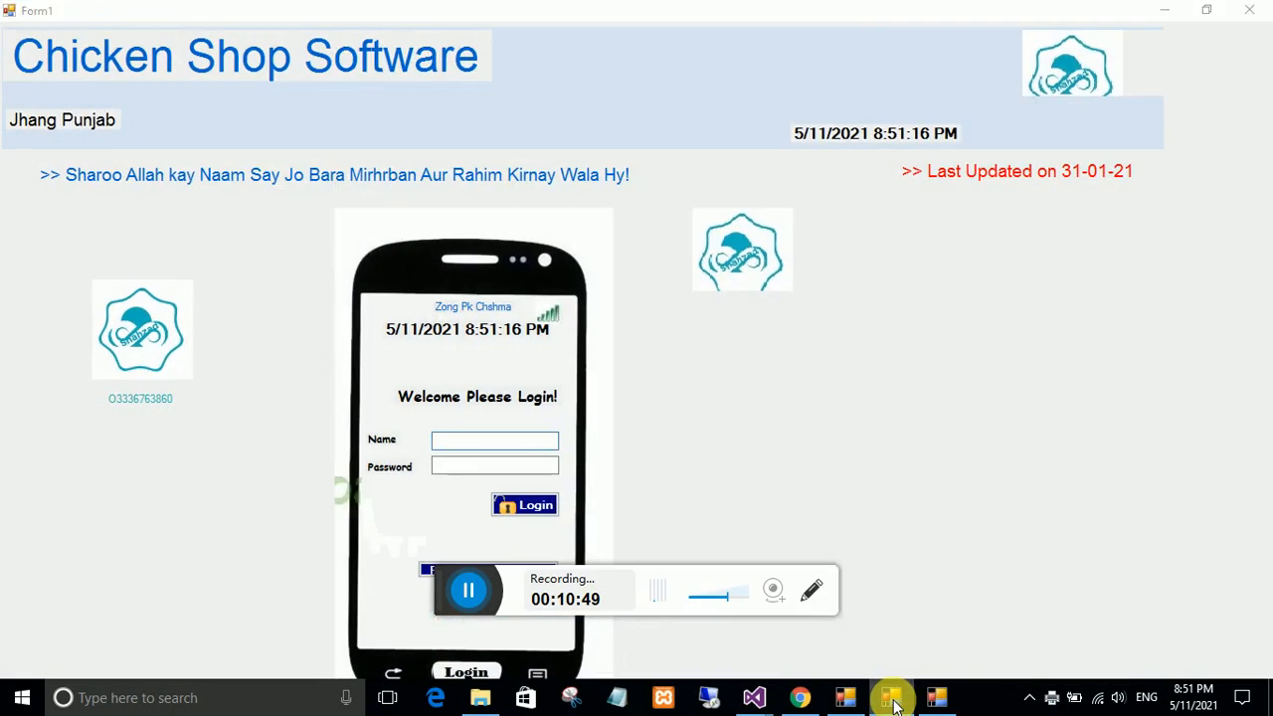
left_click(891, 698)
left_click(931, 696)
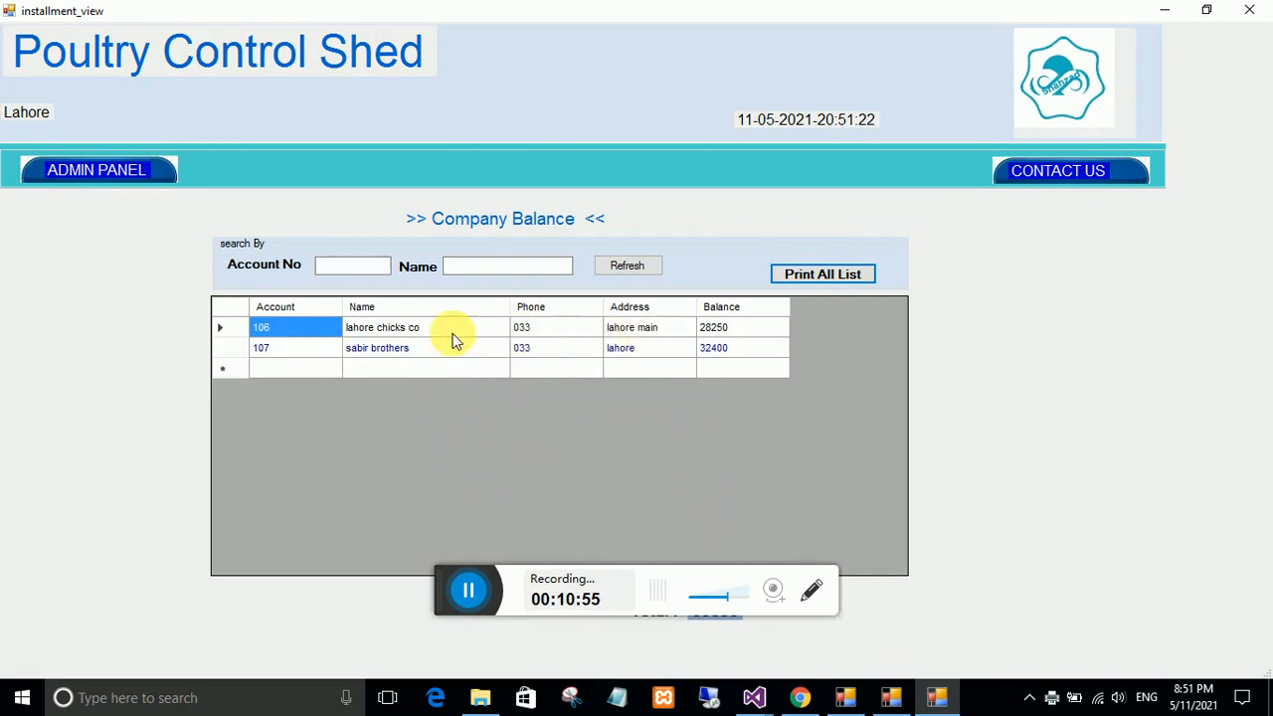
Open lahore chicks co's account from the balance list and save a cash payment of 5000 with the remark "online".
double_click(408, 332)
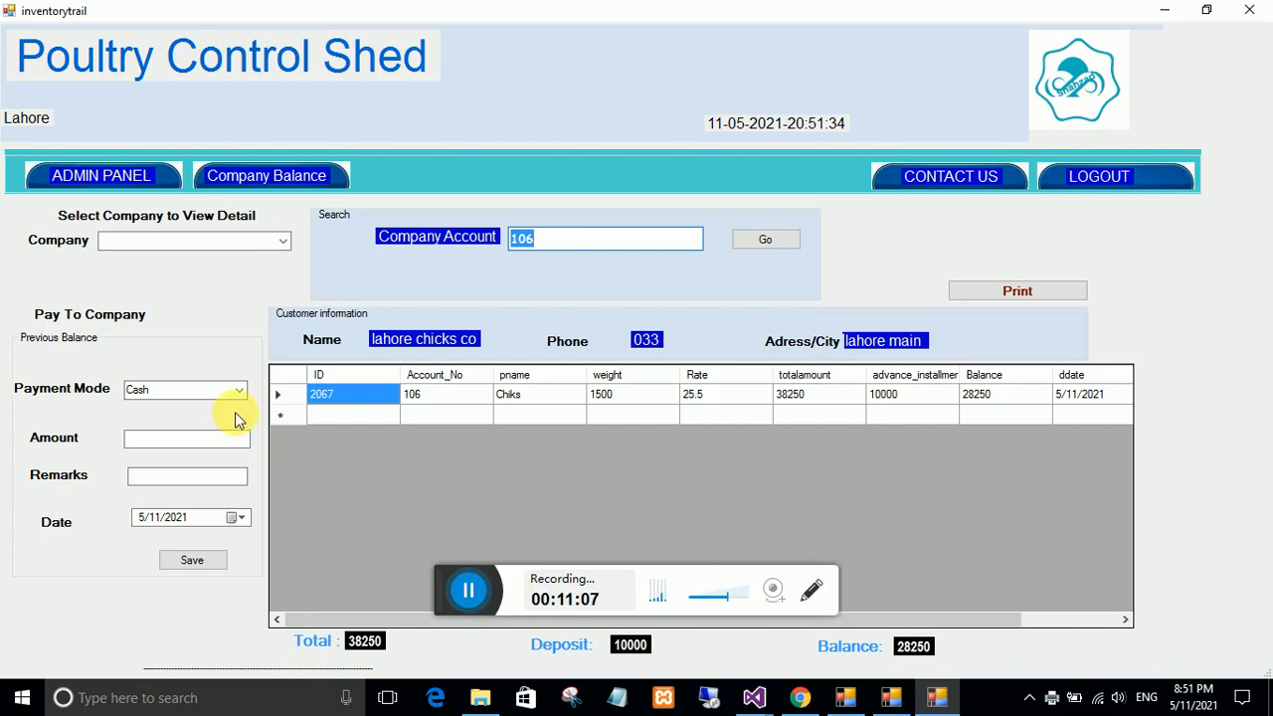
left_click(171, 444)
type("5")
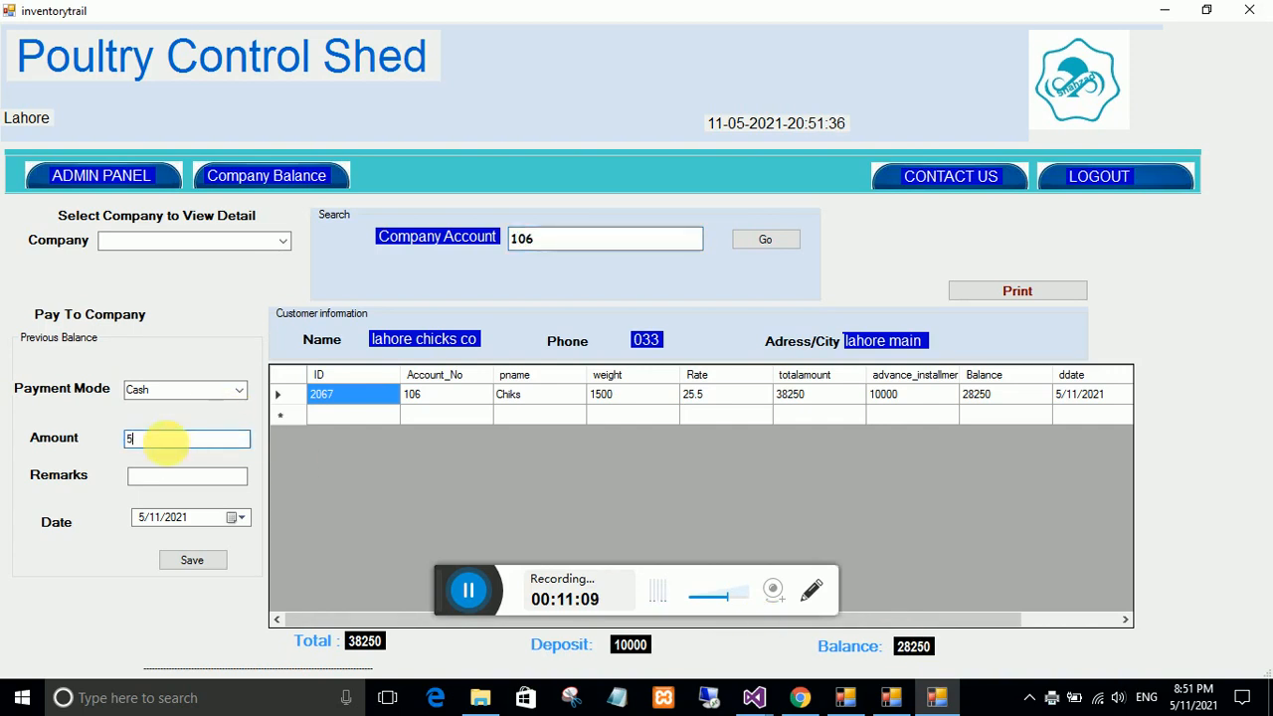
type("000")
left_click(144, 479)
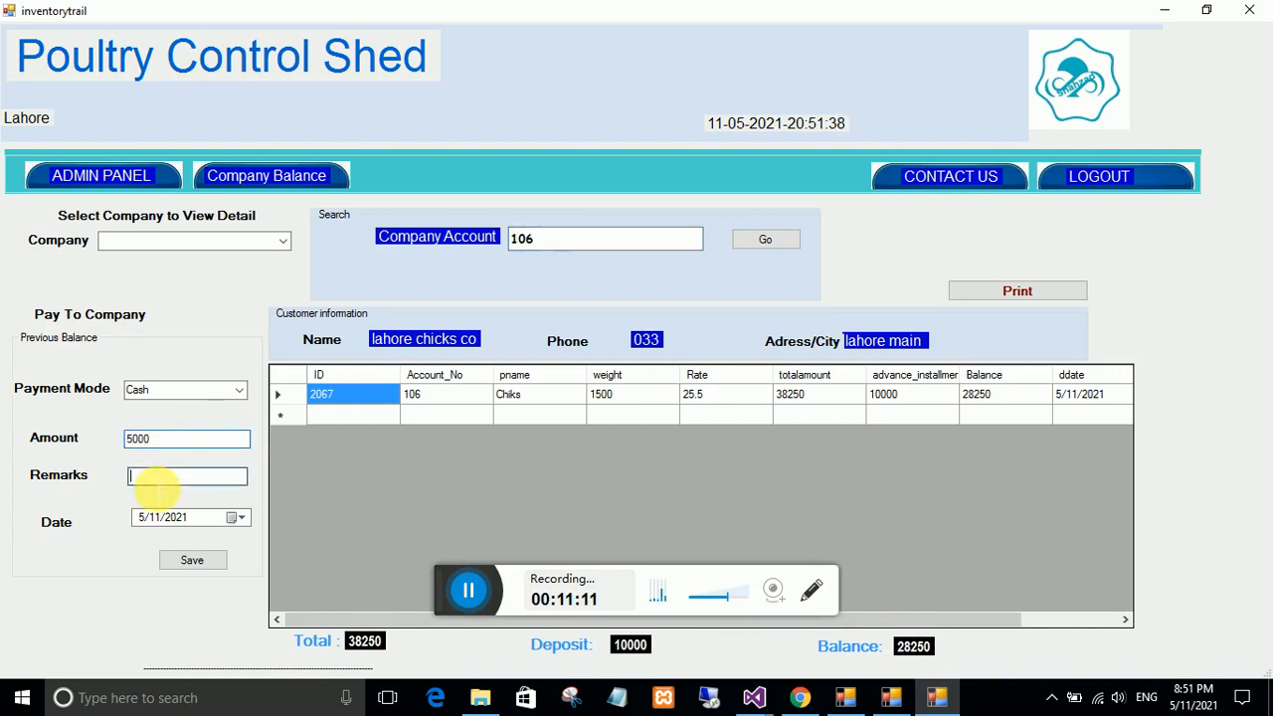
type("onl")
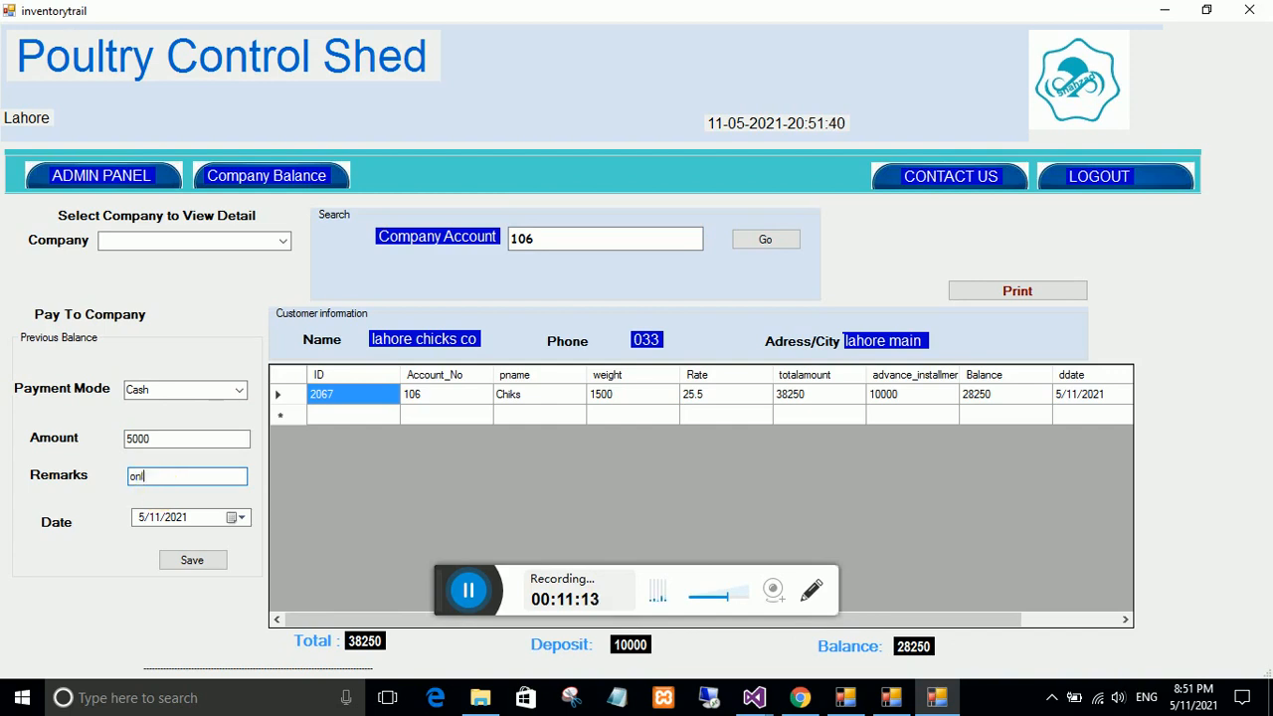
type("ine")
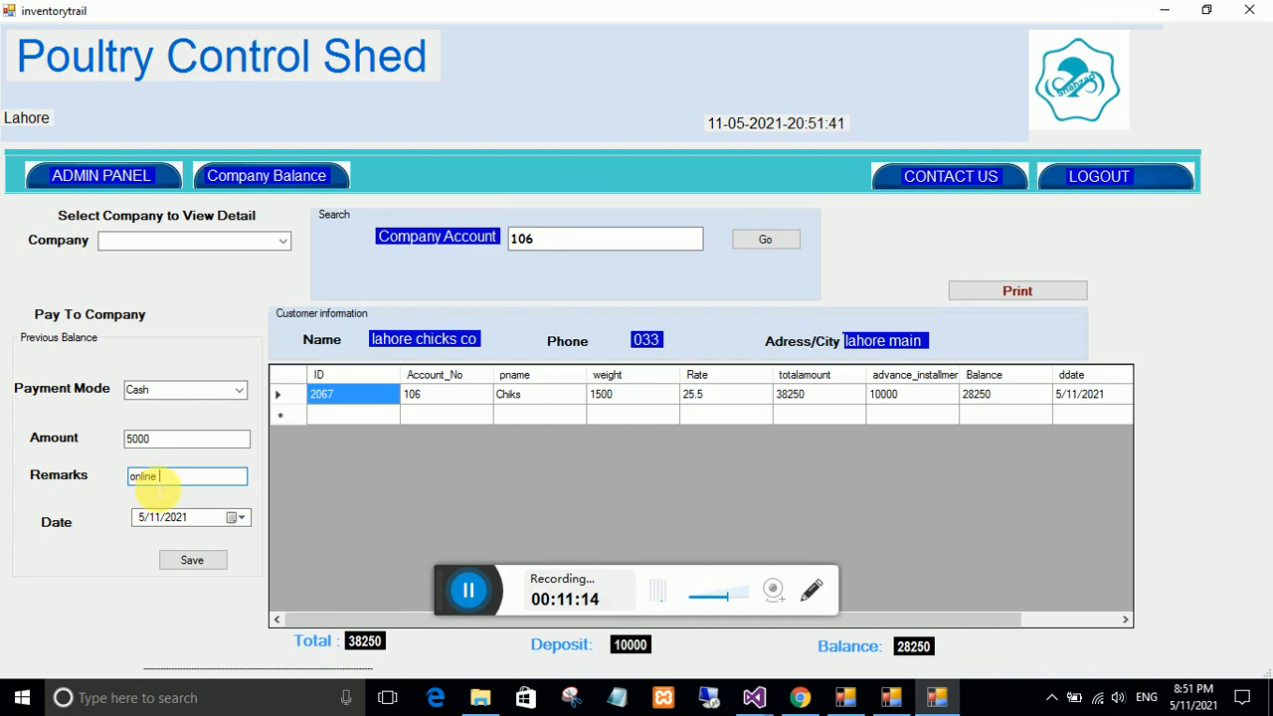
left_click(192, 560)
left_click(669, 414)
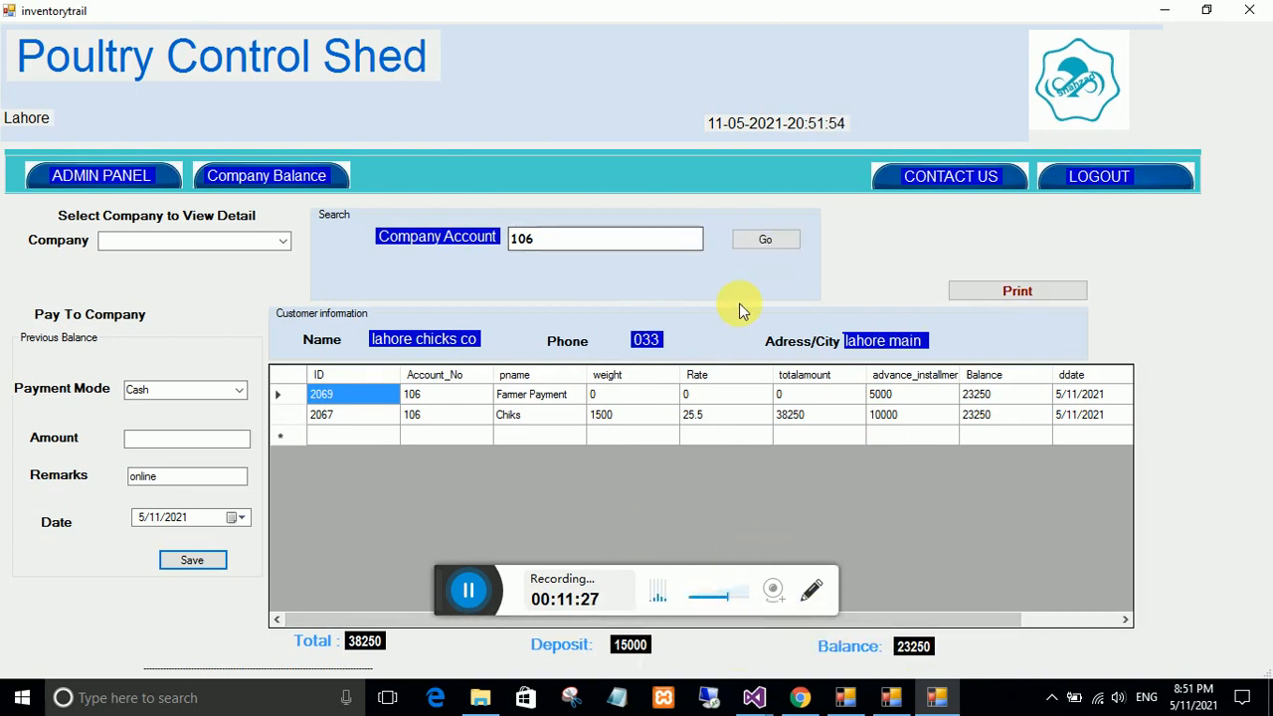
Run the account search for lahore chicks co and return to the company balance list to check its balance.
left_click(761, 238)
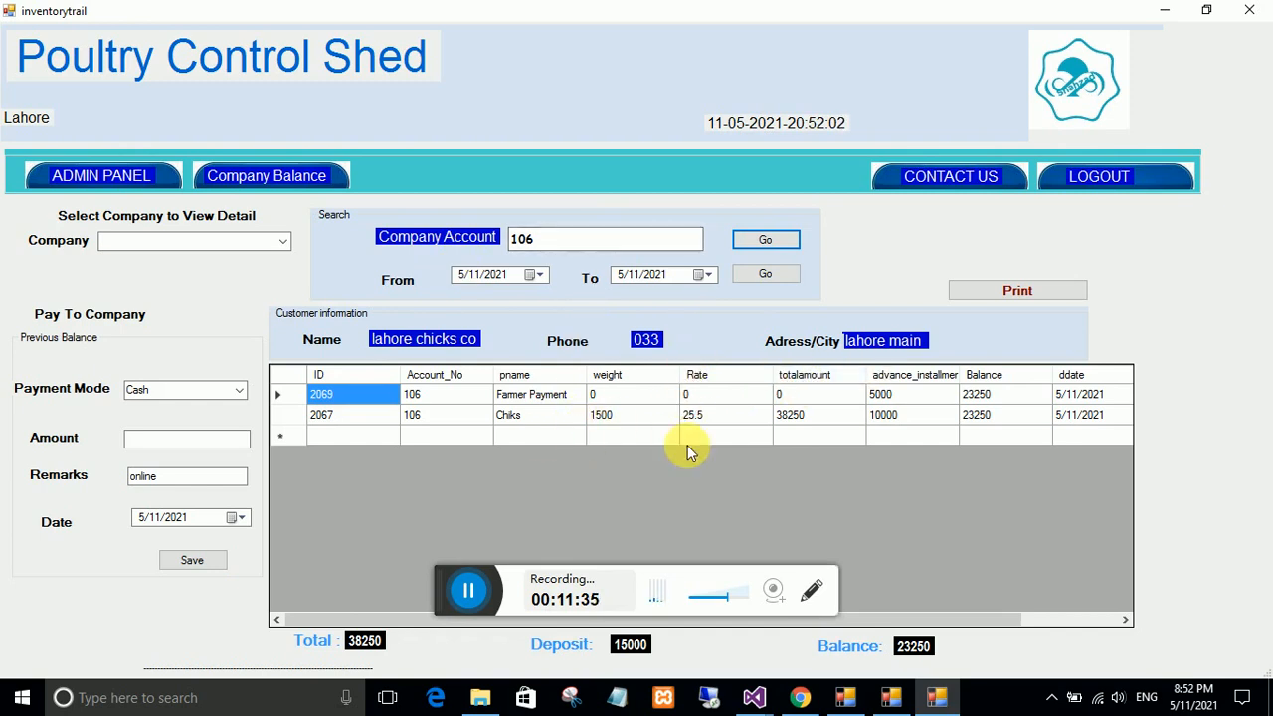
left_click(242, 176)
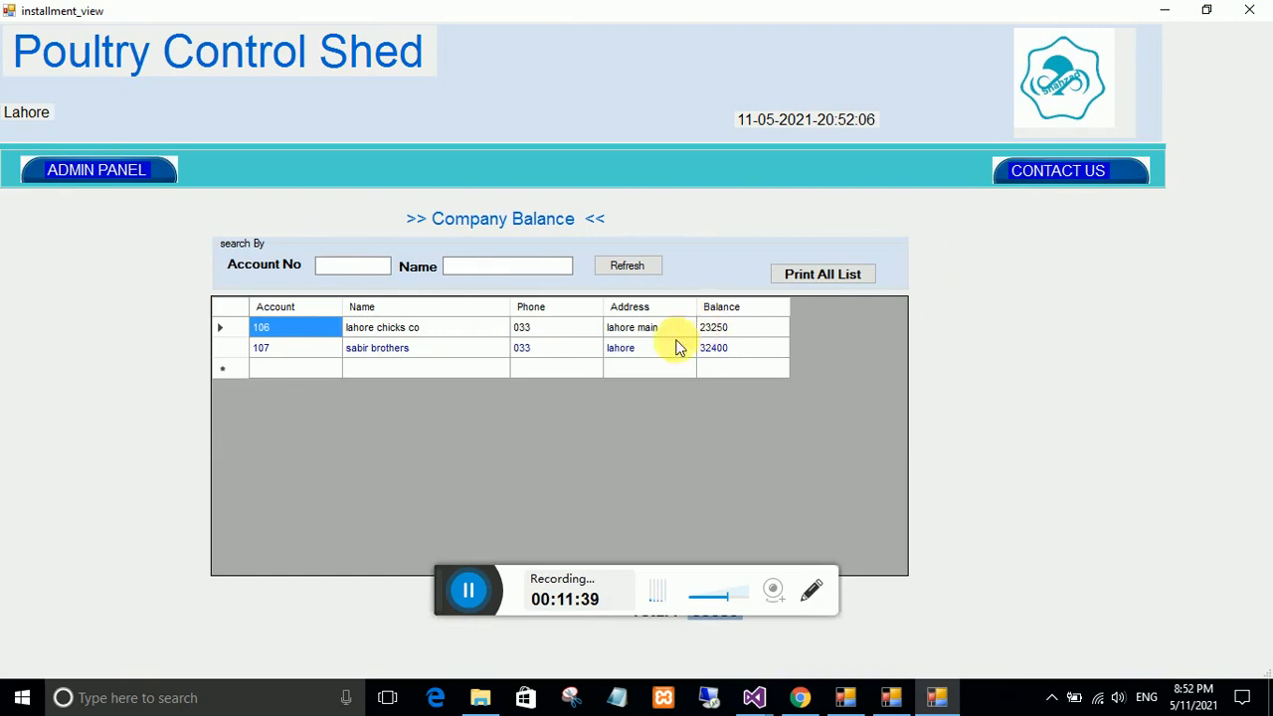
View sabir brothers' account and its Chiks purchase record without editing it, and return to the company balance list.
left_click(392, 352)
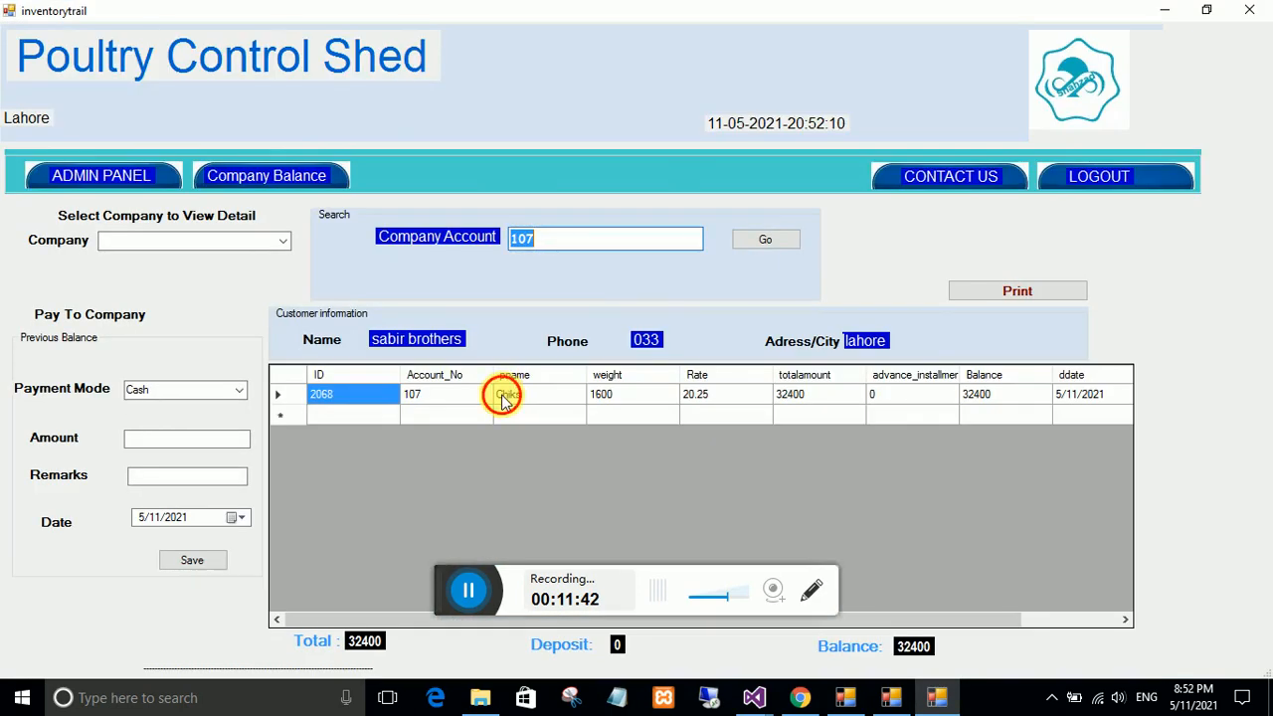
left_click(503, 395)
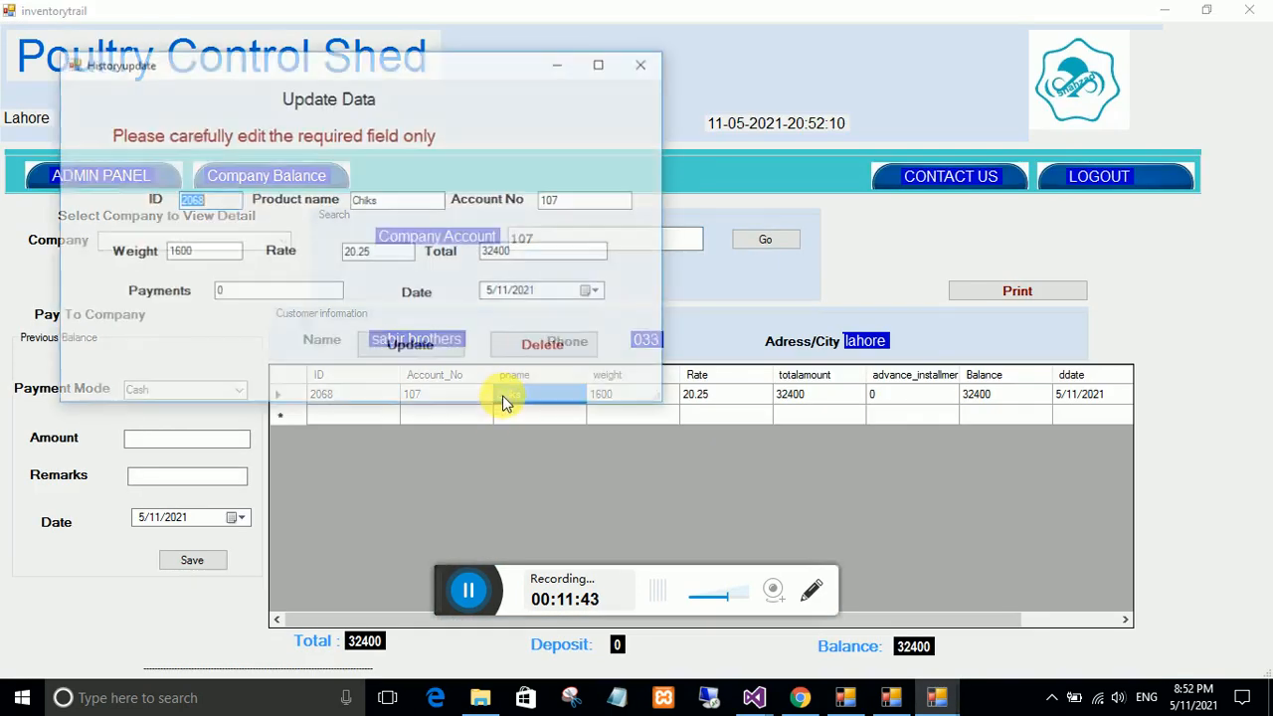
left_click(644, 65)
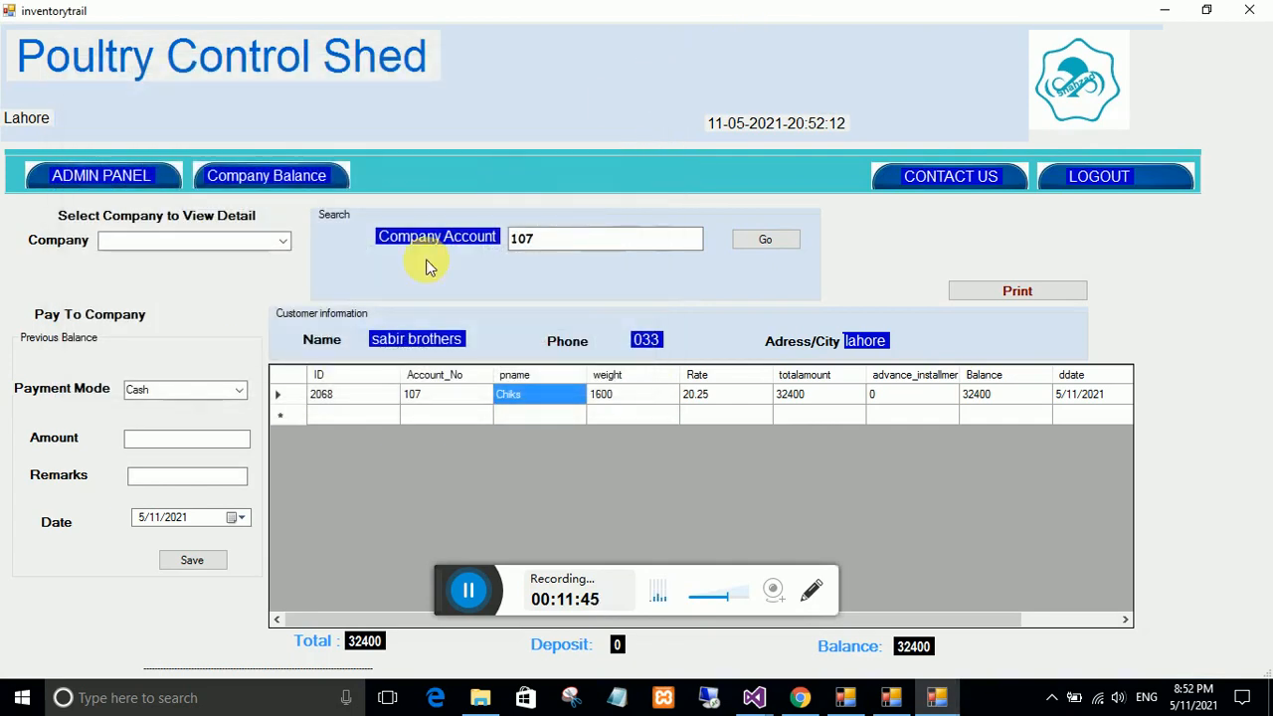
left_click(217, 439)
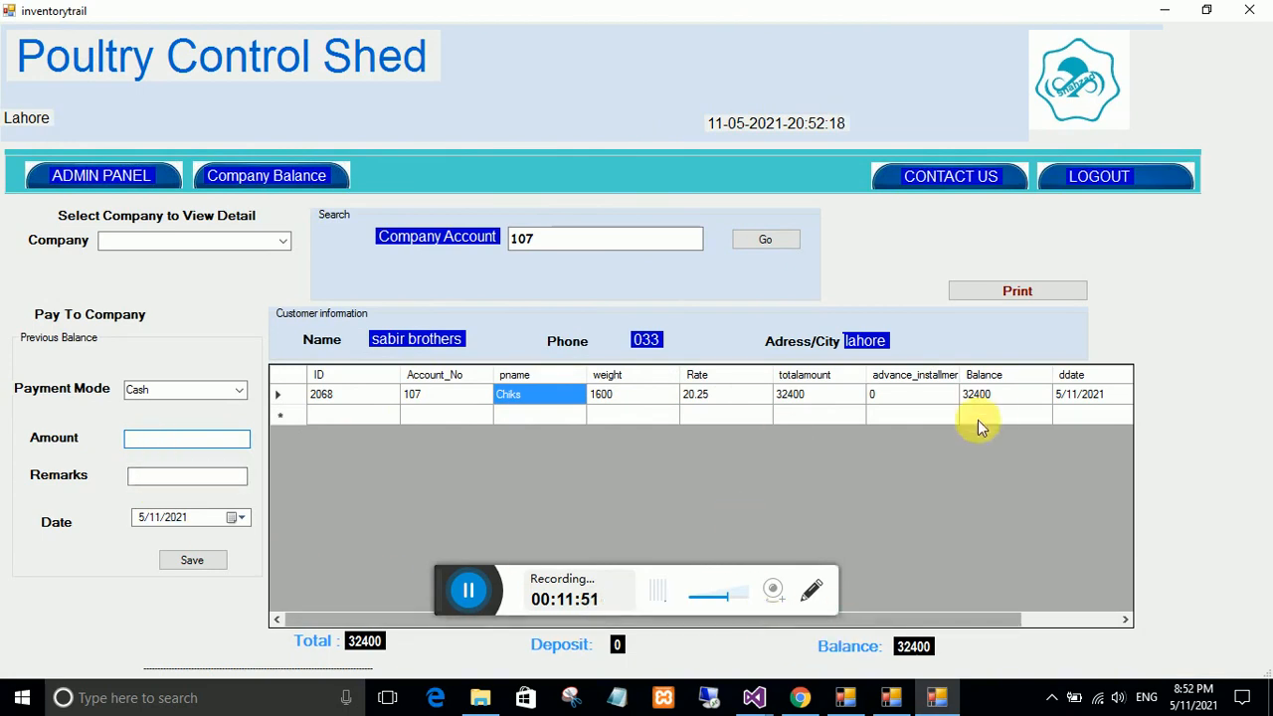
left_click(244, 177)
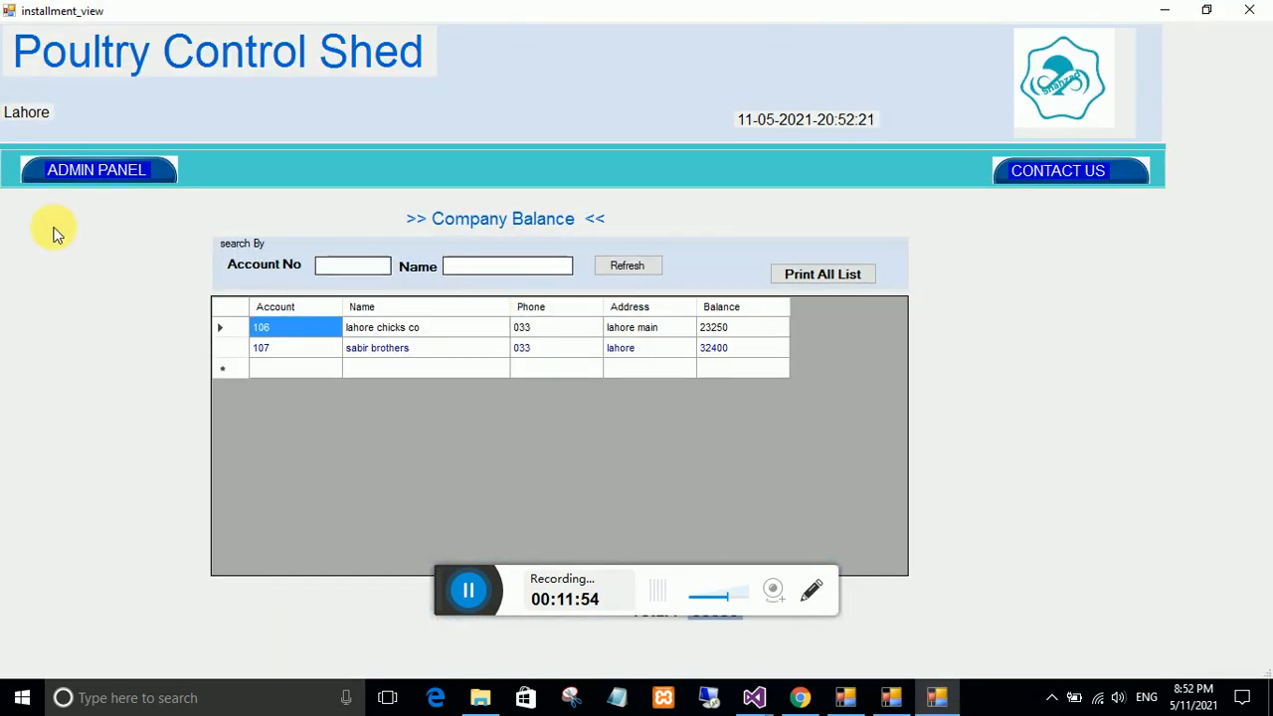
Review the batch wise flocks record and the details of flock batch 101, and return to the admin panel.
left_click(85, 171)
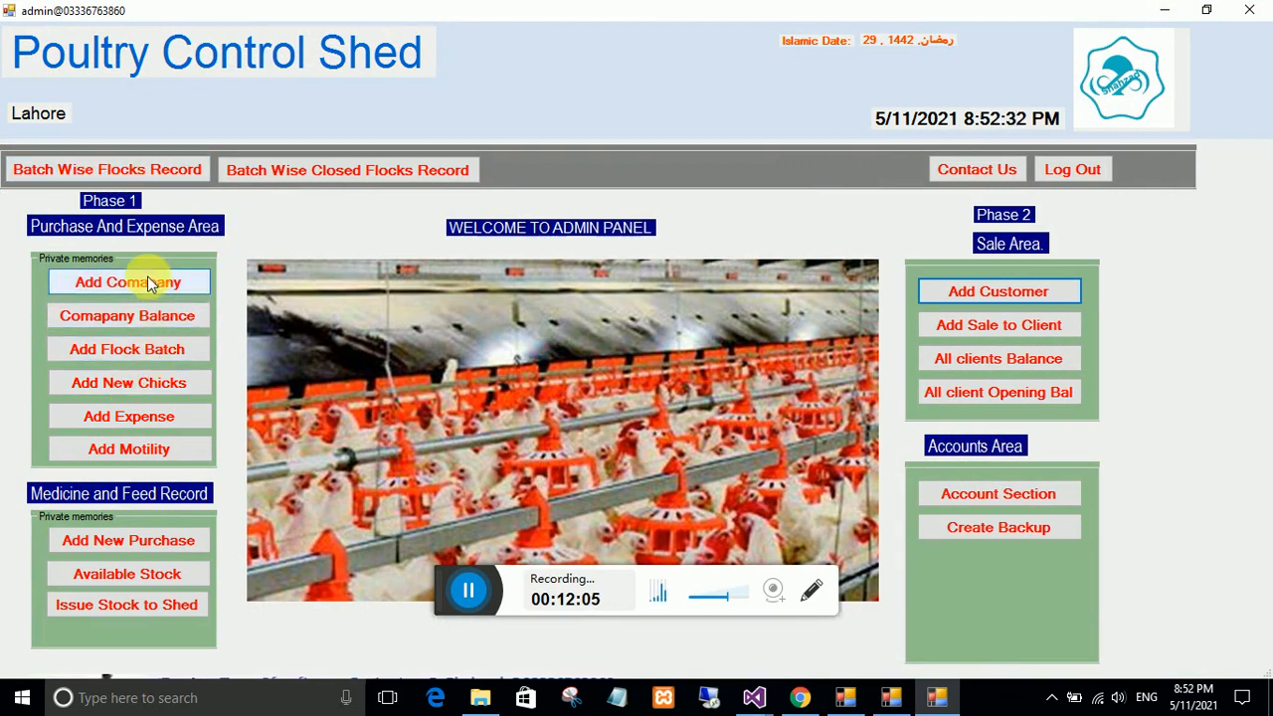
left_click(139, 175)
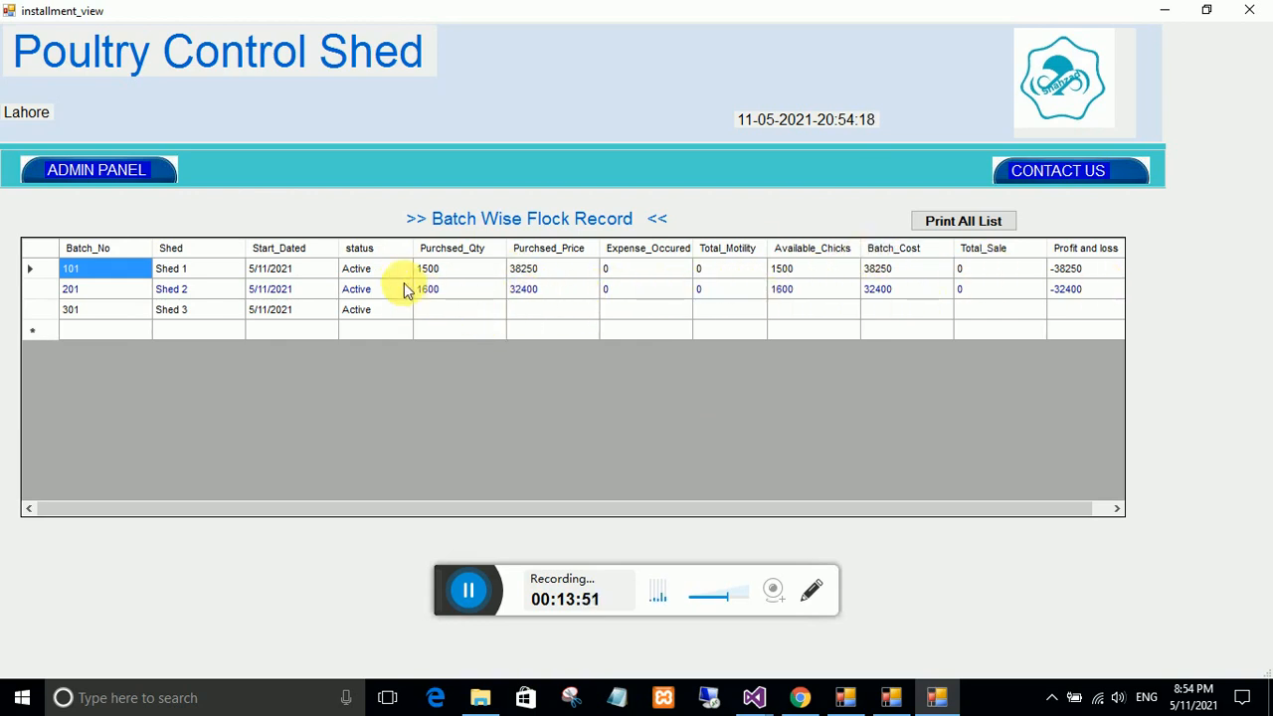
left_click(357, 268)
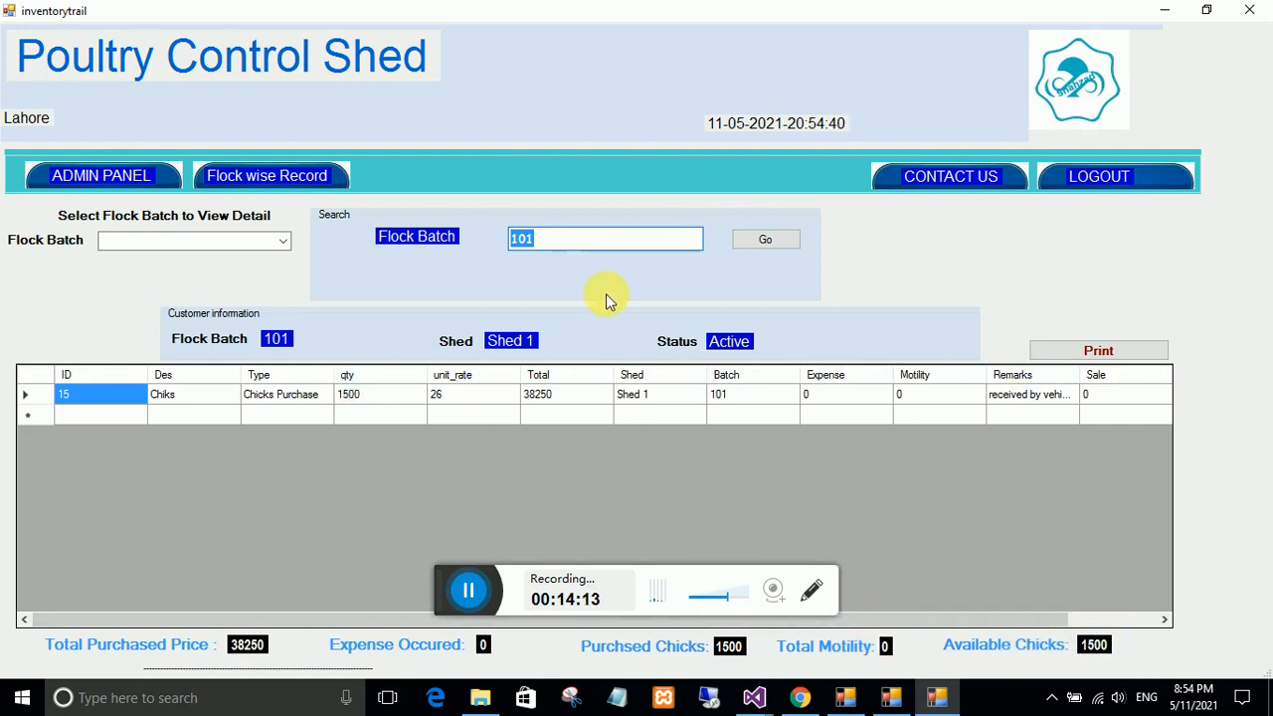
left_click(127, 179)
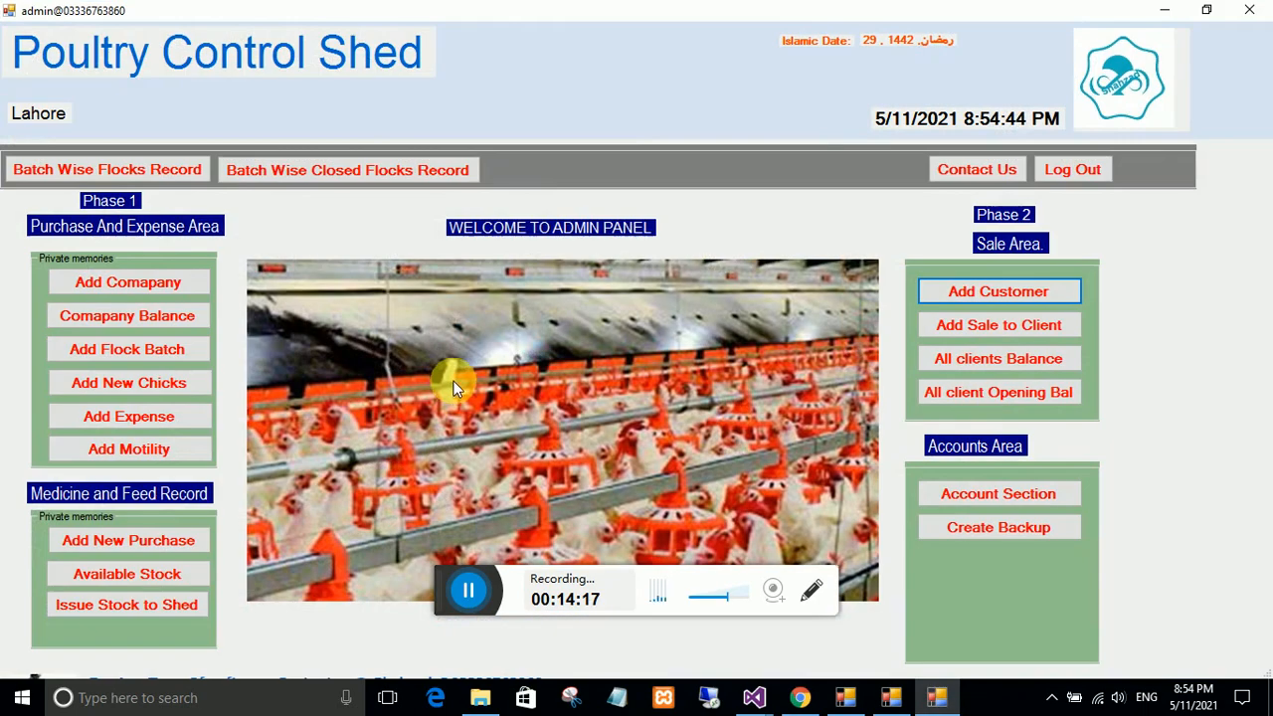
Check the active batch wise flocks record again and the closed flocks record, ending back at the admin panel.
left_click(128, 169)
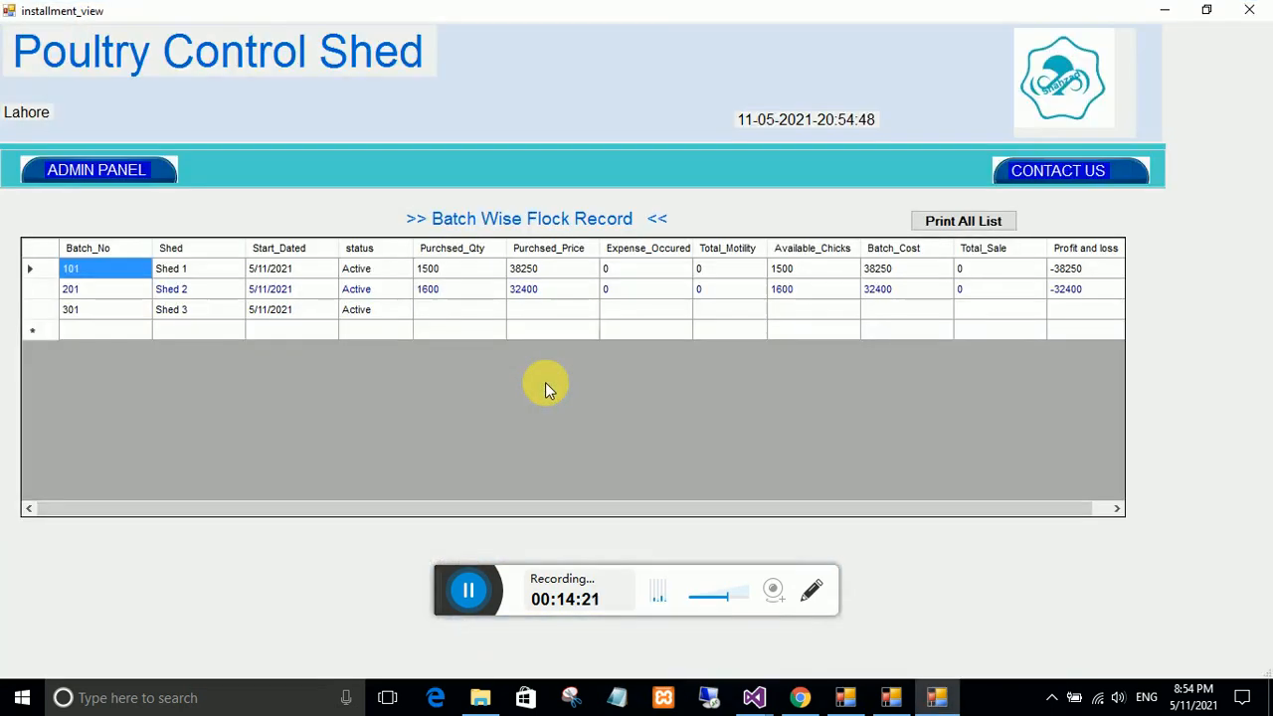
left_click(116, 177)
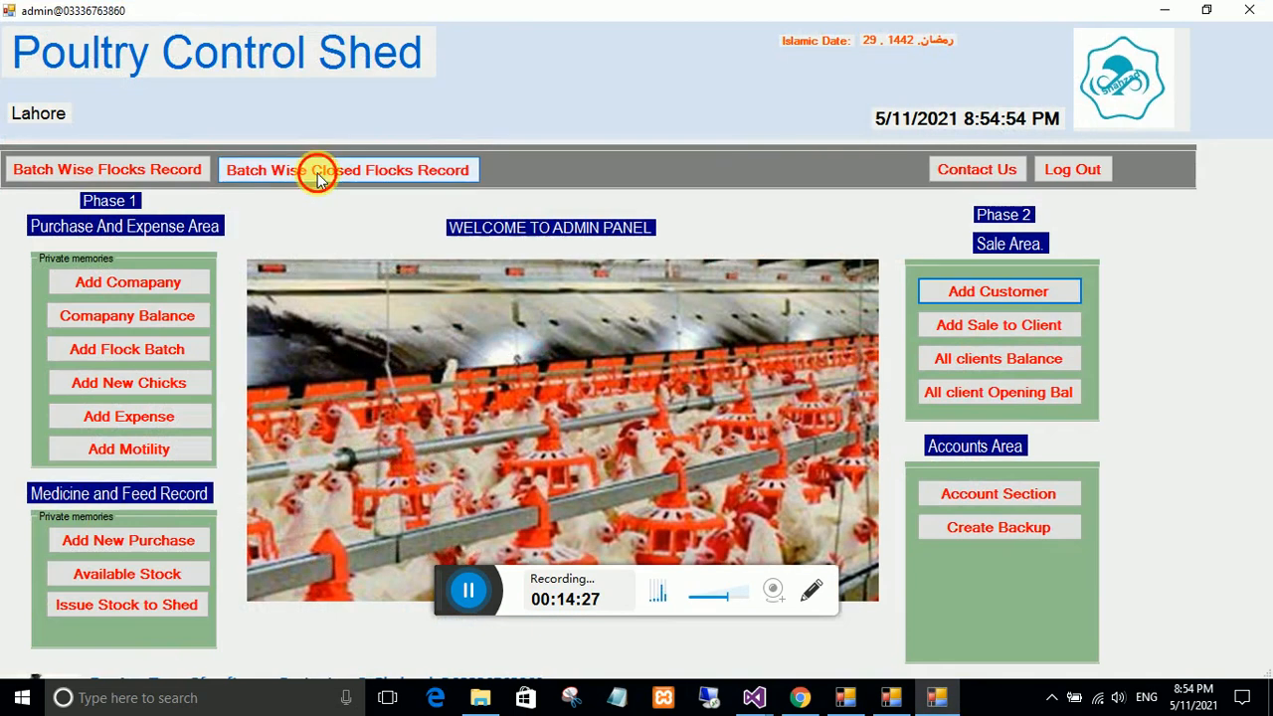
left_click(317, 173)
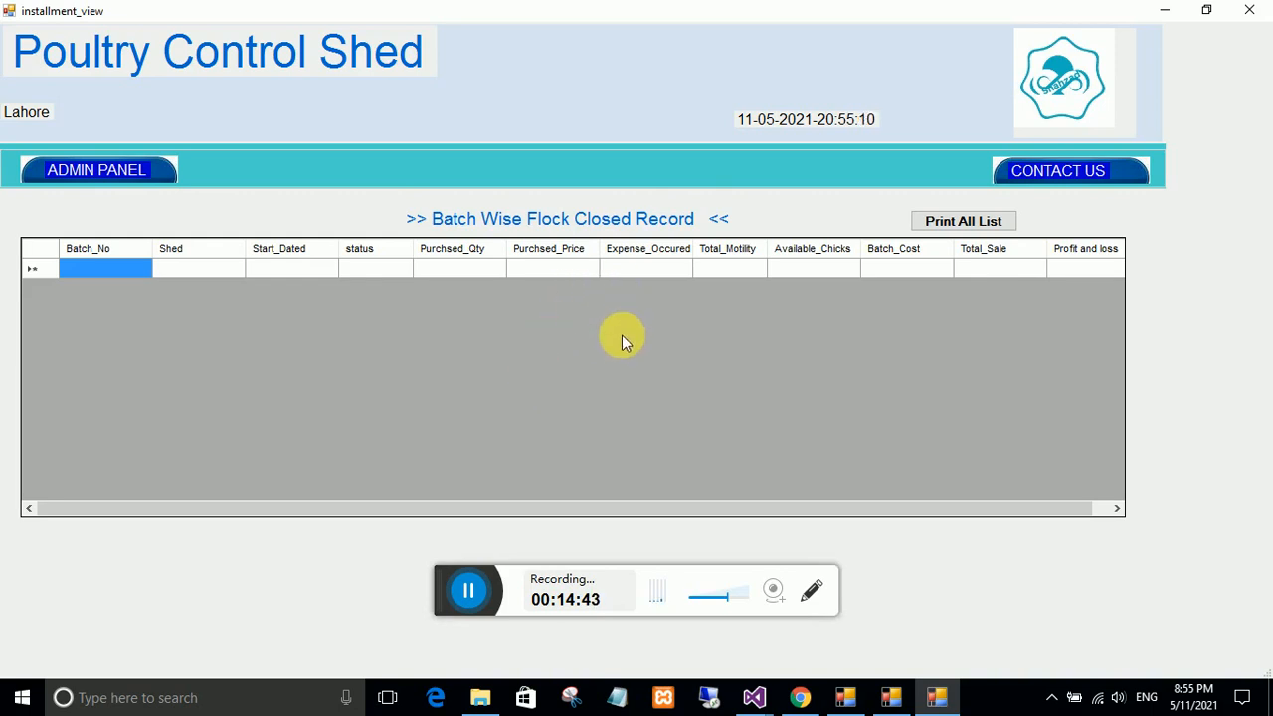
left_click(130, 179)
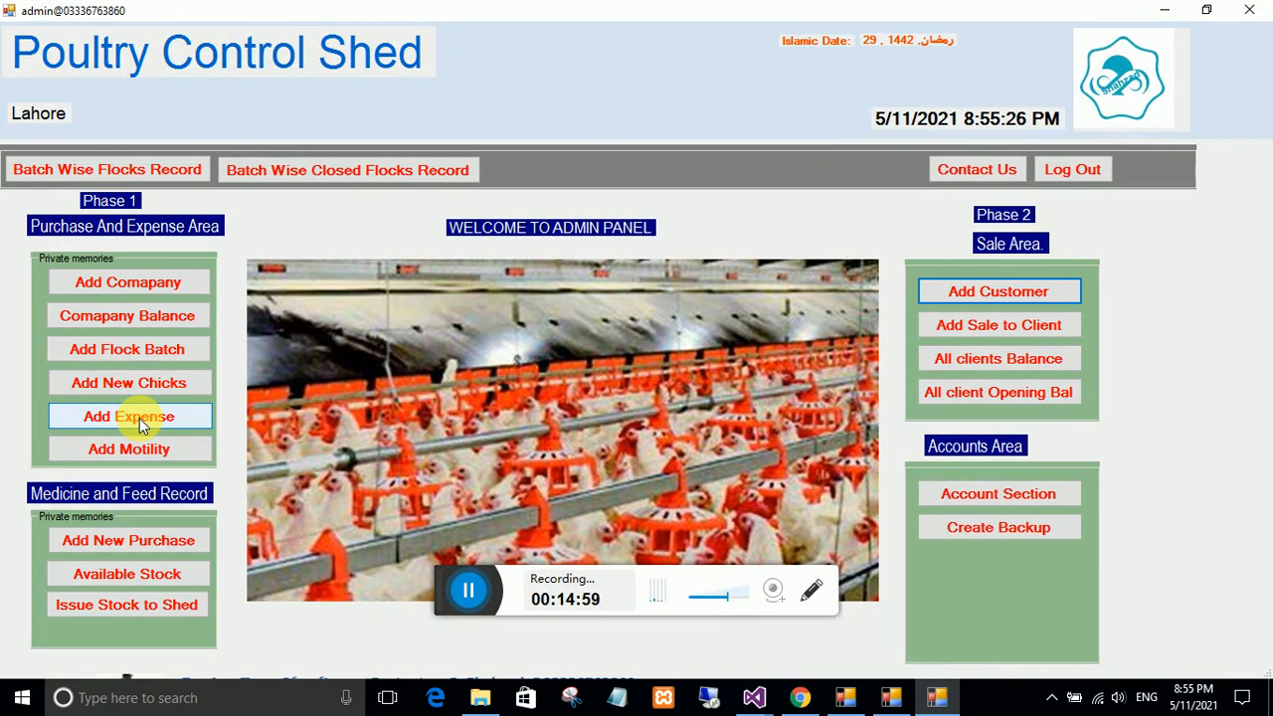
Start a new expense of type Electricty Bill with the detail "elecricity bill of may 21".
left_click(139, 418)
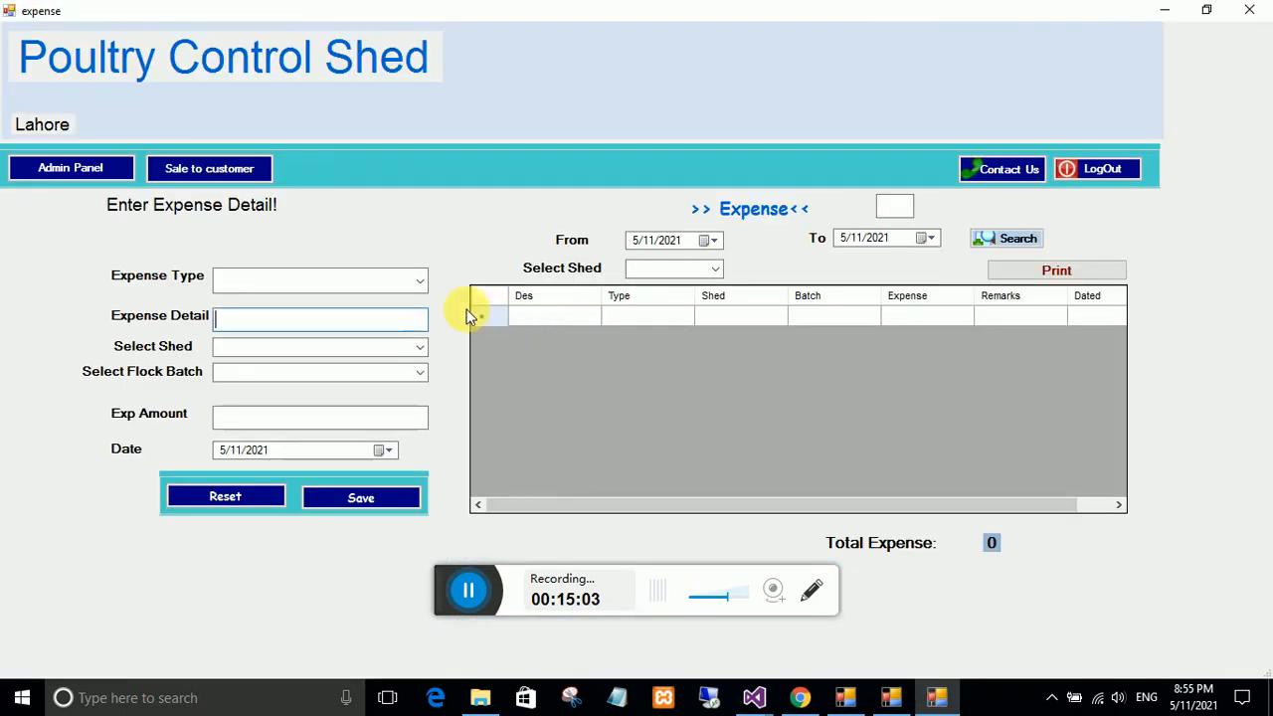
left_click(421, 281)
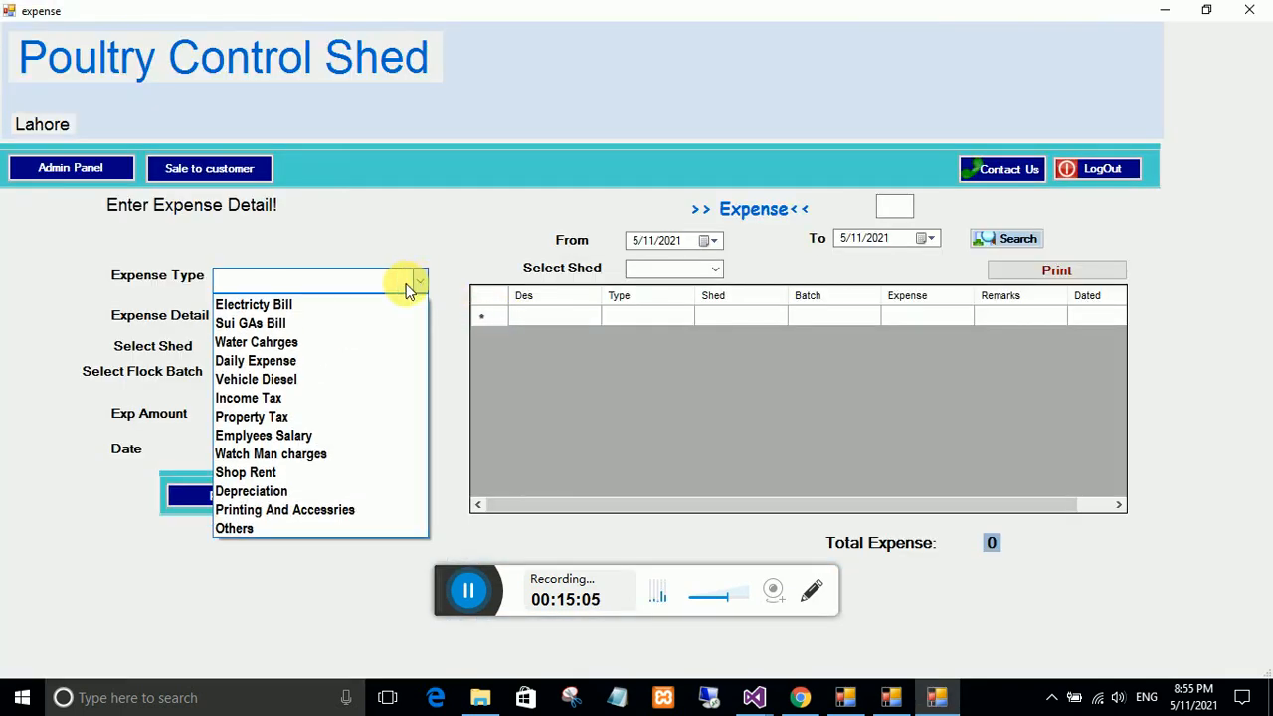
left_click(325, 301)
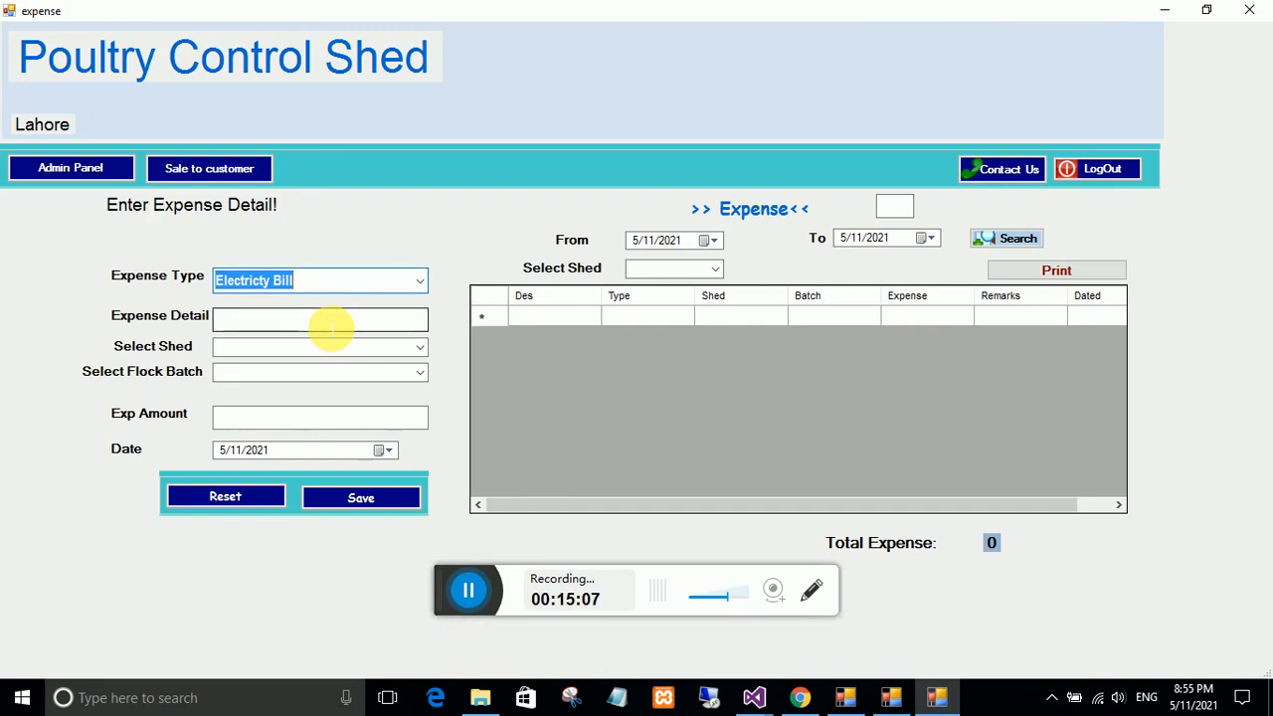
left_click(418, 282)
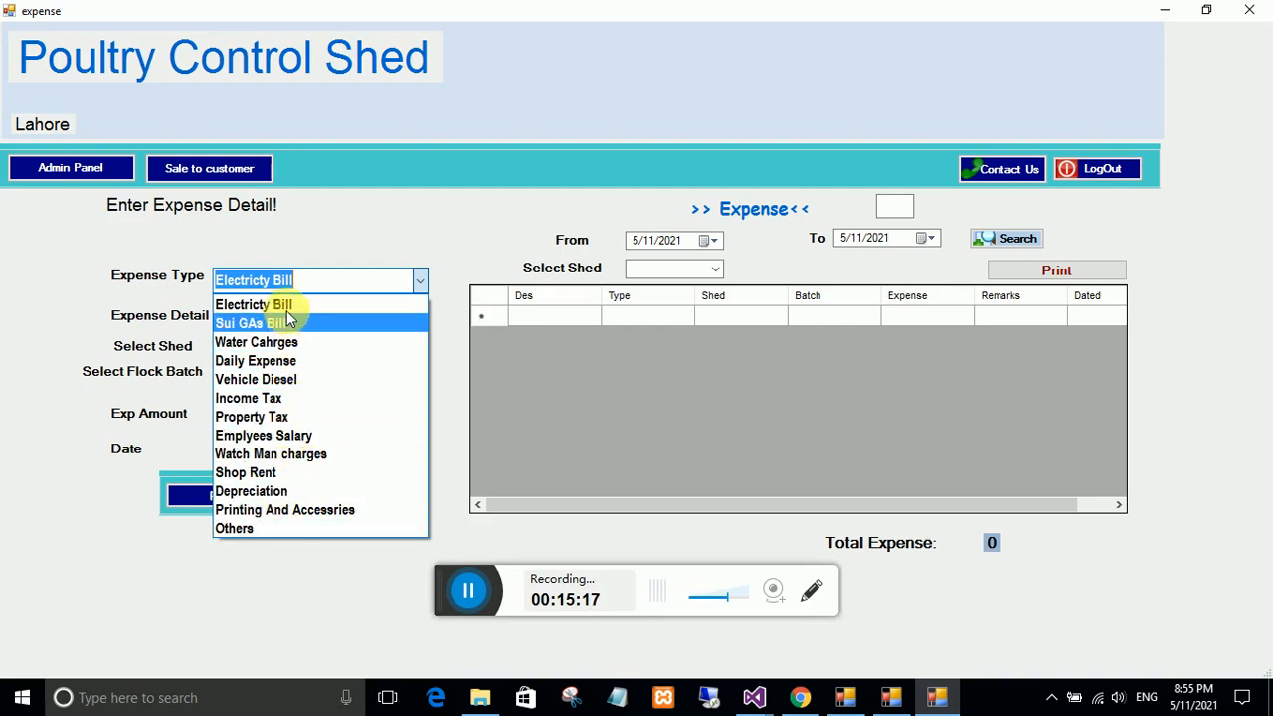
left_click(308, 281)
left_click(308, 323)
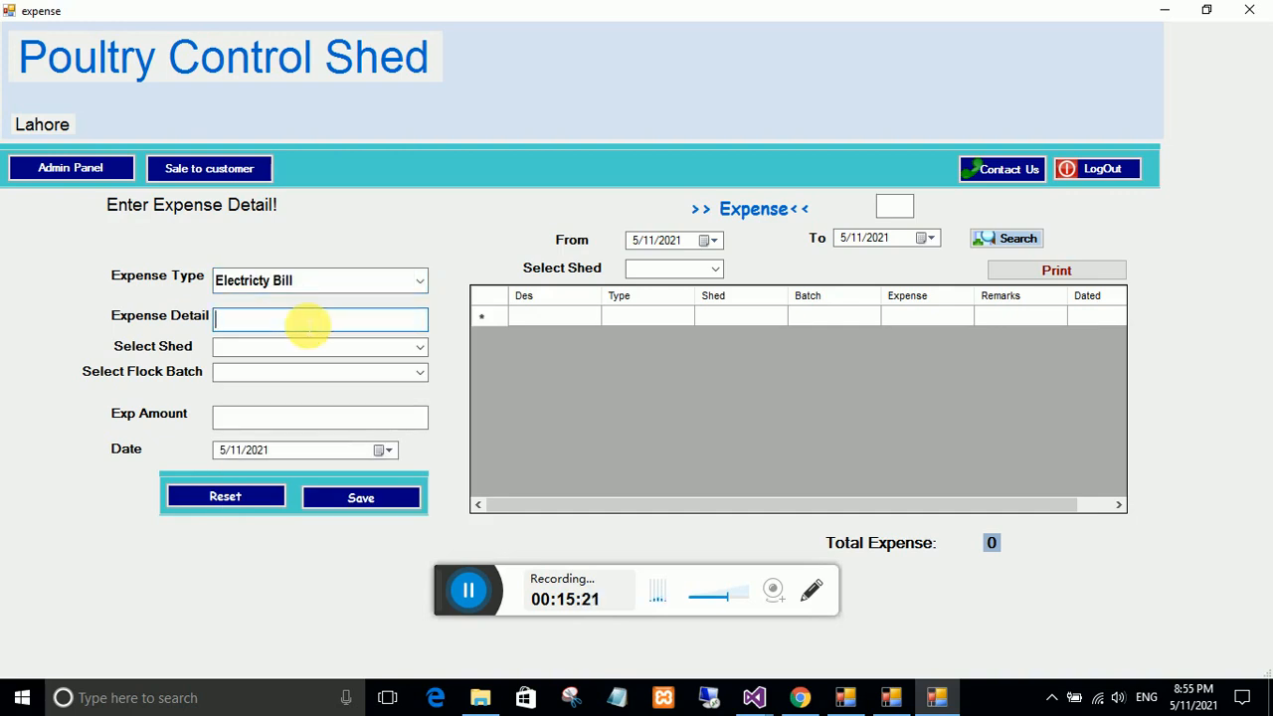
type("elecricity bill of may 21")
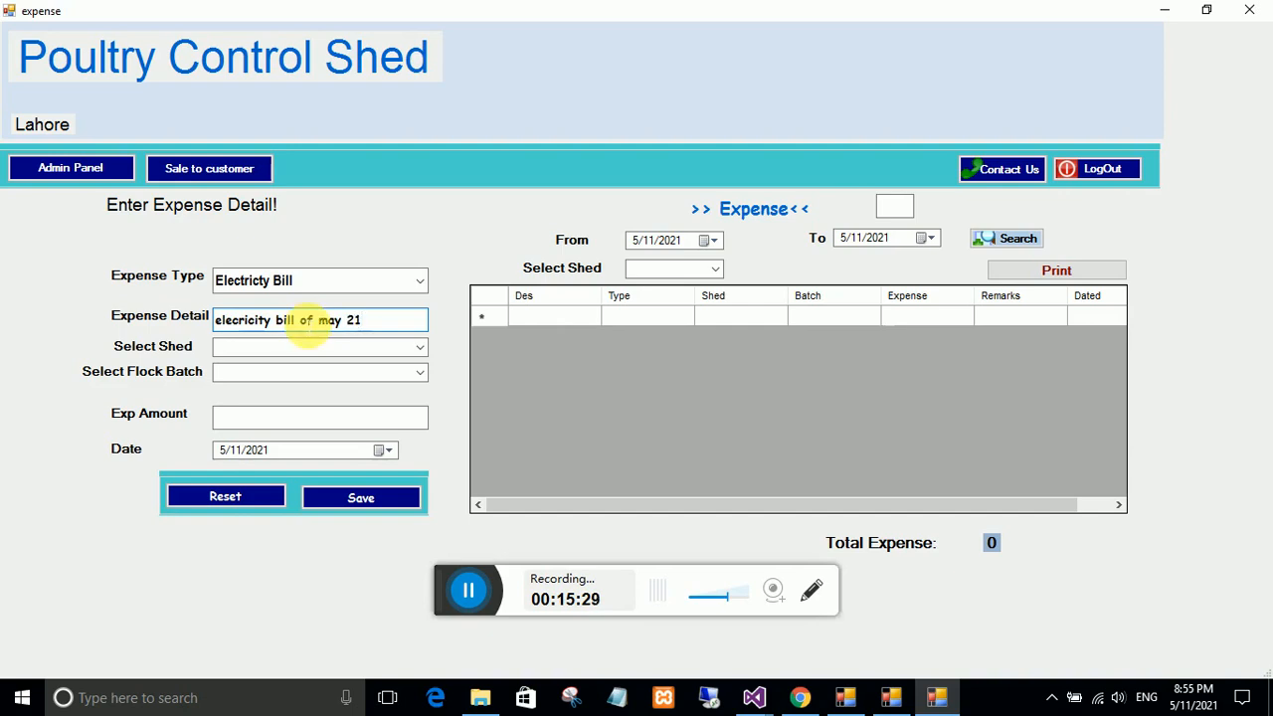
Assign the expense to Shed 1 and flock batch 101 with an amount of 1500, and save it.
left_click(420, 347)
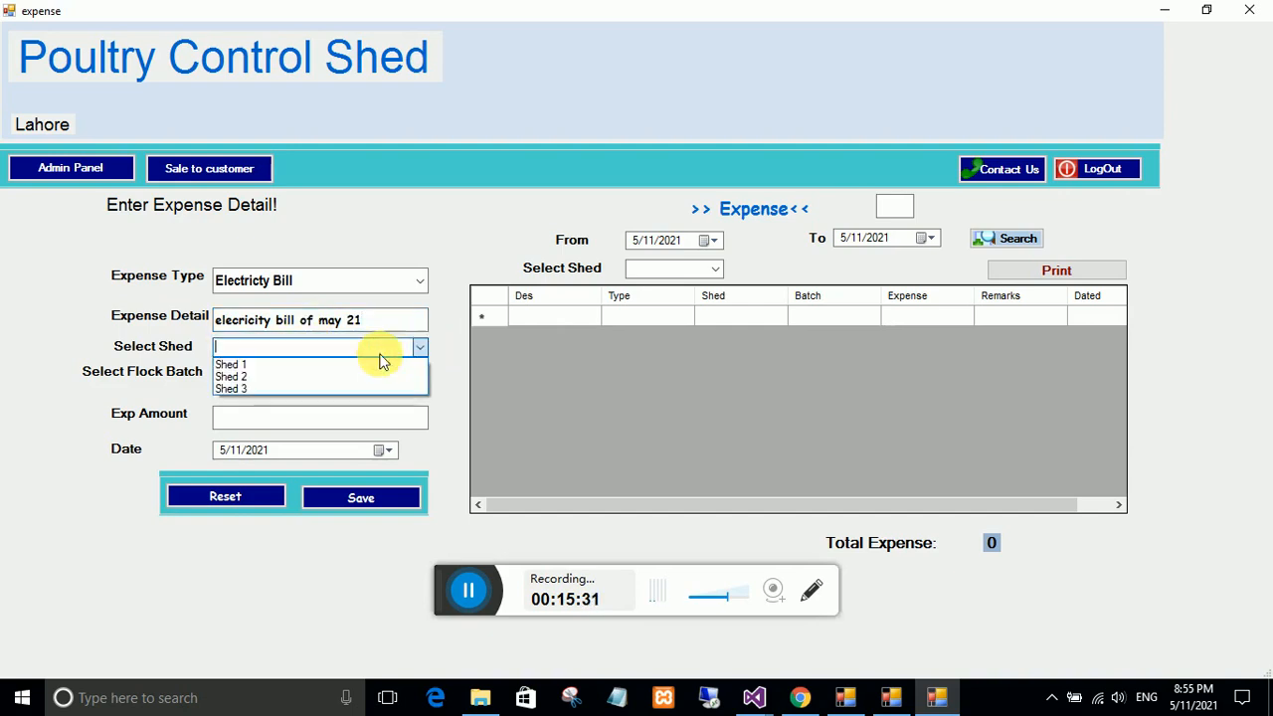
left_click(314, 364)
left_click(402, 376)
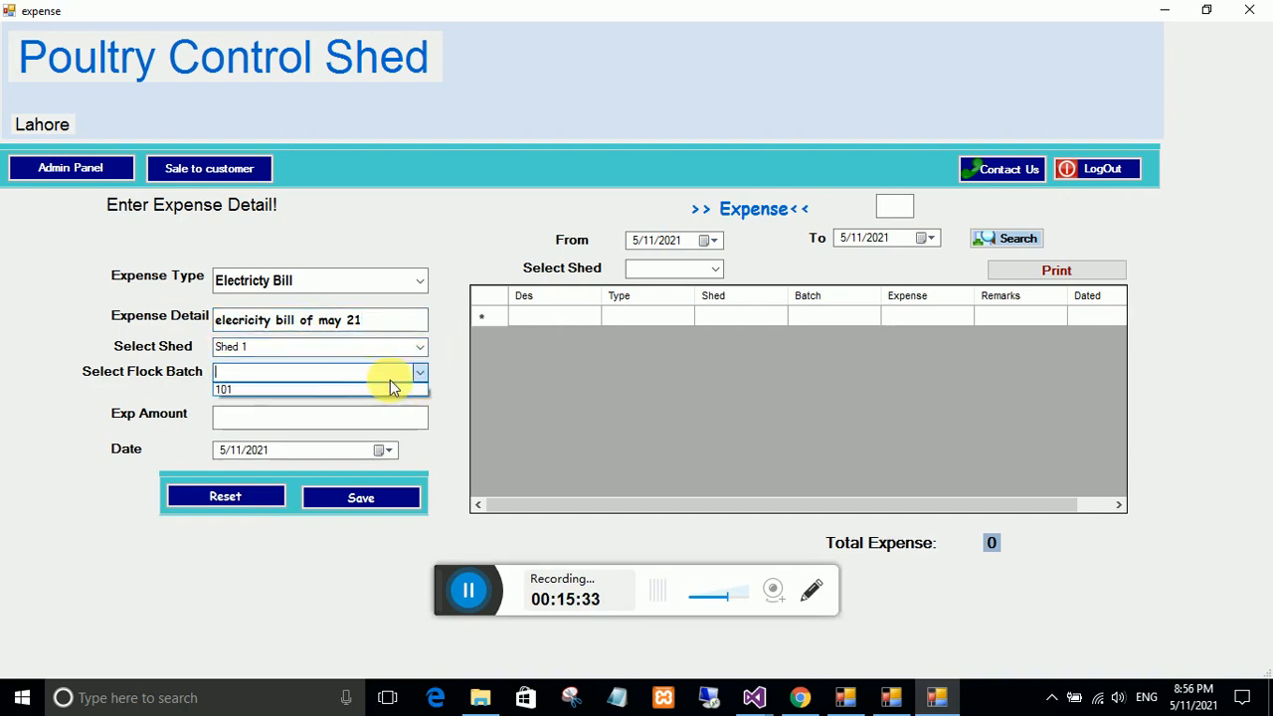
left_click(300, 382)
left_click(421, 374)
left_click(306, 388)
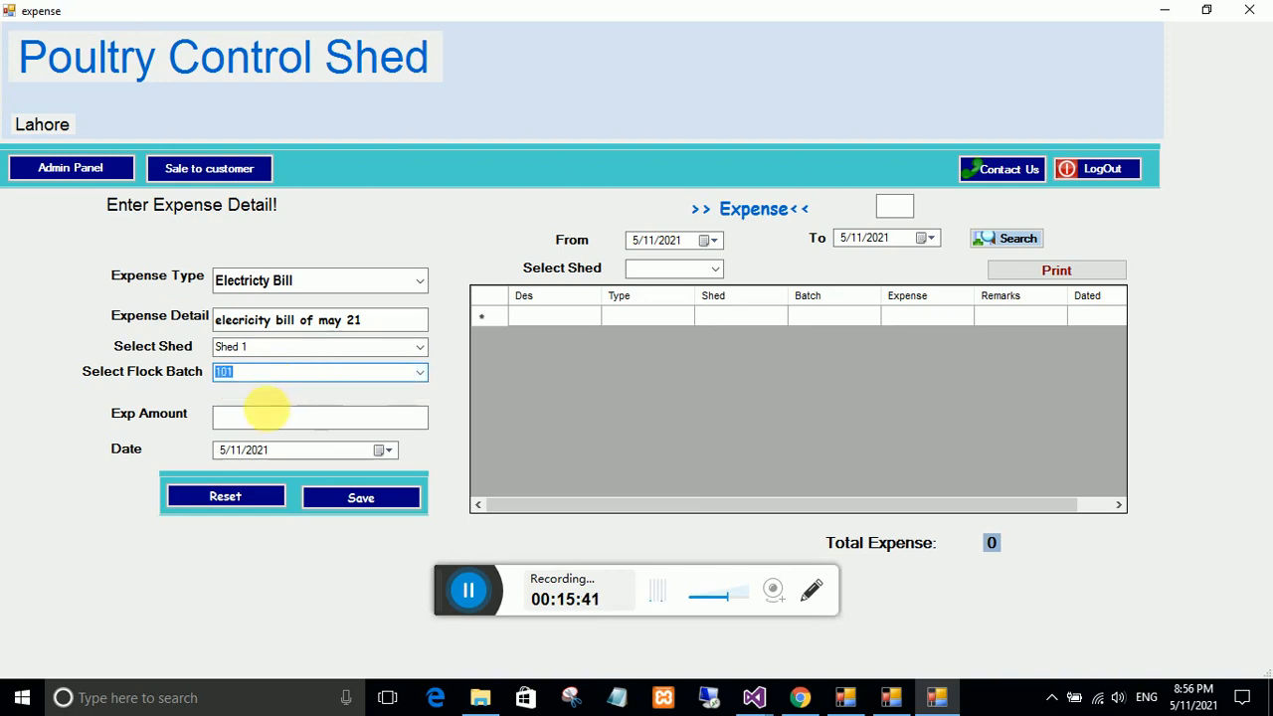
left_click(269, 416)
type("1500")
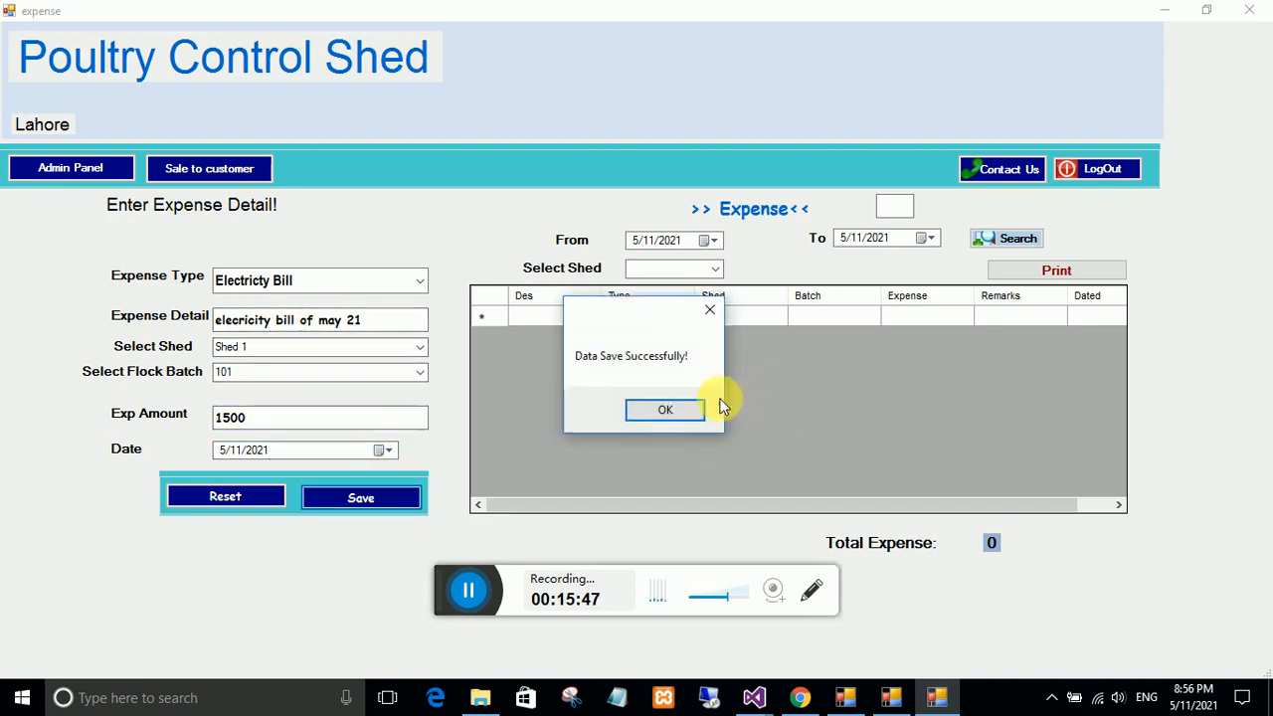
left_click(690, 409)
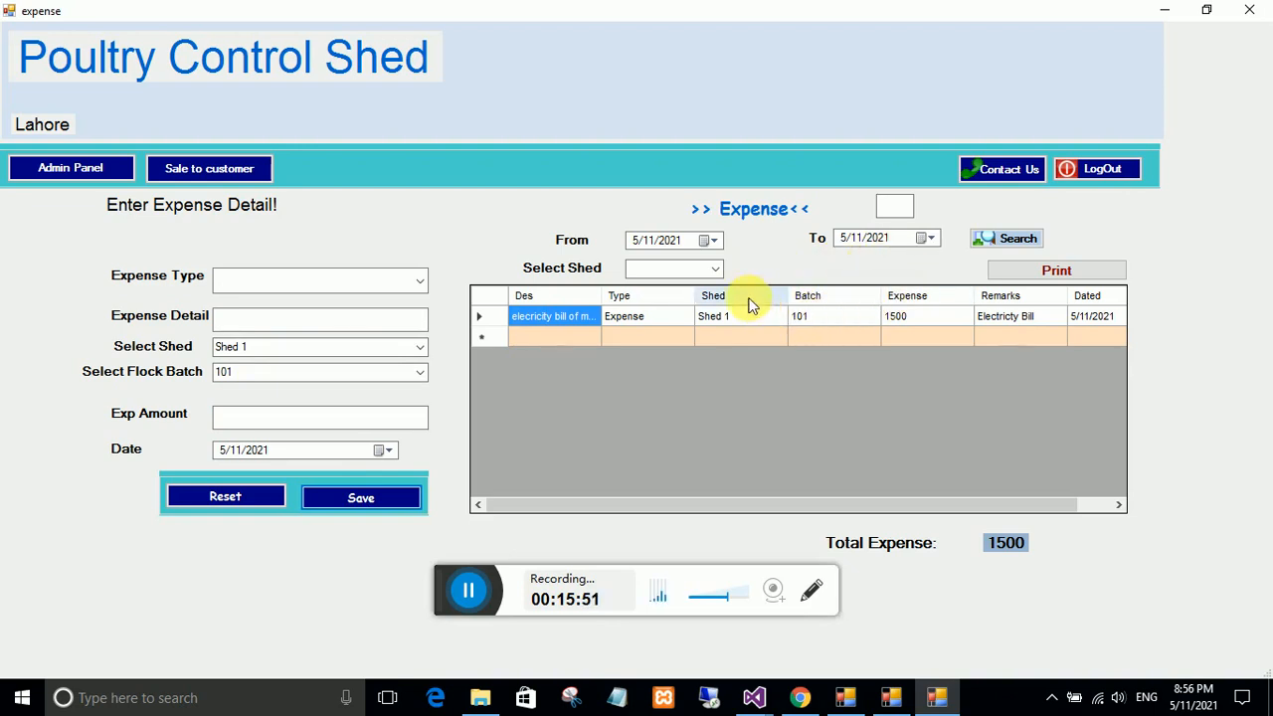
Filter the expense list by shed, checking Shed 1, Shed 2 and Shed 3 in turn and returning to Shed 1.
left_click(716, 270)
left_click(715, 270)
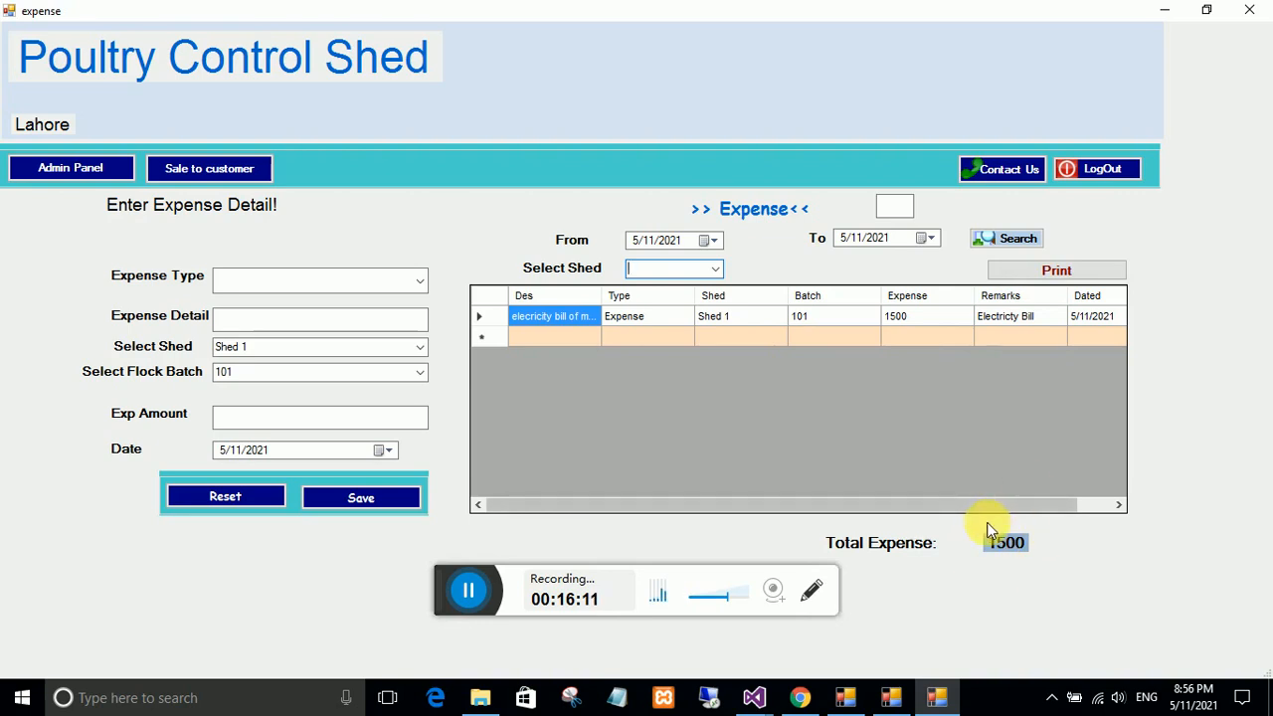
left_click(715, 270)
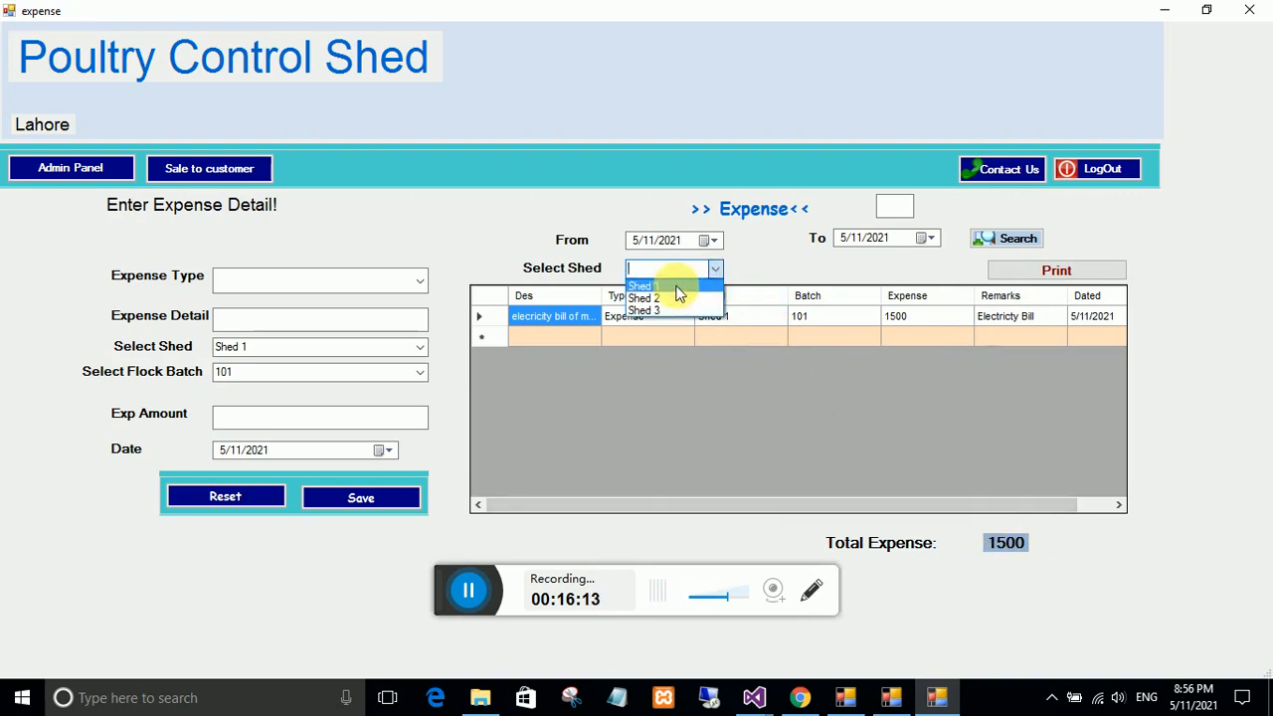
left_click(676, 282)
left_click(716, 270)
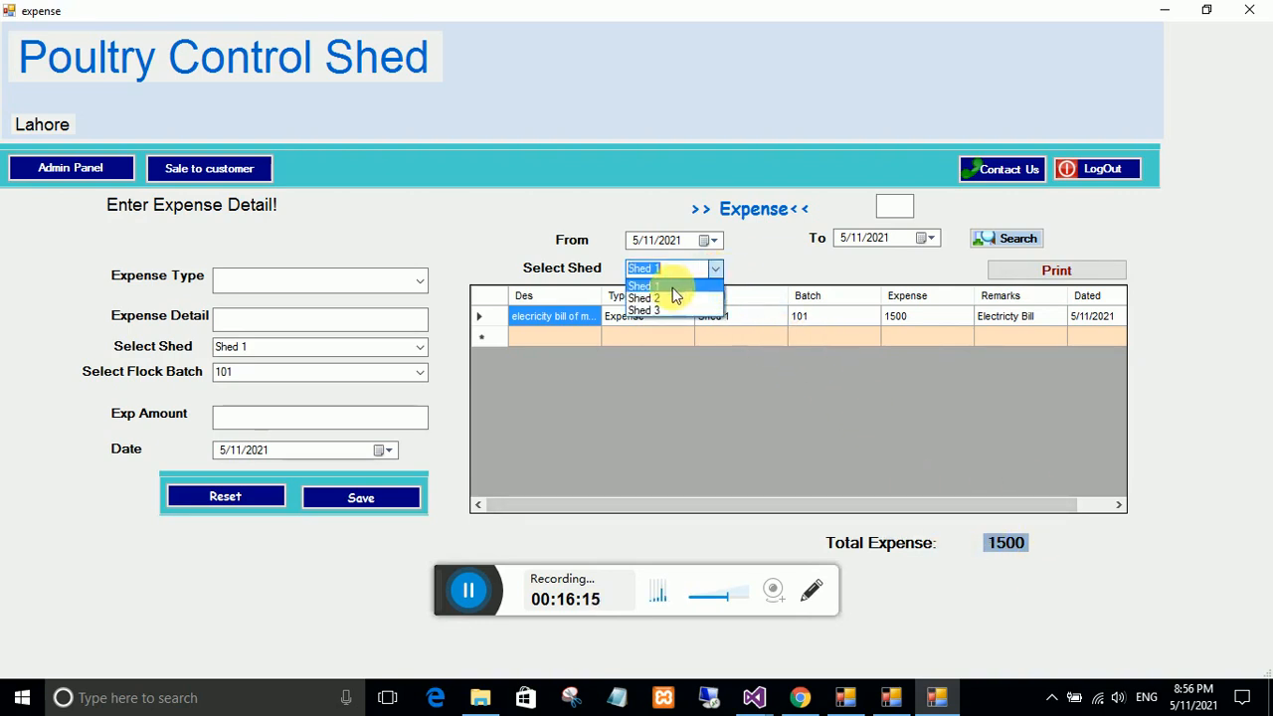
left_click(671, 293)
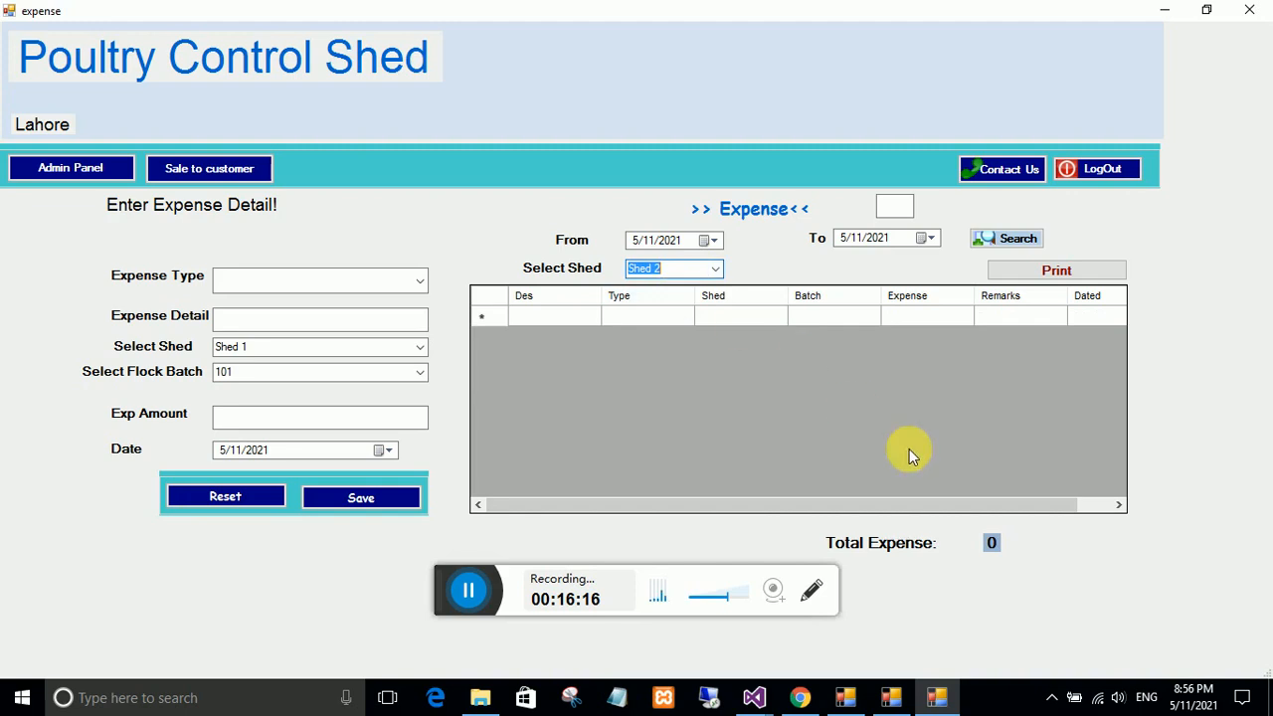
left_click(717, 273)
left_click(660, 306)
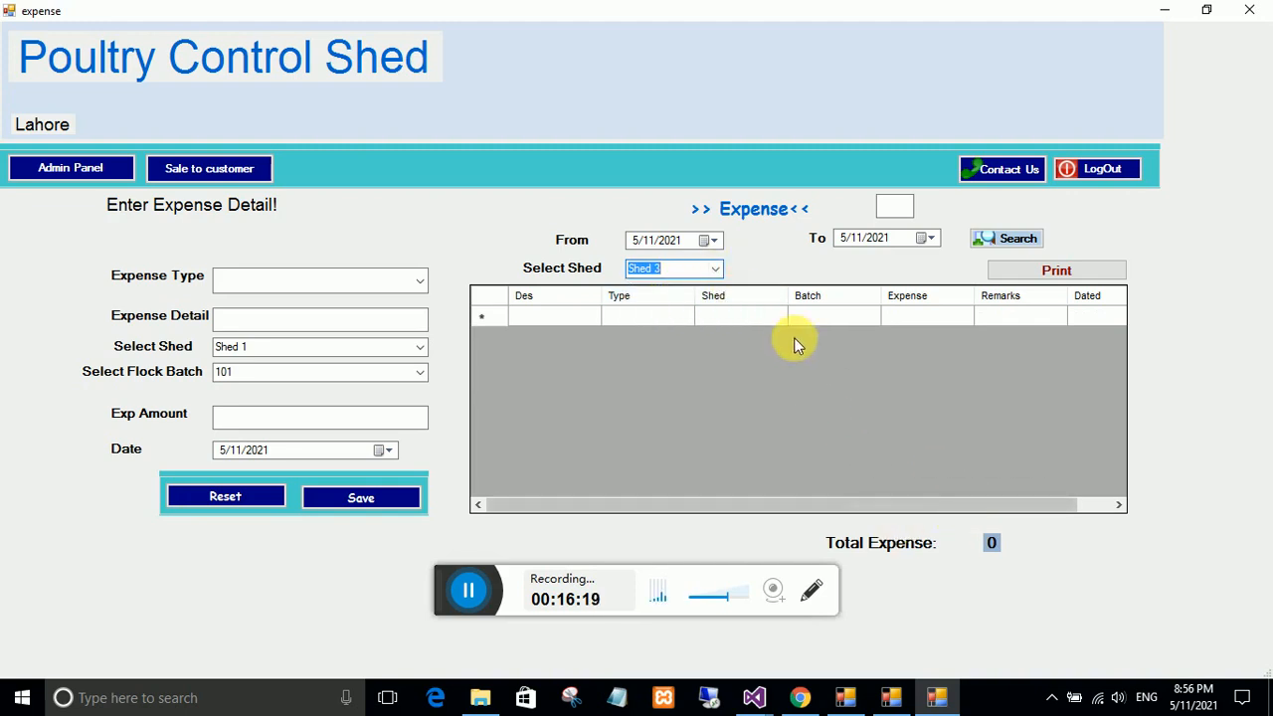
left_click(715, 269)
left_click(664, 281)
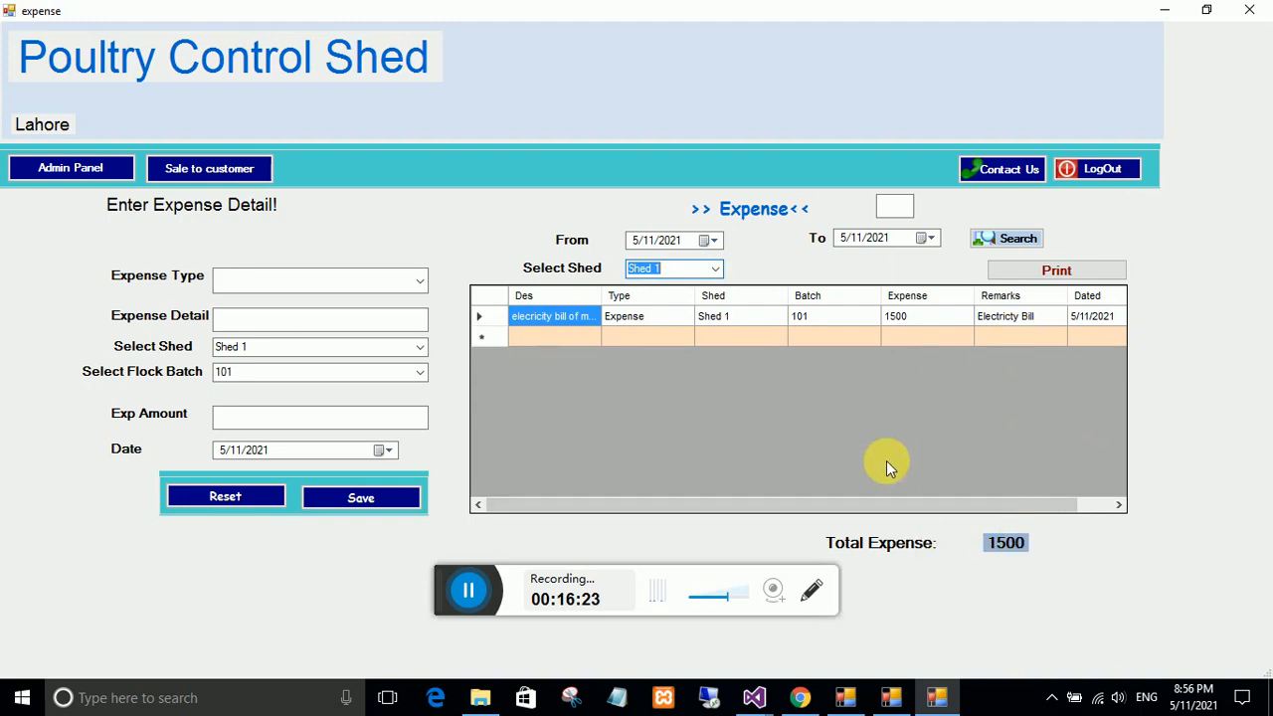
Review the batch wise flocks record from the admin panel to check batch costs, and return to the admin panel.
left_click(100, 166)
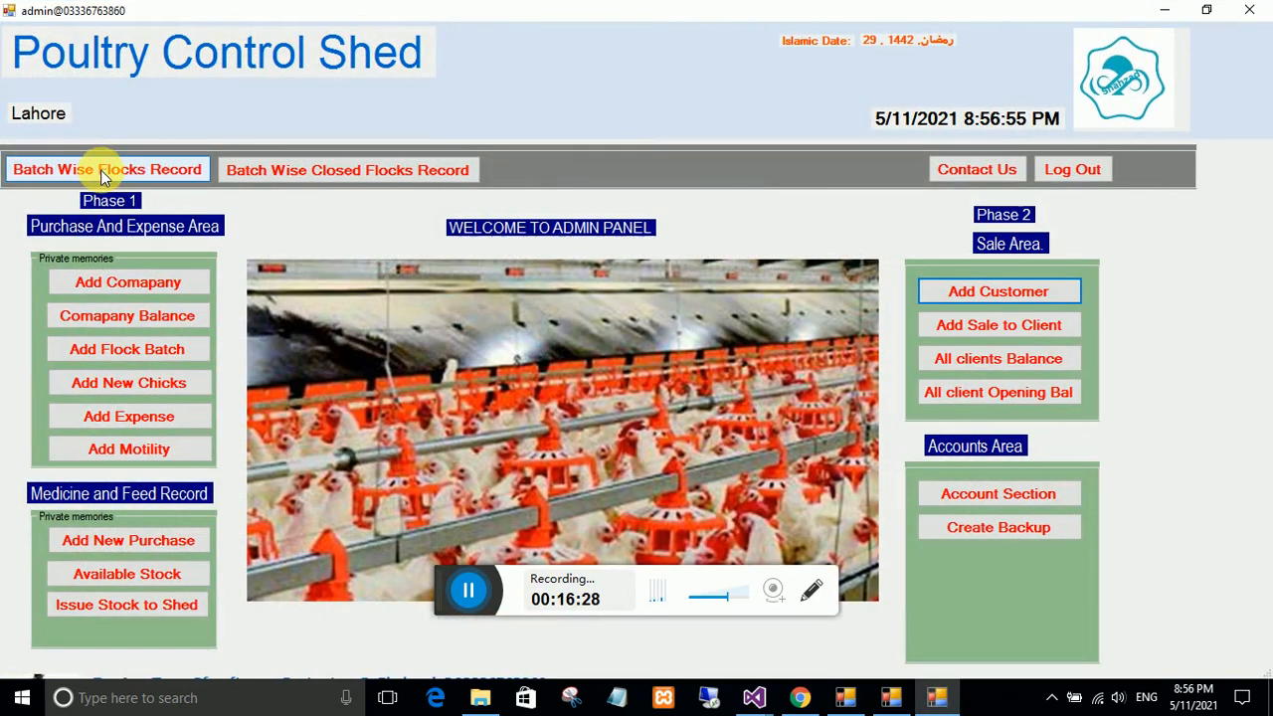
left_click(99, 168)
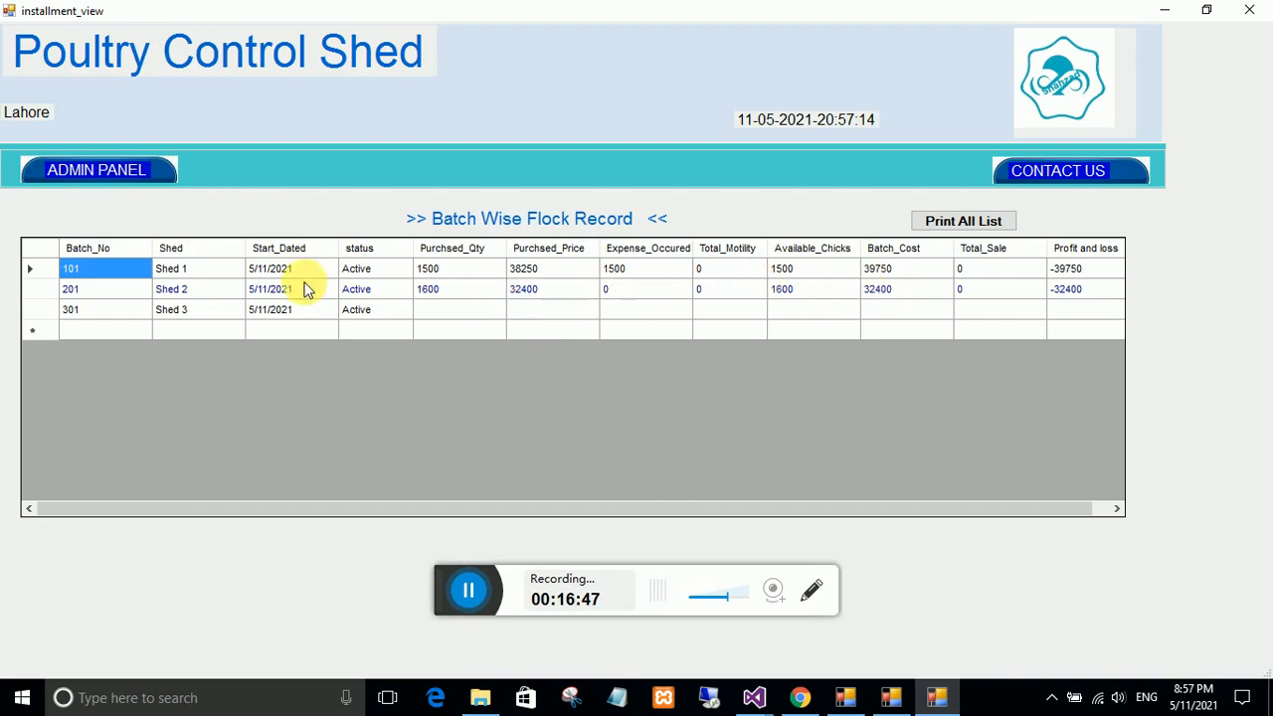
left_click(134, 172)
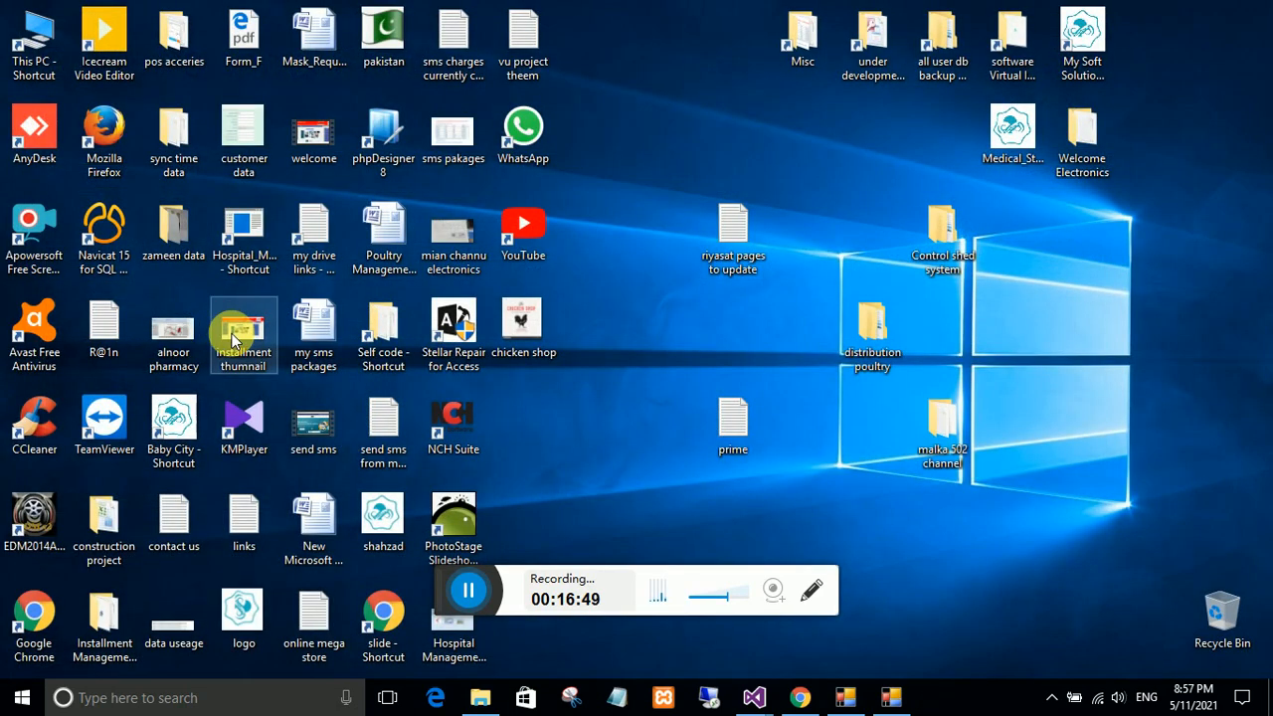
double_click(234, 341)
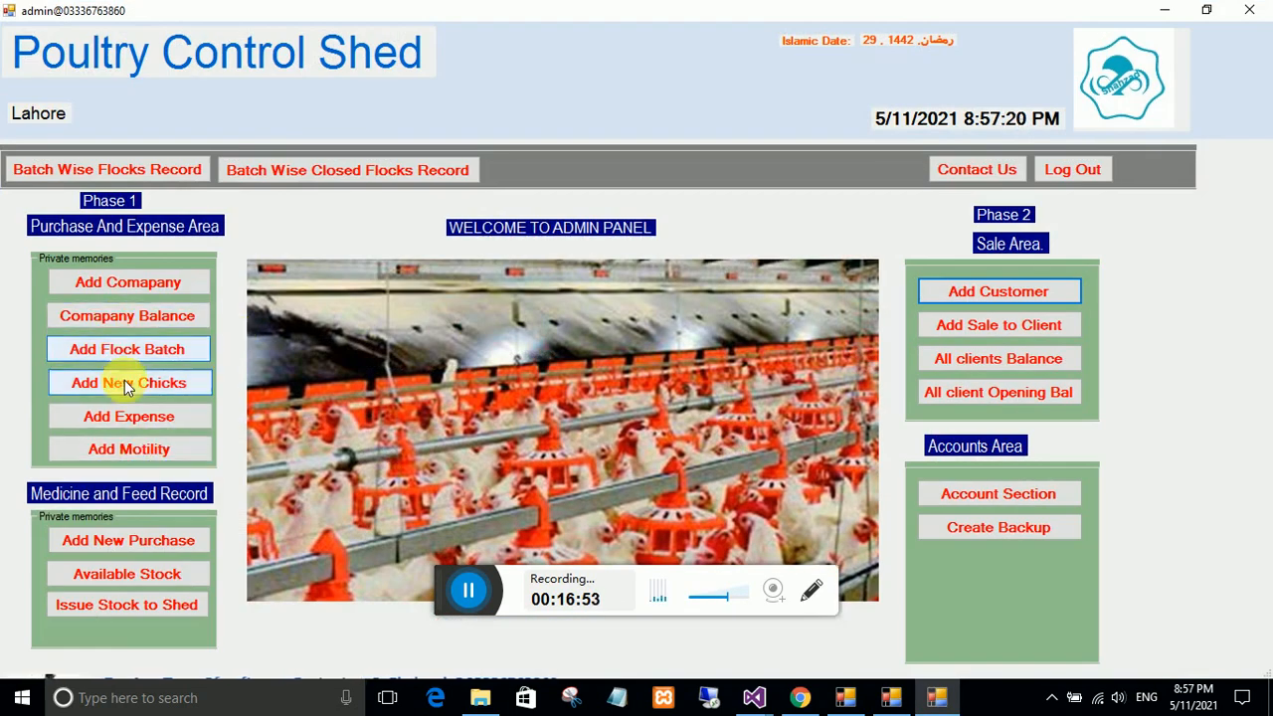
Start a new motility entry with a quantity of 5 and the remarks "any detail".
left_click(121, 453)
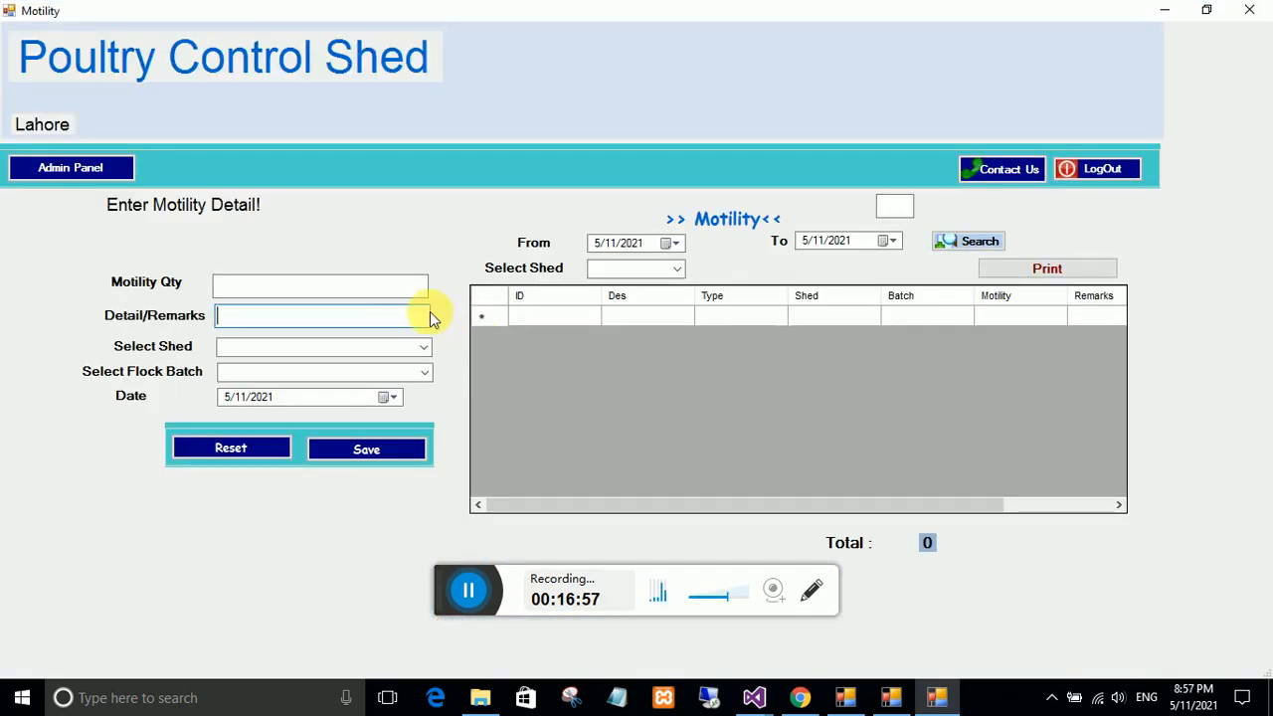
left_click(261, 291)
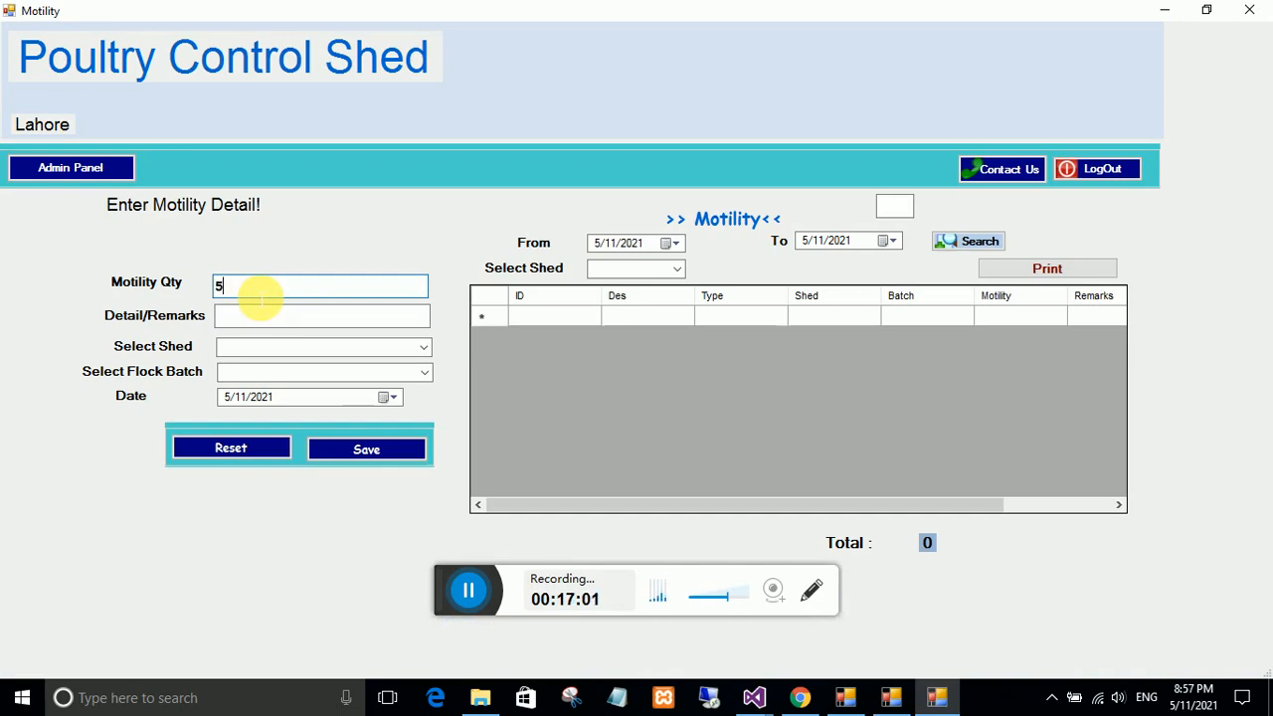
left_click(304, 321)
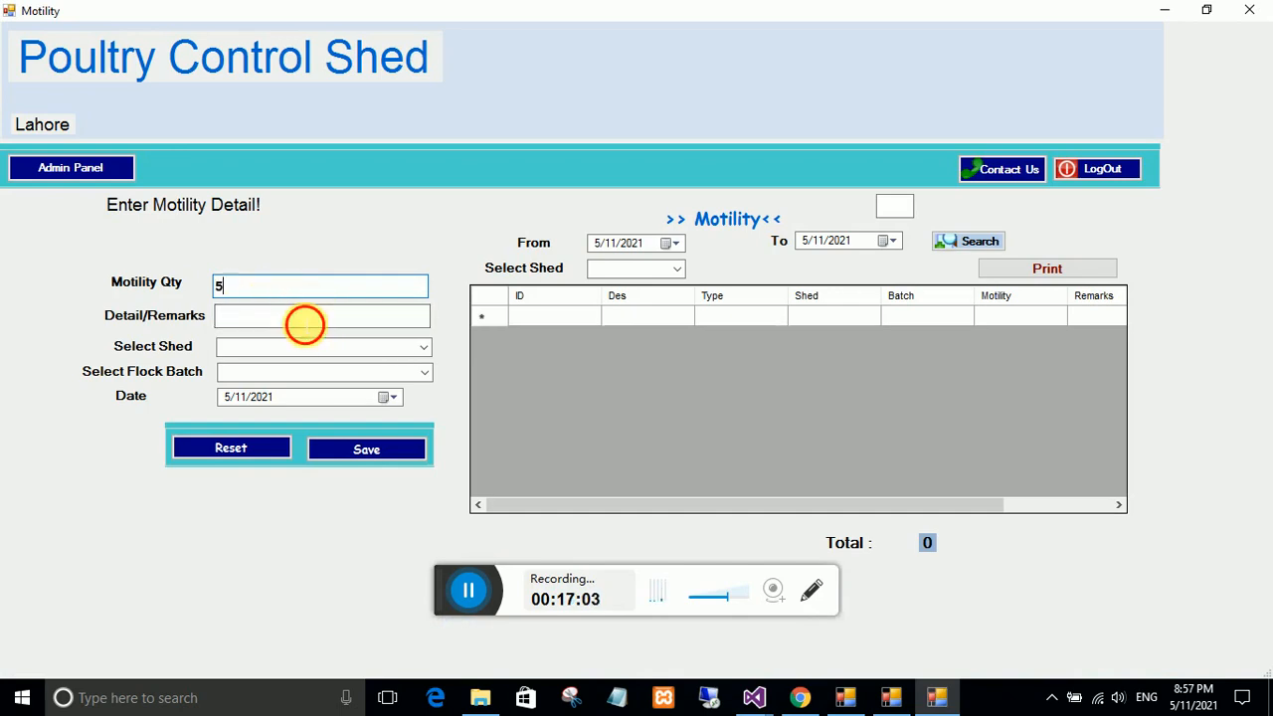
type("any detail")
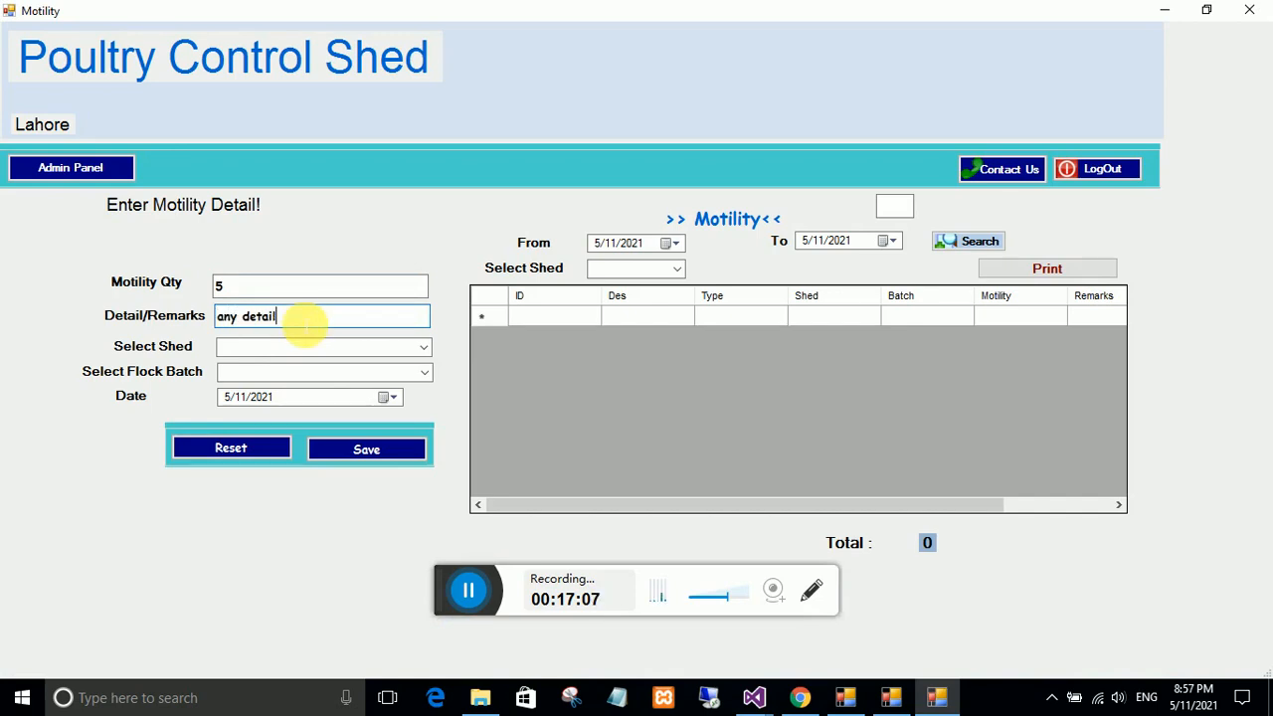
Assign the motility entry to Shed 1 and flock batch 101, and save it.
left_click(414, 347)
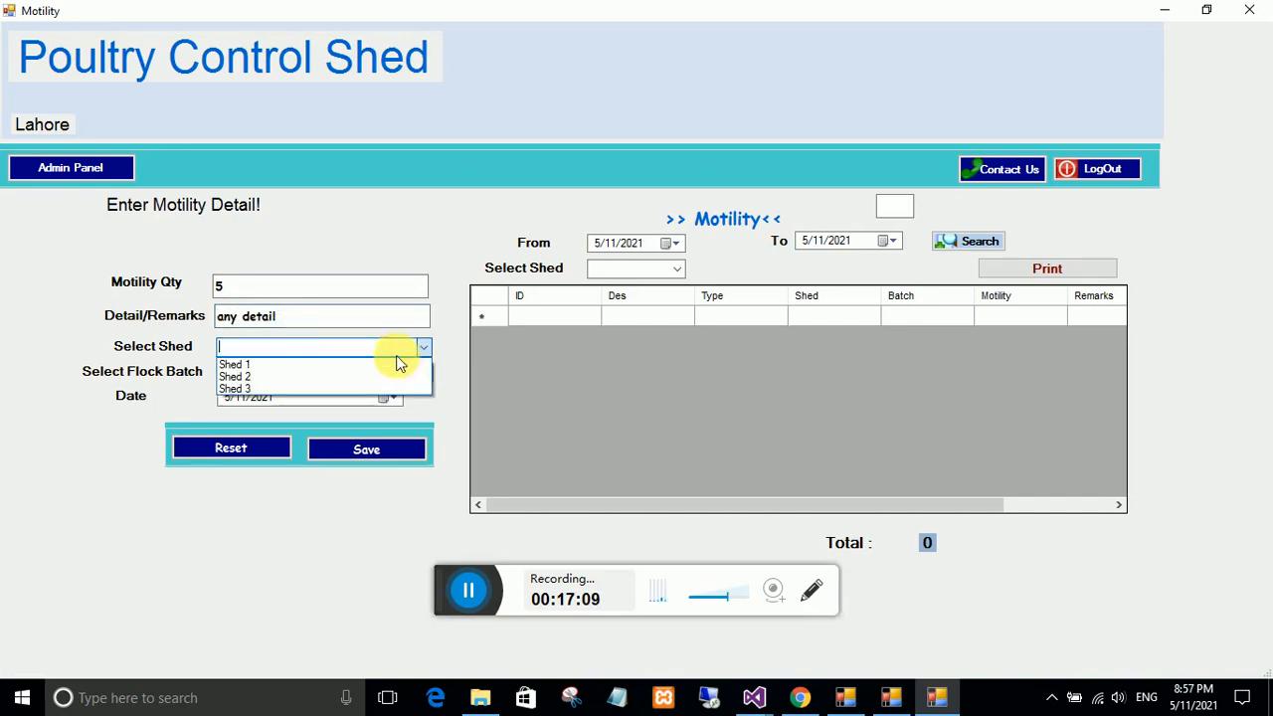
left_click(320, 376)
left_click(425, 372)
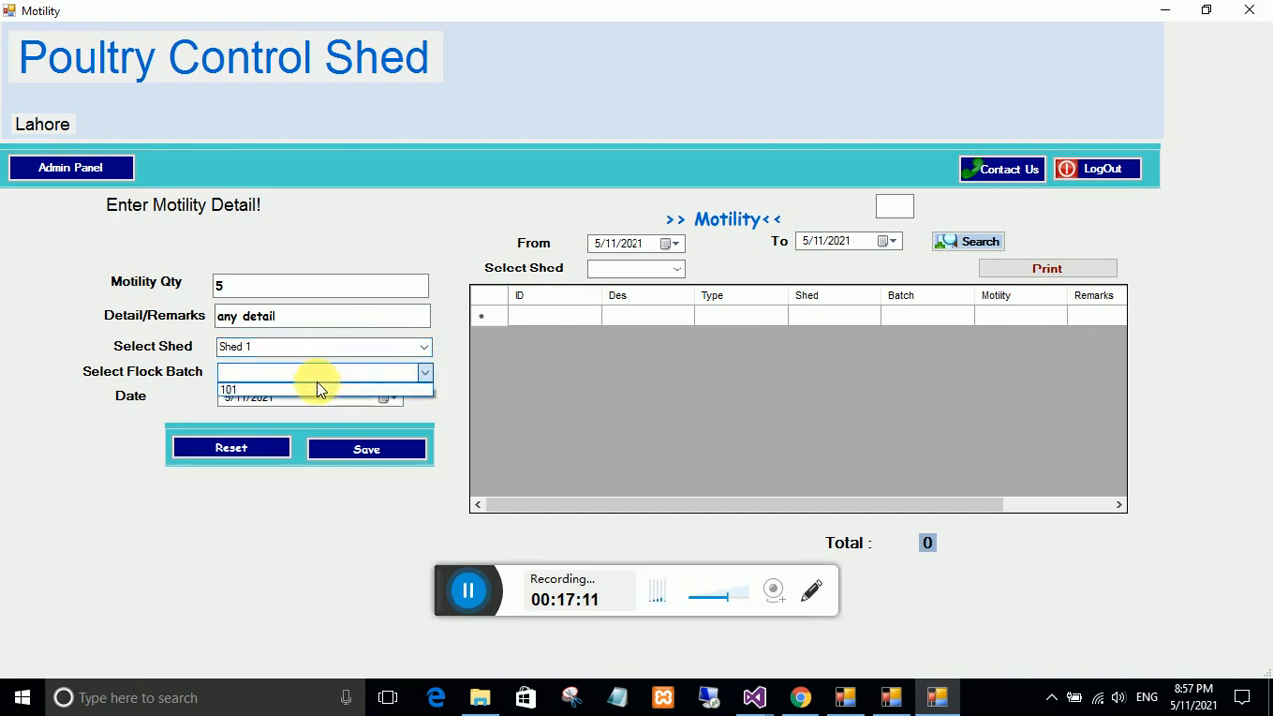
left_click(316, 386)
left_click(350, 447)
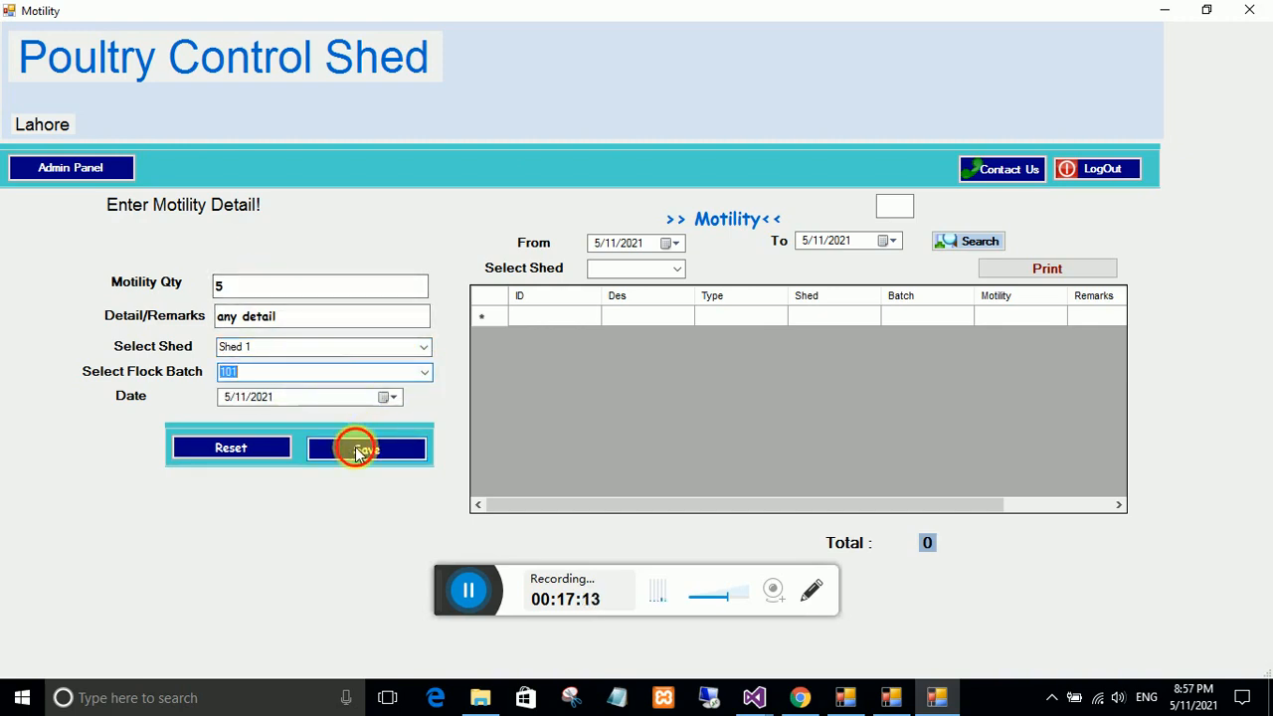
left_click(670, 413)
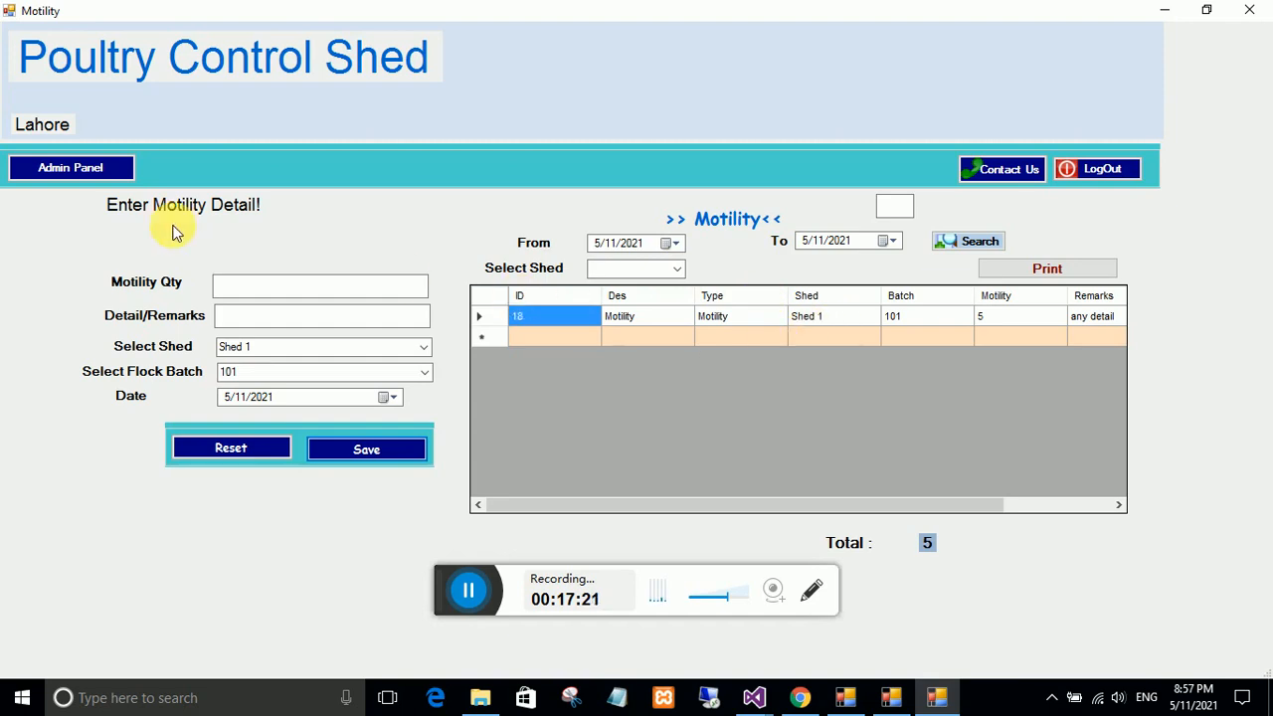
Check the motility in the batch wise flocks record and in the details of flock batch 101, ending at the admin panel.
left_click(55, 171)
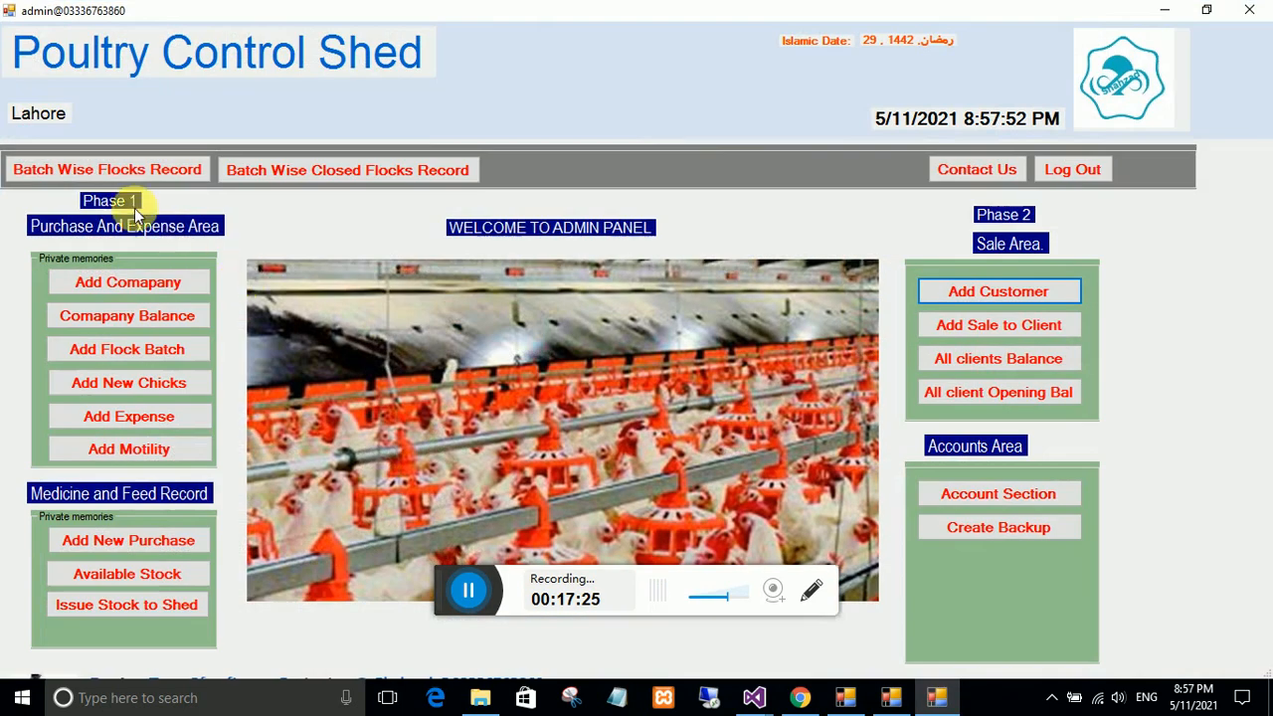
left_click(109, 177)
double_click(410, 269)
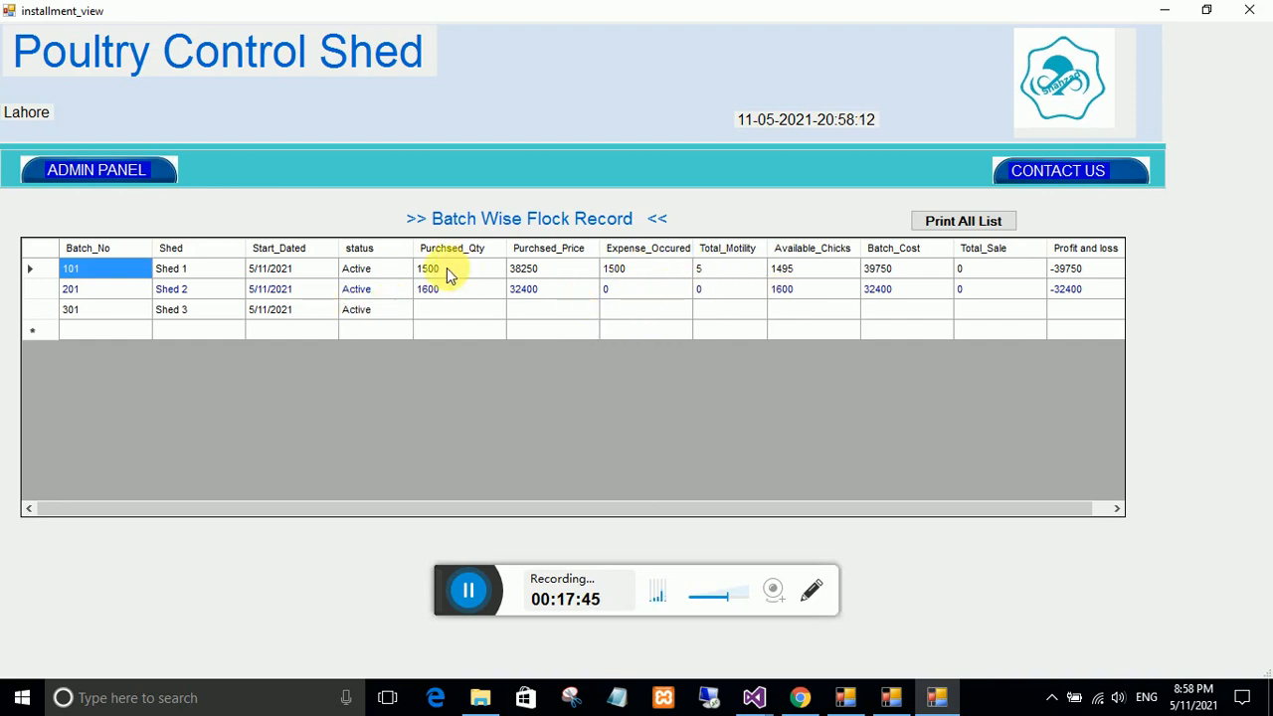
left_click(628, 278)
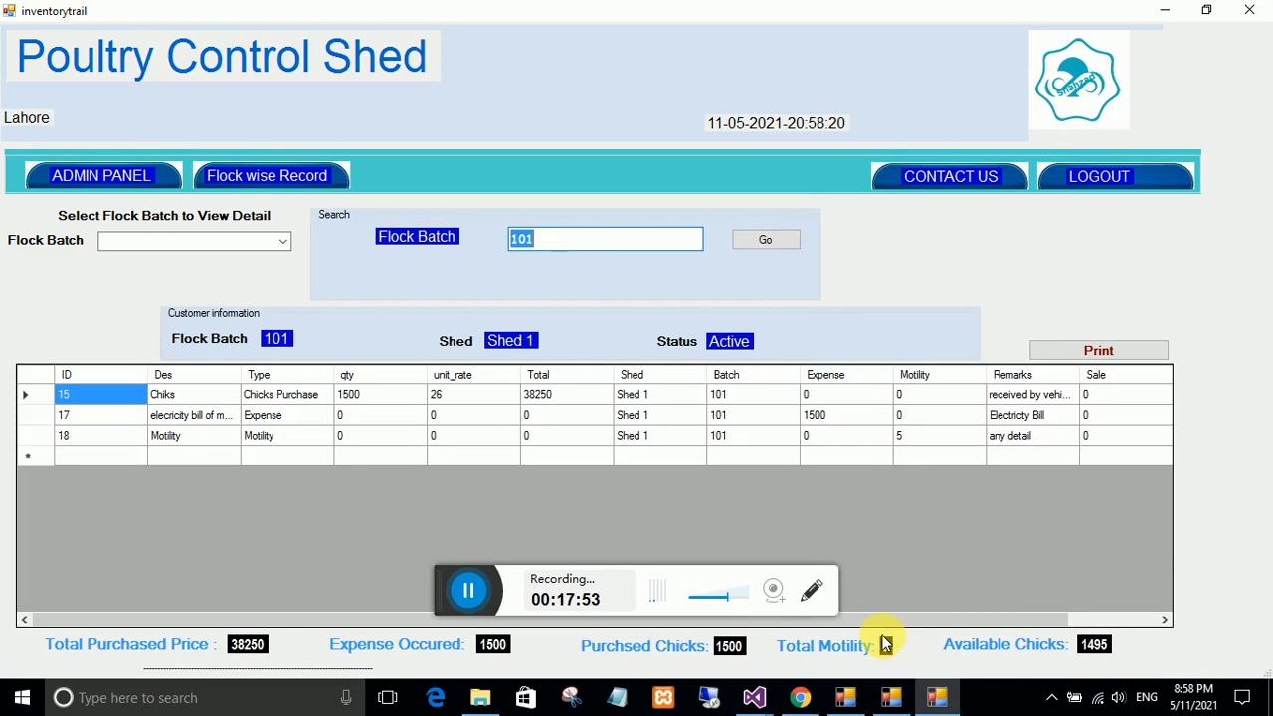
left_click(84, 179)
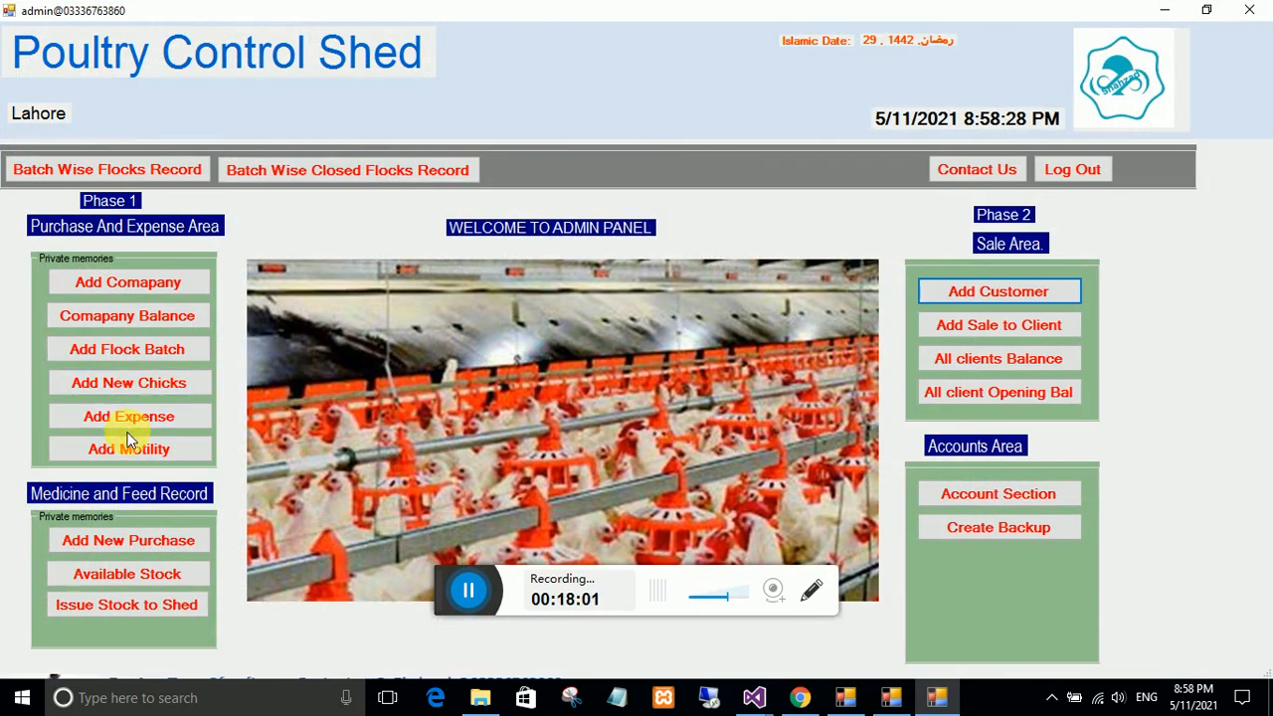
Review the saved motility list and its shed filter, and return to the admin panel.
left_click(128, 449)
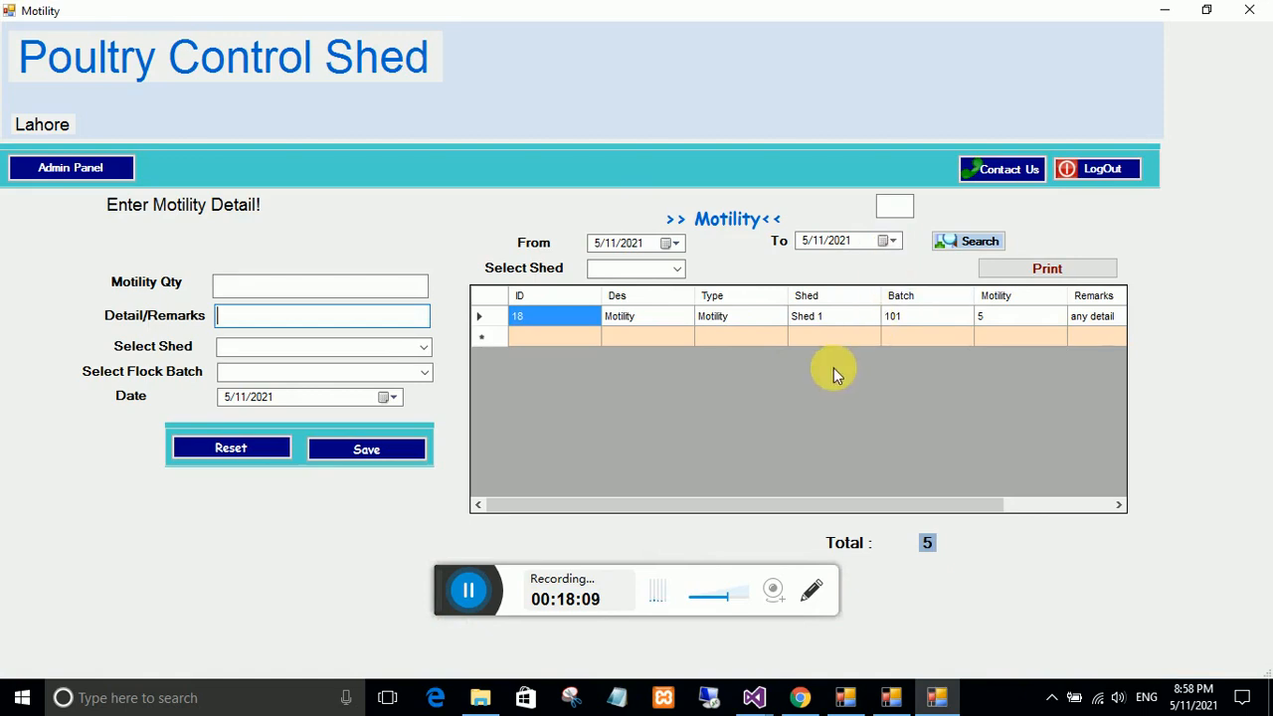
left_click(679, 272)
left_click(676, 271)
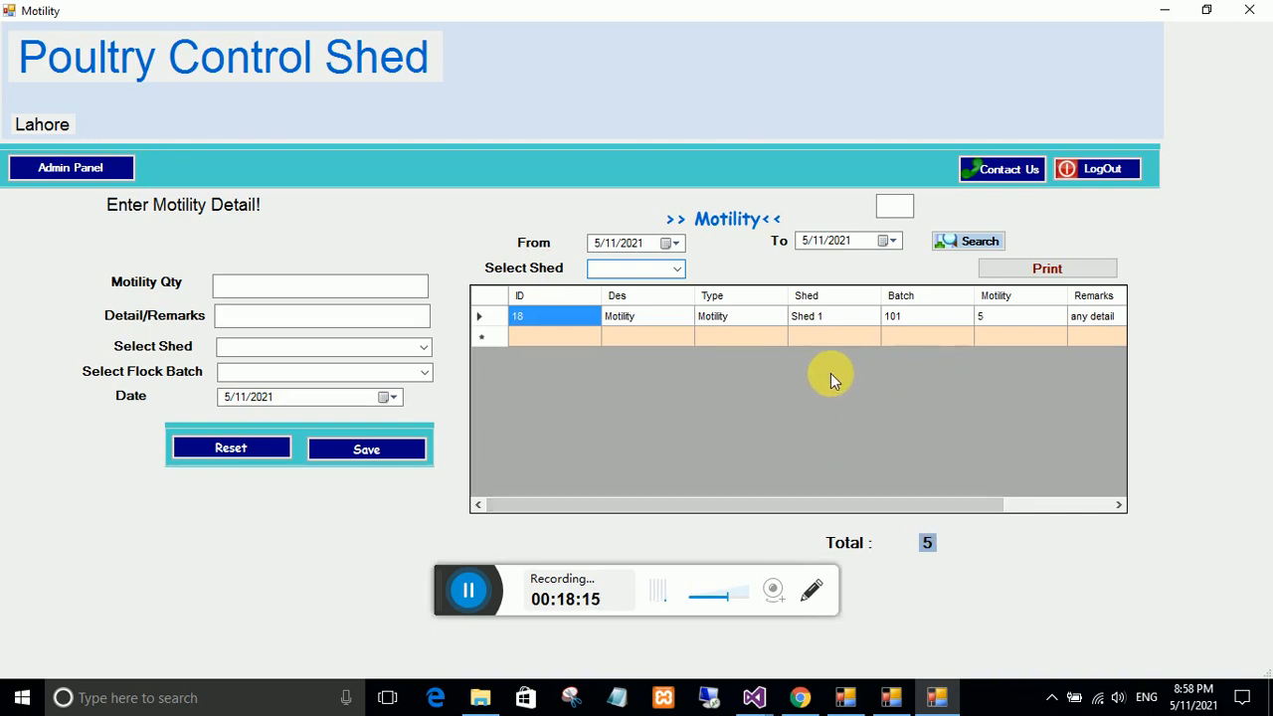
left_click(71, 168)
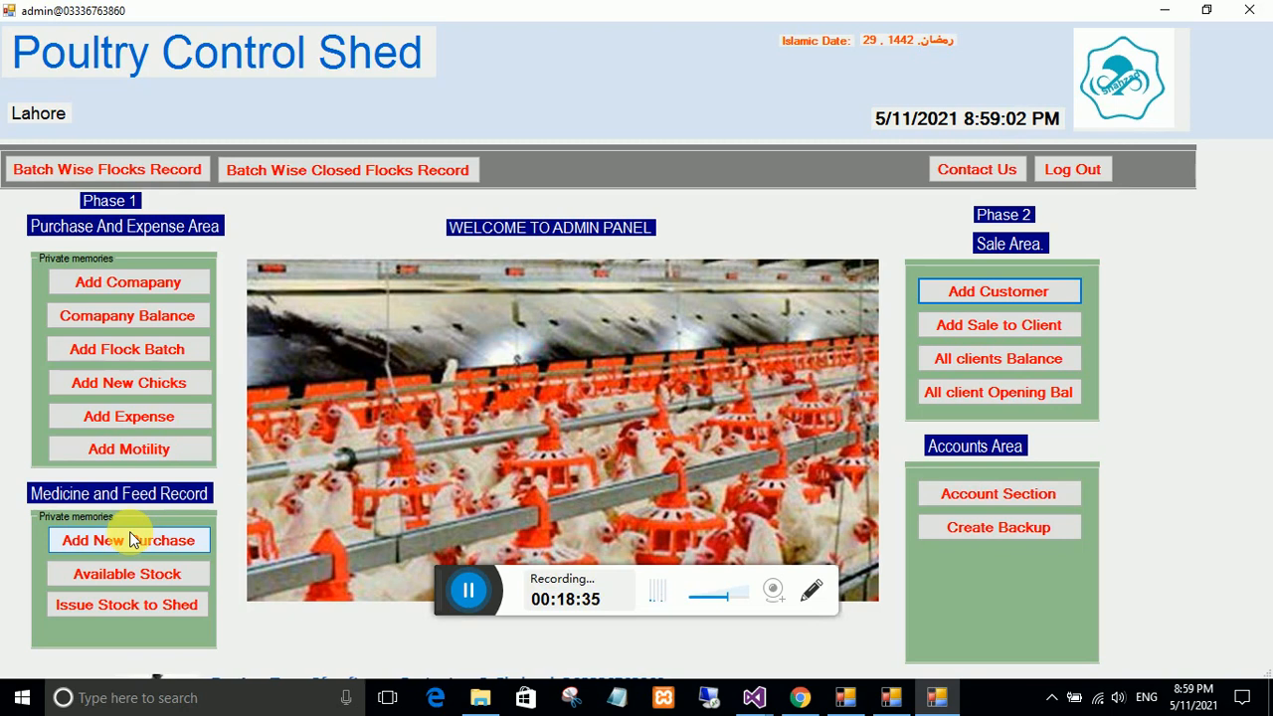
Add a new stock product named "lora" with the product type Medicine to the product database.
left_click(129, 571)
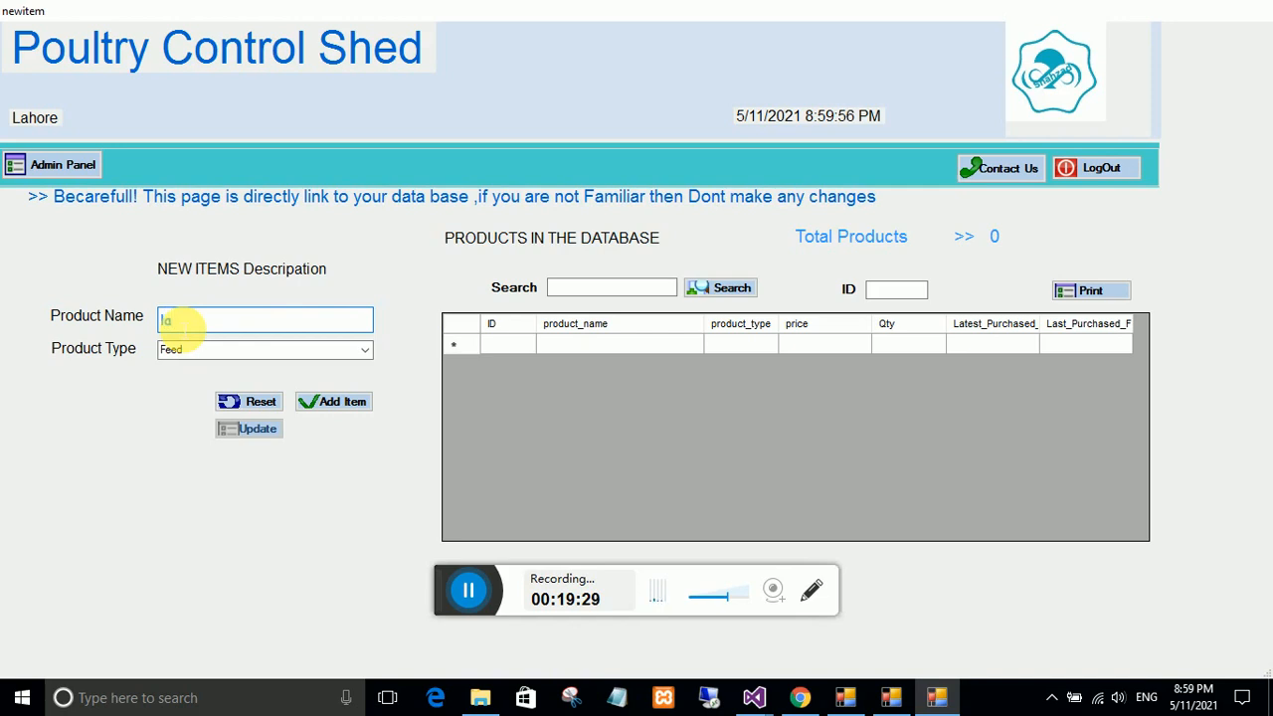
type("pro")
key("BackSpace")
key("BackSpace")
key("BackSpace")
type("lora")
left_click(364, 350)
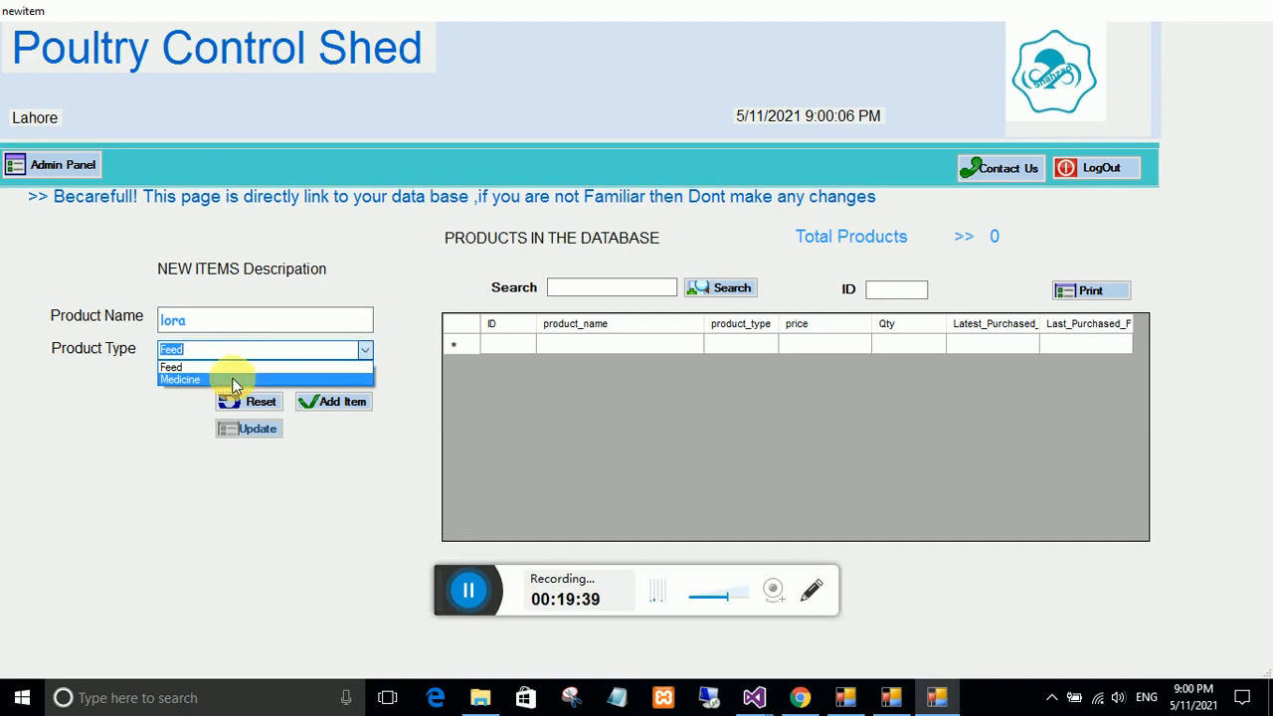
left_click(233, 380)
left_click(328, 402)
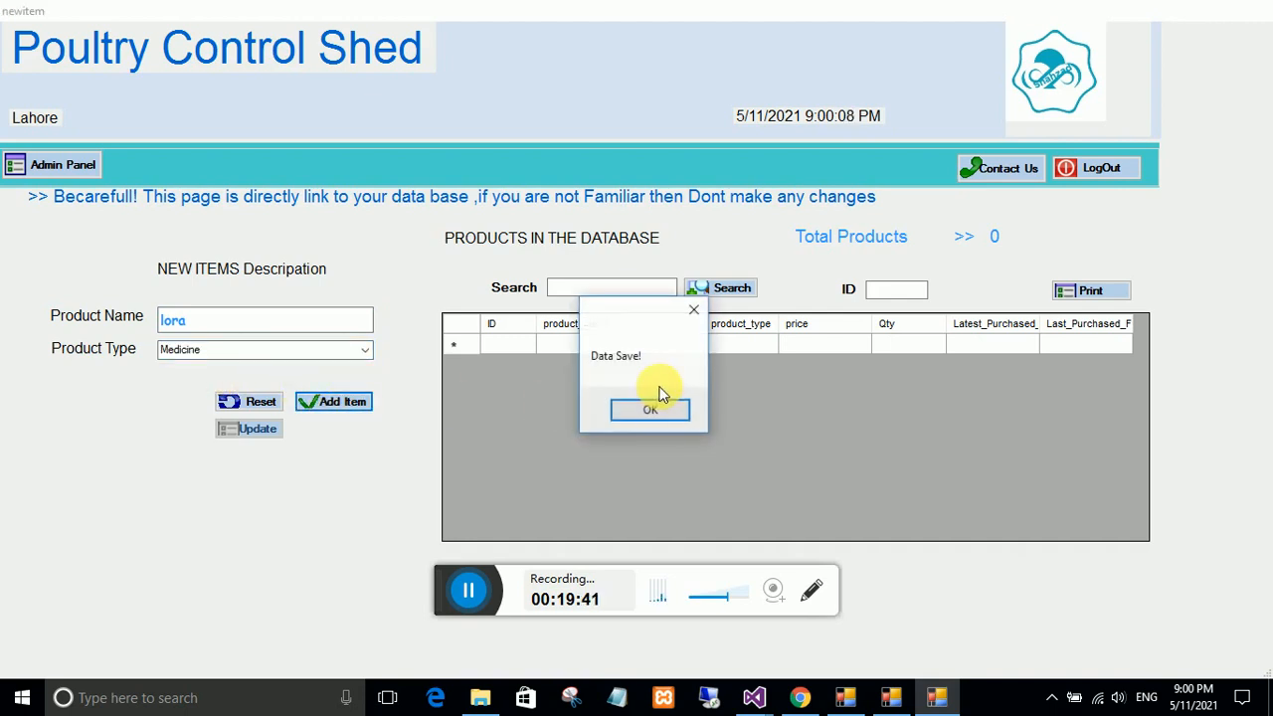
left_click(648, 411)
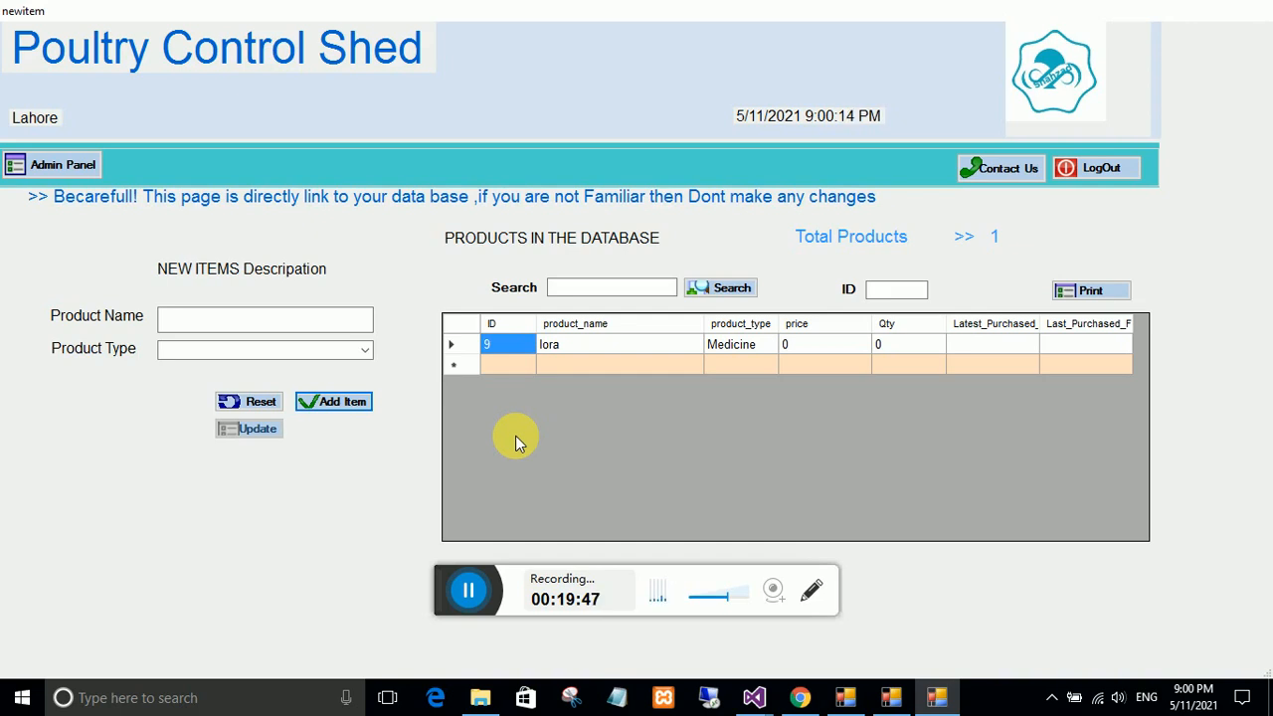
Add another product named "feed bag" with the product type Feed to the product database.
left_click(256, 327)
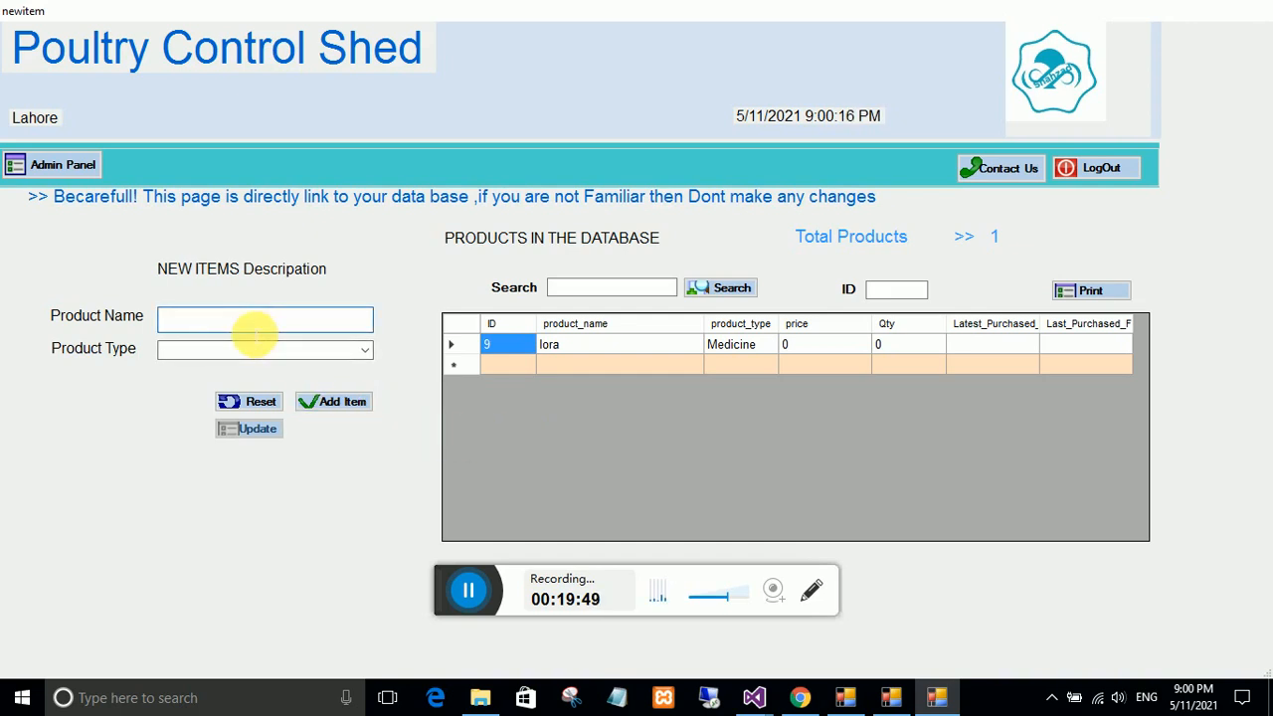
type("feed bag")
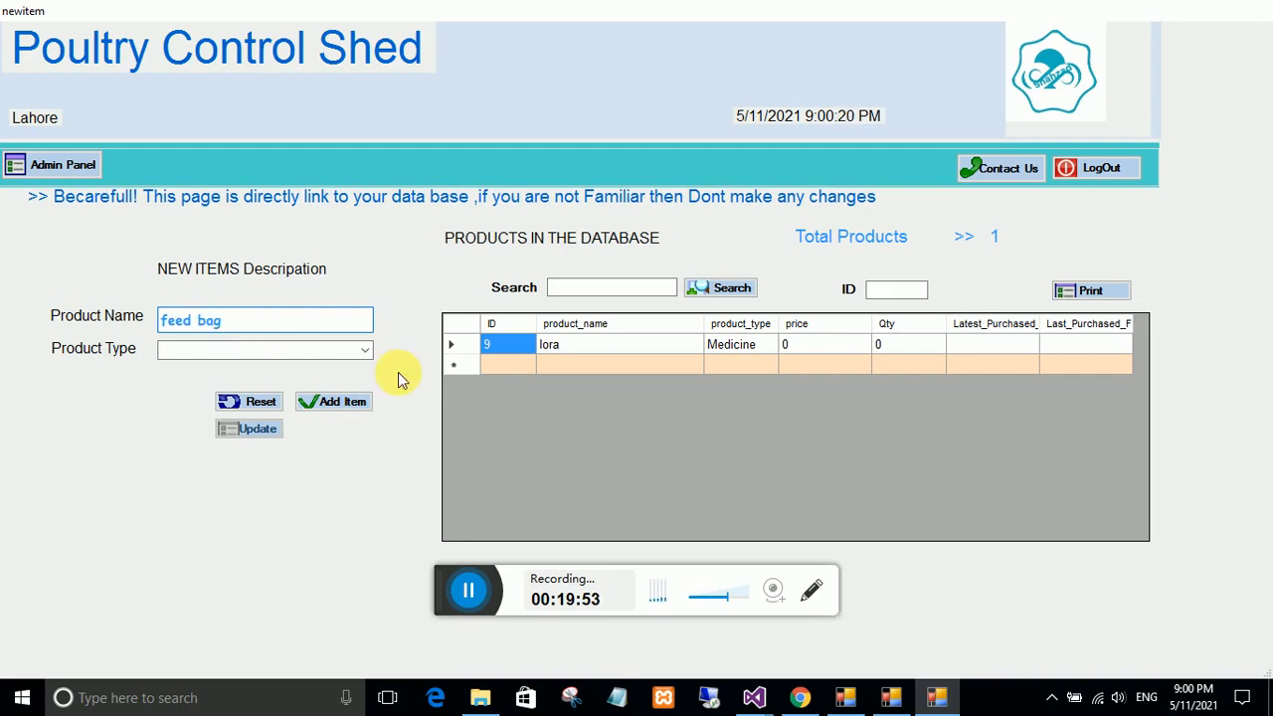
left_click(365, 354)
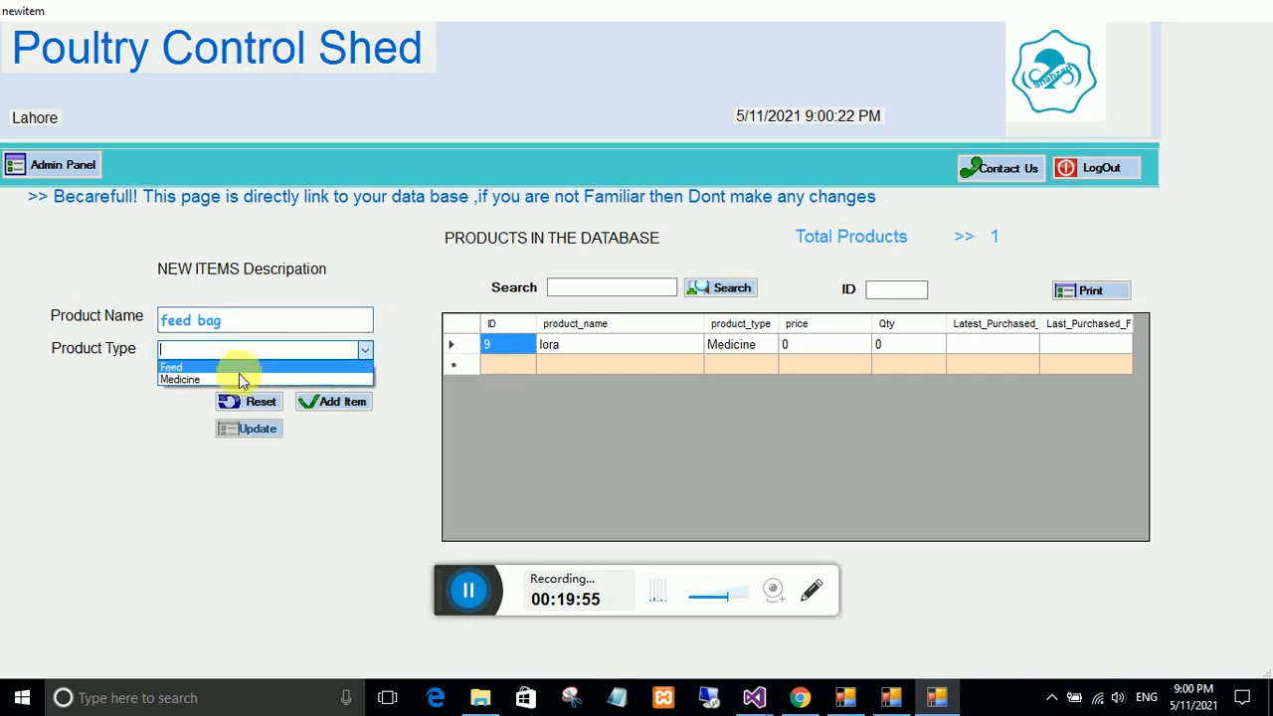
left_click(208, 378)
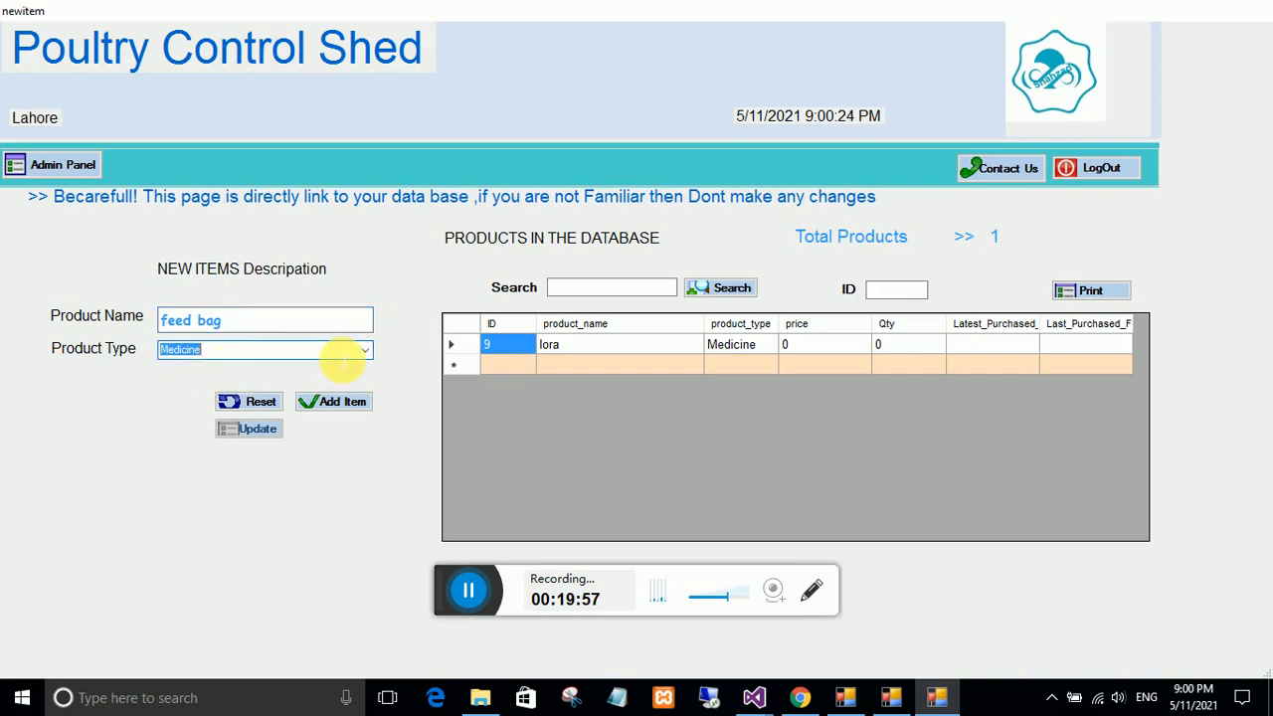
left_click(363, 350)
left_click(178, 365)
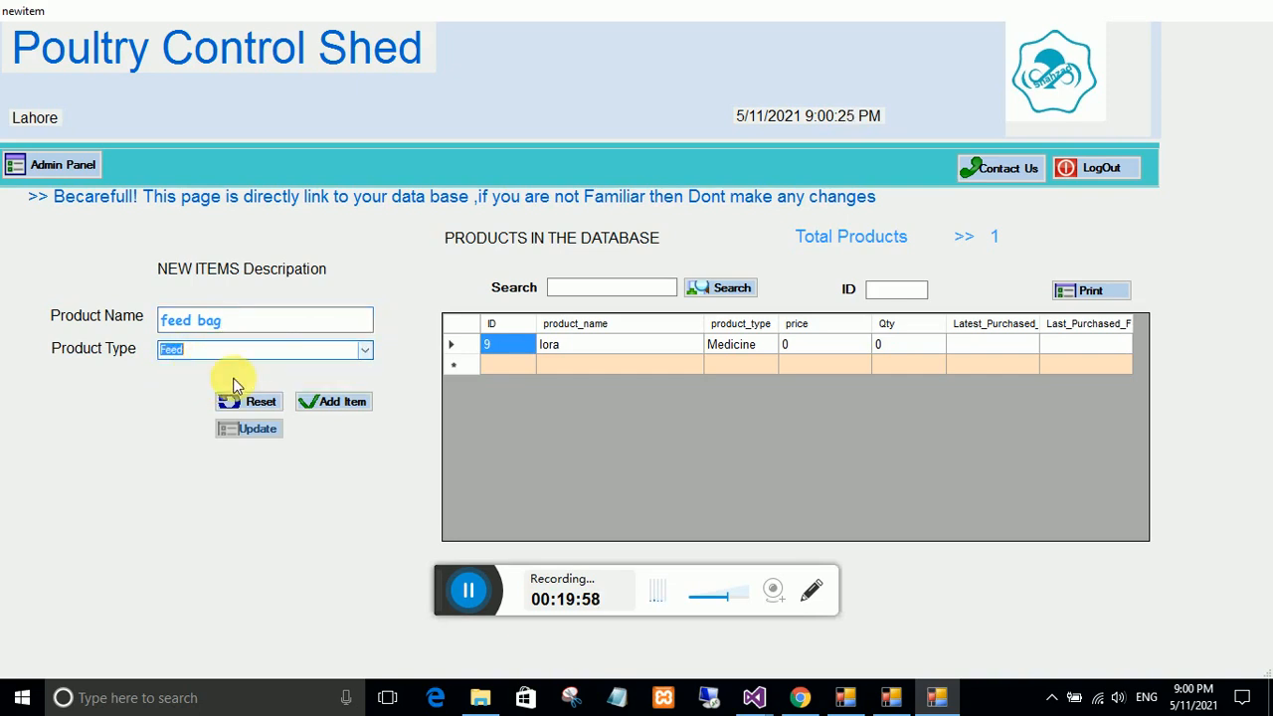
left_click(326, 402)
left_click(649, 411)
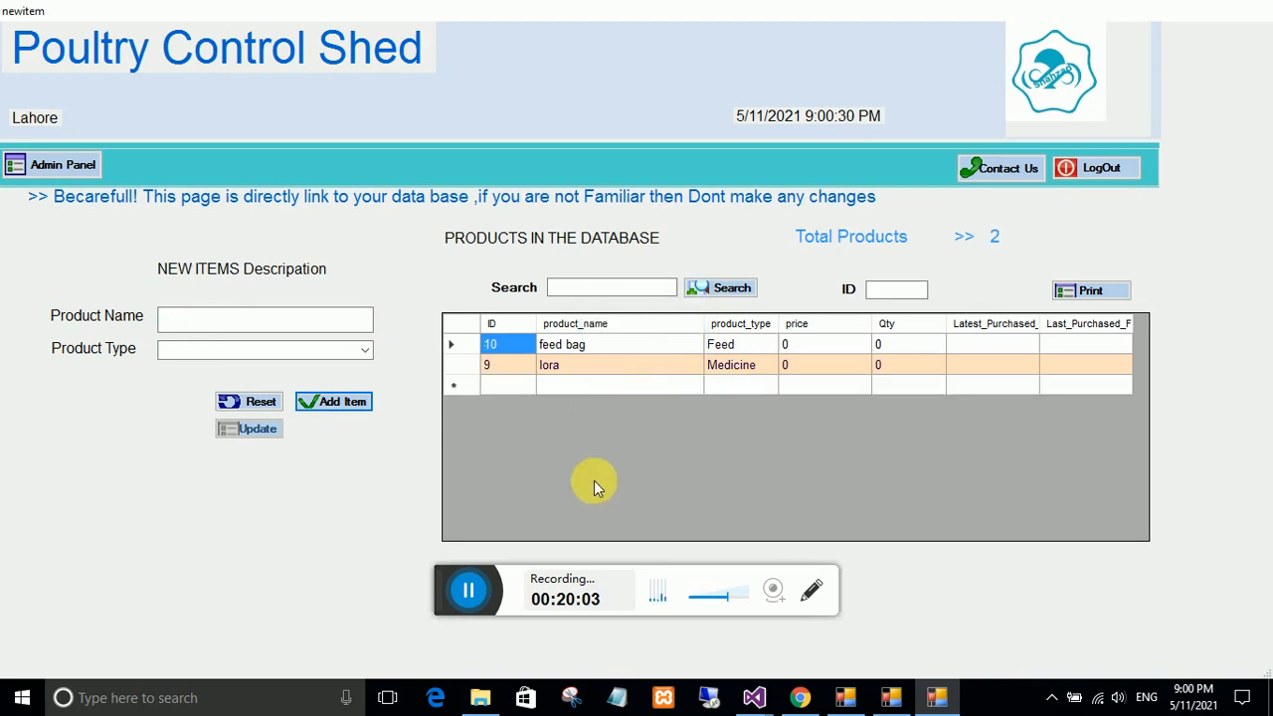
Start a new medicine and feed purchase from the admin panel with "feed and co" as the company.
left_click(79, 169)
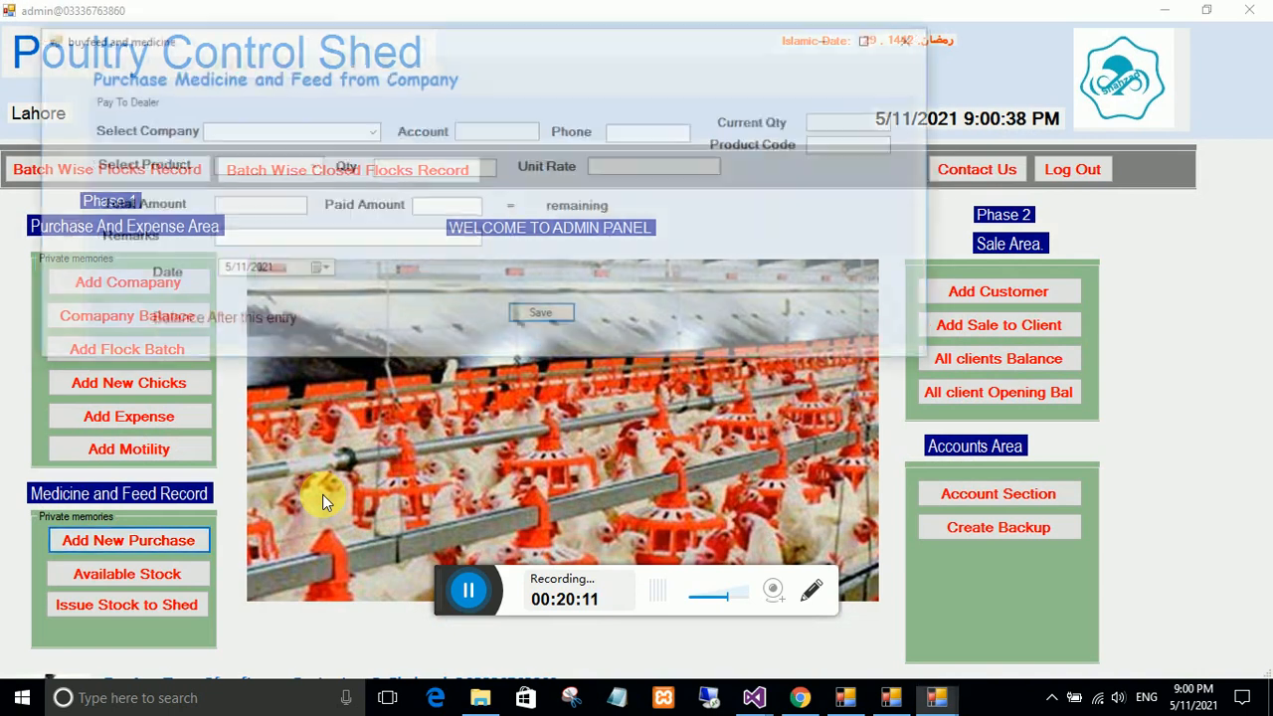
left_click(367, 135)
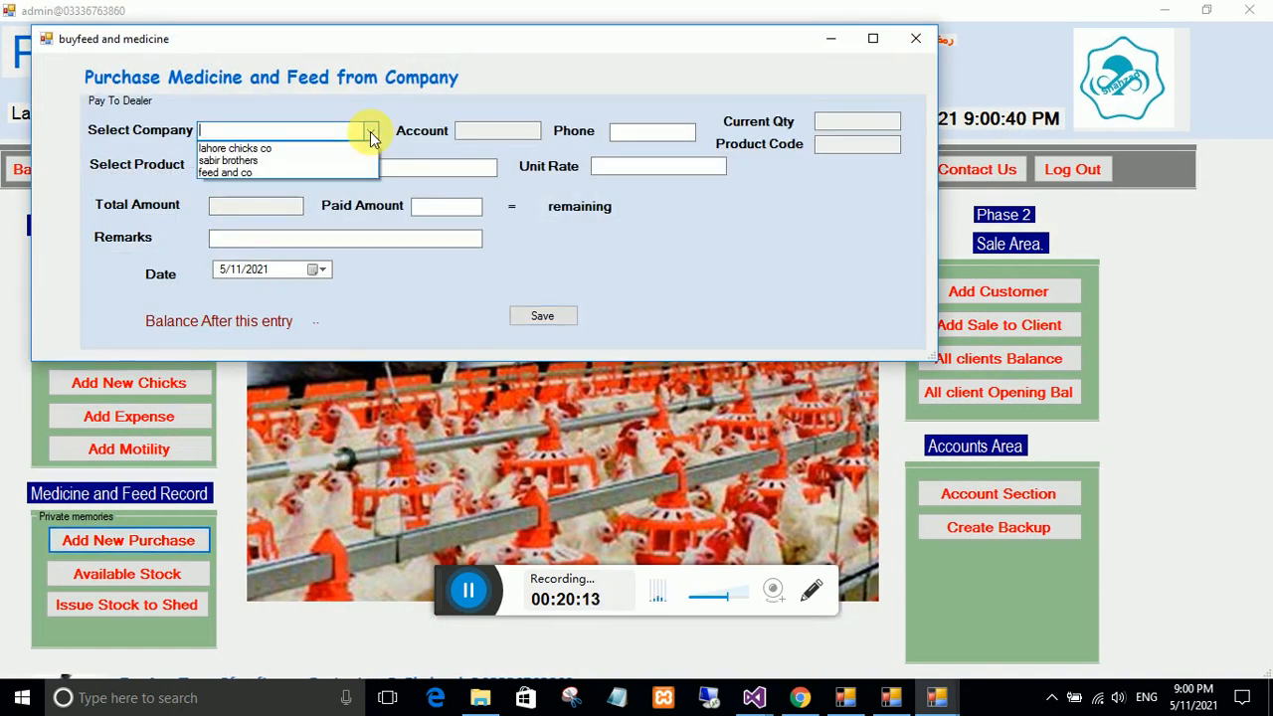
left_click(256, 173)
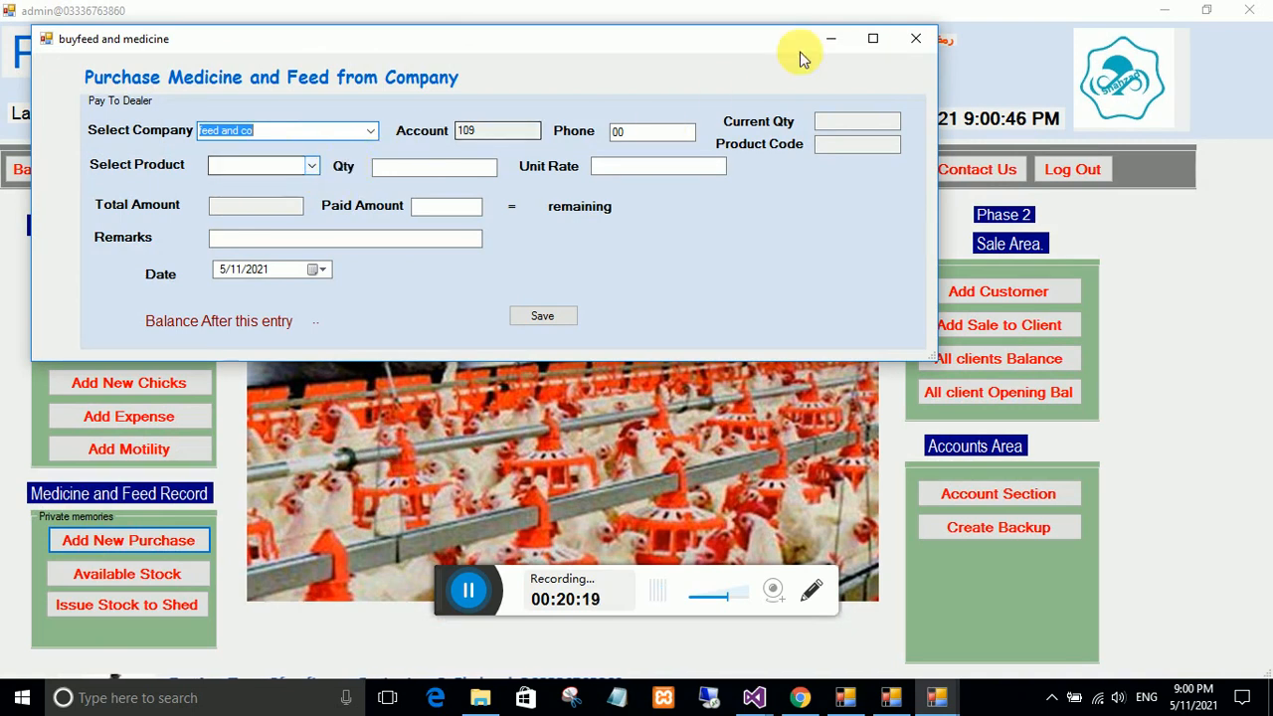
left_click(831, 41)
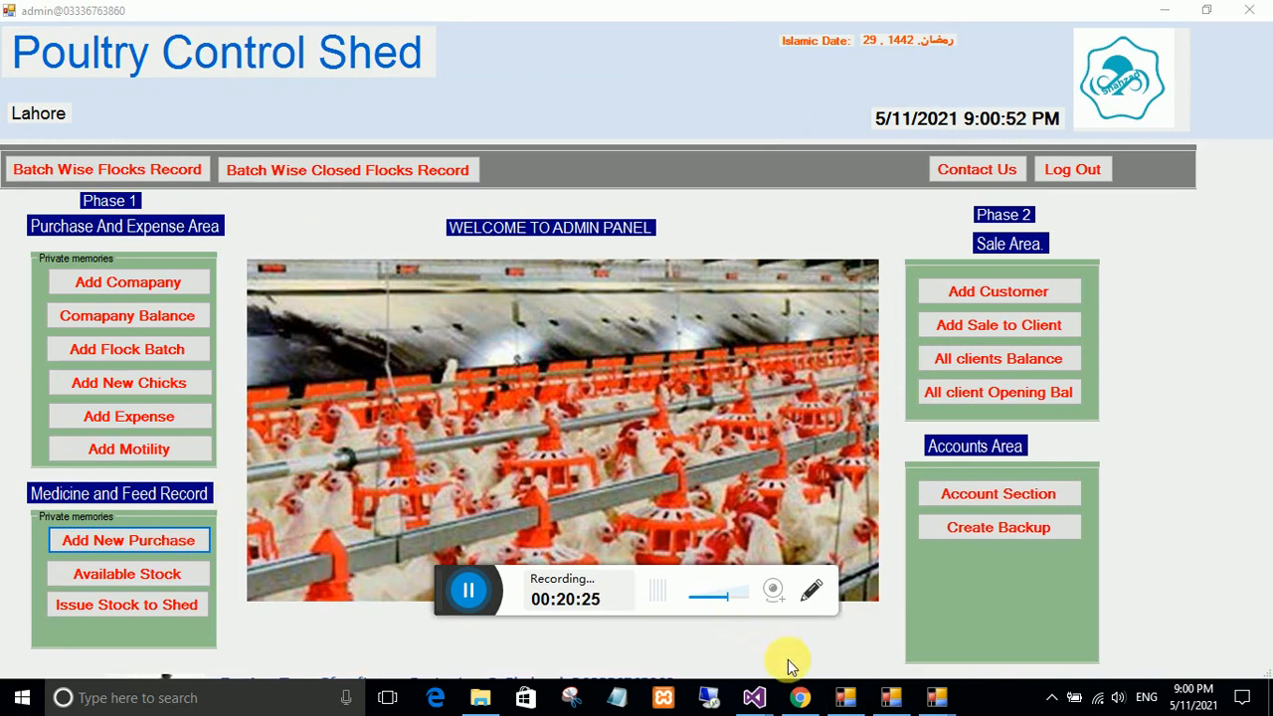
left_click(891, 700)
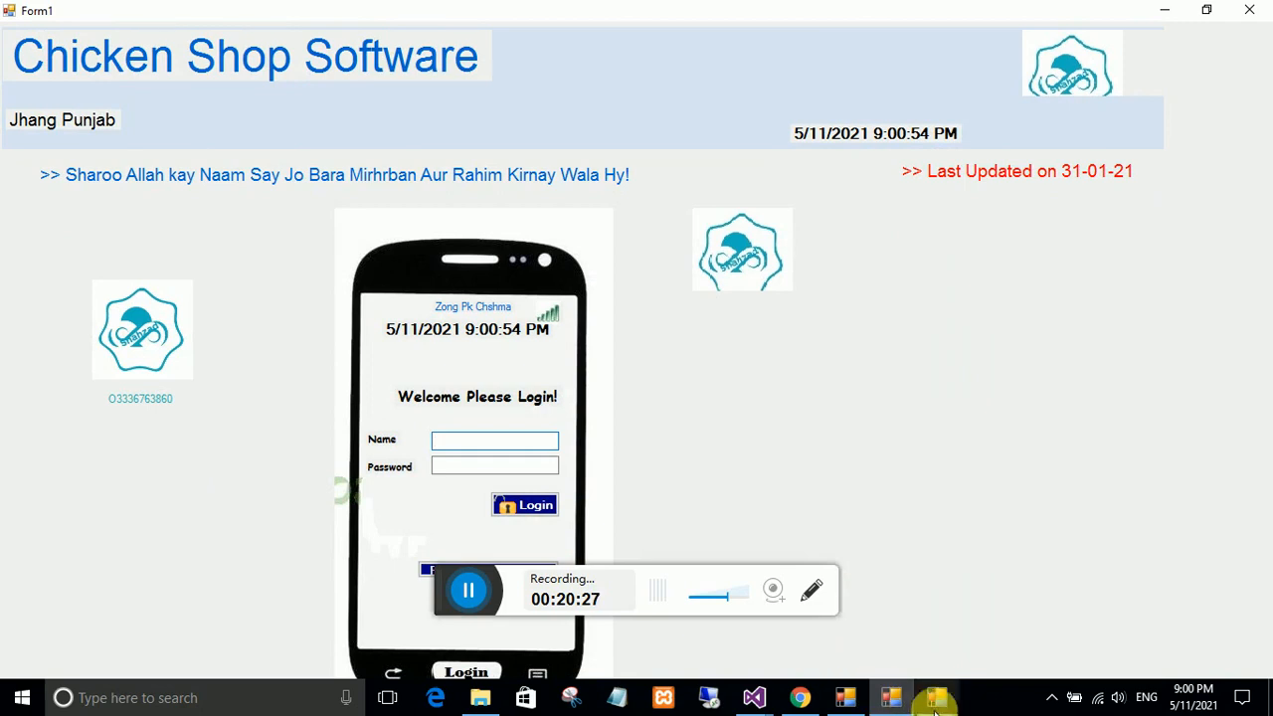
mouse_move(945, 708)
left_click(988, 567)
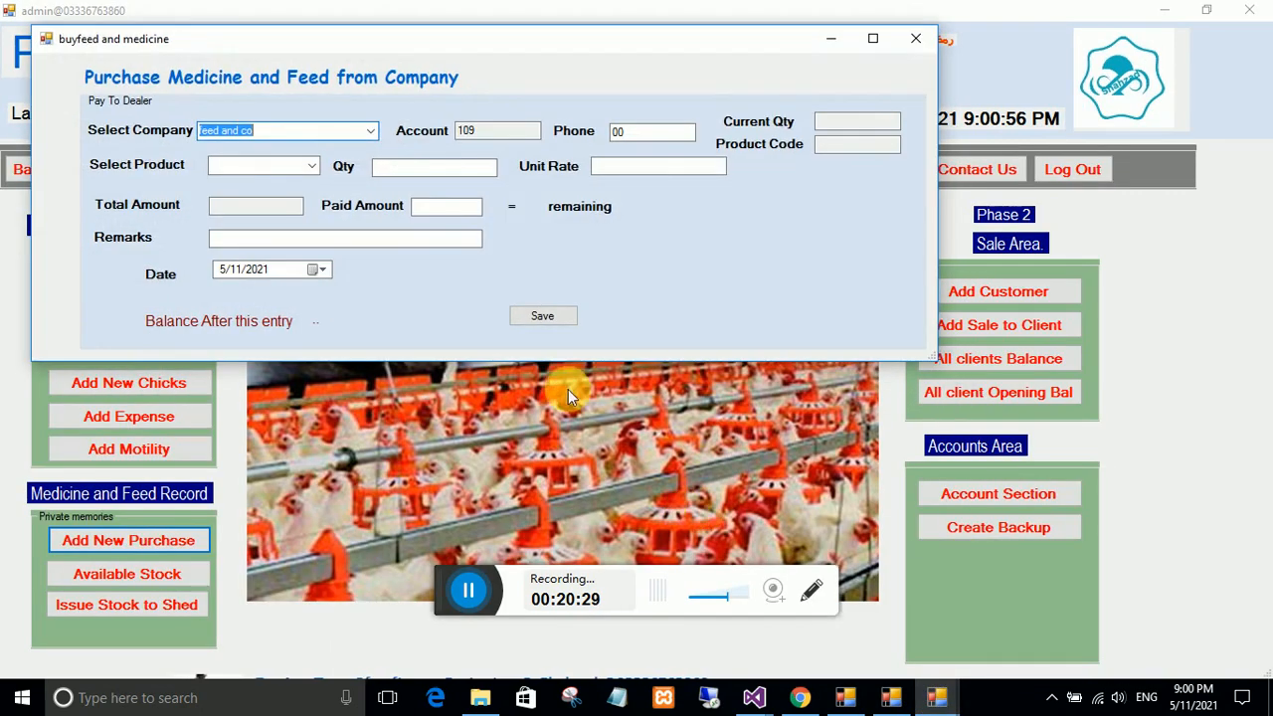
Choose "feed bag" as the purchased product, with a quantity of 100 and a unit rate of 1250.
left_click(310, 169)
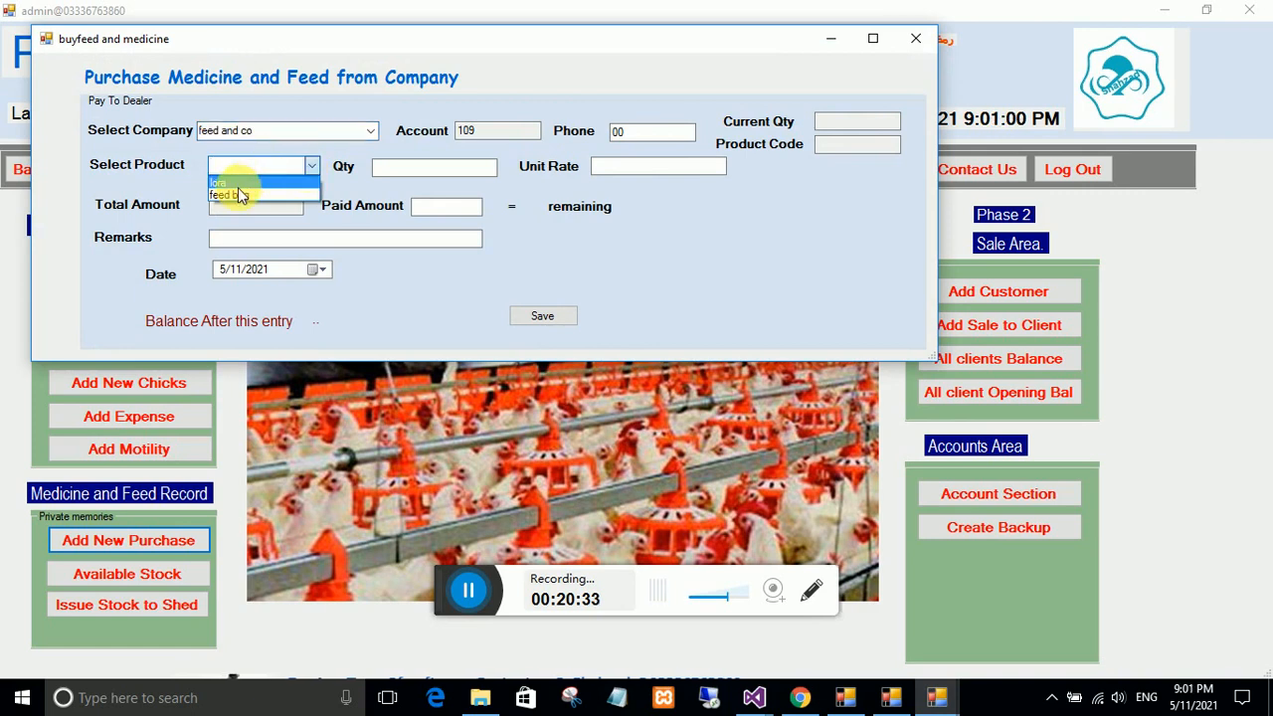
left_click(238, 196)
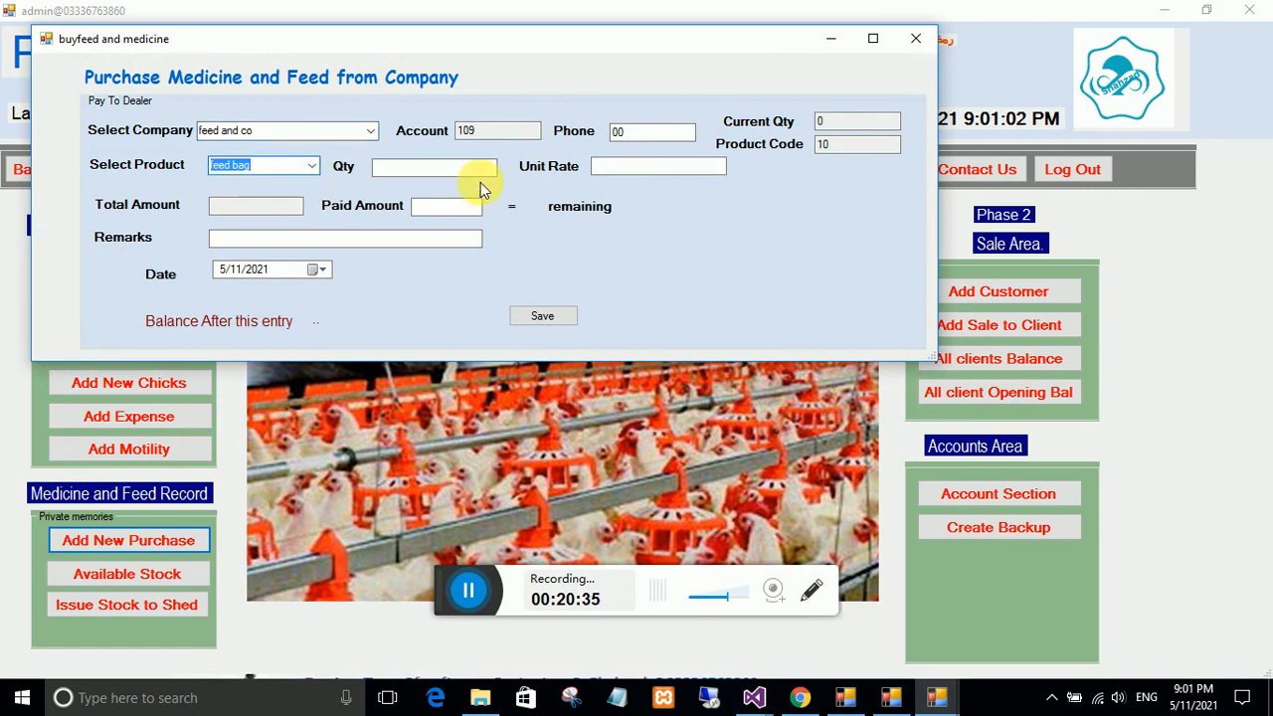
left_click(428, 174)
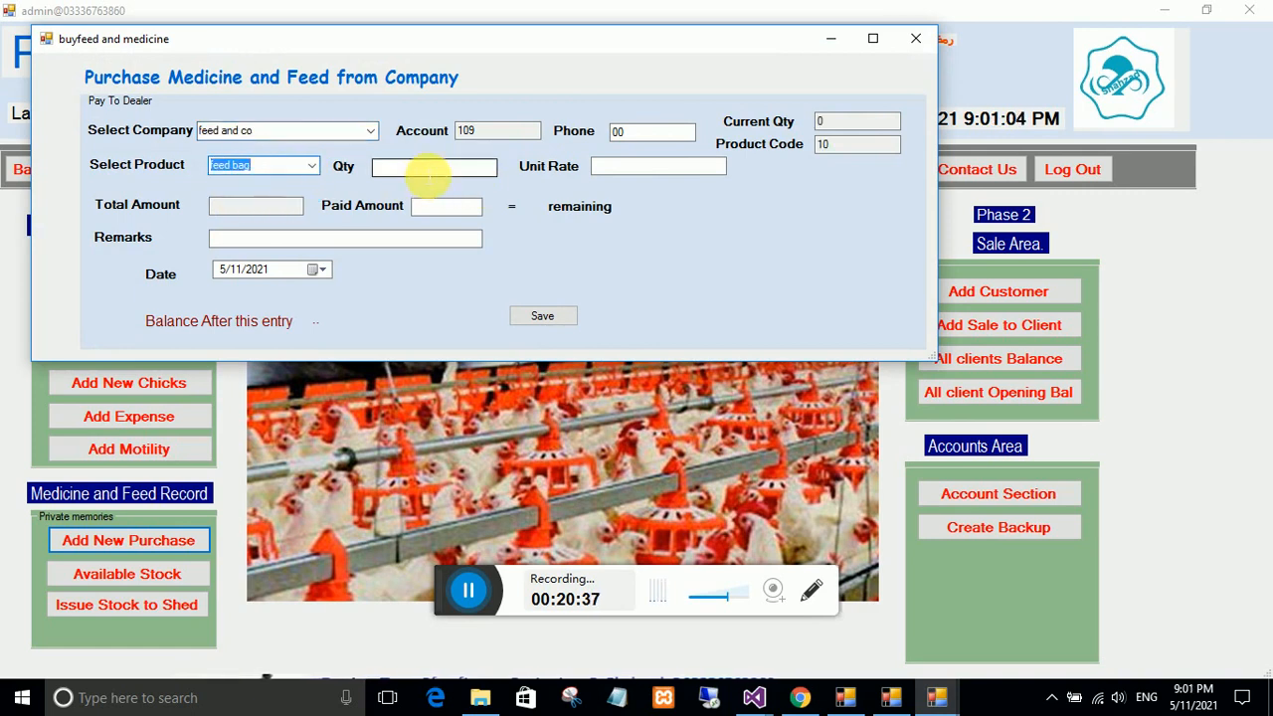
type("1000")
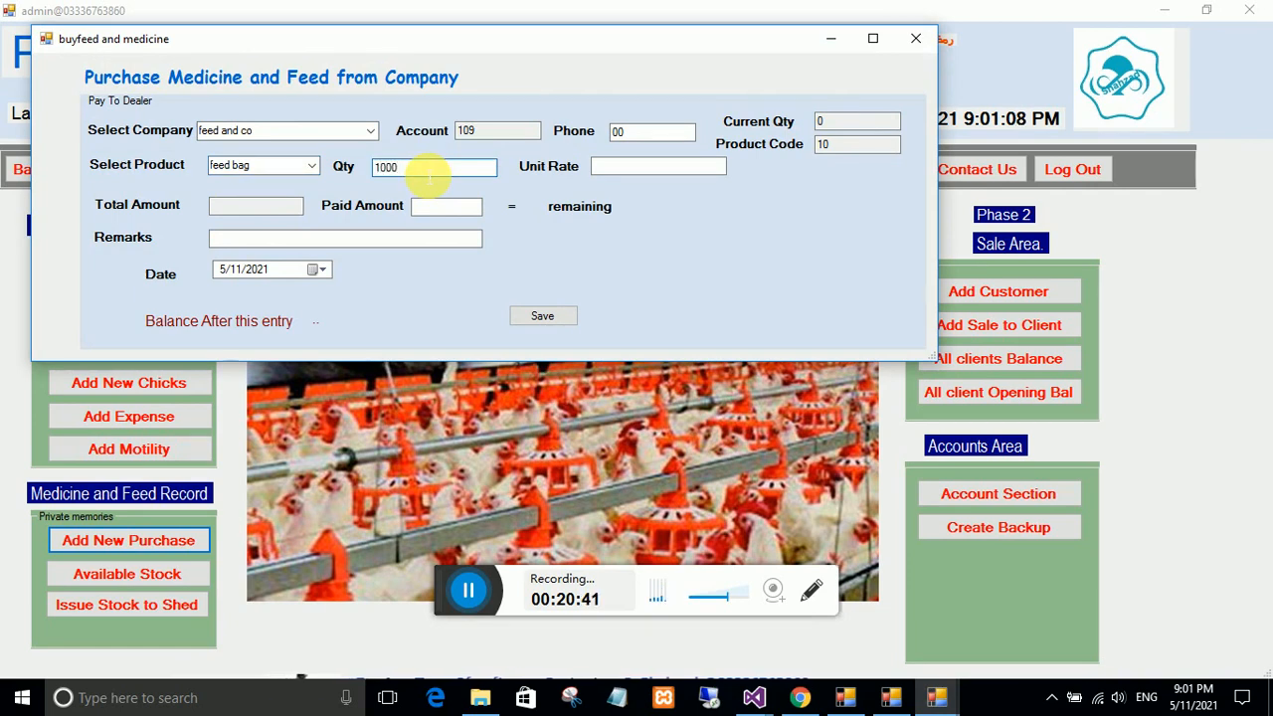
left_click(605, 167)
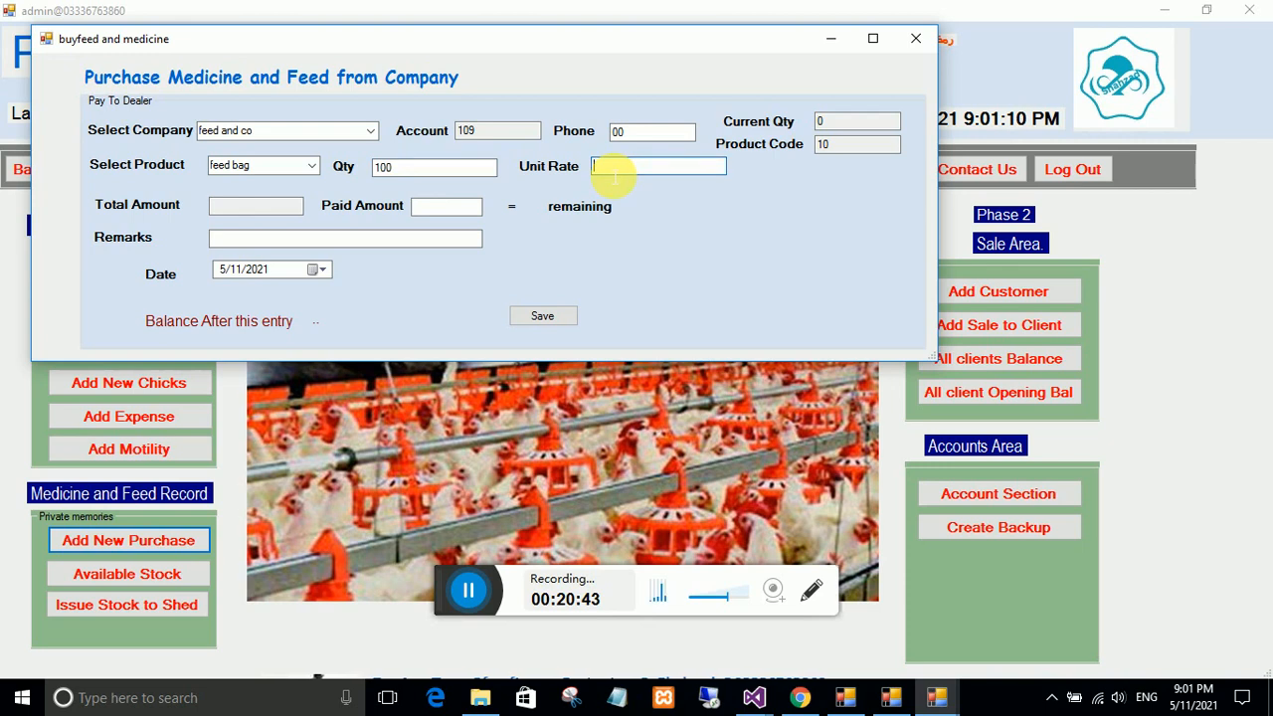
type("1250")
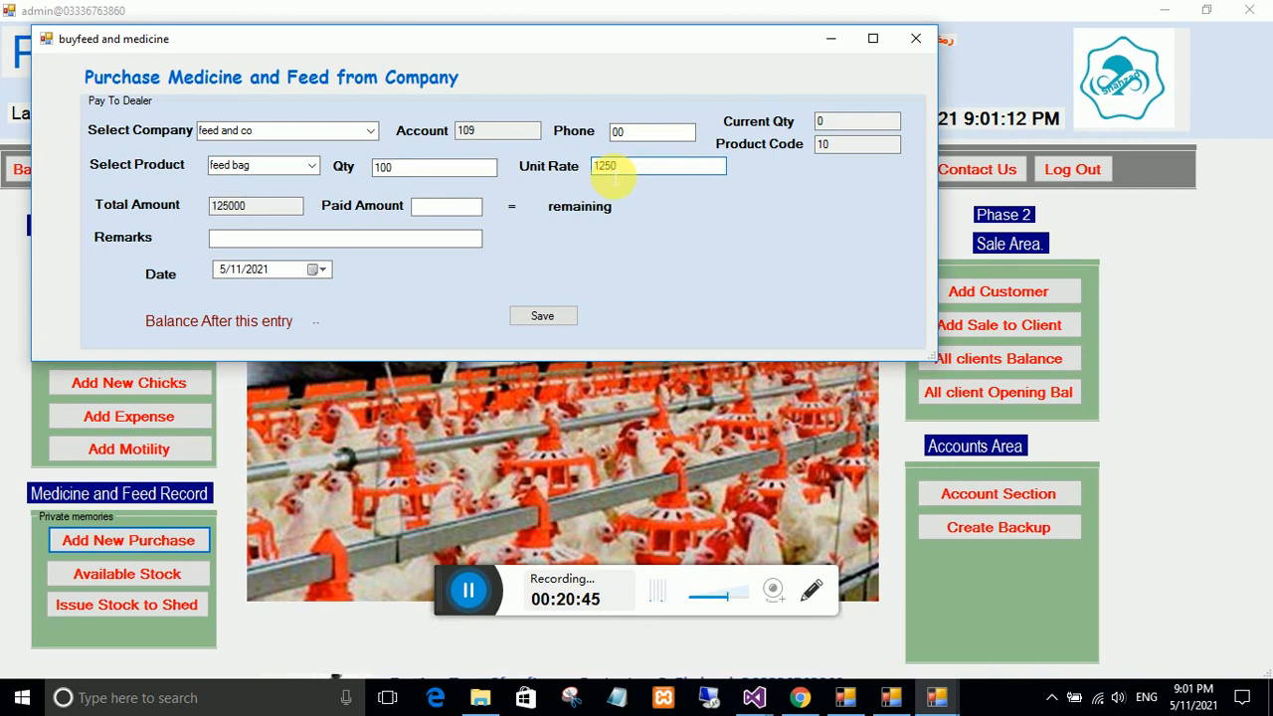
Enter a paid amount of 15000 and the remark "ok", and save the feed bag purchase.
left_click(422, 208)
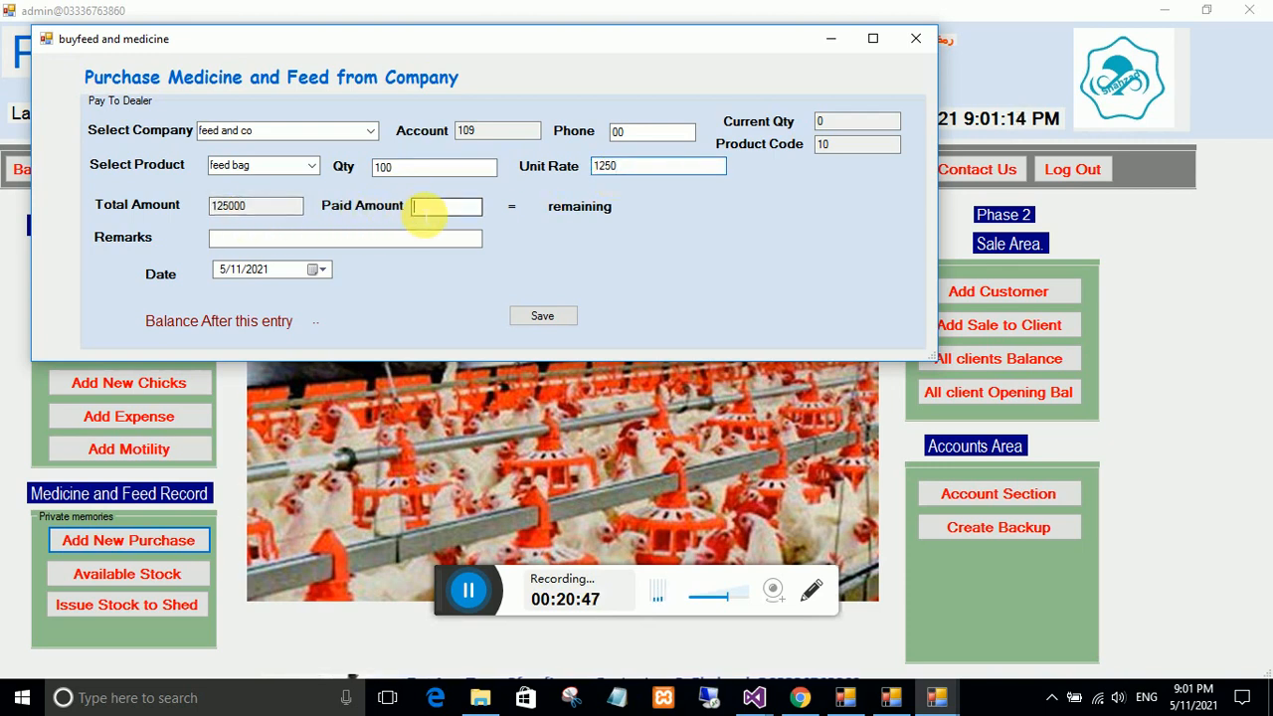
type("1500")
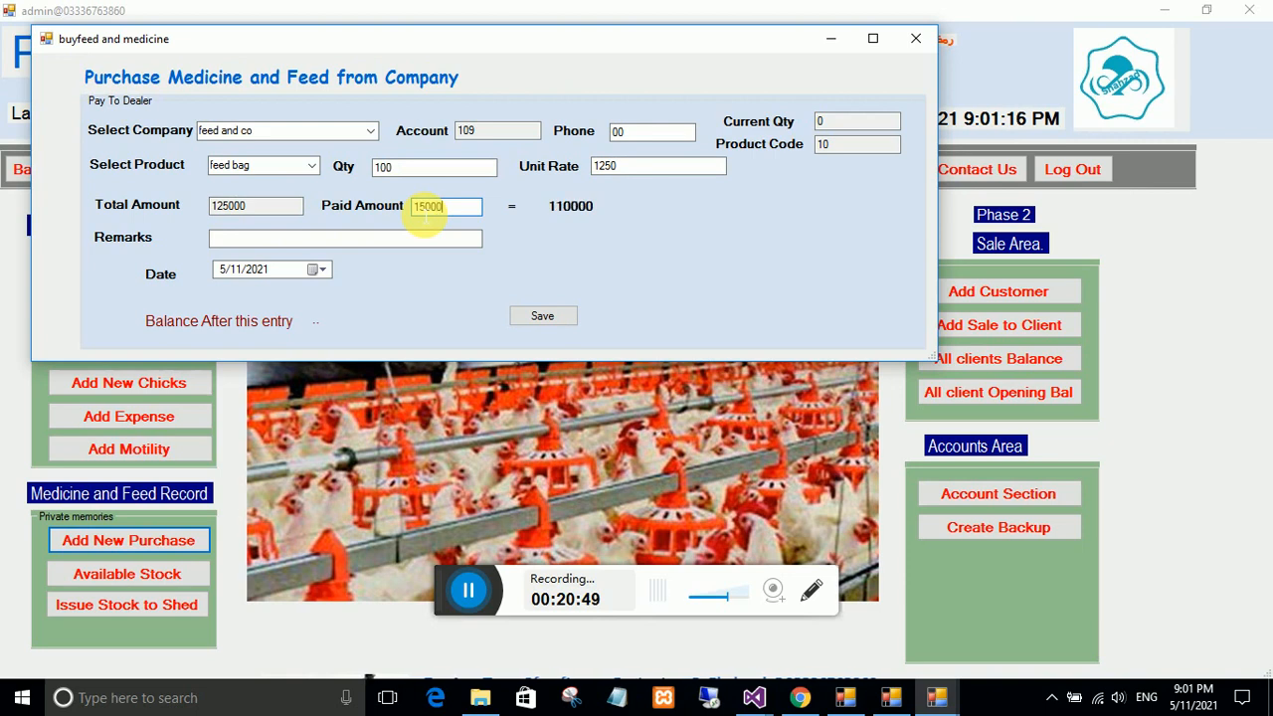
type("0")
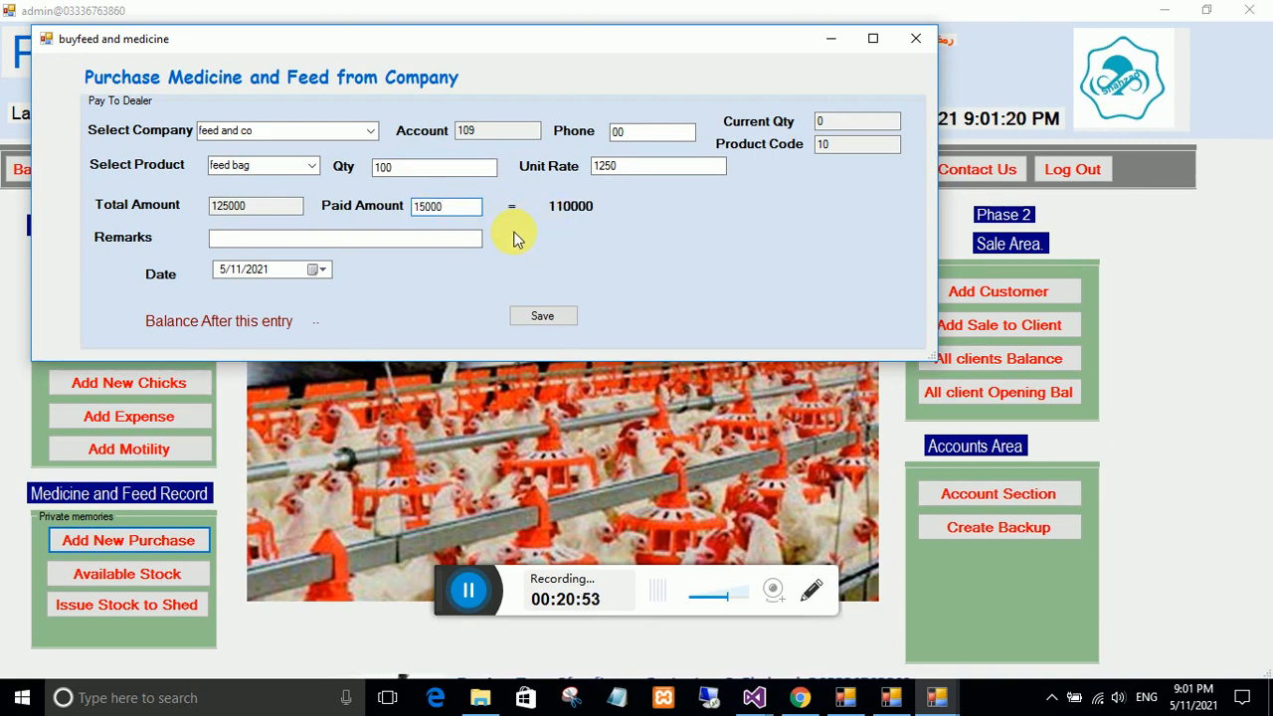
left_click(328, 244)
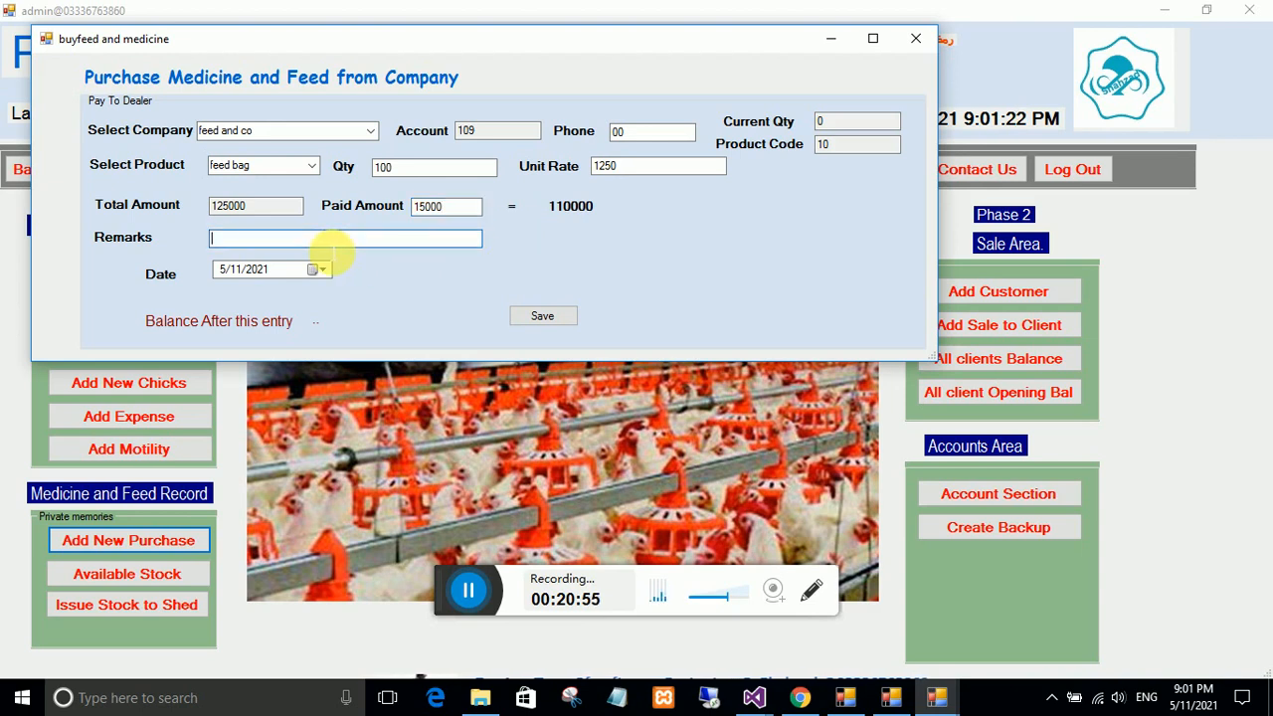
type("ok")
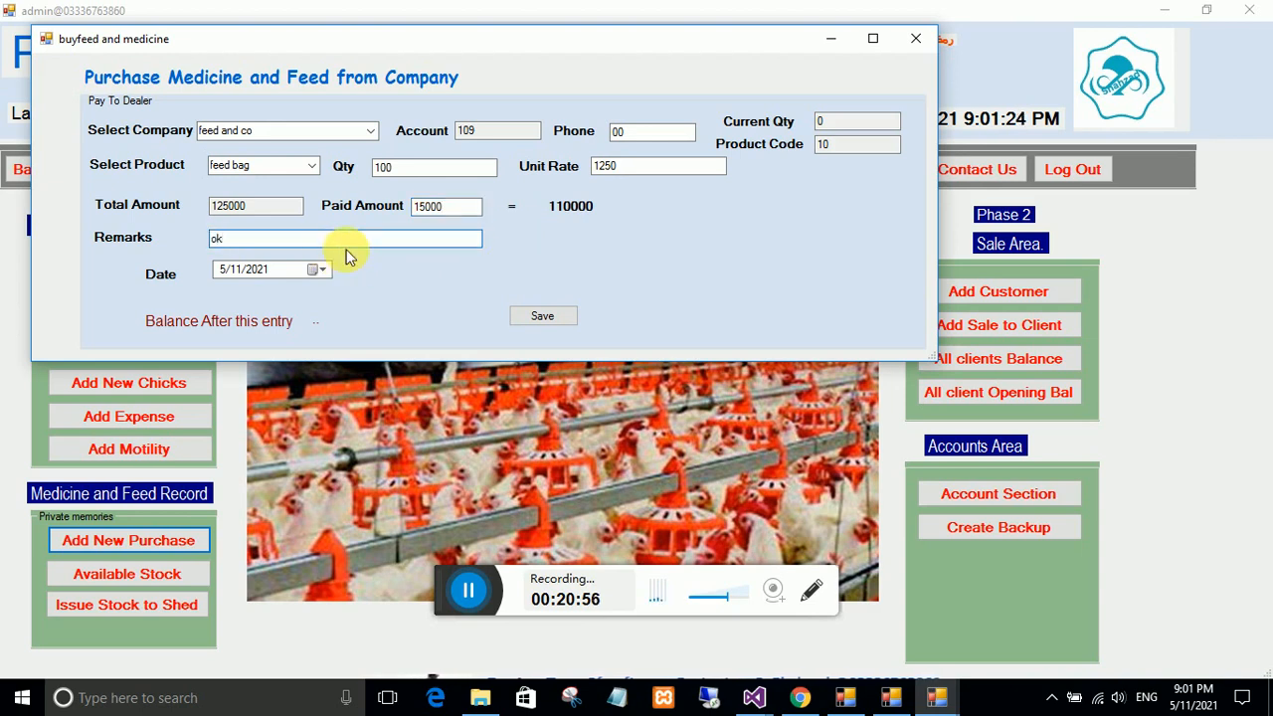
left_click(542, 316)
left_click(633, 407)
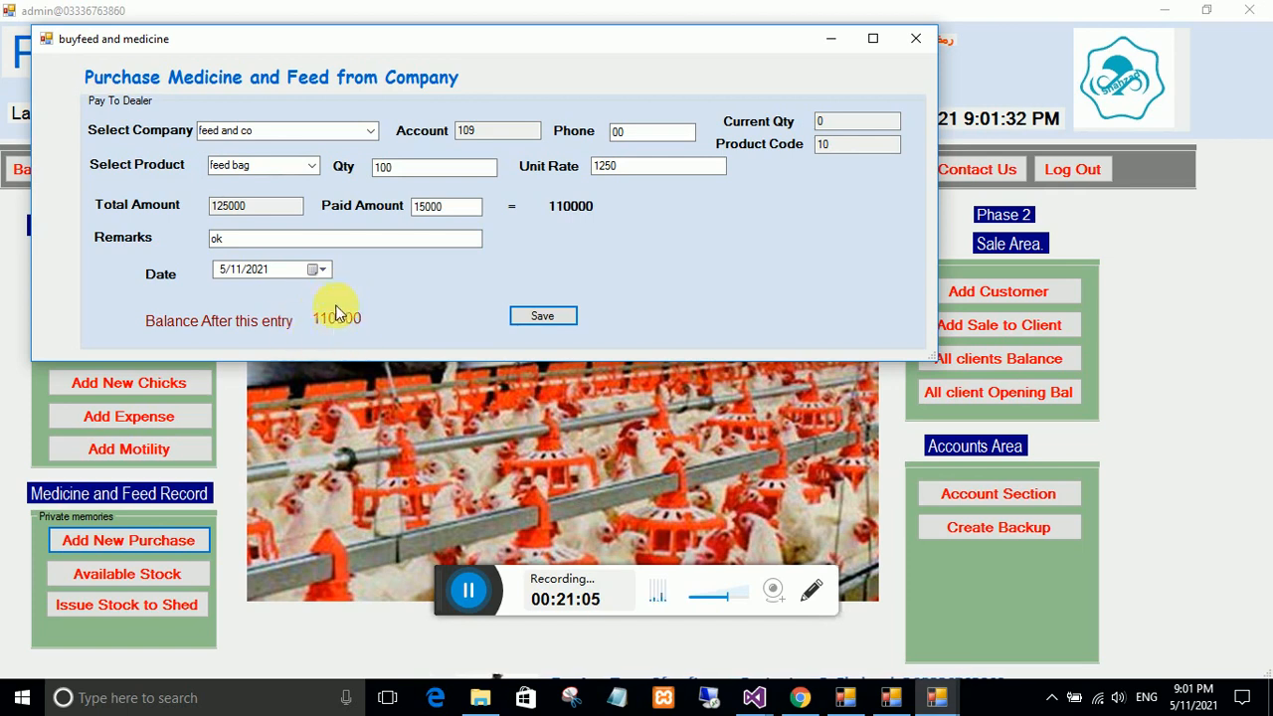
Check the feed bag purchase in the available stock list and return to the admin panel.
left_click(916, 37)
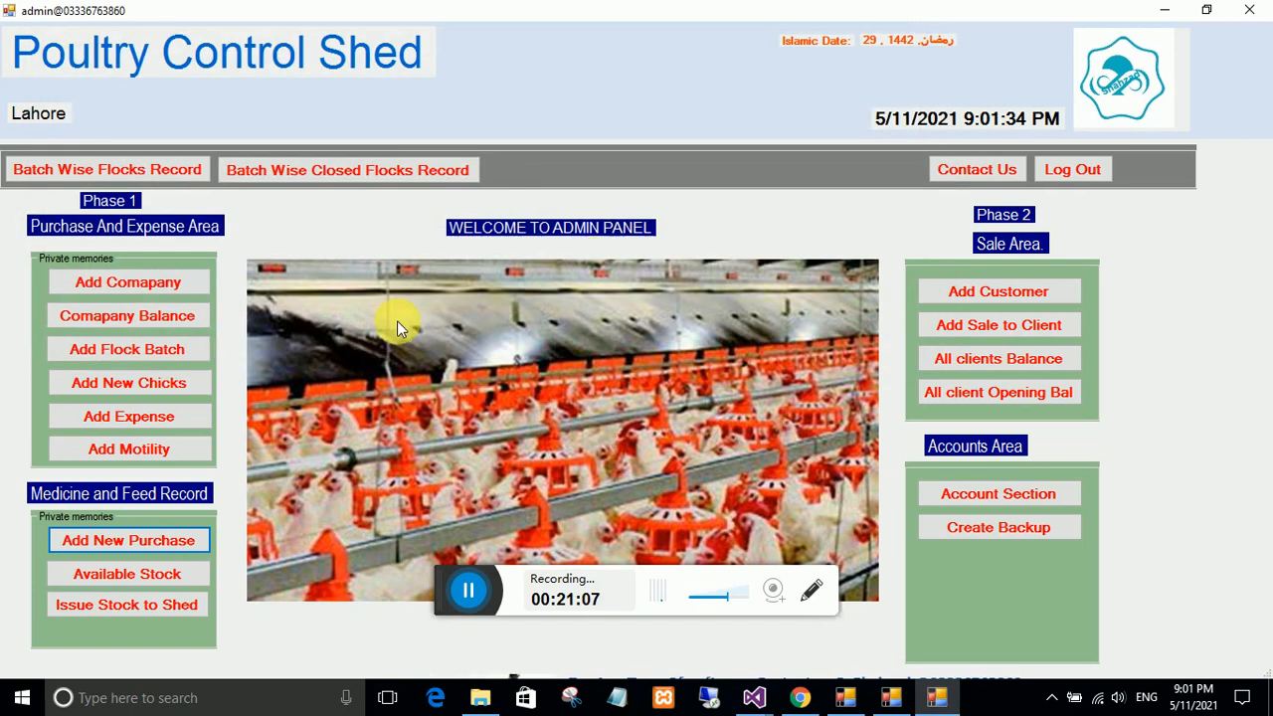
left_click(146, 575)
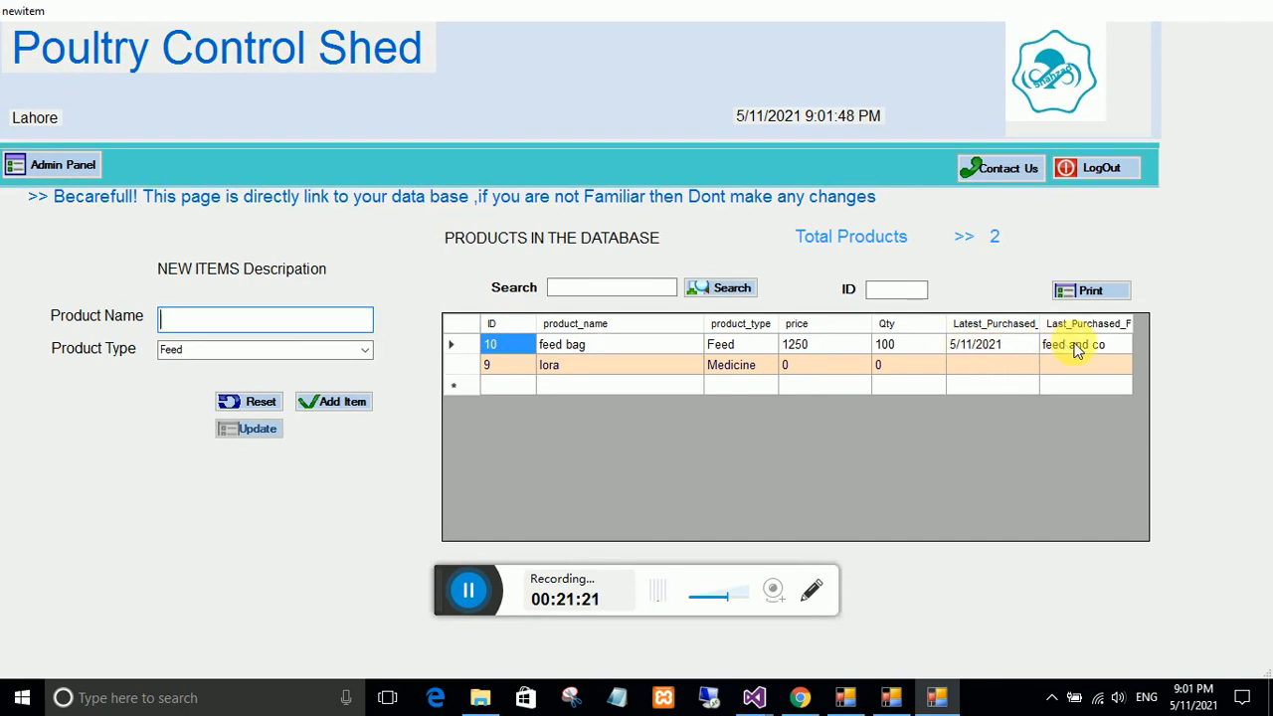
left_click(39, 163)
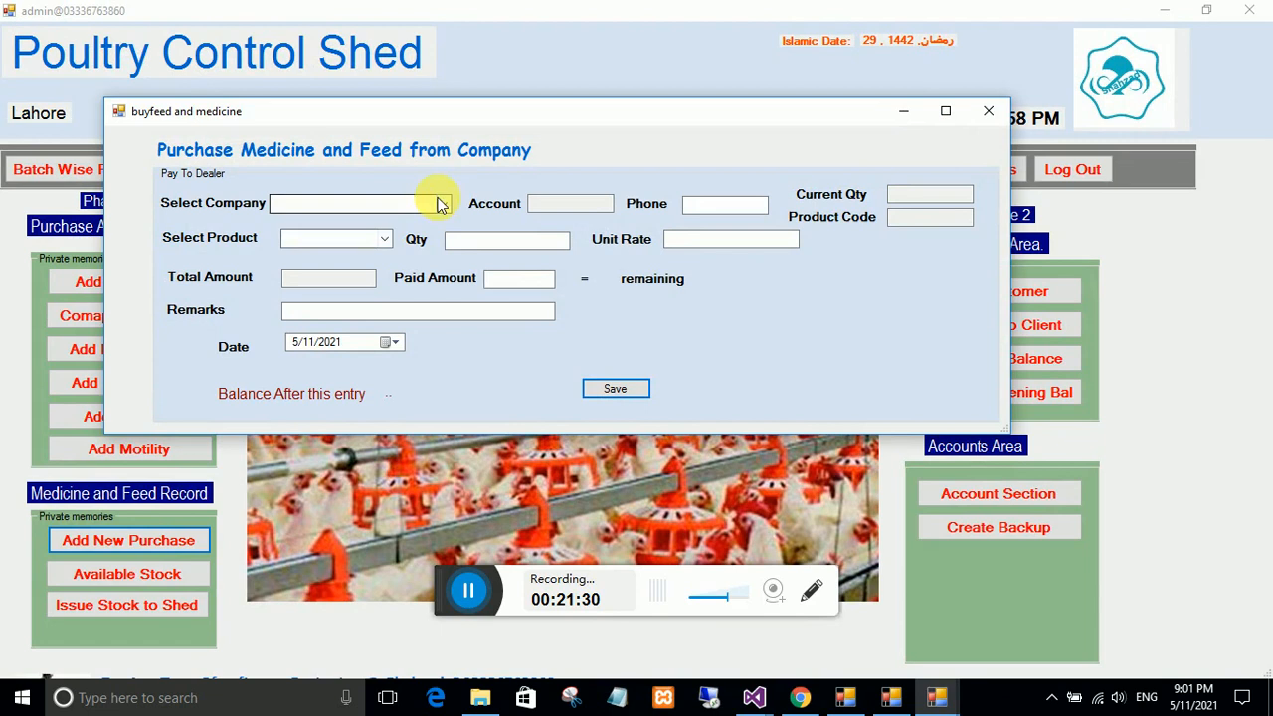
Fill in a new purchase from "feed and co" for the product "lora", with quantity 120 and unit rate 150.
left_click(443, 203)
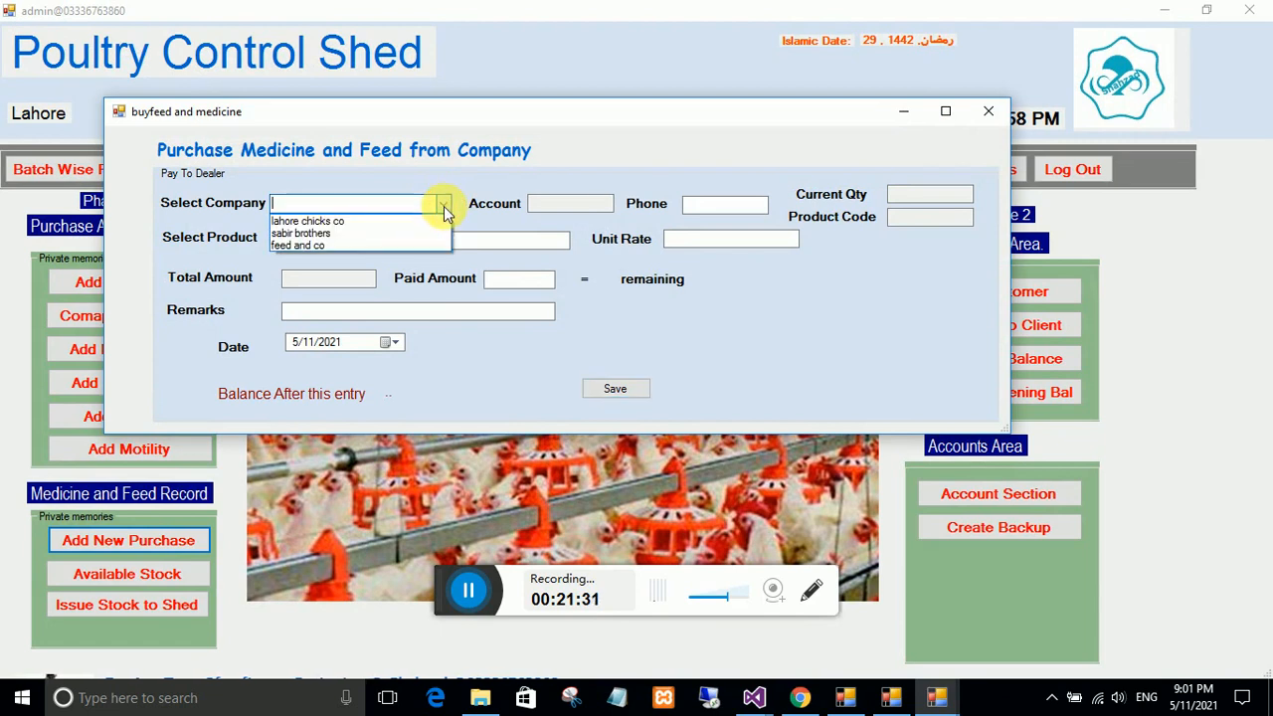
left_click(312, 245)
left_click(381, 240)
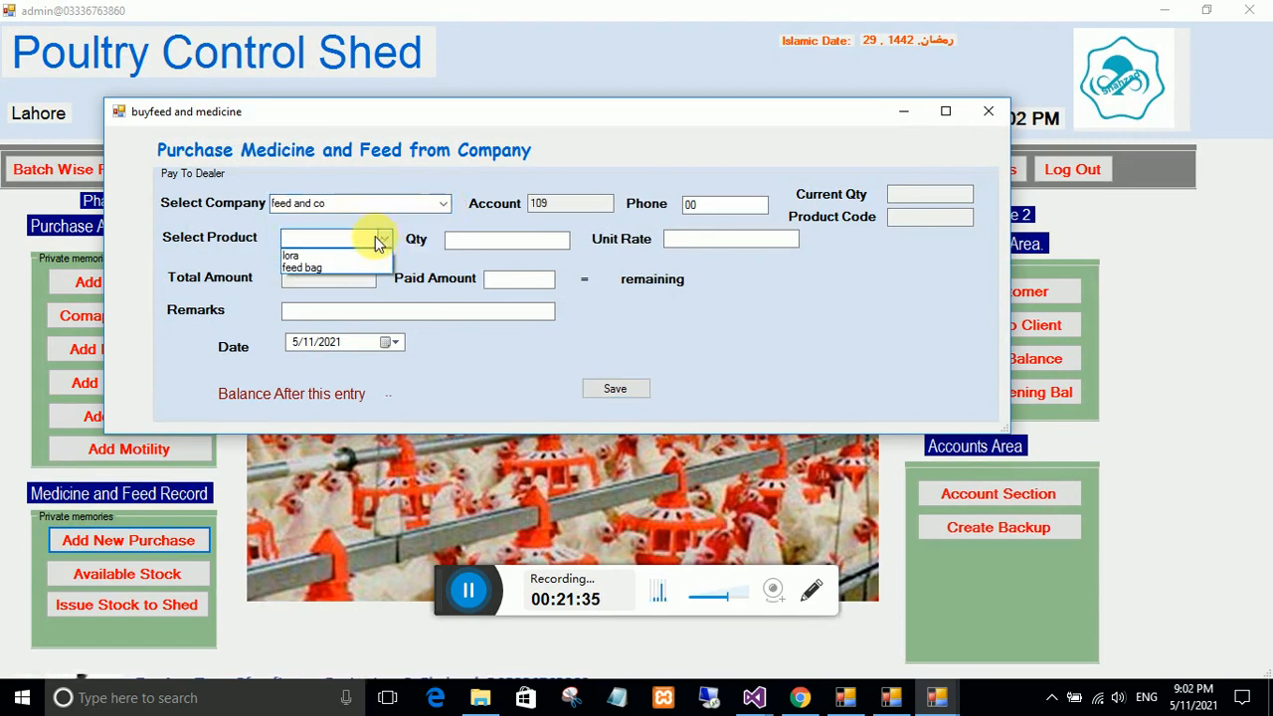
left_click(321, 257)
left_click(465, 240)
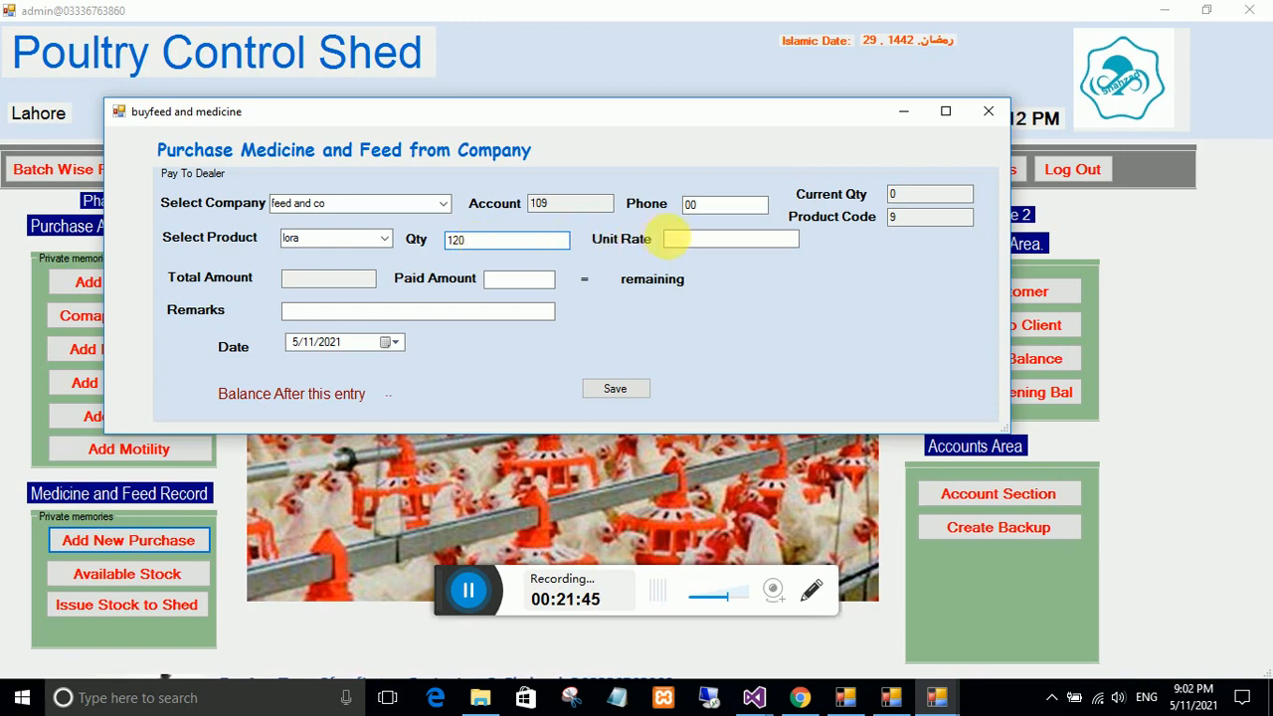
left_click(688, 241)
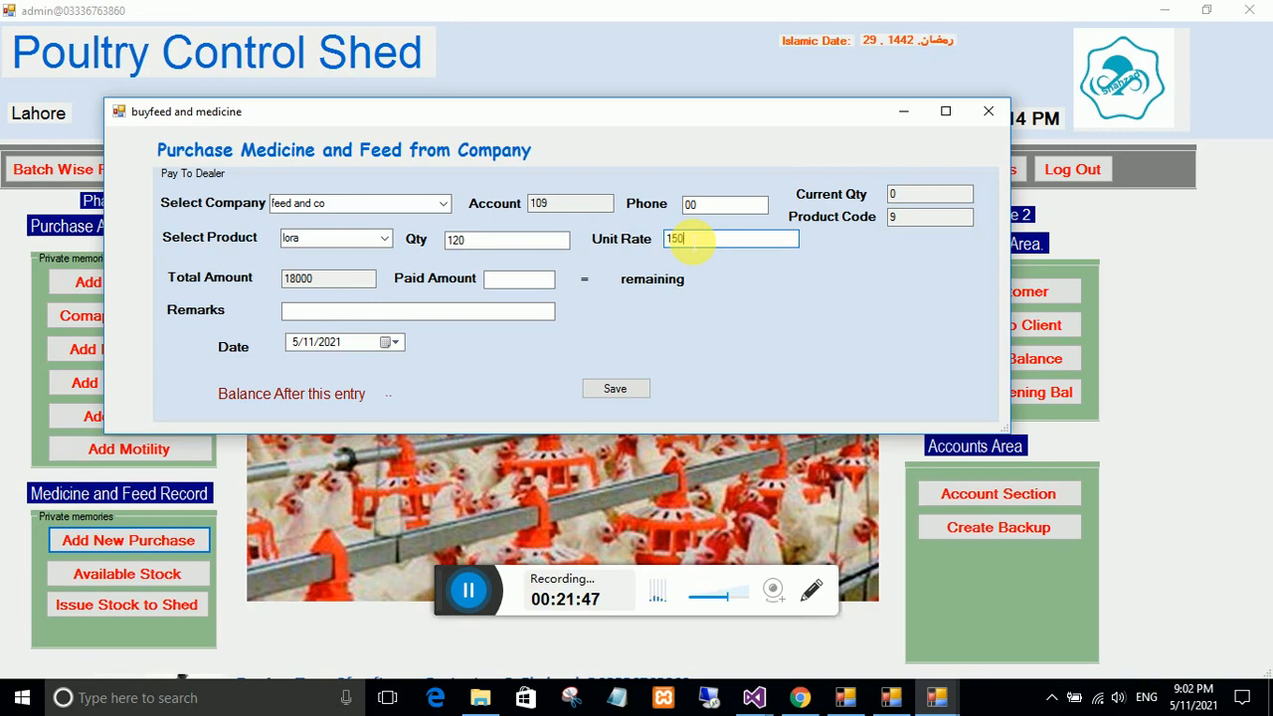
Enter a paid amount of 5000 and the remark "ok", and save the lora purchase.
left_click(507, 282)
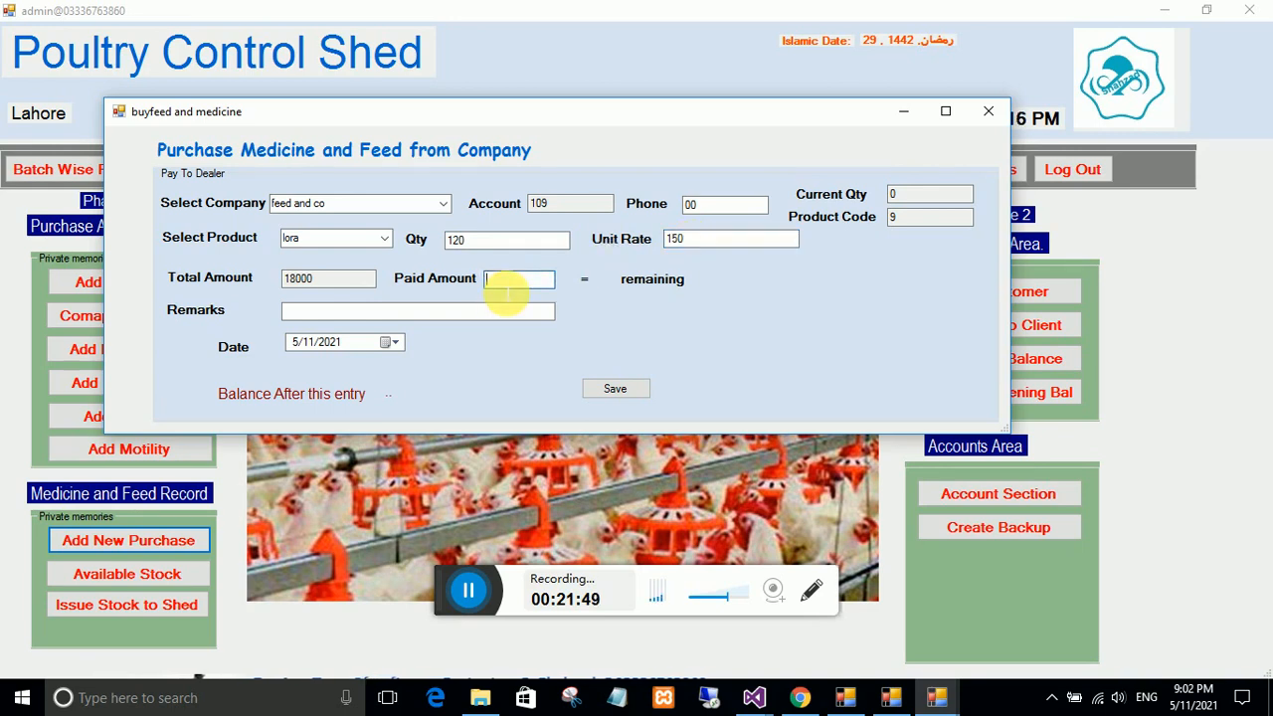
type("5000")
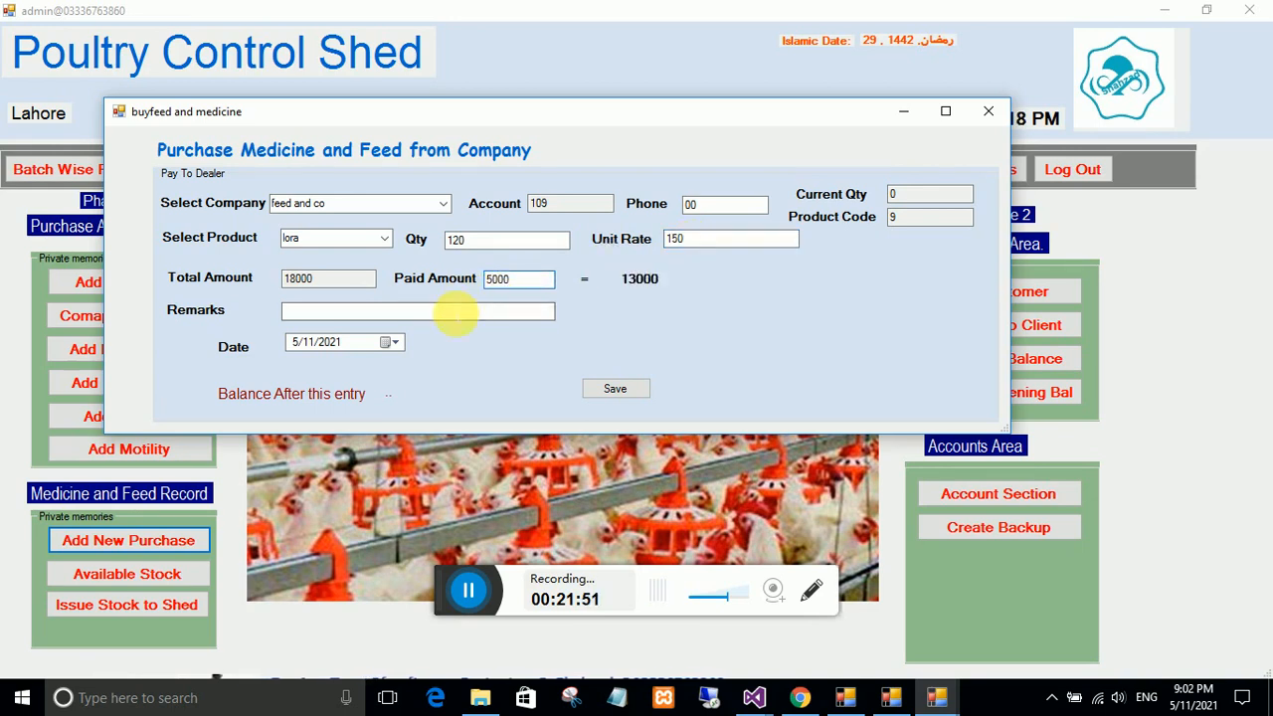
left_click(455, 312)
type("ok")
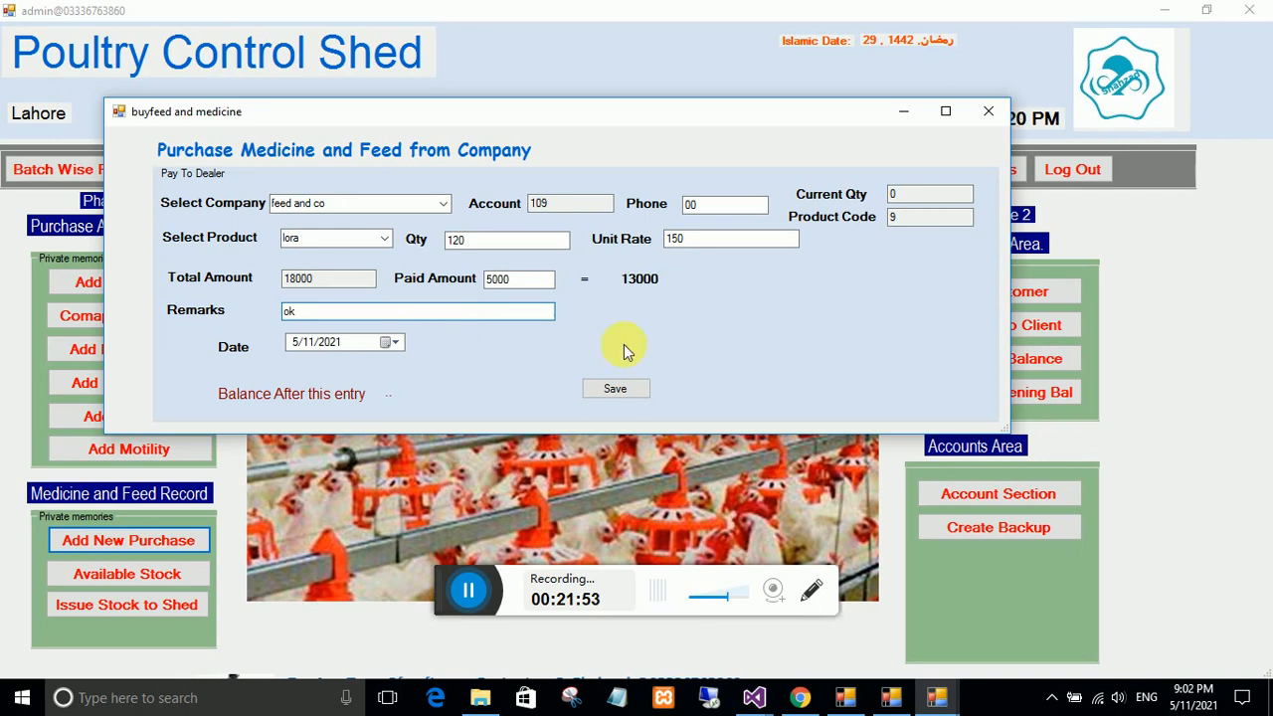
left_click(611, 395)
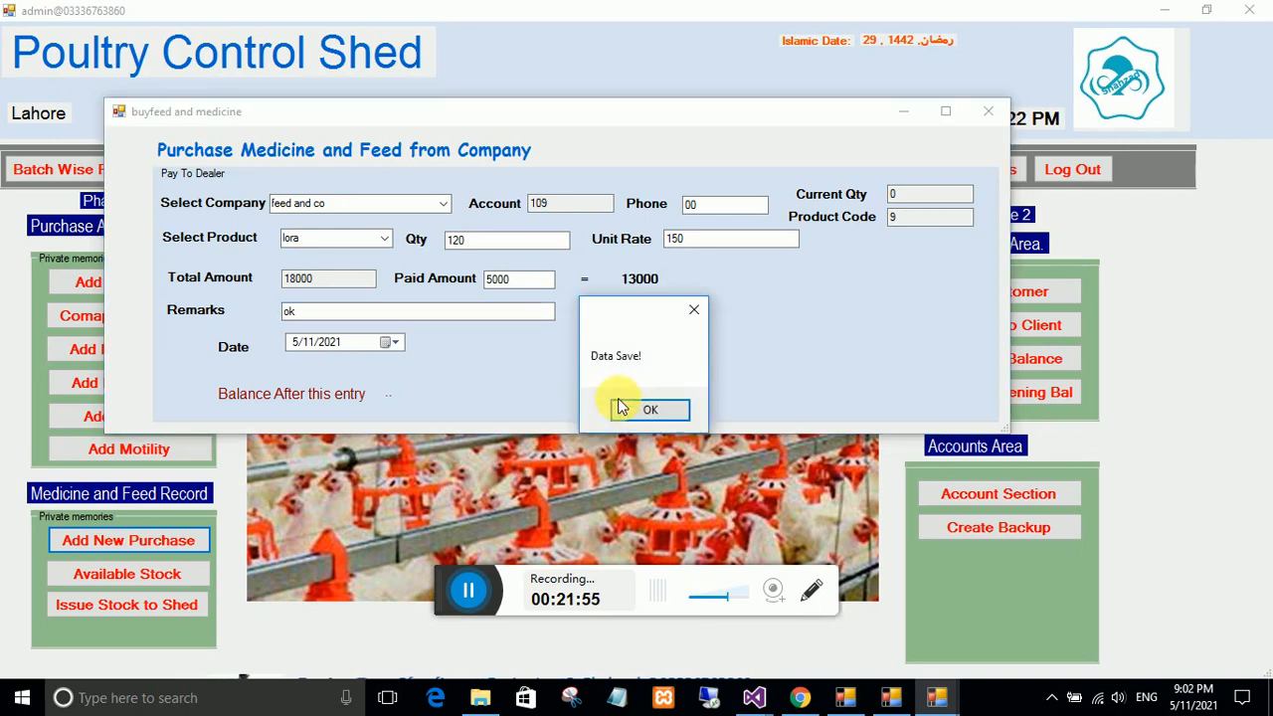
left_click(619, 411)
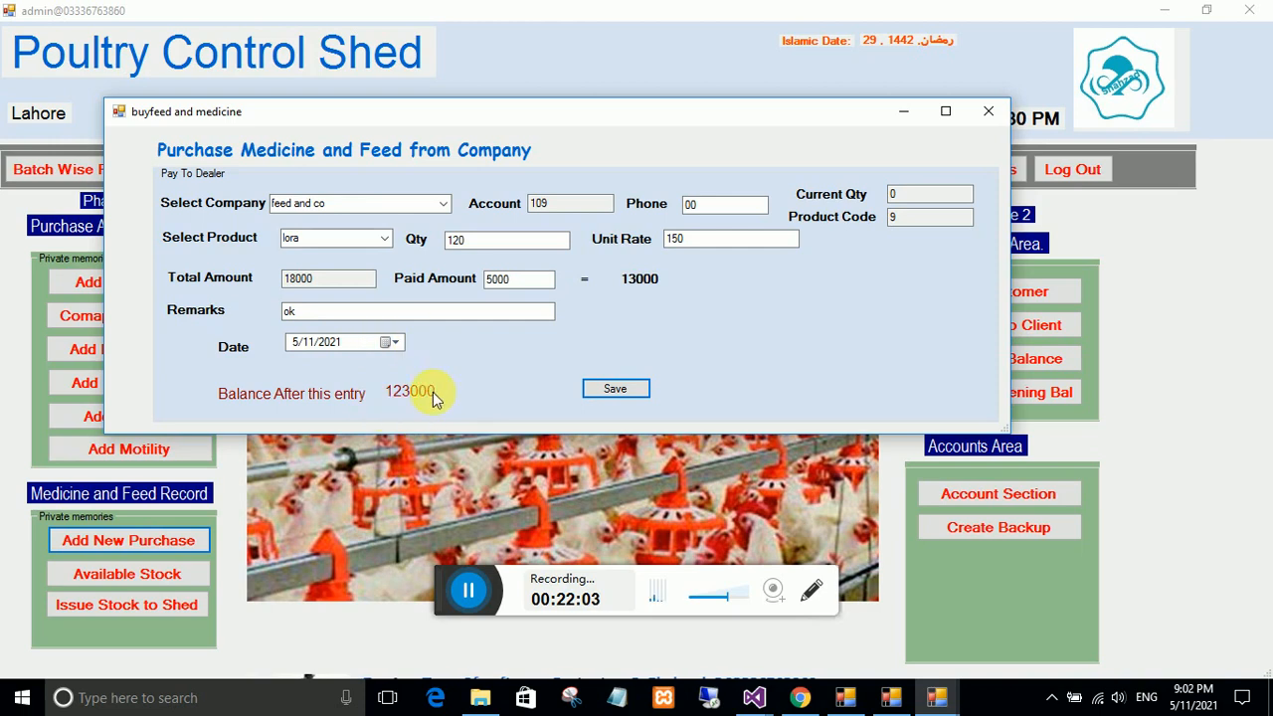
Check the lora medicine purchase in the available stock list and return to the admin panel.
left_click(989, 111)
left_click(147, 575)
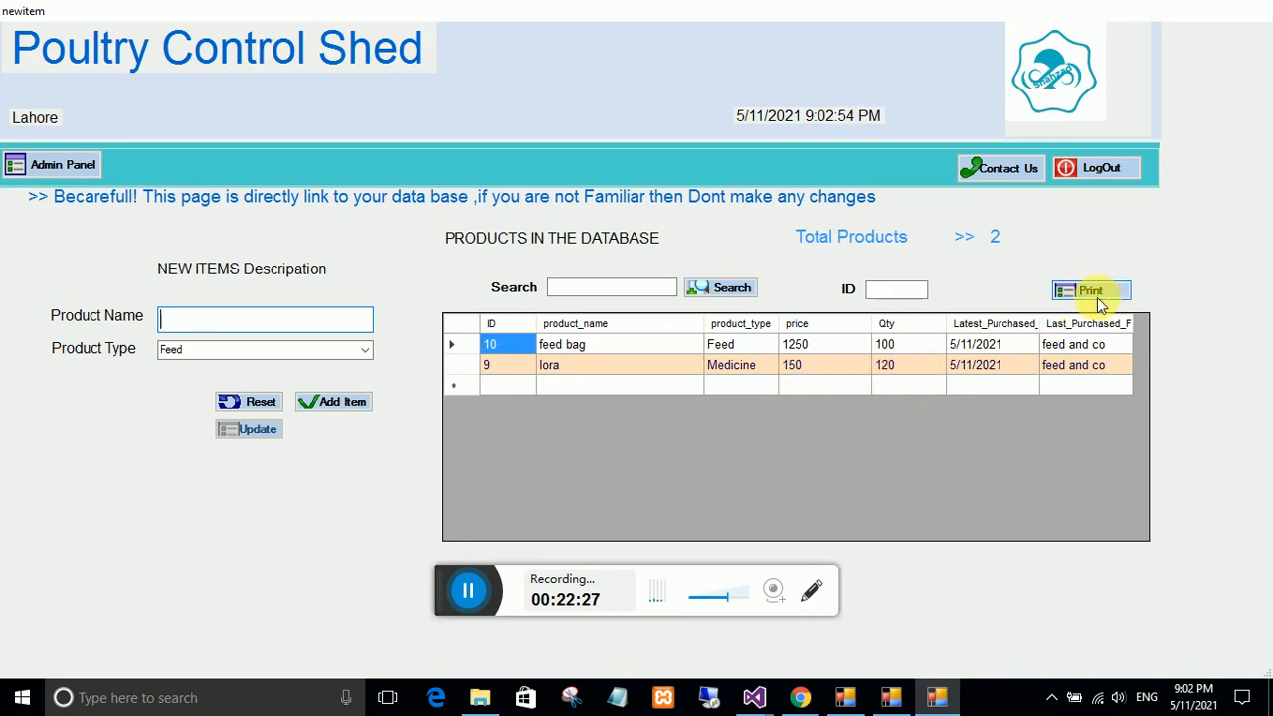
left_click(47, 165)
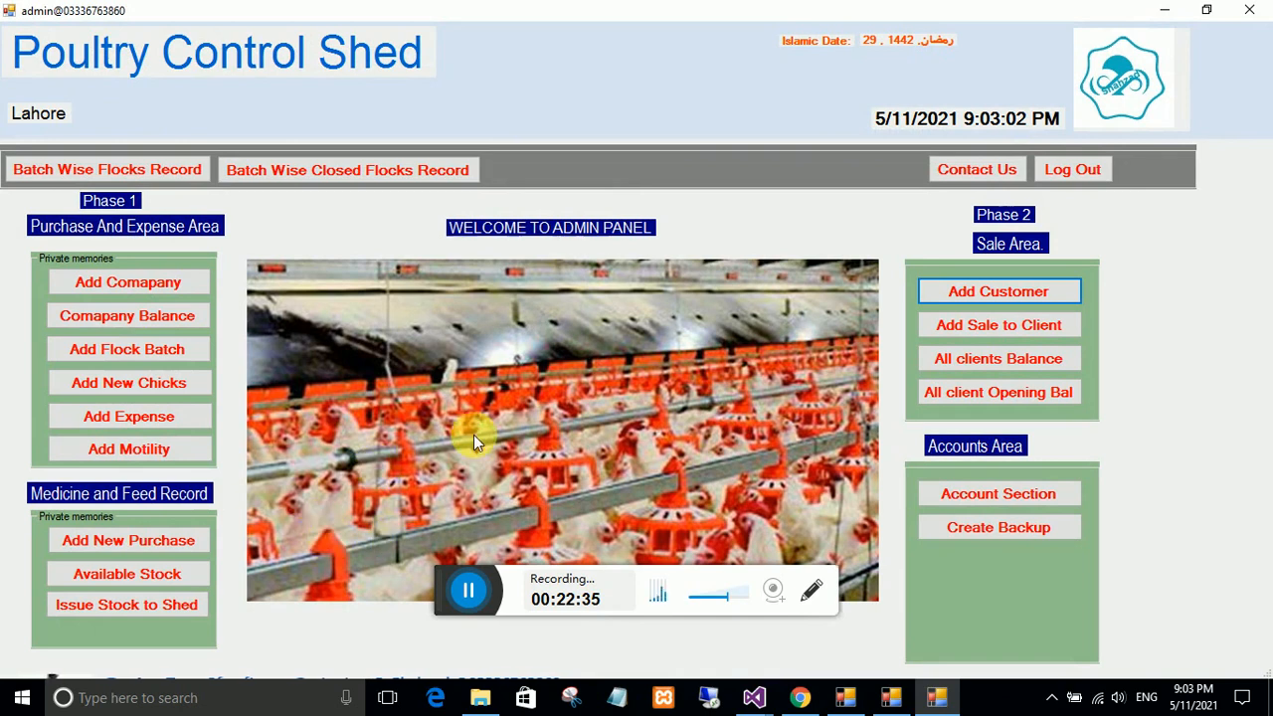
Start a stock issue to the shed for the item "feed bag" with issue quantity 20 and expense detail "any detail".
left_click(119, 608)
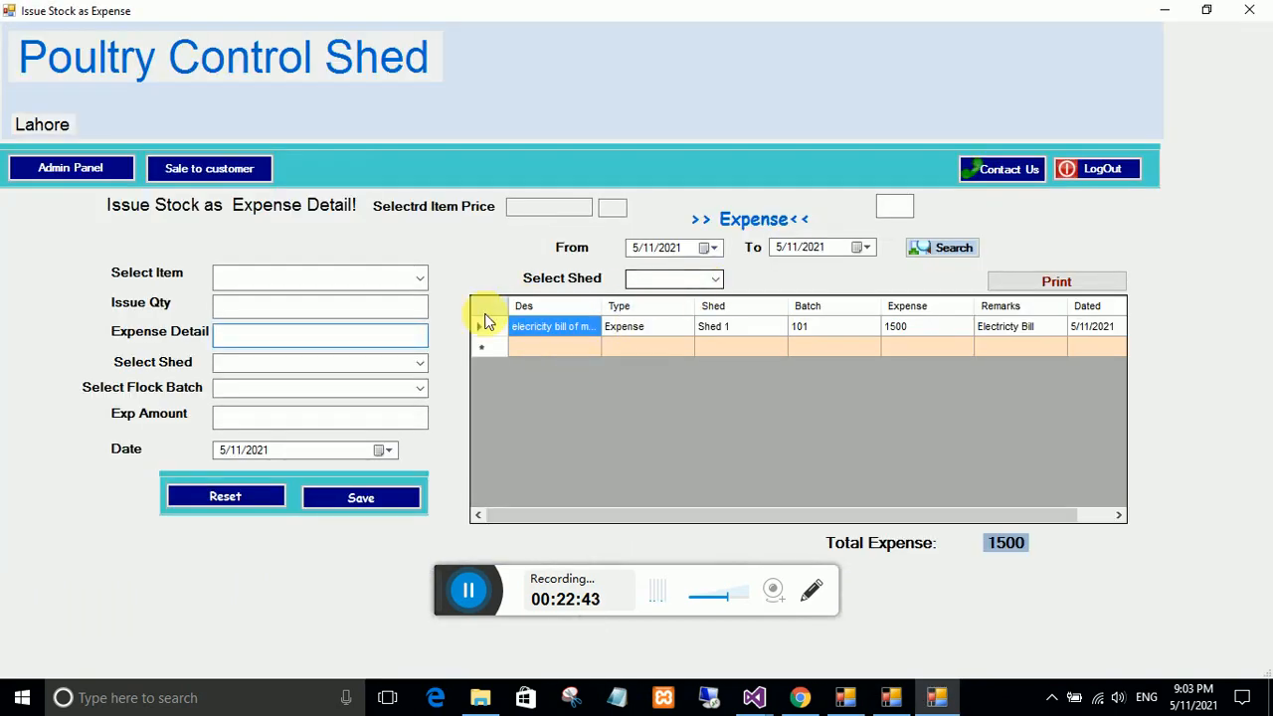
left_click(418, 282)
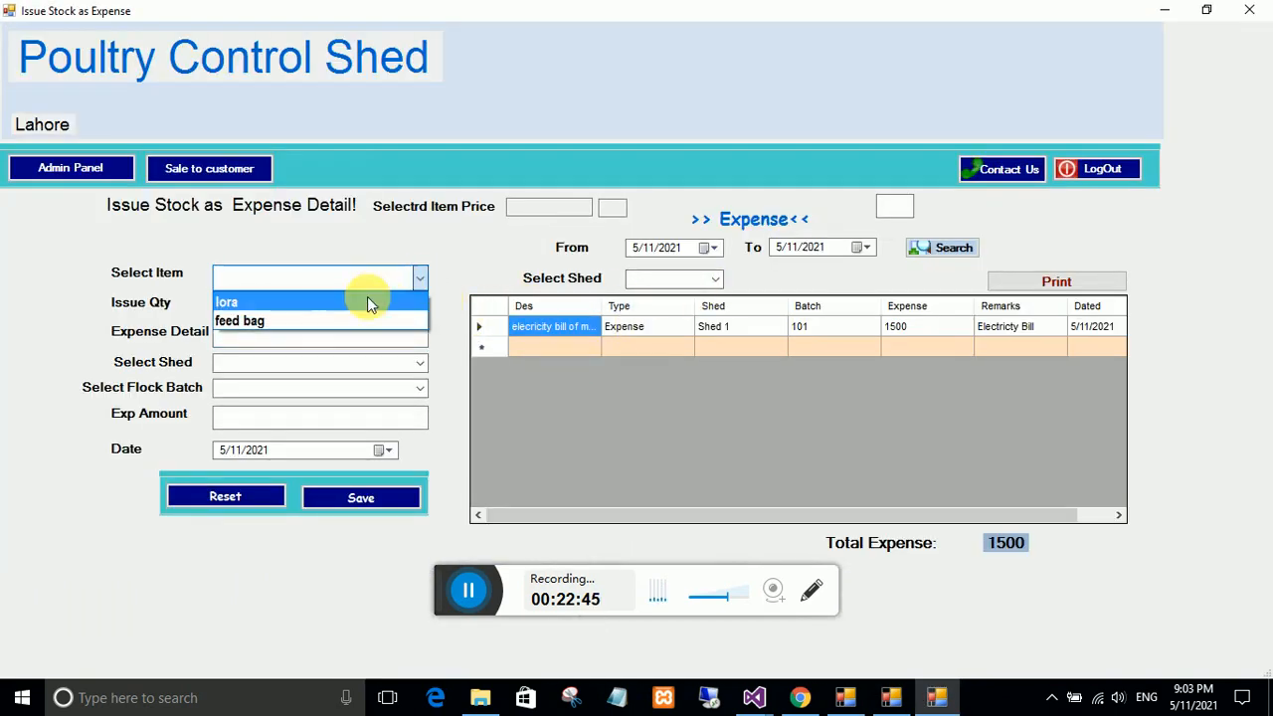
left_click(272, 319)
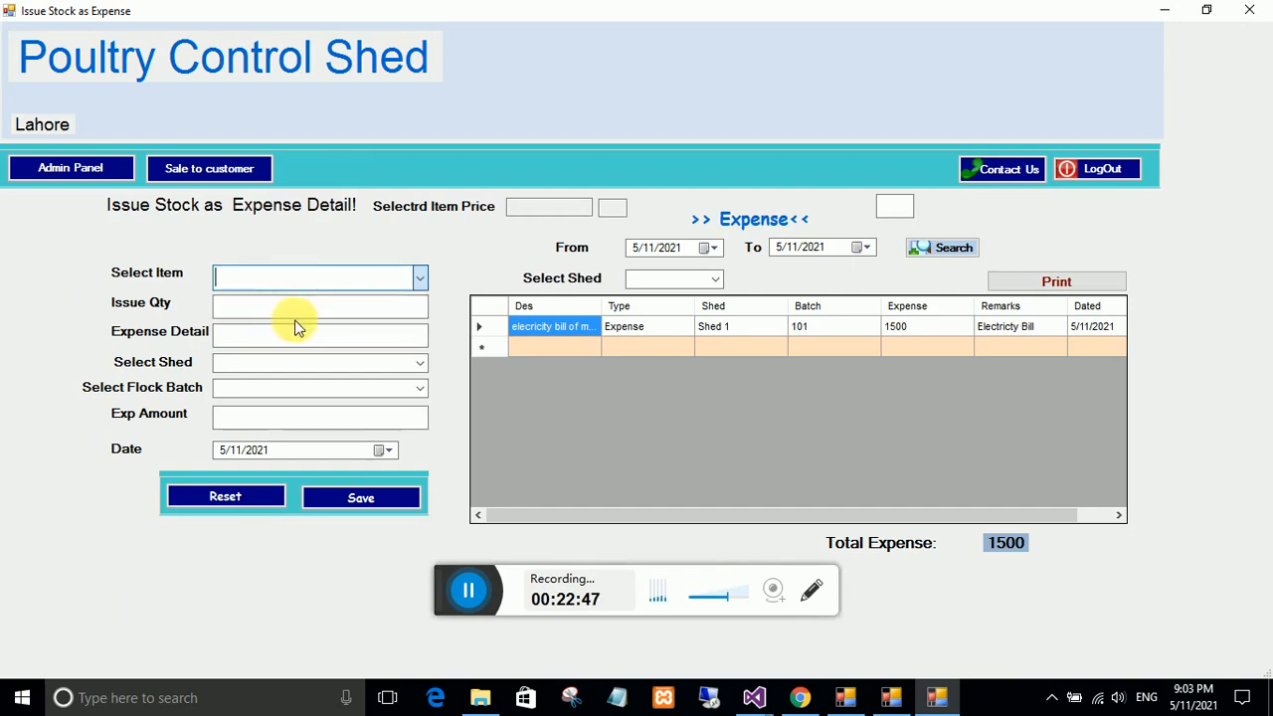
left_click(315, 316)
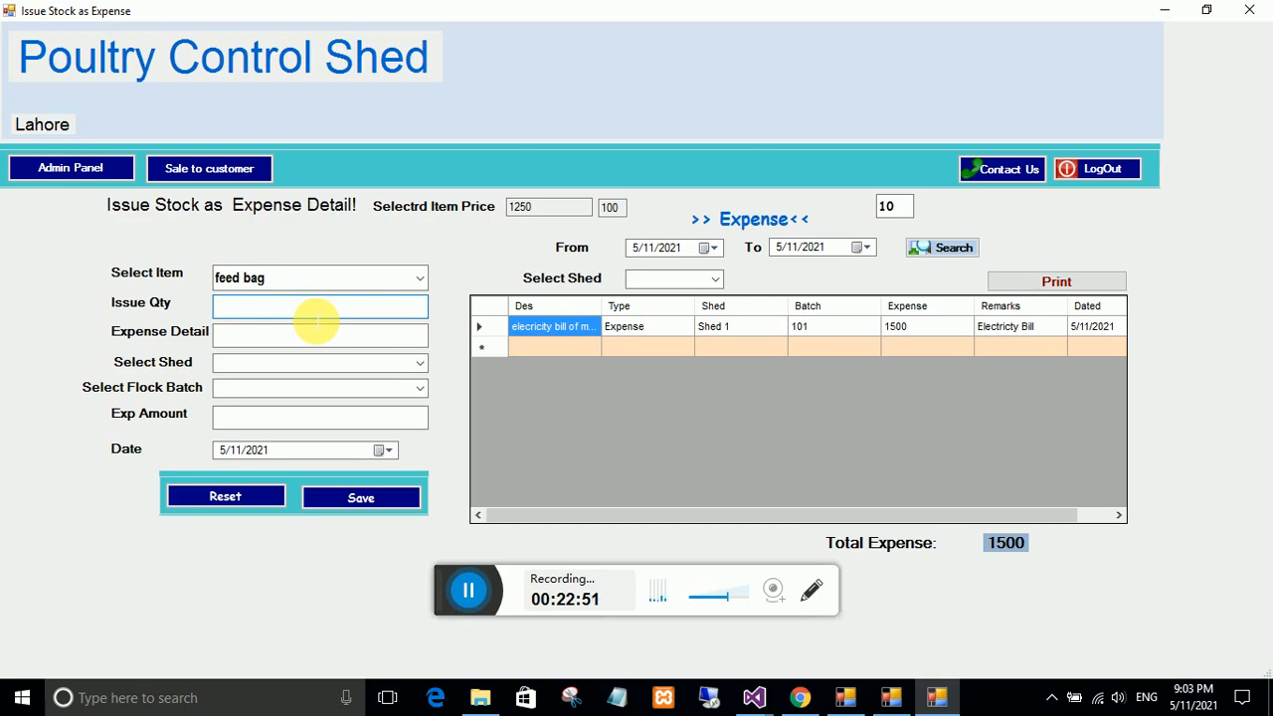
type("20")
left_click(328, 343)
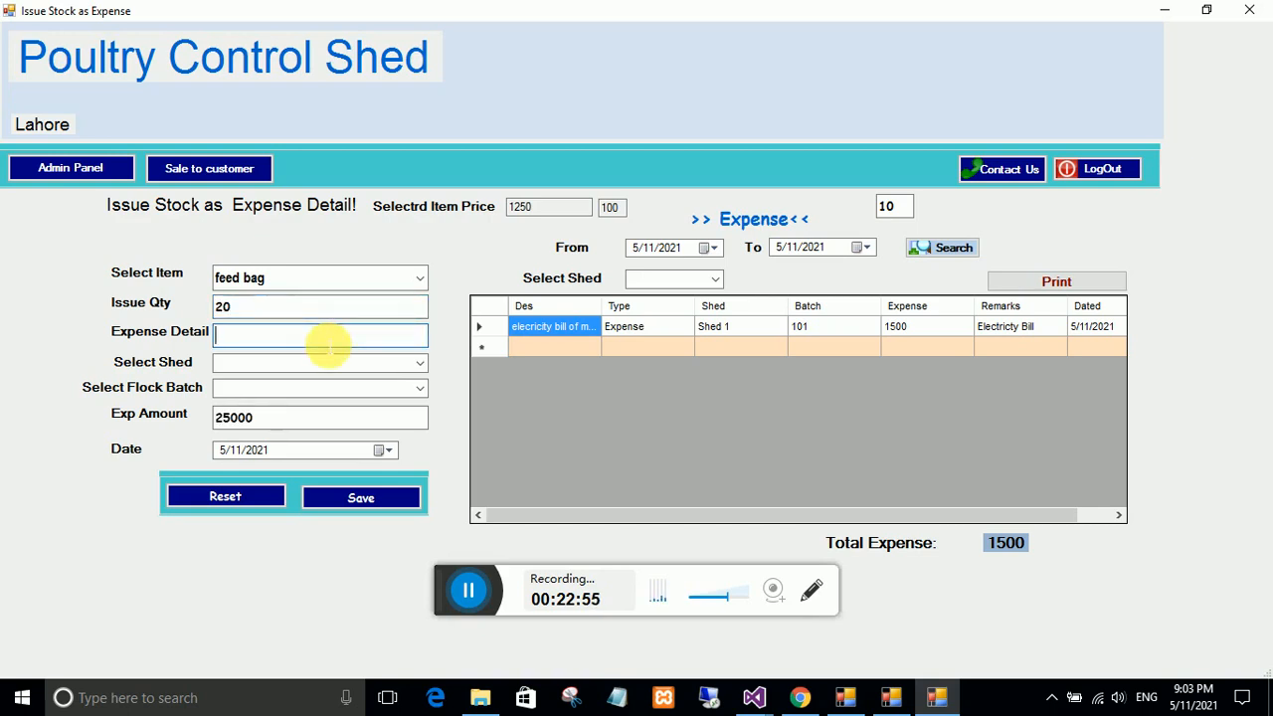
type("any detail")
Assign the feed bag issue to Shed 1 and flock batch 101, and save it as an expense.
left_click(422, 363)
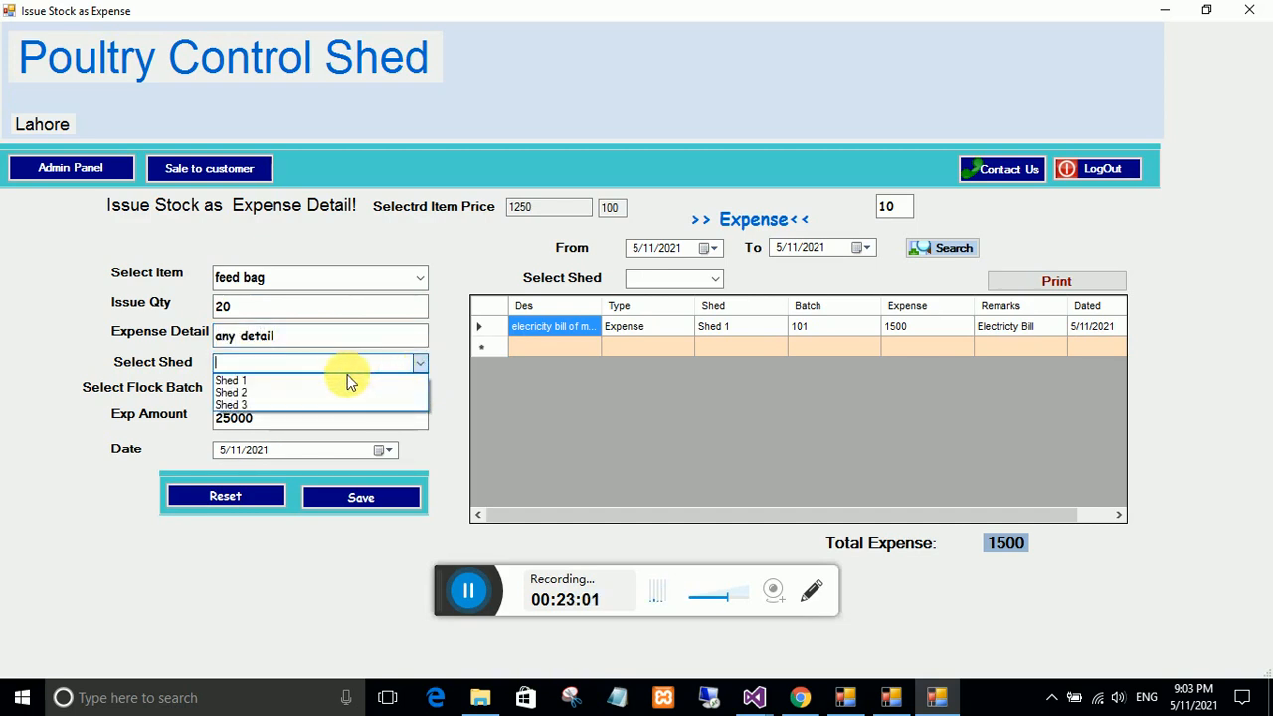
left_click(331, 381)
left_click(420, 388)
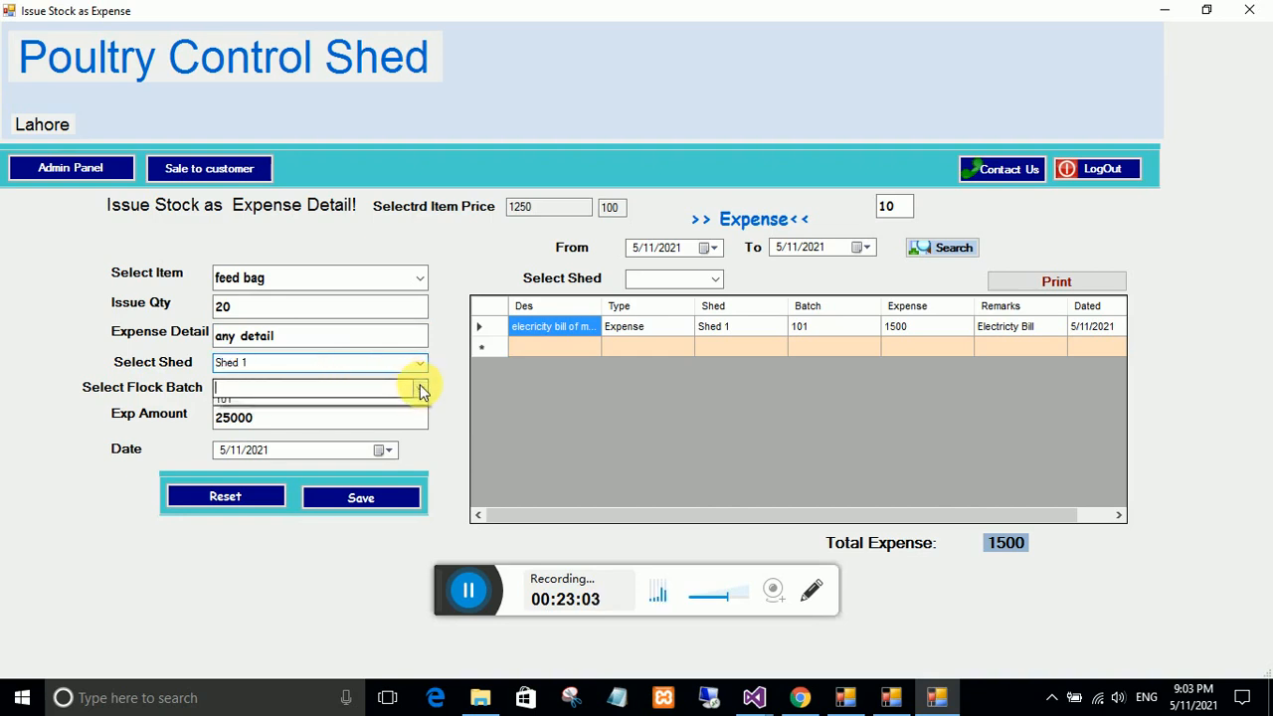
left_click(311, 405)
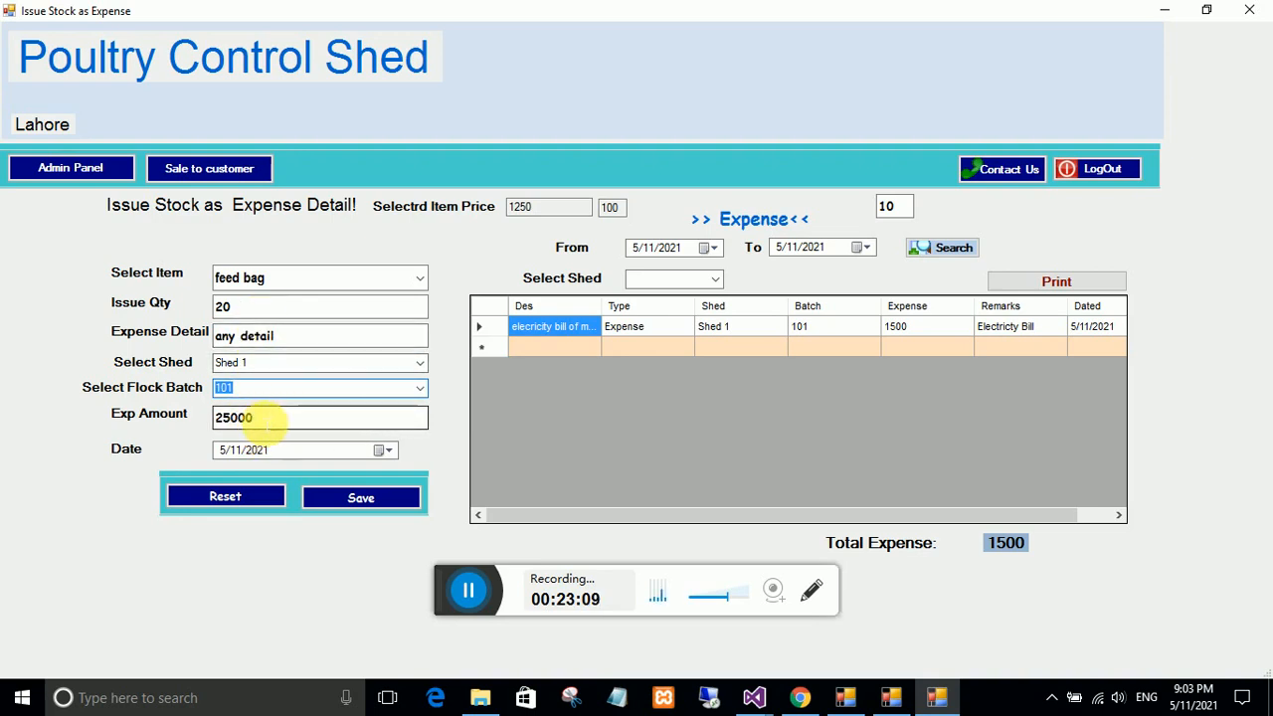
left_click(327, 497)
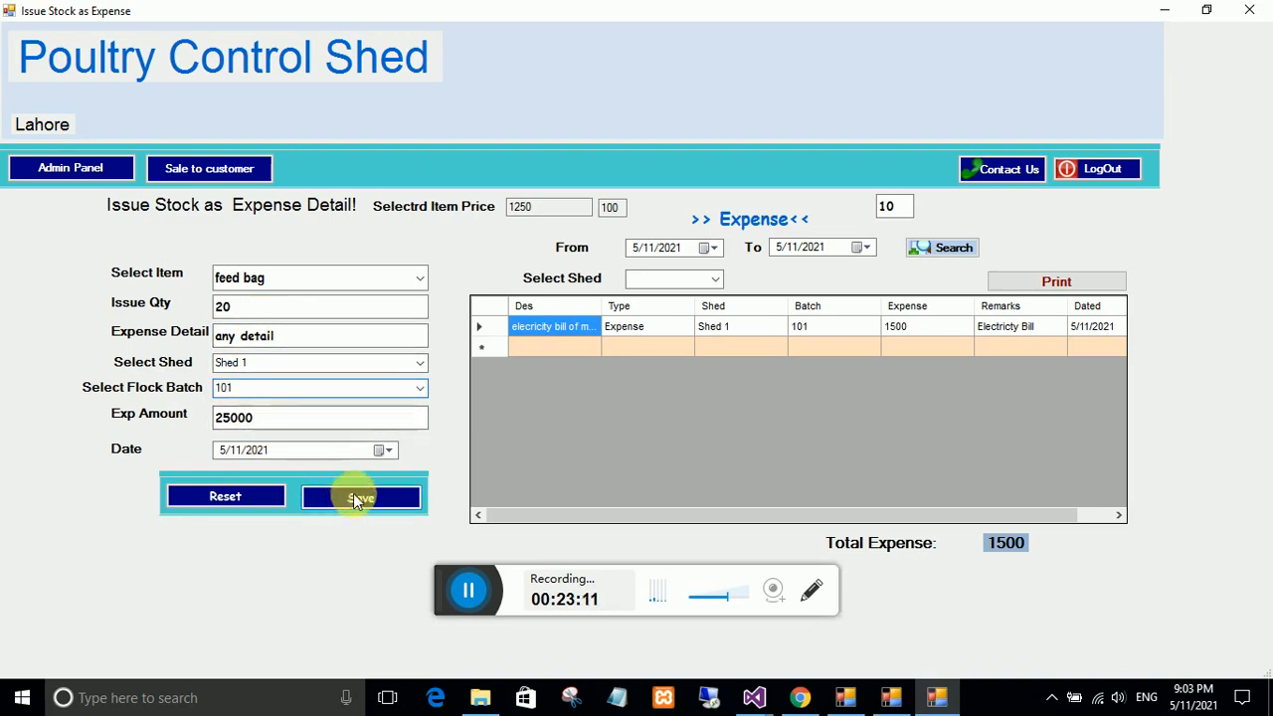
left_click(661, 410)
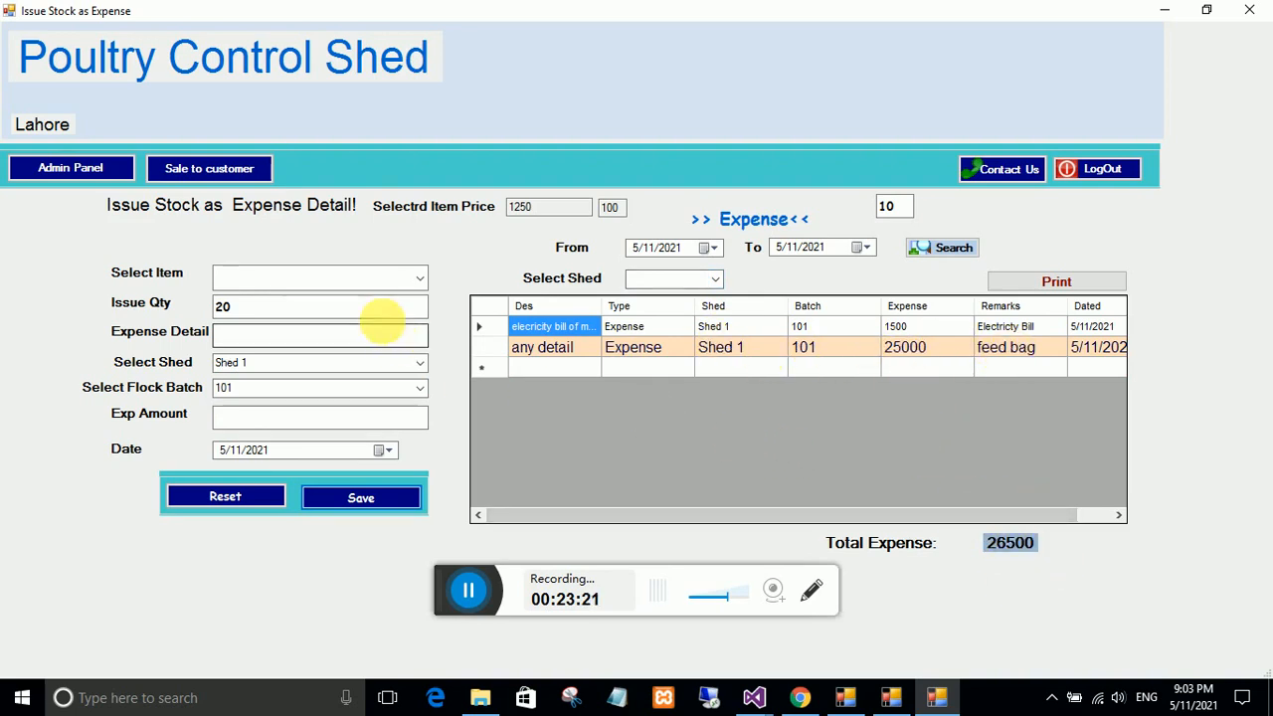
Review flock batch 101 in the batch wise flock record and its detailed transactions, and return to the admin panel.
left_click(101, 176)
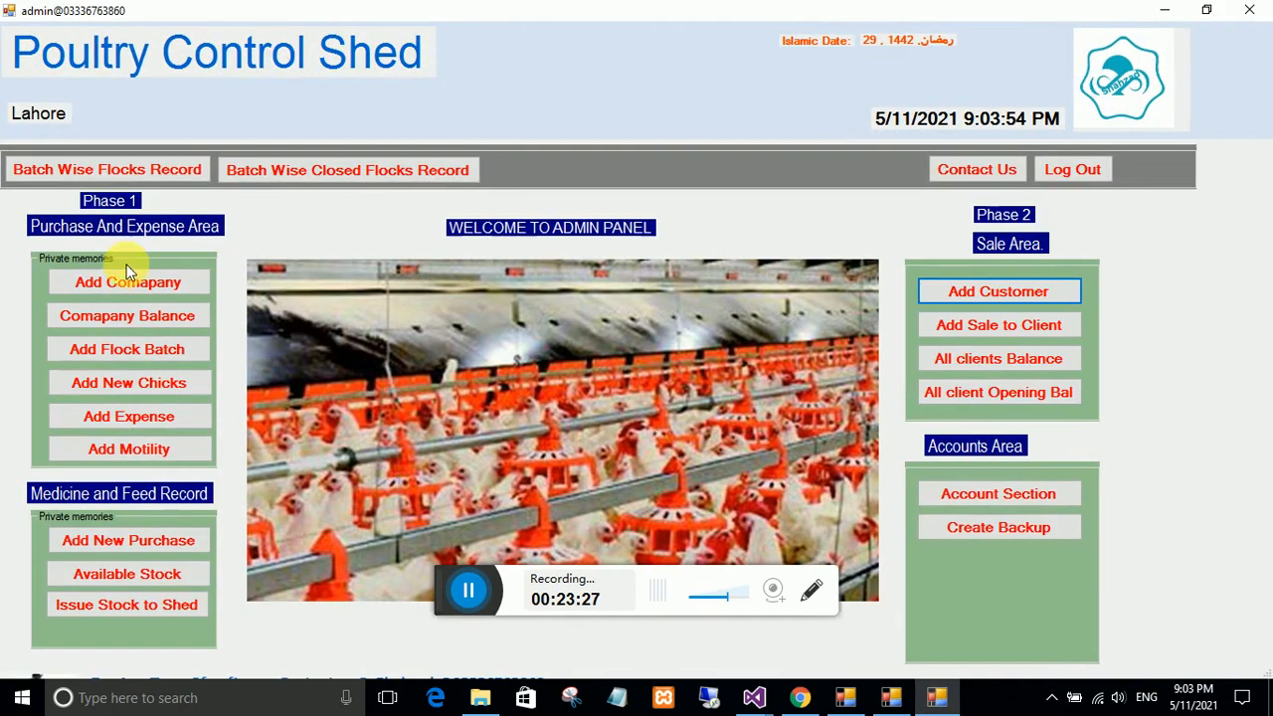
left_click(97, 182)
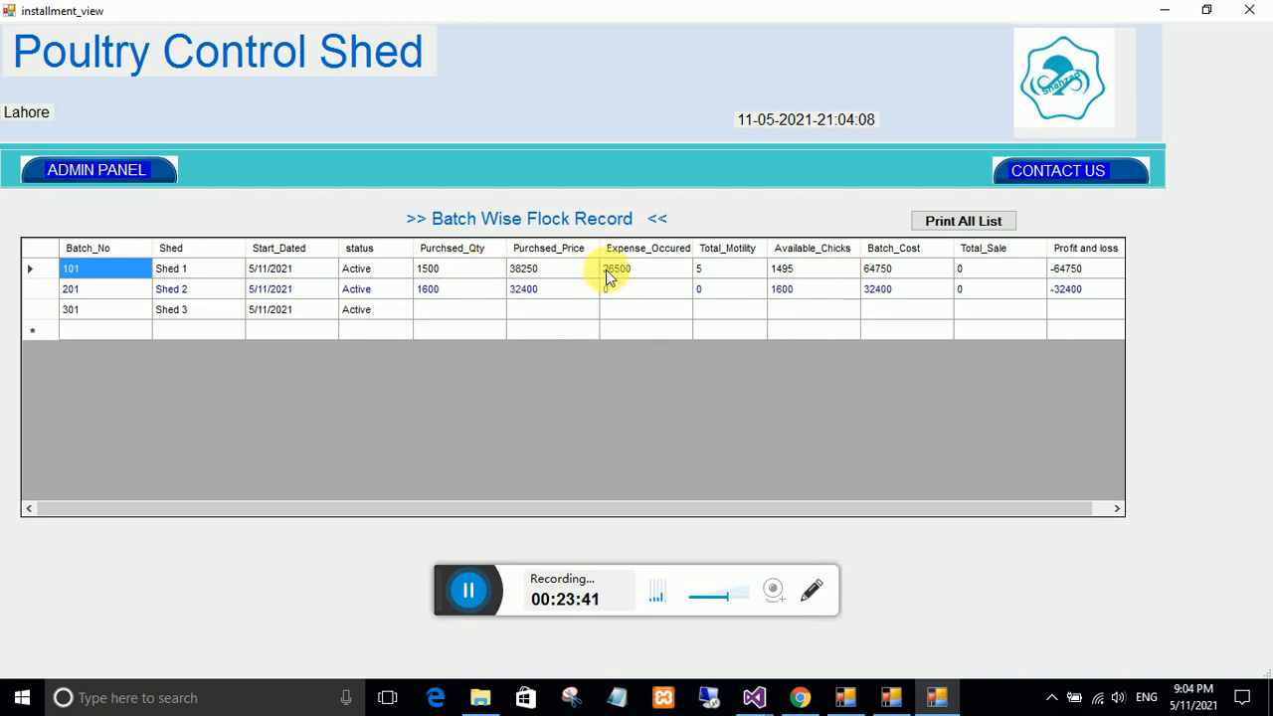
left_click(878, 271)
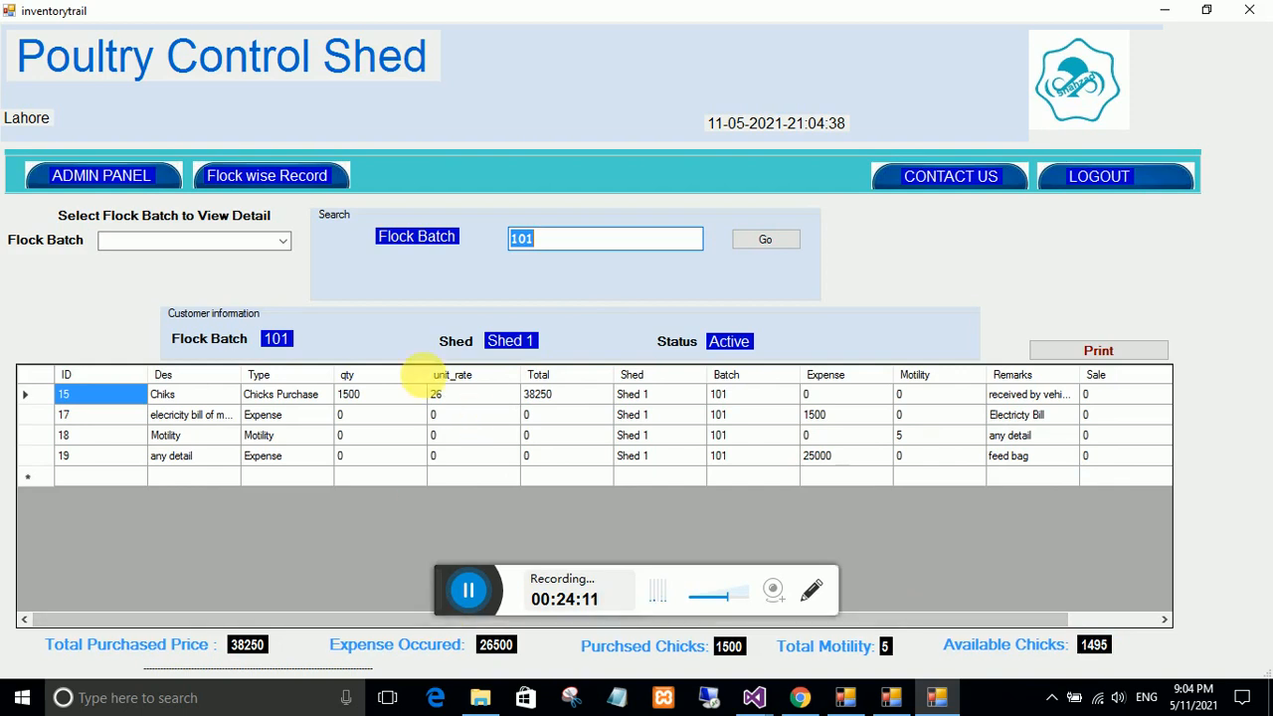
left_click(144, 184)
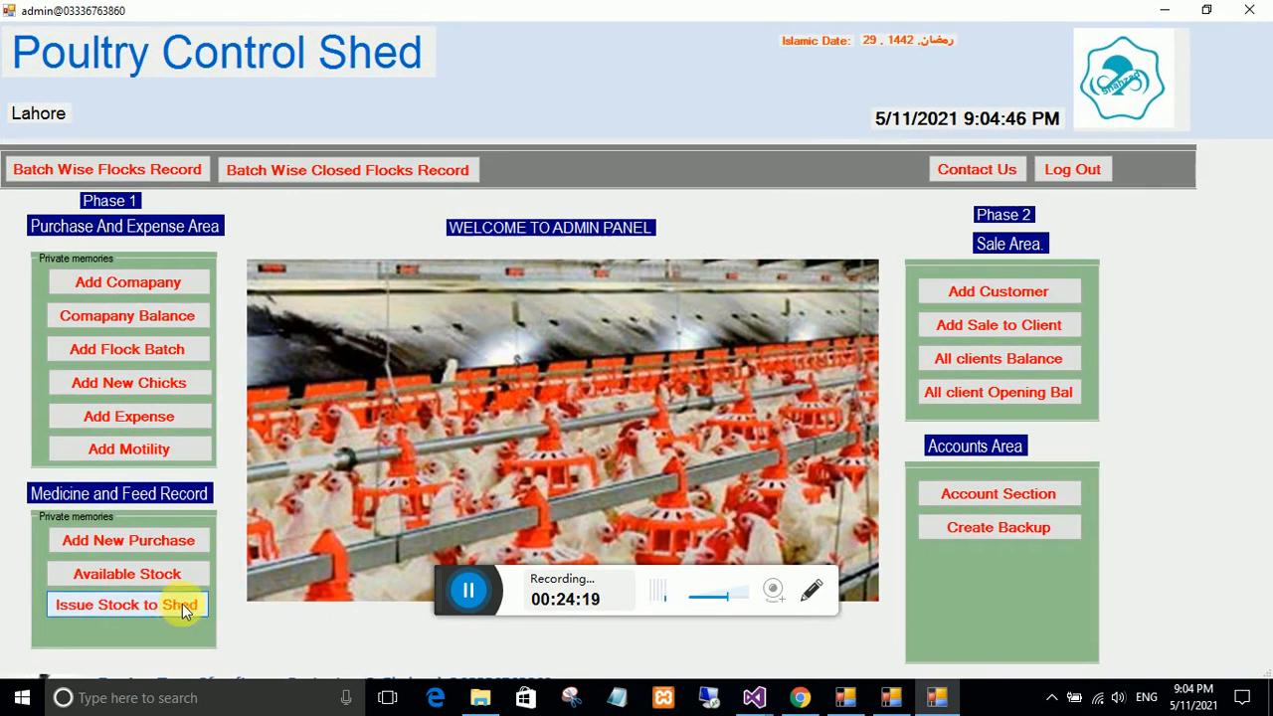
Start another stock issue to the shed and select "lora" as the item.
left_click(182, 605)
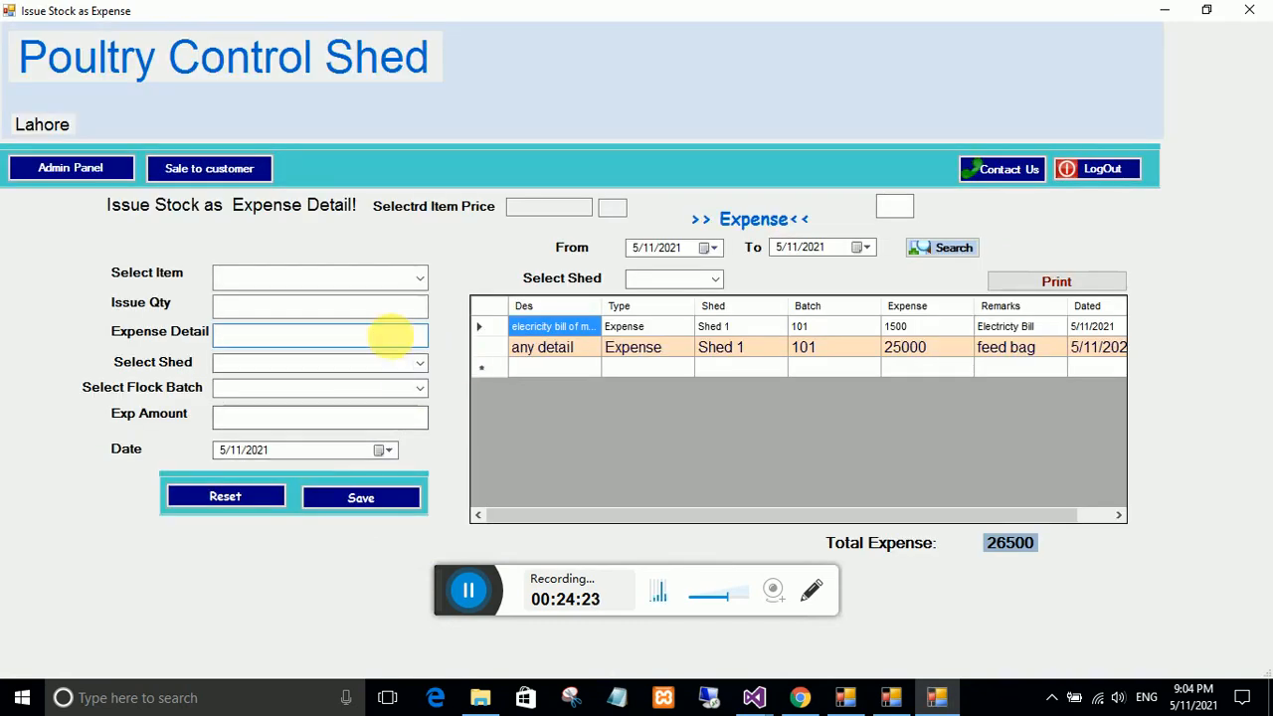
left_click(419, 279)
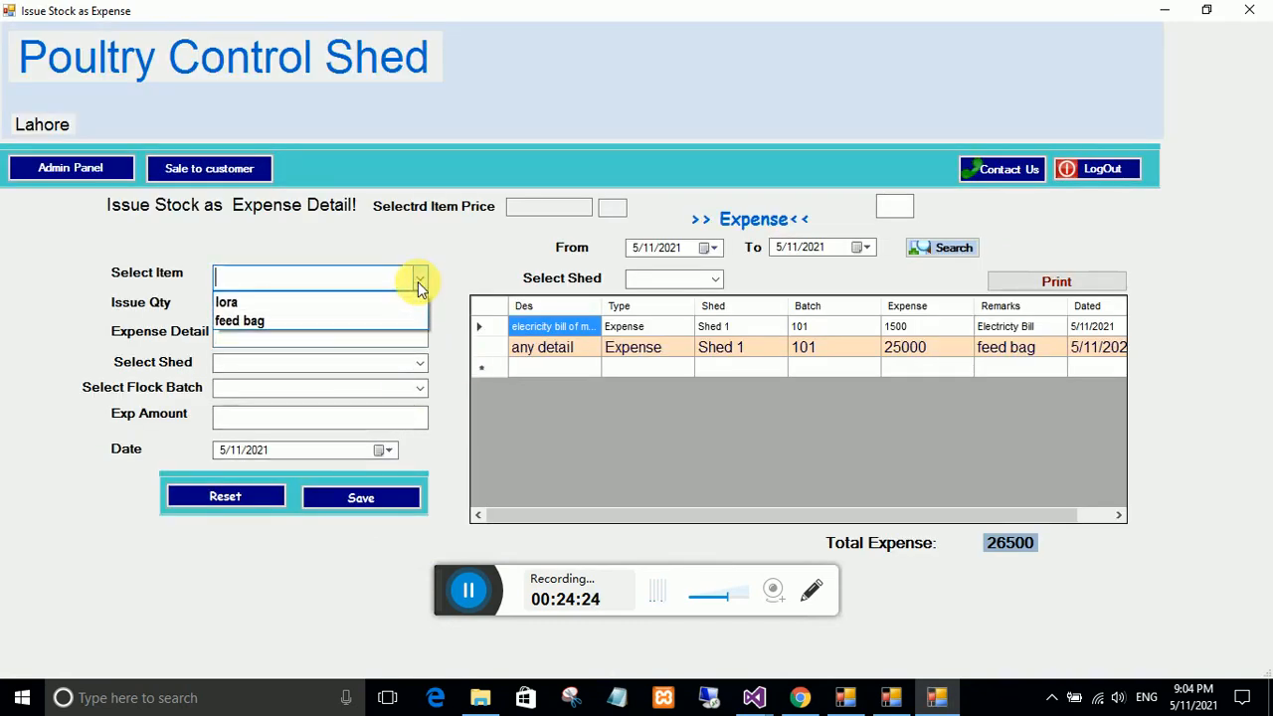
left_click(256, 301)
left_click(288, 308)
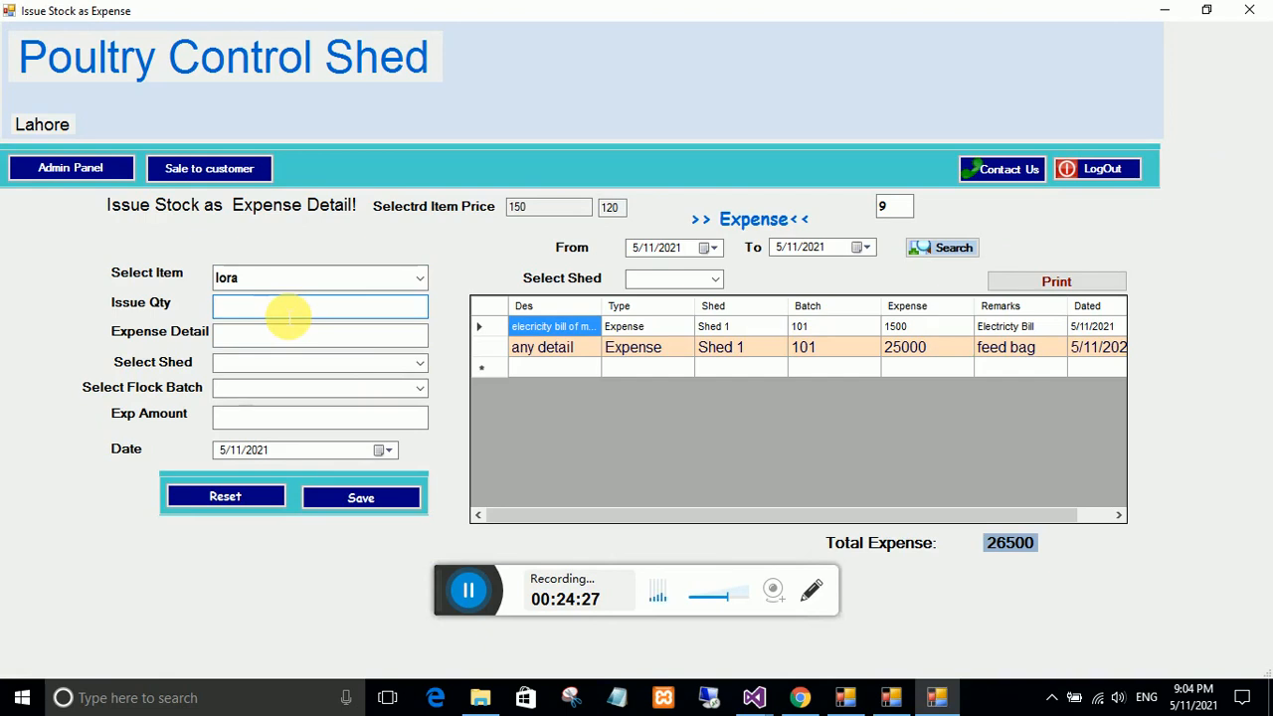
Enter an issue quantity of 15 for the lora item and fill in the expense detail describing who will use it.
type("15")
left_click(311, 337)
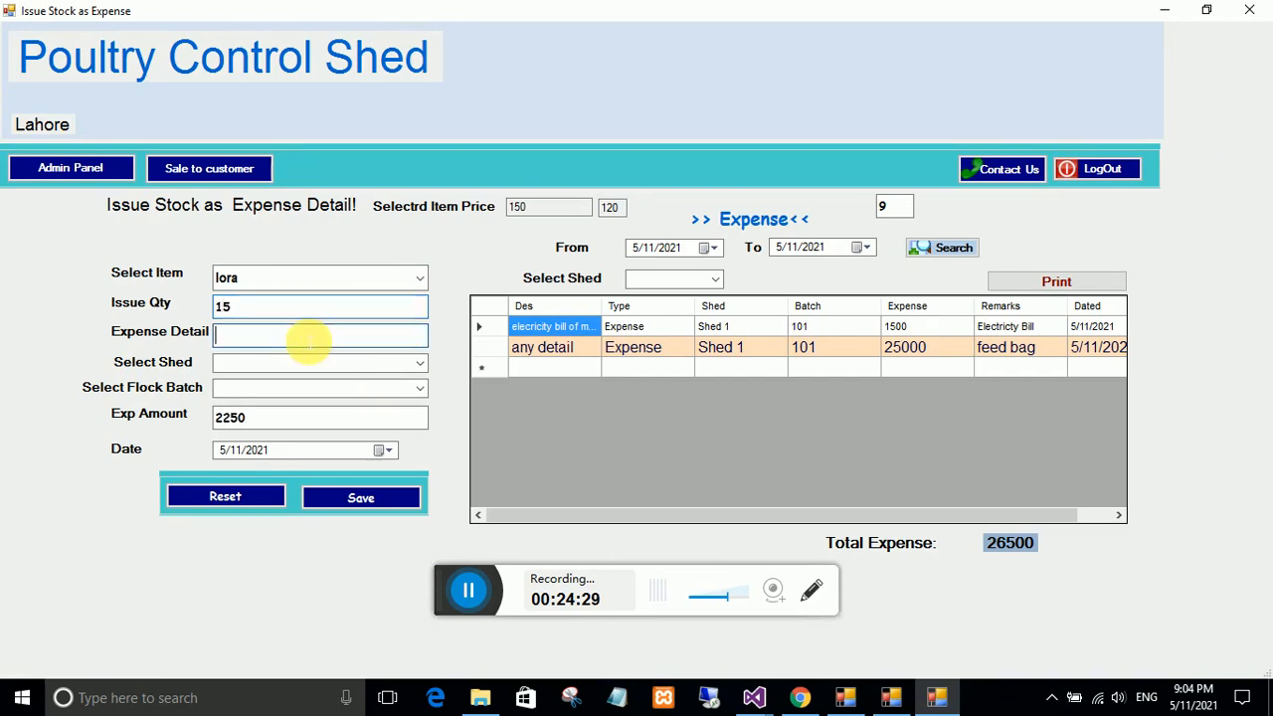
type("t")
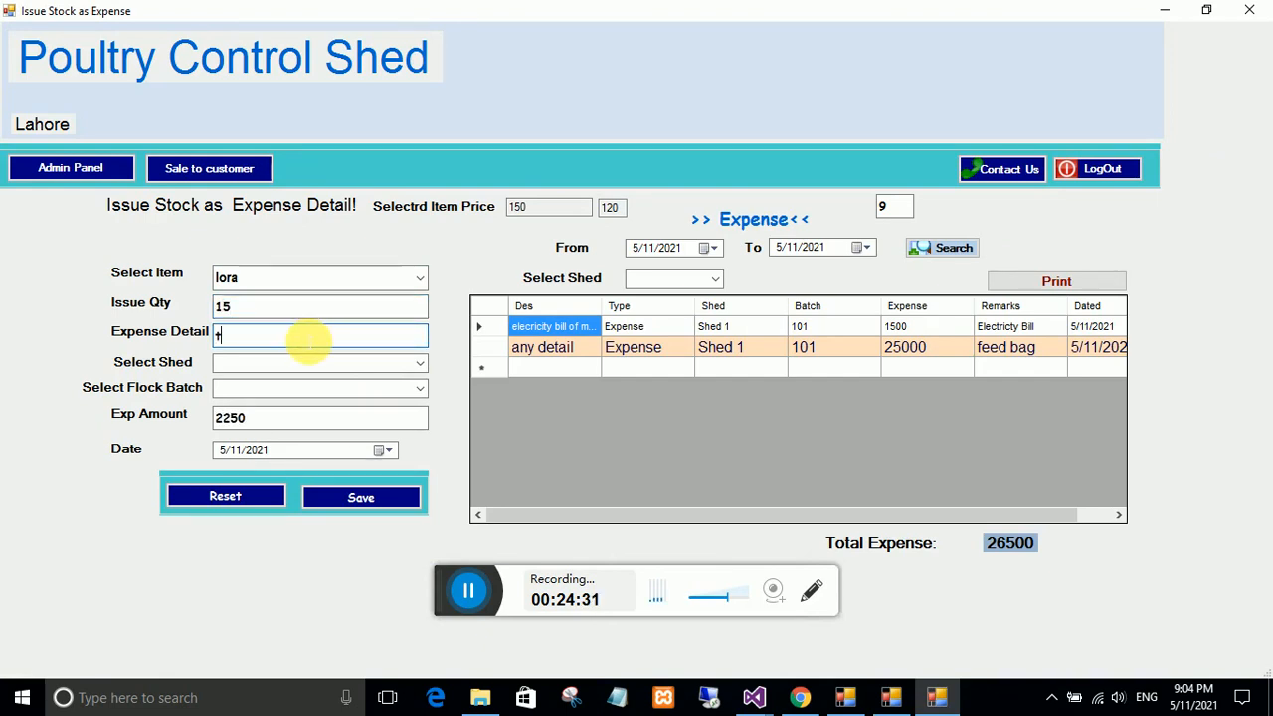
type("o use by dr abid")
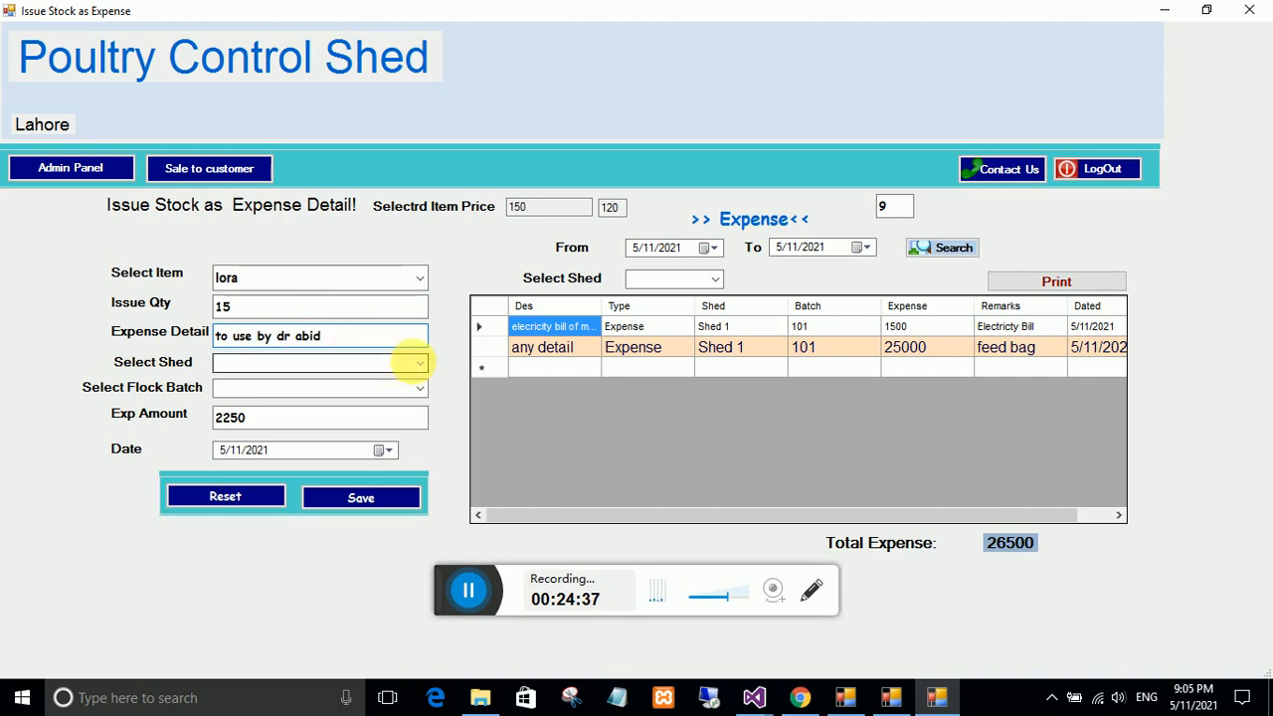
Assign the stock expense to Shed 2 and flock batch 201, and save the entry.
left_click(416, 362)
left_click(299, 392)
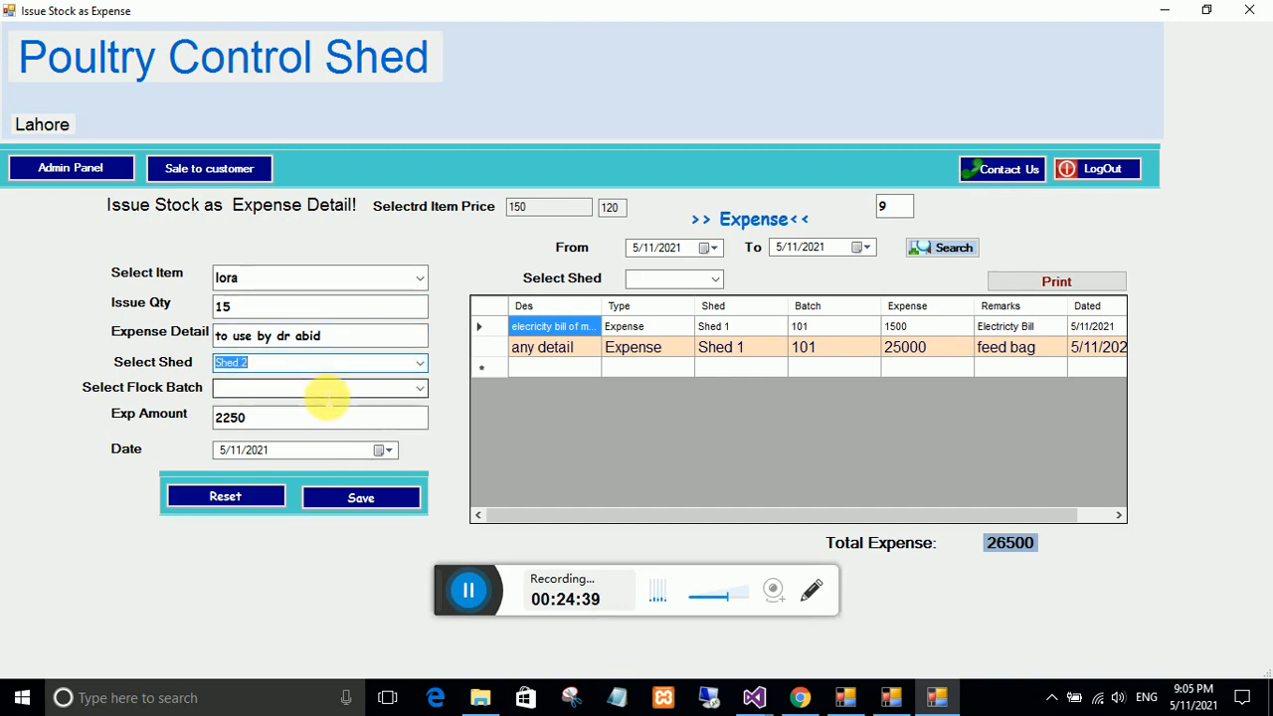
left_click(426, 396)
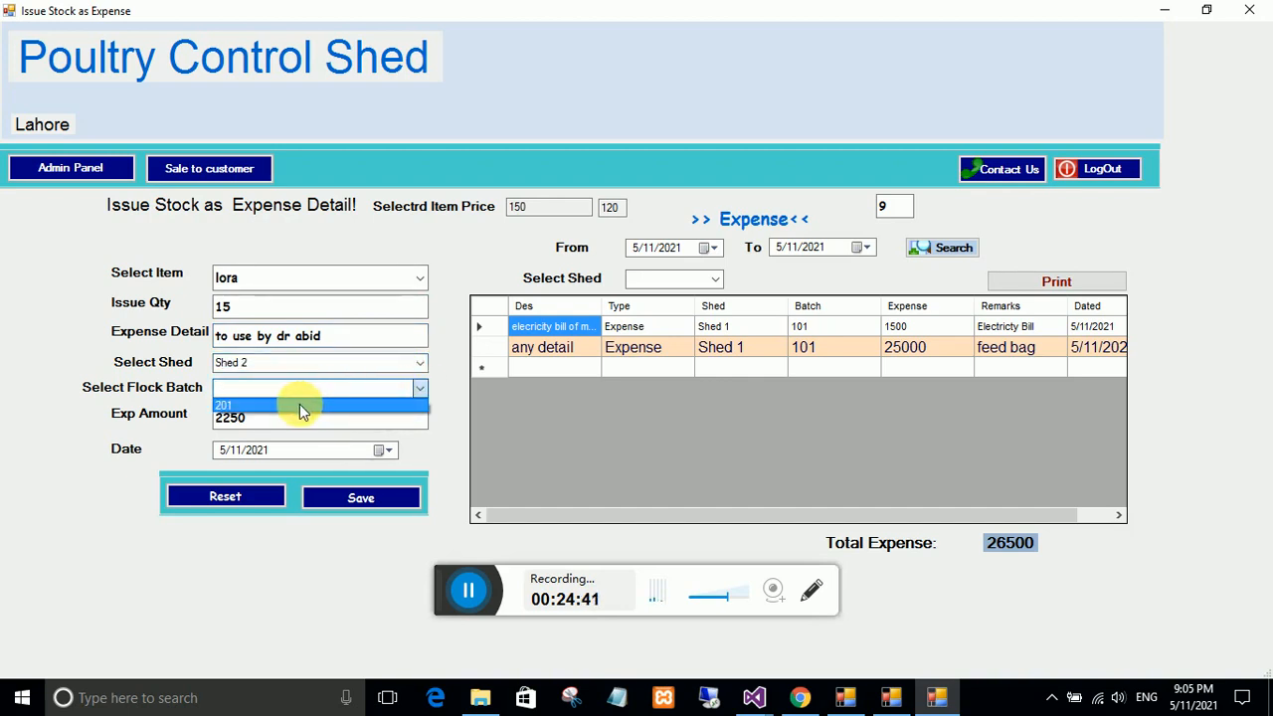
left_click(299, 403)
left_click(366, 490)
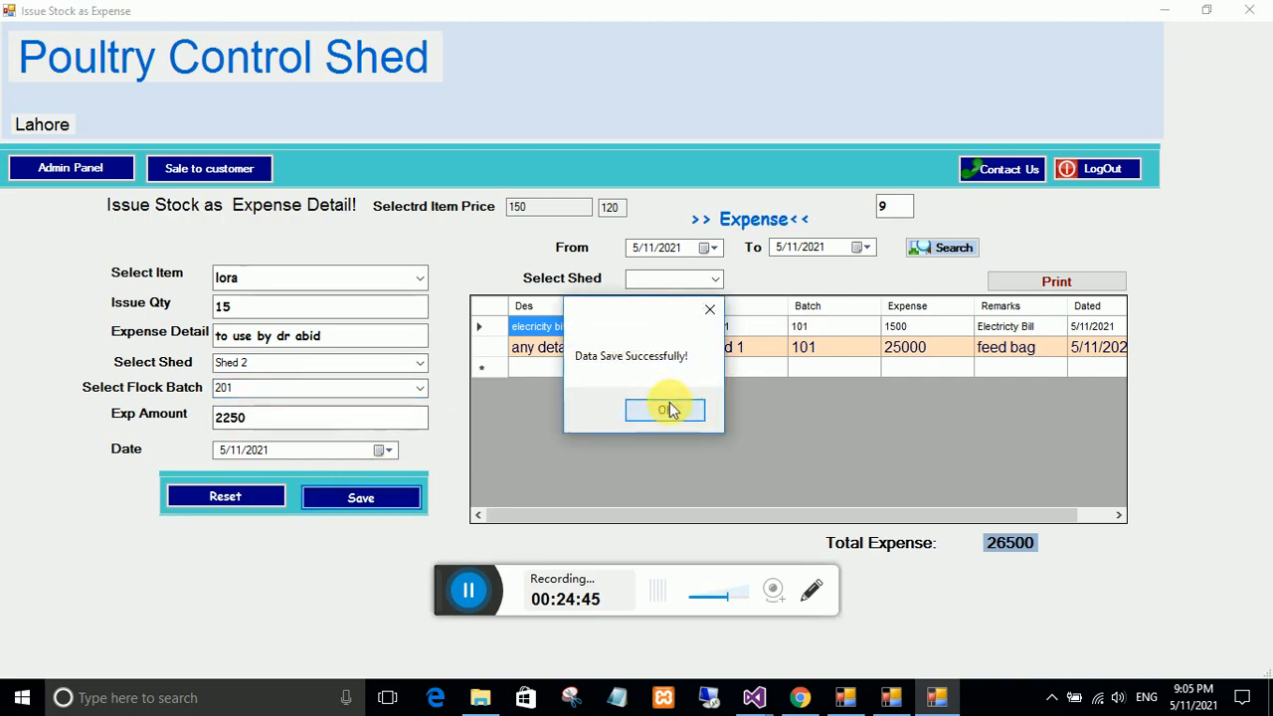
left_click(669, 407)
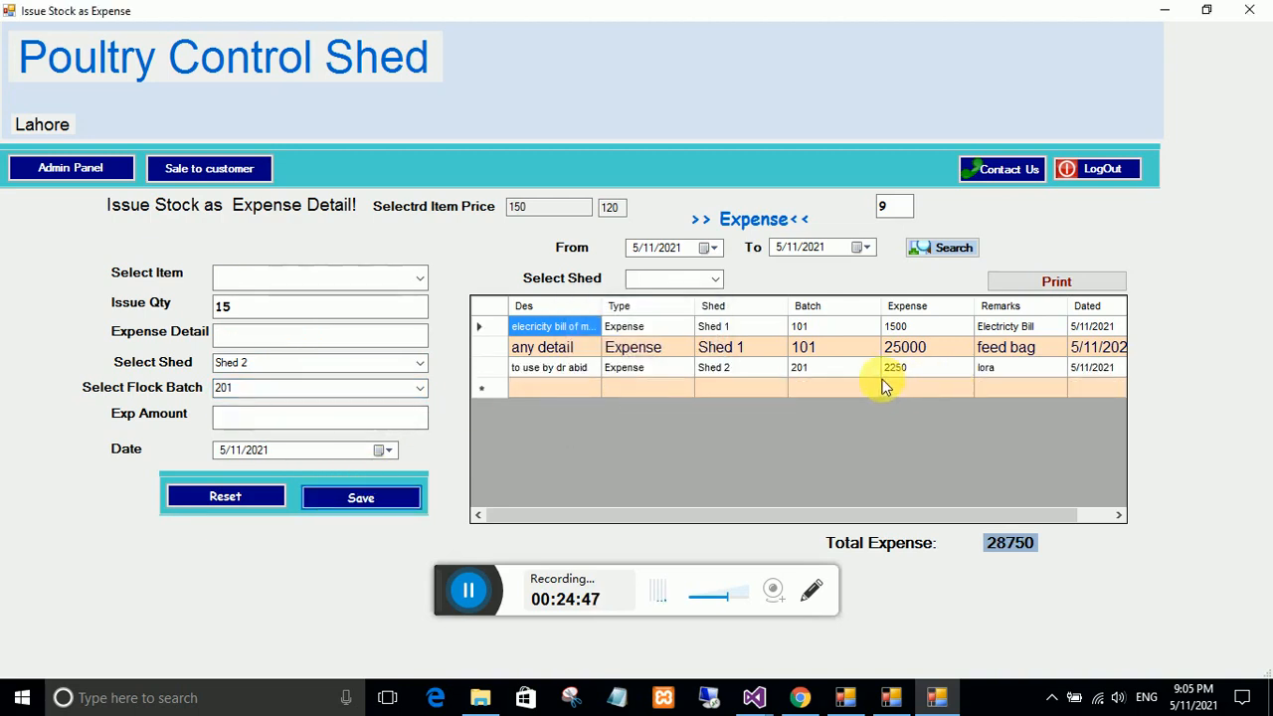
Filter the expense list by Shed 1 and by Shed 2 to review each shed's expenses.
left_click(715, 279)
left_click(664, 292)
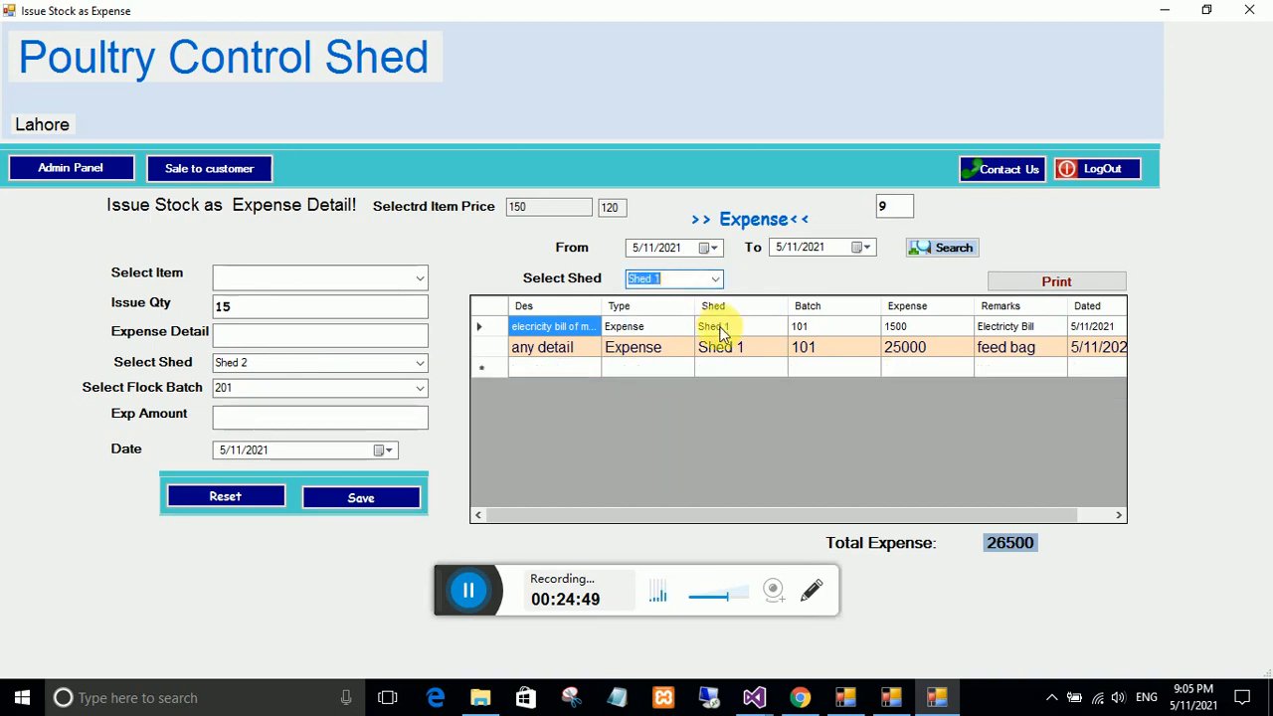
left_click(714, 281)
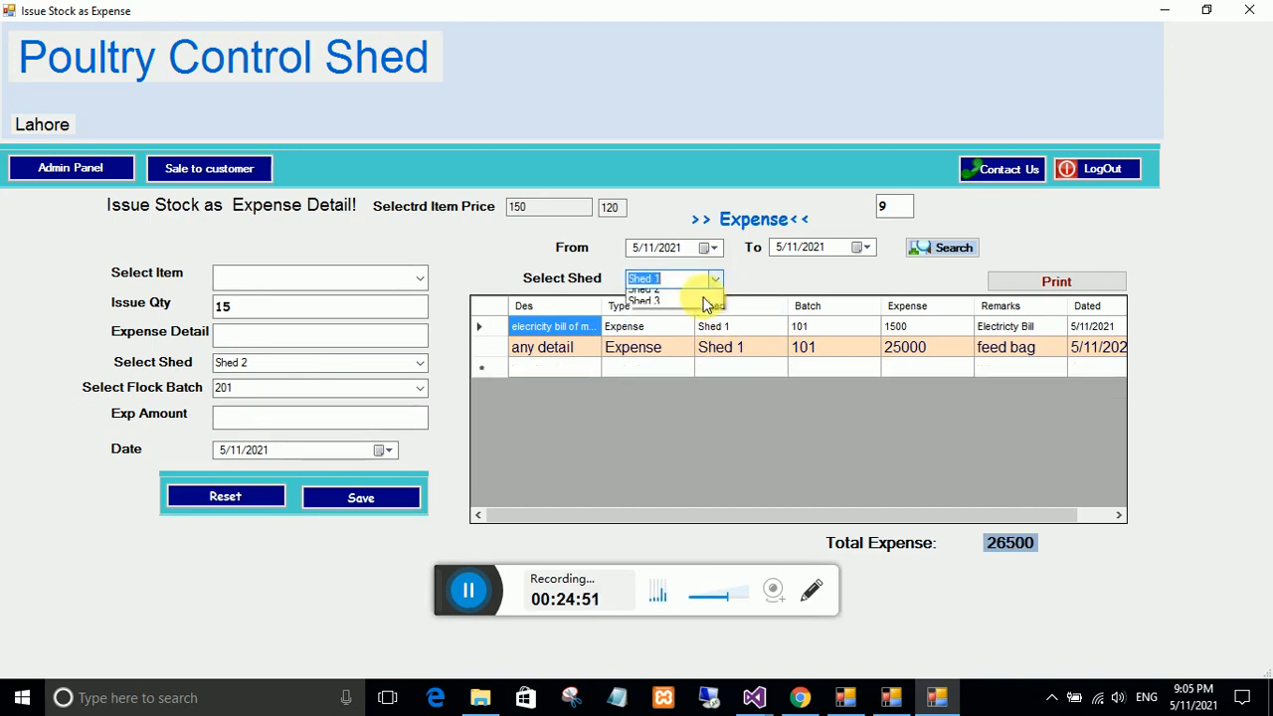
left_click(677, 311)
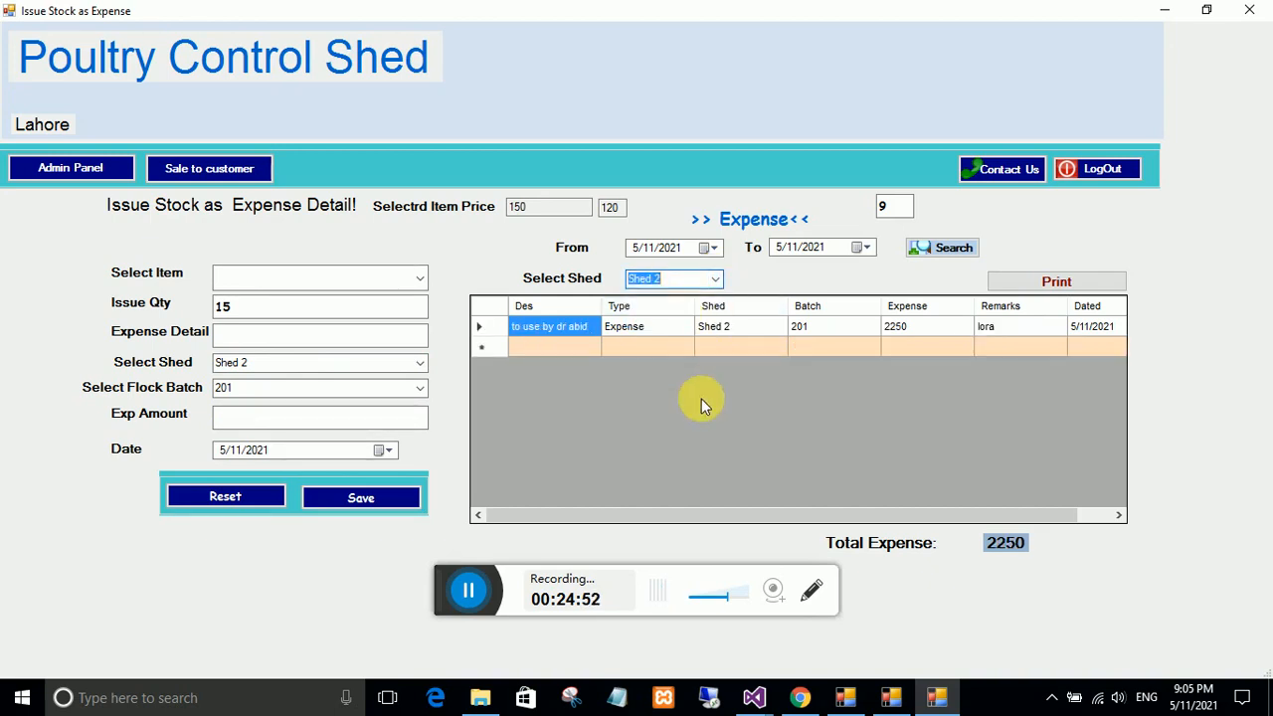
Review the batch-wise flock record and the detailed record of flock batch 201.
left_click(54, 167)
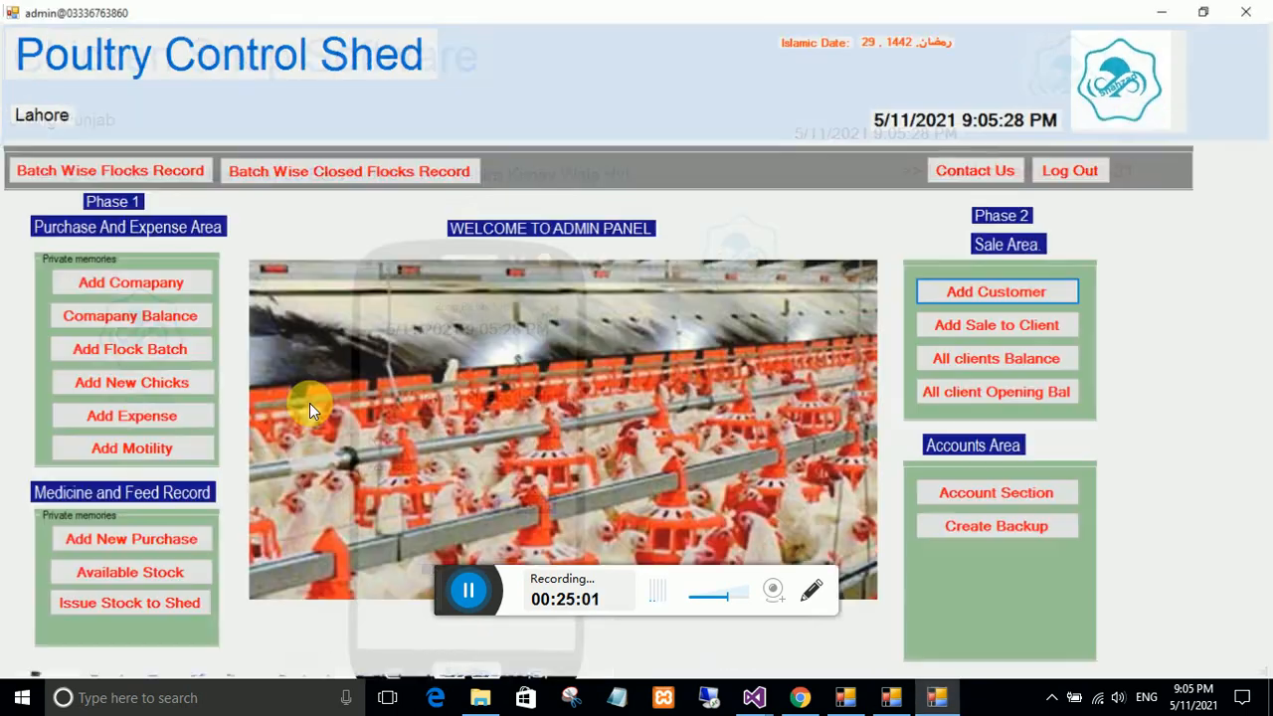
left_click(136, 175)
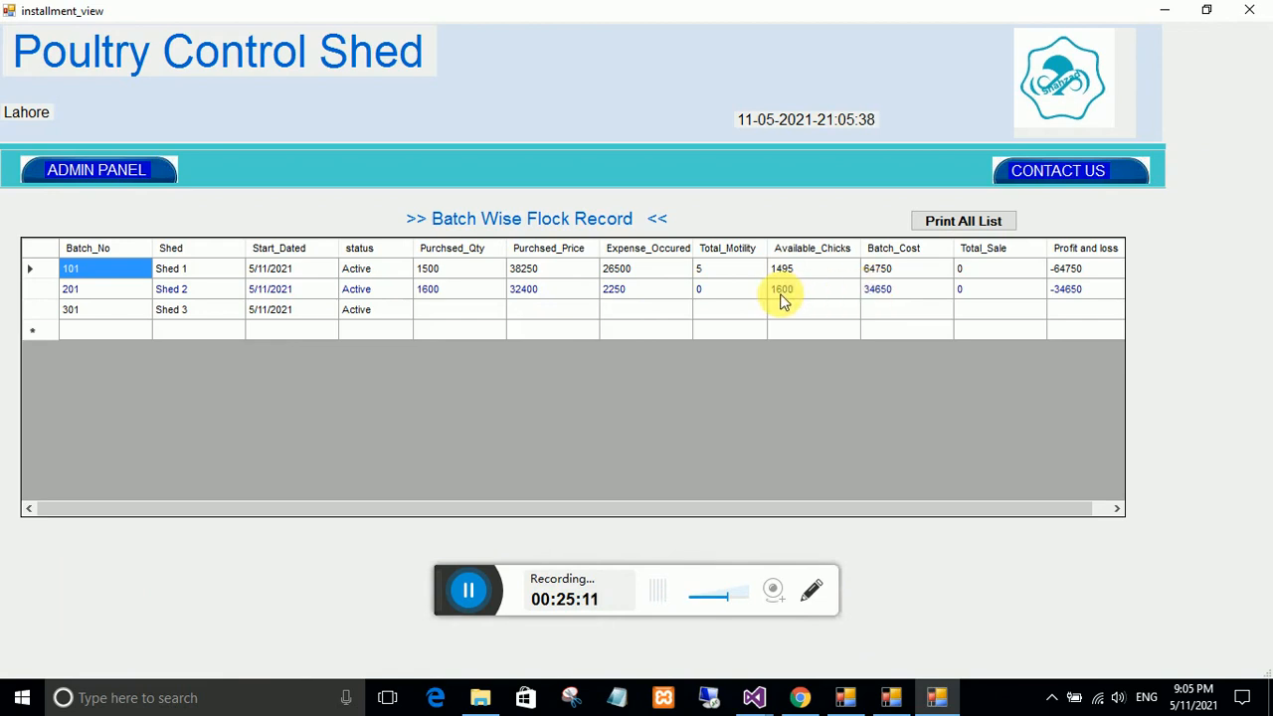
key("alt+F4")
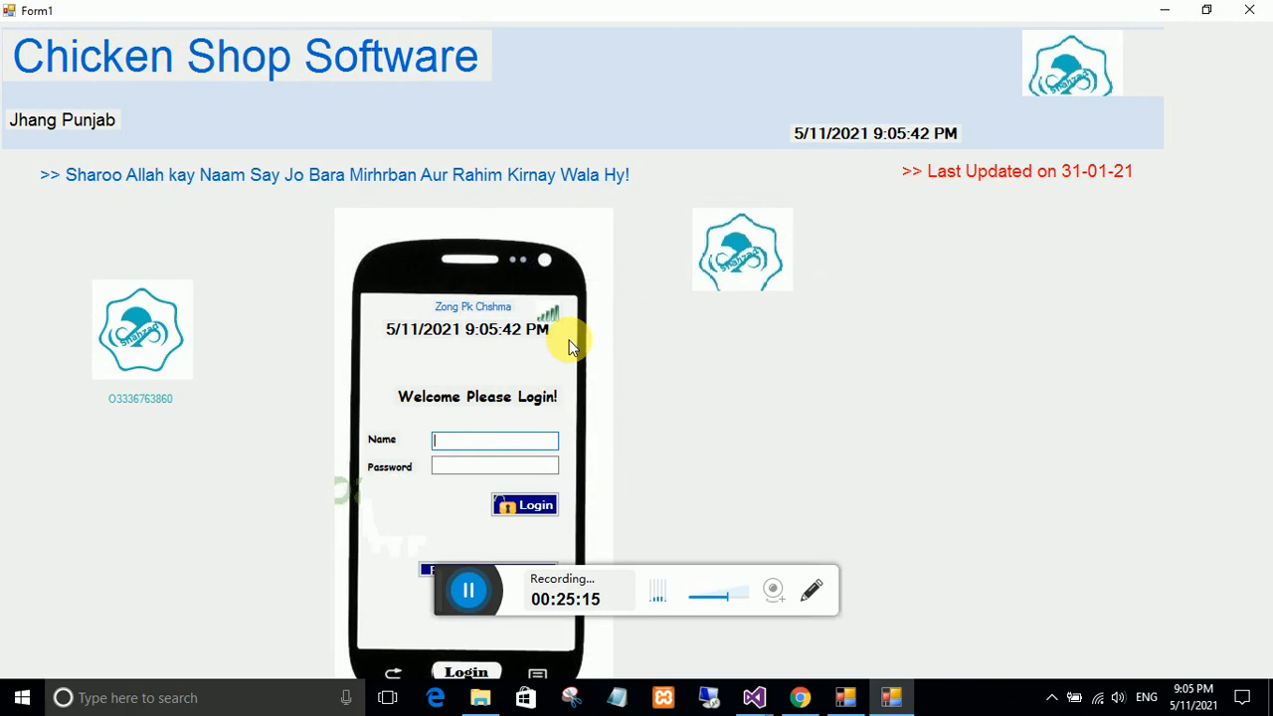
key("F5")
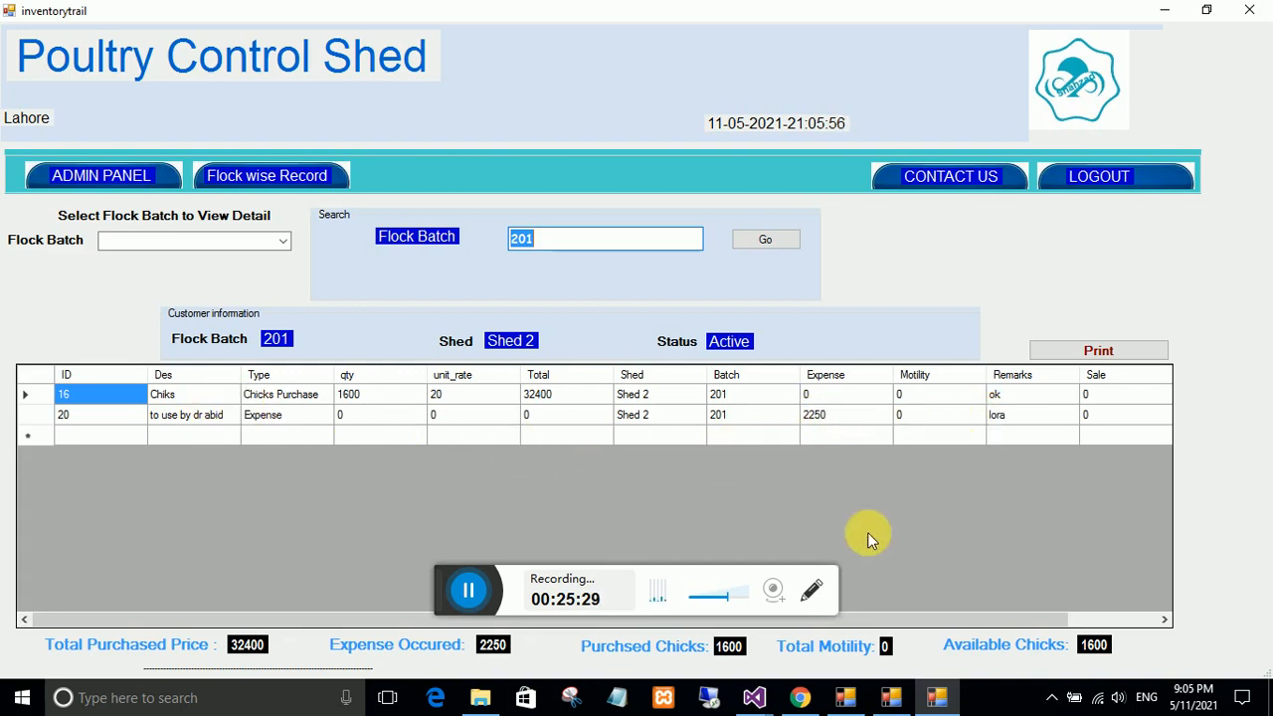
Check the available stock of feed and medicine products and return to the admin panel.
left_click(111, 173)
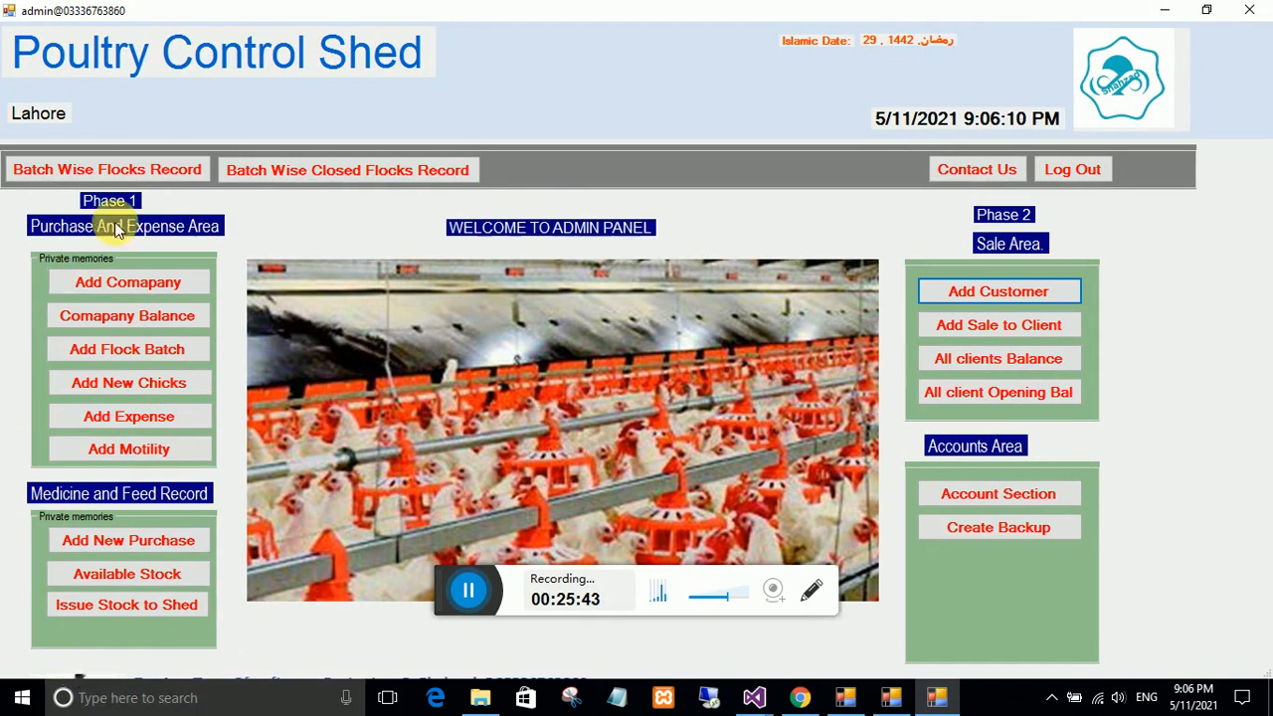
left_click(127, 577)
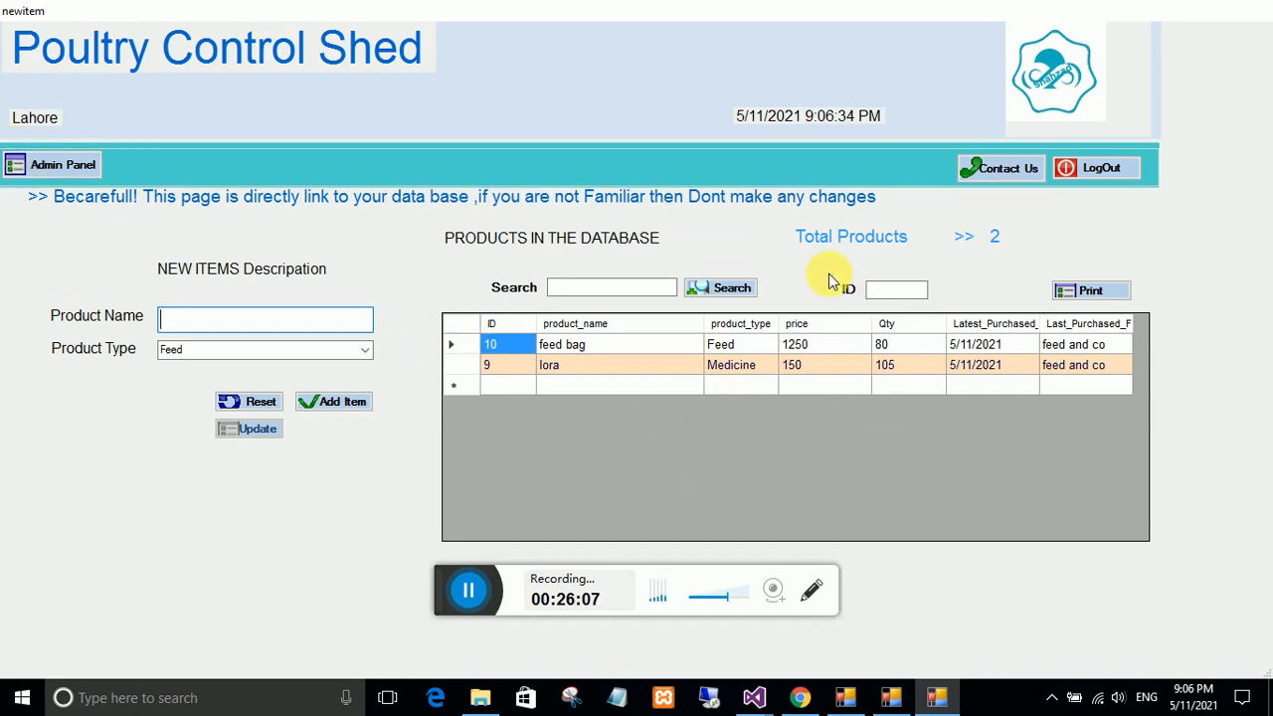
left_click(77, 164)
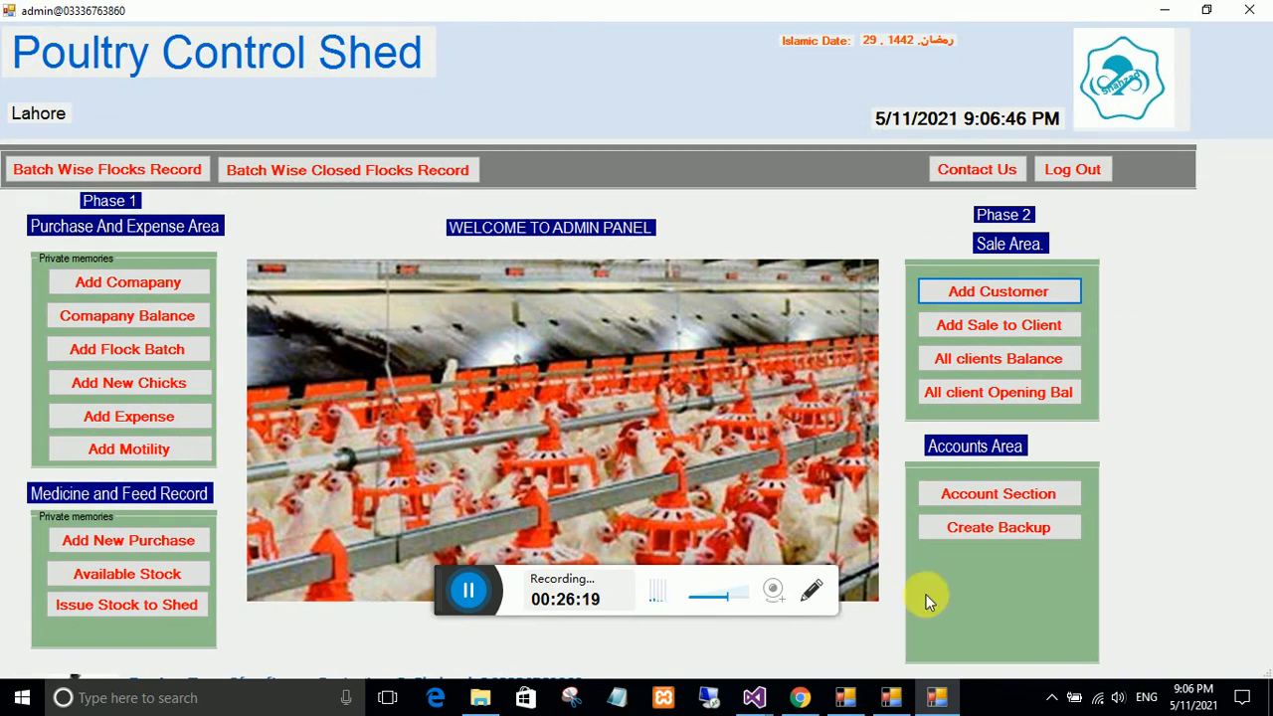
Register a customer named "madina and co" in the city multan, filling in the phone field, and save it.
left_click(992, 298)
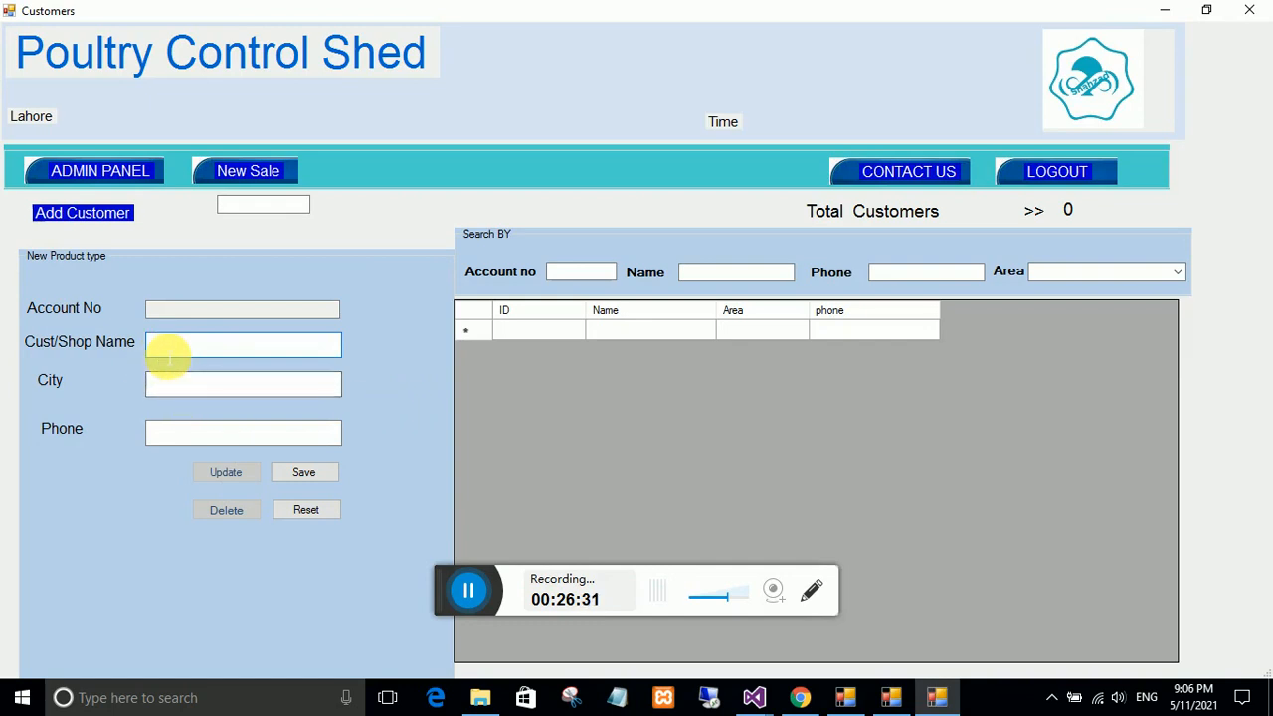
type("ina and co")
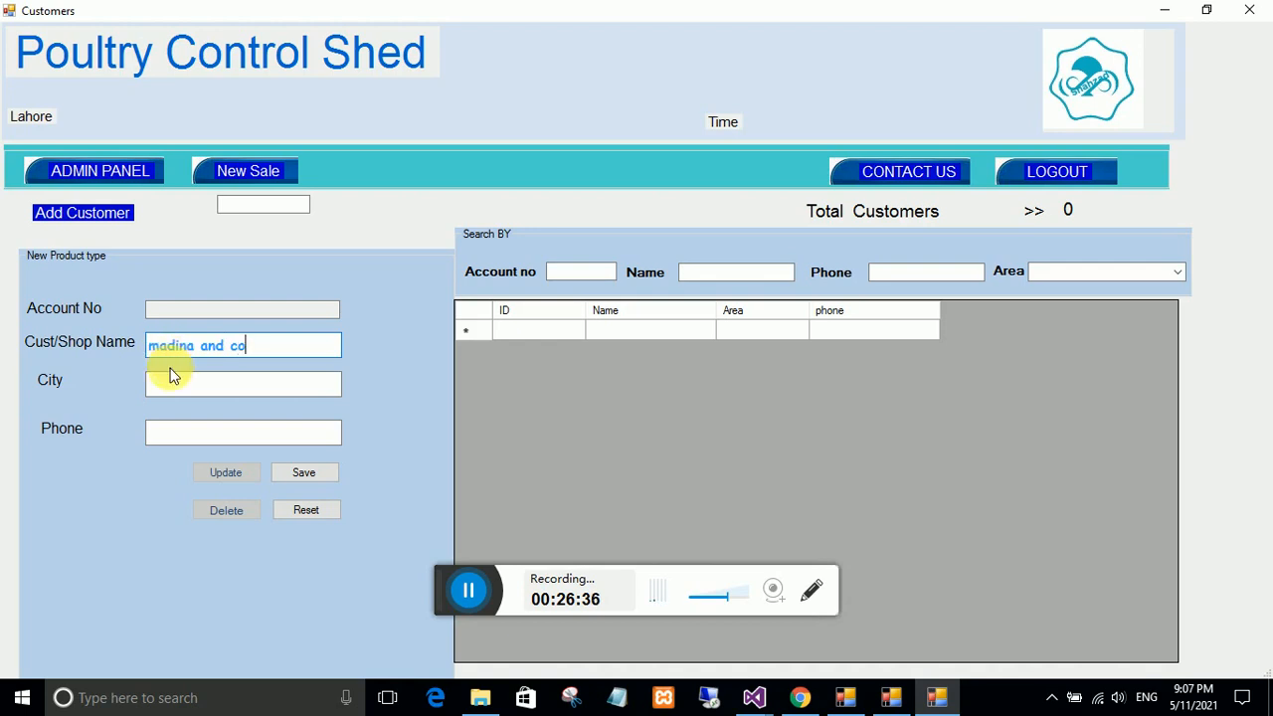
left_click(184, 390)
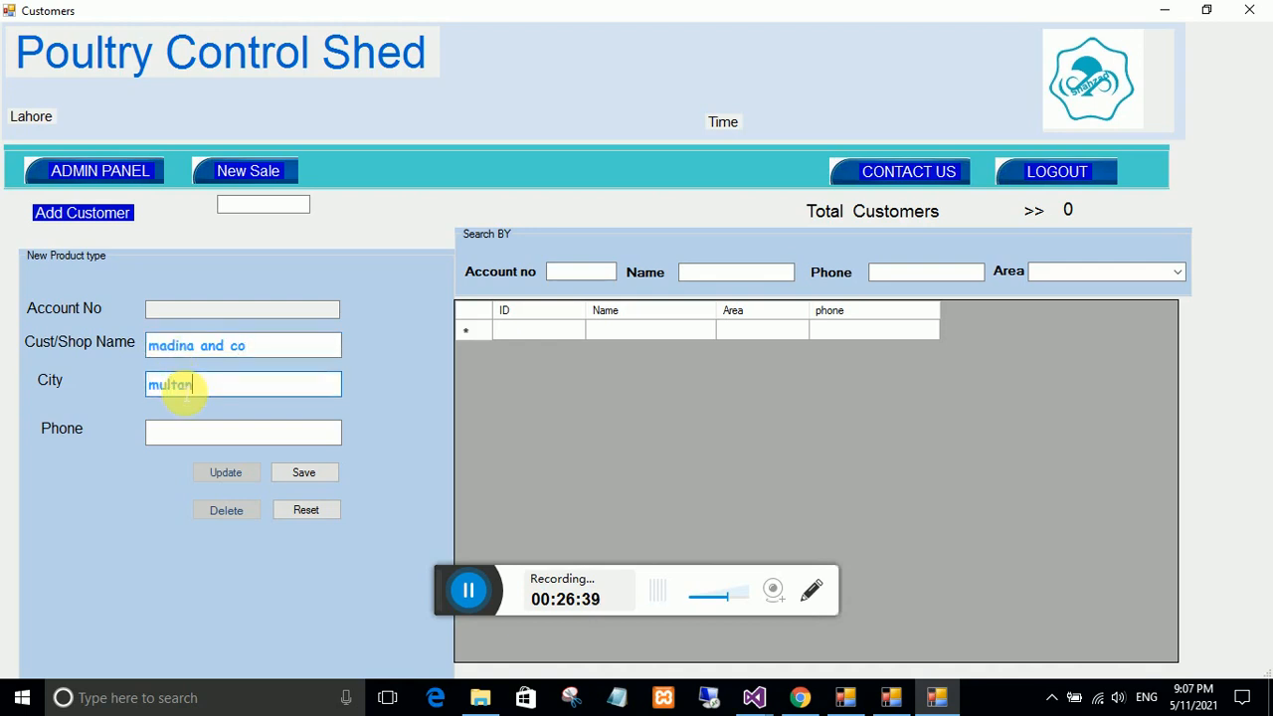
left_click(184, 432)
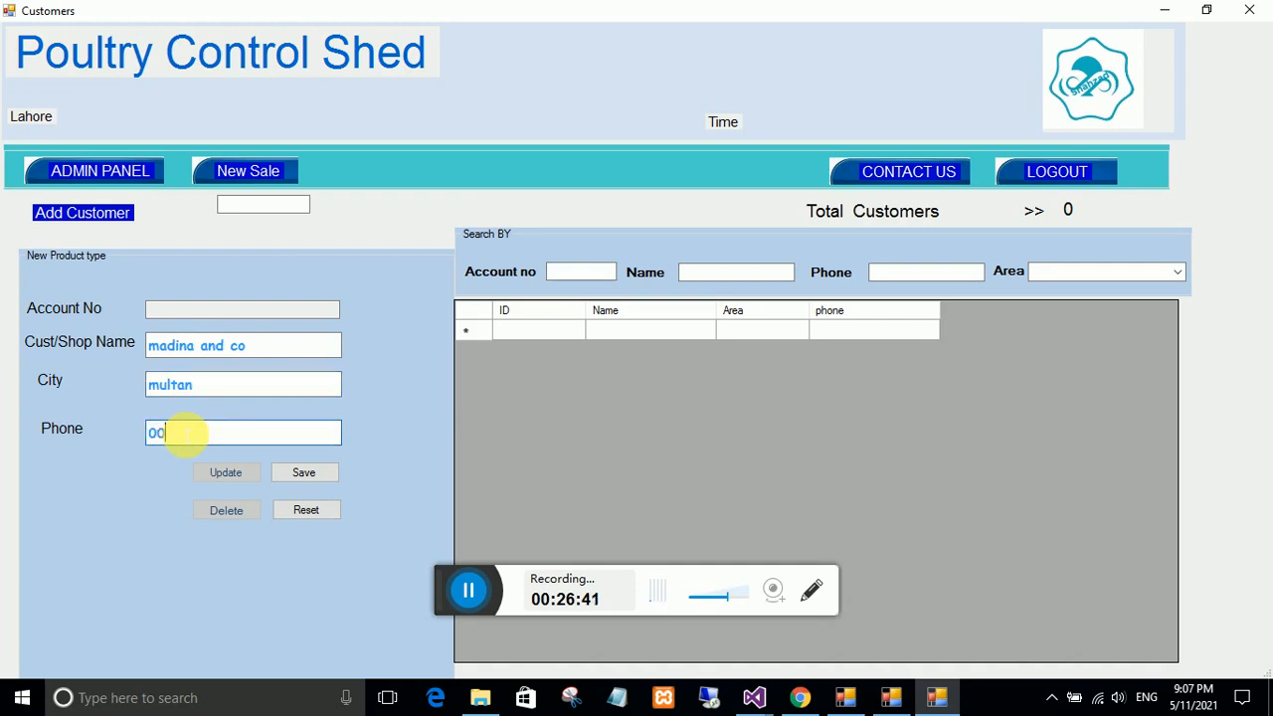
left_click(305, 474)
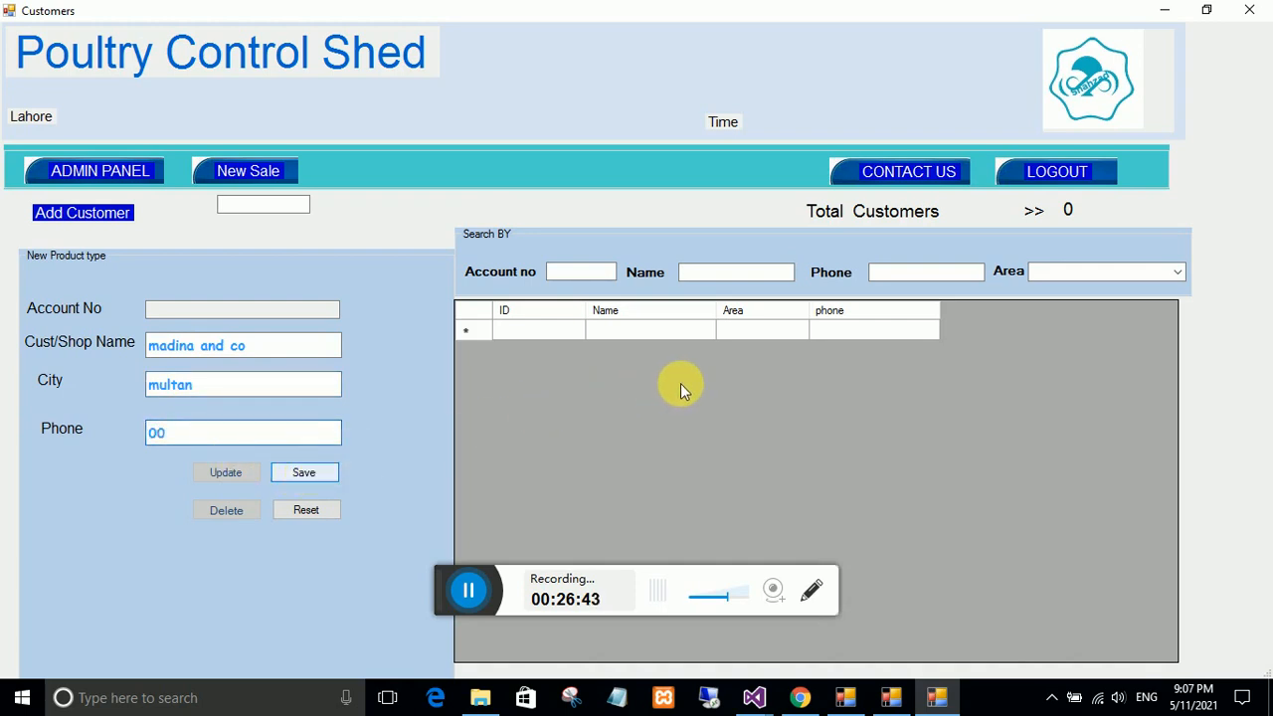
left_click(726, 410)
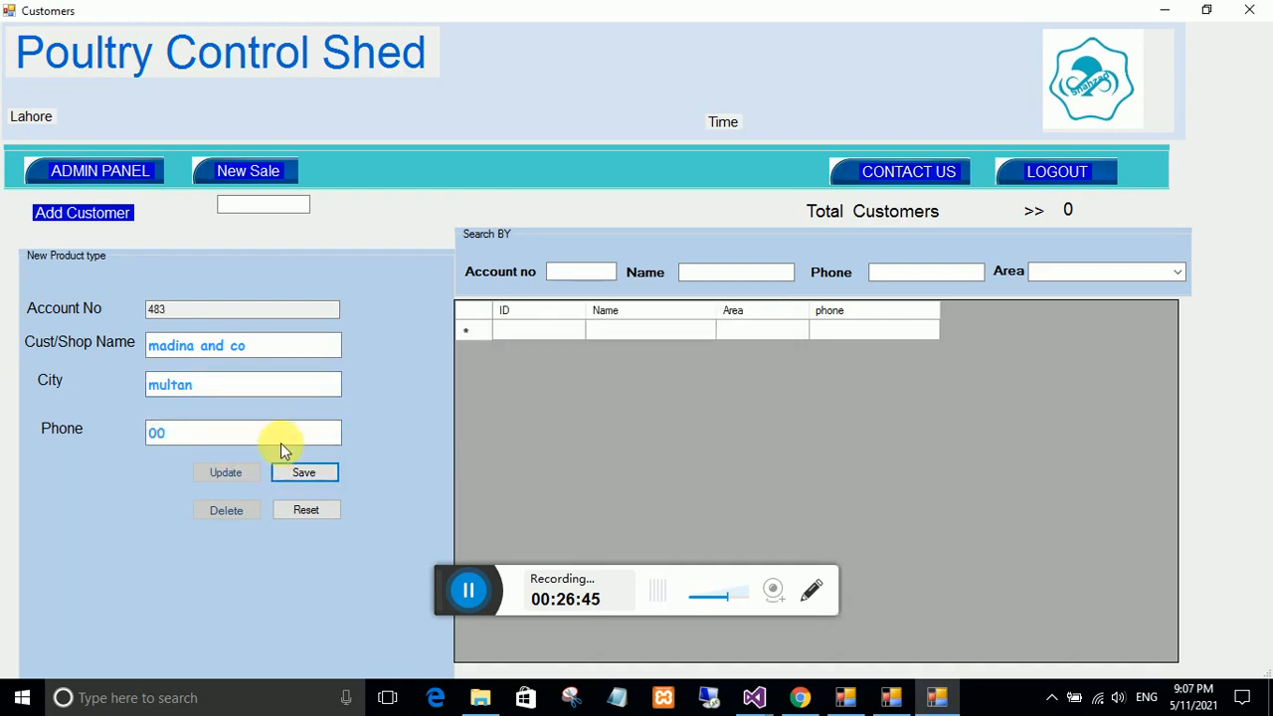
Register a second customer named "husain poultry center" in multan, filling in the phone field, and save it.
left_click(297, 511)
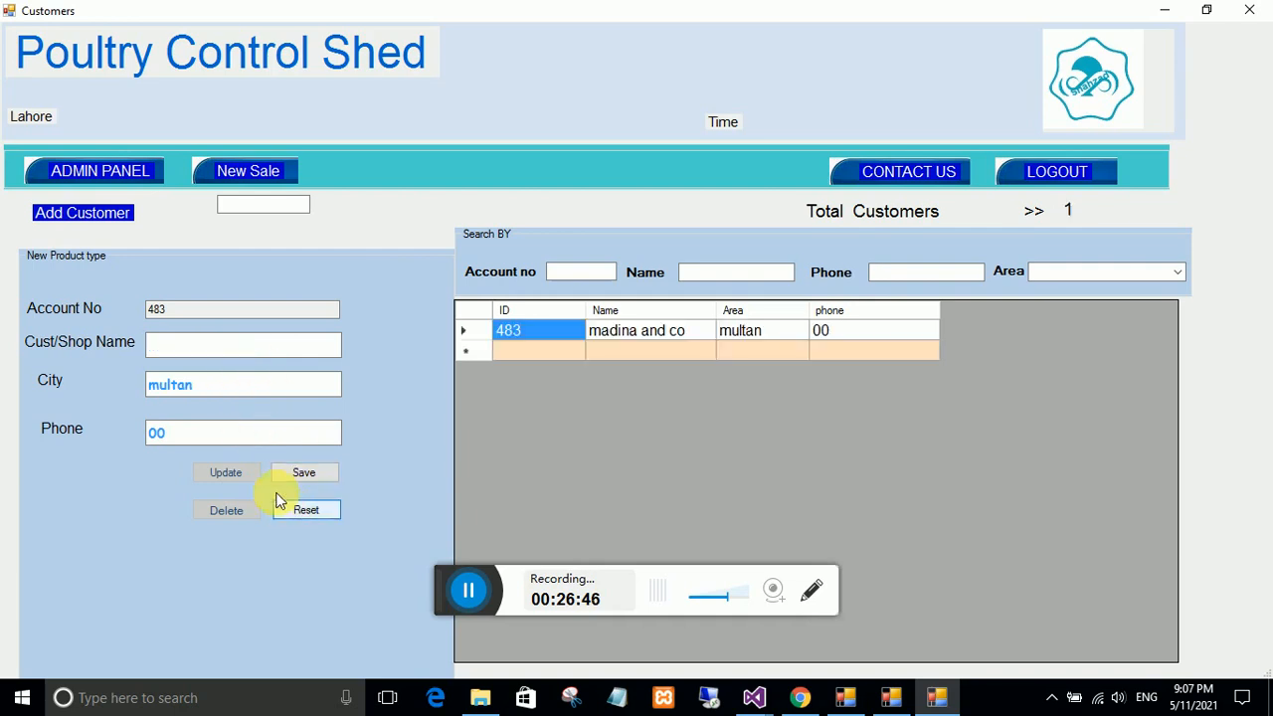
left_click(215, 353)
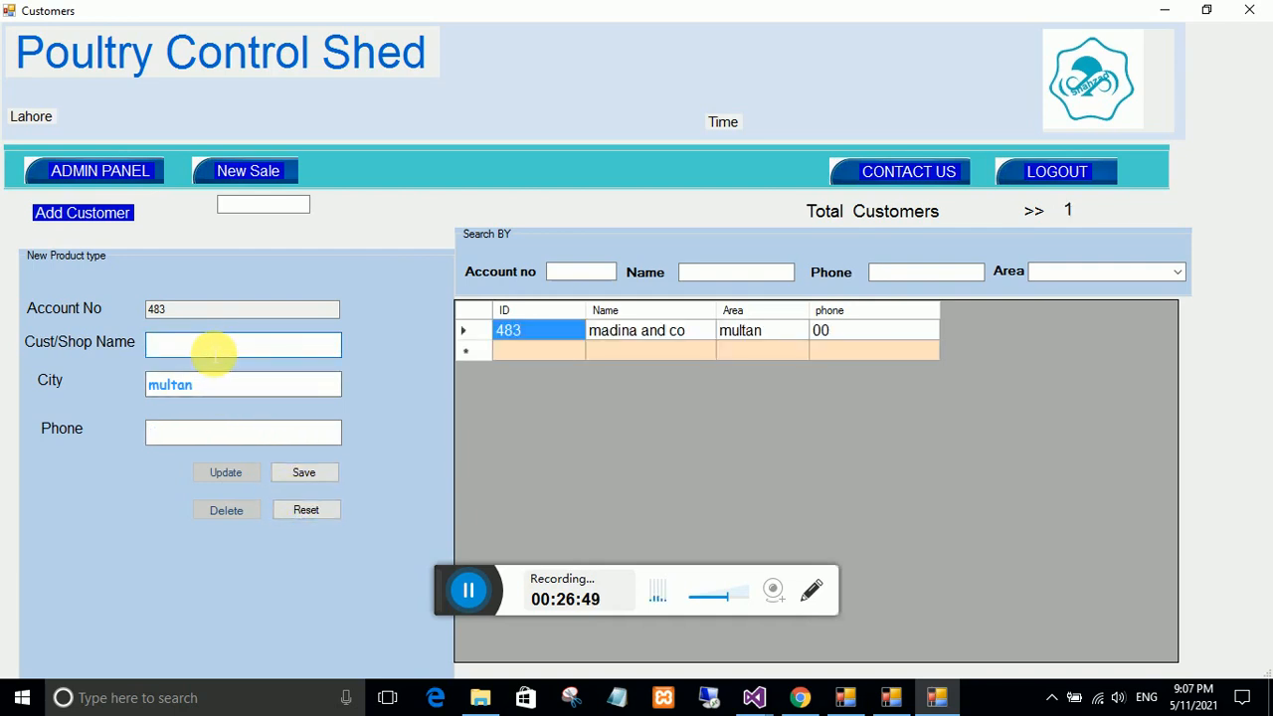
type("husain poul")
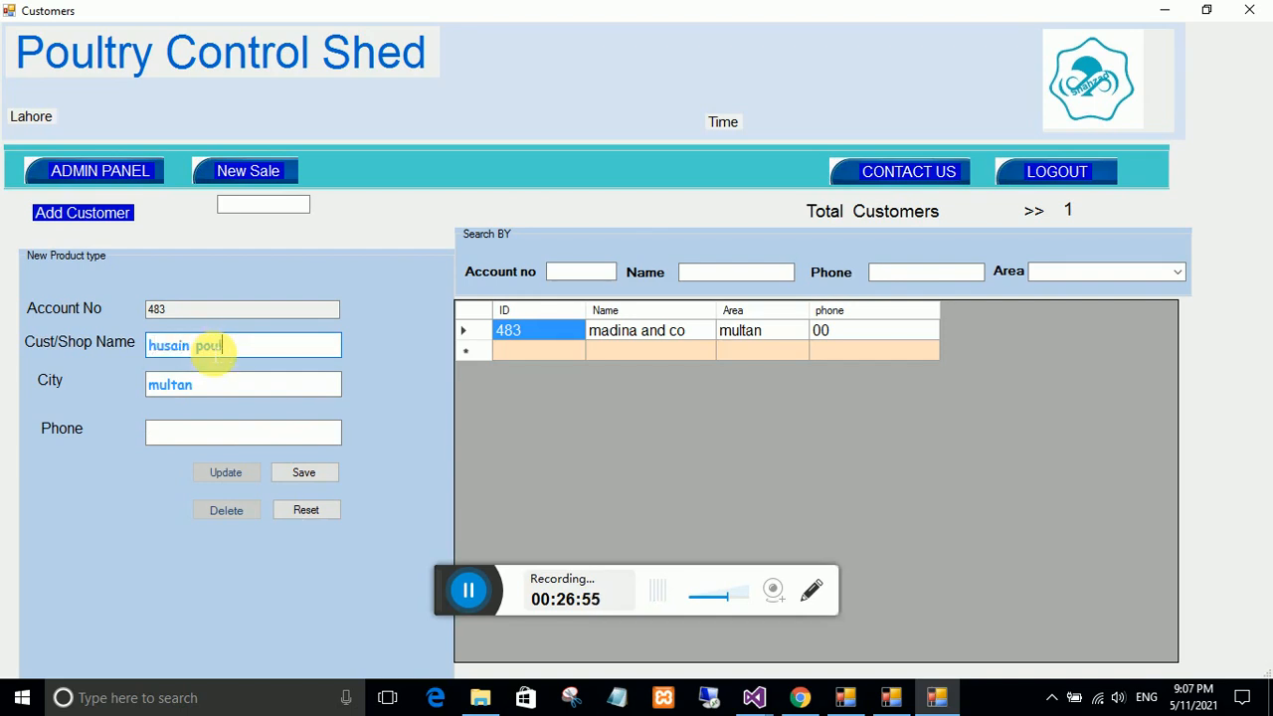
type("try center")
left_click(185, 434)
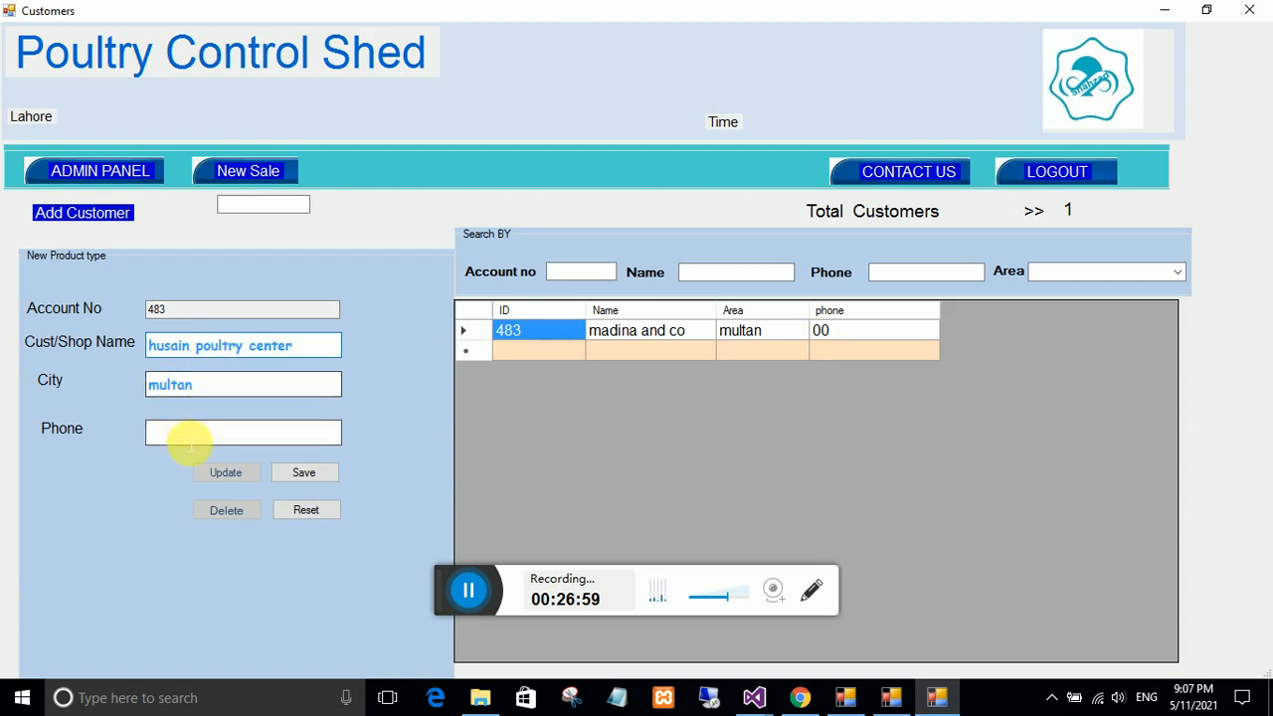
type("00")
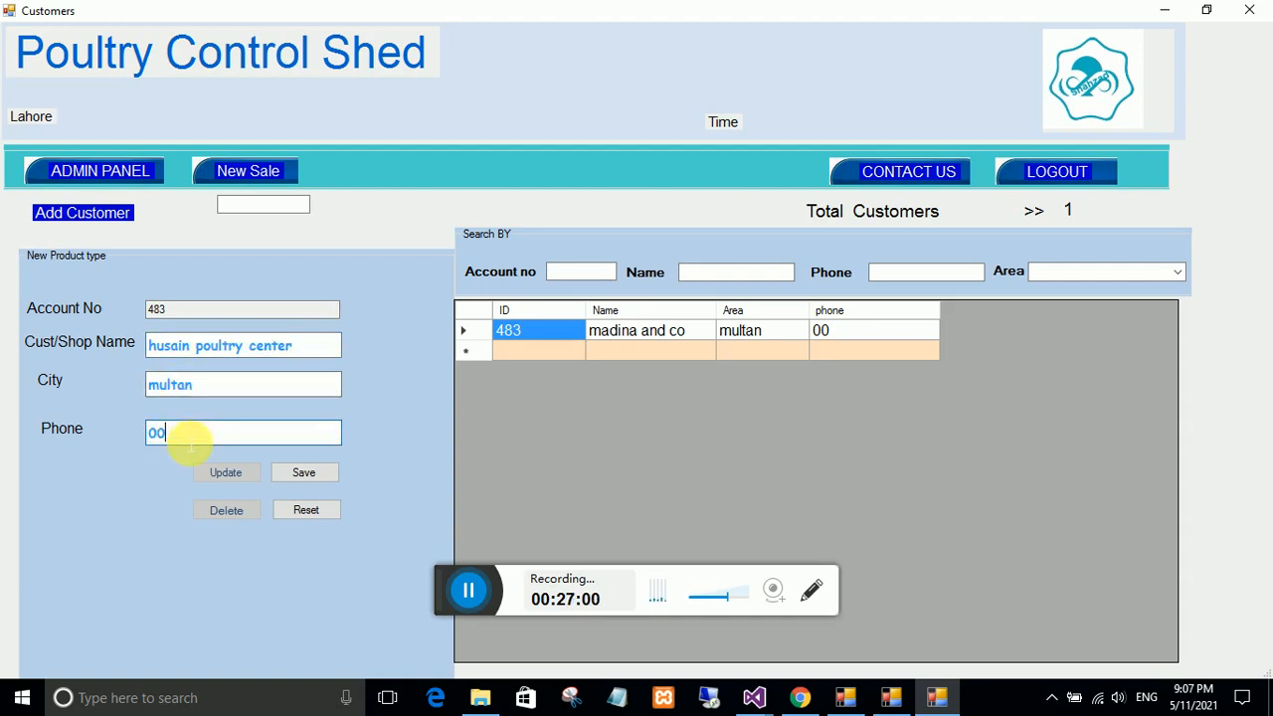
left_click(302, 474)
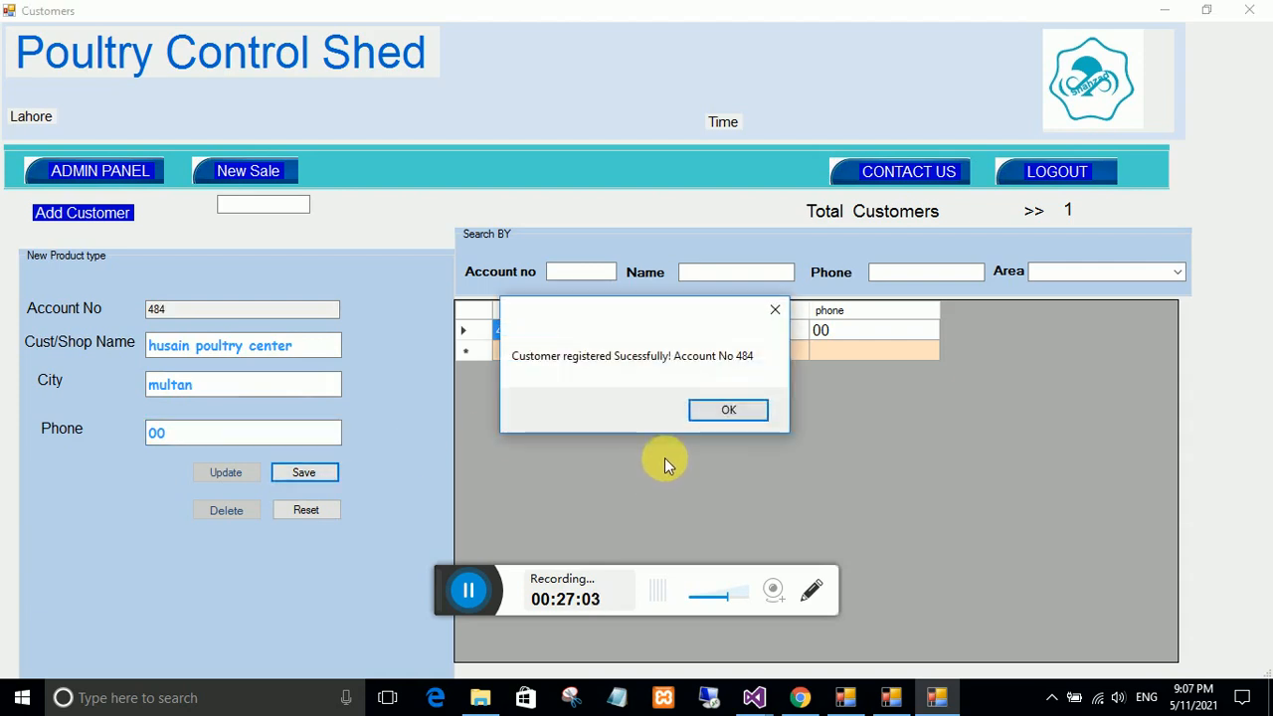
left_click(729, 410)
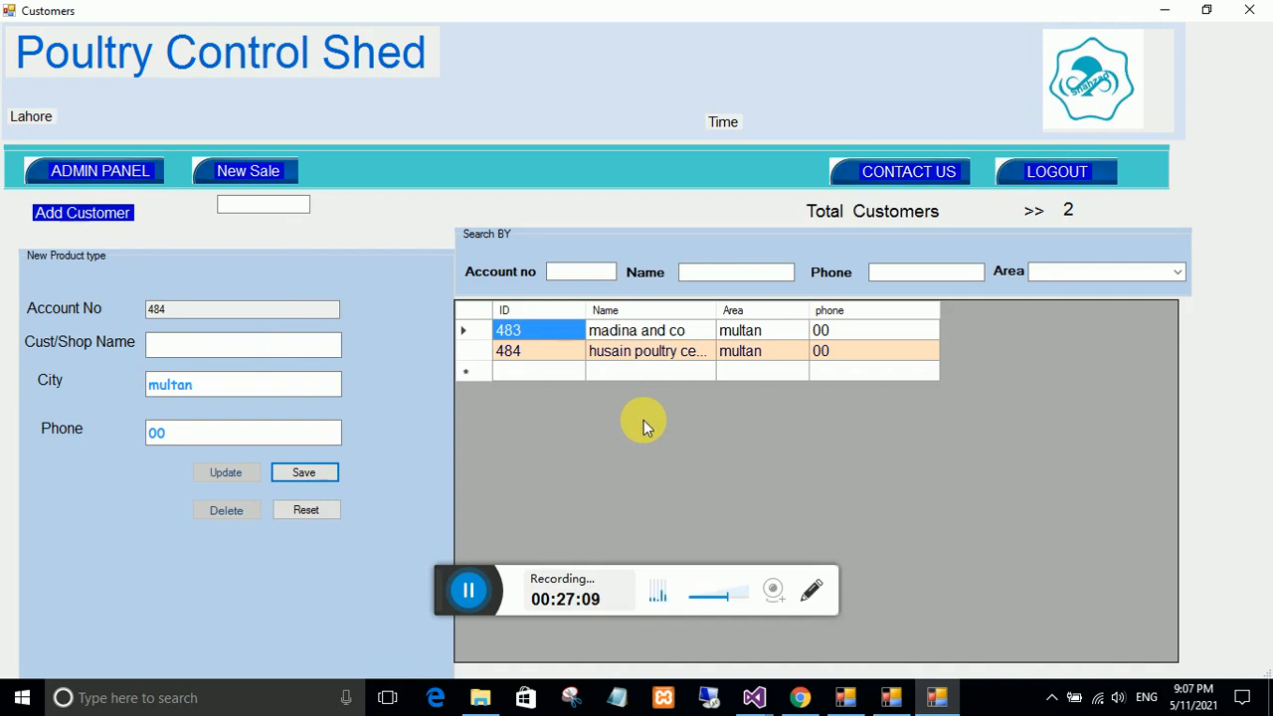
Open a new client sale from the admin panel and set the chicken rate to 350 and the weight to 1000.
left_click(128, 170)
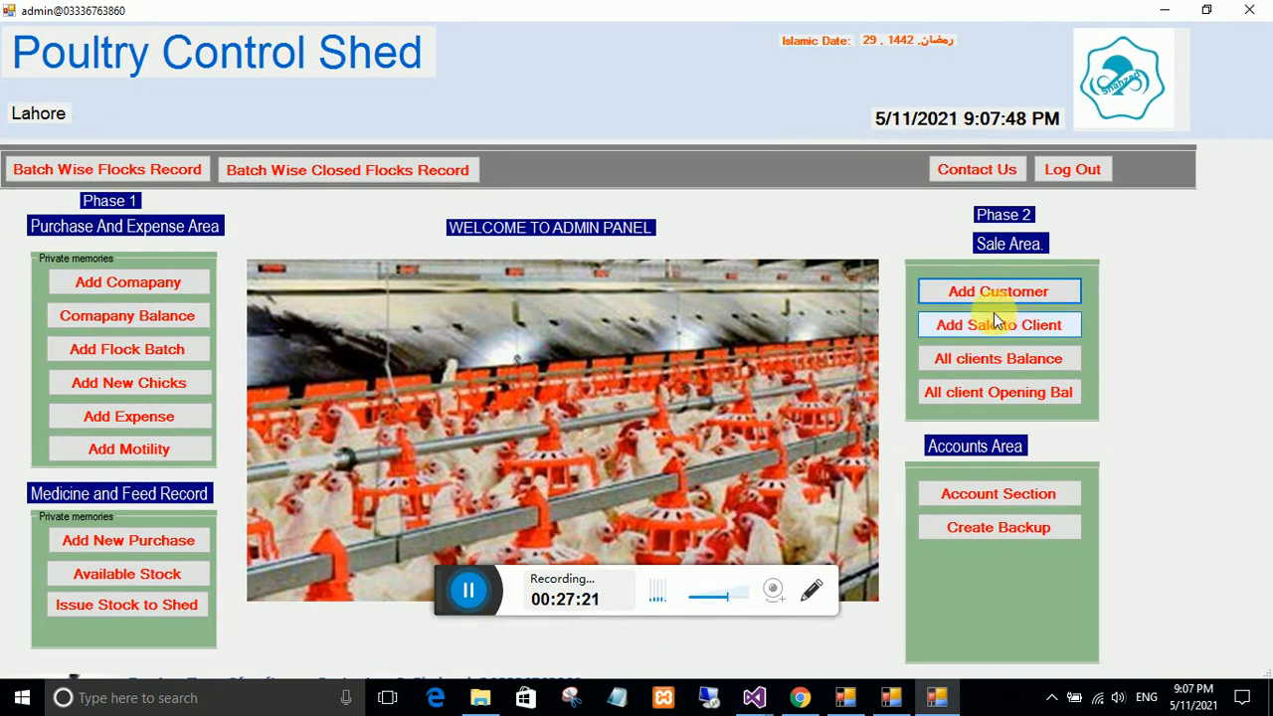
left_click(983, 328)
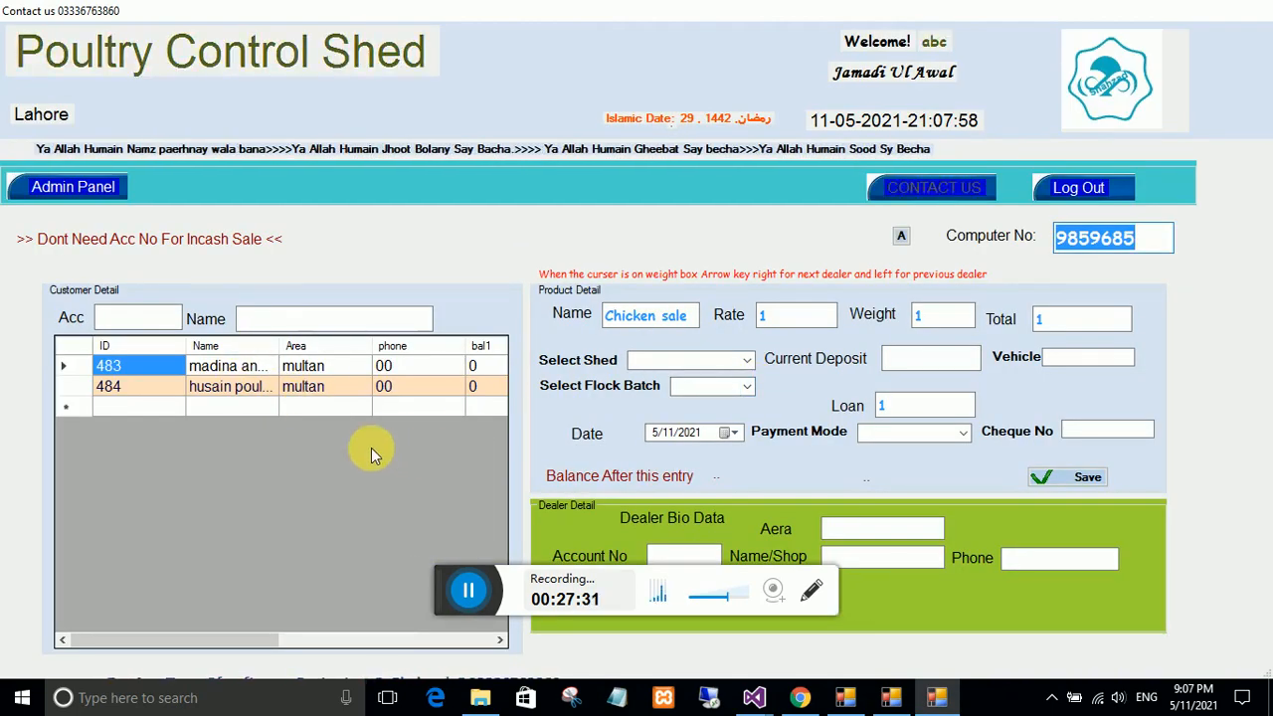
left_click(785, 320)
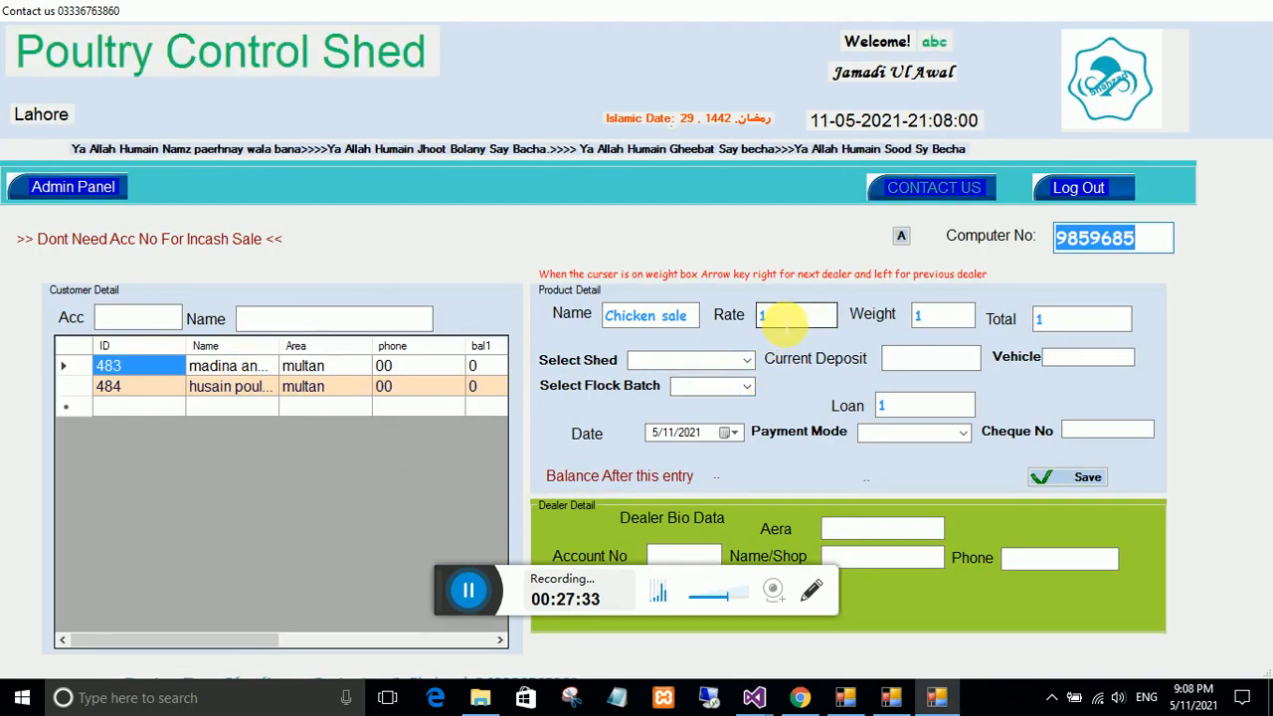
double_click(763, 316)
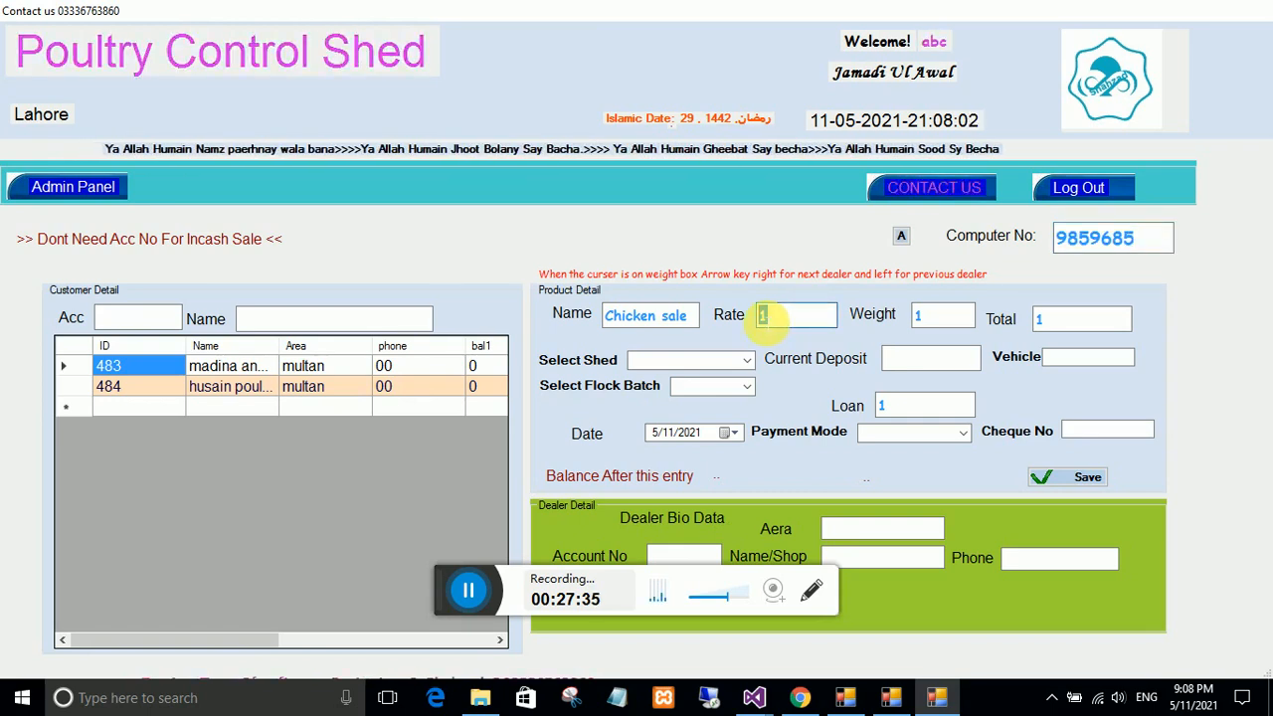
type("350")
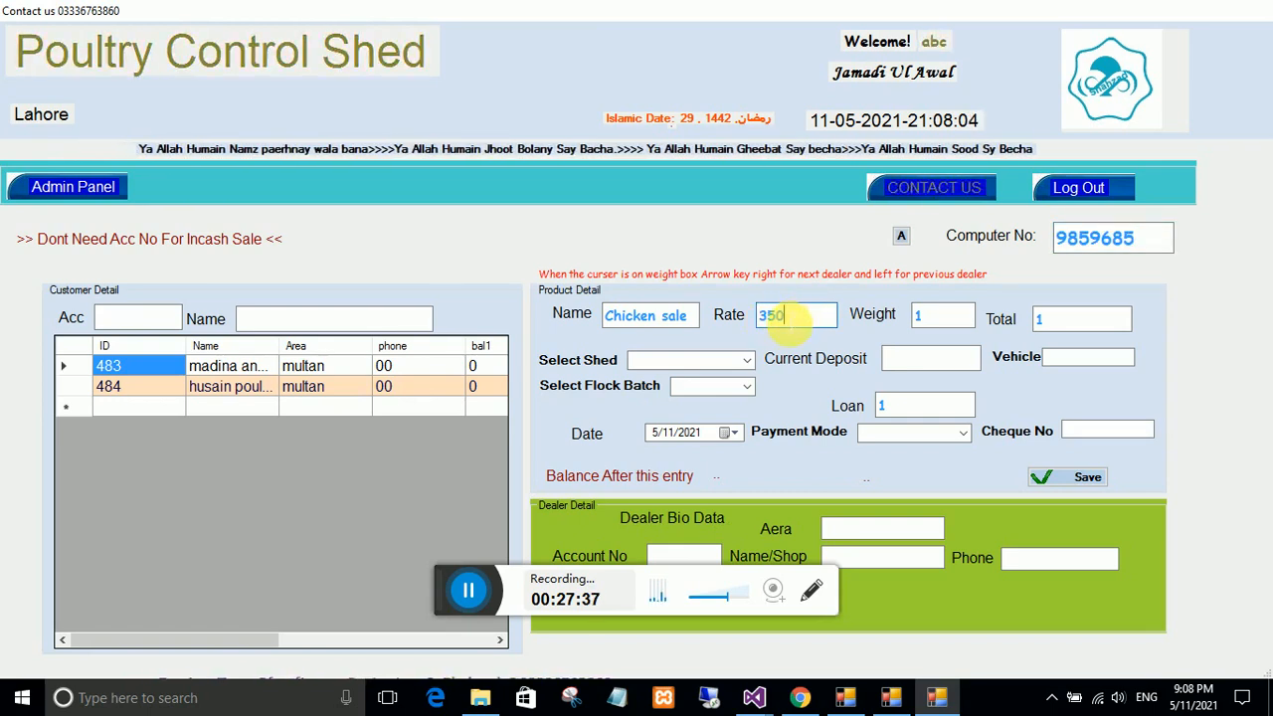
left_click(933, 316)
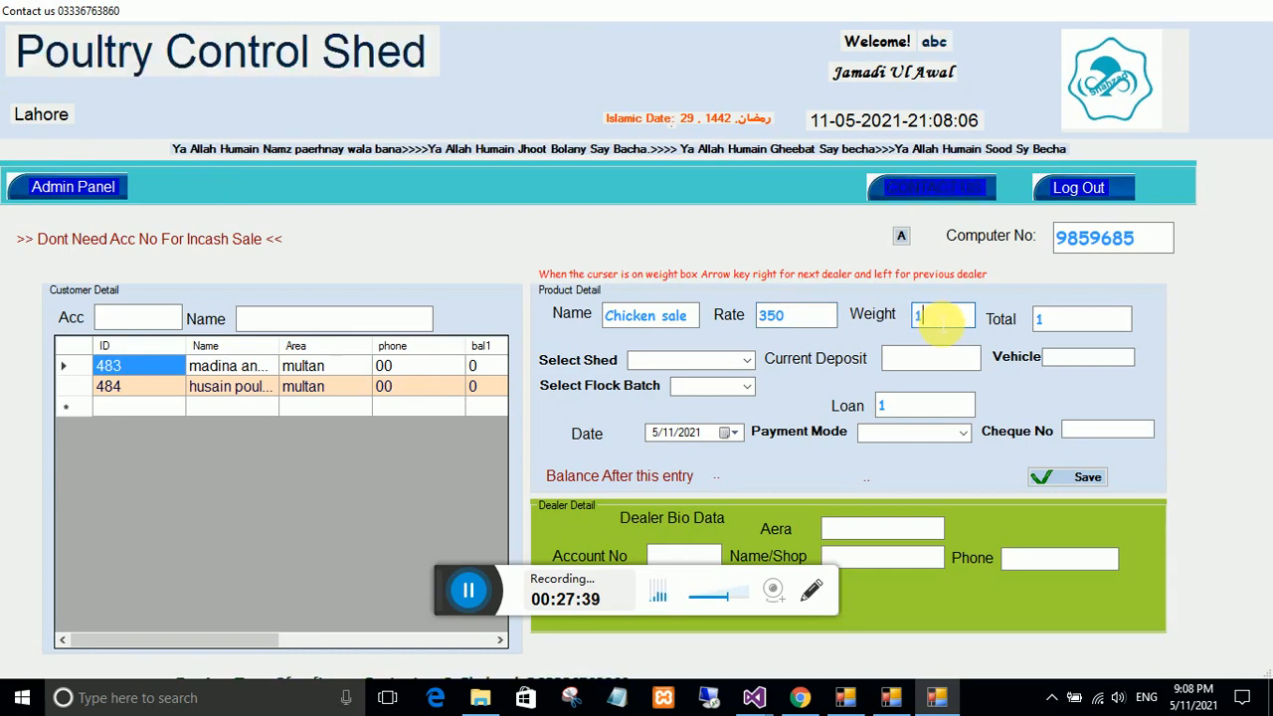
type("000")
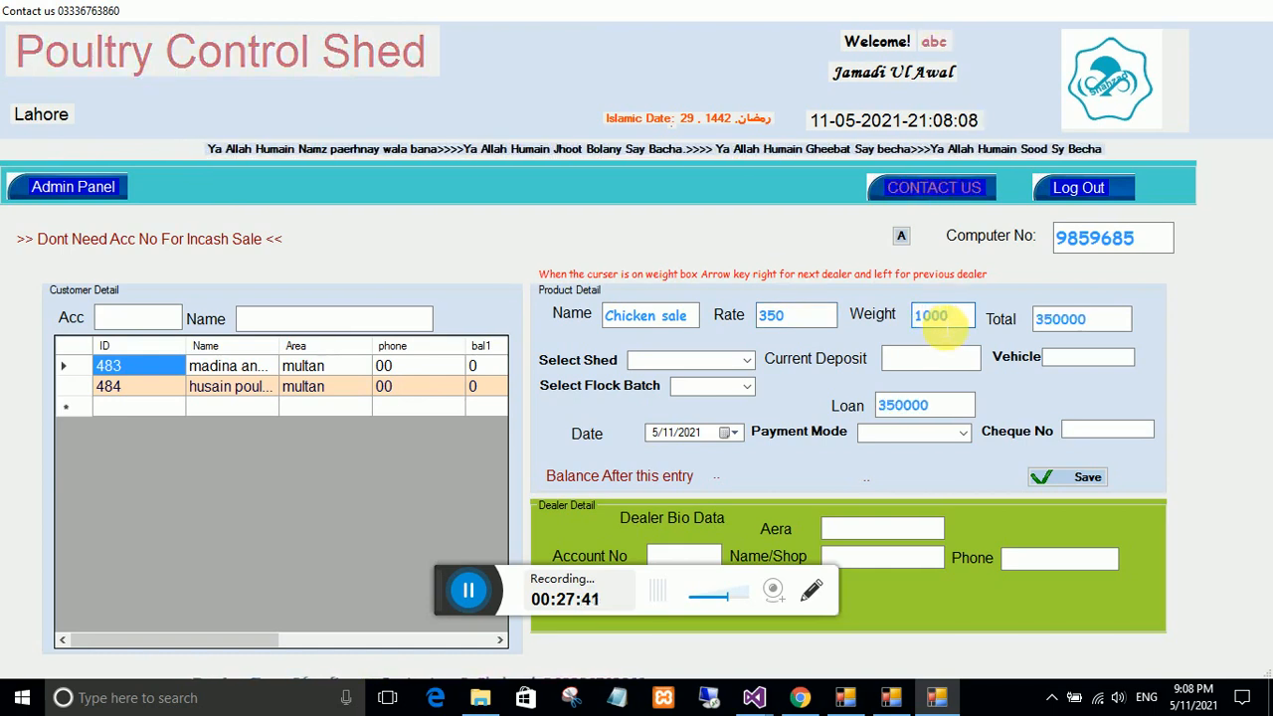
Assign the sale to Shed 1 and flock batch 101, with a current deposit of 50000 and vehicle 258.
left_click(746, 364)
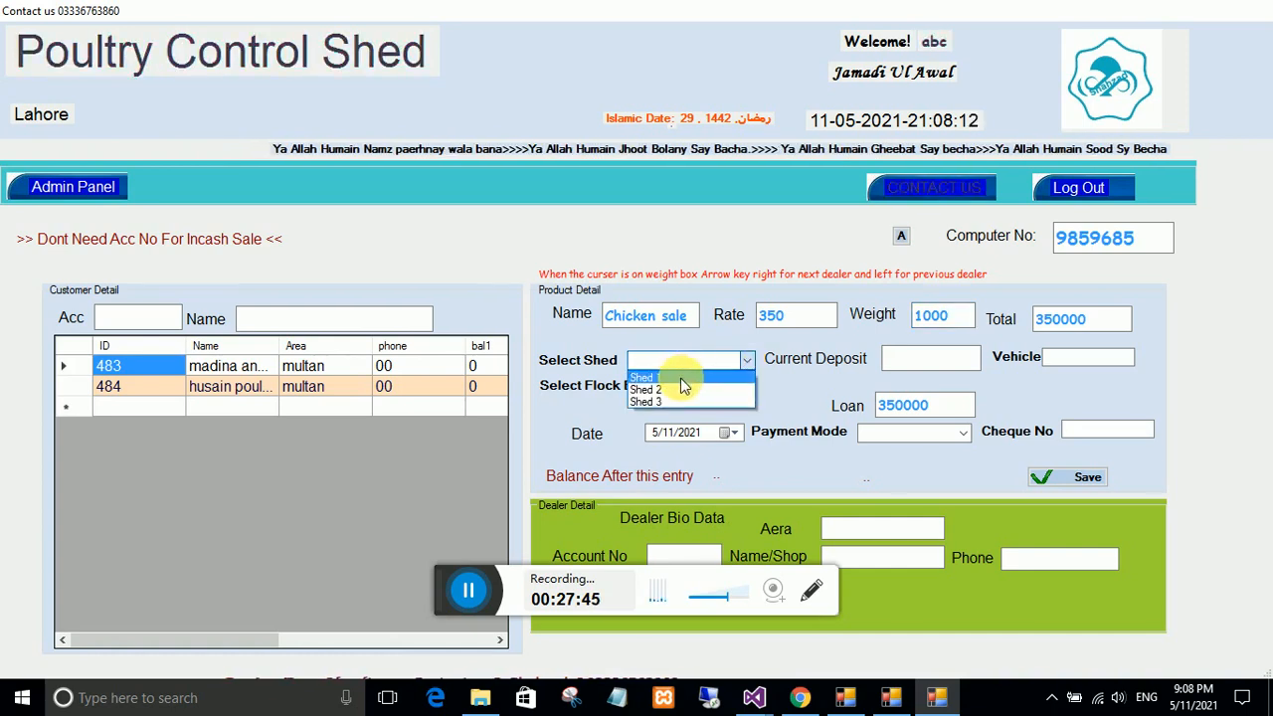
left_click(682, 378)
left_click(750, 388)
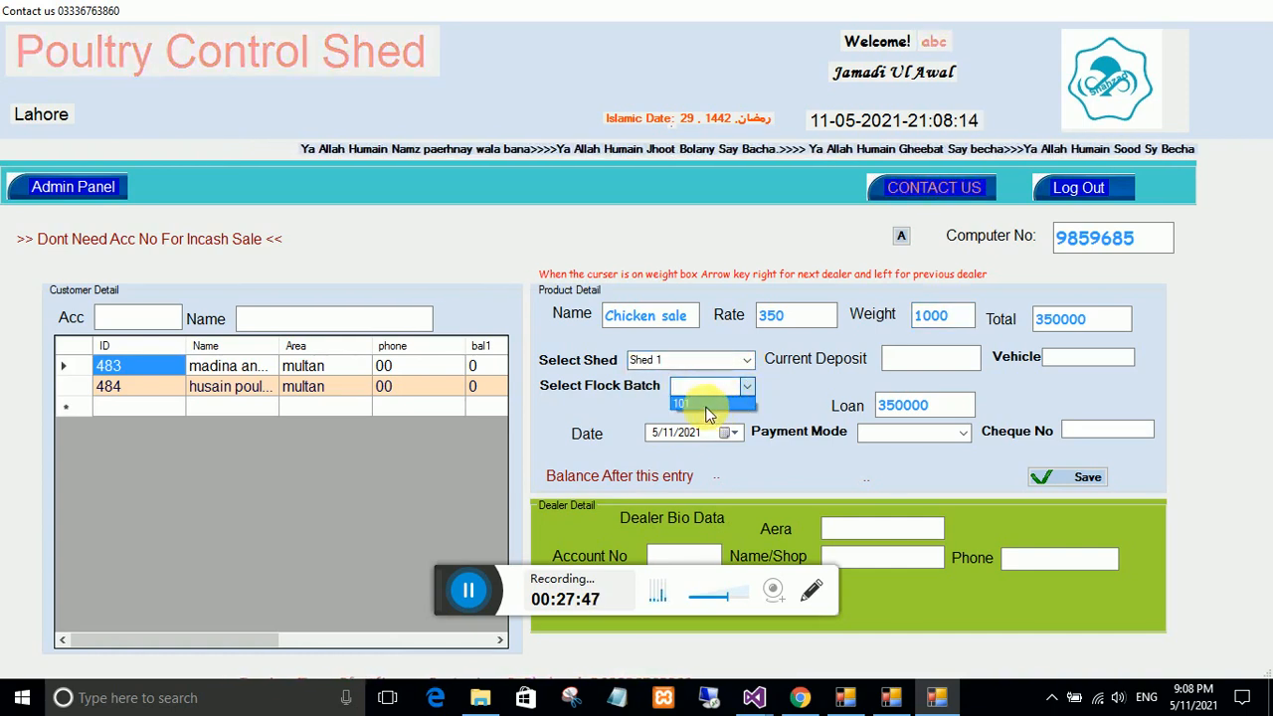
left_click(705, 406)
left_click(892, 360)
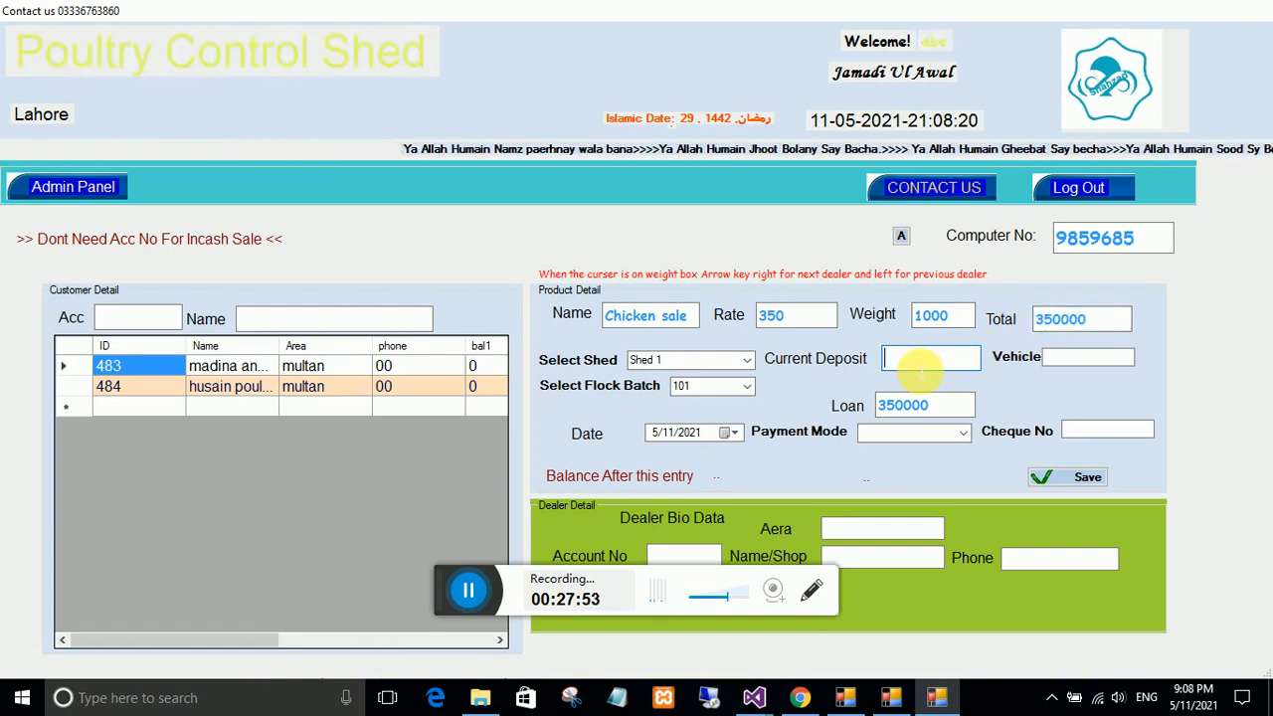
type("50000")
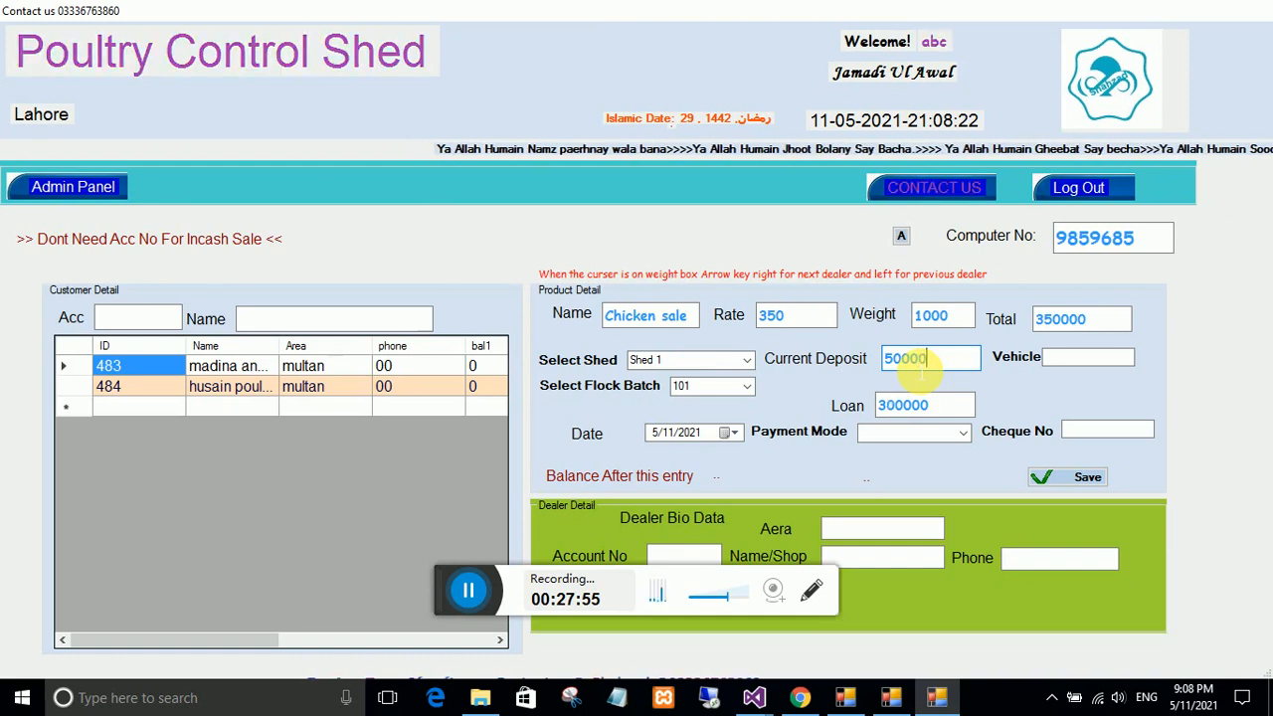
left_click(1088, 361)
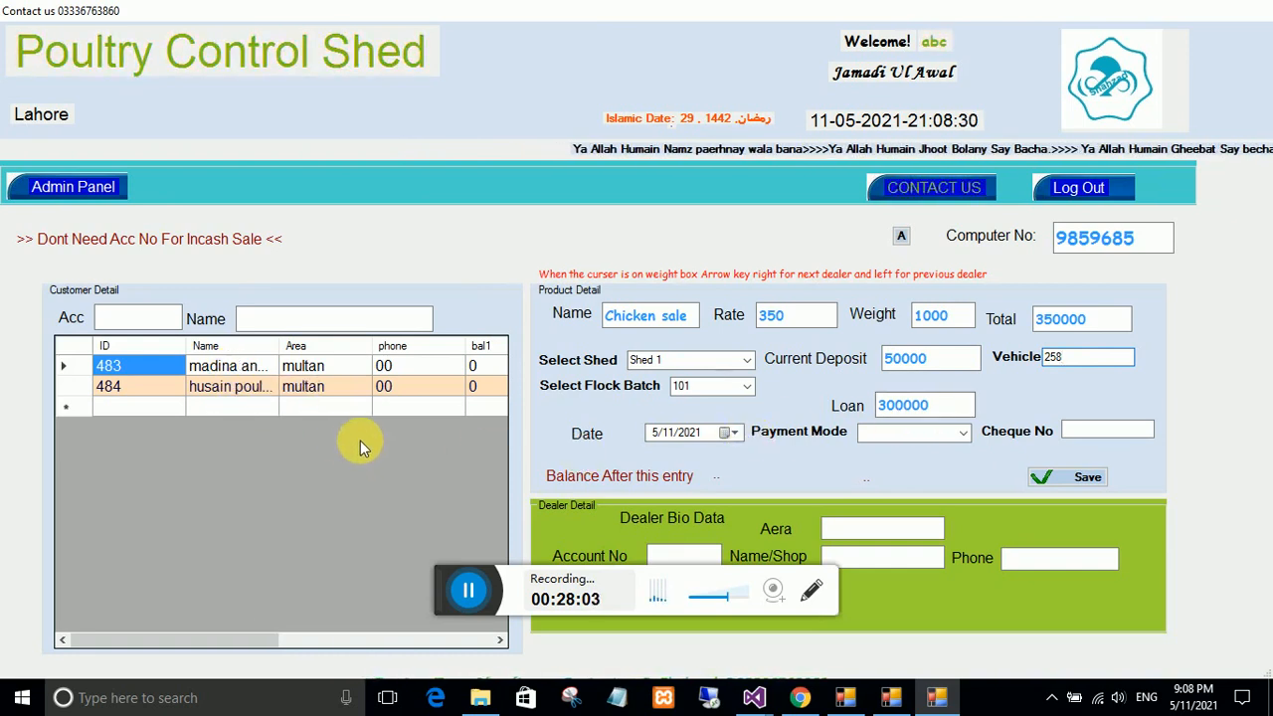
Select the customer "madina and co", set the payment mode to Cash and save the sale.
left_click(195, 368)
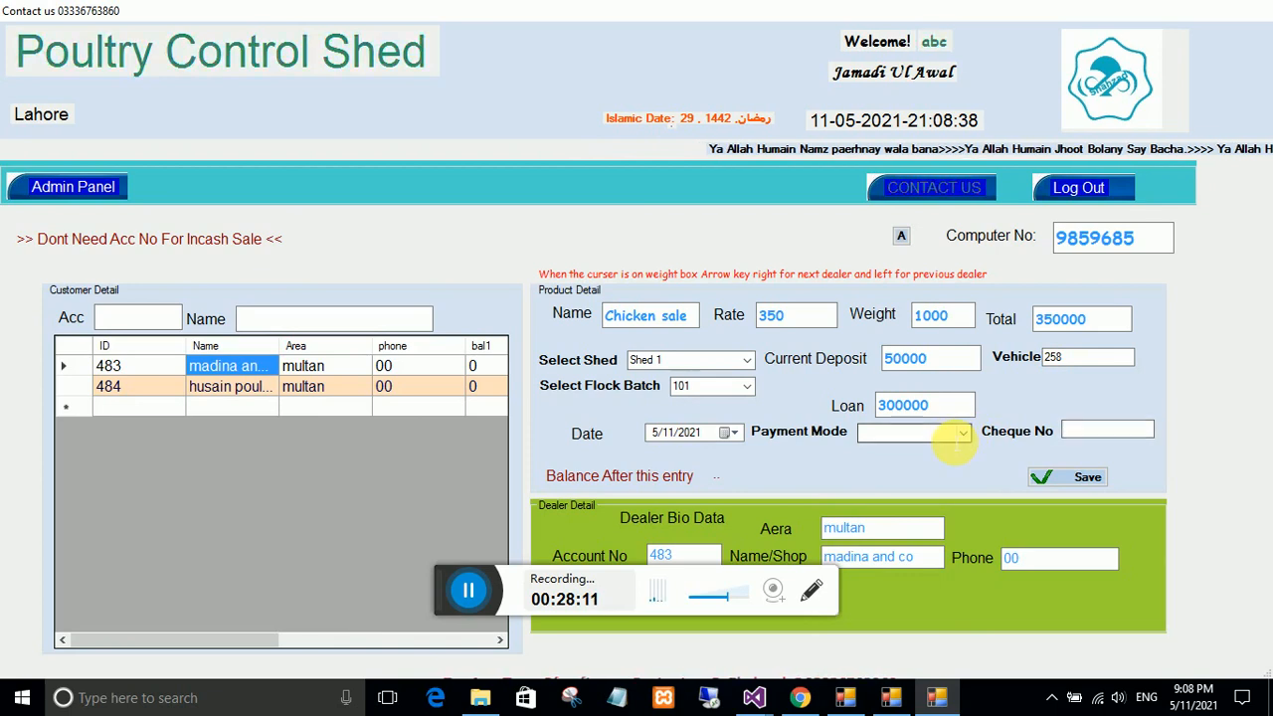
left_click(963, 433)
left_click(920, 452)
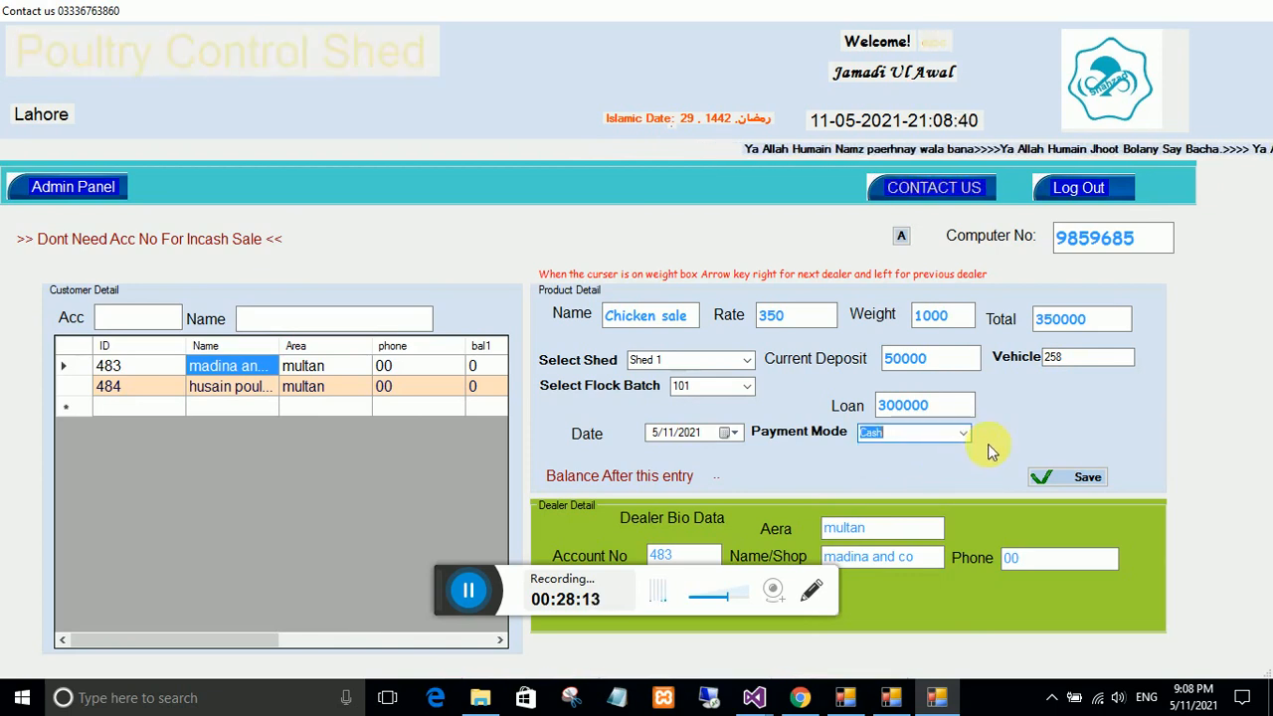
left_click(963, 434)
left_click(933, 464)
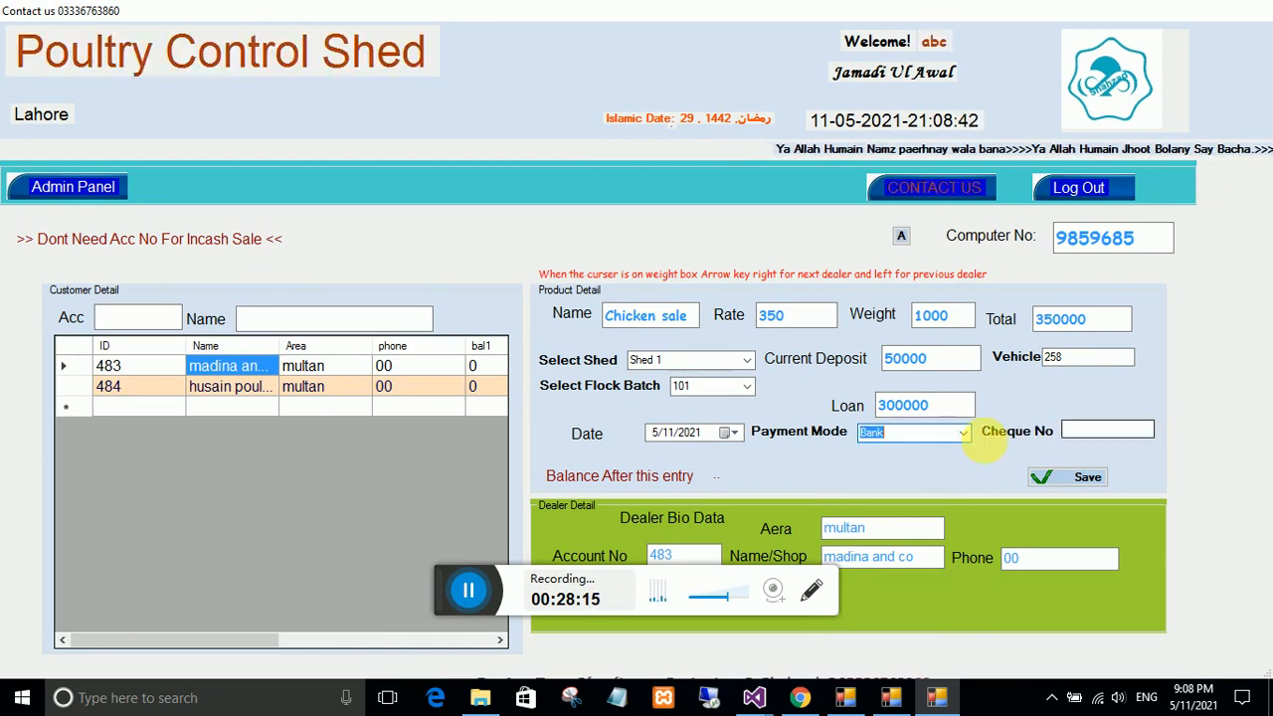
left_click(963, 435)
left_click(906, 449)
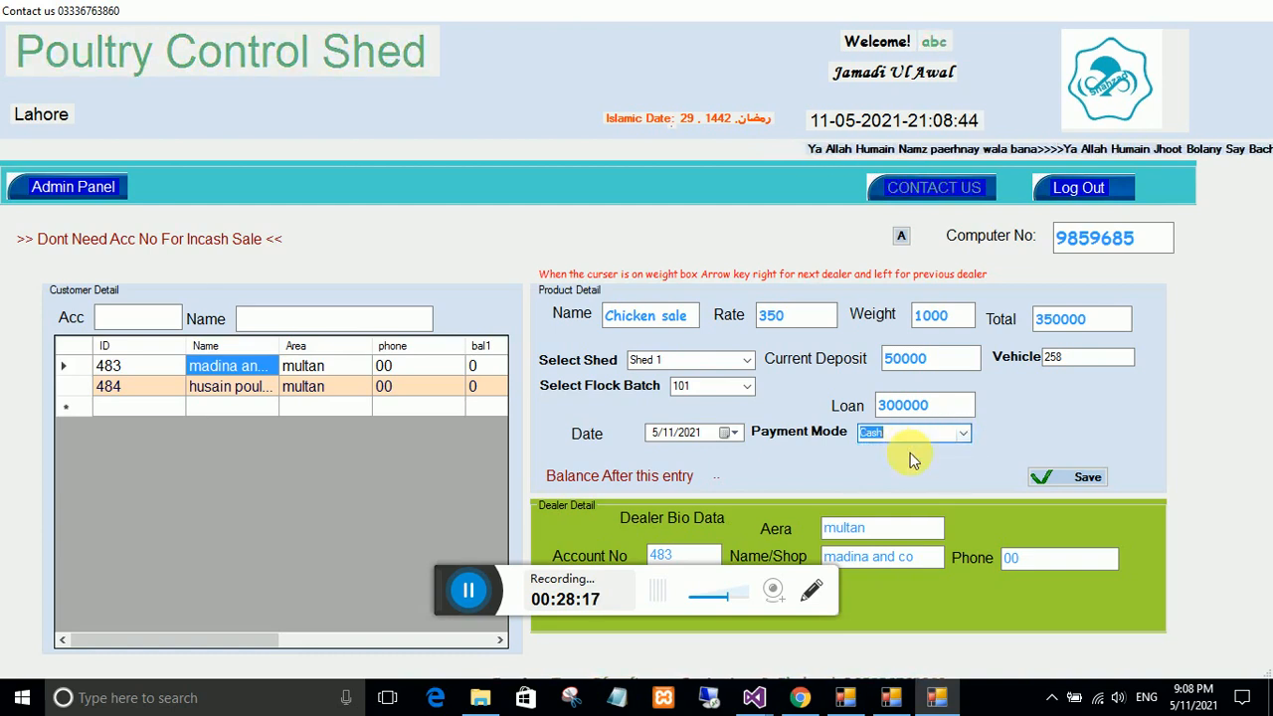
left_click(1044, 480)
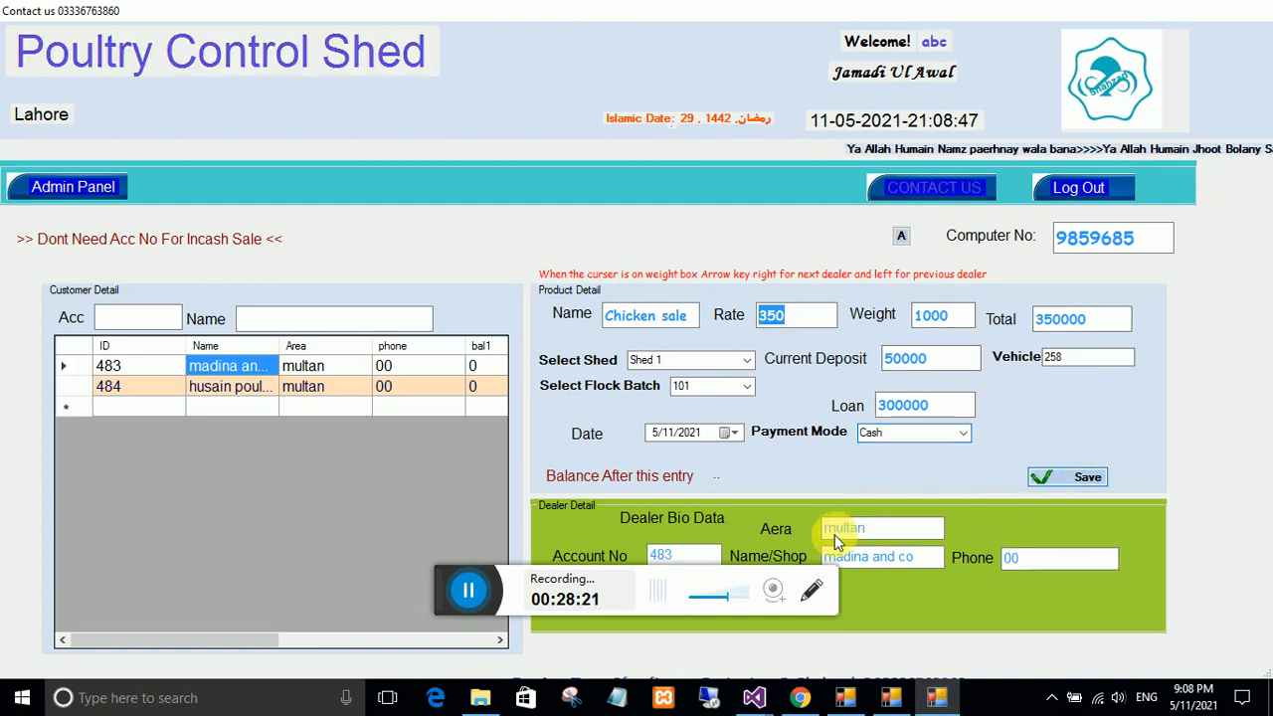
left_click(664, 420)
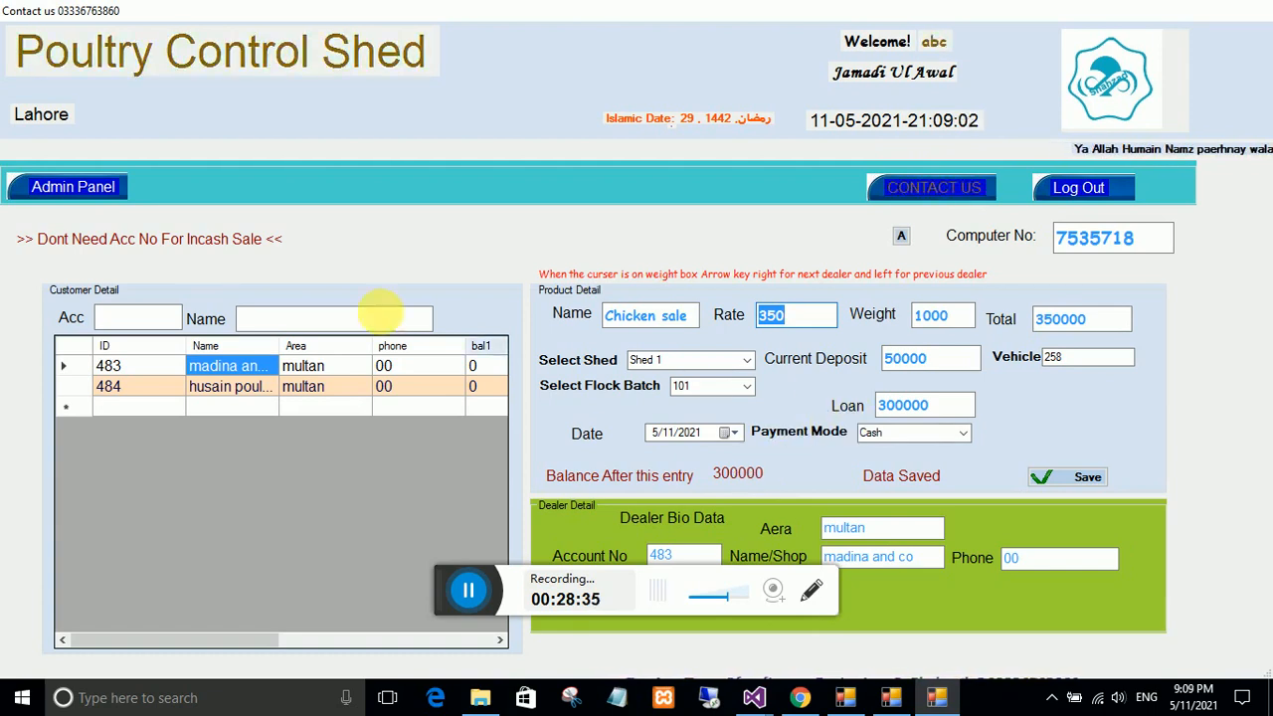
Check the balance list of all clients and examine the account details of "madina and co".
left_click(69, 194)
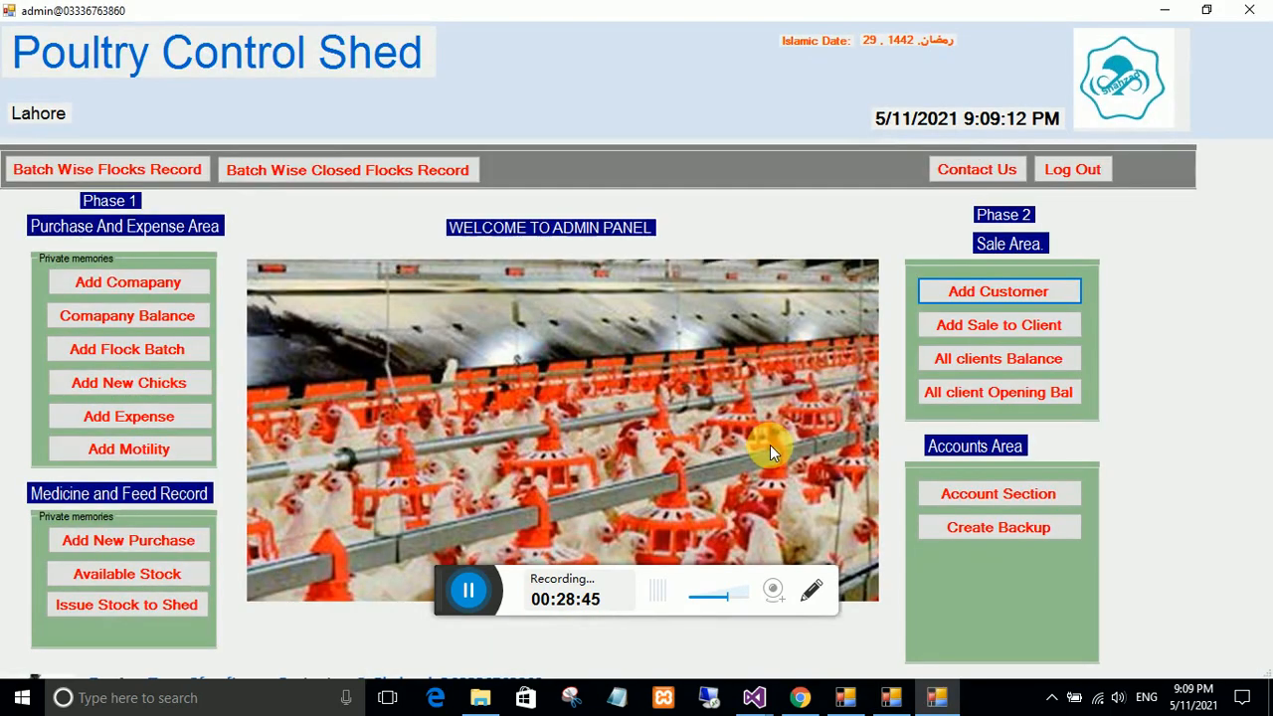
left_click(994, 361)
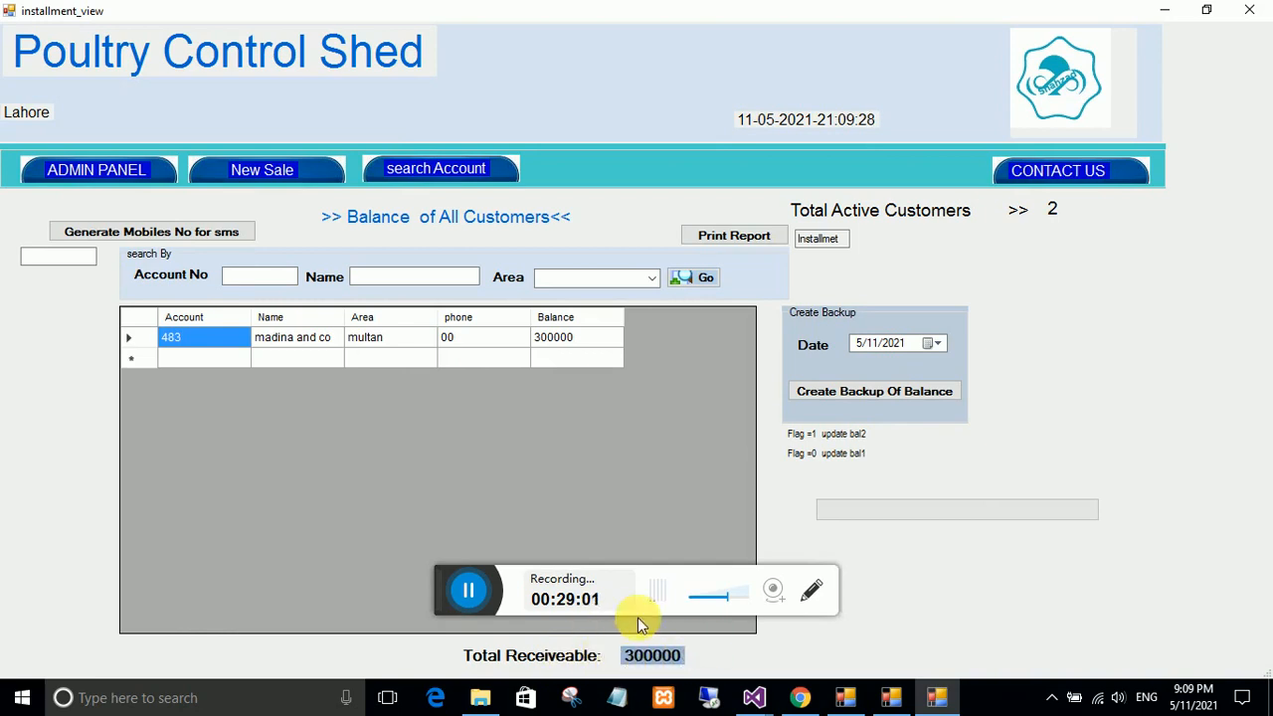
double_click(300, 340)
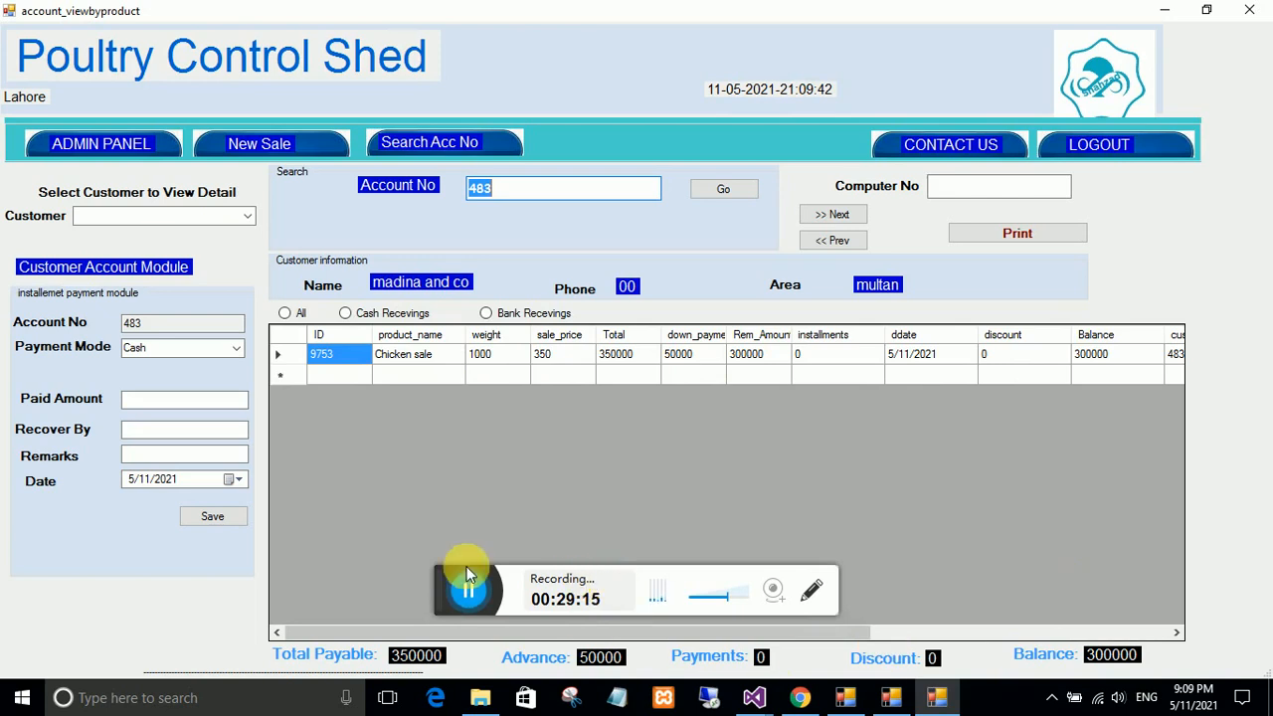
left_click(138, 403)
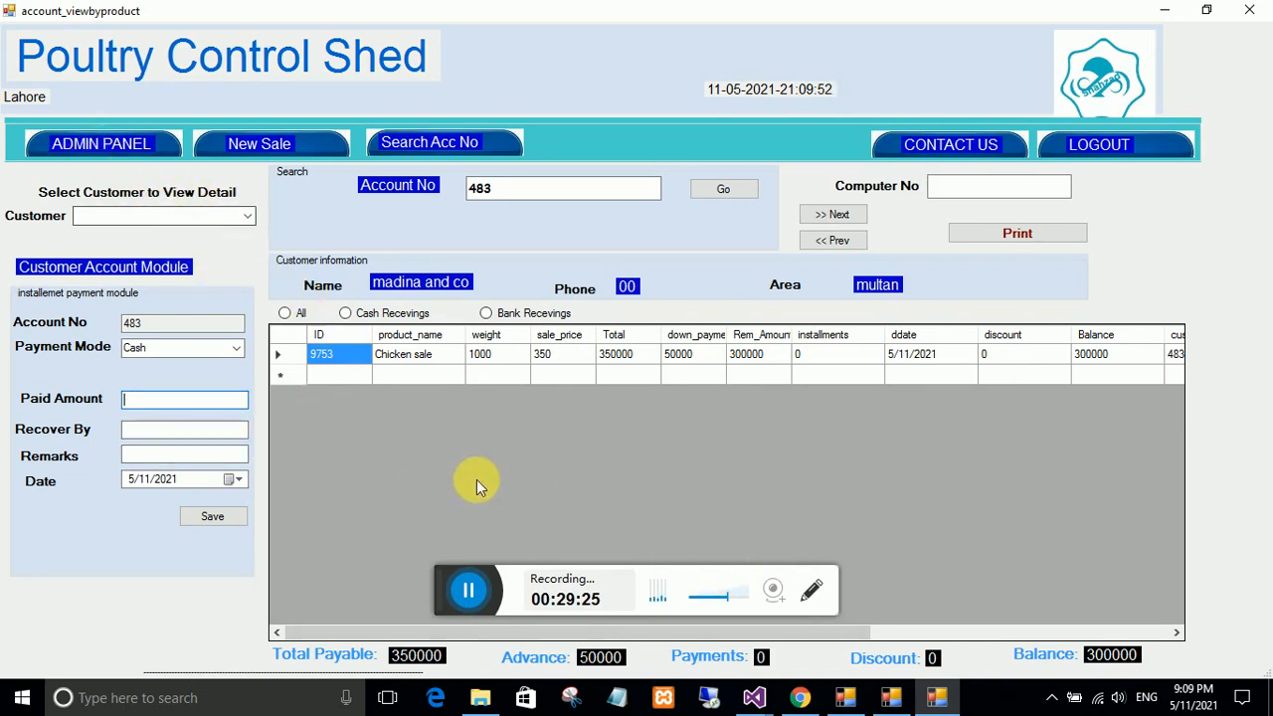
Leave the customer account, review the batch-wise flock record and return to the admin panel.
left_click(1100, 144)
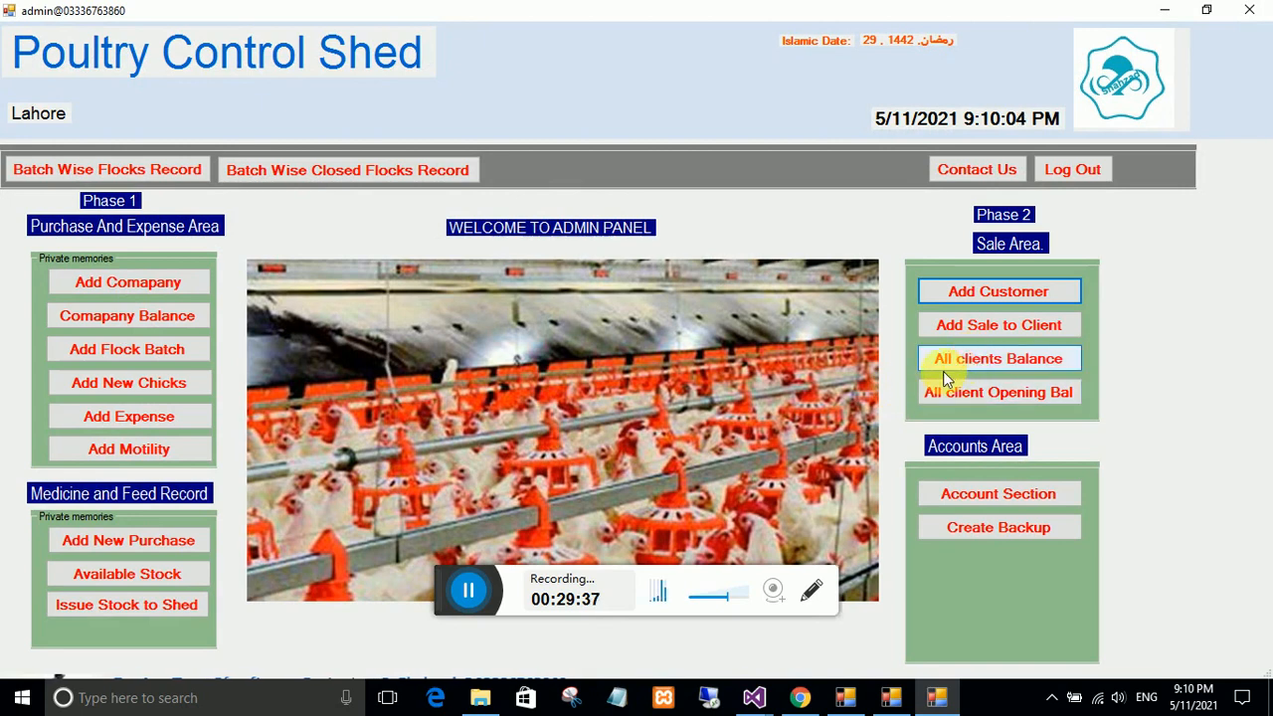
left_click(110, 174)
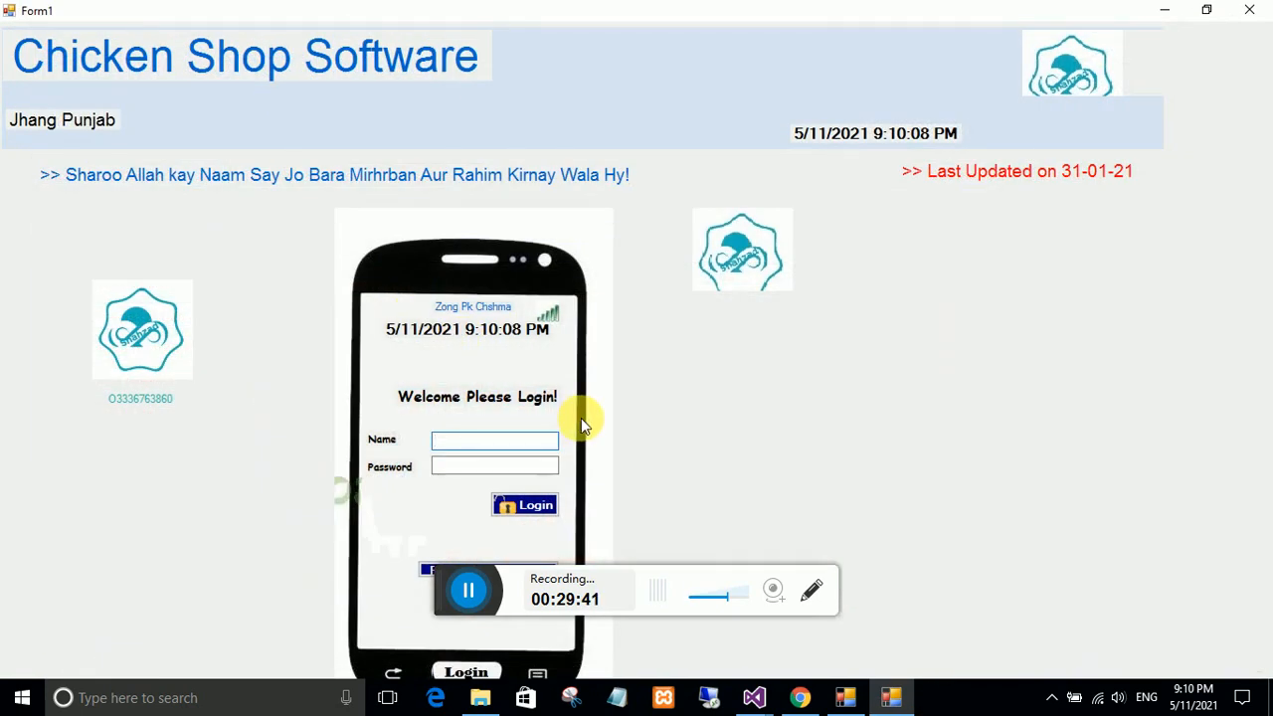
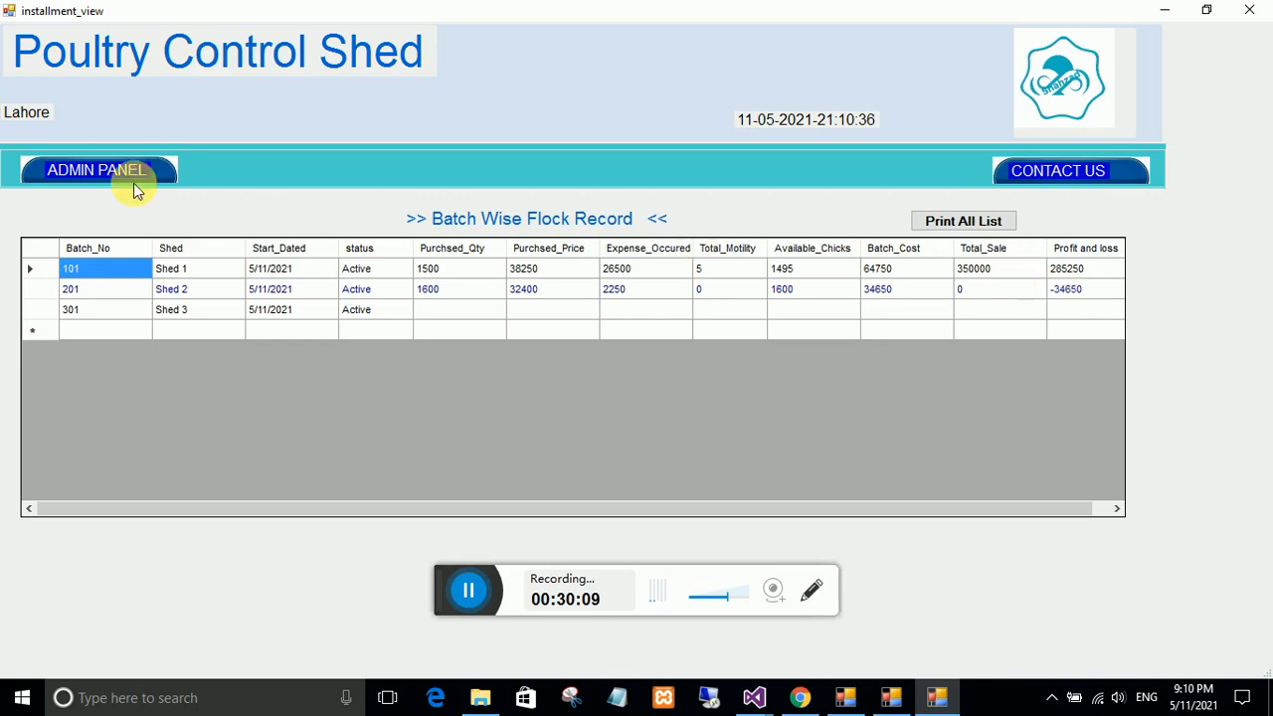
left_click(79, 169)
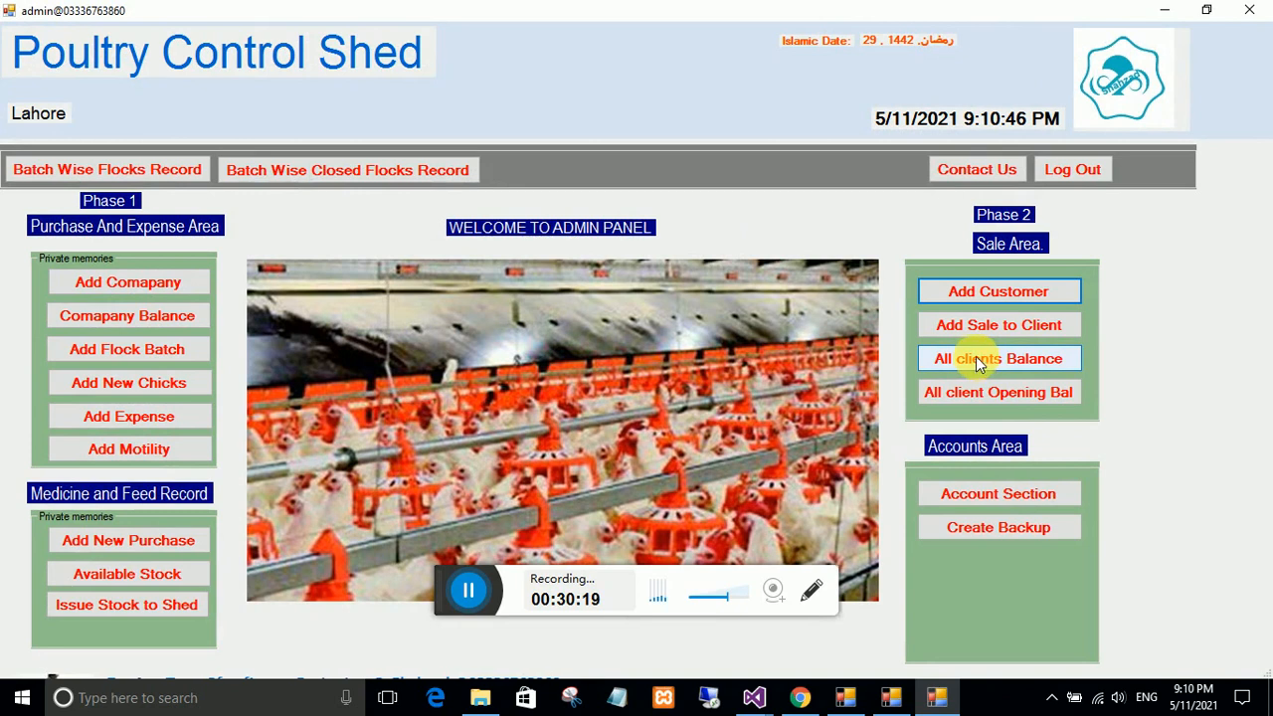
Start a second chicken sale with a rate of 350 and a weight of 1500.
left_click(997, 326)
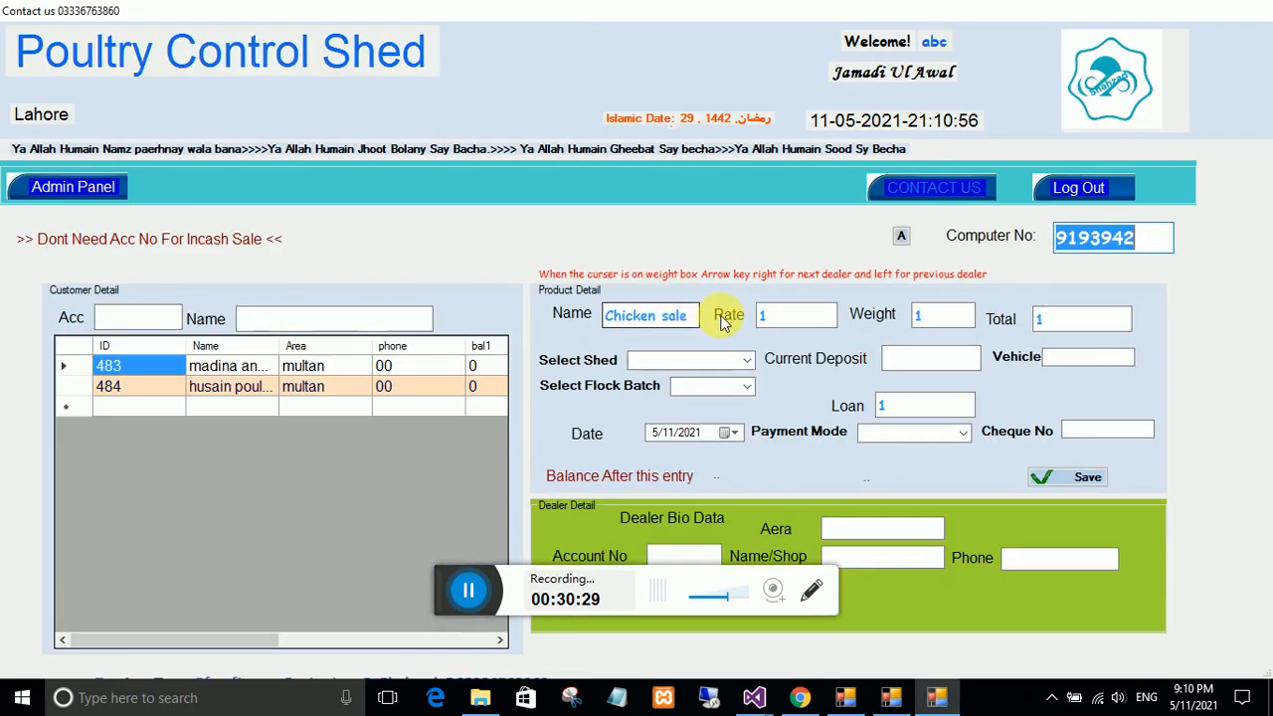
key("Tab")
type("1500")
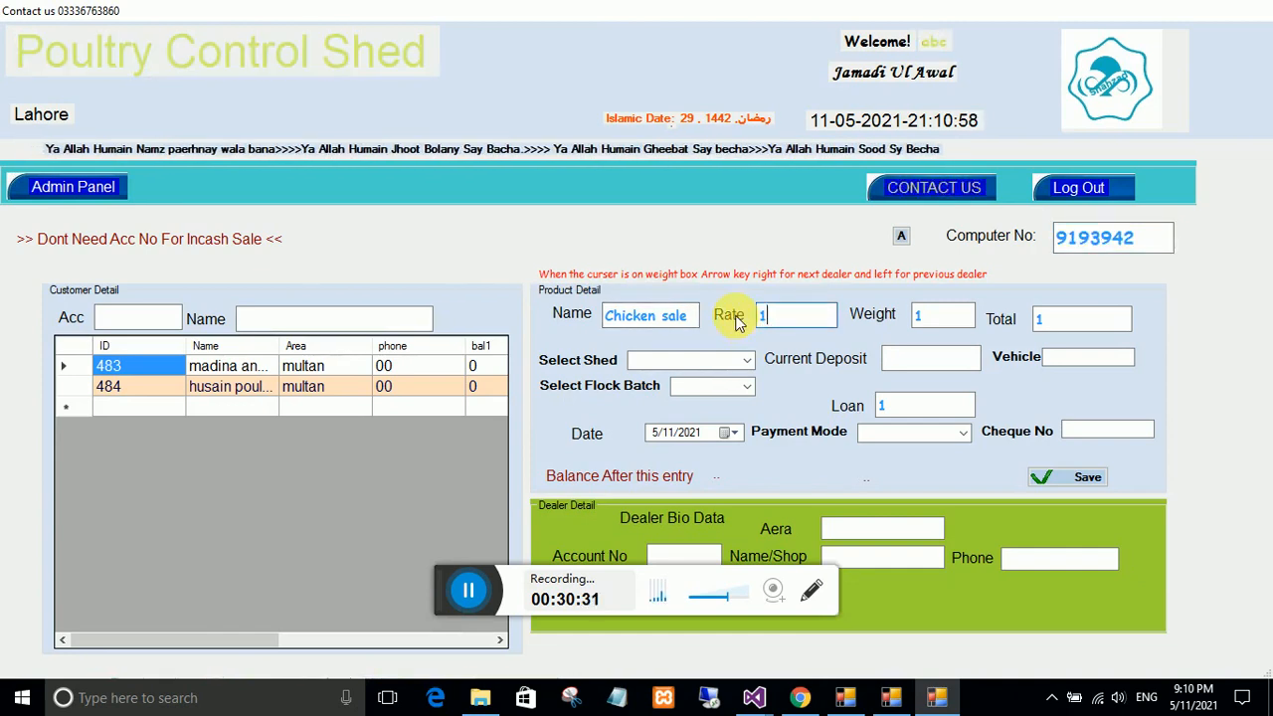
left_click(923, 316)
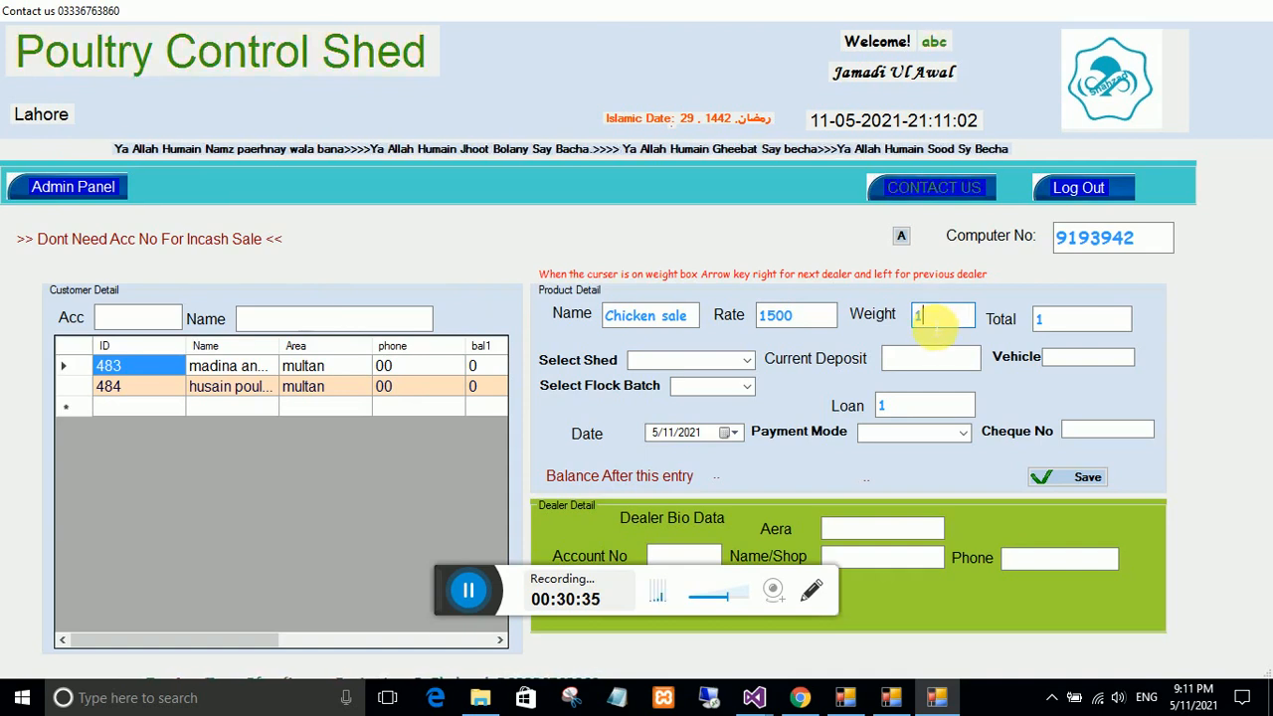
left_click(781, 321)
double_click(778, 317)
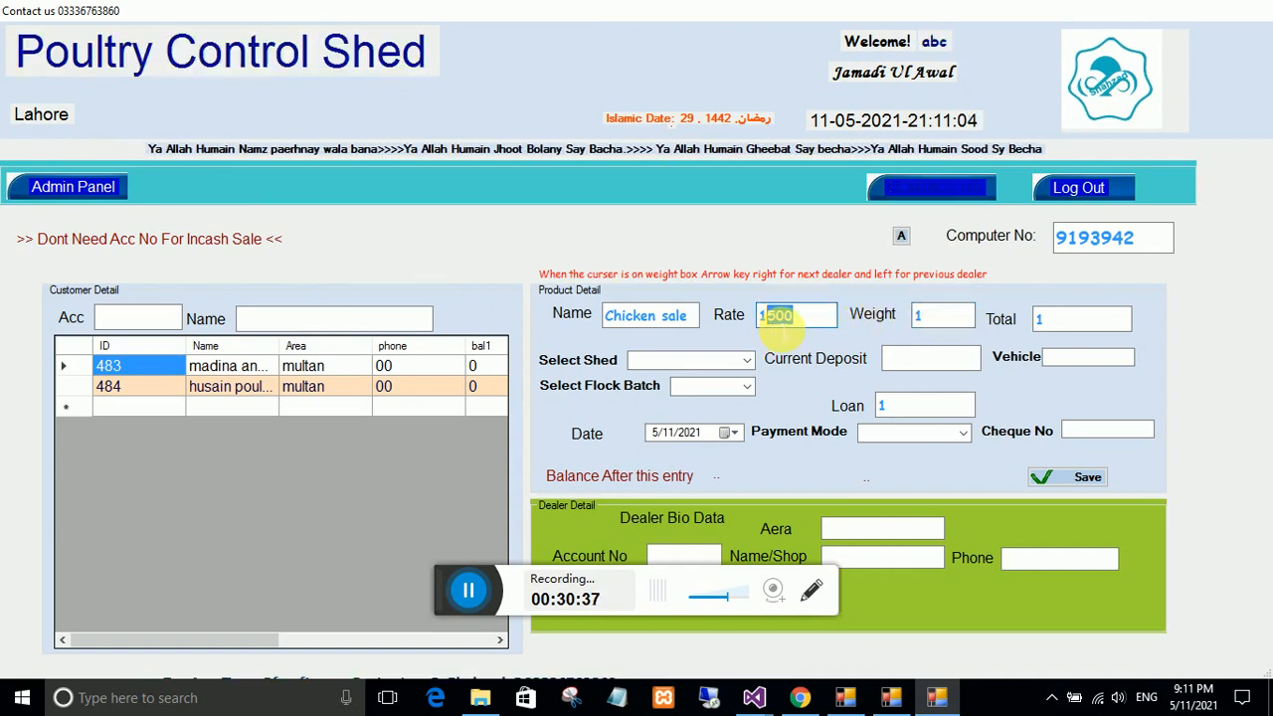
key("BackSpace")
type("350")
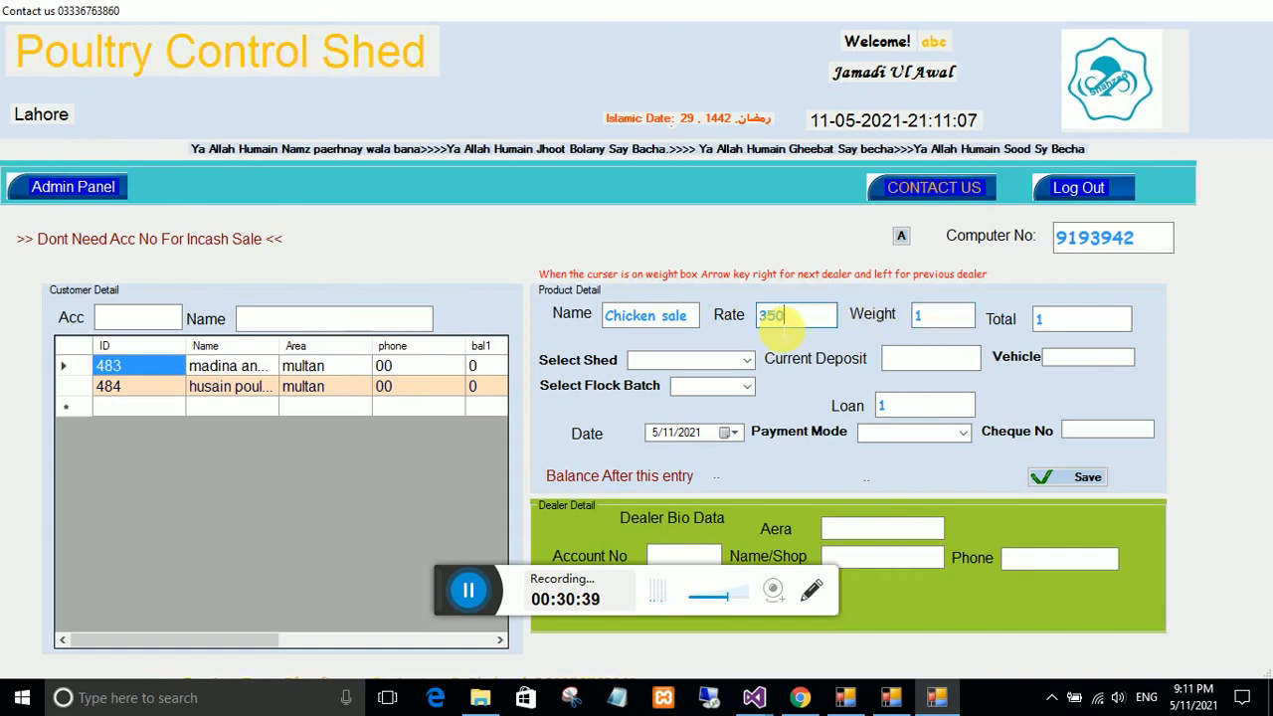
left_click(921, 317)
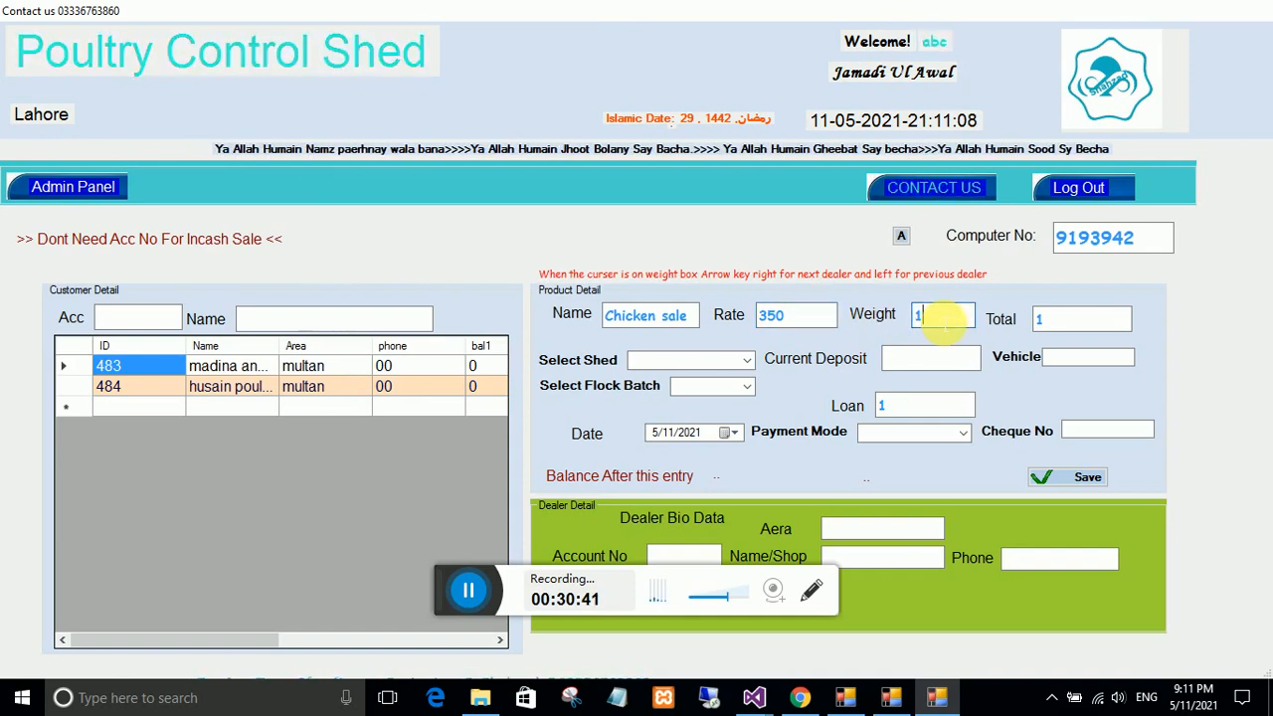
type("500")
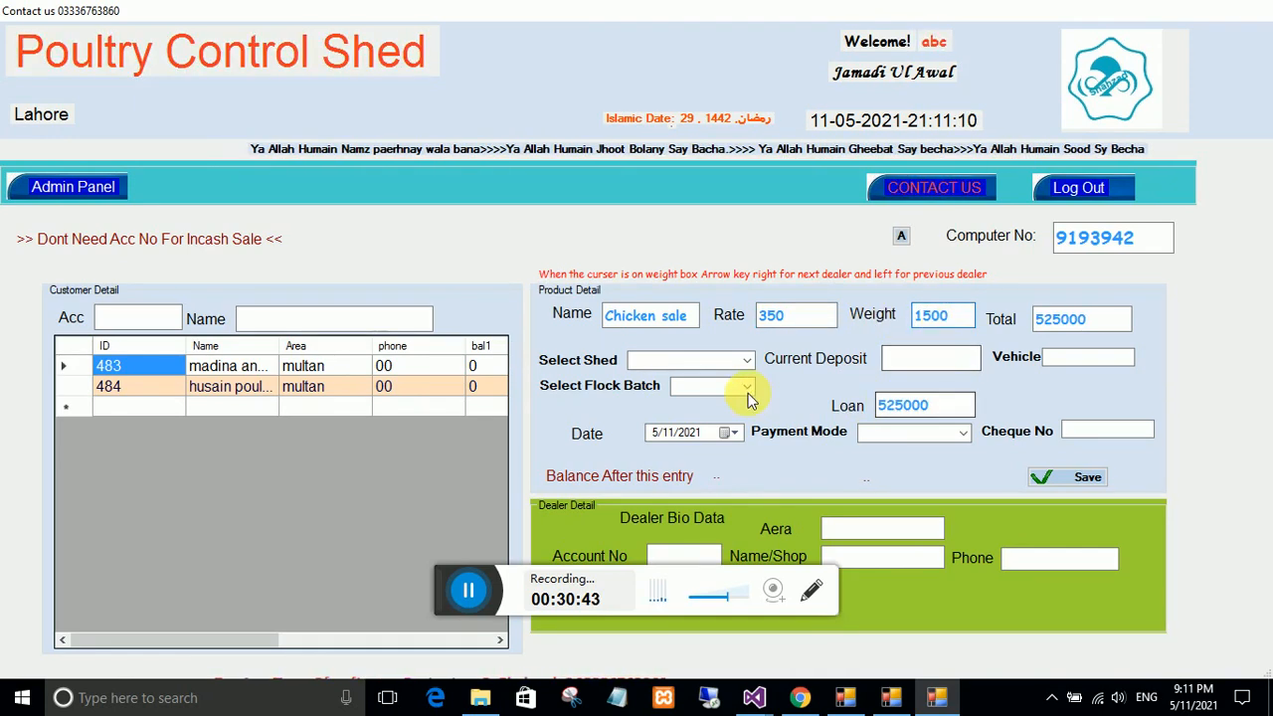
Assign the second sale to Shed 2 and flock batch 201.
left_click(747, 361)
left_click(699, 391)
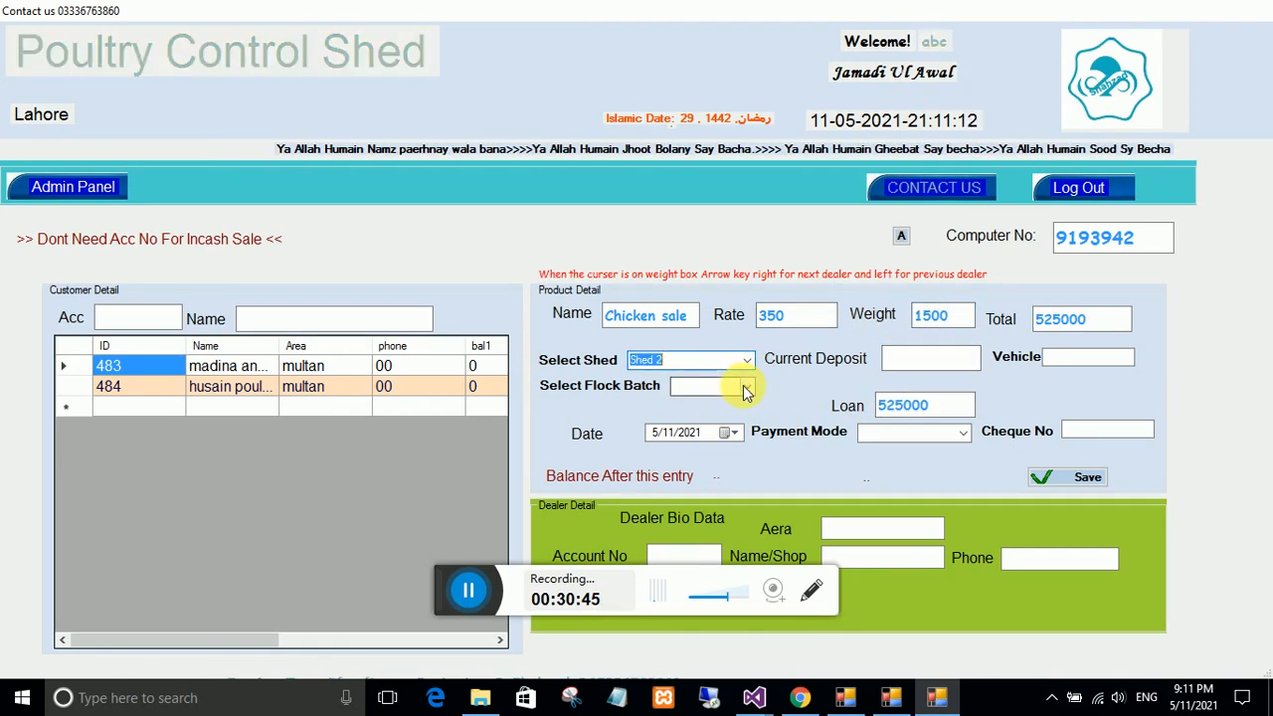
left_click(747, 391)
left_click(710, 403)
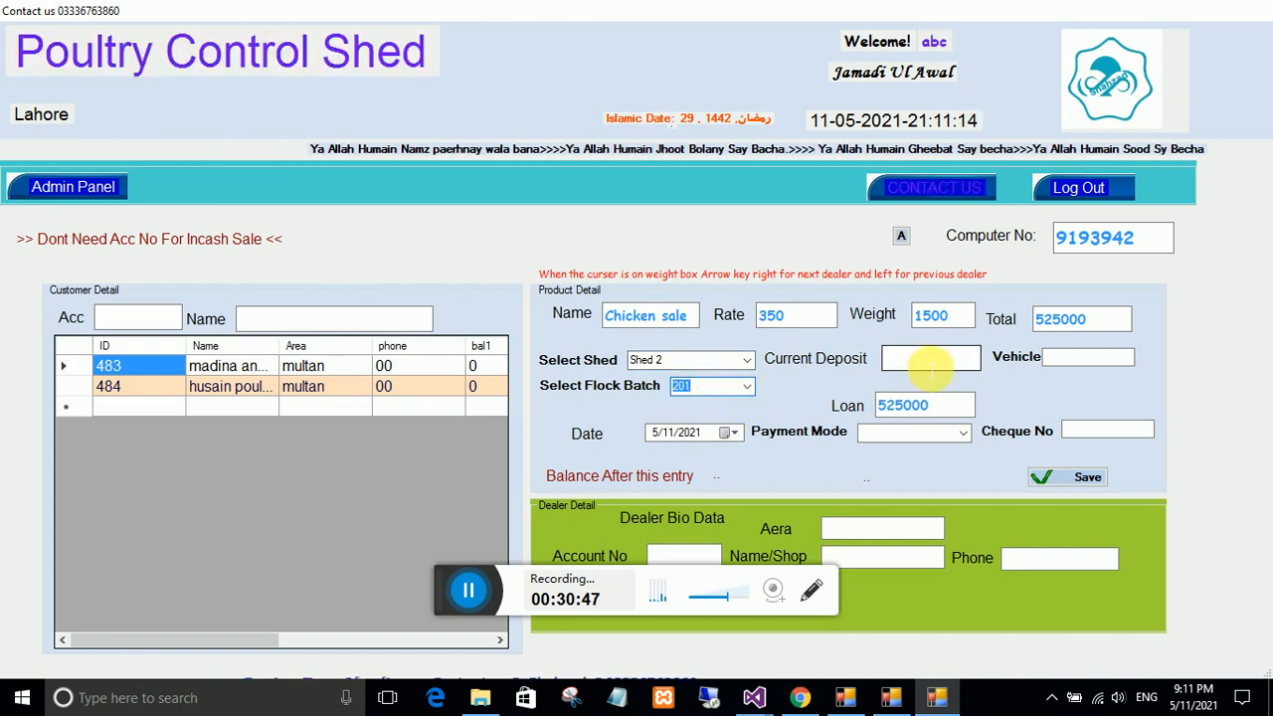
Complete the Shed 2 chicken sale with current deposit 0, vehicle 258 and customer "husain poultry center", and save it.
left_click(929, 366)
type("0")
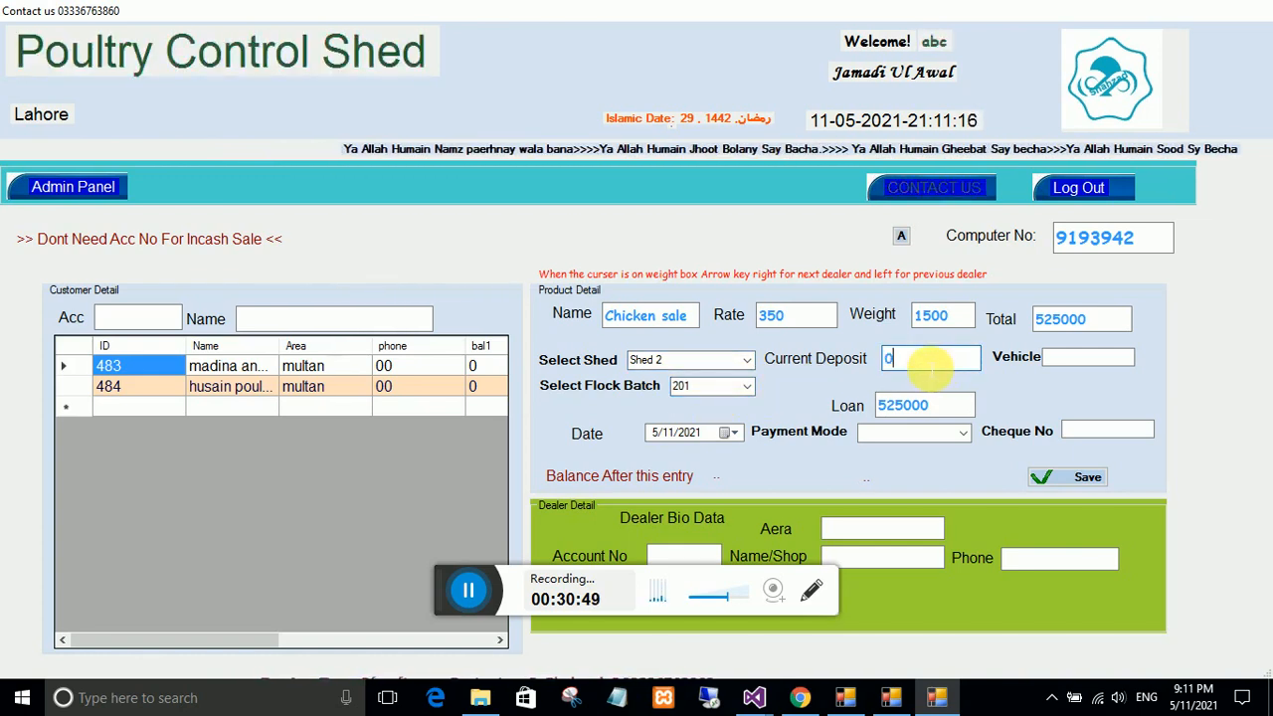
left_click(1079, 360)
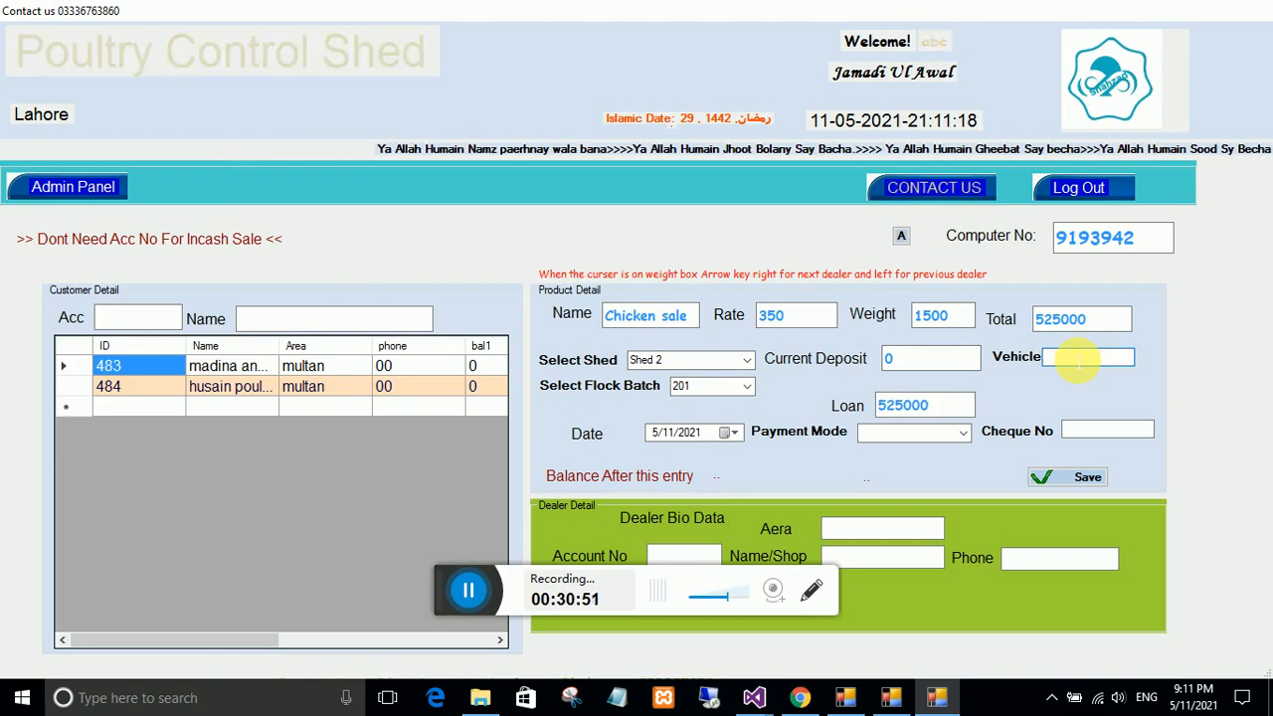
left_click(236, 388)
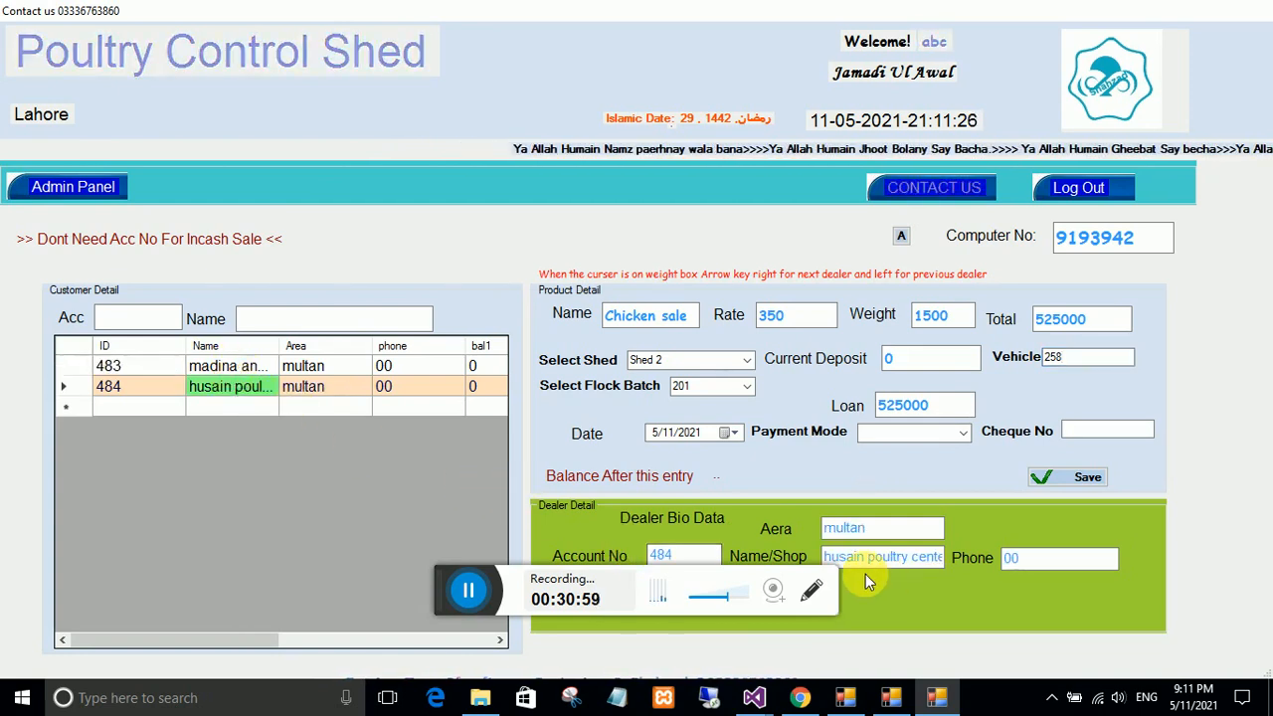
left_click(1065, 479)
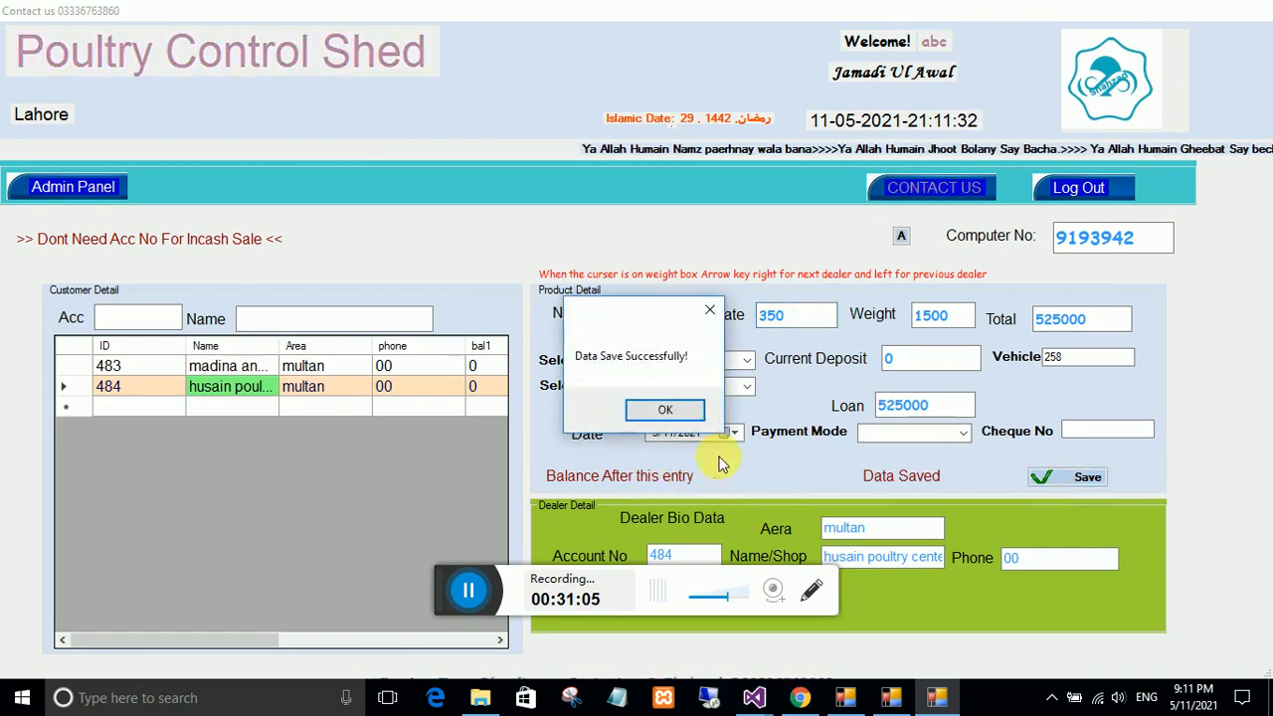
left_click(668, 411)
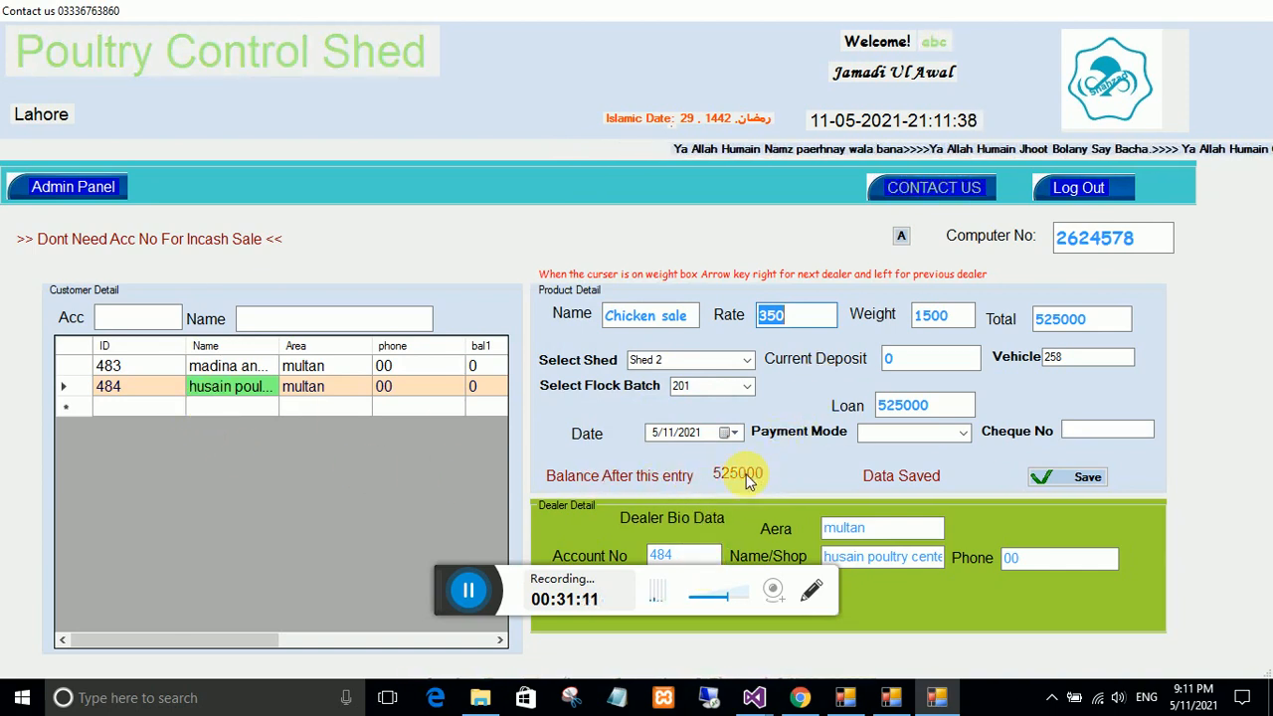
Review the batch-wise flock record, including the detailed entries of flock batch 201 for Shed 2.
left_click(45, 188)
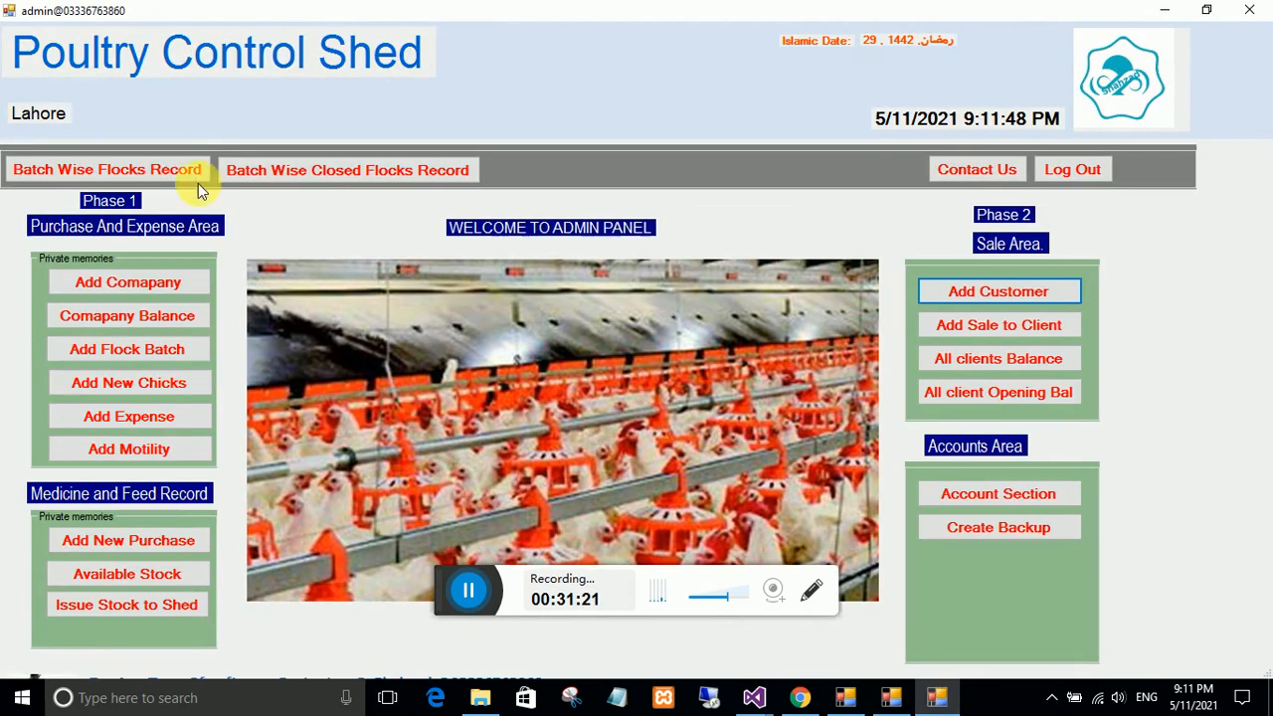
left_click(163, 173)
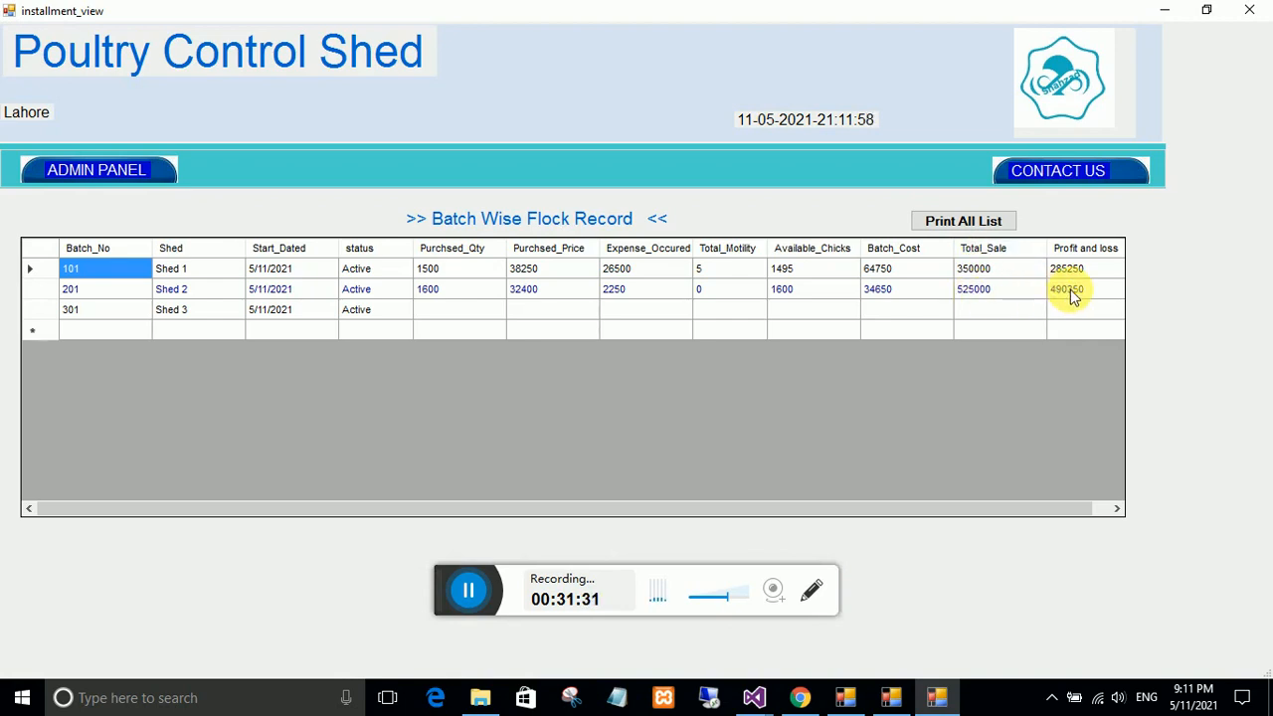
left_click(979, 292)
key("alt+F4")
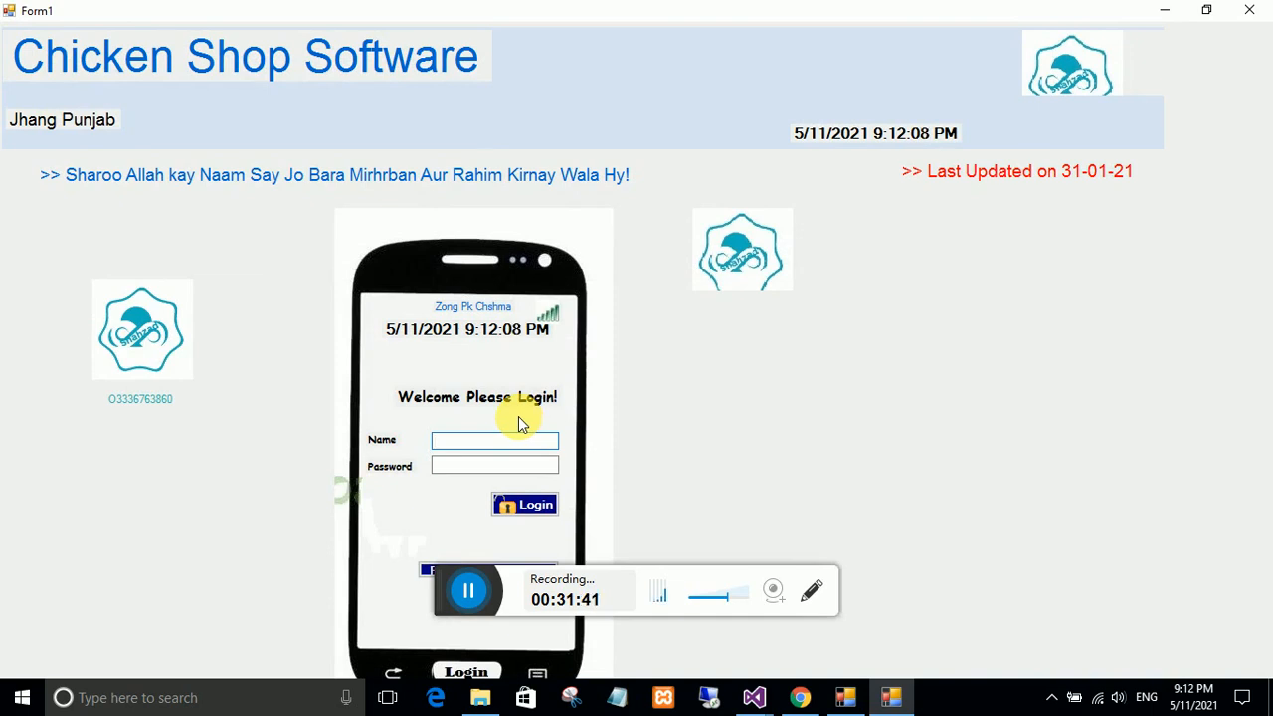
key("F1")
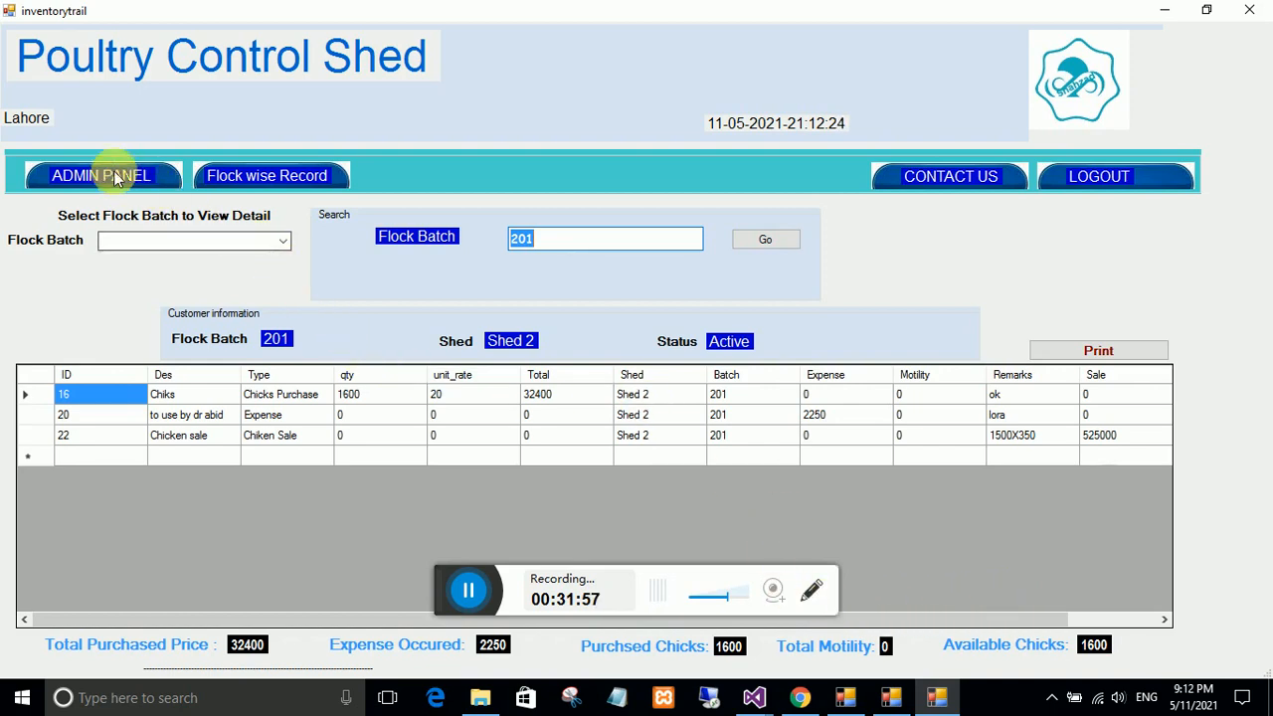
left_click(256, 176)
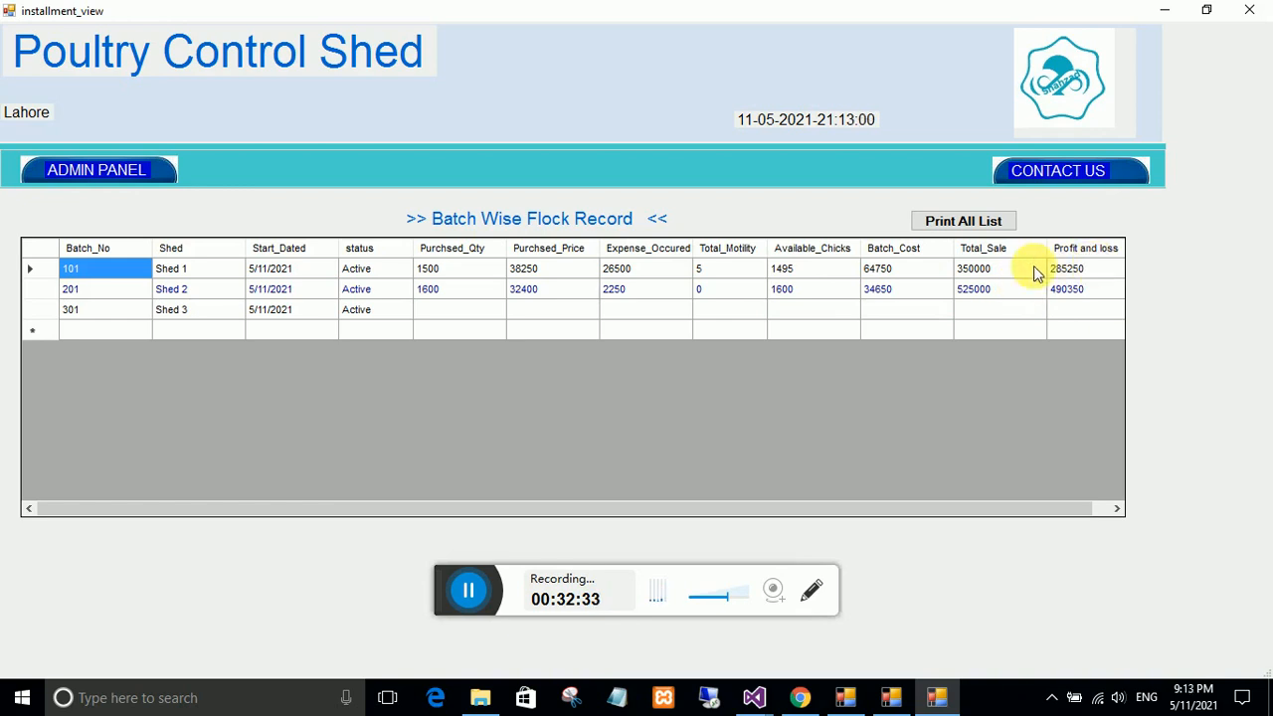
Check the balances and total receivable of all customers and return to the admin panel.
left_click(119, 173)
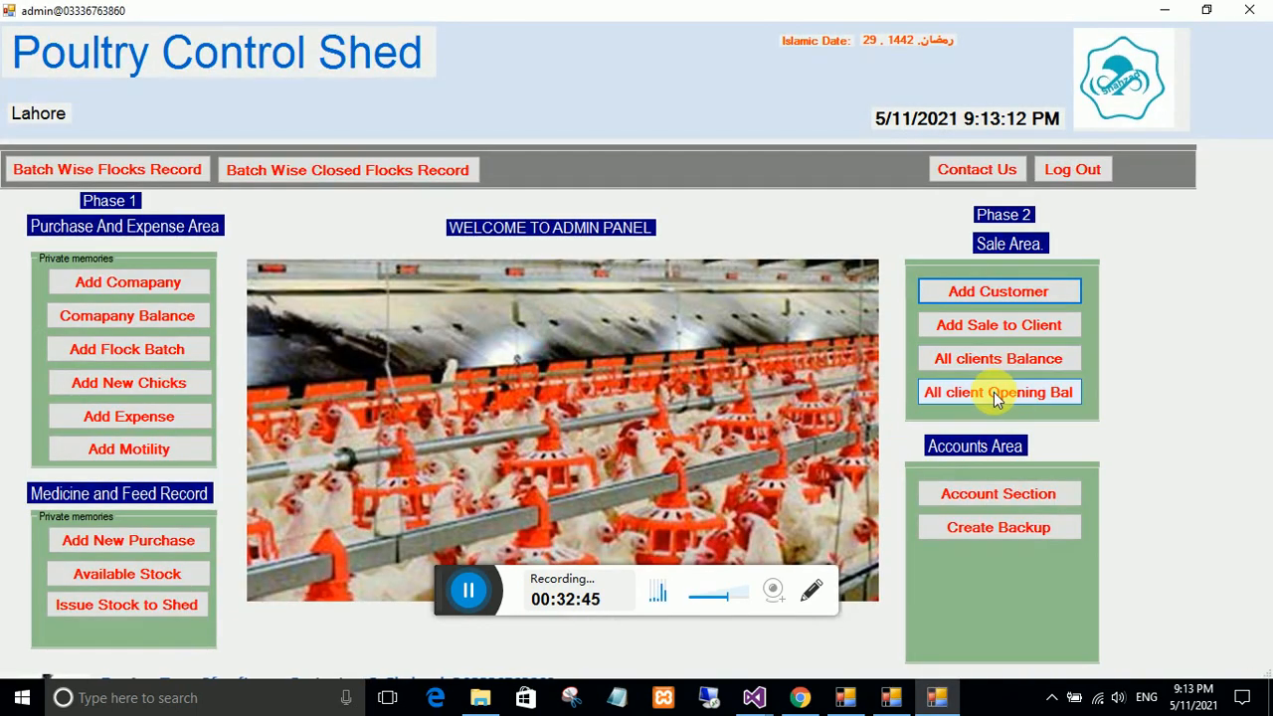
left_click(995, 362)
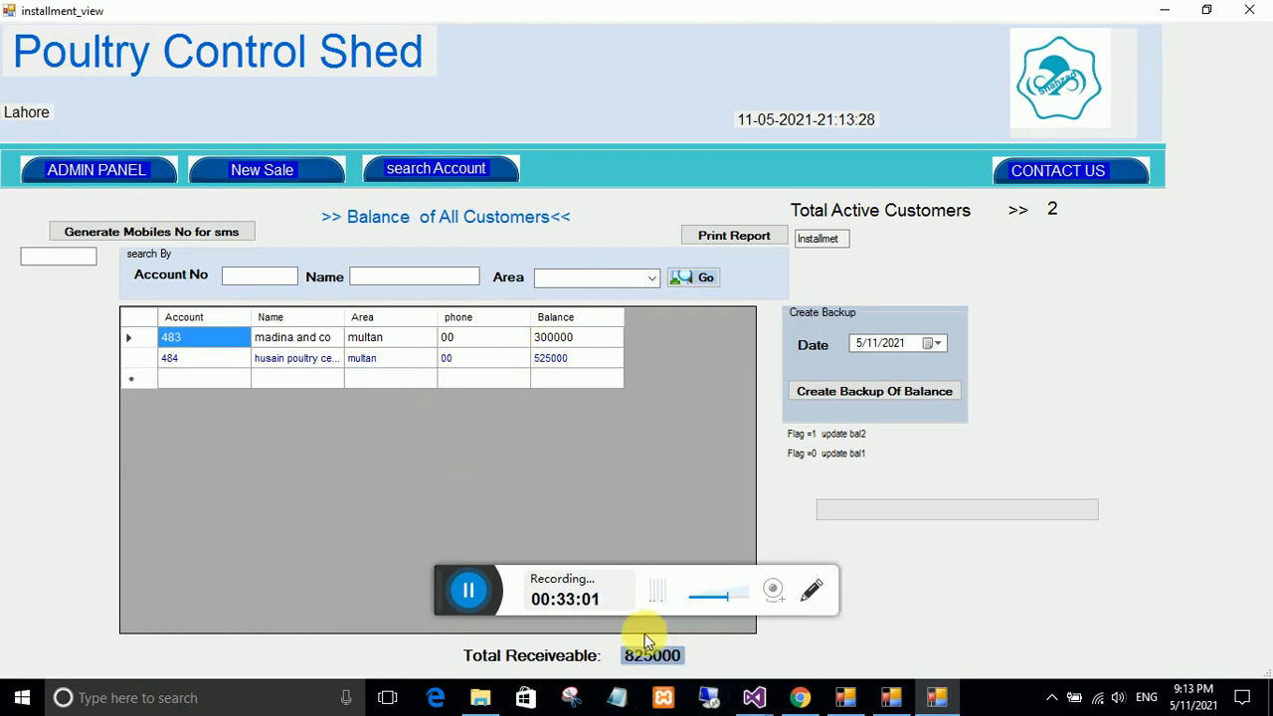
left_click(102, 174)
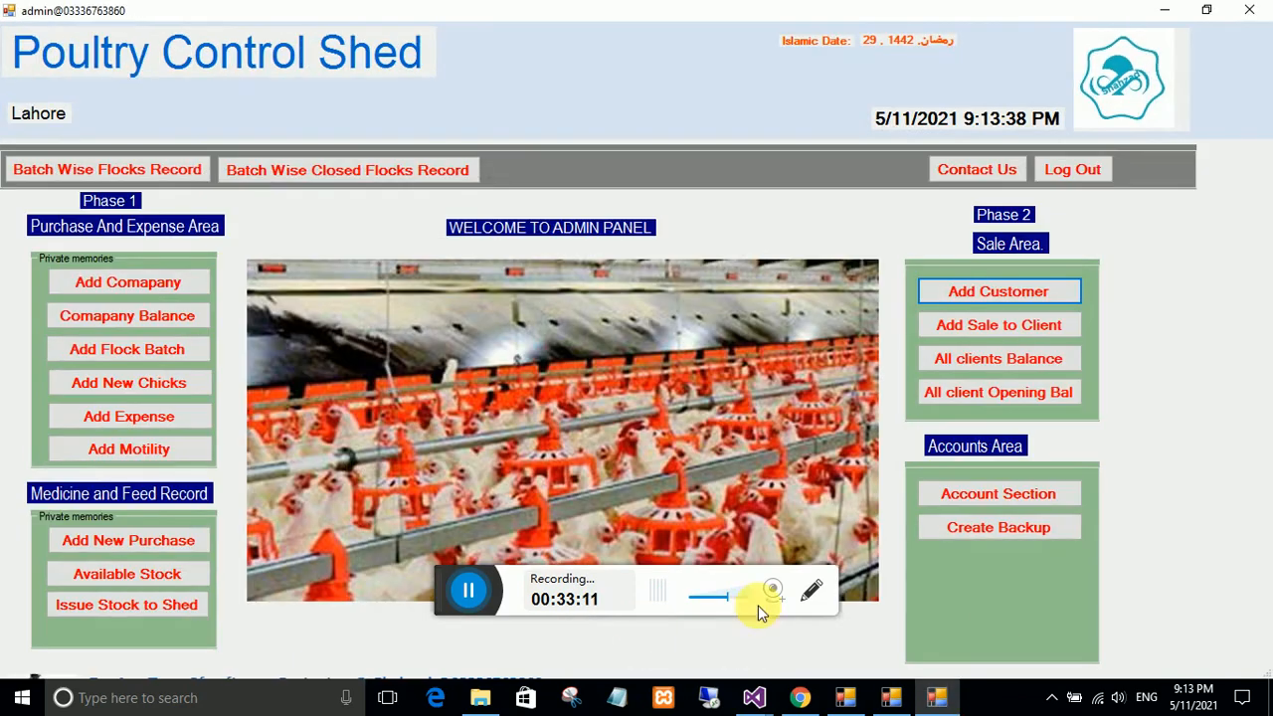
Add a shop account in the account section with its account number, the title "shop account" and the branch "na".
left_click(999, 494)
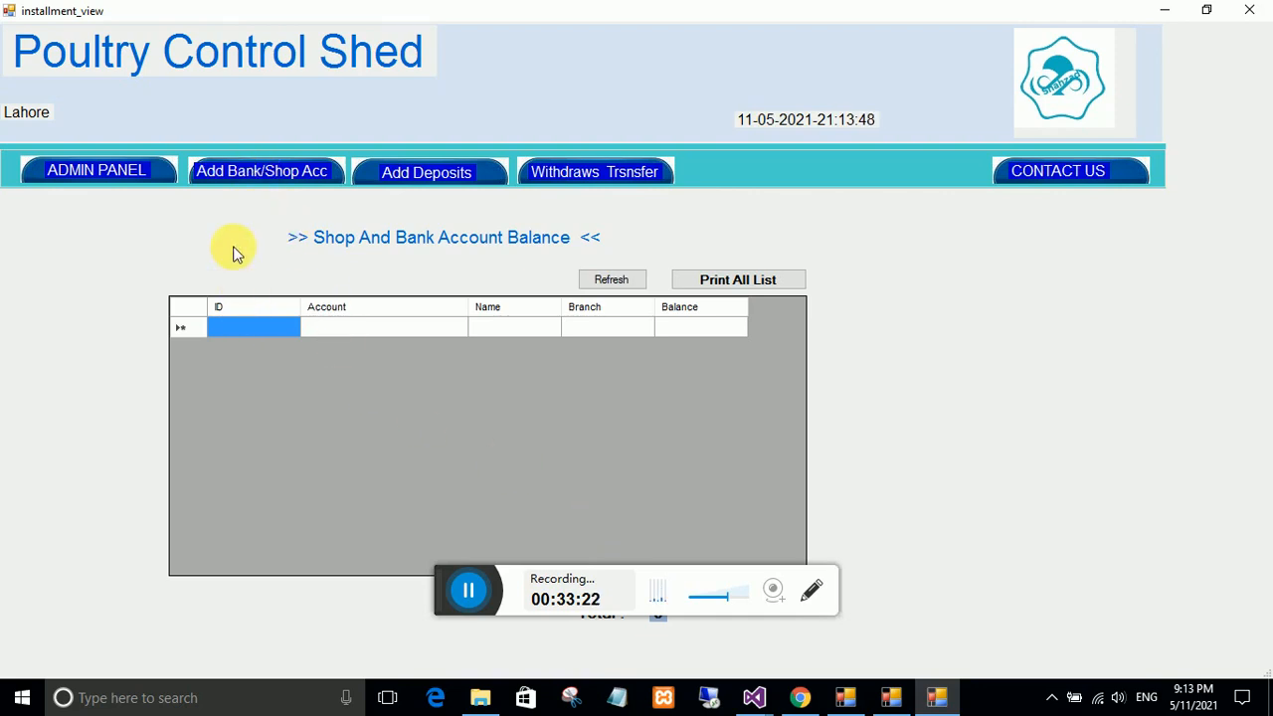
left_click(256, 171)
left_click(179, 117)
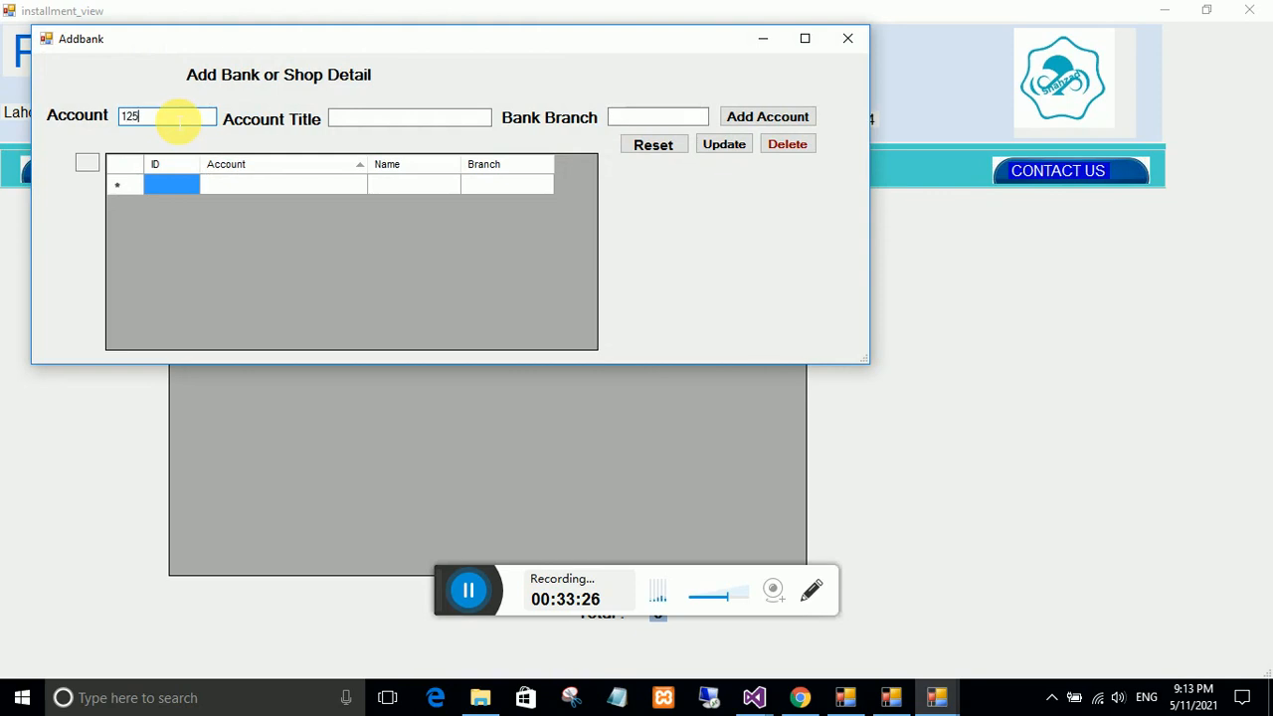
left_click(346, 118)
type("shop account")
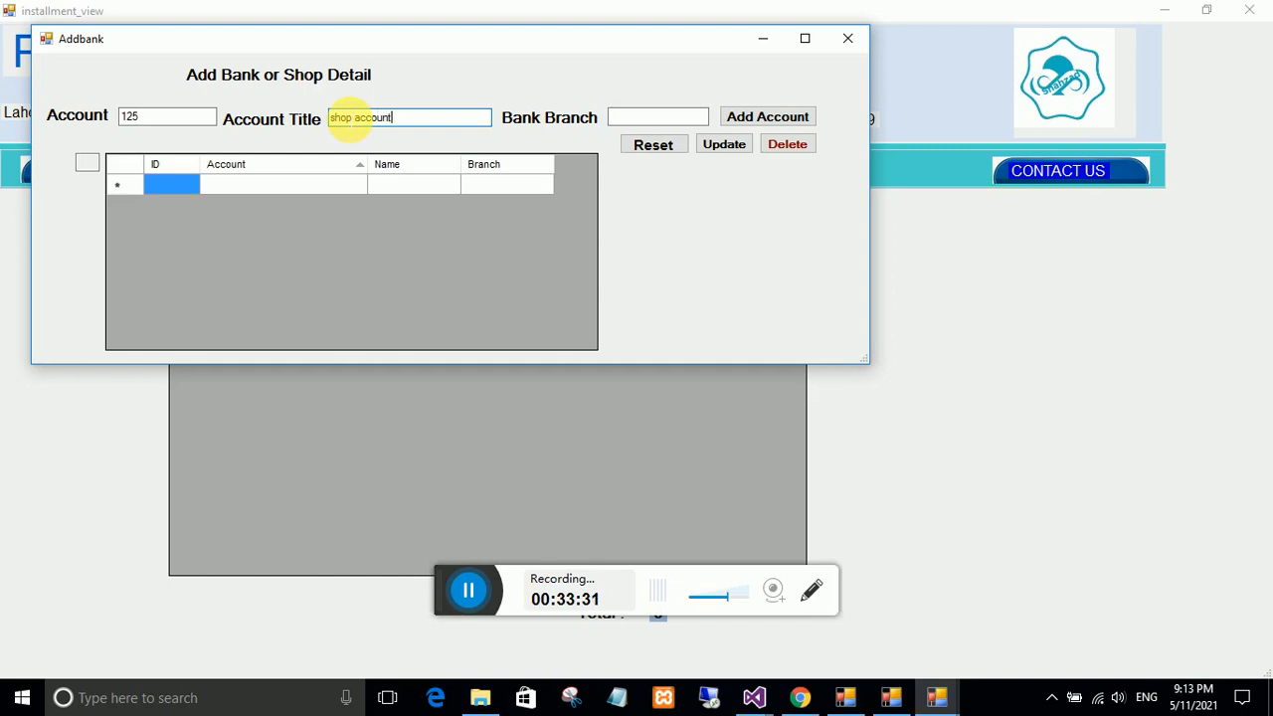
left_click(632, 120)
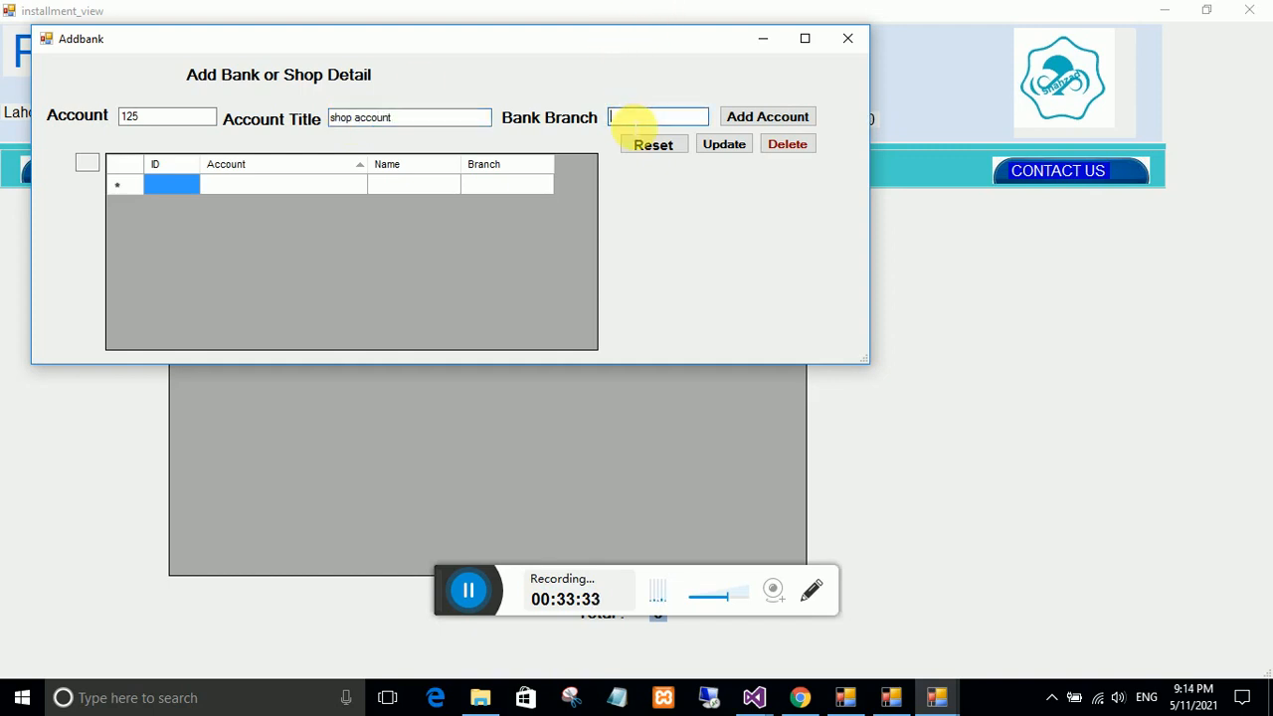
left_click(773, 116)
left_click(741, 145)
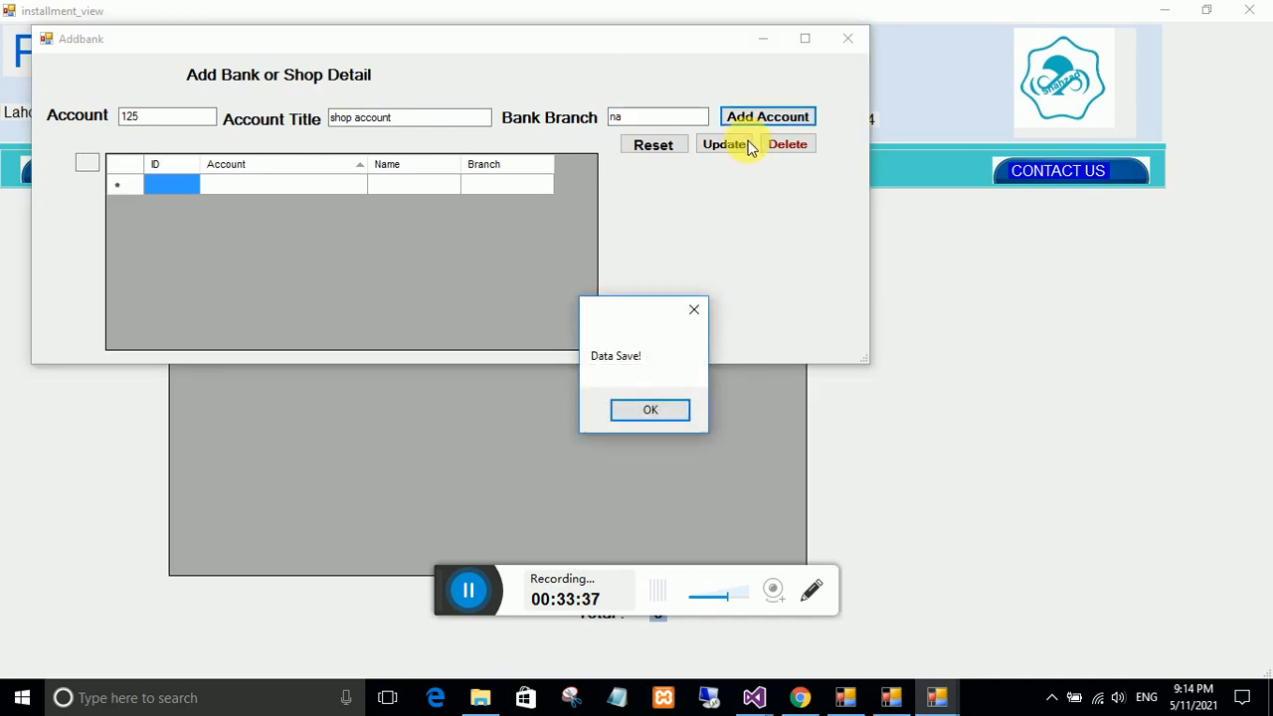
left_click(669, 406)
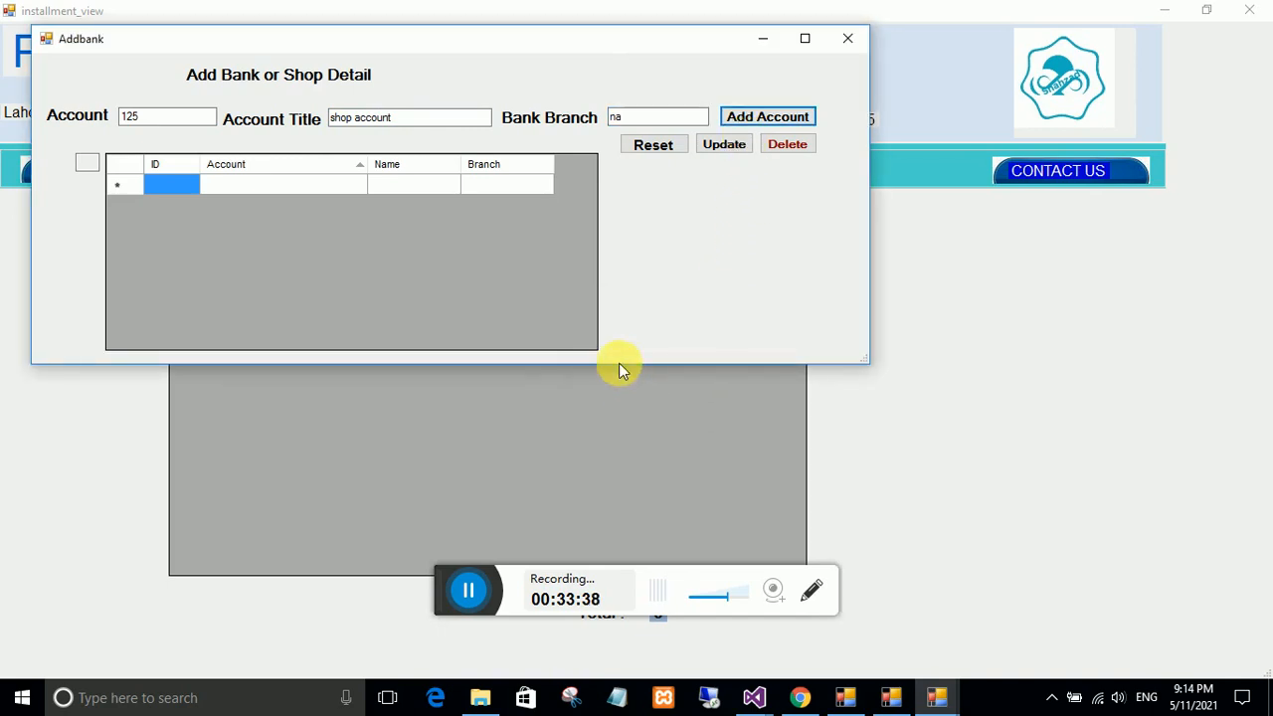
left_click(656, 147)
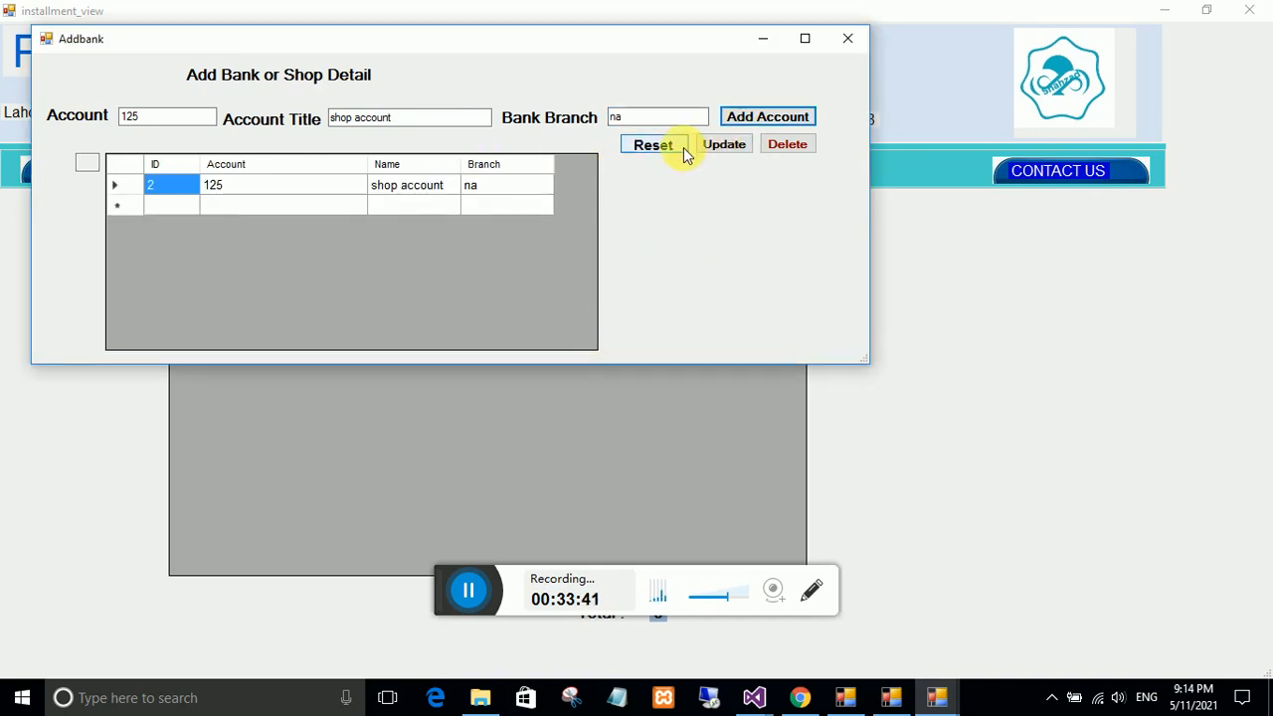
Add a bank account with its account number, the title "MCB" and the branch "multan", and close the account form.
left_click(676, 149)
left_click(162, 121)
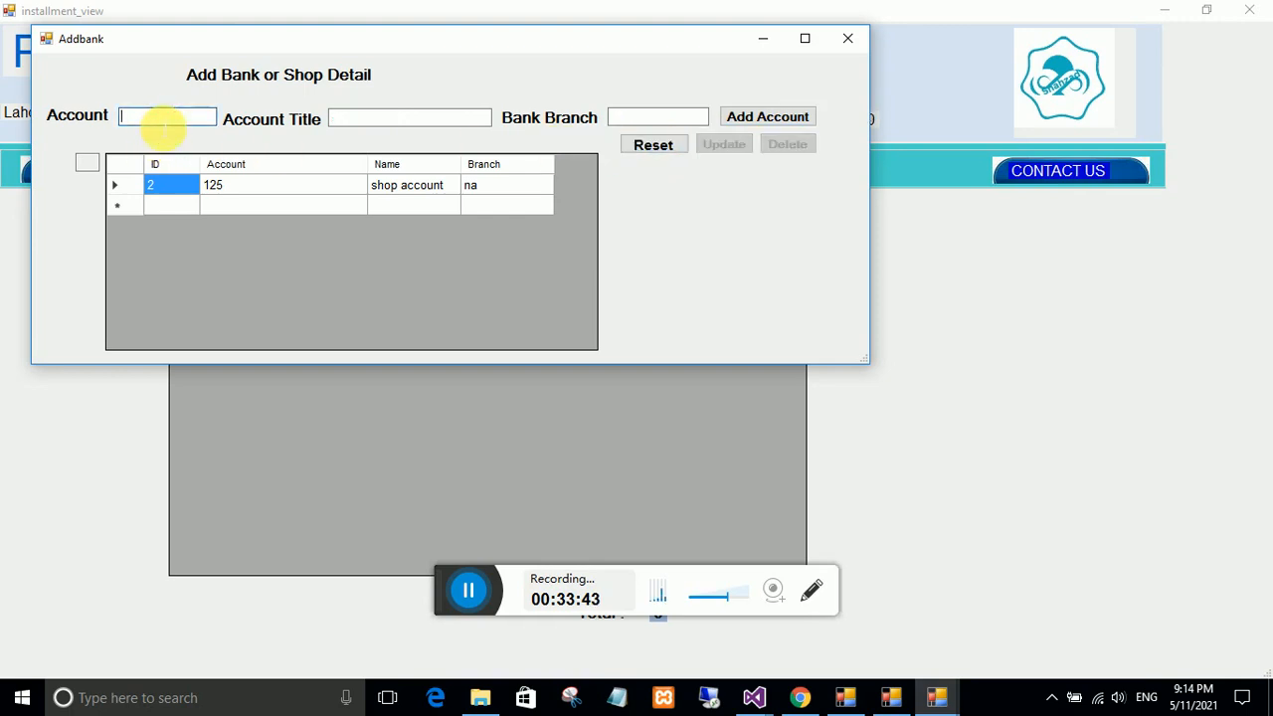
left_click(408, 127)
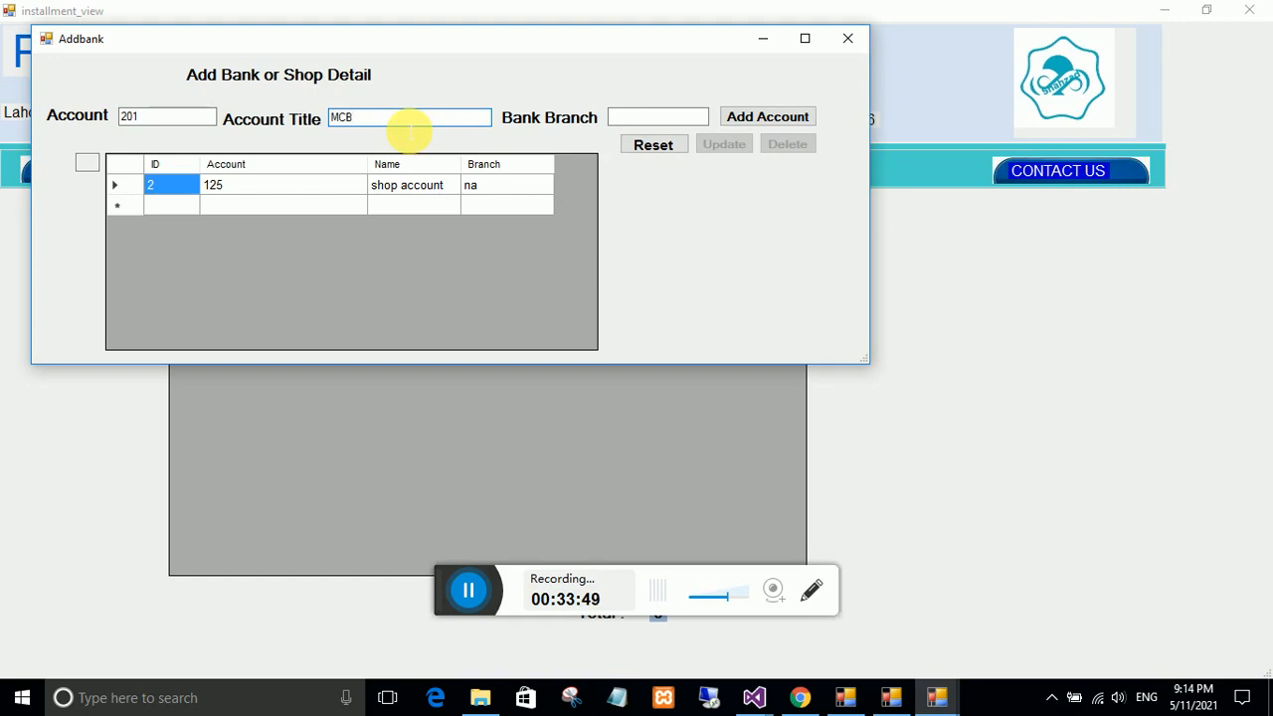
left_click(664, 119)
type("mult")
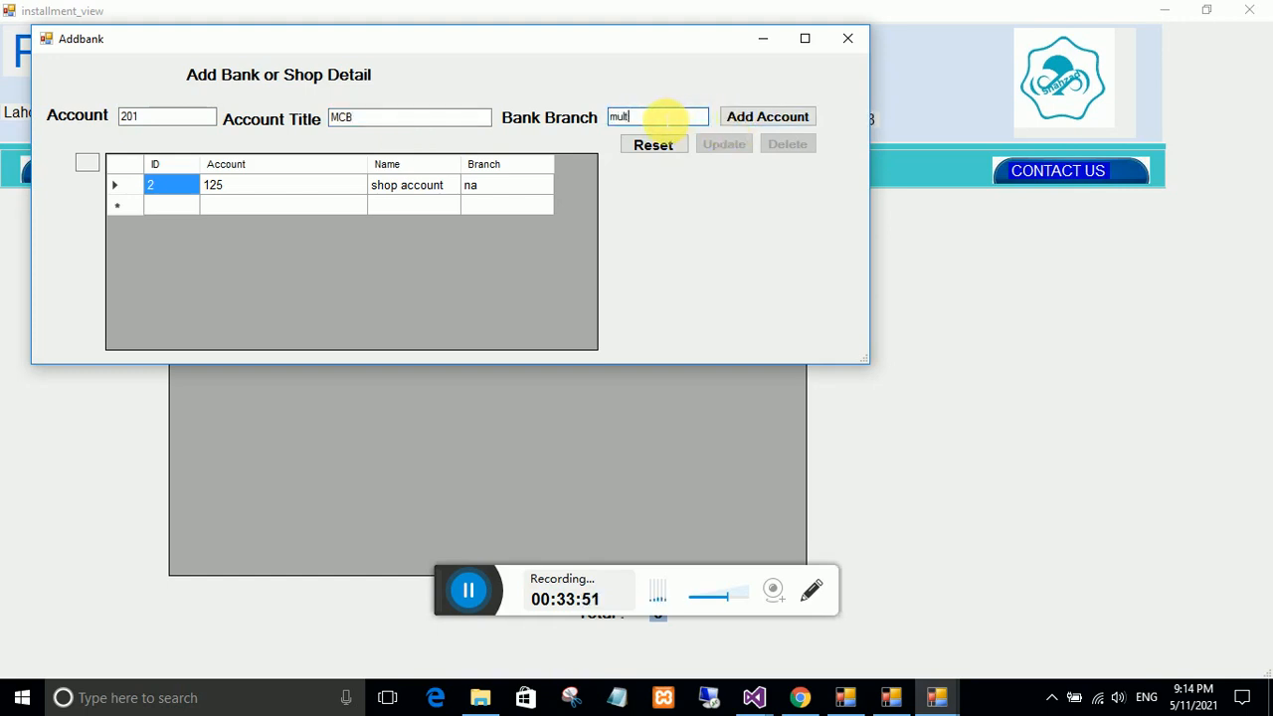
type("an")
key("Tab")
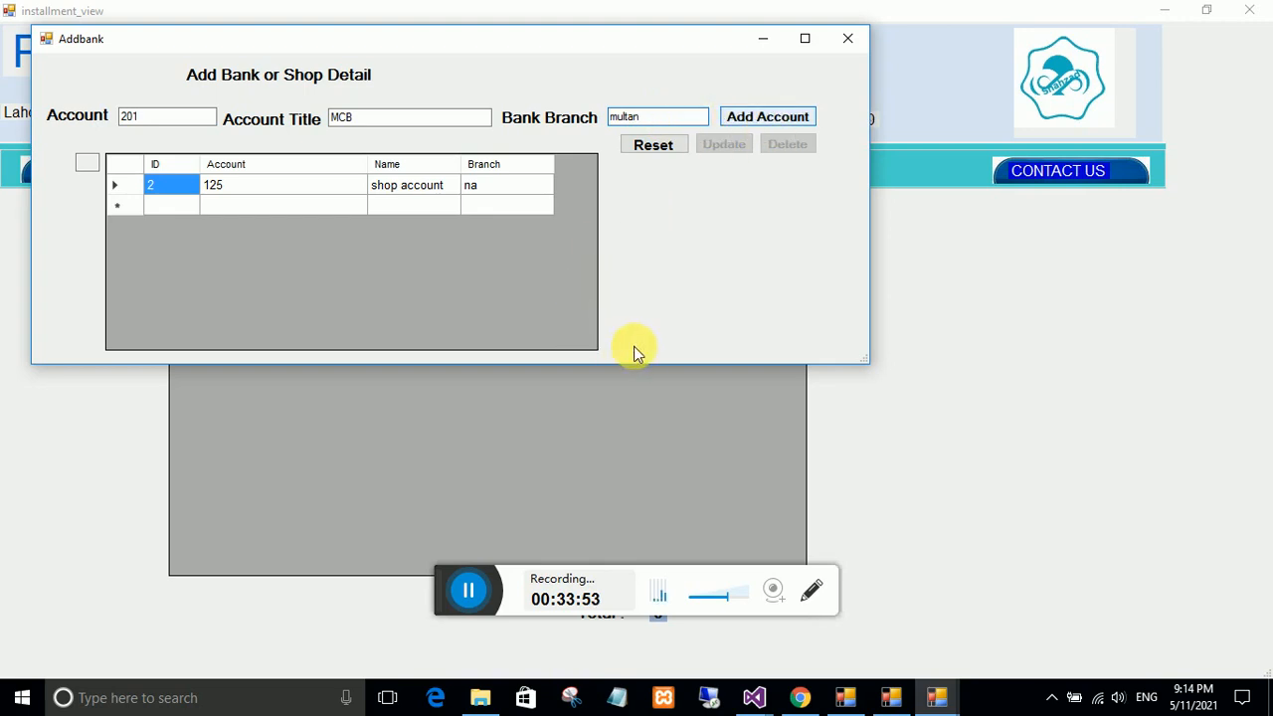
key("Return")
left_click(660, 408)
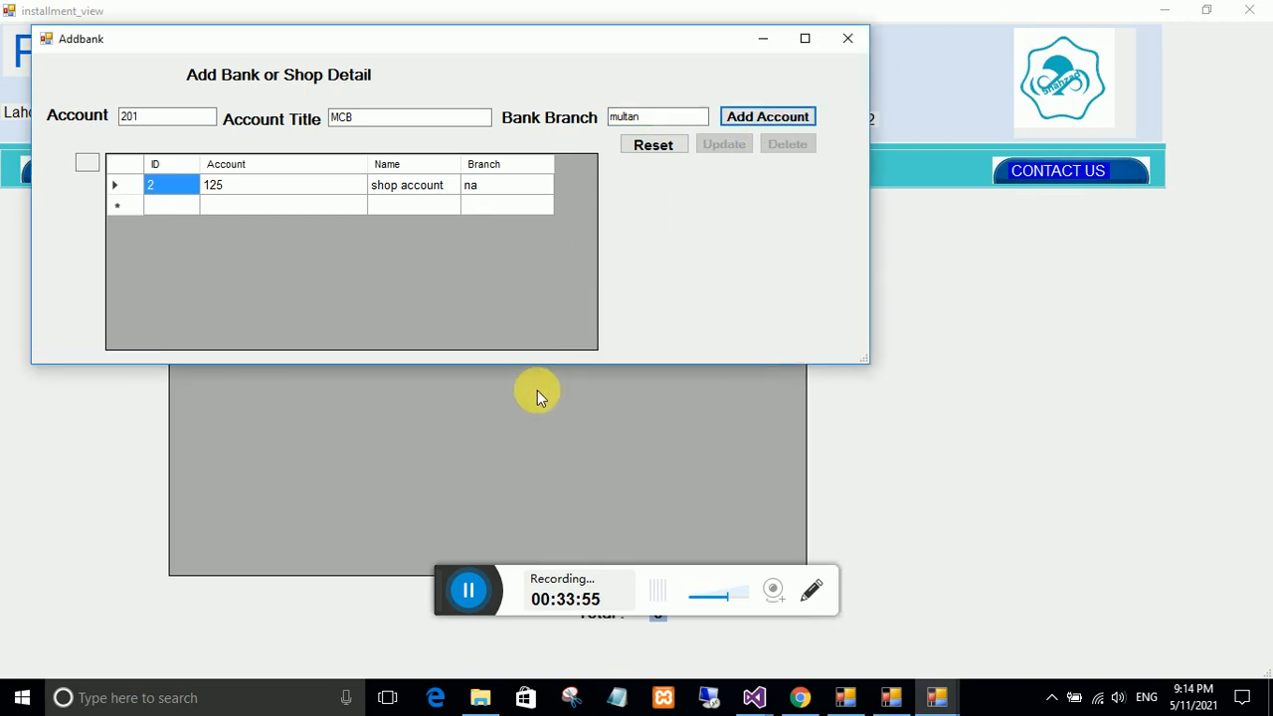
left_click(847, 38)
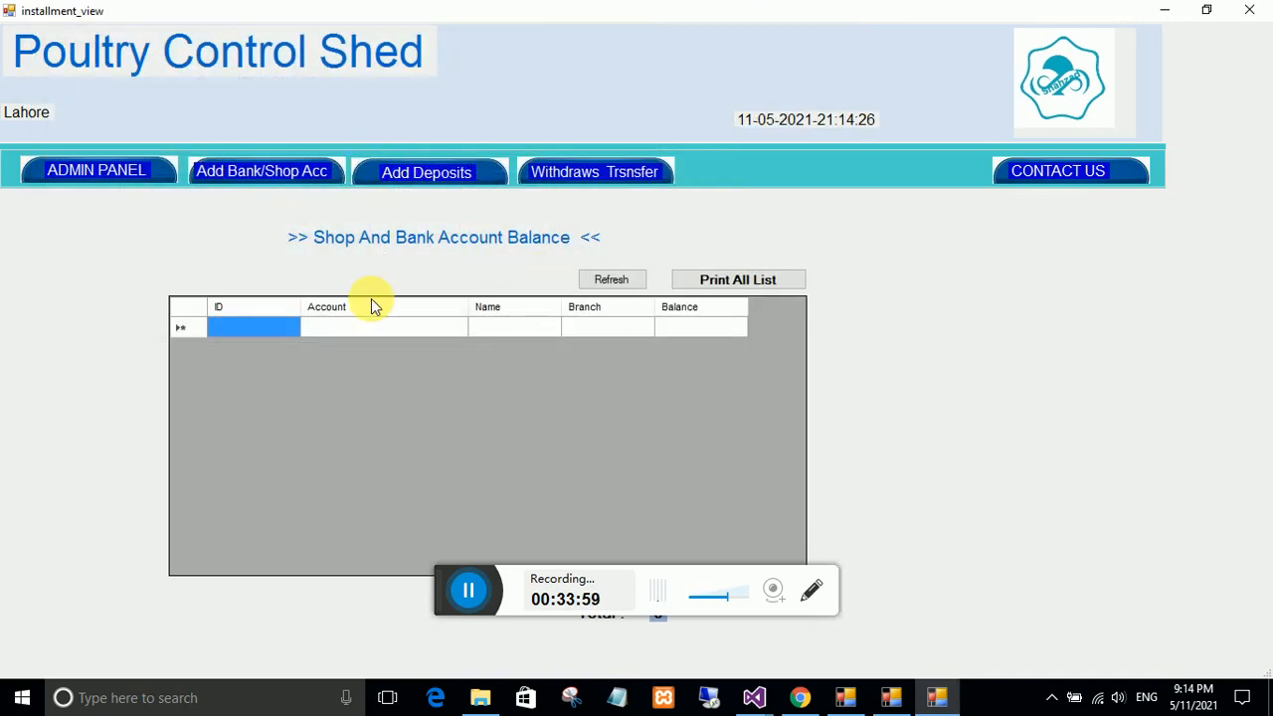
Deposit 25000 into the shop account with the detail "opening bal" and refresh the account balance list.
left_click(324, 118)
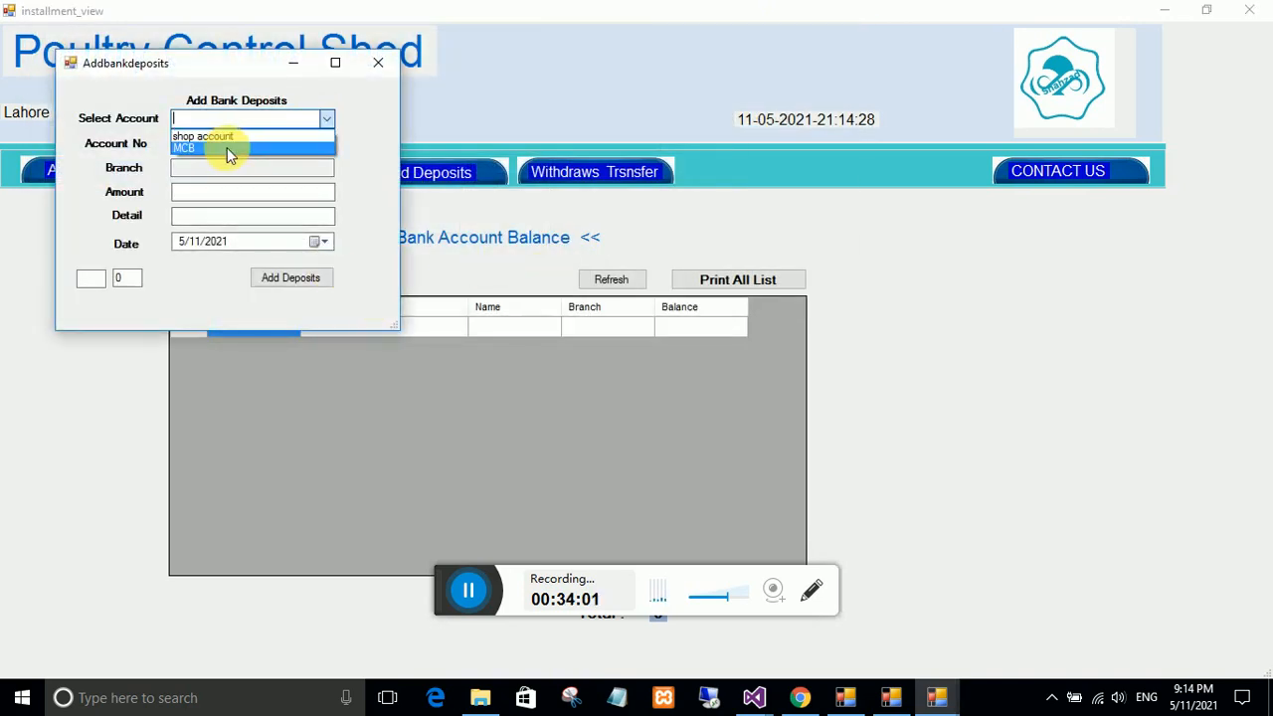
left_click(208, 136)
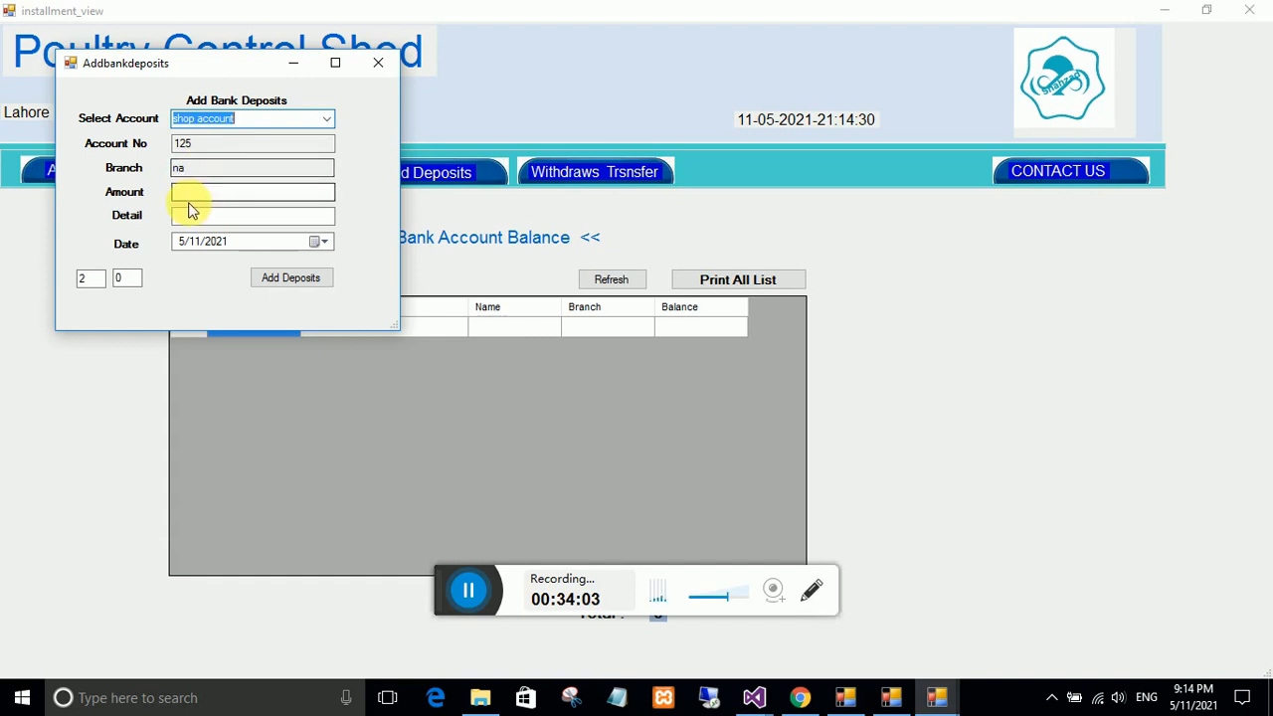
left_click(192, 194)
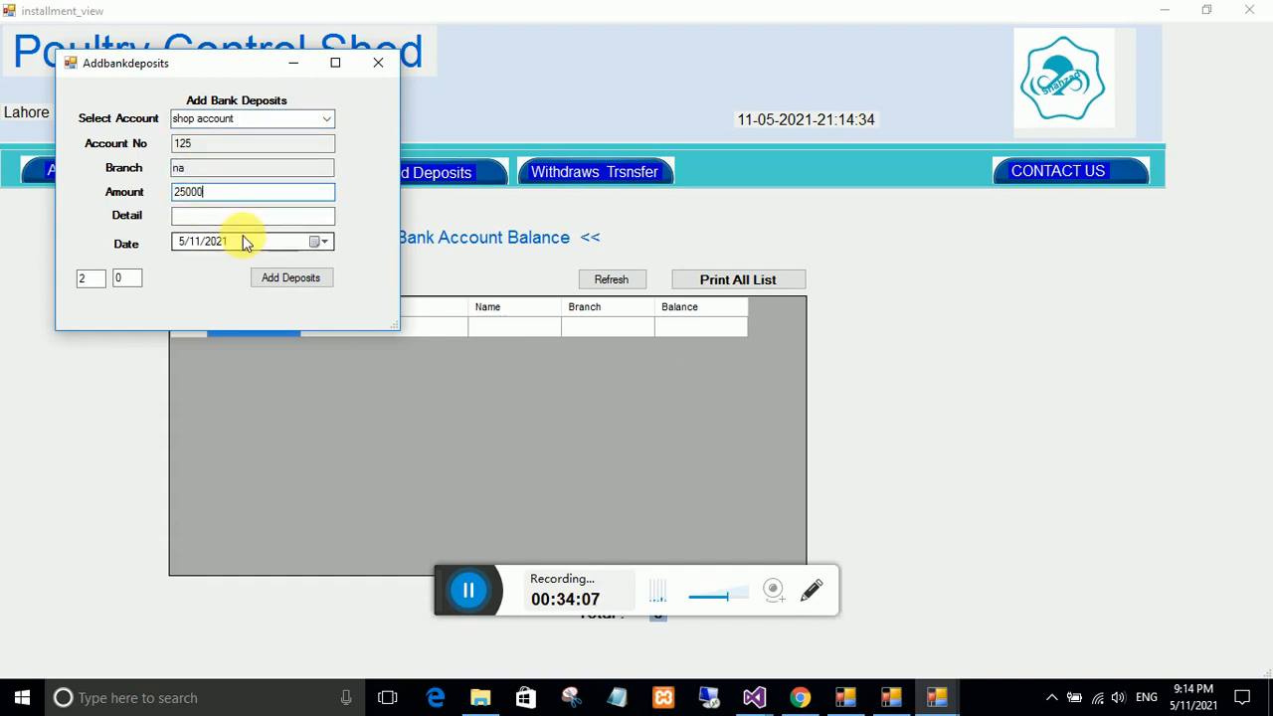
left_click(203, 217)
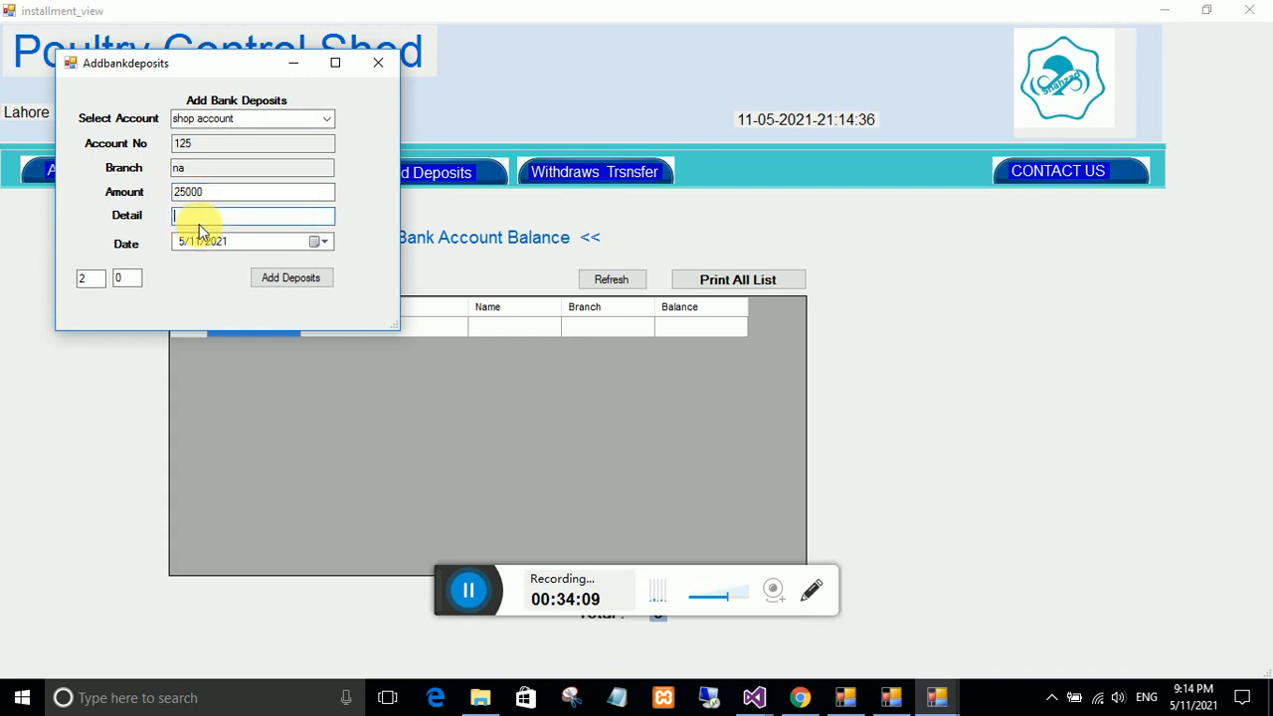
type("opening bal")
left_click(264, 279)
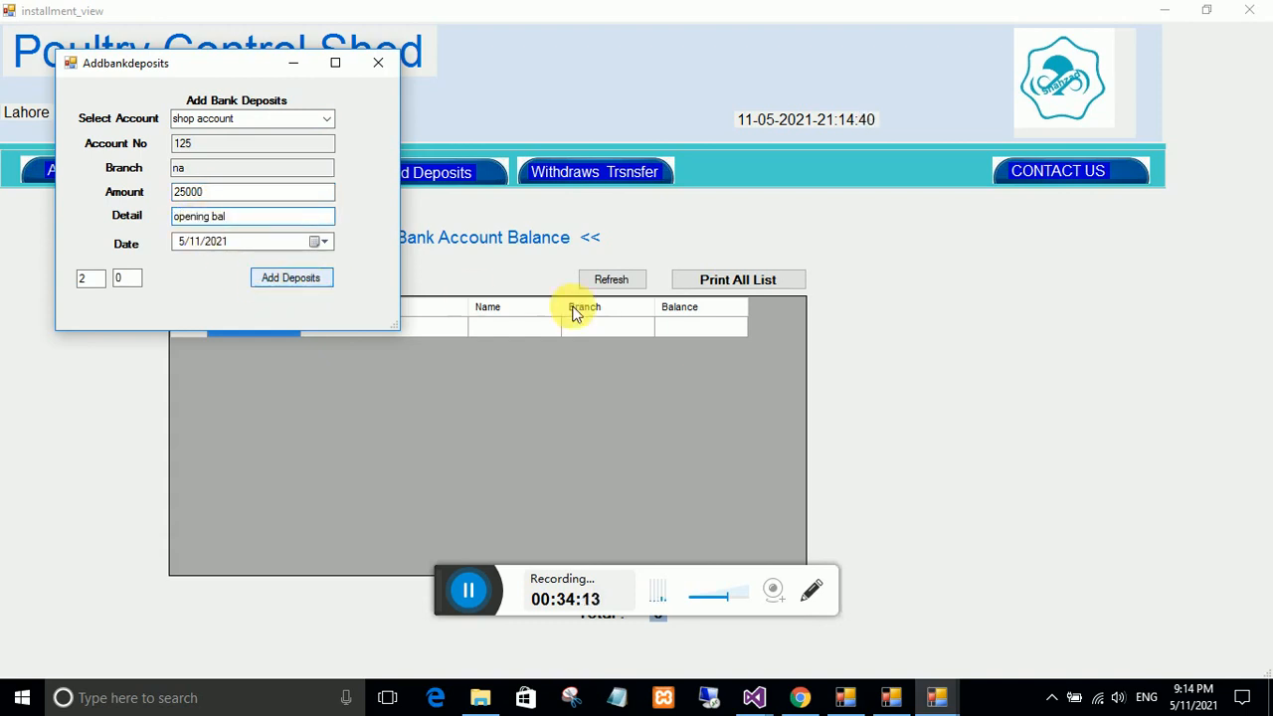
key("Return")
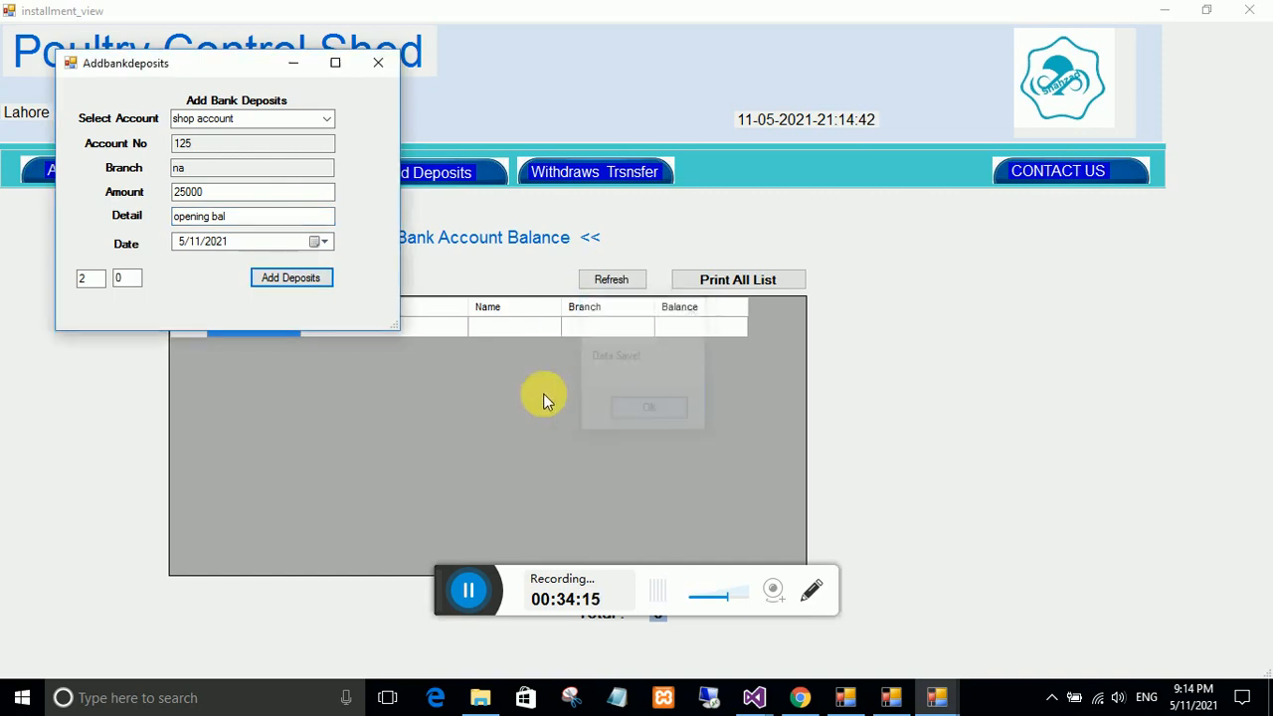
left_click(612, 278)
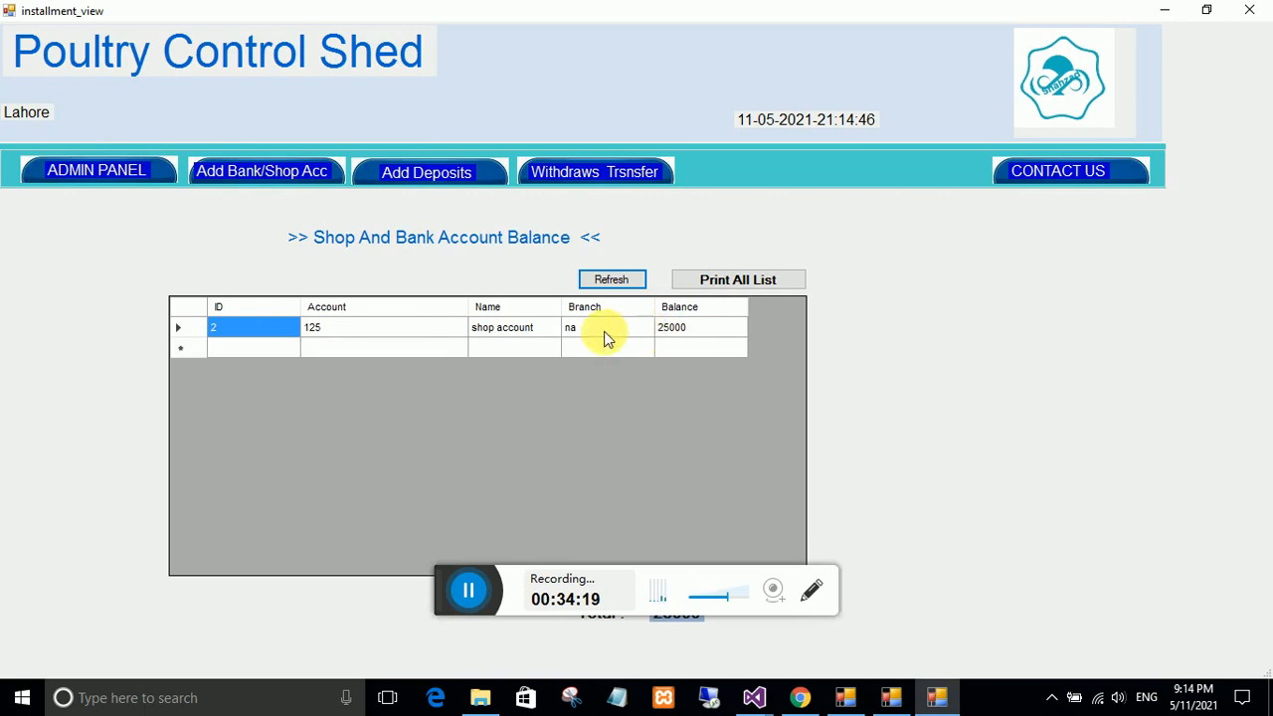
Deposit 45000 into the MCB account with the detail "opening bal" and refresh the account balance list.
left_click(406, 171)
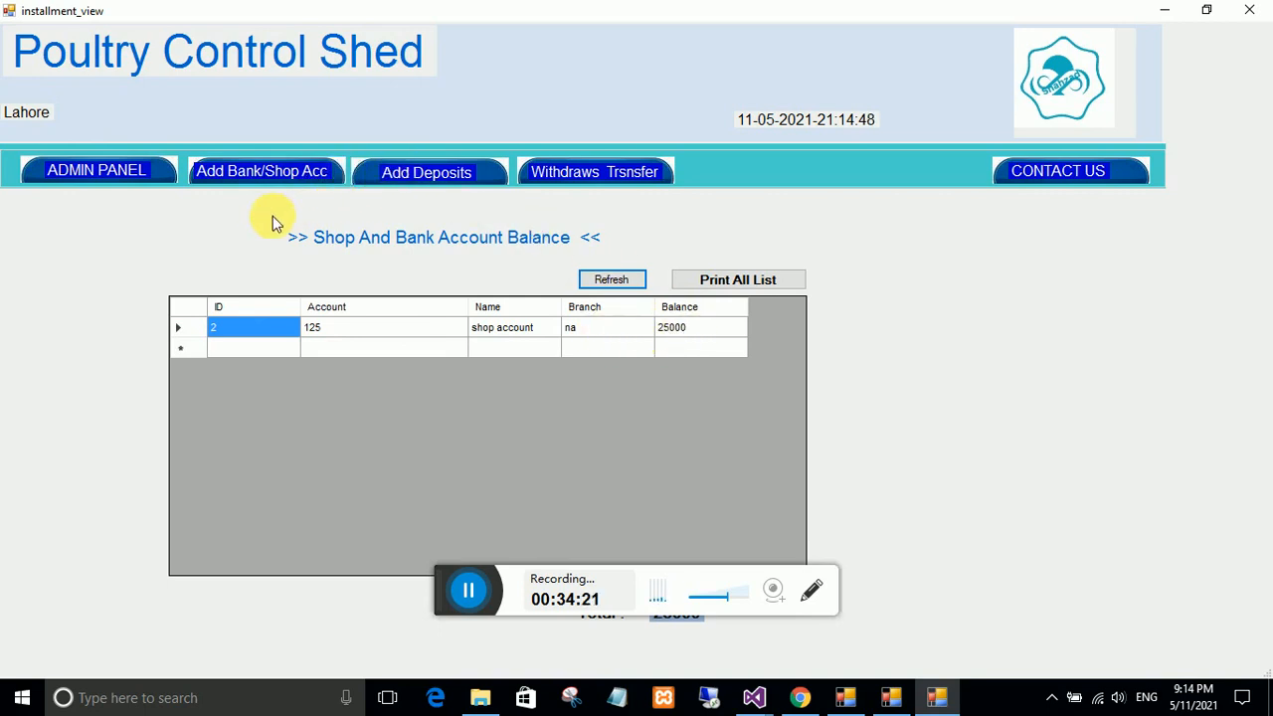
left_click(351, 144)
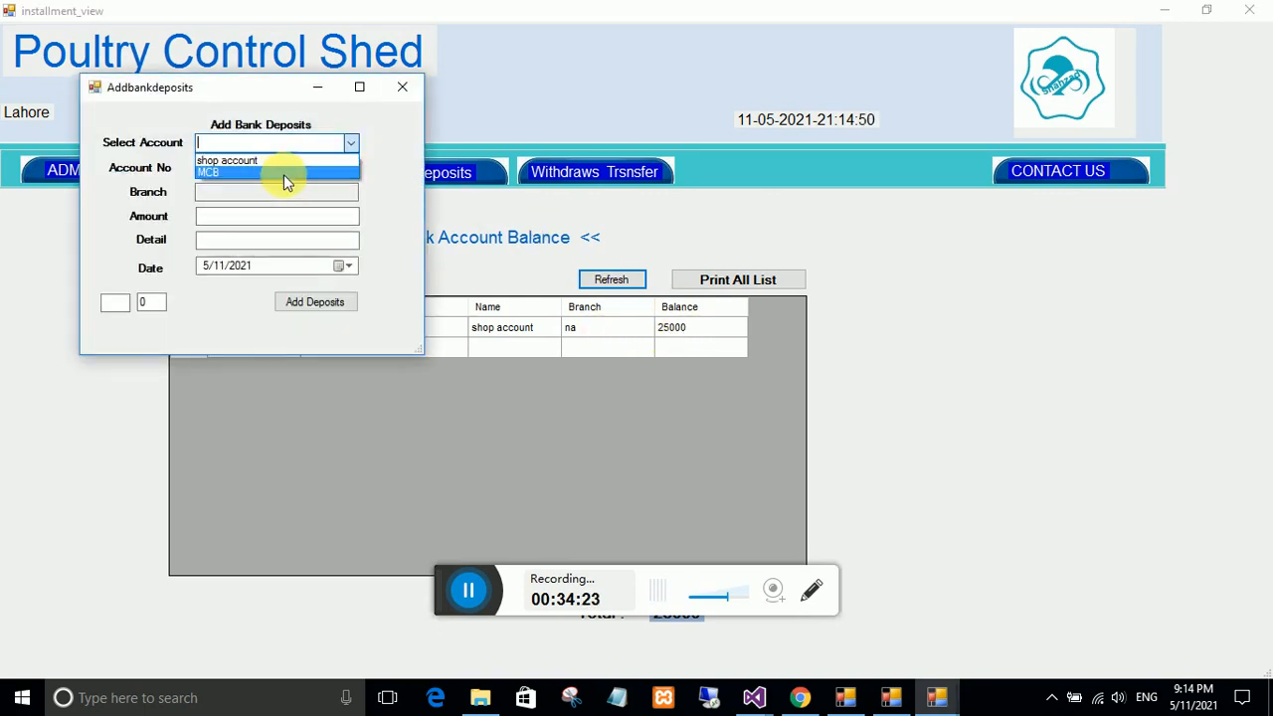
left_click(265, 176)
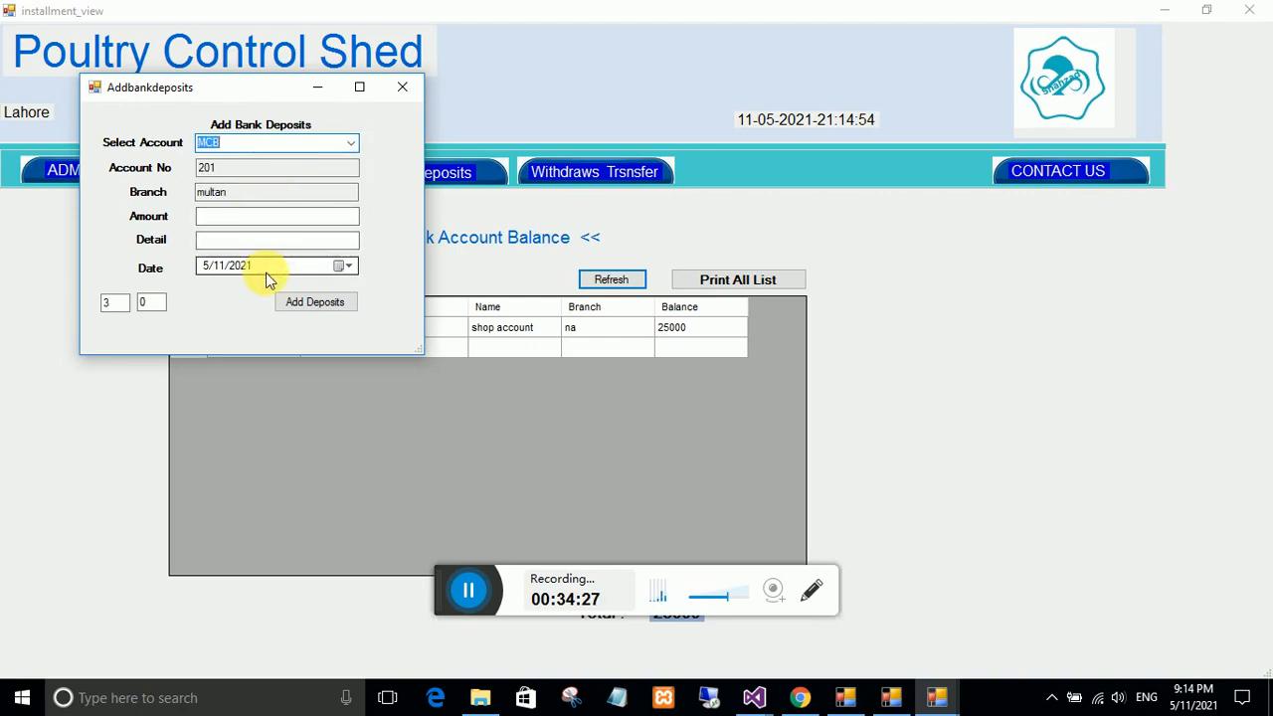
left_click(239, 221)
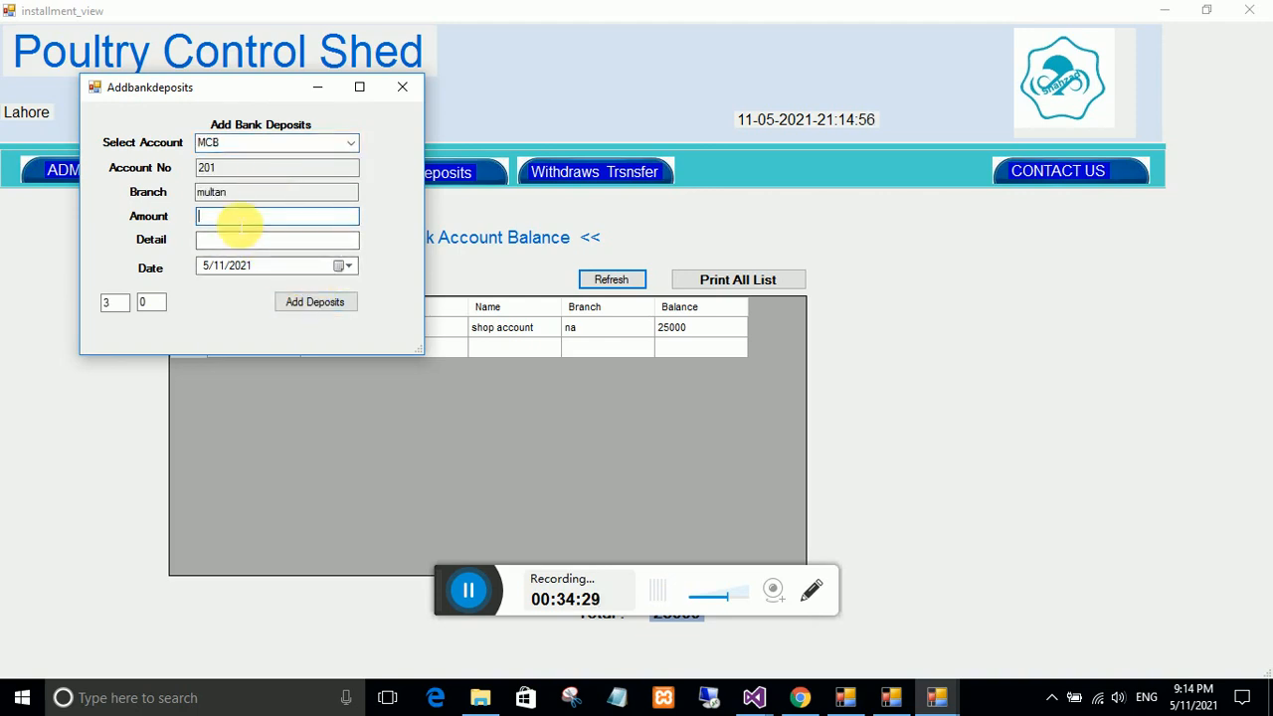
type("45000")
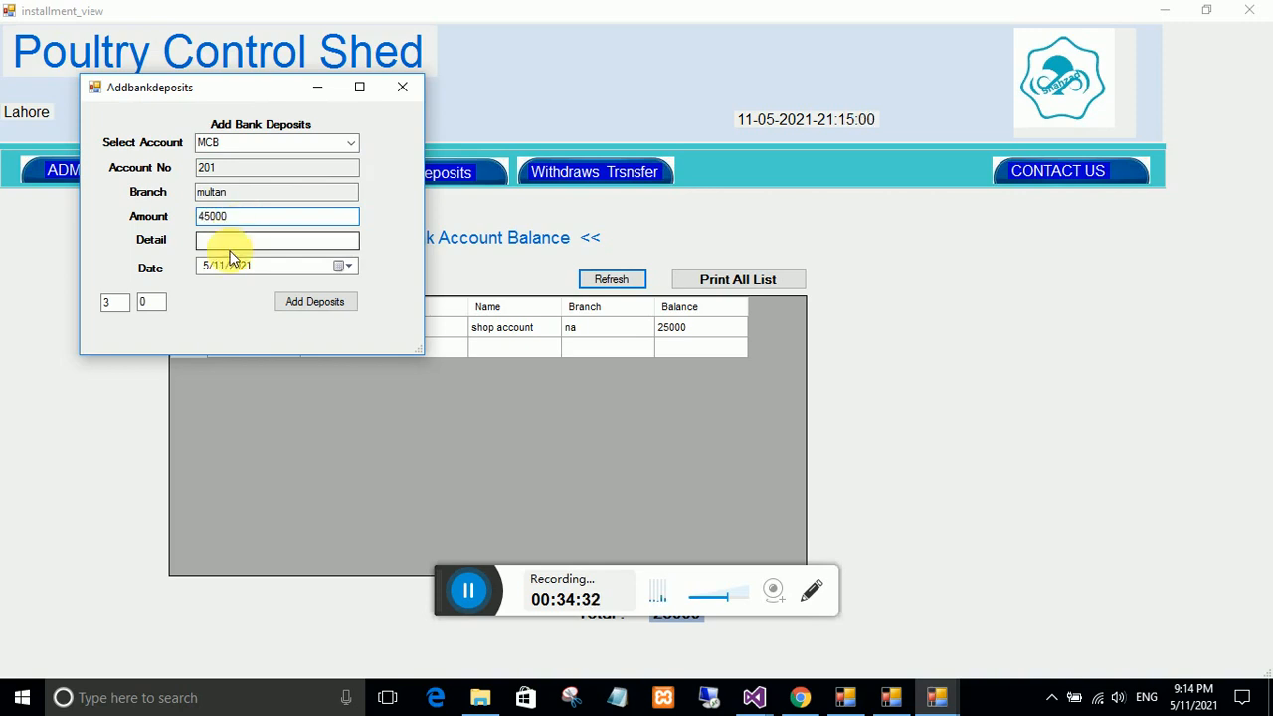
left_click(239, 244)
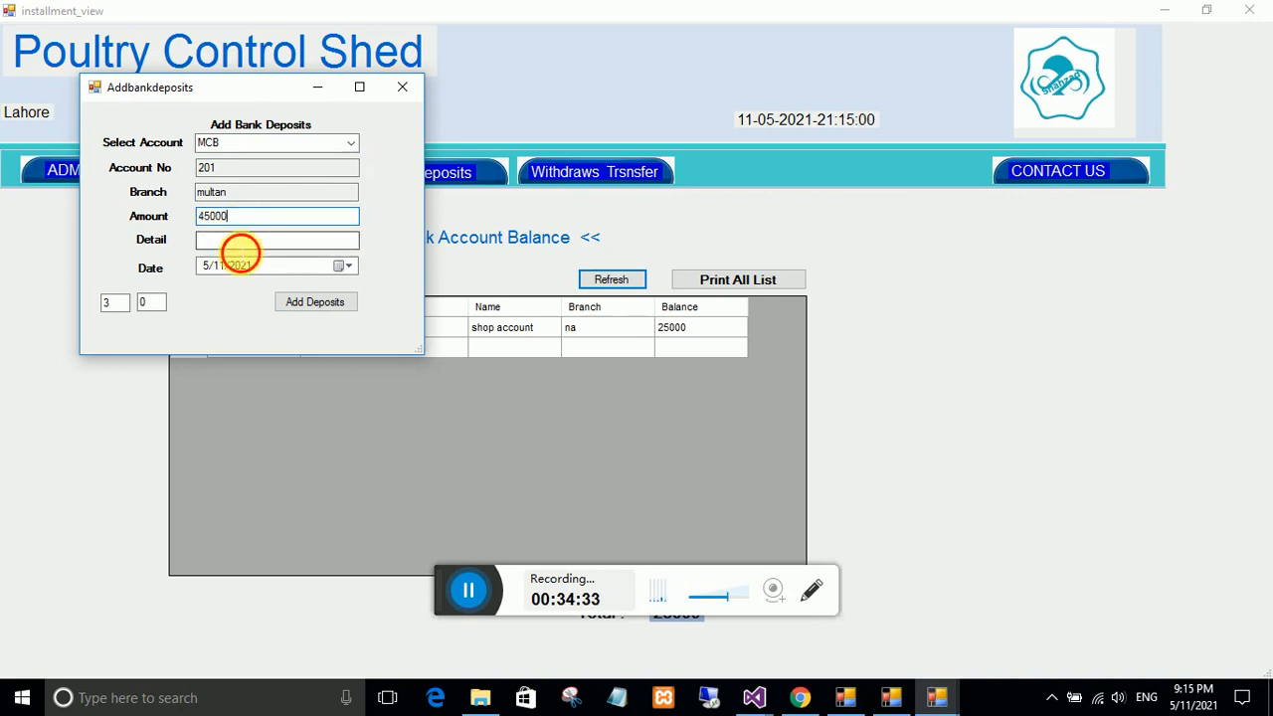
type("opening bal")
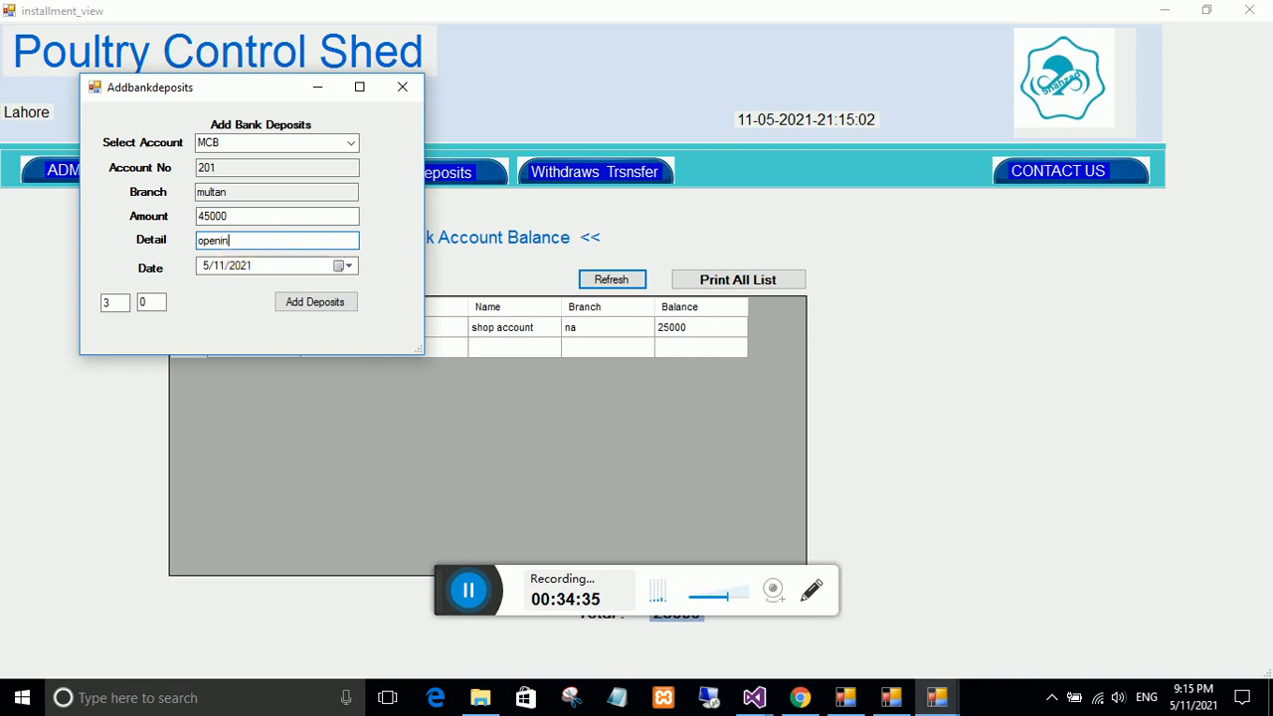
left_click(318, 307)
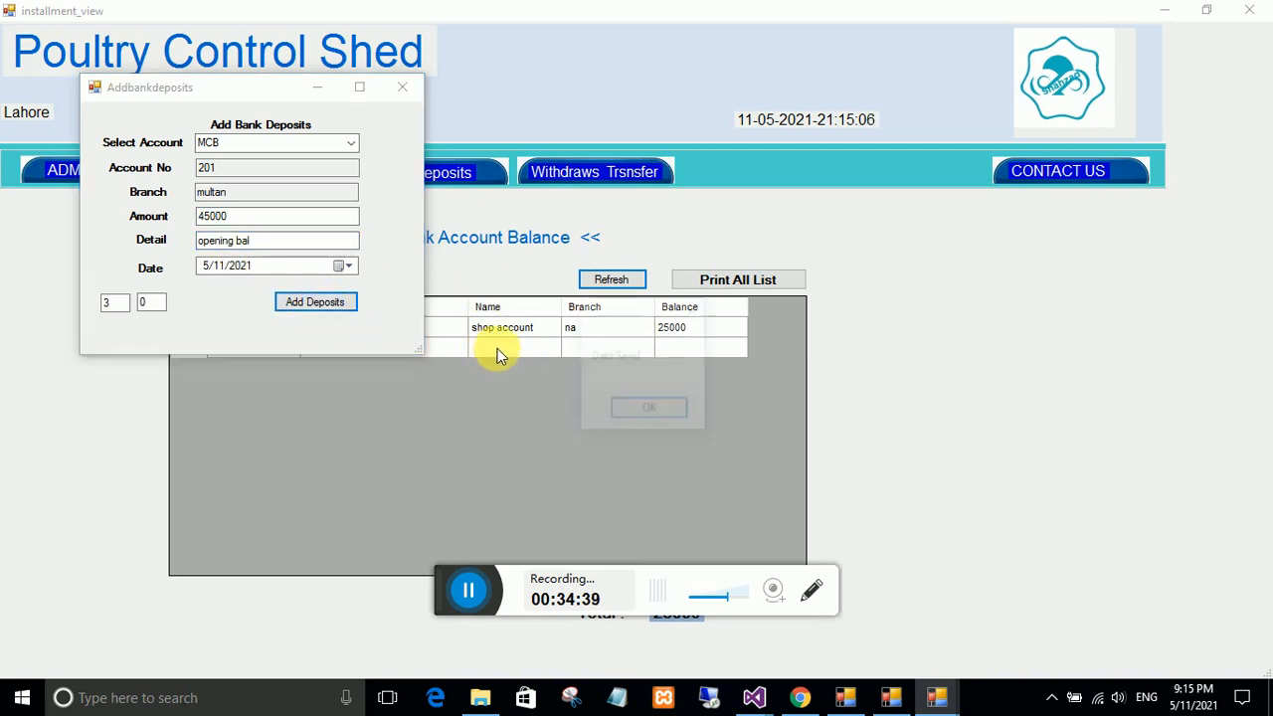
left_click(648, 417)
left_click(606, 278)
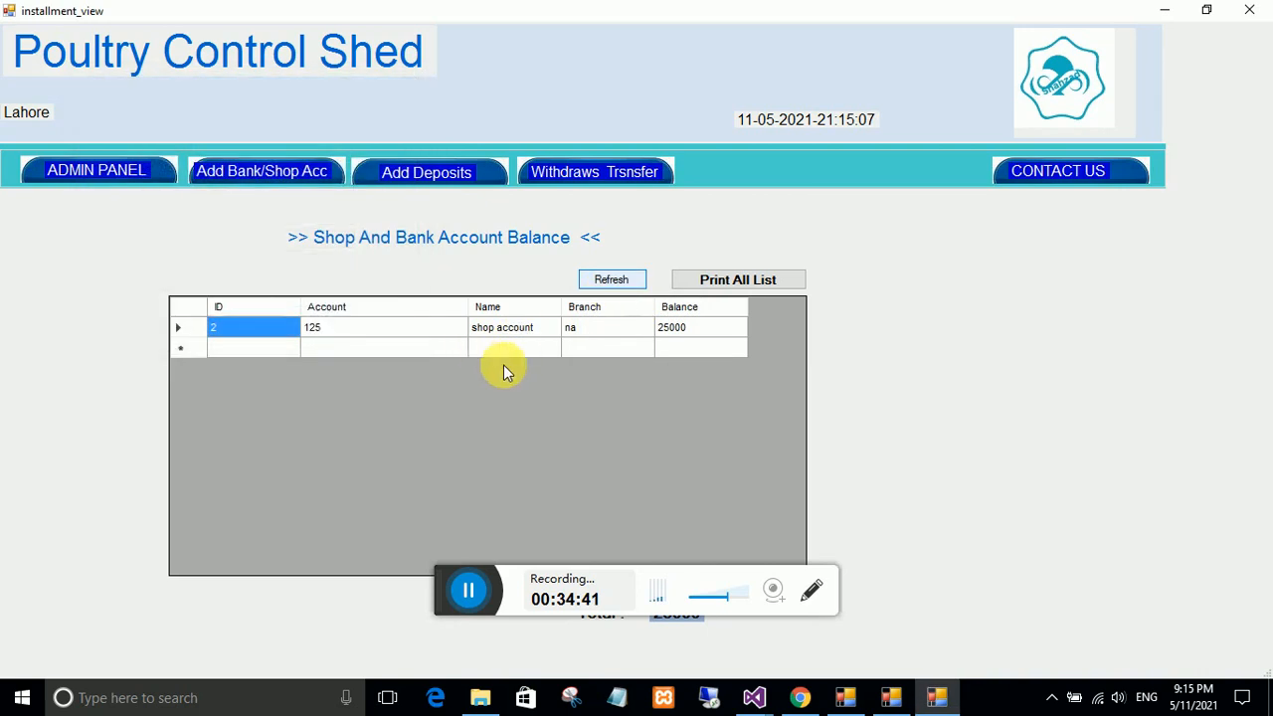
left_click(605, 279)
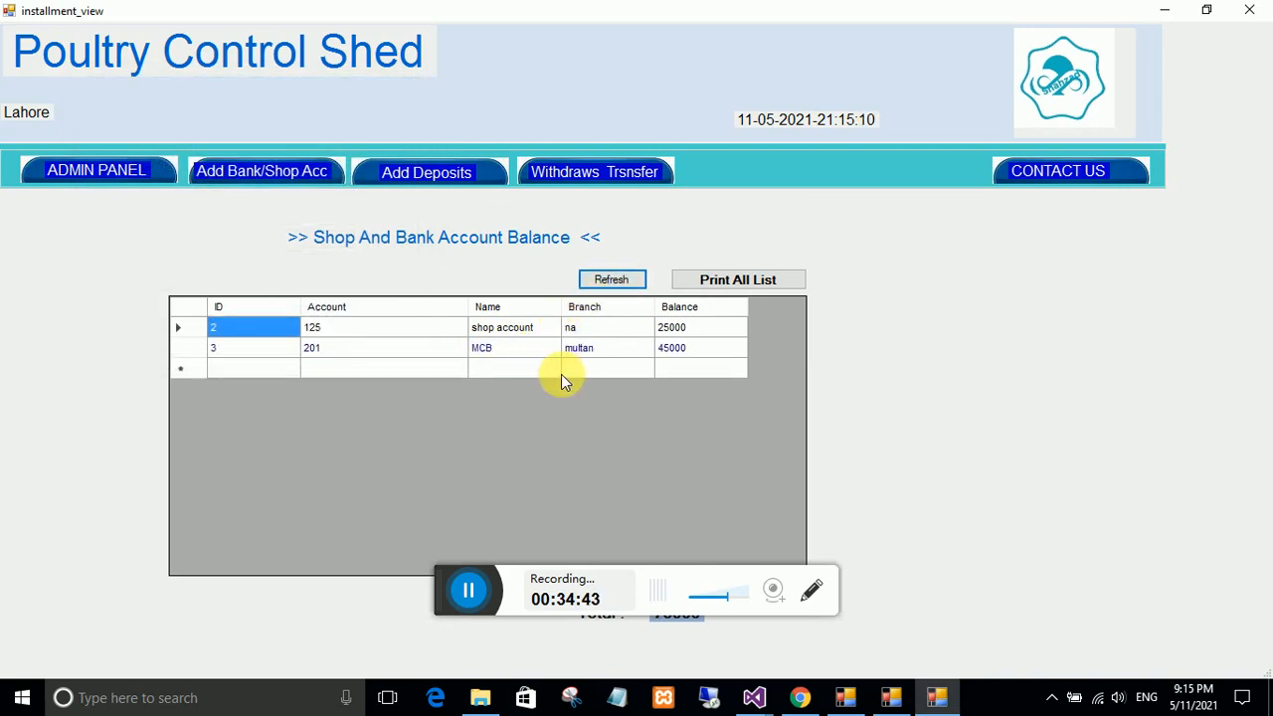
Deposit 15000 into the shop account with the detail "receoved amhed and co" and refresh the account balance list.
double_click(851, 12)
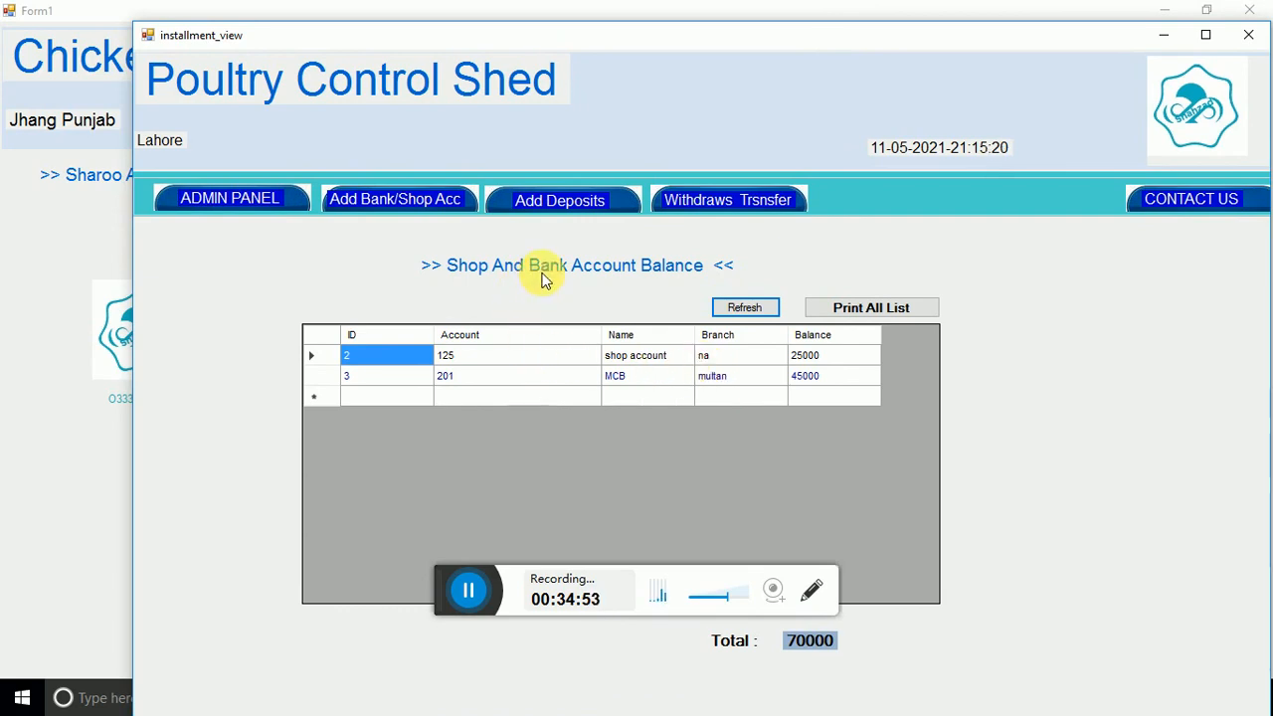
left_click(560, 199)
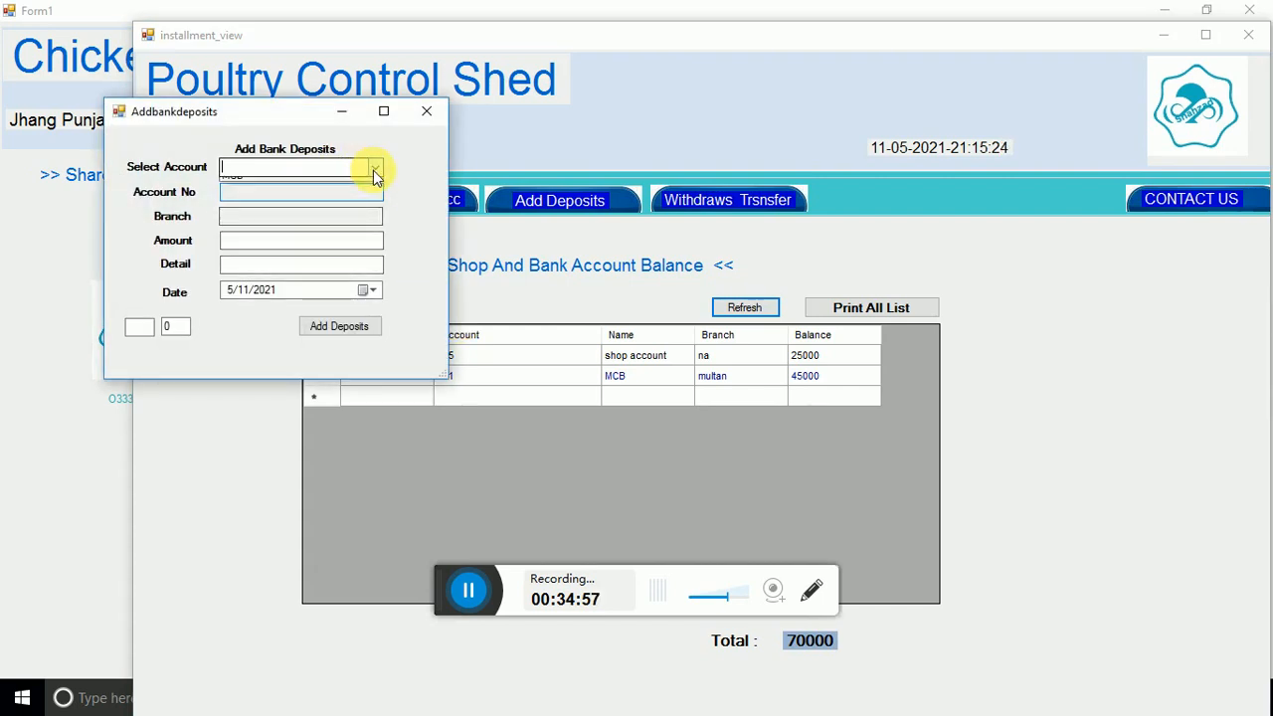
left_click(372, 168)
left_click(281, 186)
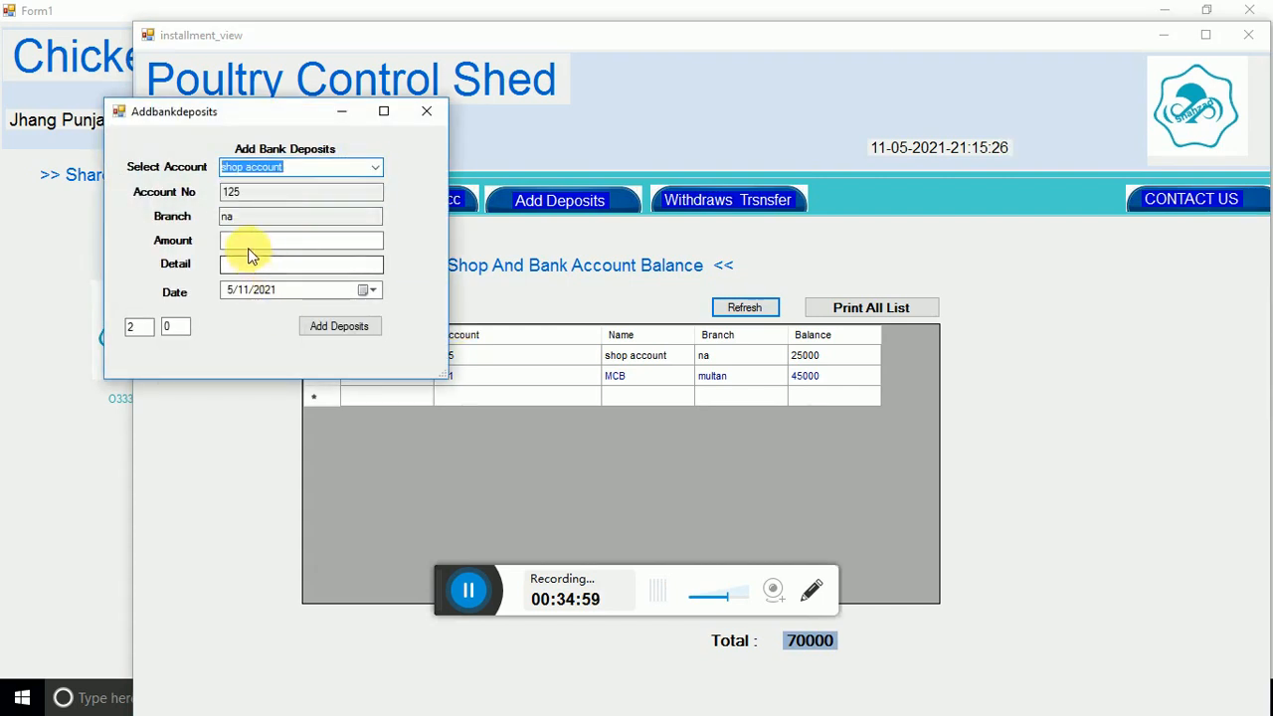
left_click(254, 241)
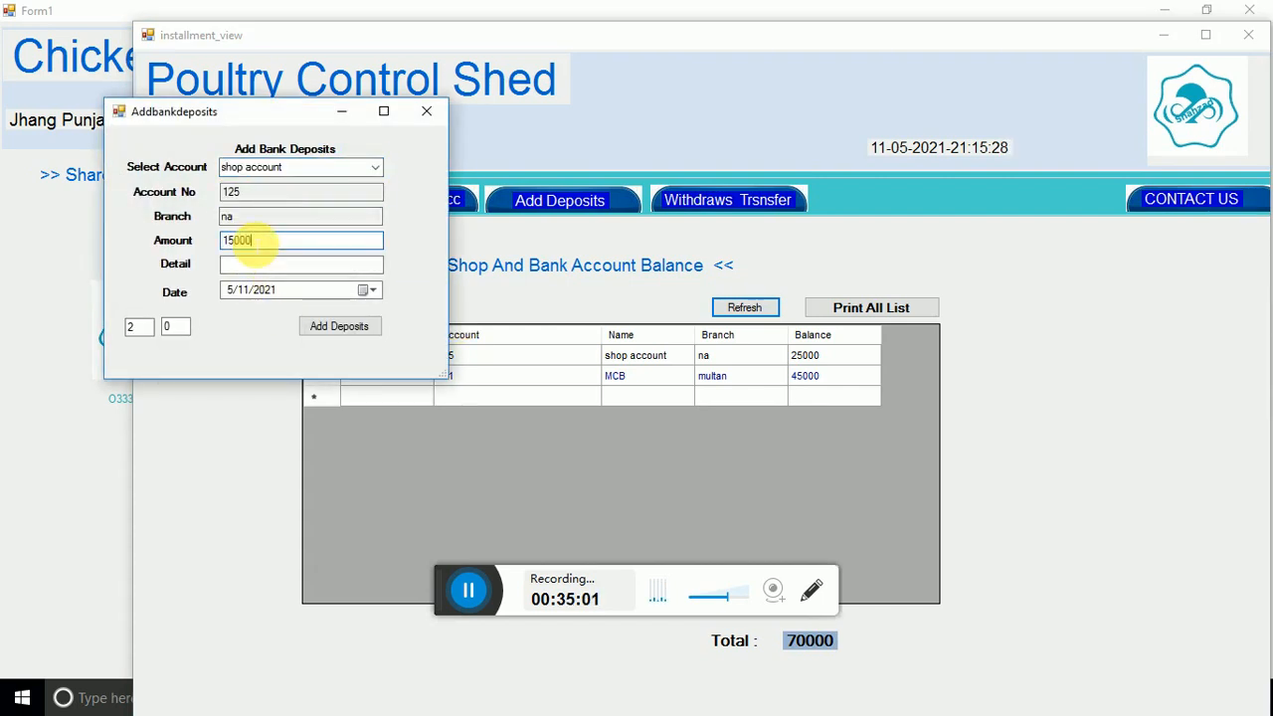
left_click(249, 263)
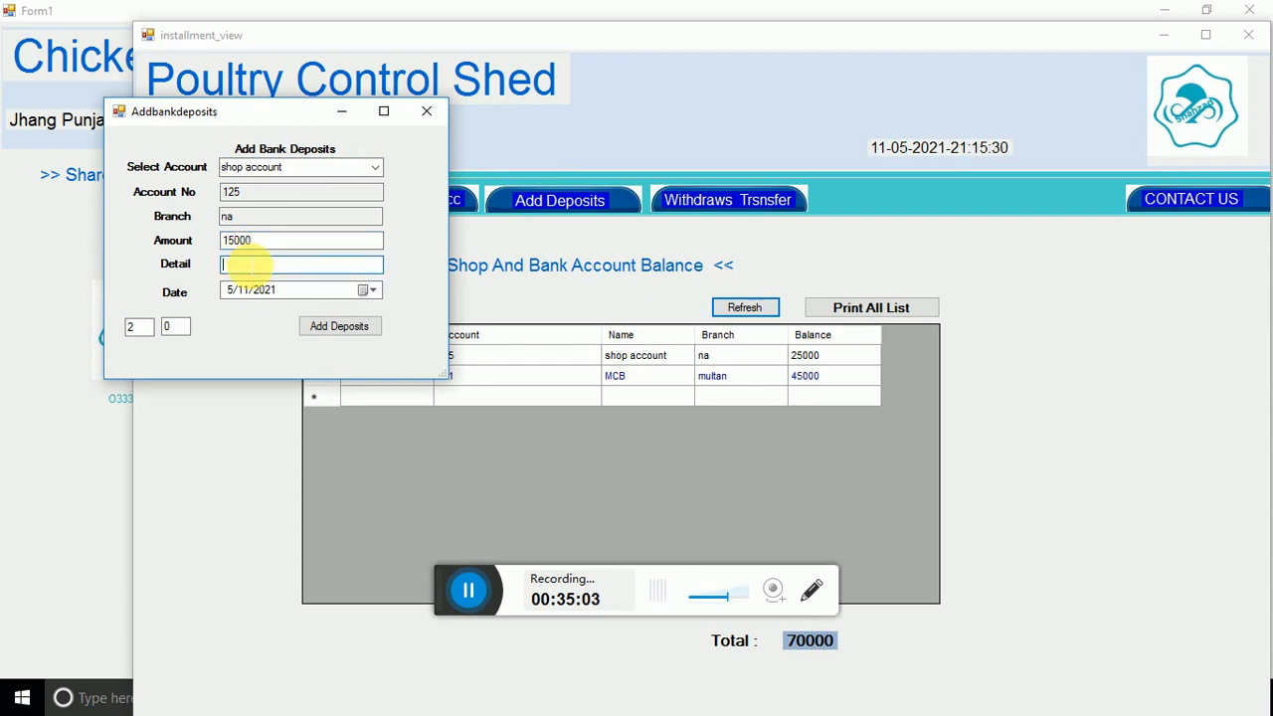
type("recovved amhed and co")
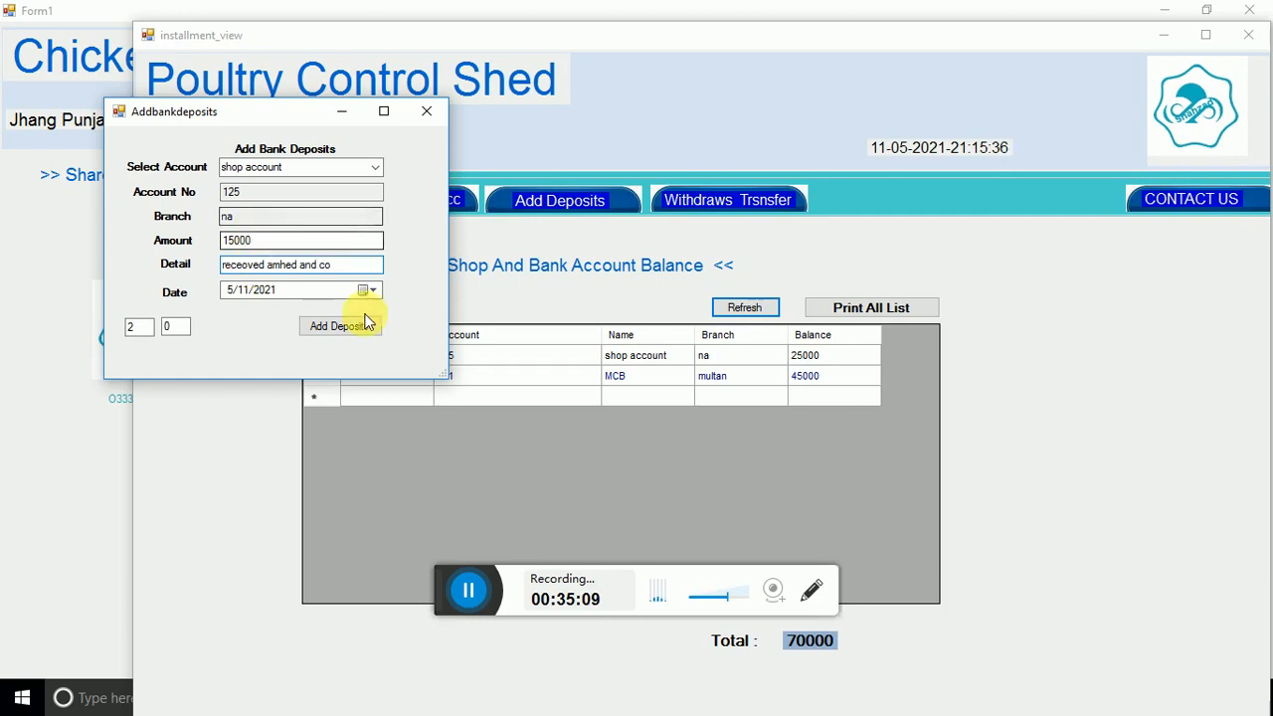
left_click(356, 328)
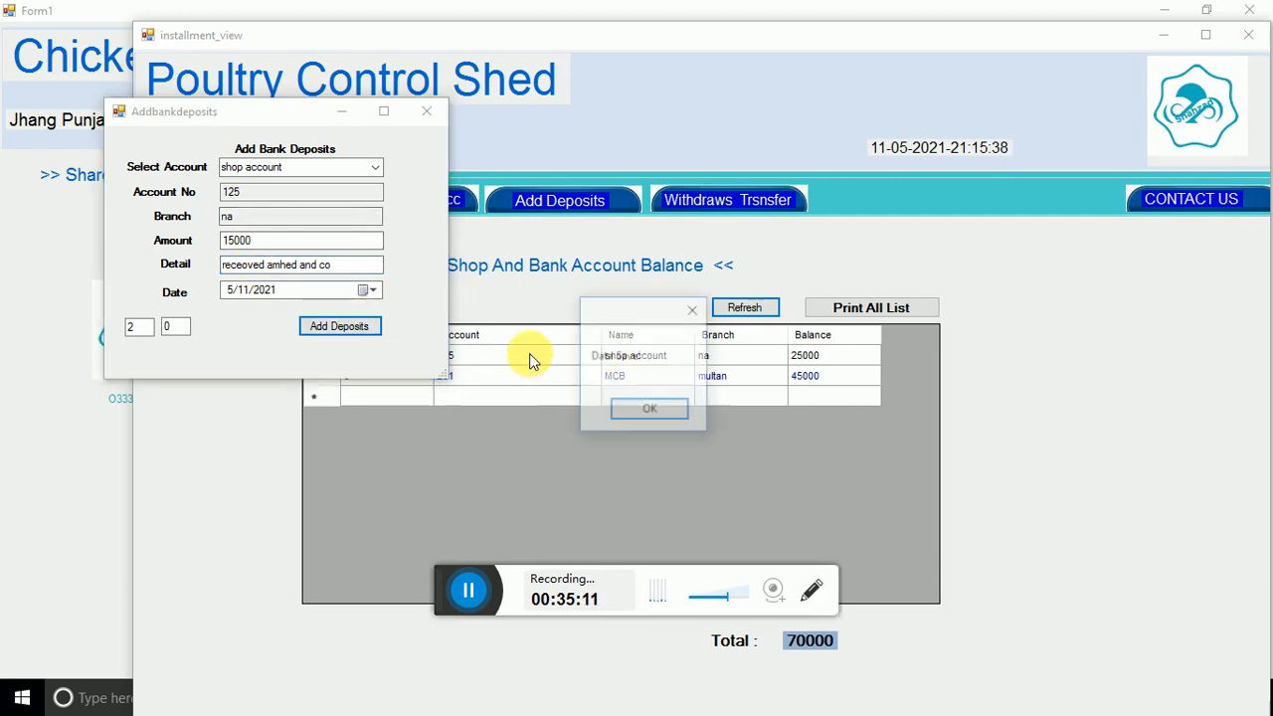
left_click(626, 408)
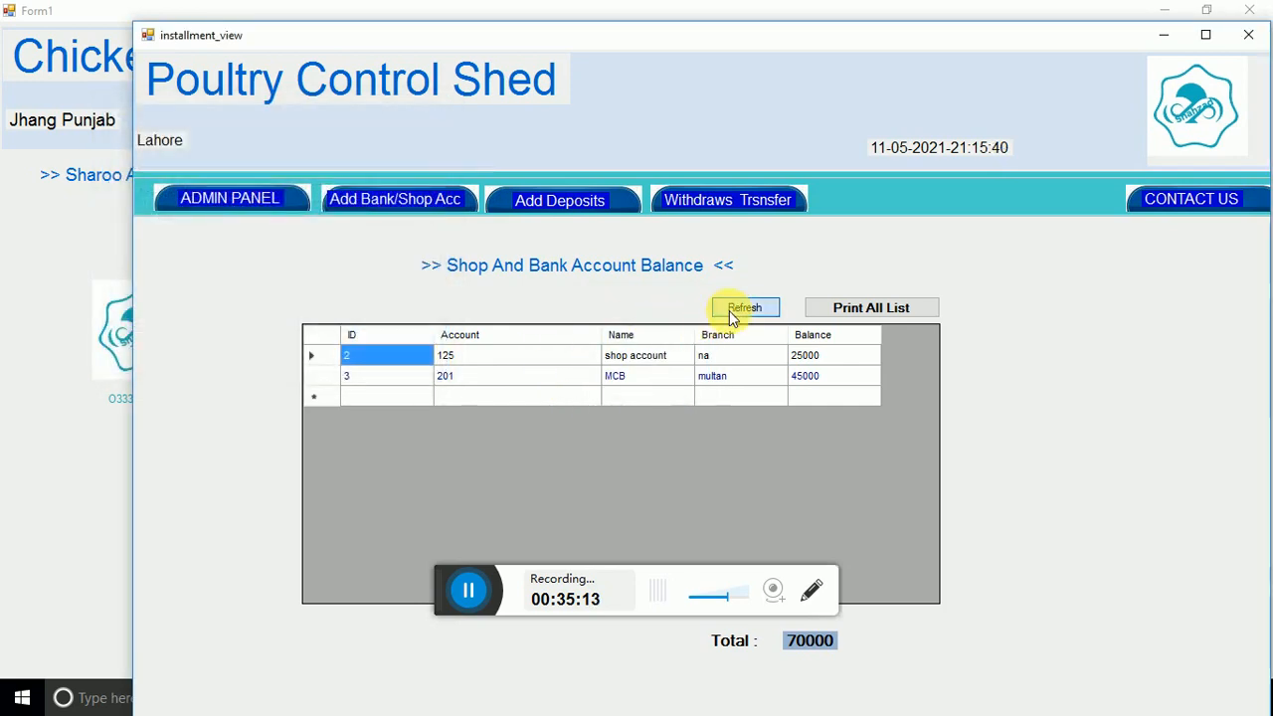
left_click(733, 315)
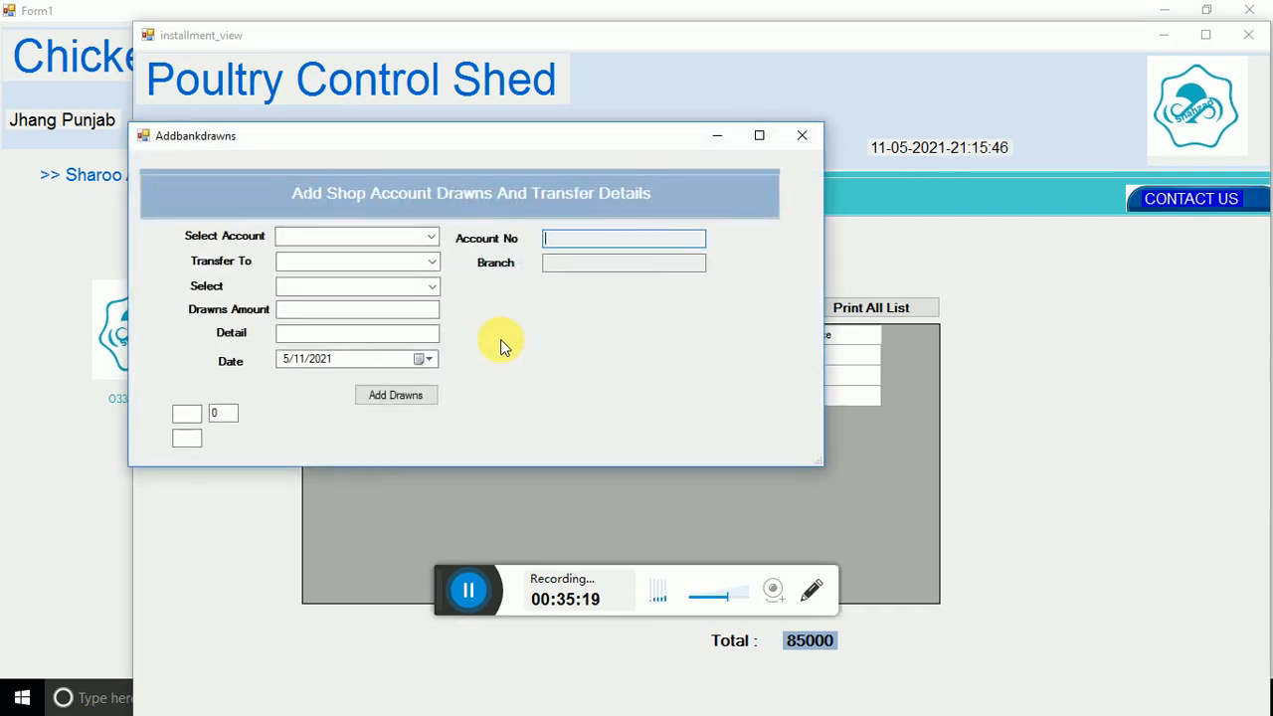
Set up a withdrawal from the shop account as a transfer to a company, choosing "feed and co" as the recipient.
left_click(430, 238)
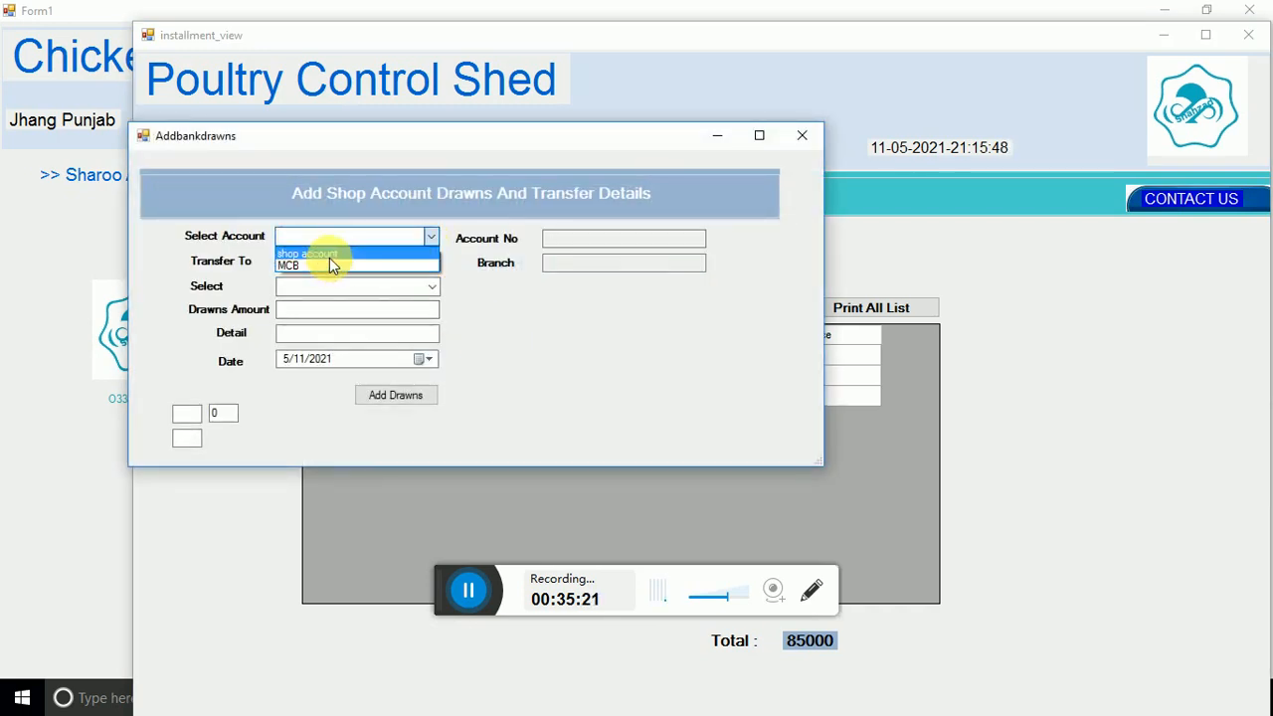
left_click(332, 259)
left_click(432, 262)
left_click(350, 276)
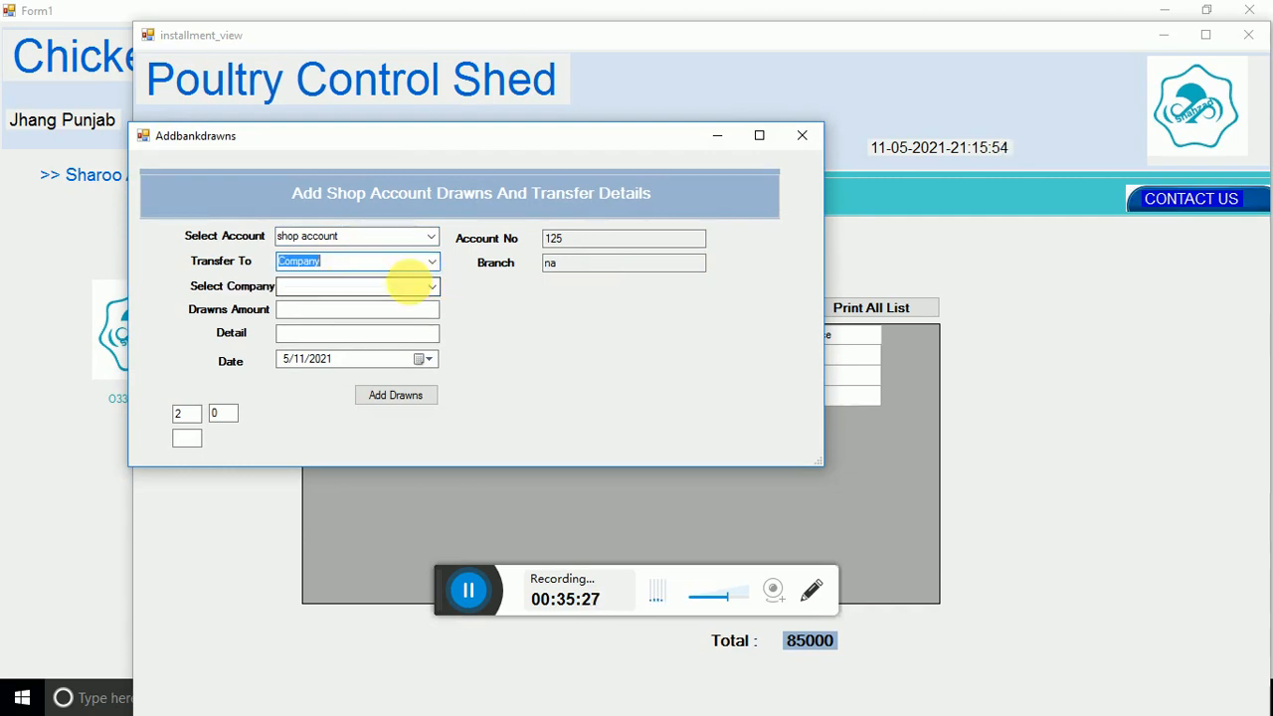
left_click(431, 289)
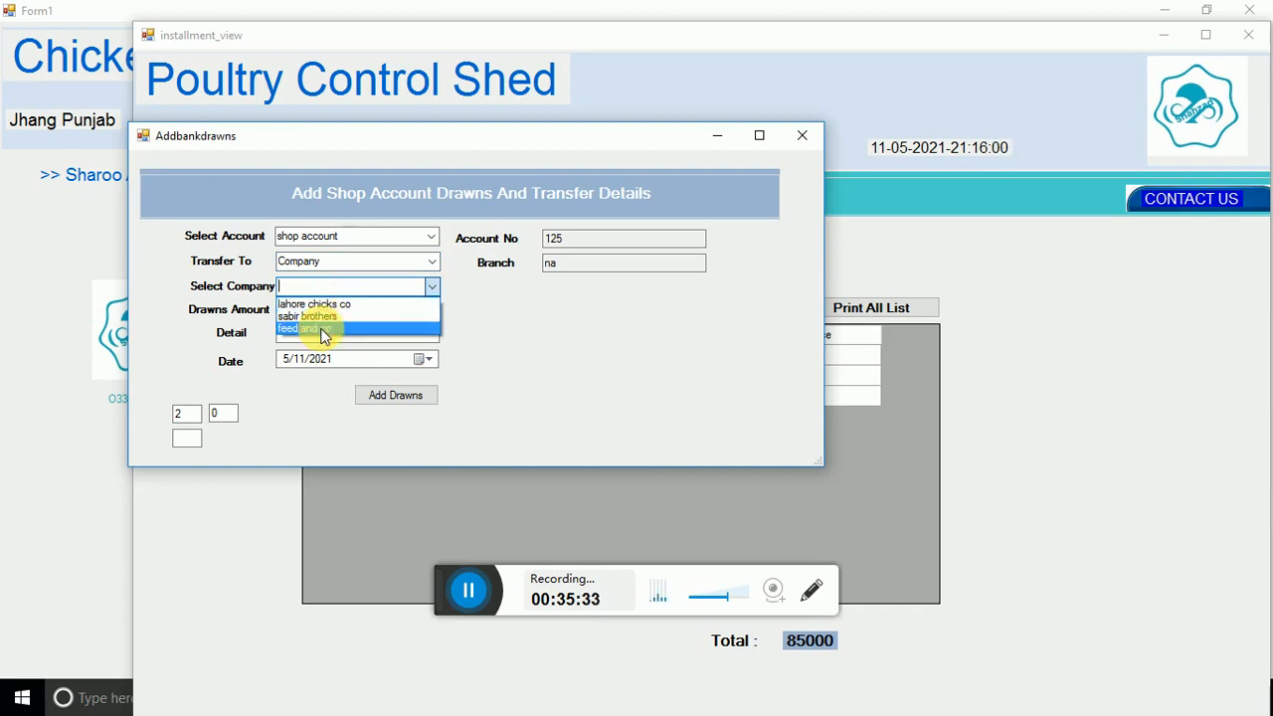
left_click(322, 330)
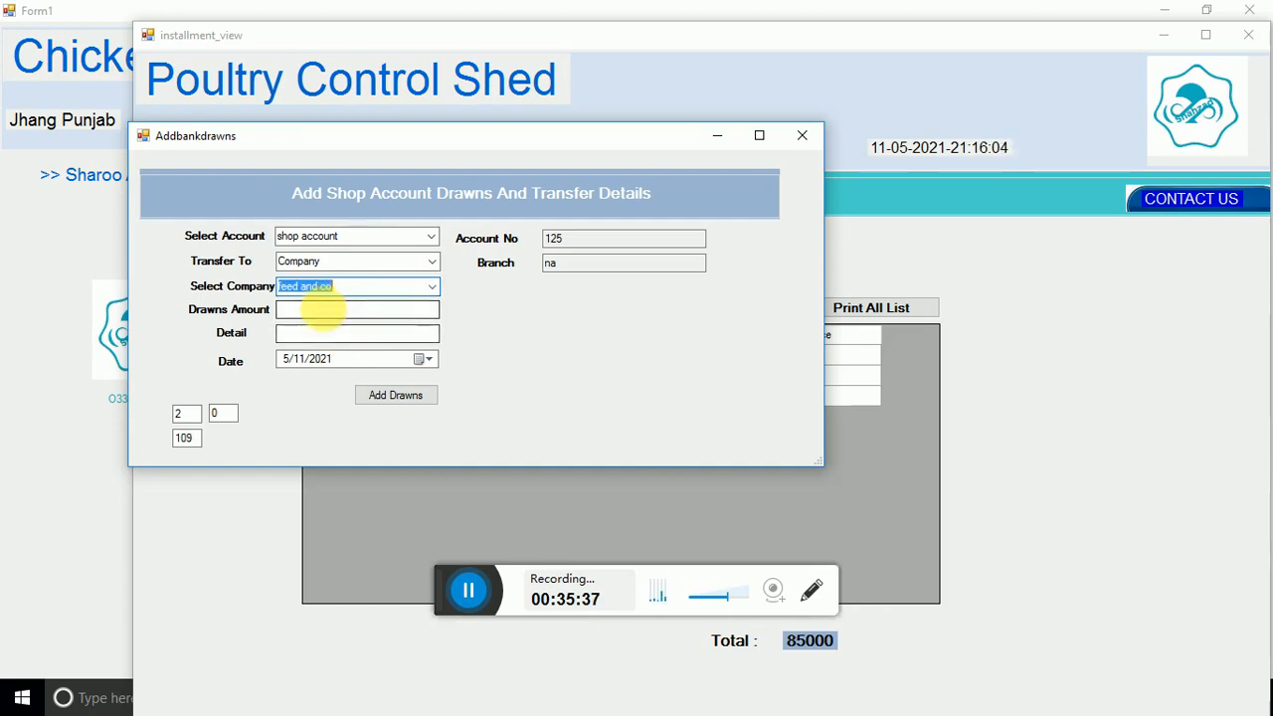
Enter a drawn amount of 15000 with the detail "payment against purchas chicks" and save the withdrawal.
left_click(321, 311)
type("15000")
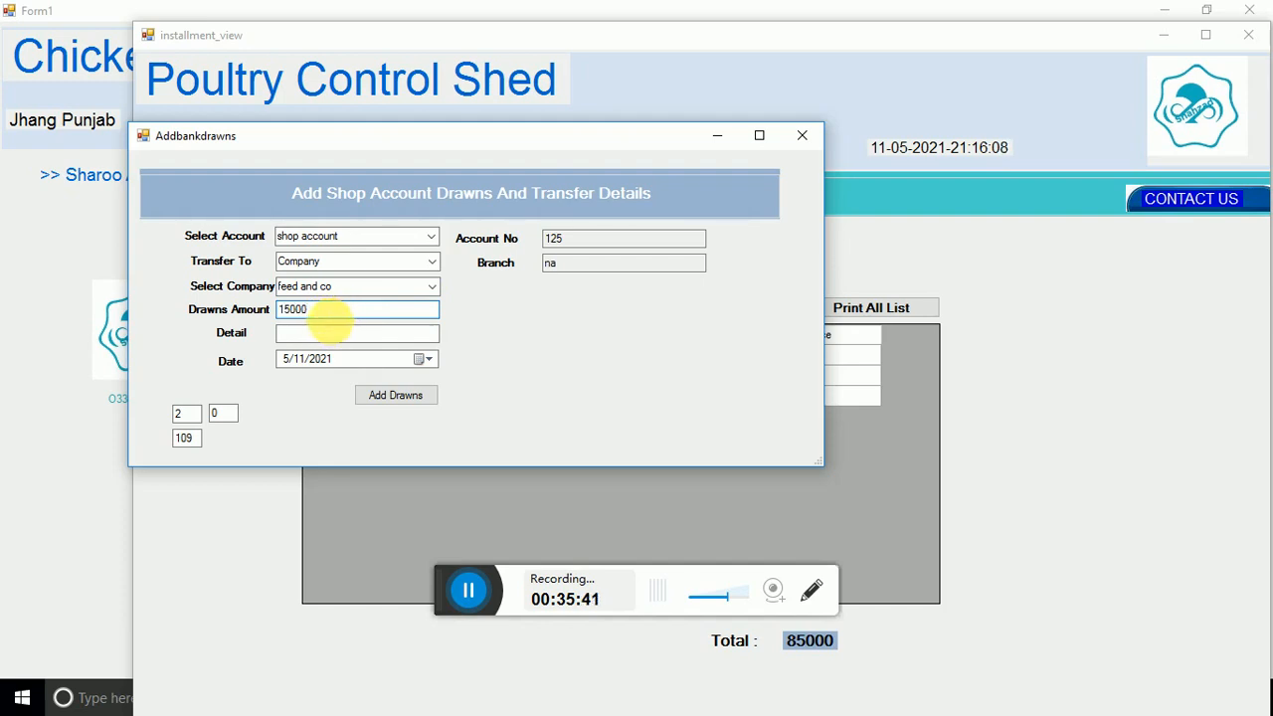
left_click(335, 339)
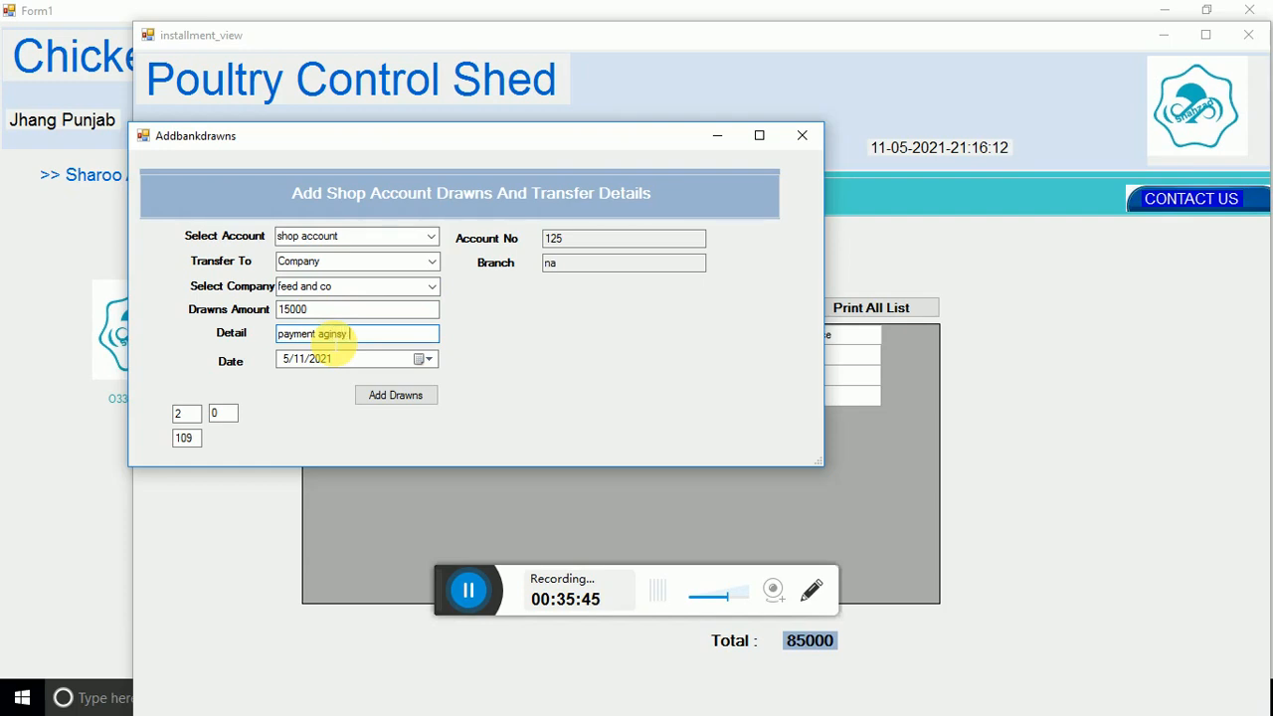
key("BackSpace")
key("BackSpace")
type("nst purchas chicks")
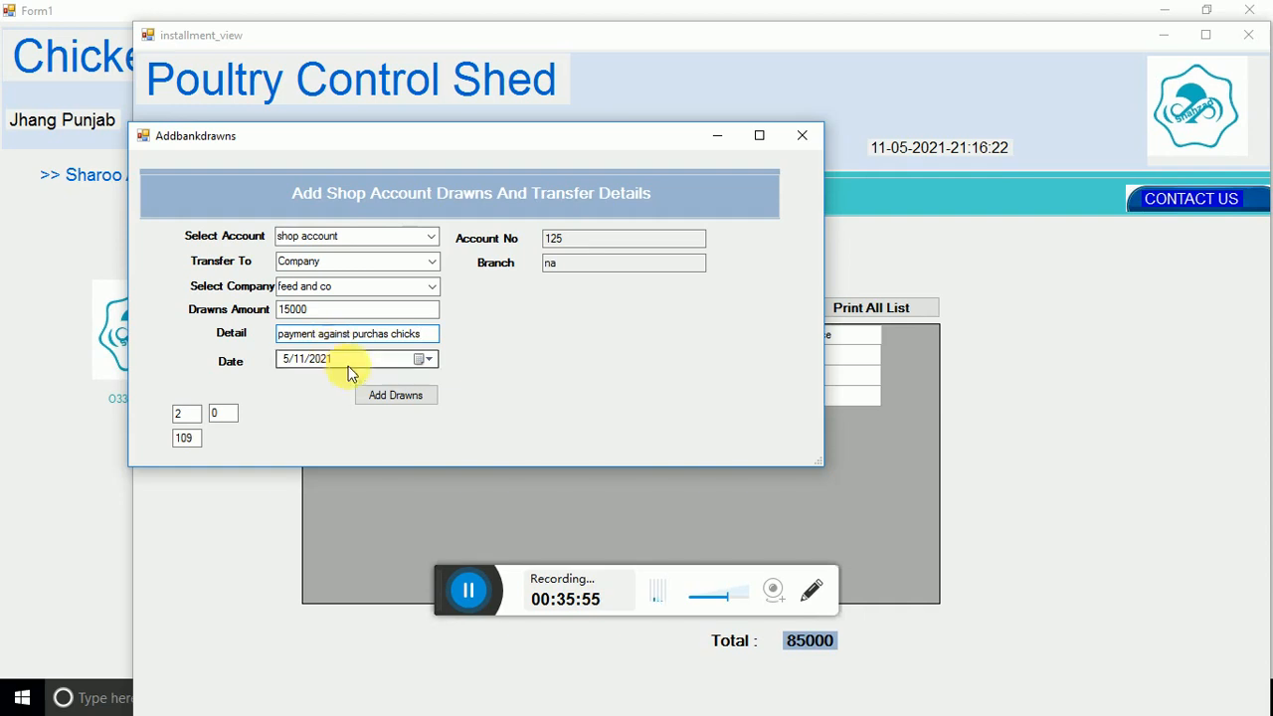
left_click(372, 395)
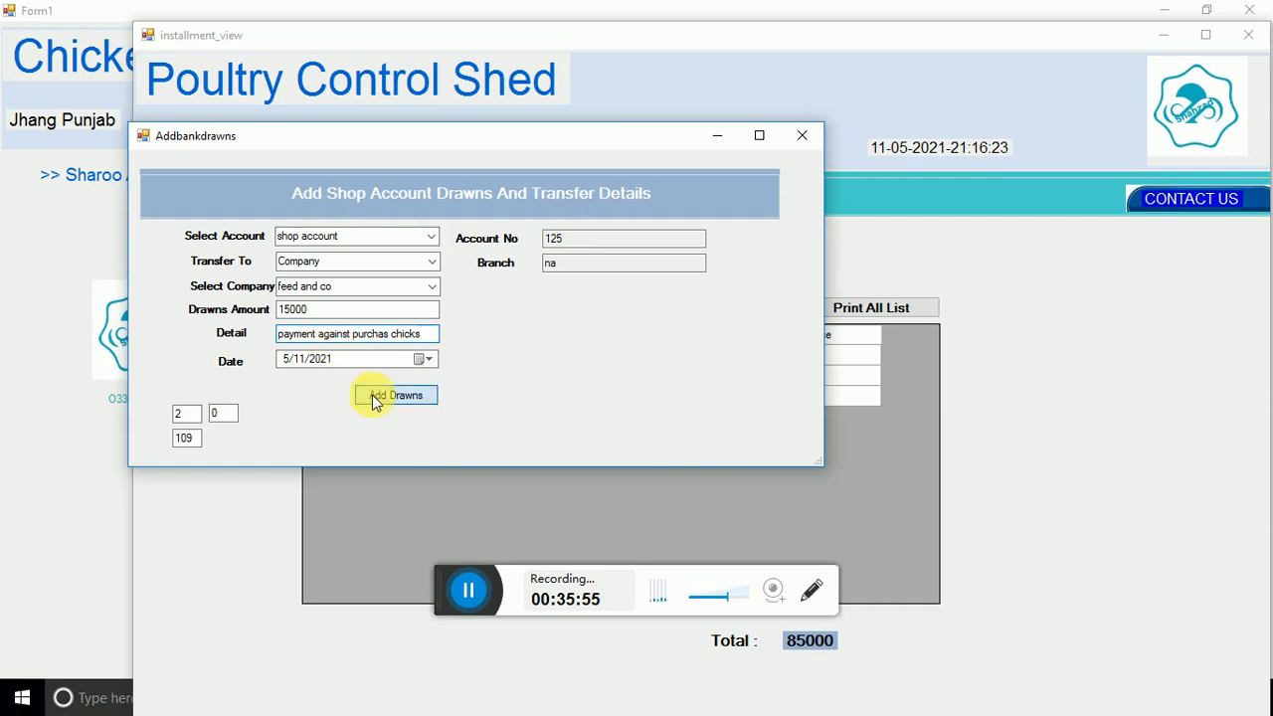
left_click(633, 411)
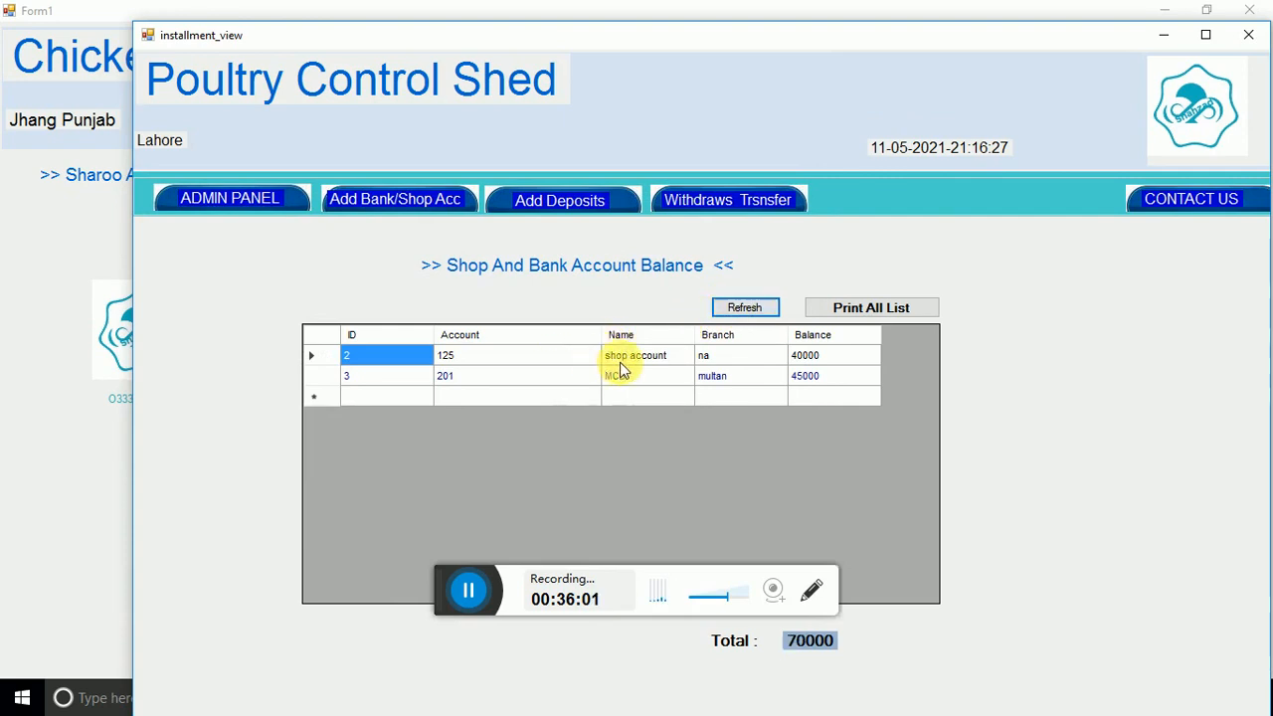
Review the shop account's transaction records and the company ledger of "feed and co", returning to the admin panel.
key("alt+F4")
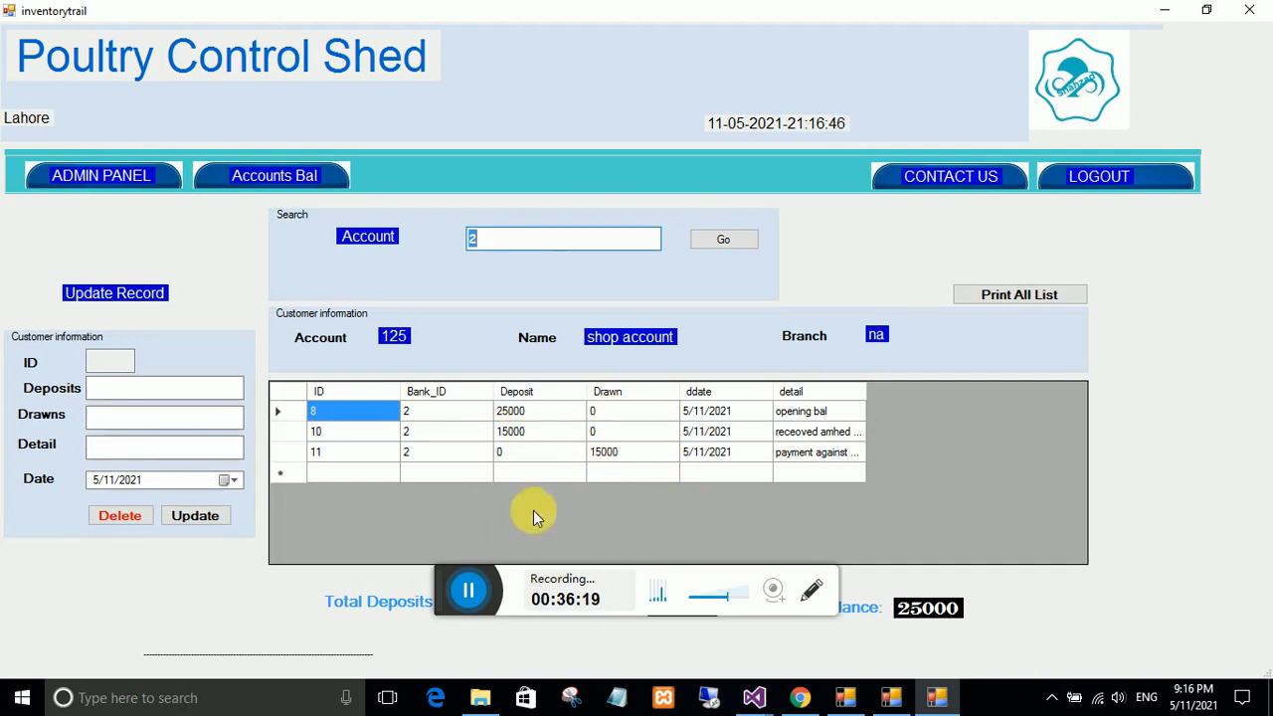
left_click(151, 185)
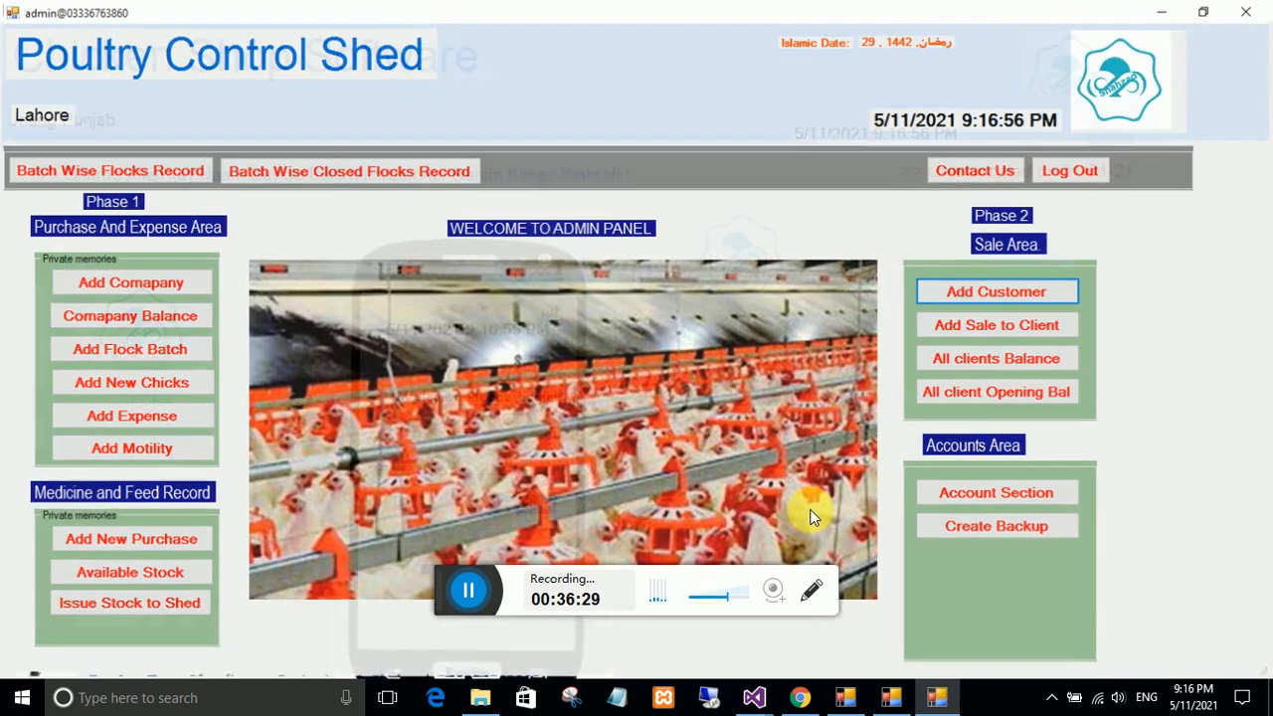
left_click(120, 326)
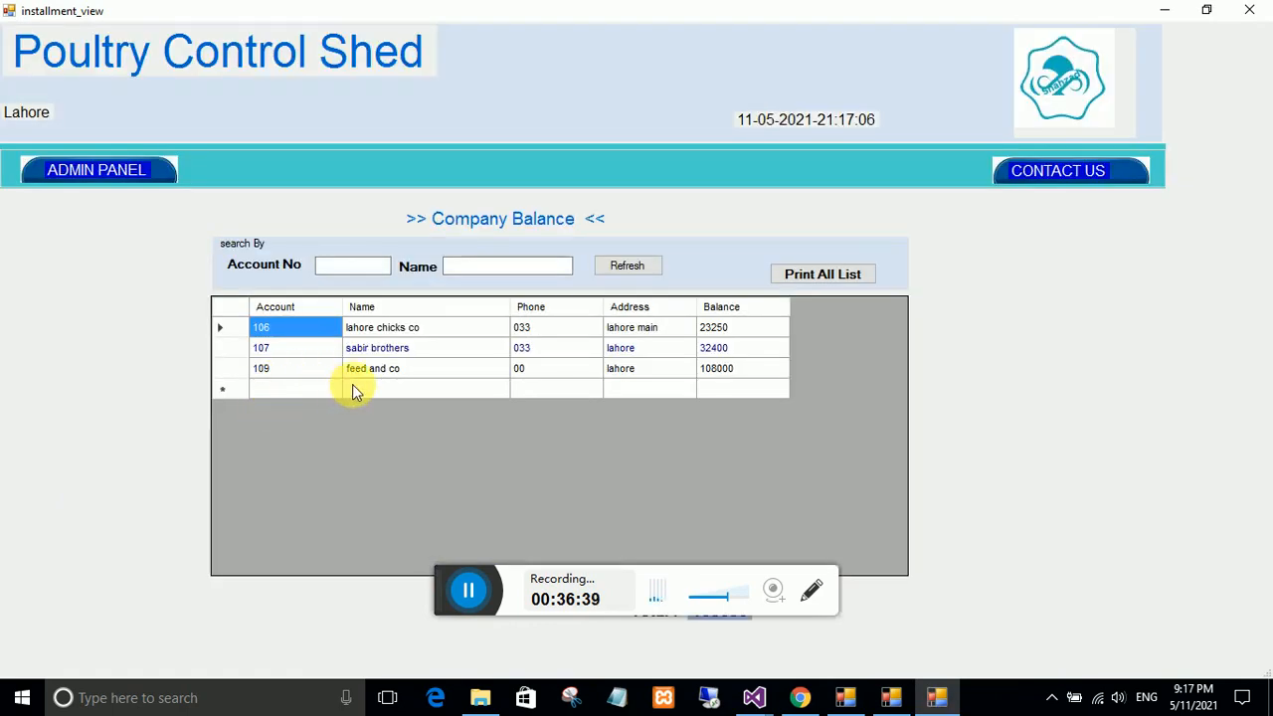
left_click(374, 370)
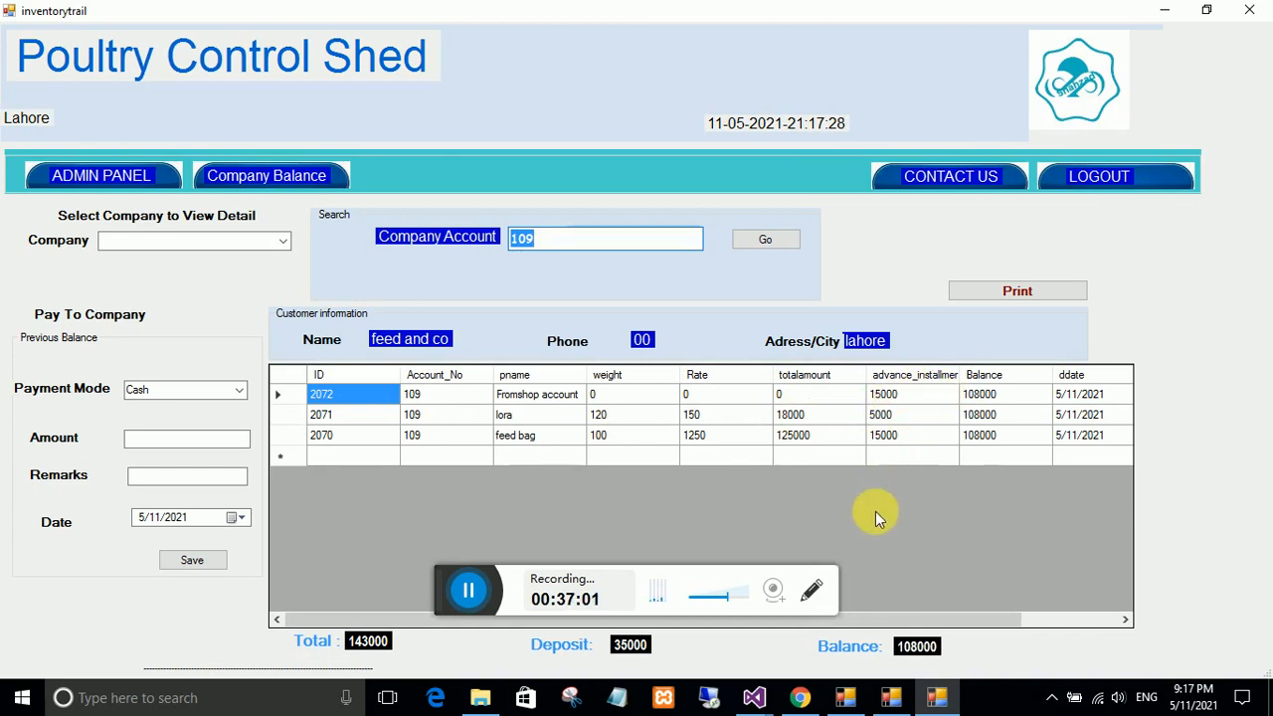
left_click(107, 175)
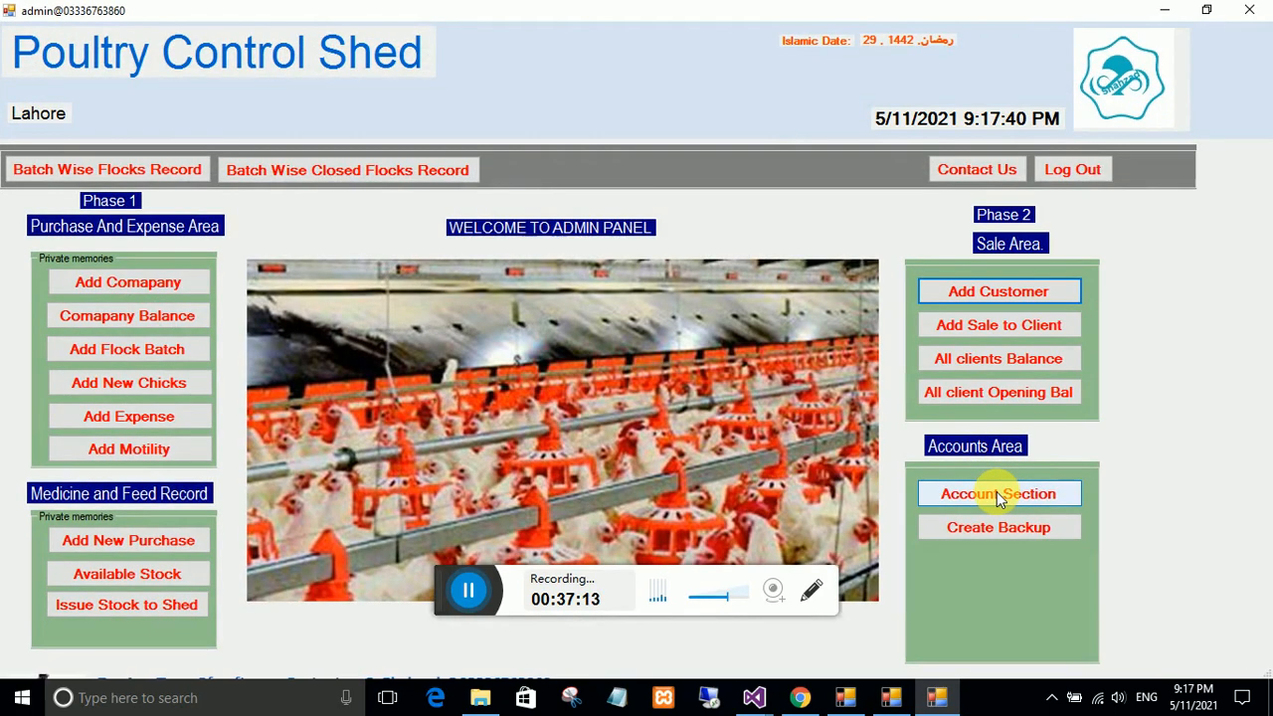
Open a new withdrawal entry in the account section and choose MCB as the account to draw from.
left_click(999, 497)
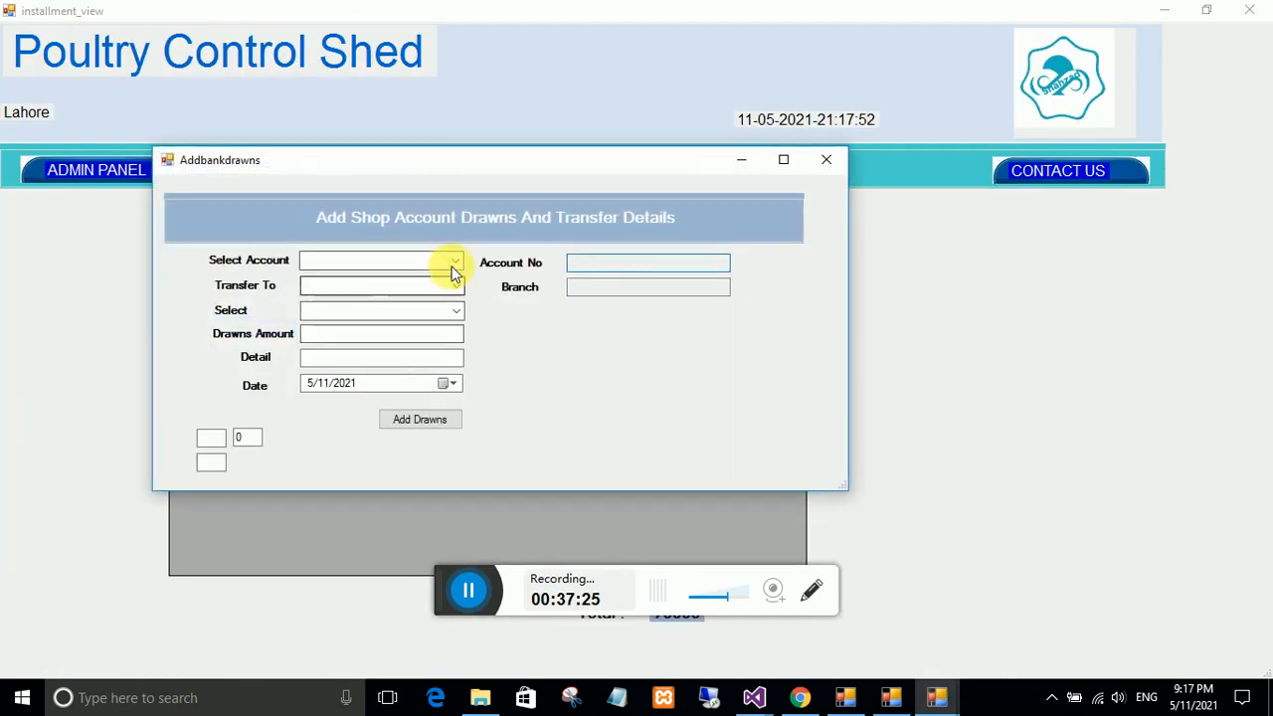
left_click(447, 262)
left_click(381, 289)
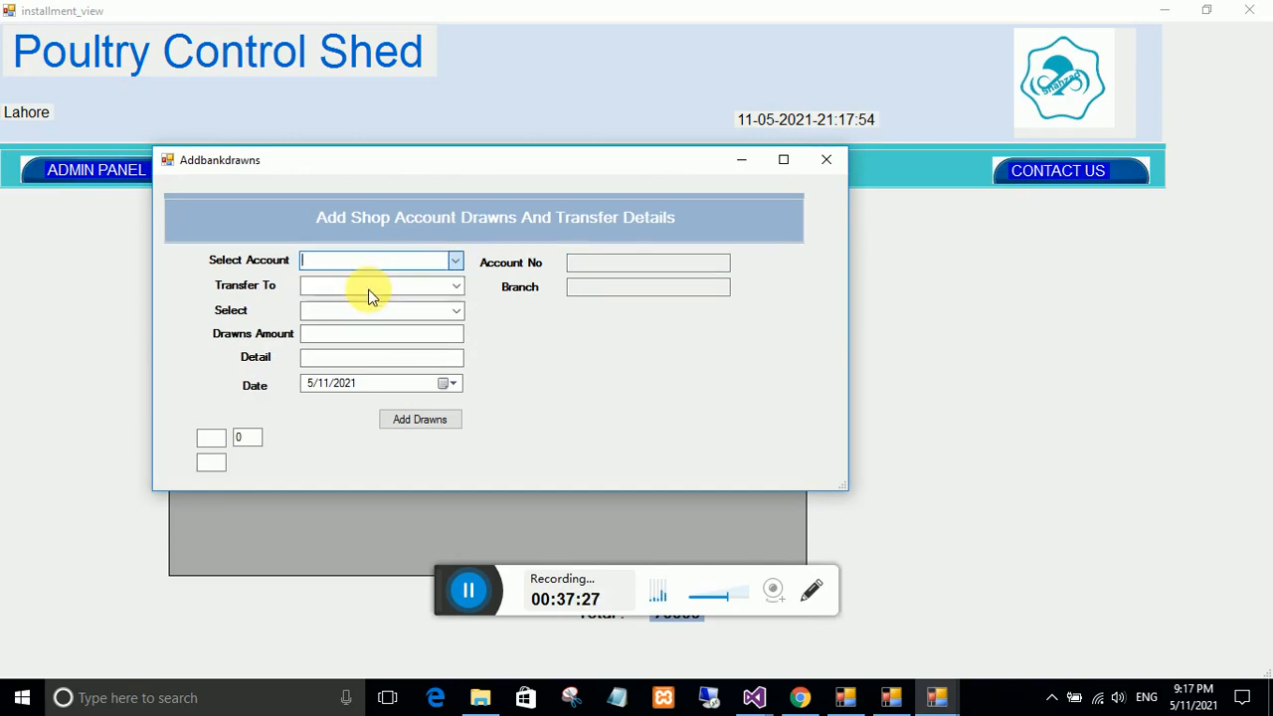
left_click(456, 287)
left_click(456, 287)
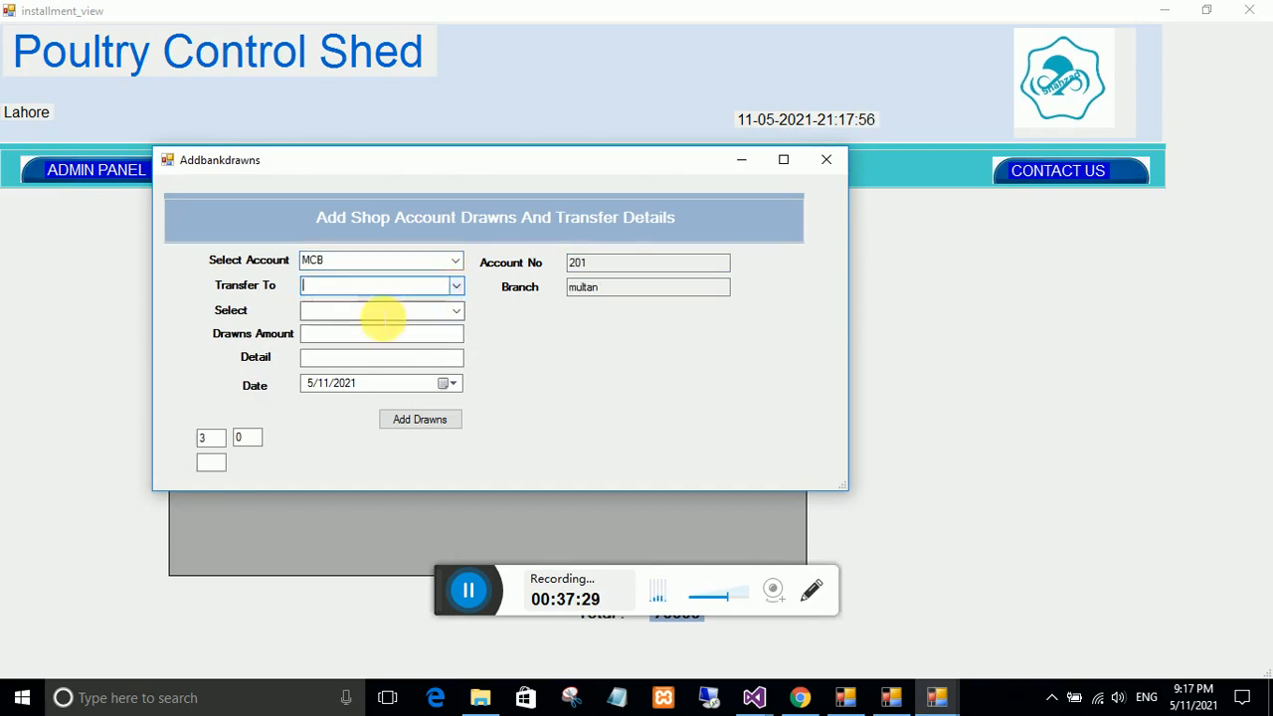
Enter a drawn amount of 4500 with the detail "for self use" and save the withdrawal.
left_click(333, 334)
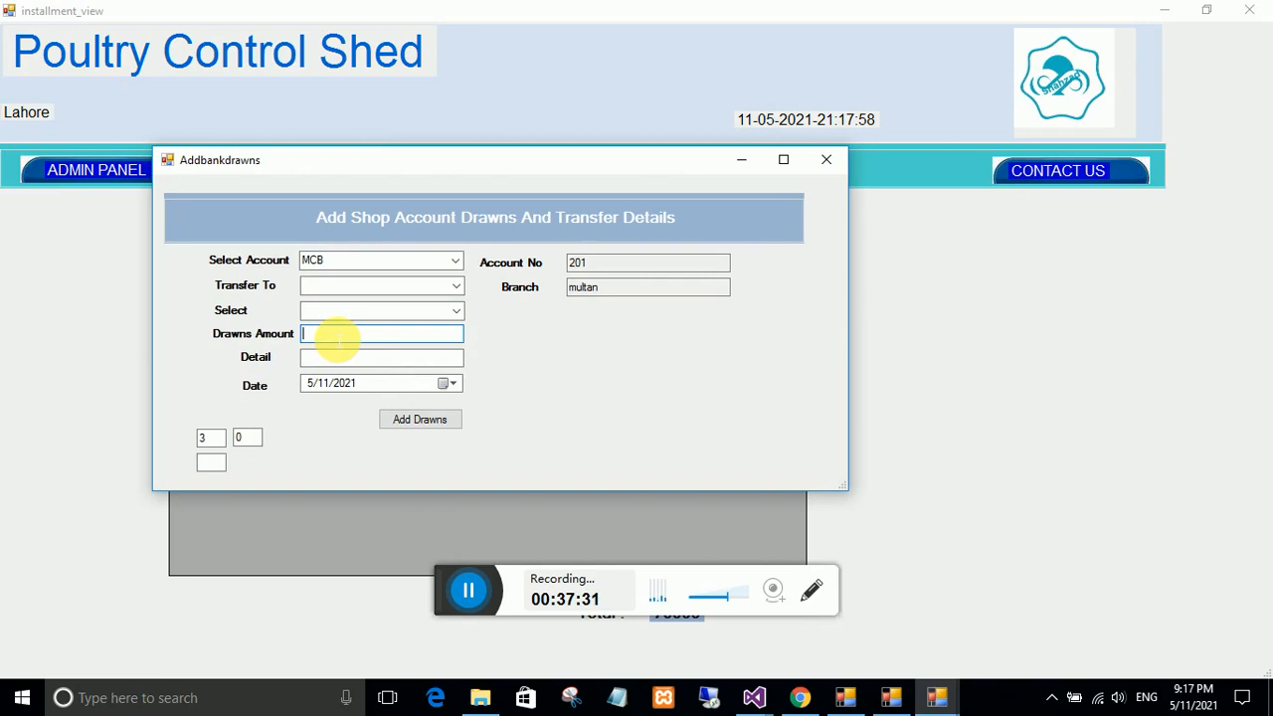
type("4500")
left_click(336, 358)
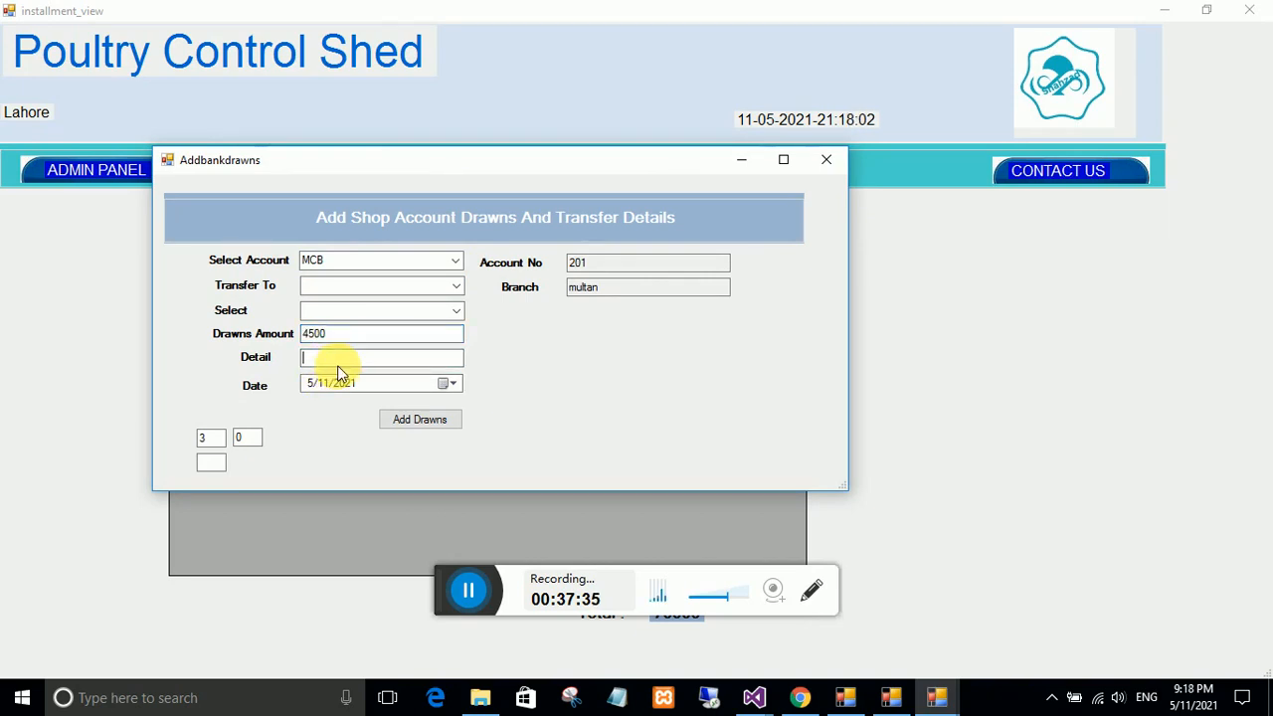
type("for self use")
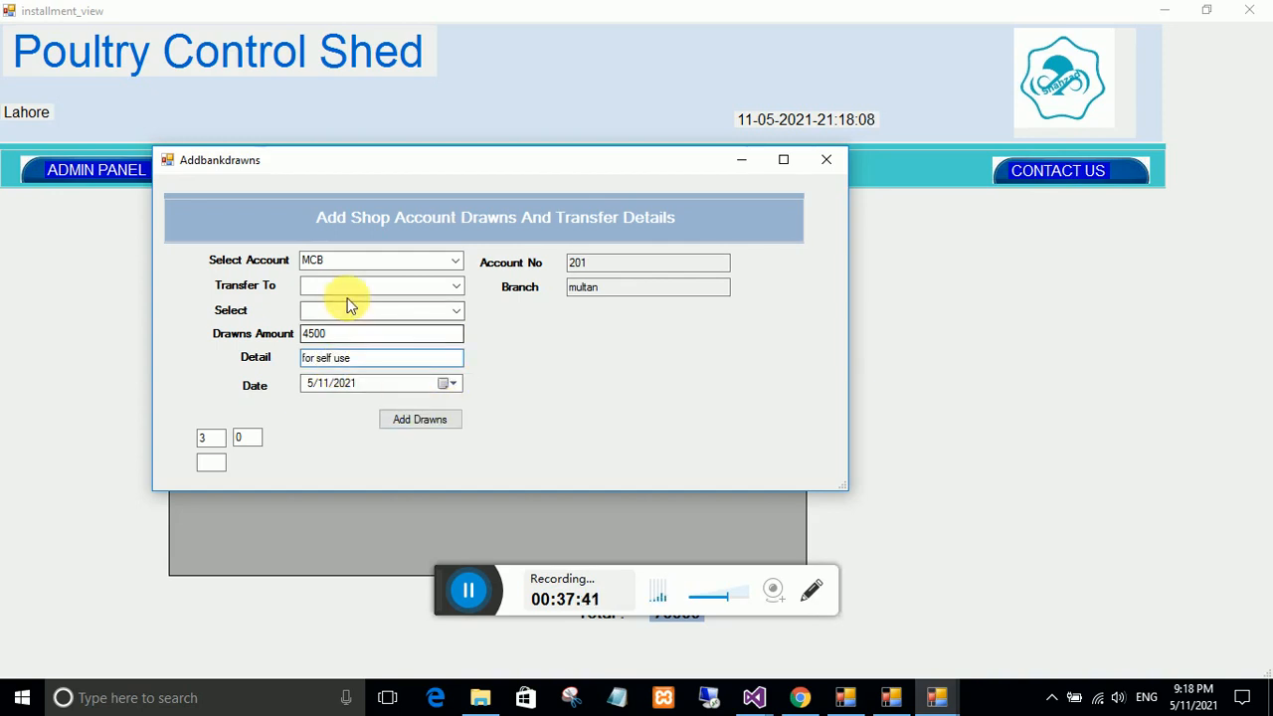
left_click(406, 420)
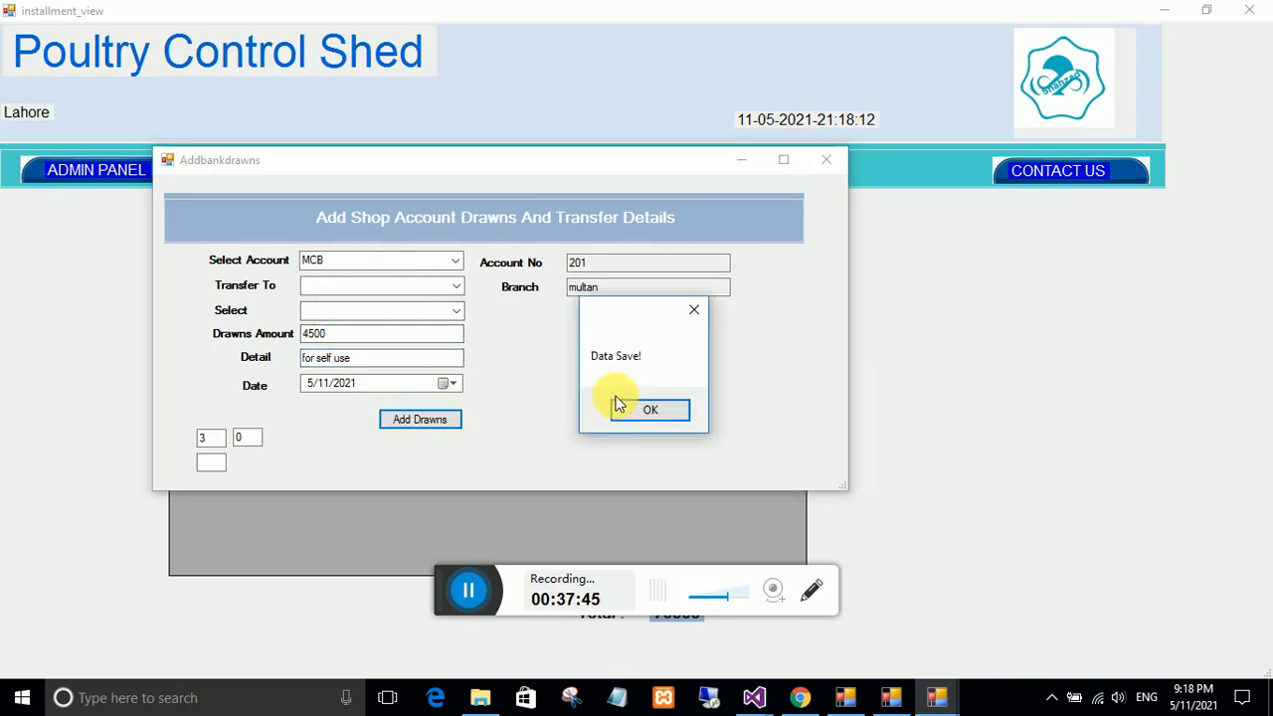
left_click(622, 408)
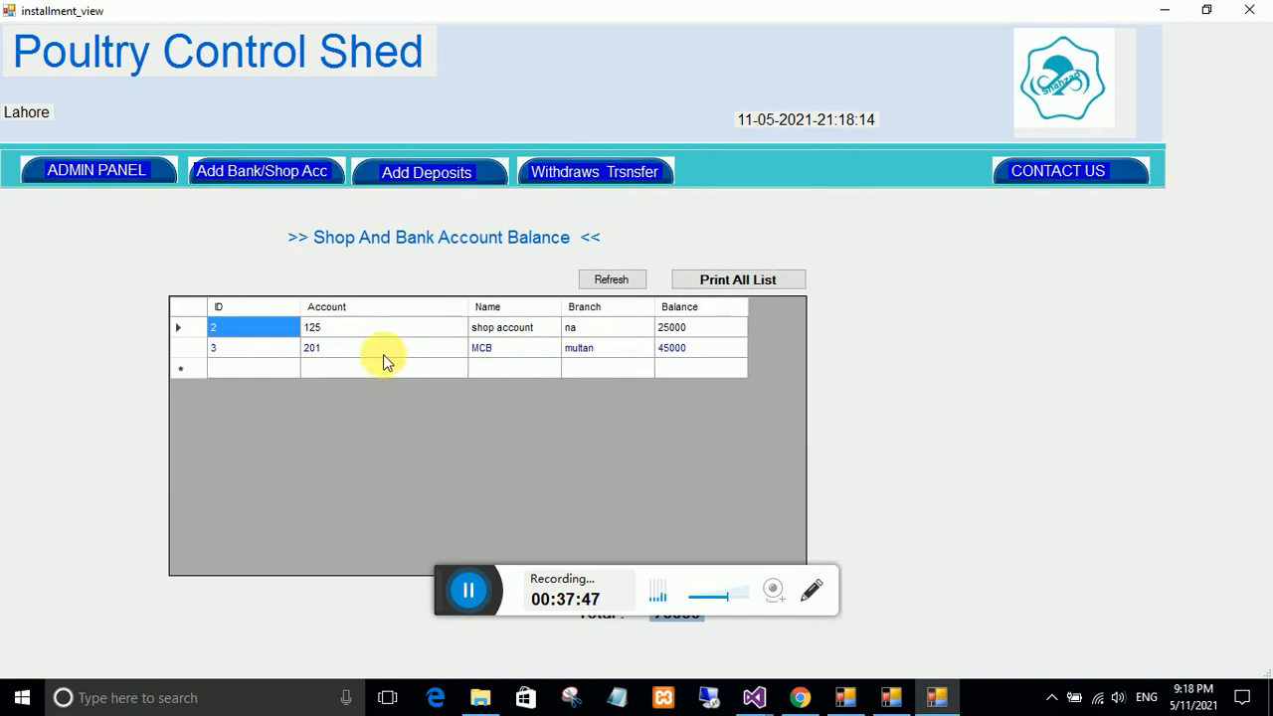
Review the MCB account's deposit and withdrawal records, returning to the admin panel.
key("alt+F4")
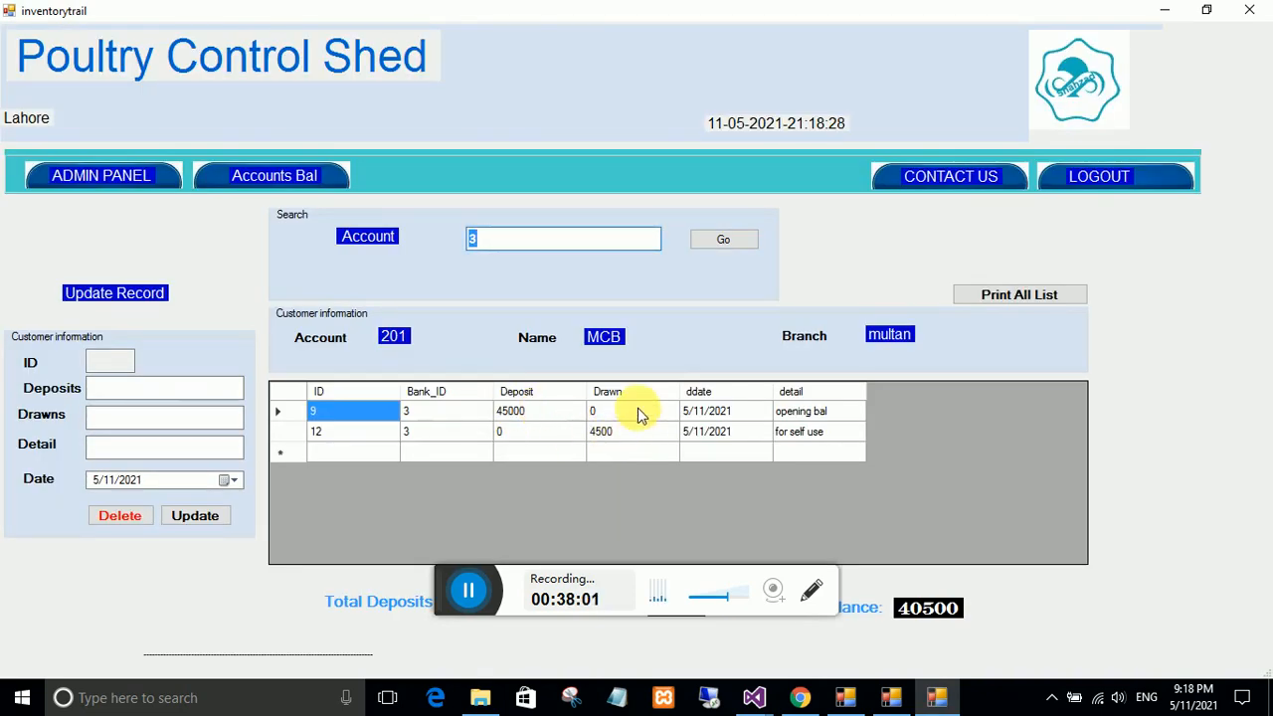
left_click(133, 178)
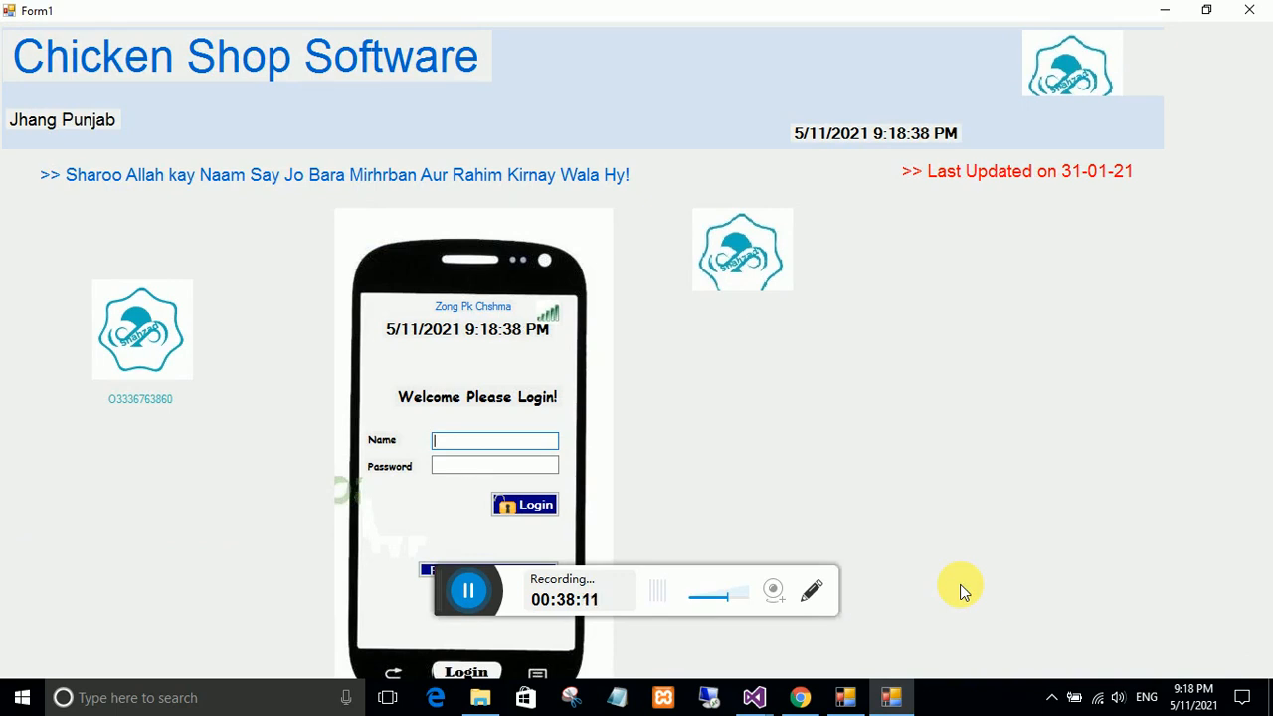
key("Return")
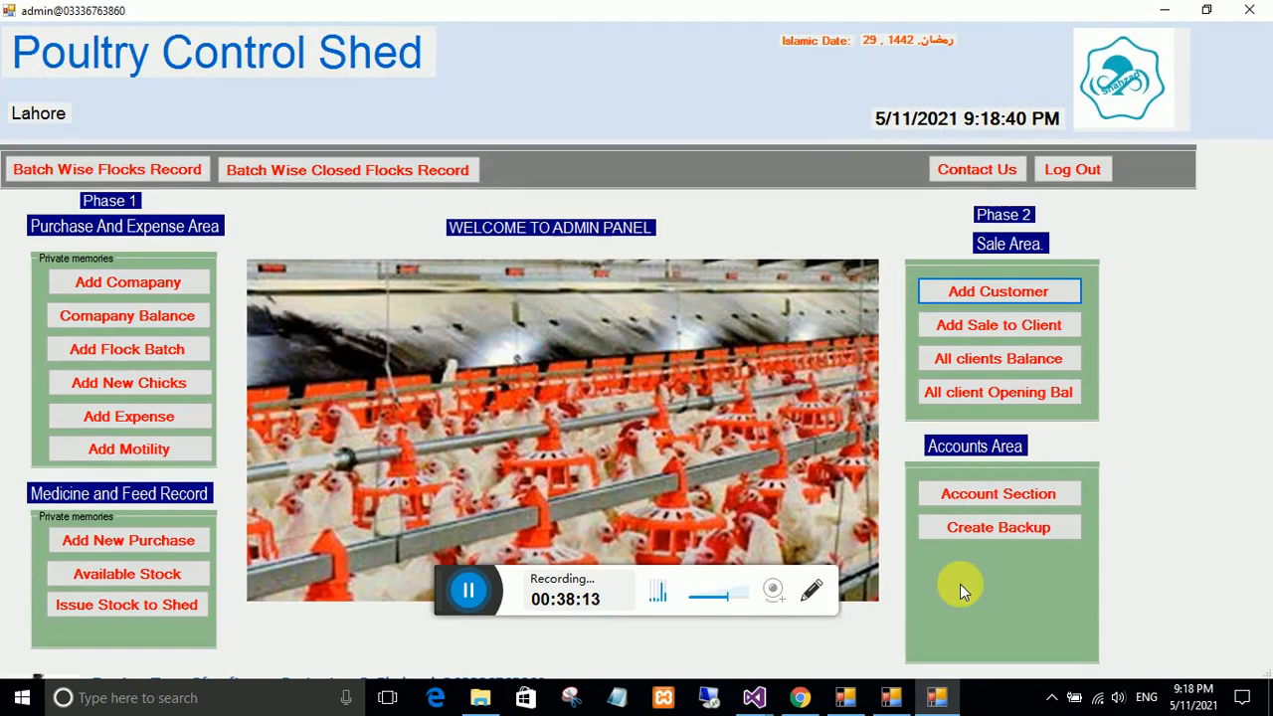
Create a backup of the software's database.
left_click(962, 529)
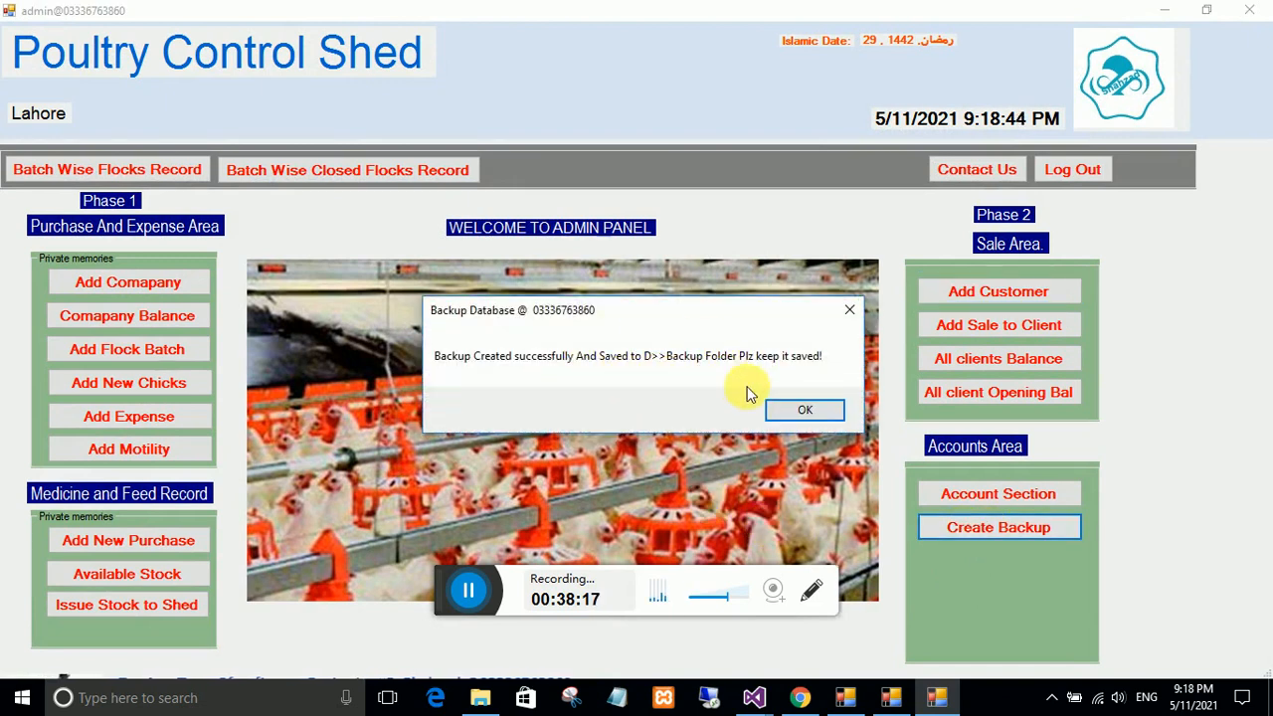
left_click(769, 405)
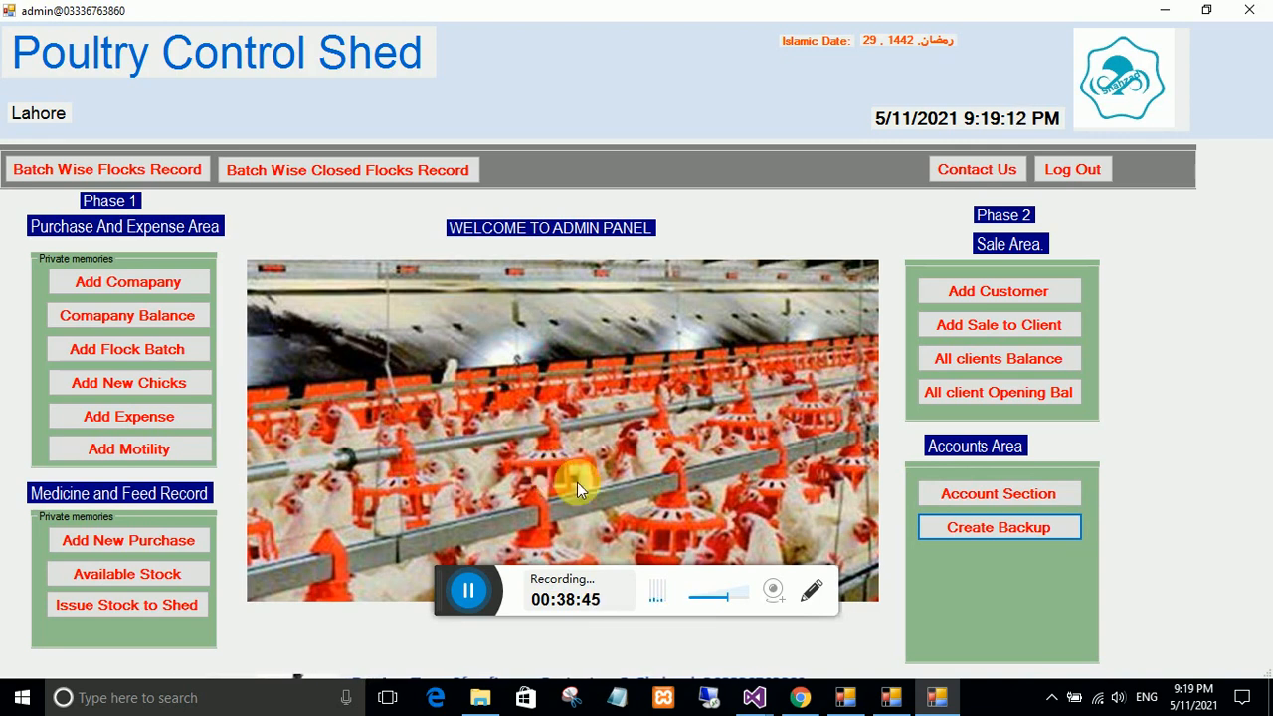
left_click(923, 527)
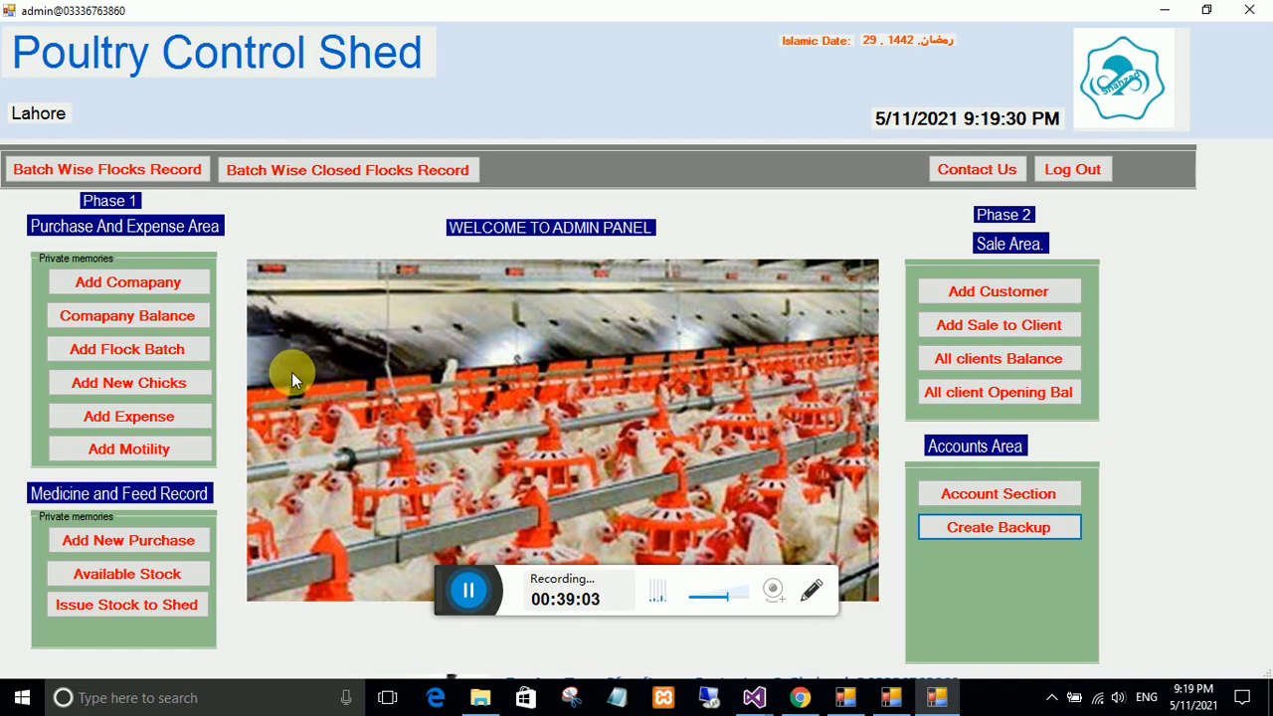
Set the status of flock batch 201 in Shed 2 to Closed and save the update.
left_click(135, 355)
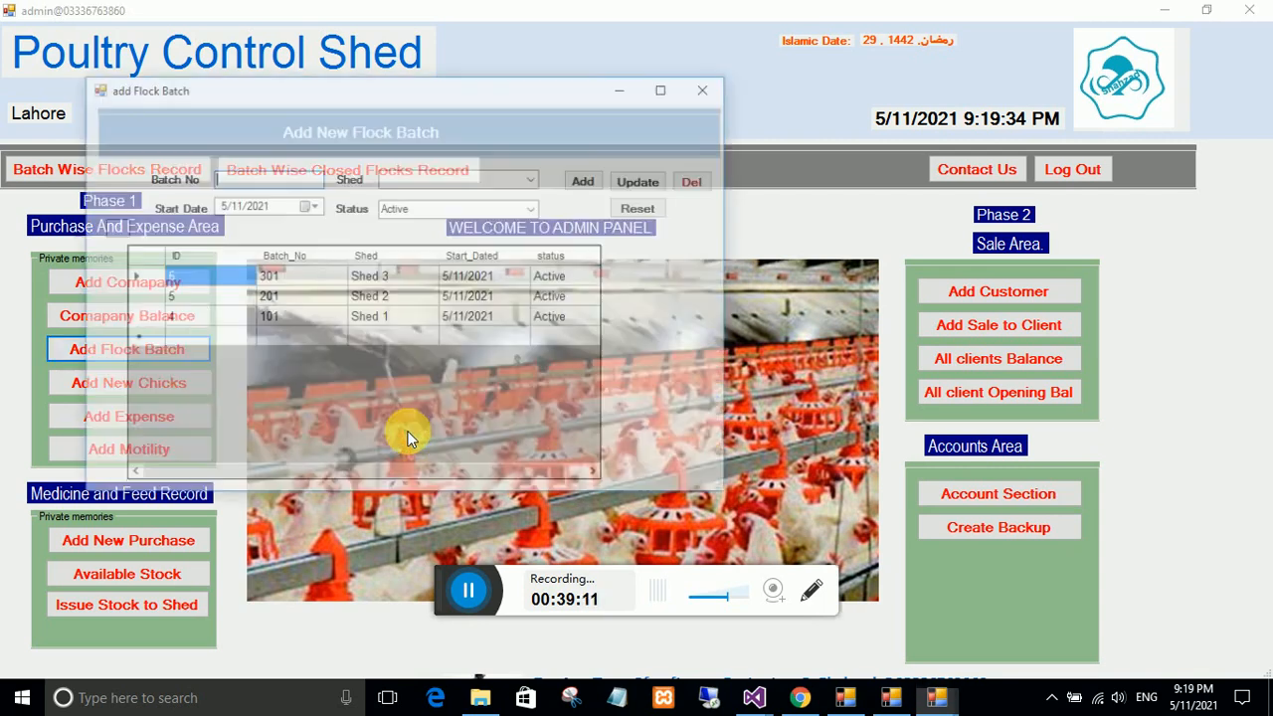
left_click(277, 296)
left_click(533, 208)
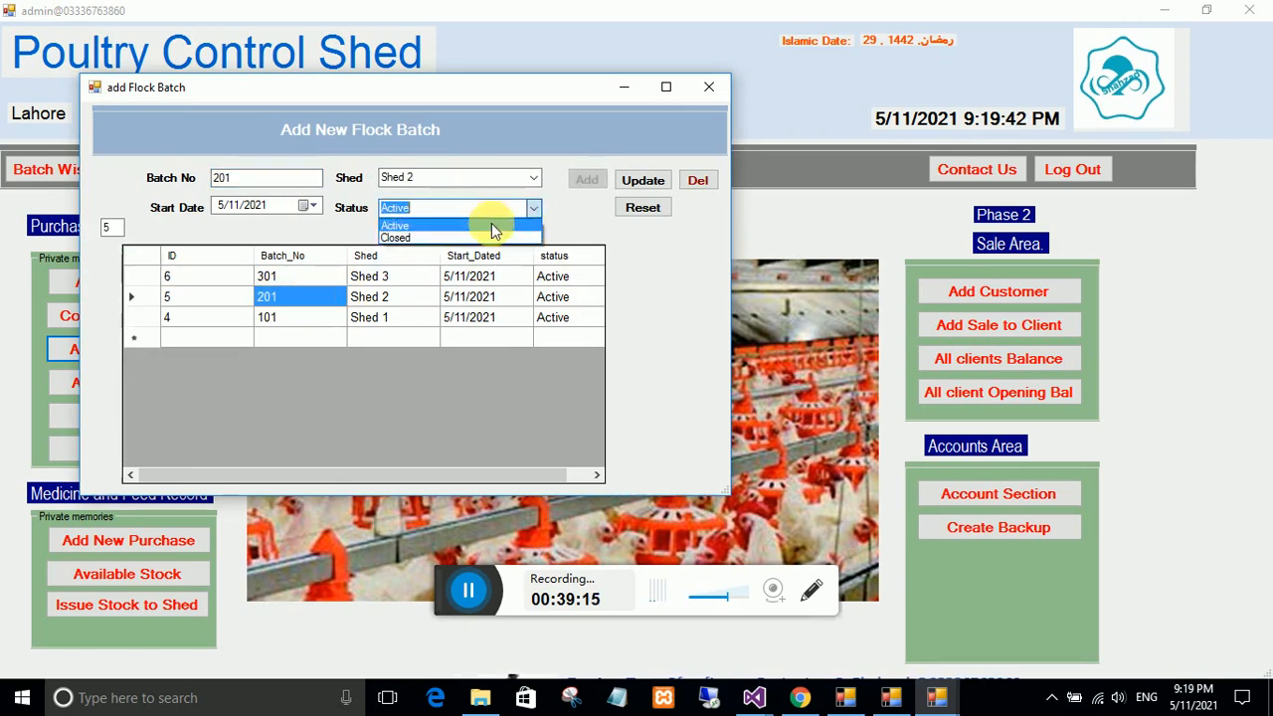
left_click(449, 228)
left_click(642, 187)
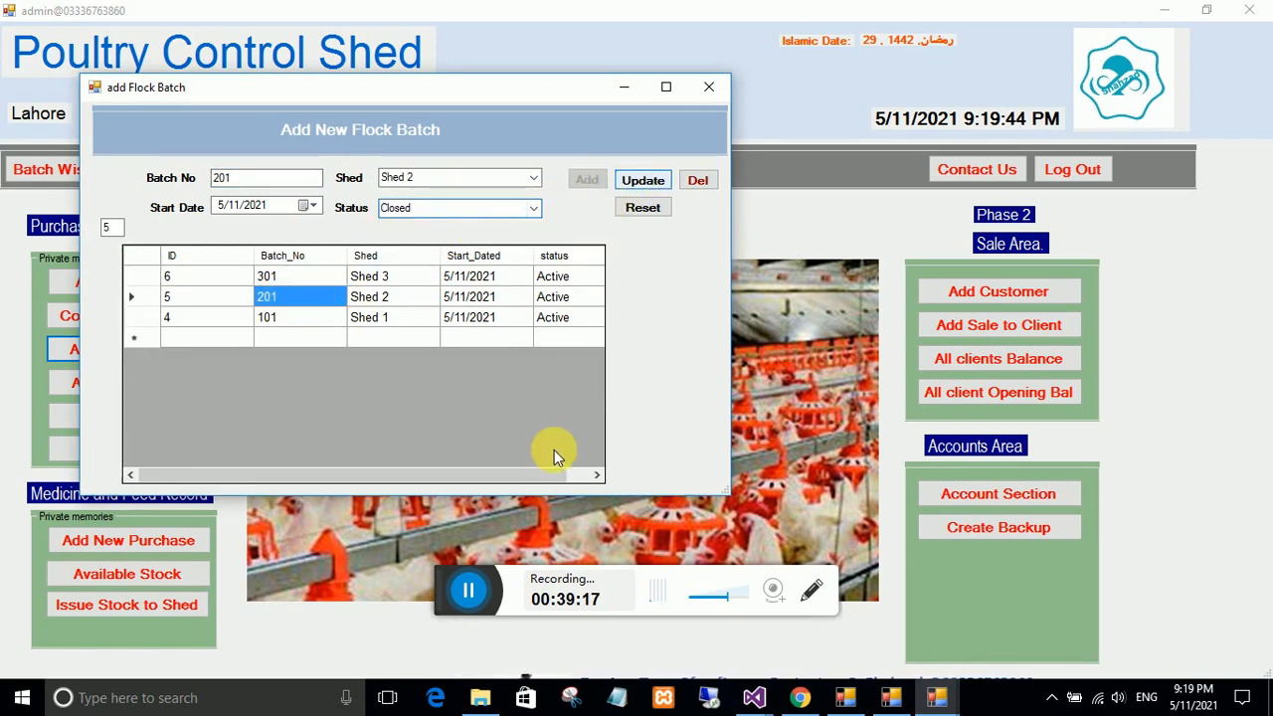
left_click(619, 409)
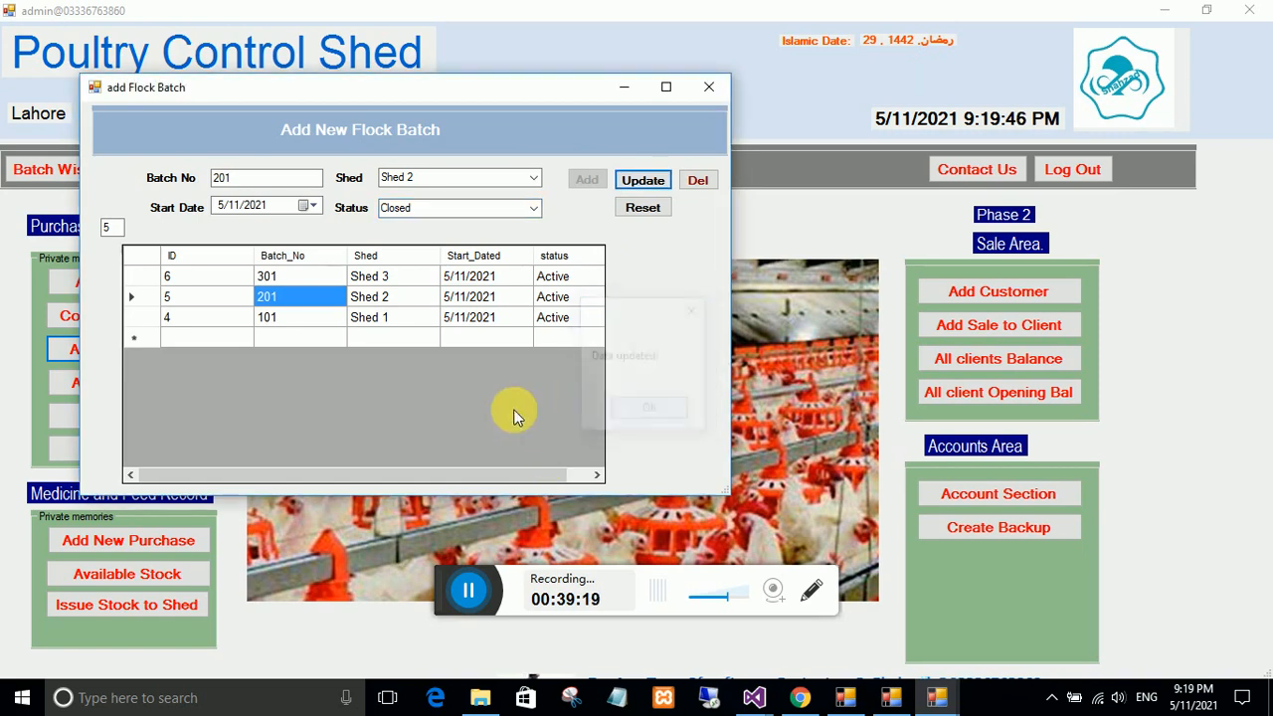
Set the status of flock batch 101 in Shed 1 to Closed and save the update.
left_click(263, 317)
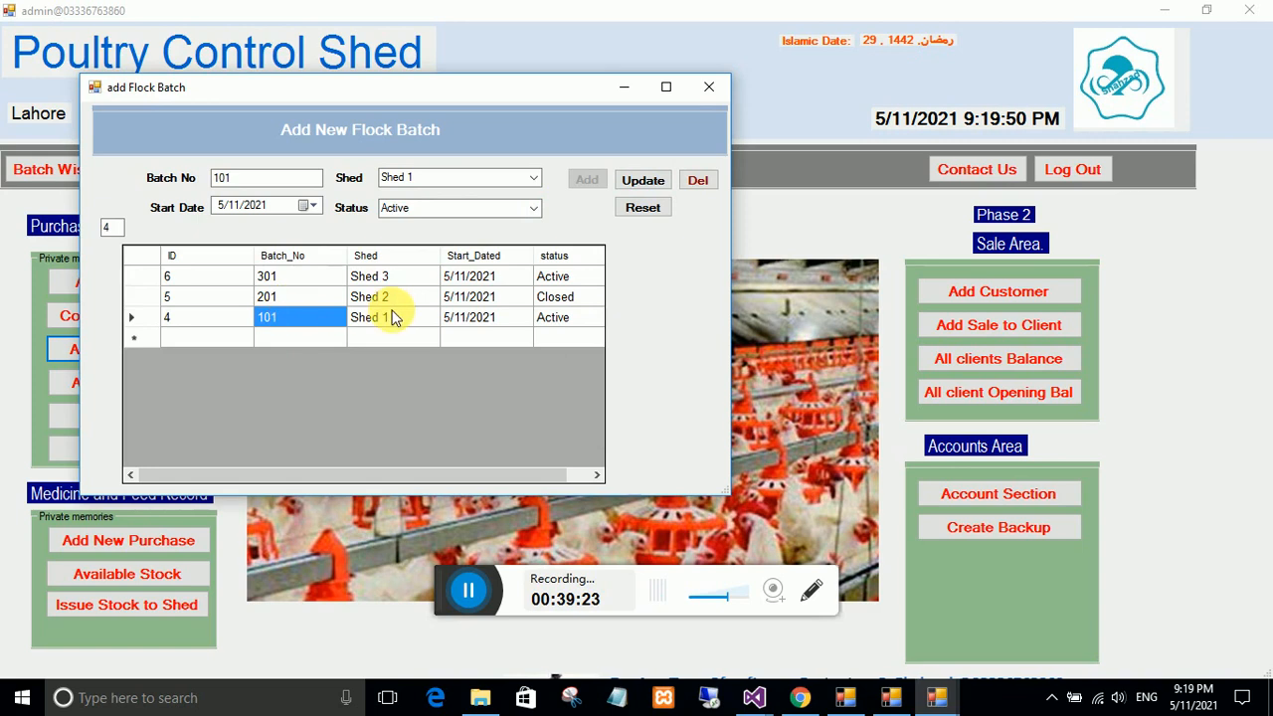
left_click(533, 207)
left_click(455, 237)
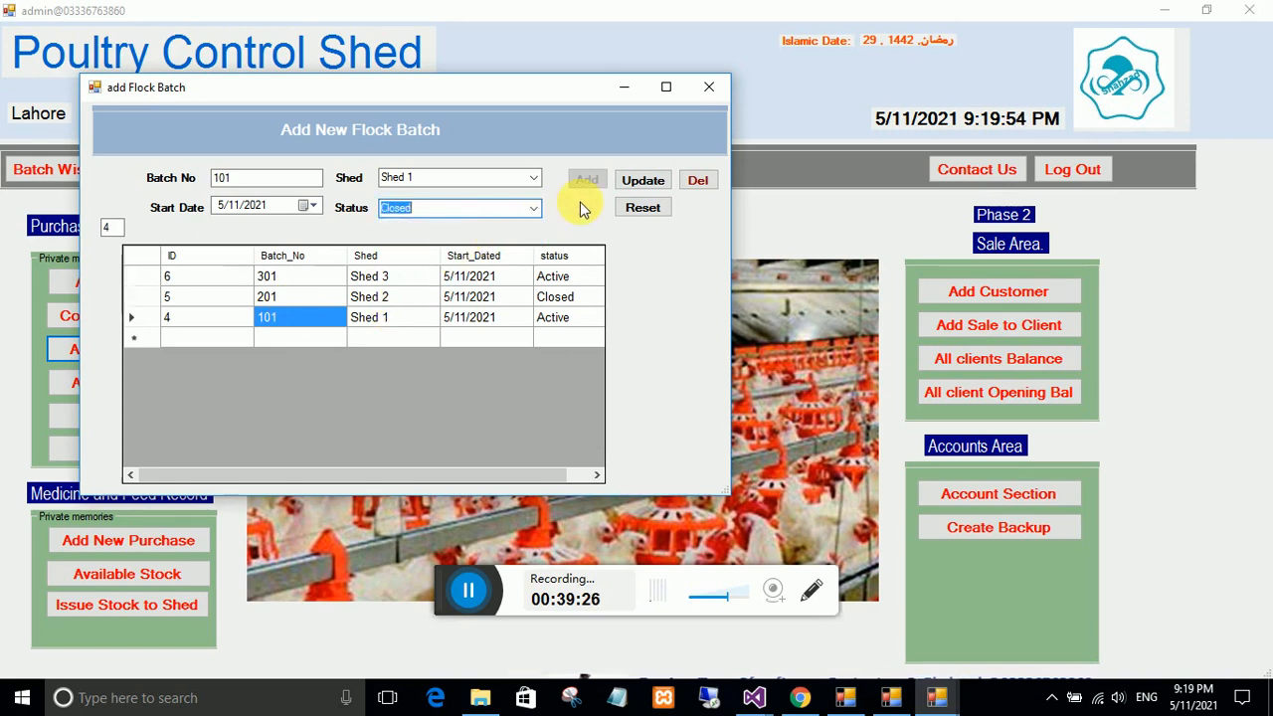
left_click(644, 181)
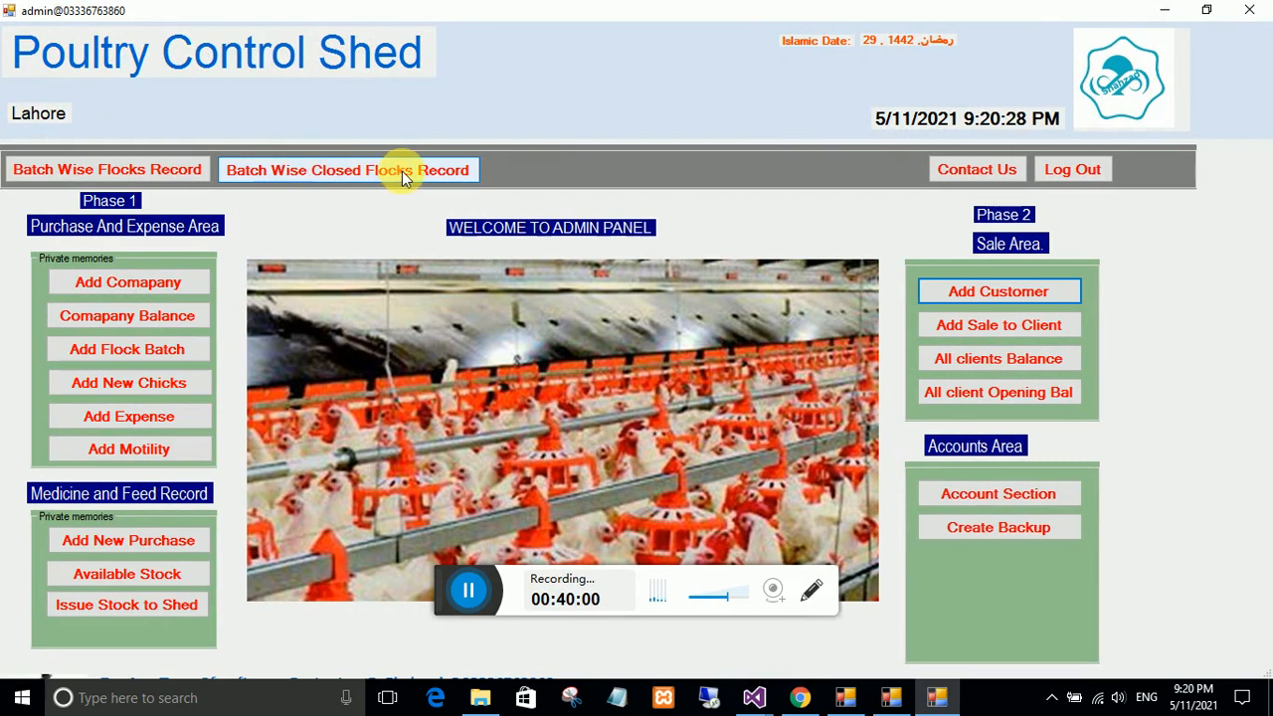
Review the batch-wise closed flocks record, including batch costs, sales and profit, returning to the admin panel.
left_click(359, 170)
key("alt+F4")
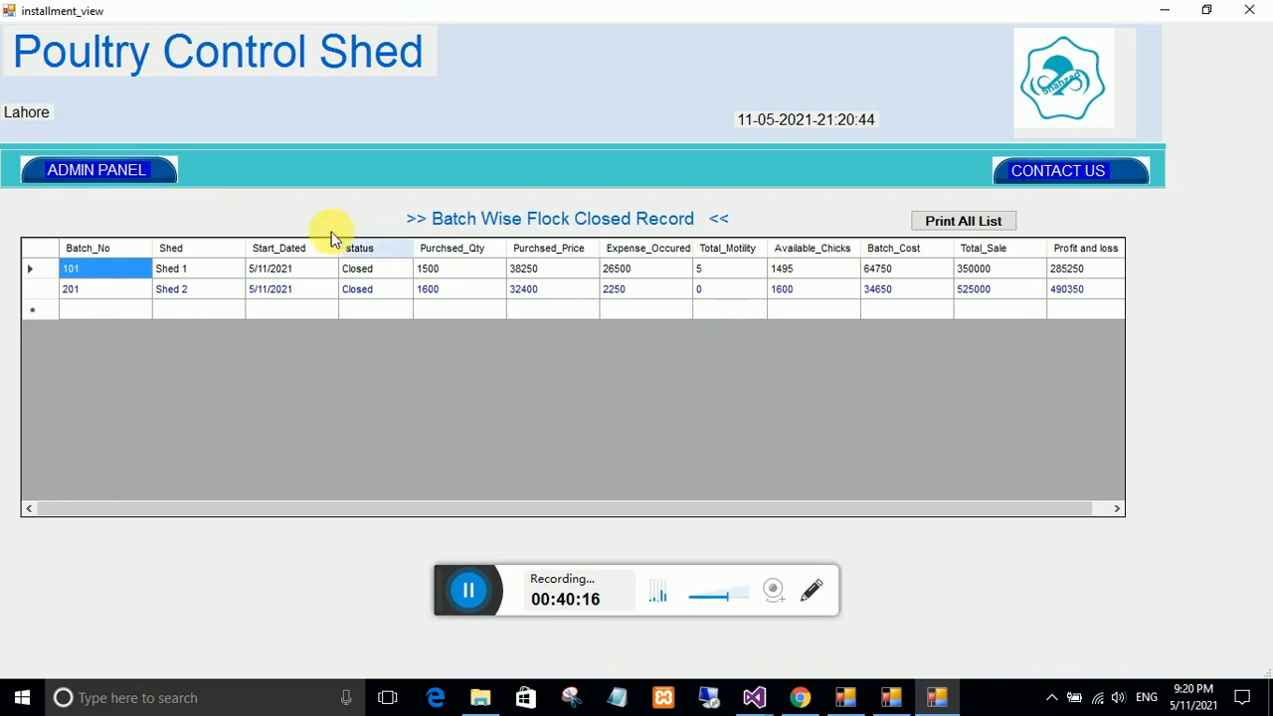
left_click(149, 170)
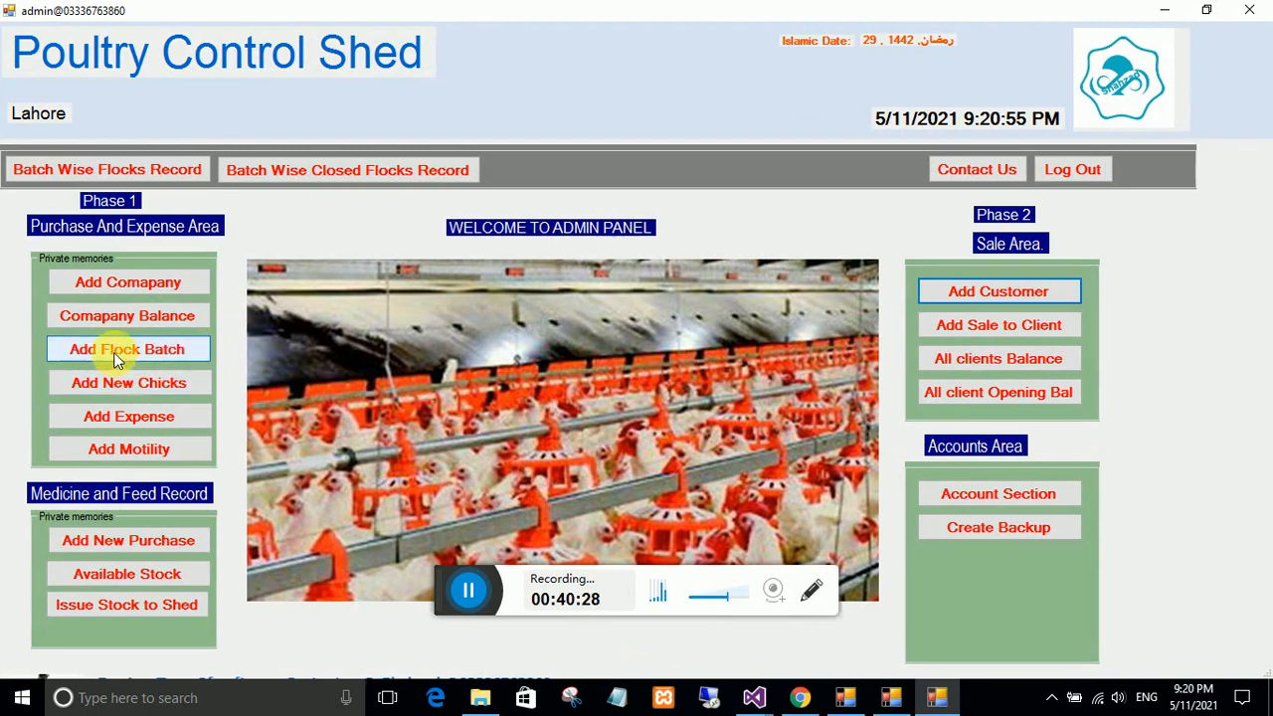
Add a new active flock batch numbered 102 for Shed 1.
left_click(113, 352)
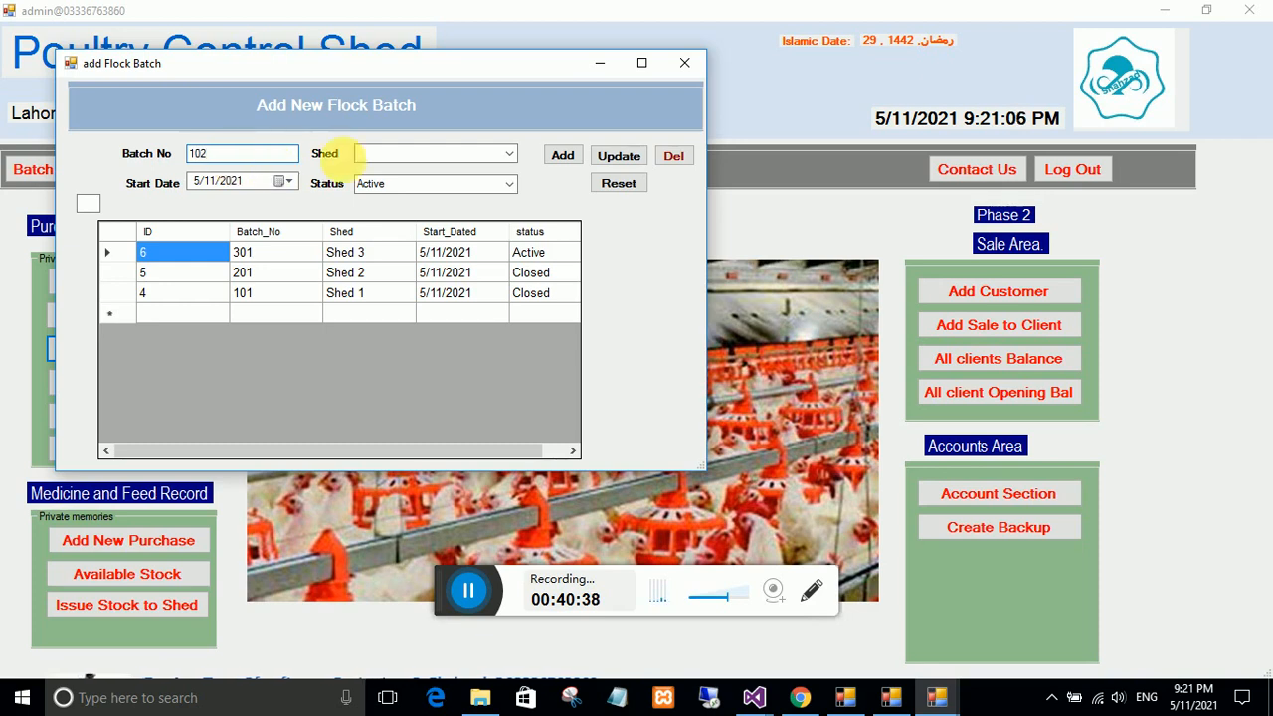
left_click(510, 155)
left_click(440, 172)
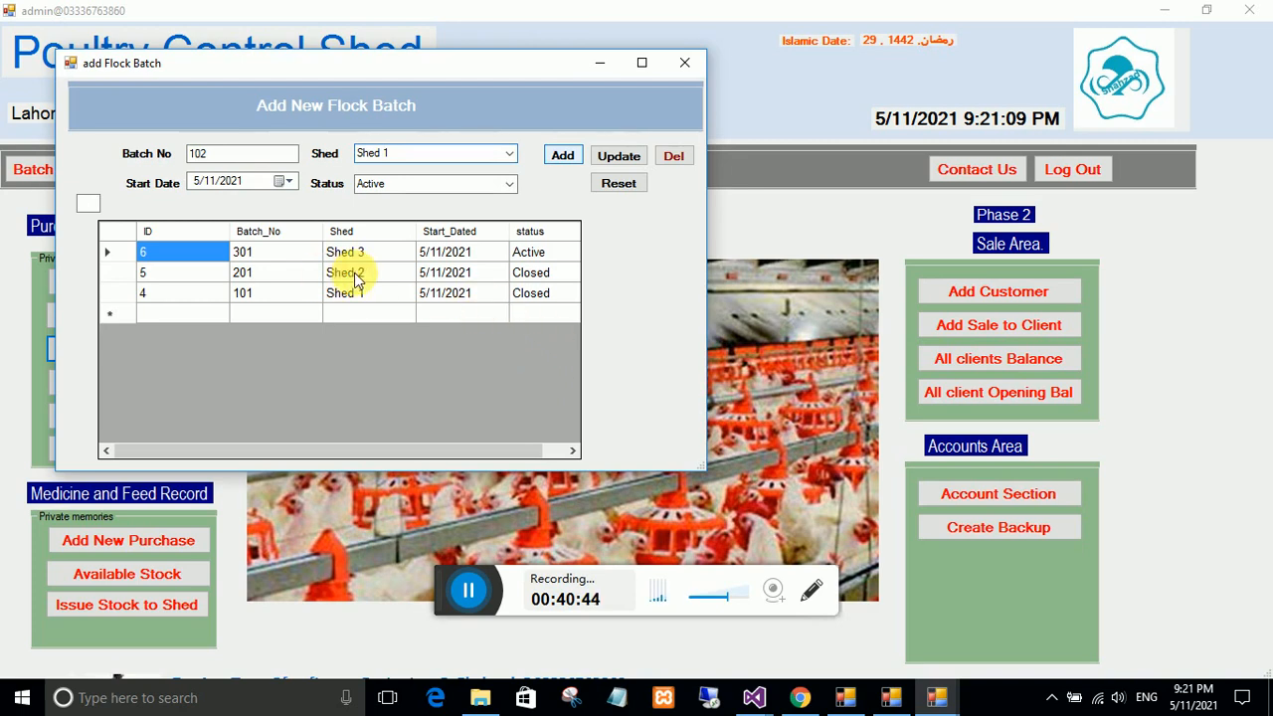
key("Return")
left_click(636, 412)
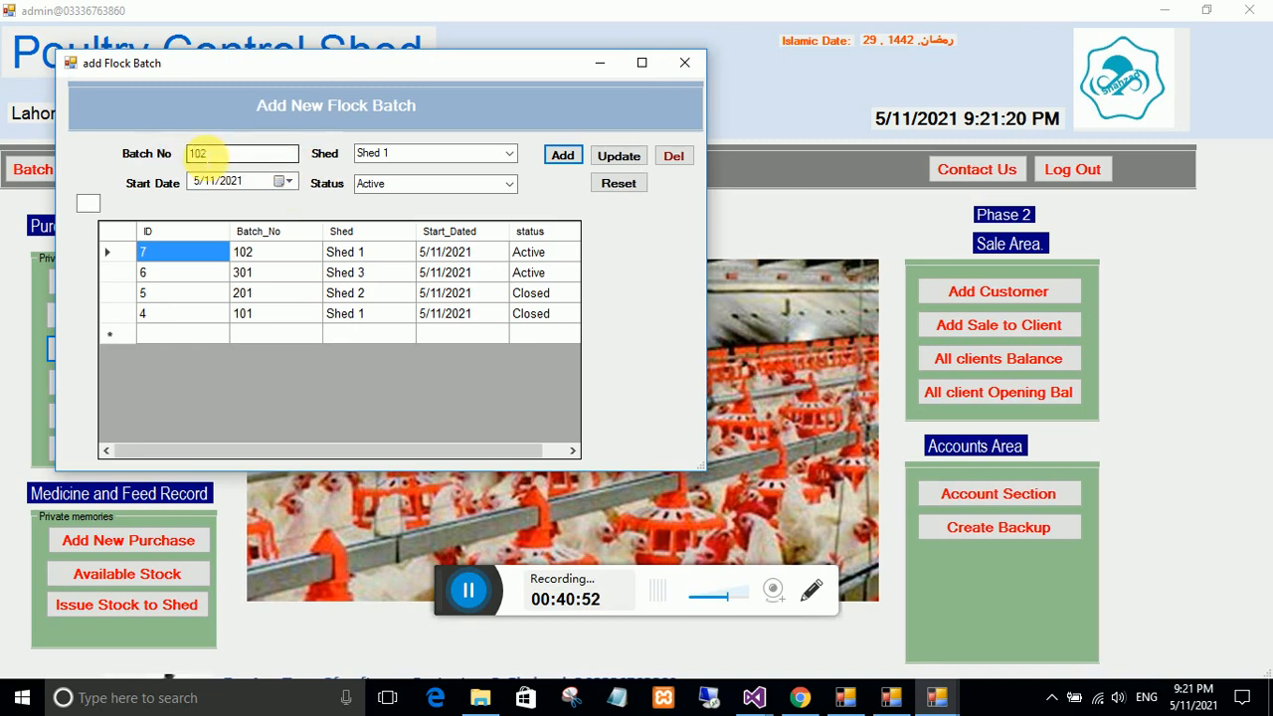
Add a new active flock batch numbered 202 for Shed 2 and close the flock batch form.
left_click(195, 153)
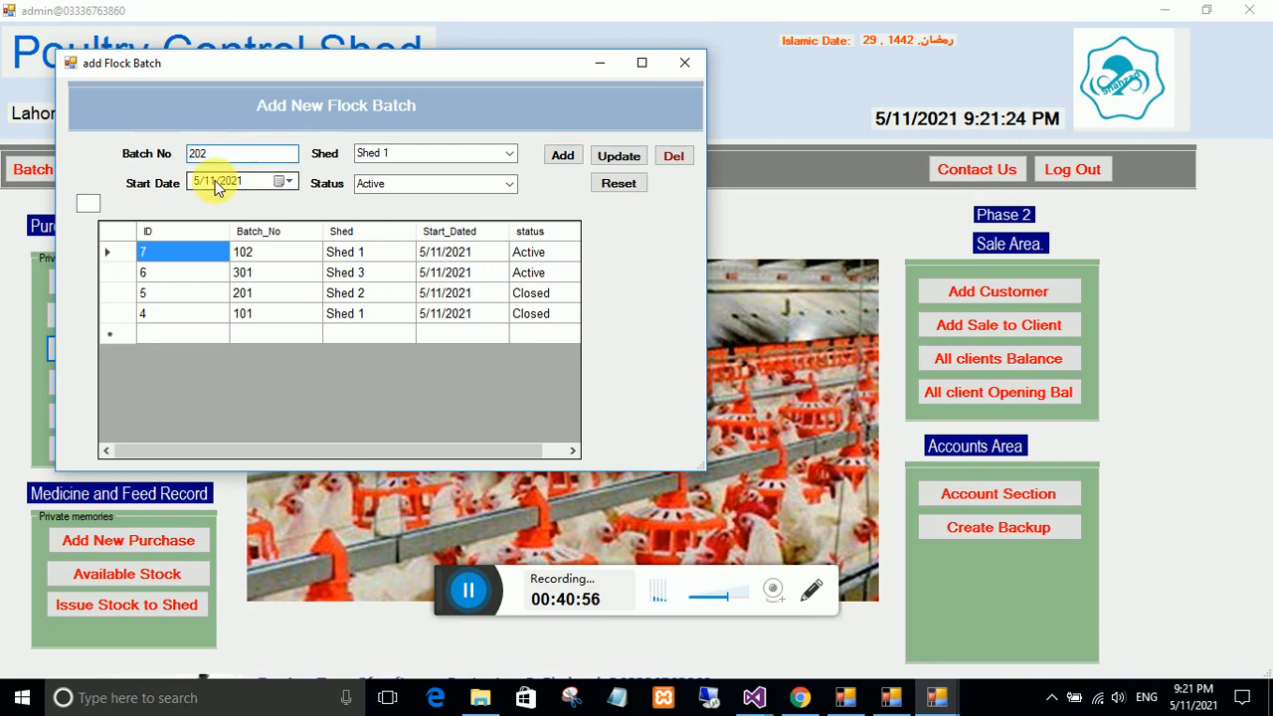
left_click(509, 159)
left_click(468, 176)
left_click(559, 159)
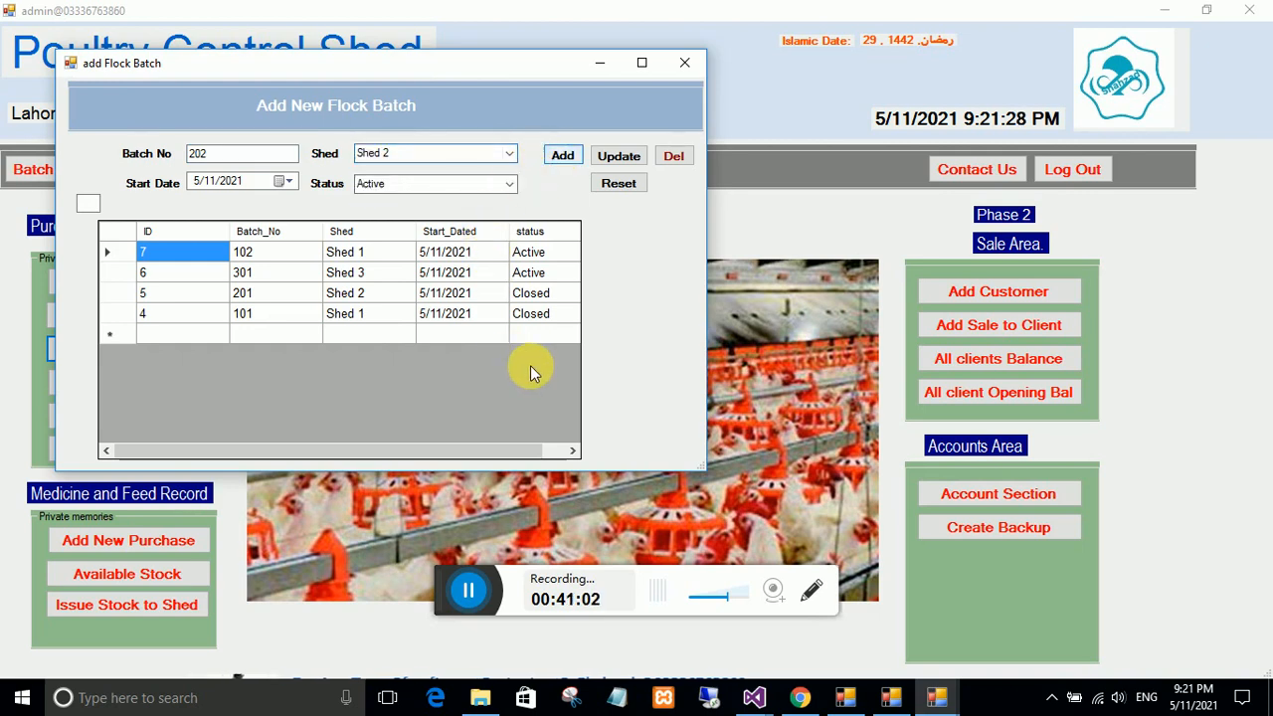
left_click(626, 408)
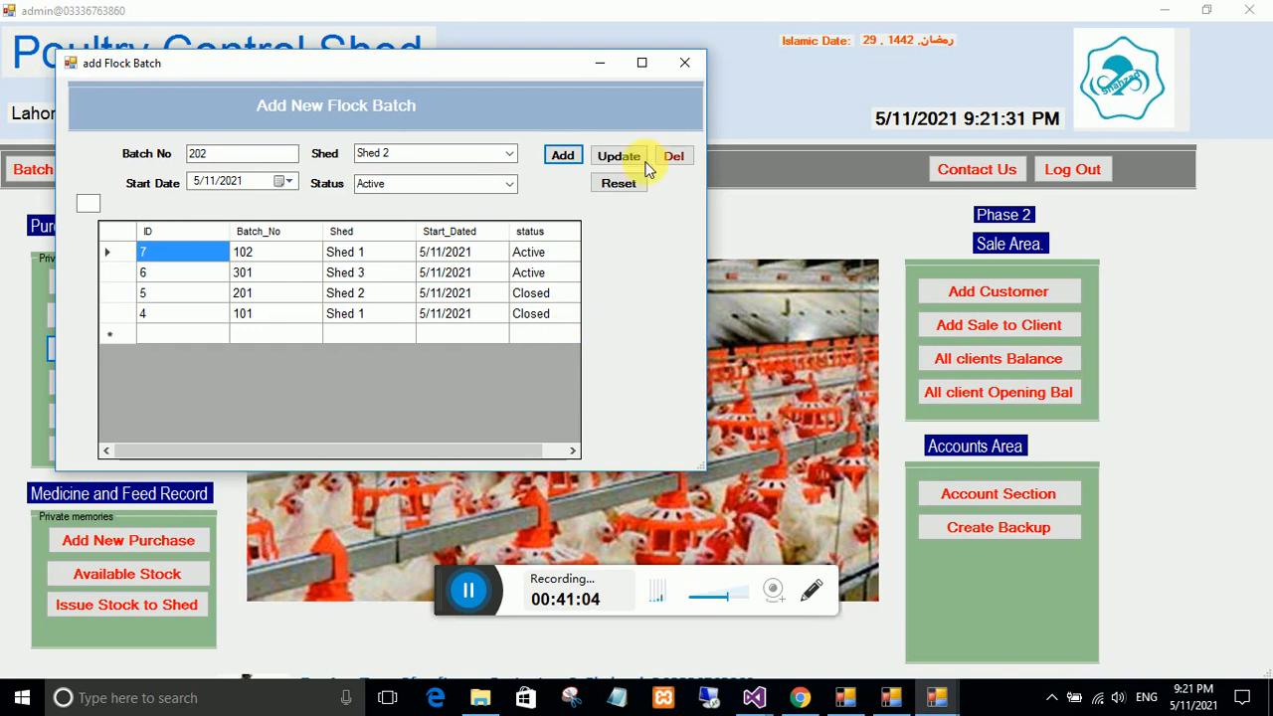
left_click(693, 65)
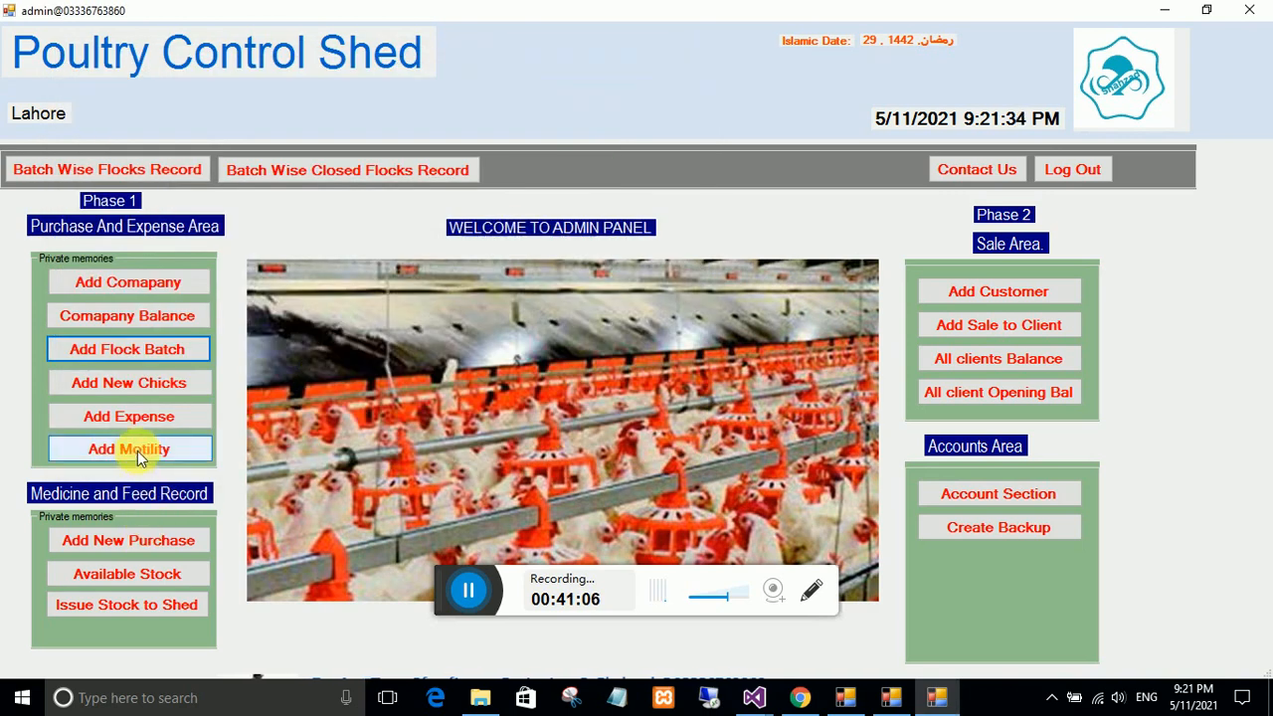
Review the batch-wise record of the active flocks, returning to the admin panel.
left_click(110, 174)
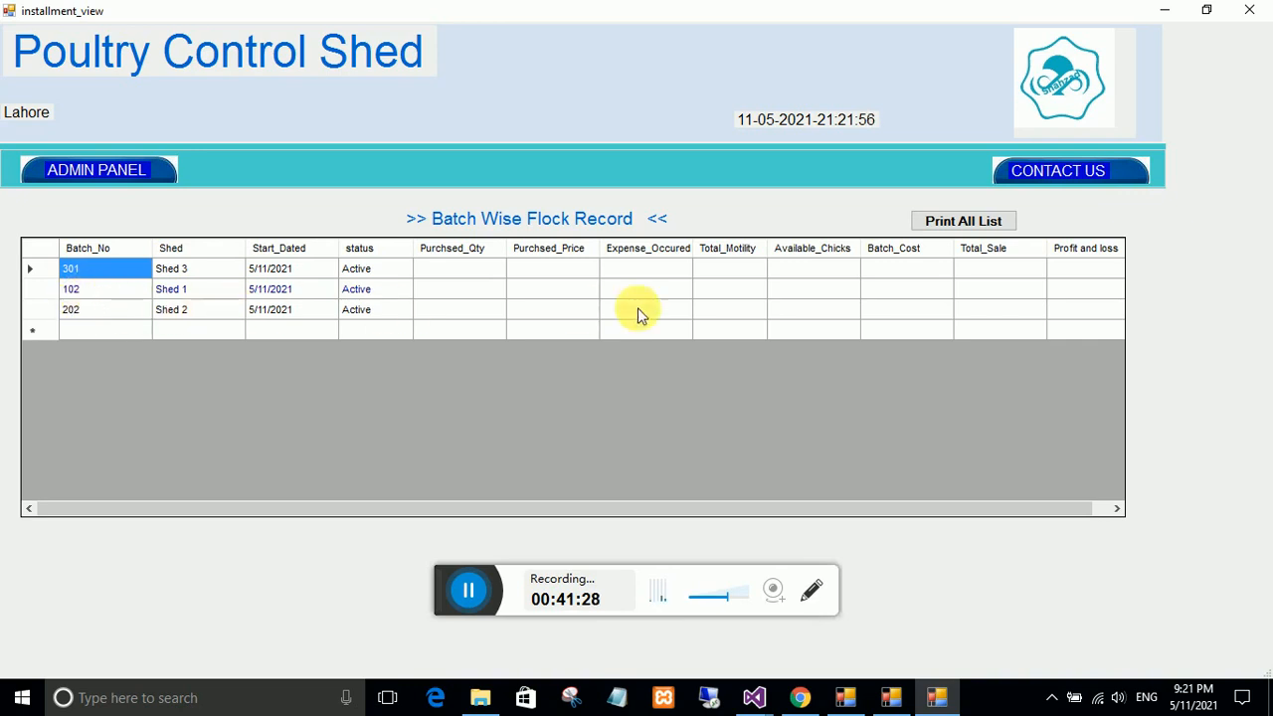
left_click(116, 169)
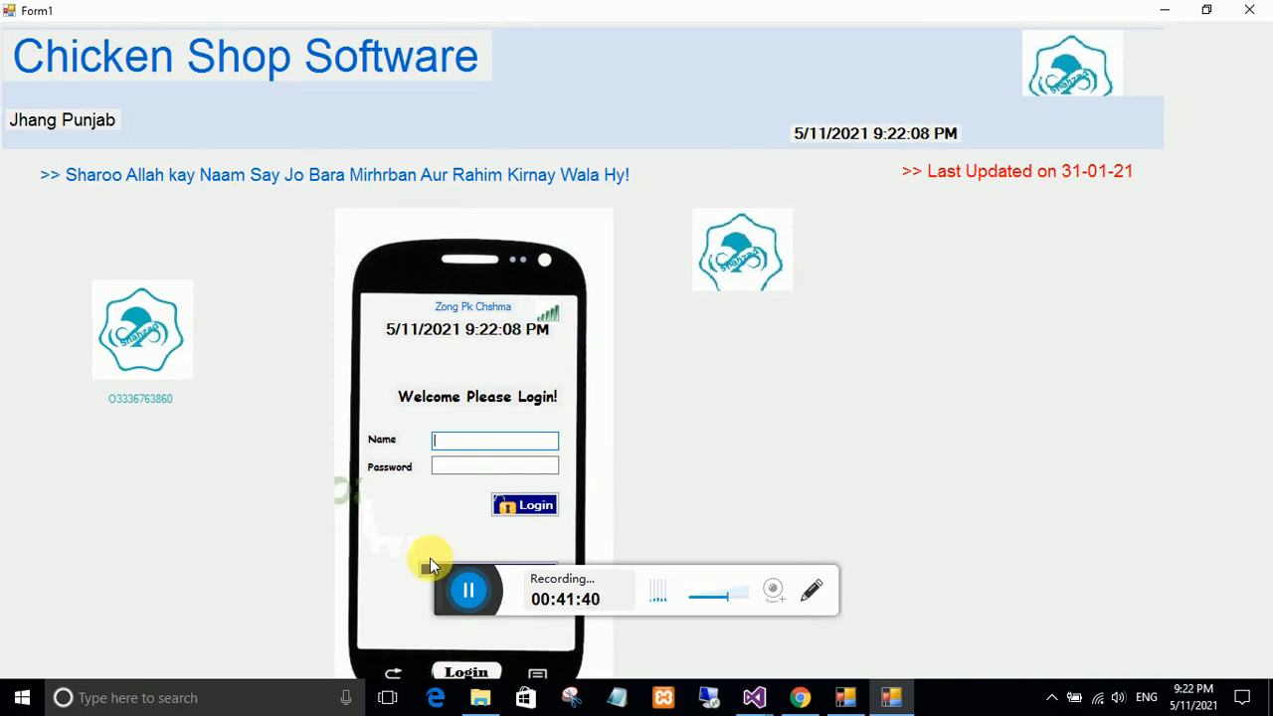
left_click(528, 503)
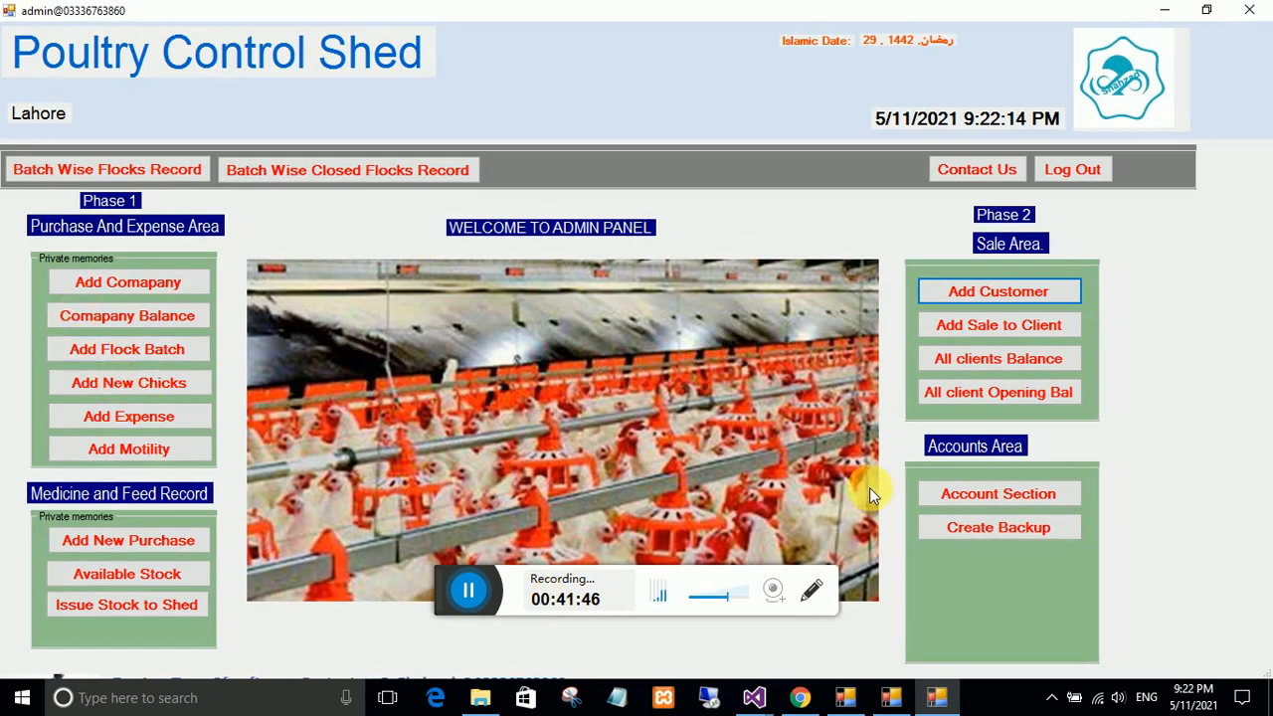
left_click(894, 699)
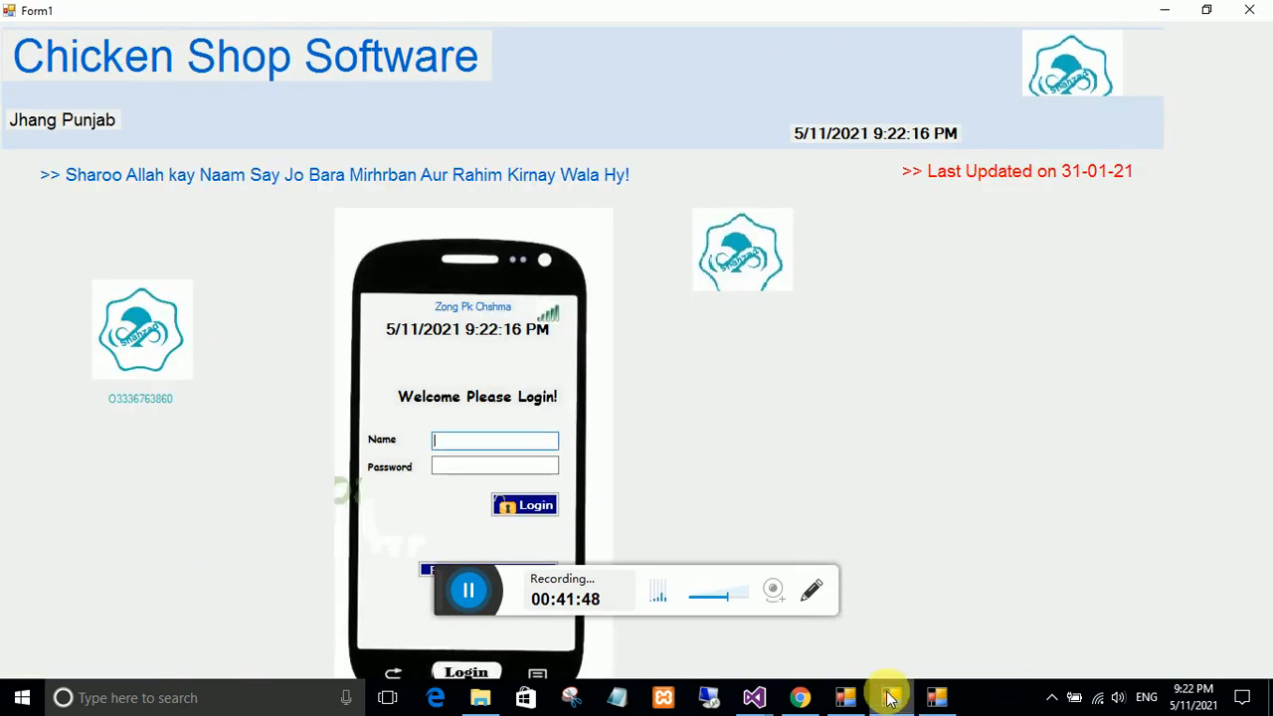
left_click(937, 698)
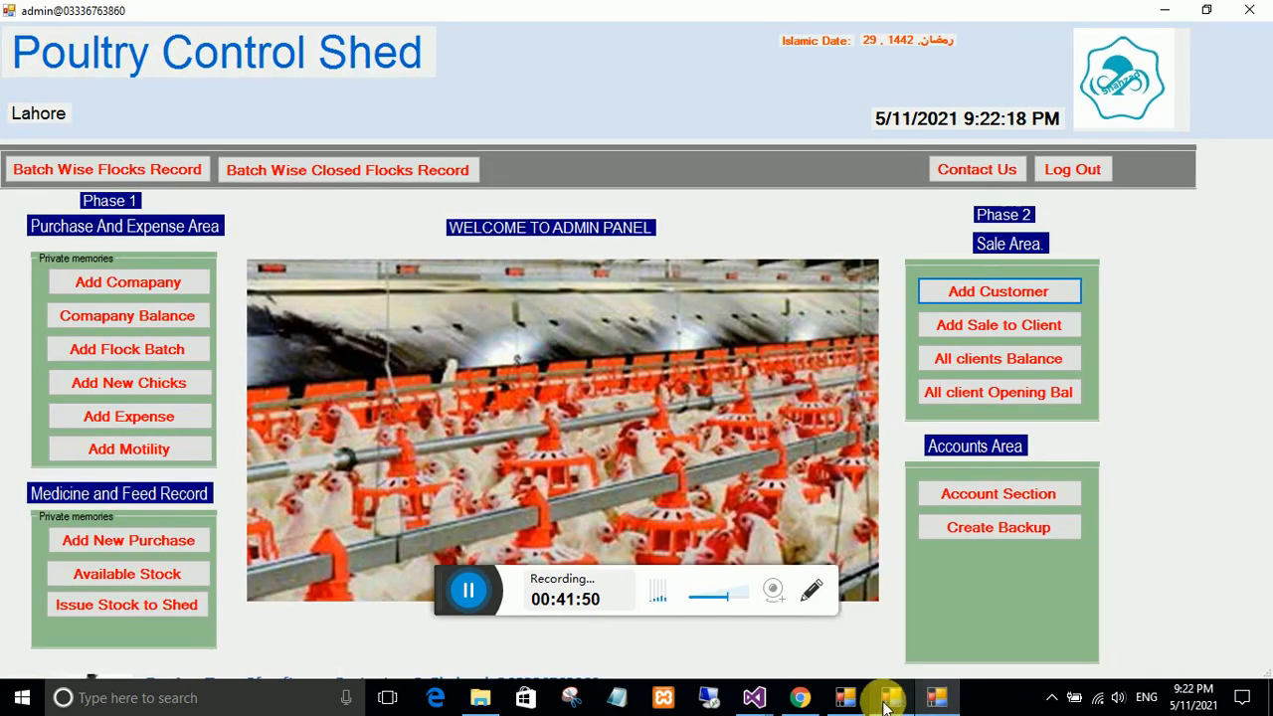
Switch to the Poultry Distribution Service application, log in with the account name and password, and open the active customers' balance list.
left_click(850, 699)
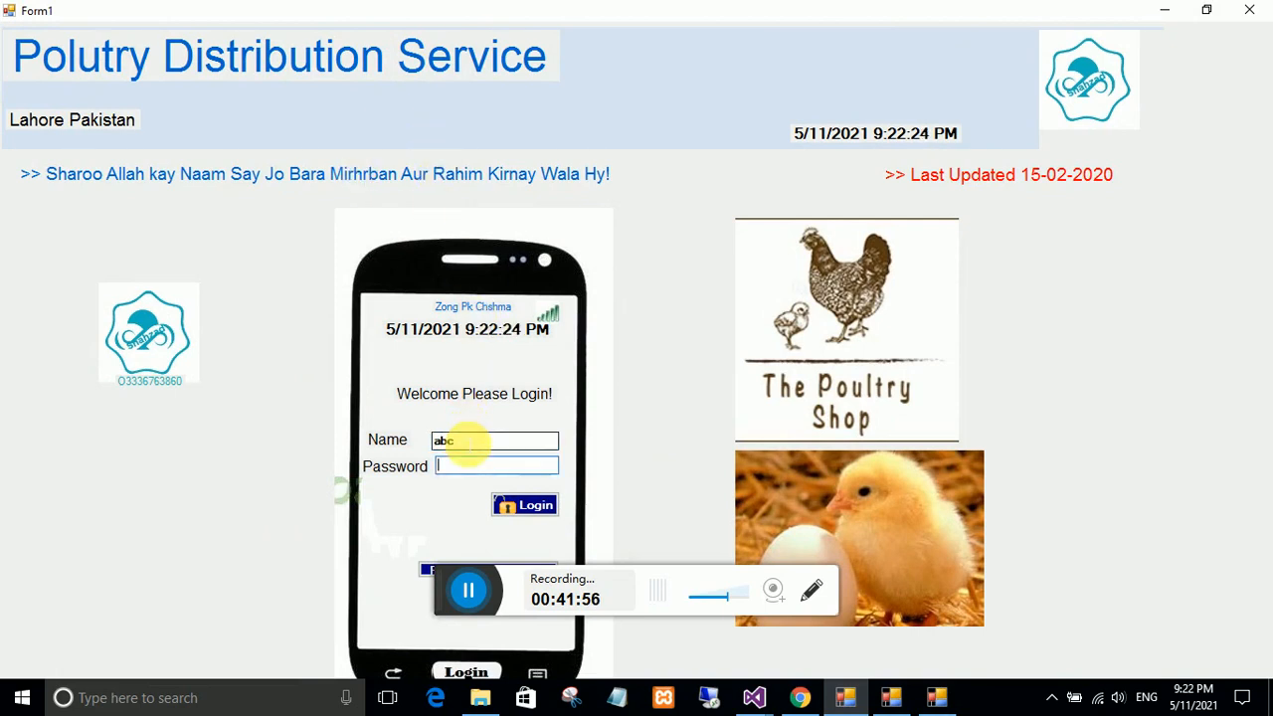
key("Return")
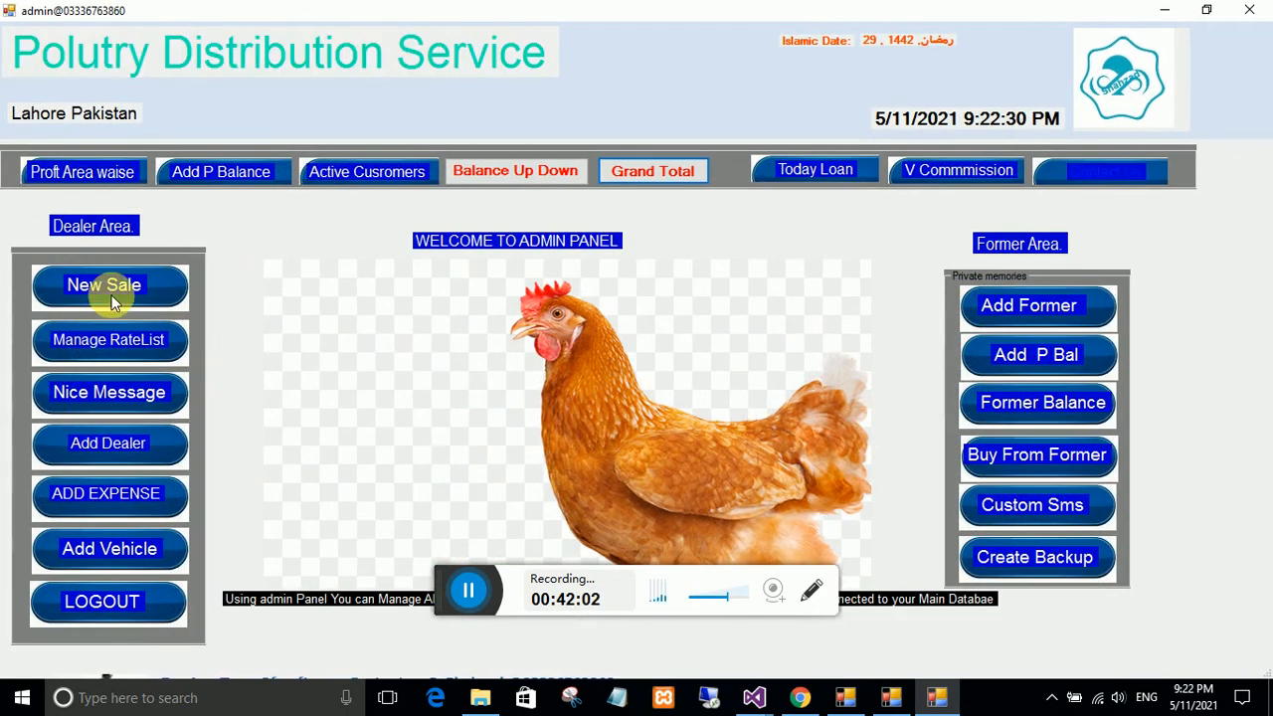
key("alt+F4")
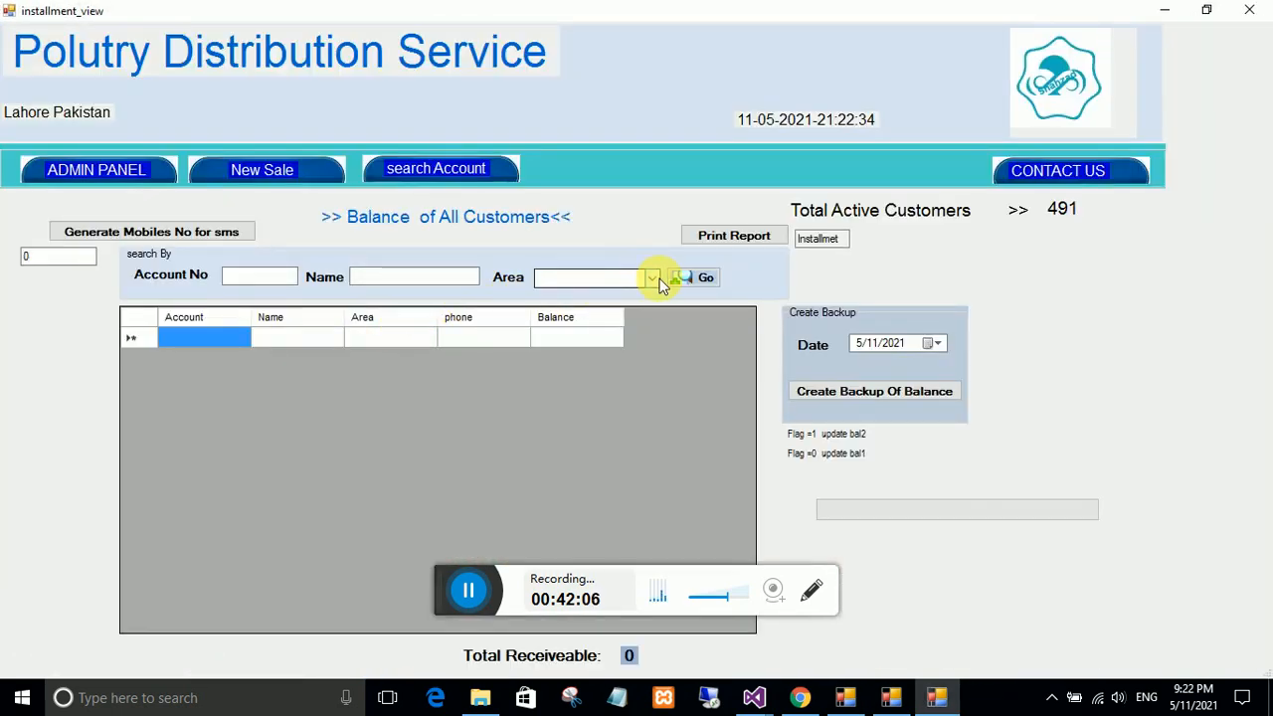
Look up the customer balances for the Bala area and view one listed customer's account detail, returning to the admin panel.
left_click(652, 278)
left_click(568, 290)
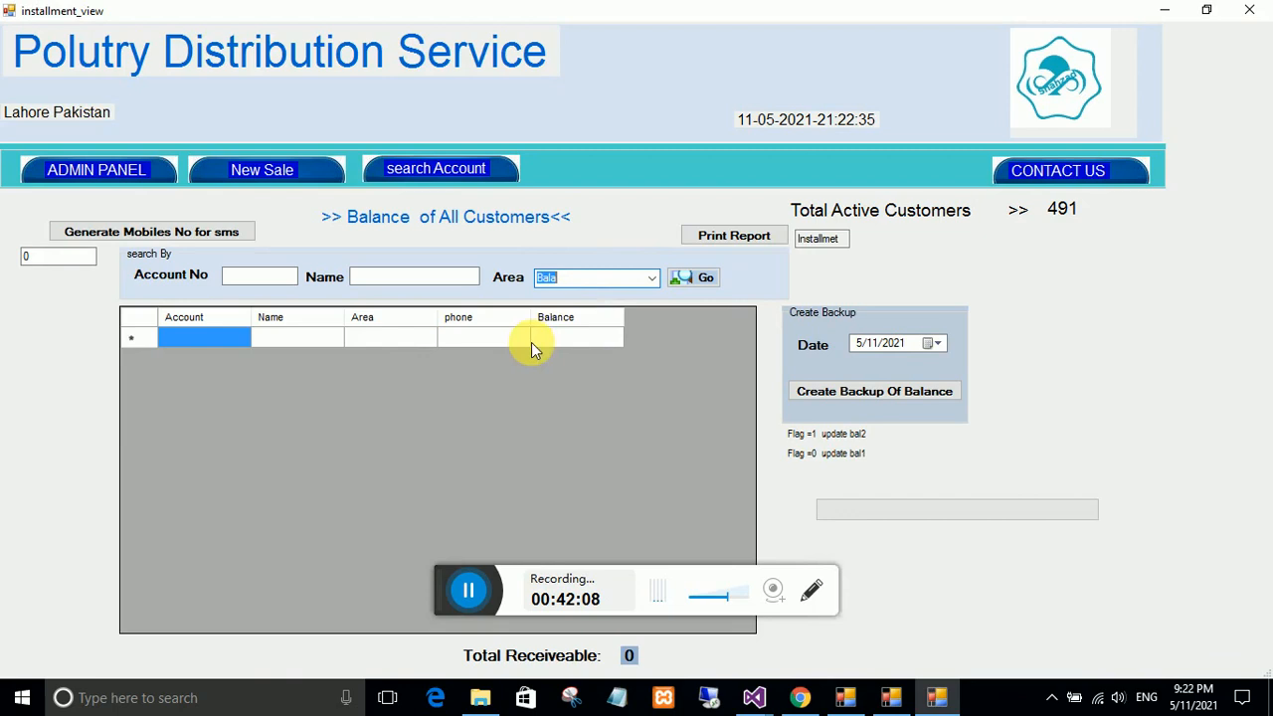
left_click(685, 278)
scroll(328, 477, "down", 3)
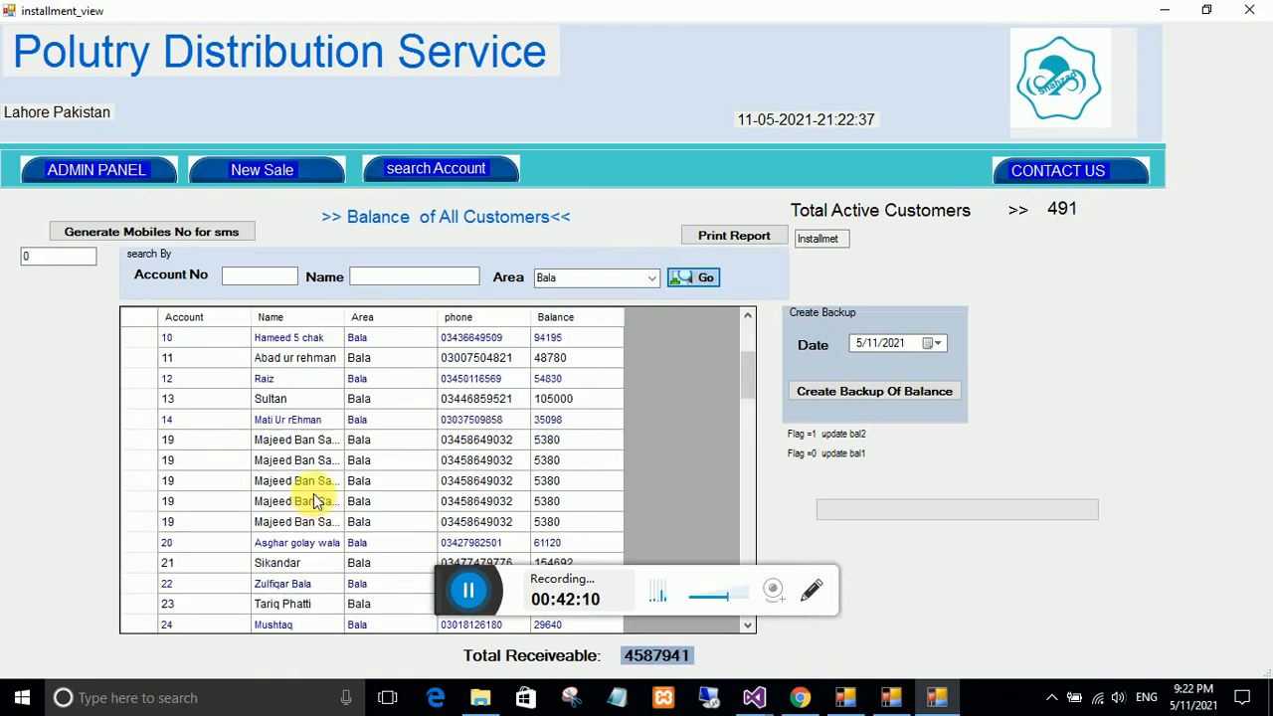
scroll(315, 495, "up", 2)
left_click(286, 398)
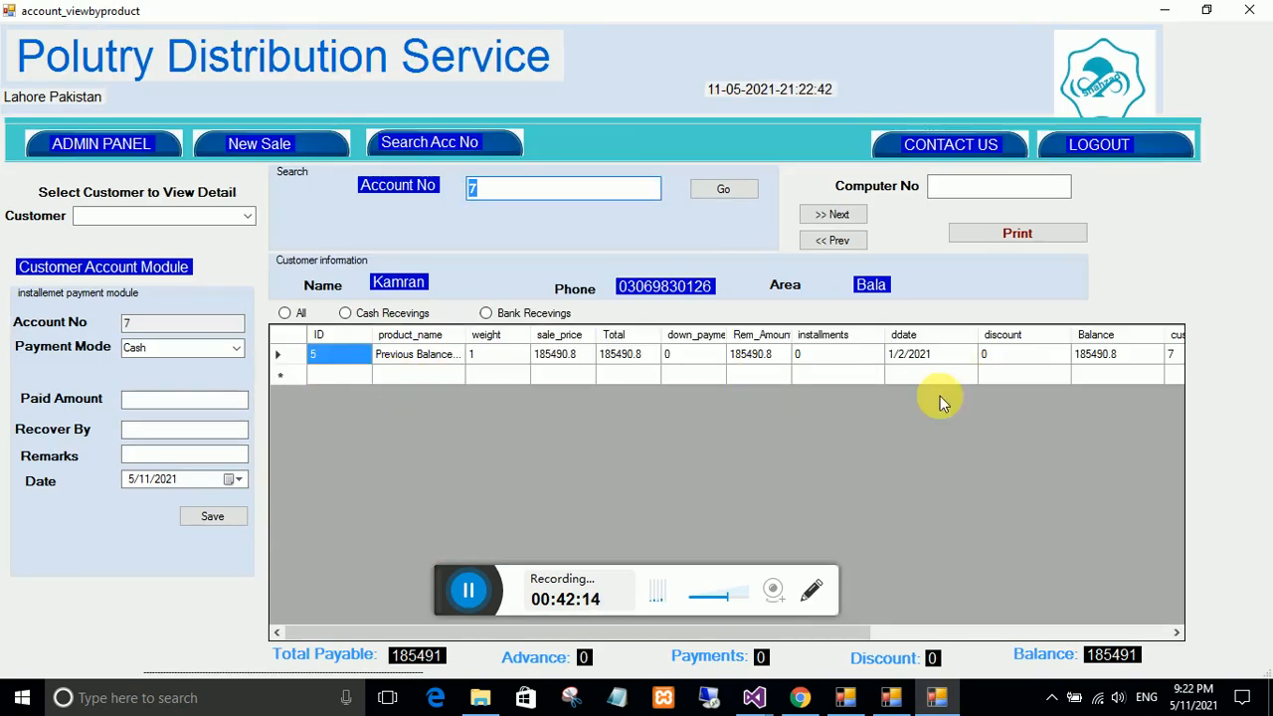
left_click(124, 149)
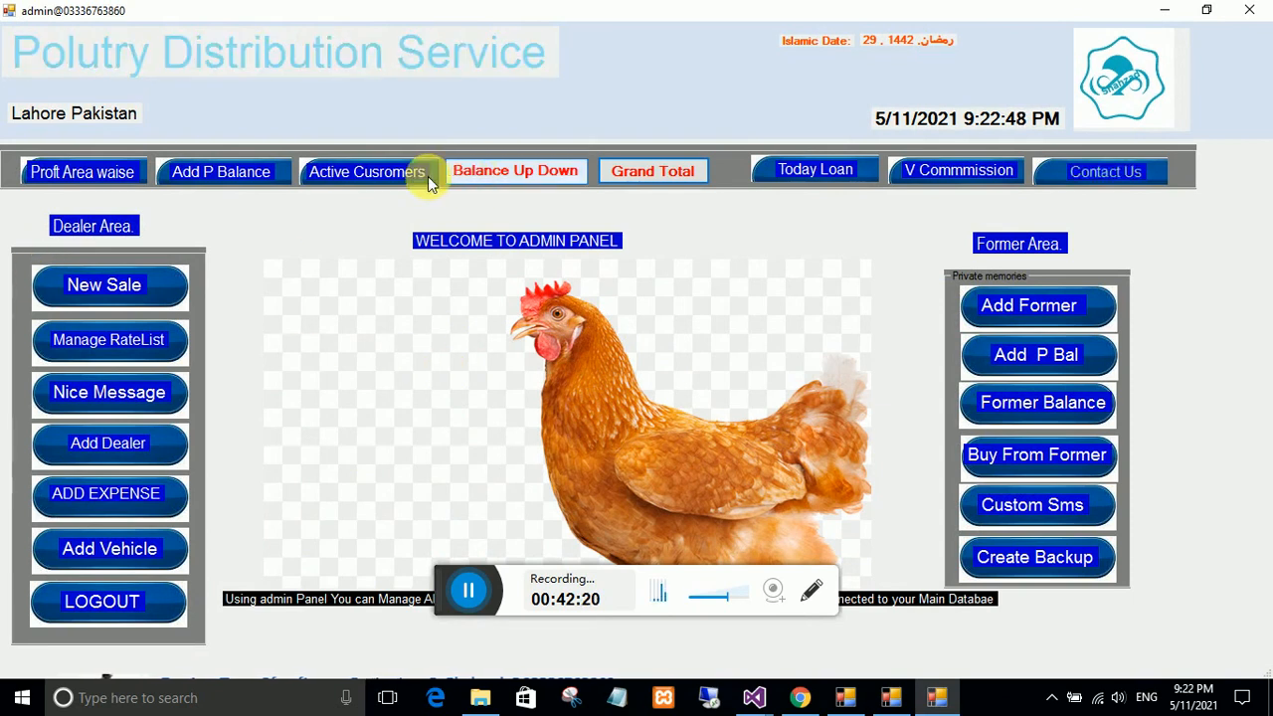
Look up the active customers' balances for the Local area and view one customer's account detail, returning to the admin panel.
left_click(390, 176)
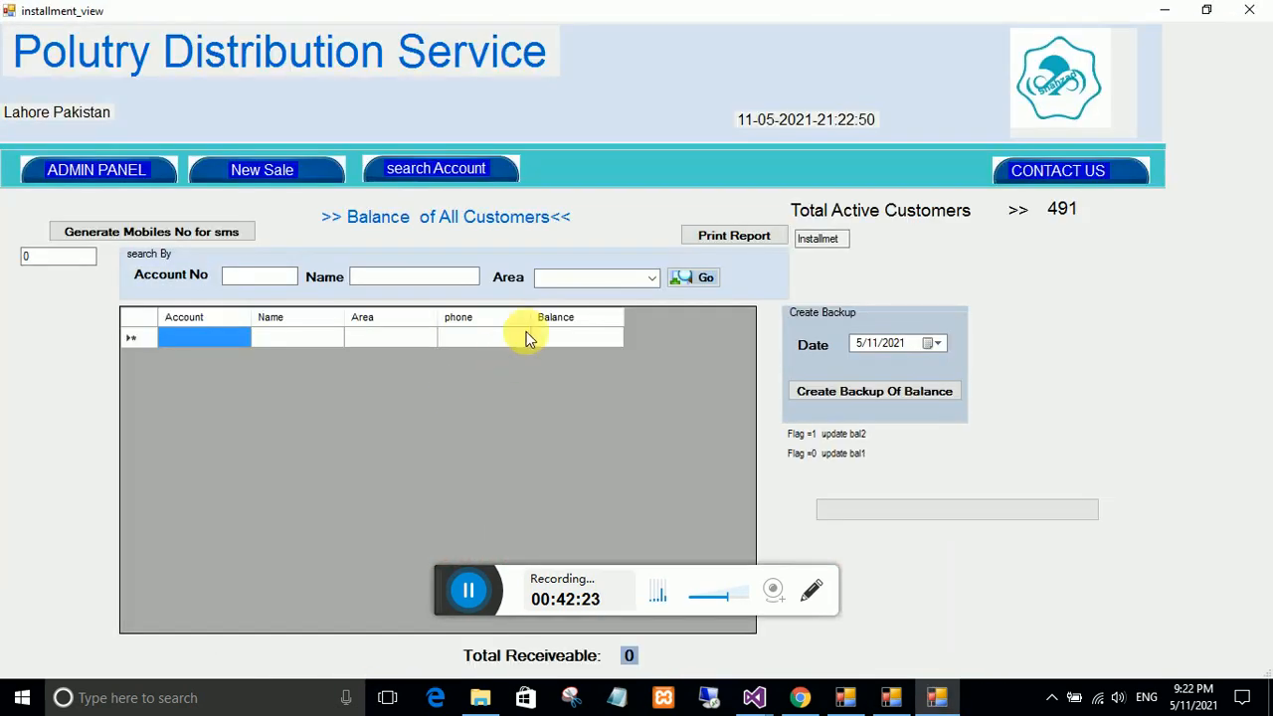
left_click(652, 277)
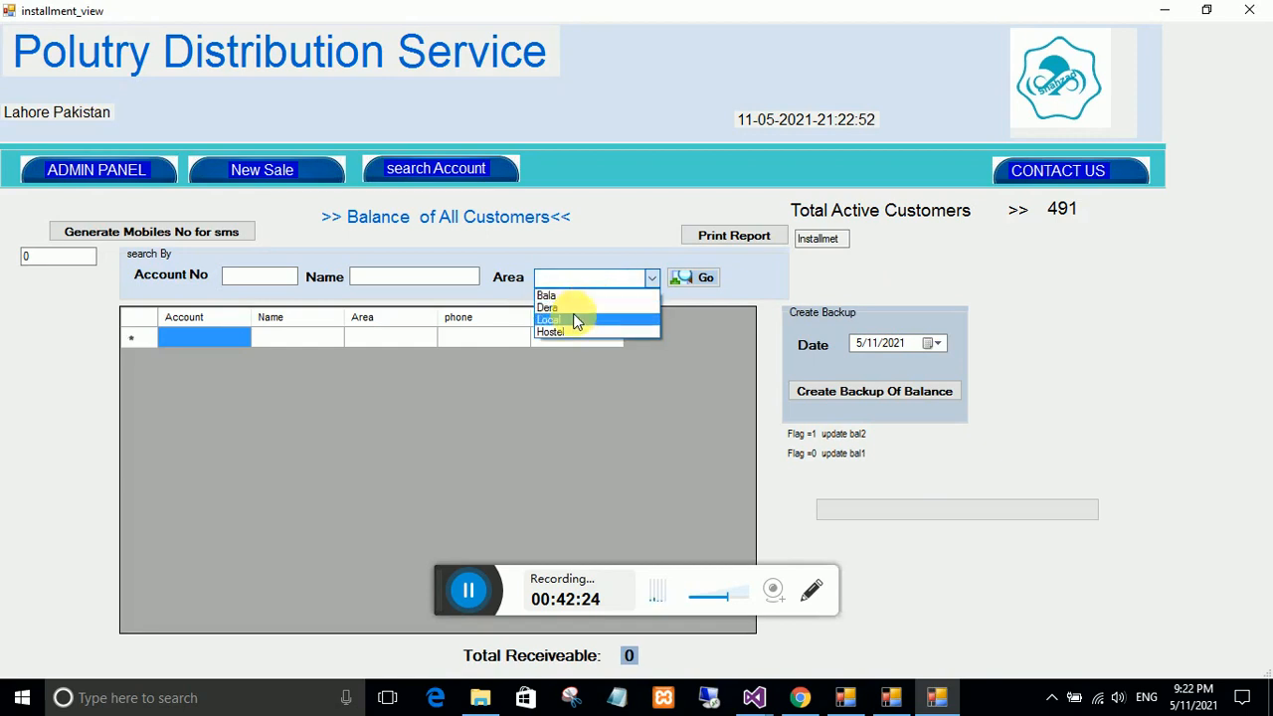
left_click(575, 316)
left_click(694, 278)
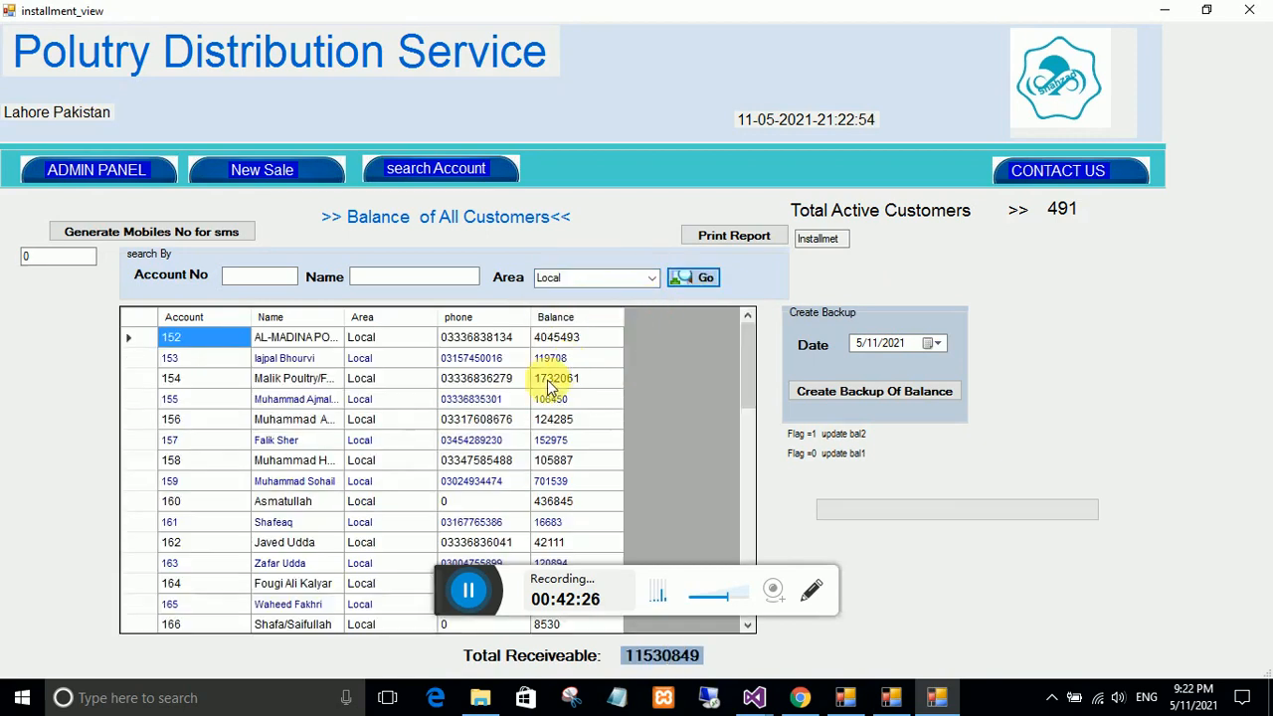
scroll(412, 463, "down", 5)
scroll(407, 469, "up", 5)
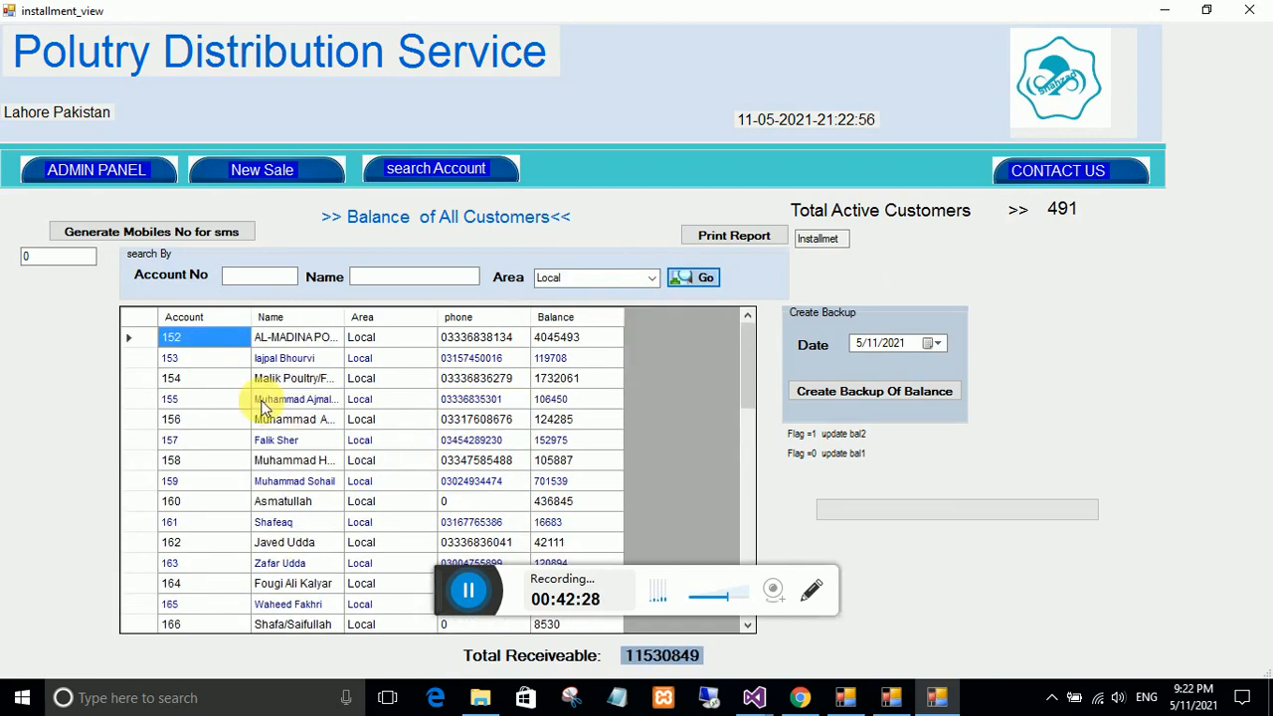
key("alt+F4")
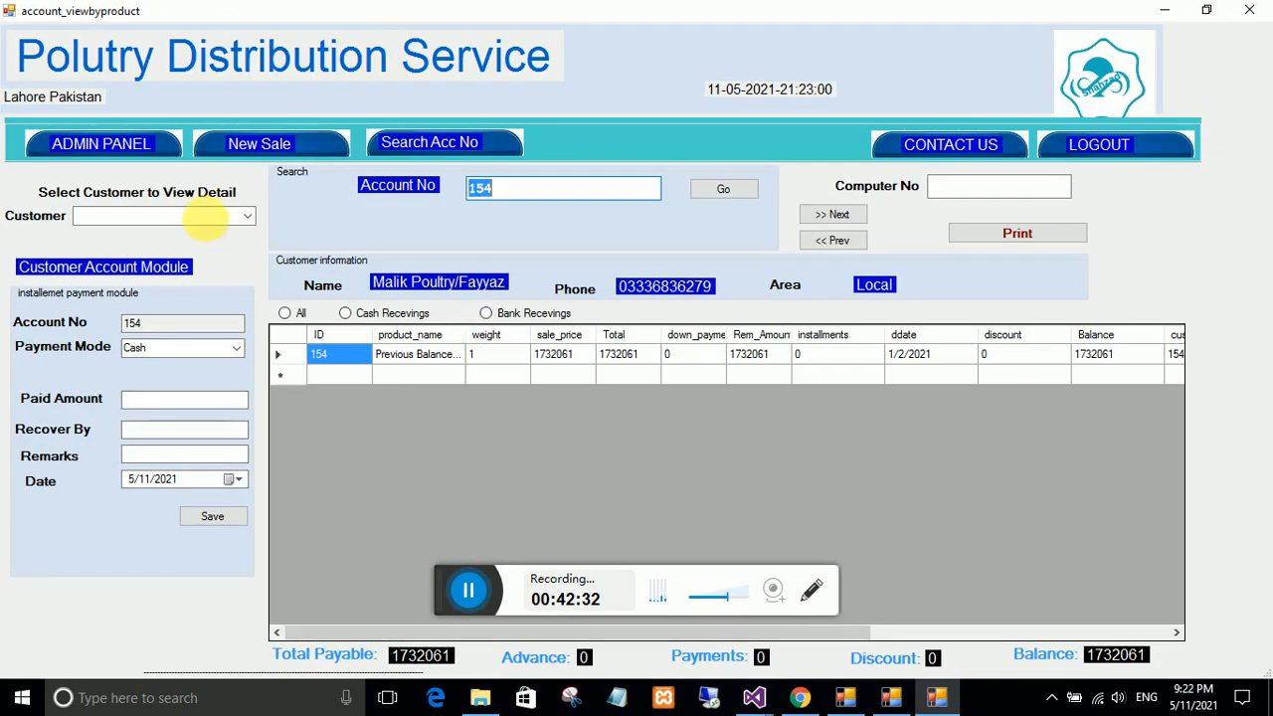
left_click(116, 146)
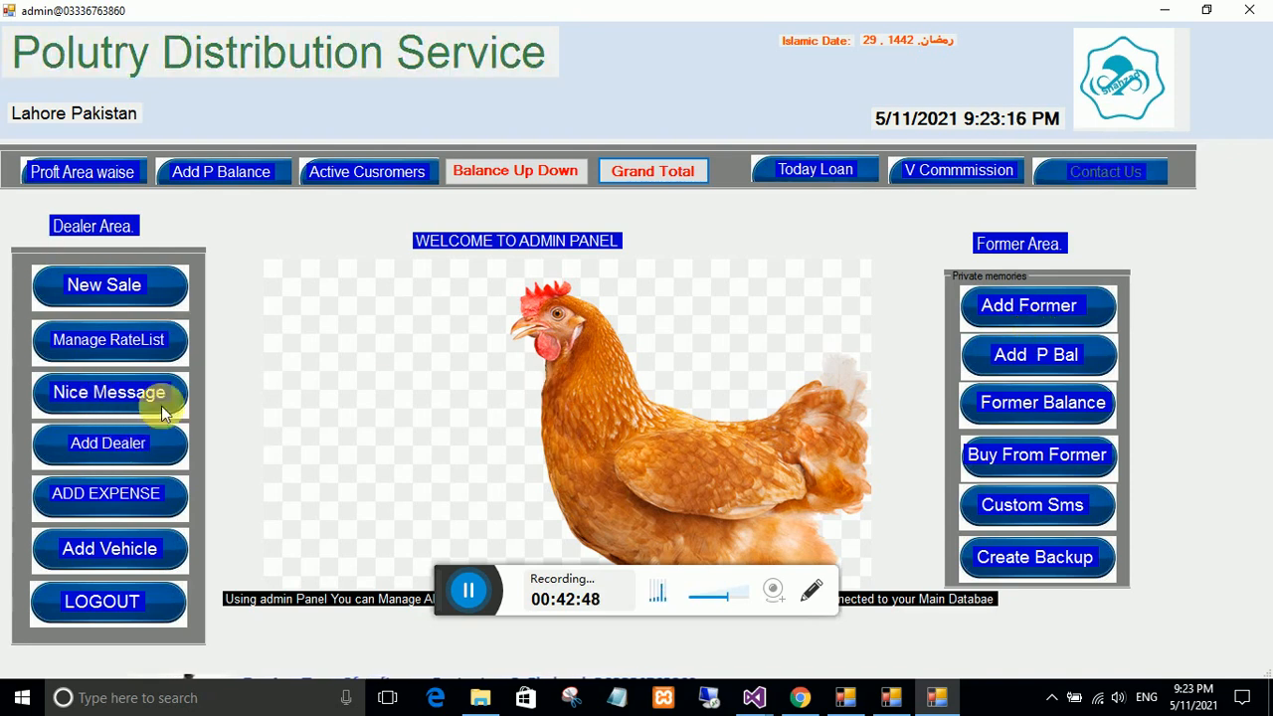
Examine the new sale form with its customer list and product details, returning to the admin panel.
left_click(89, 287)
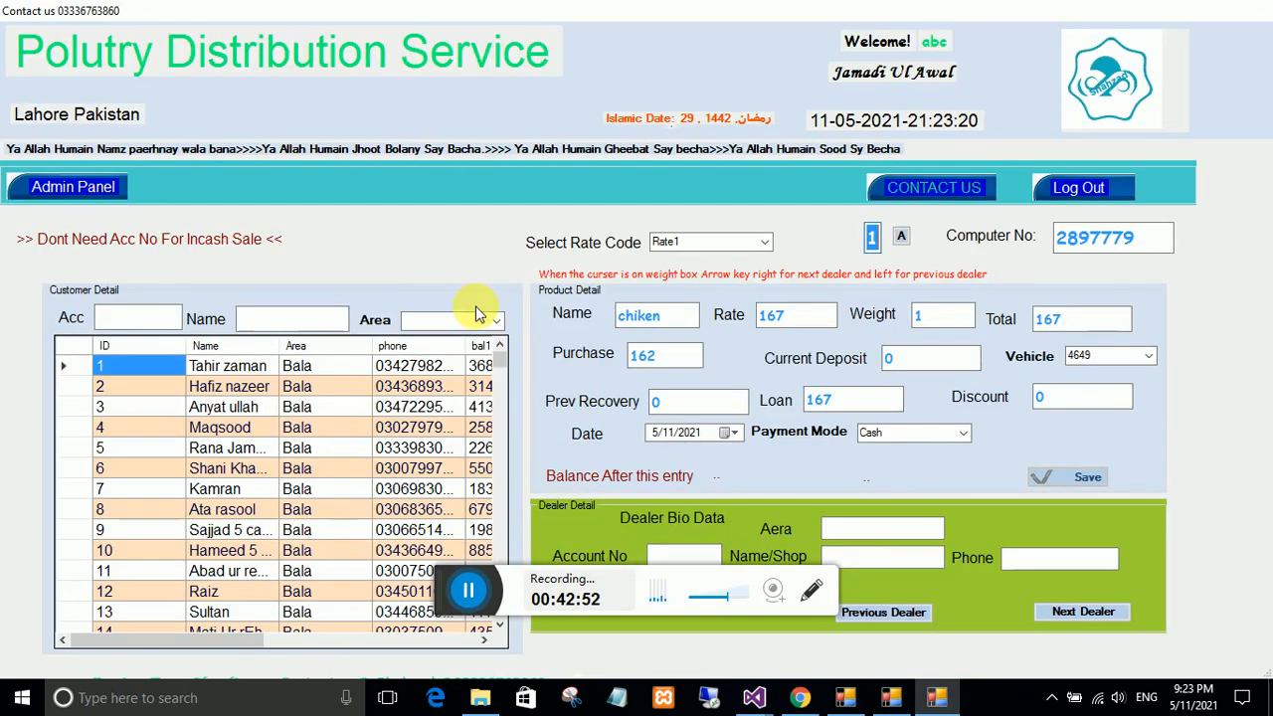
scroll(228, 471, "down", 4)
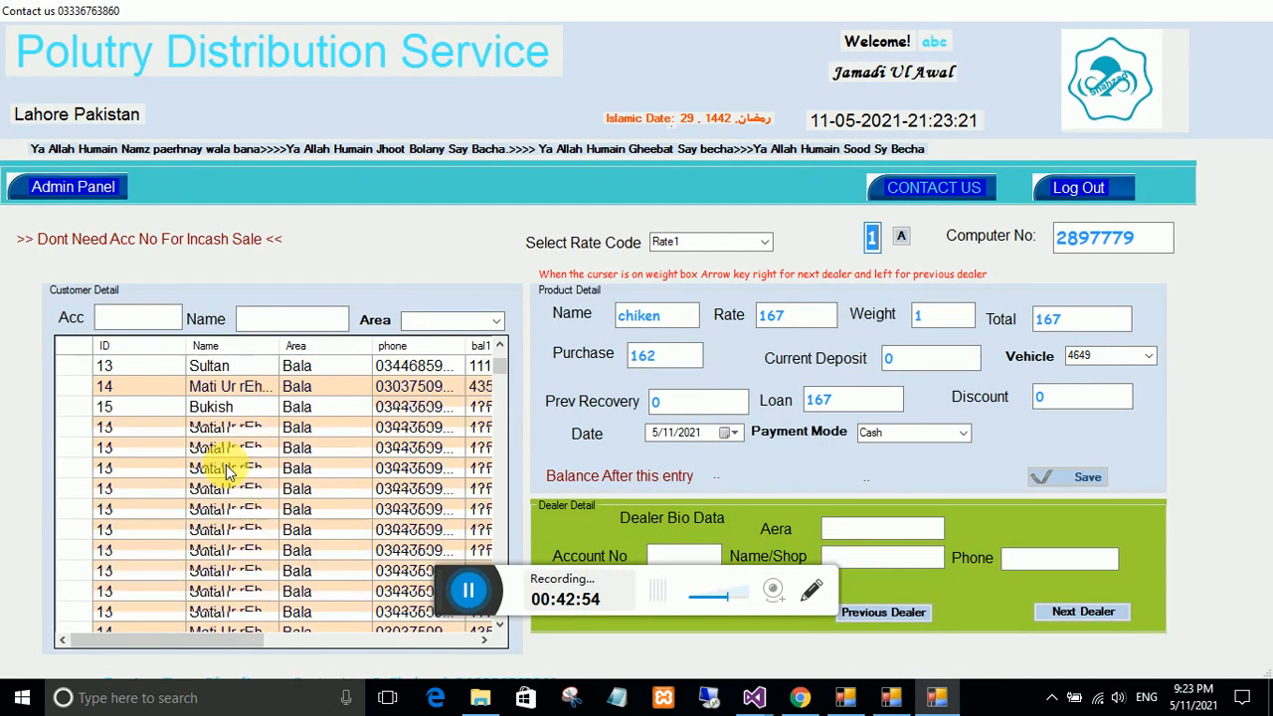
scroll(228, 471, "up", 4)
scroll(417, 471, "down", 1)
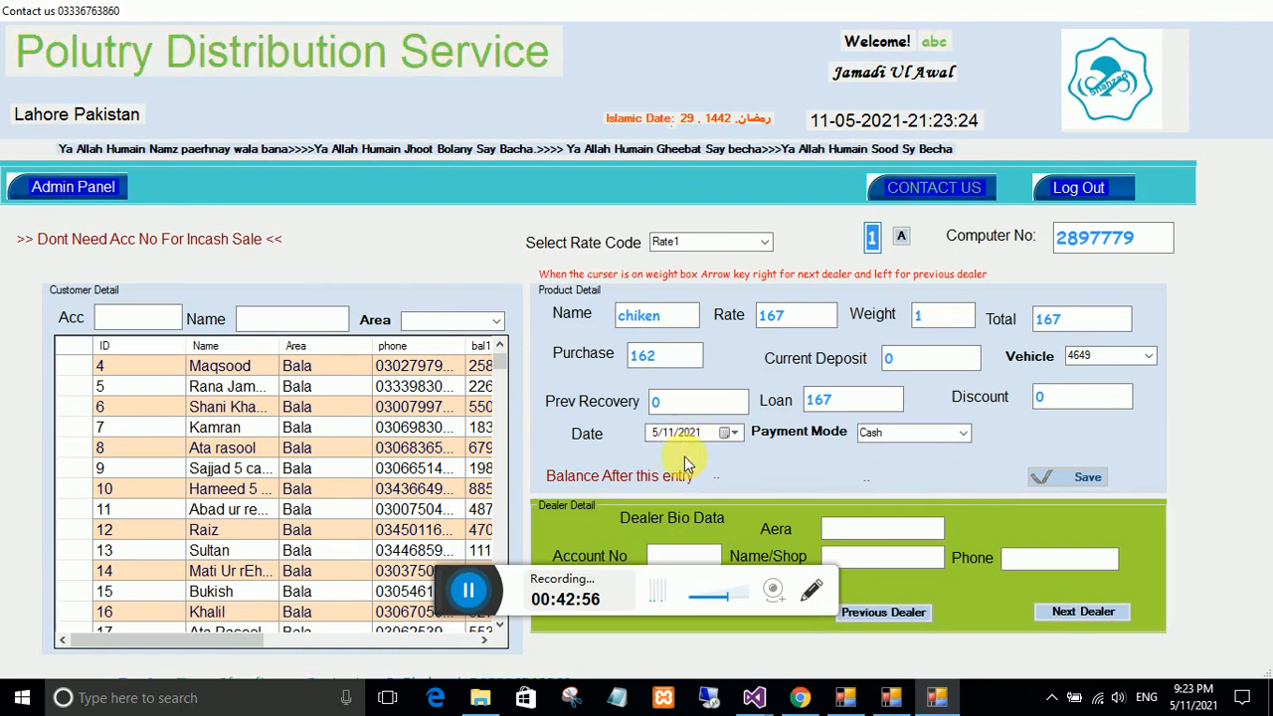
left_click(110, 187)
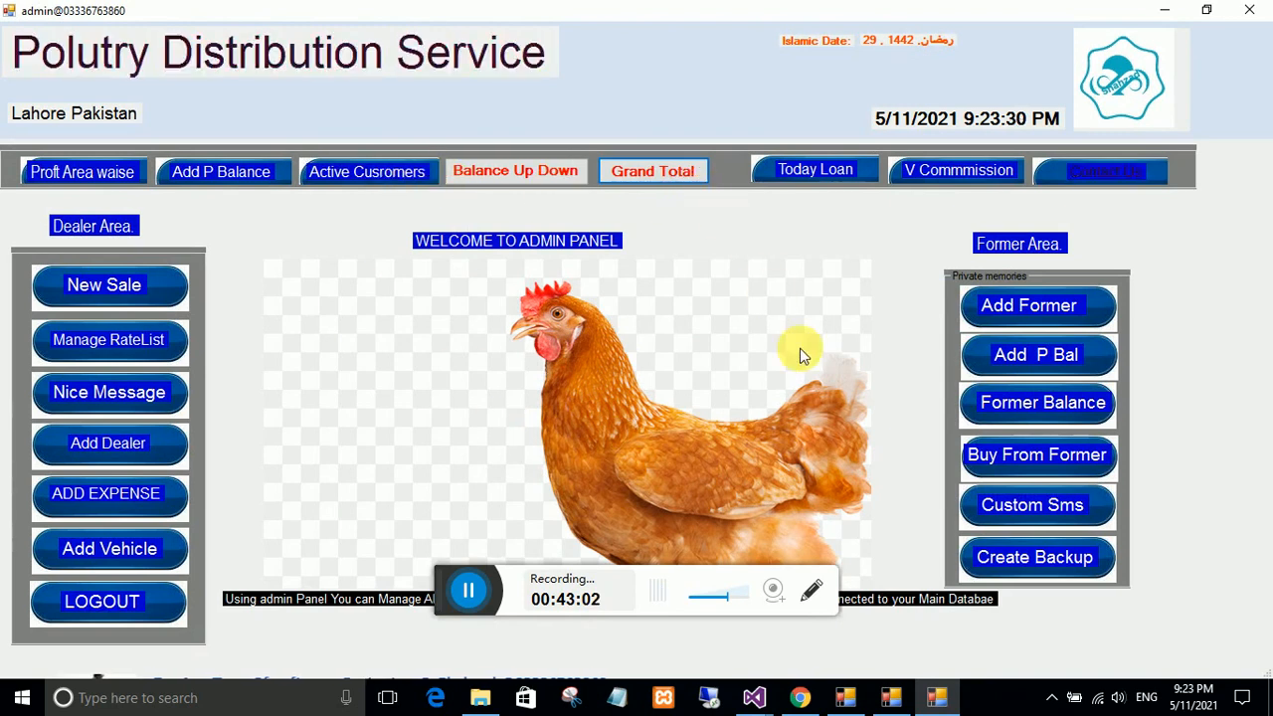
Switch to Chicken Shop Software, log in with the account name and password, and view the product inventory, returning to the admin panel.
left_click(845, 697)
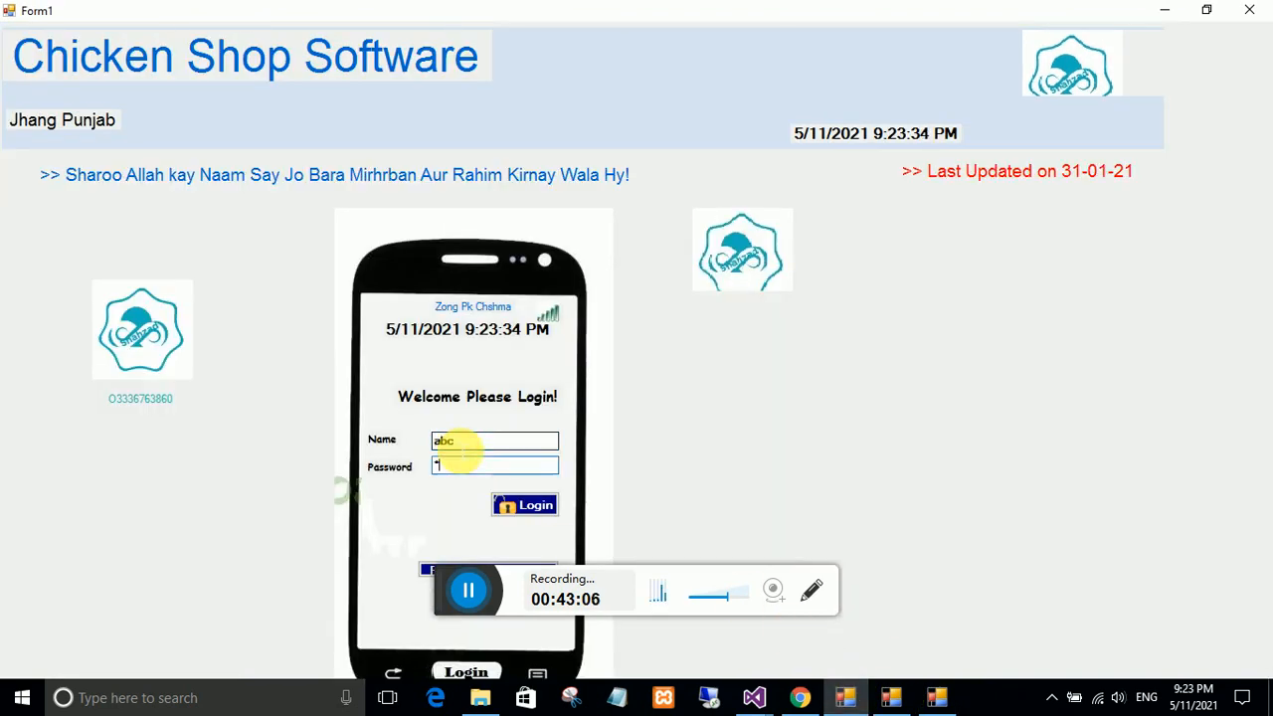
key("Return")
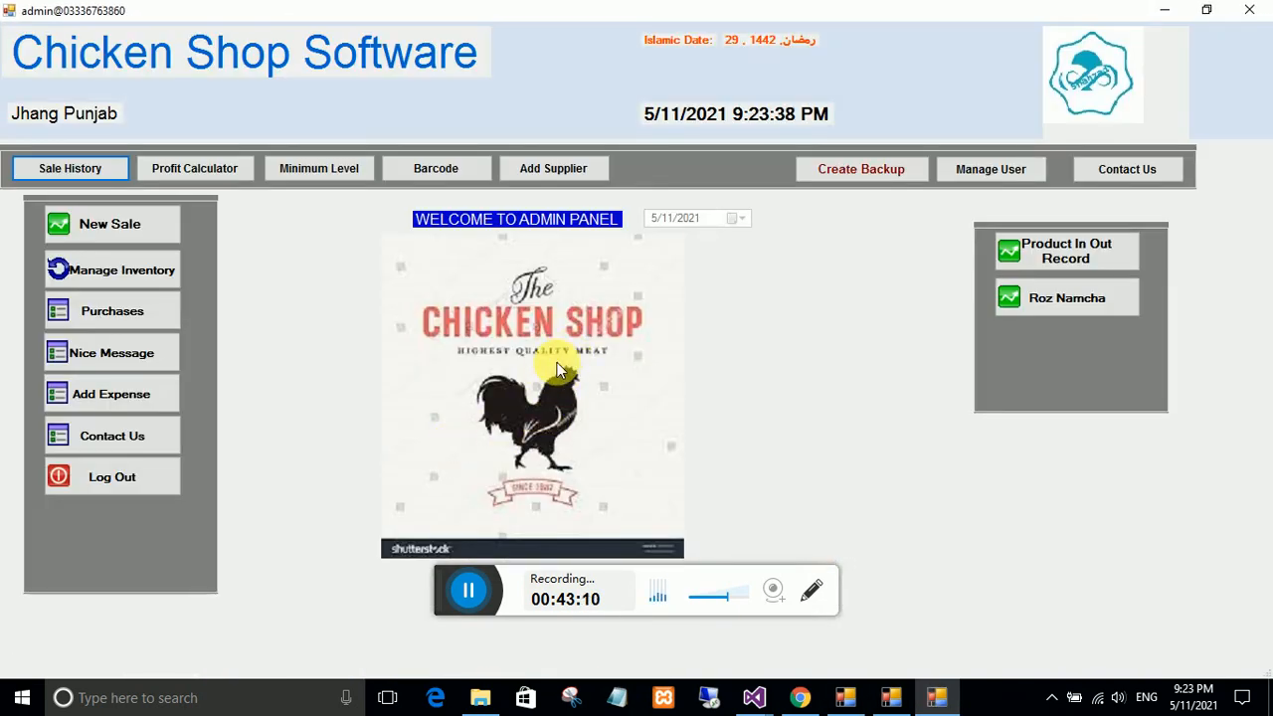
left_click(119, 271)
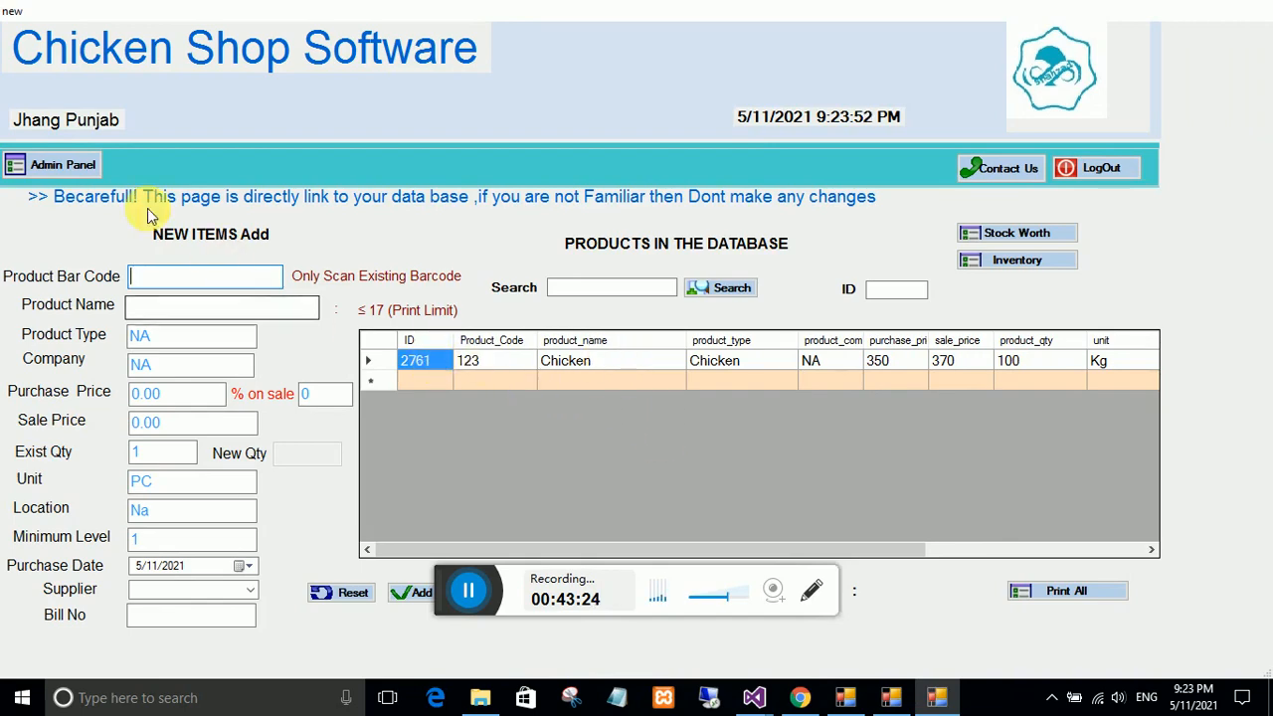
left_click(60, 169)
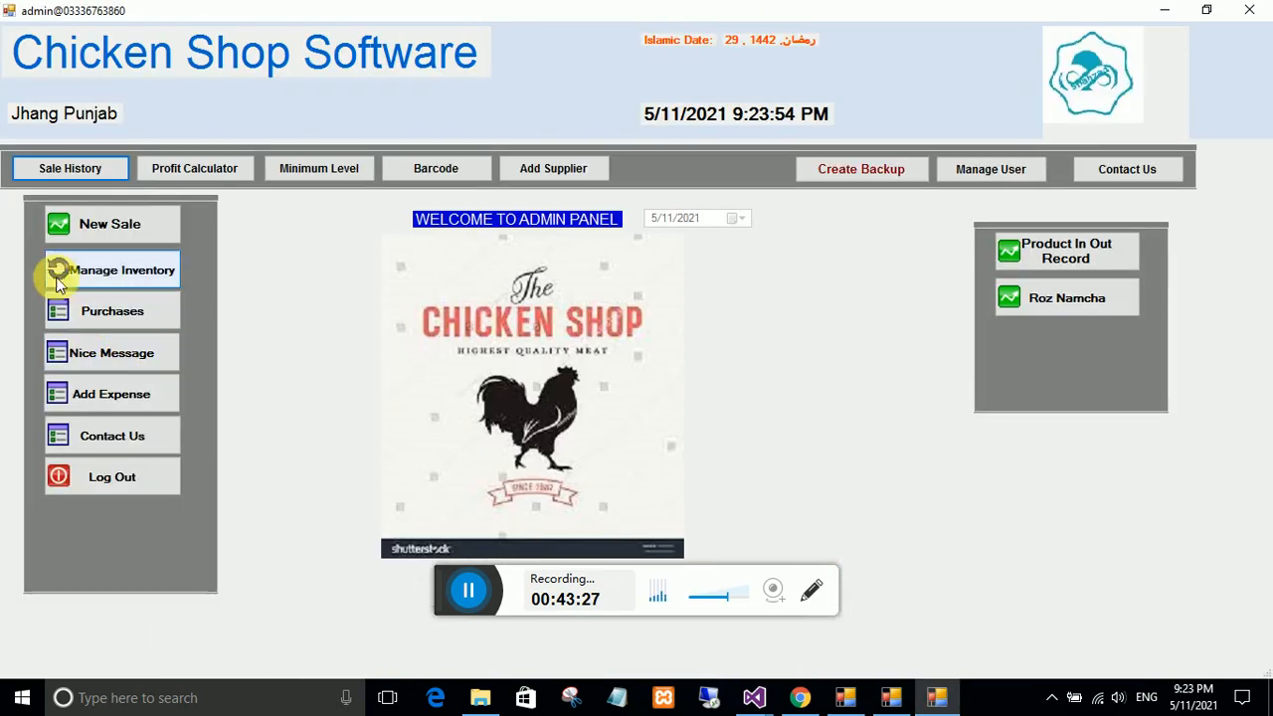
Start a new sale, add the Chicken product to the cart and set its quantity to 2 kg.
left_click(68, 233)
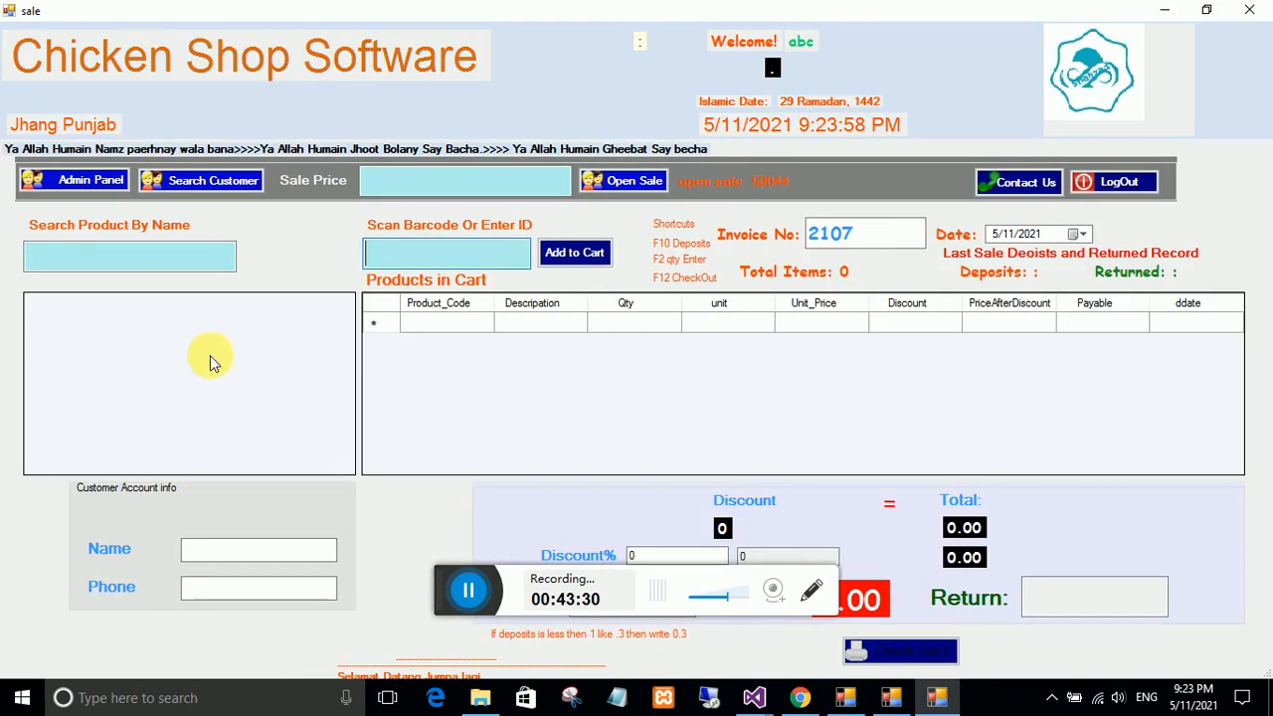
left_click(137, 270)
type("c")
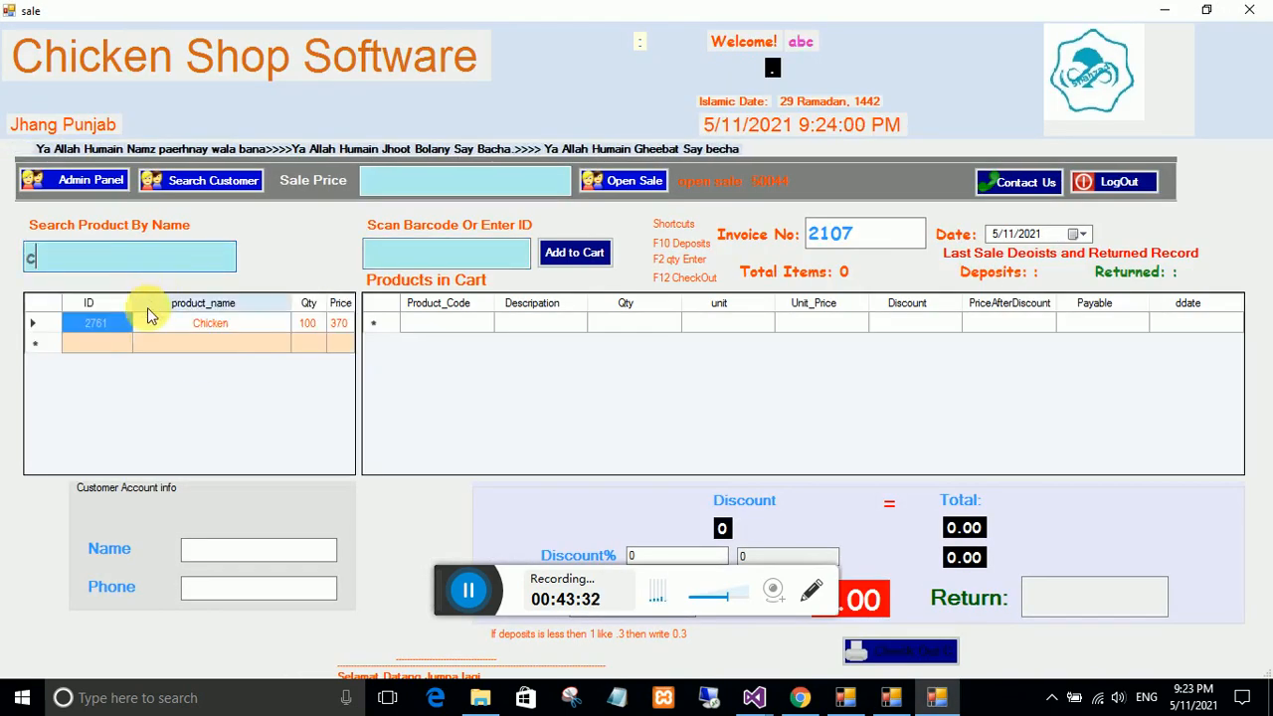
left_click(213, 328)
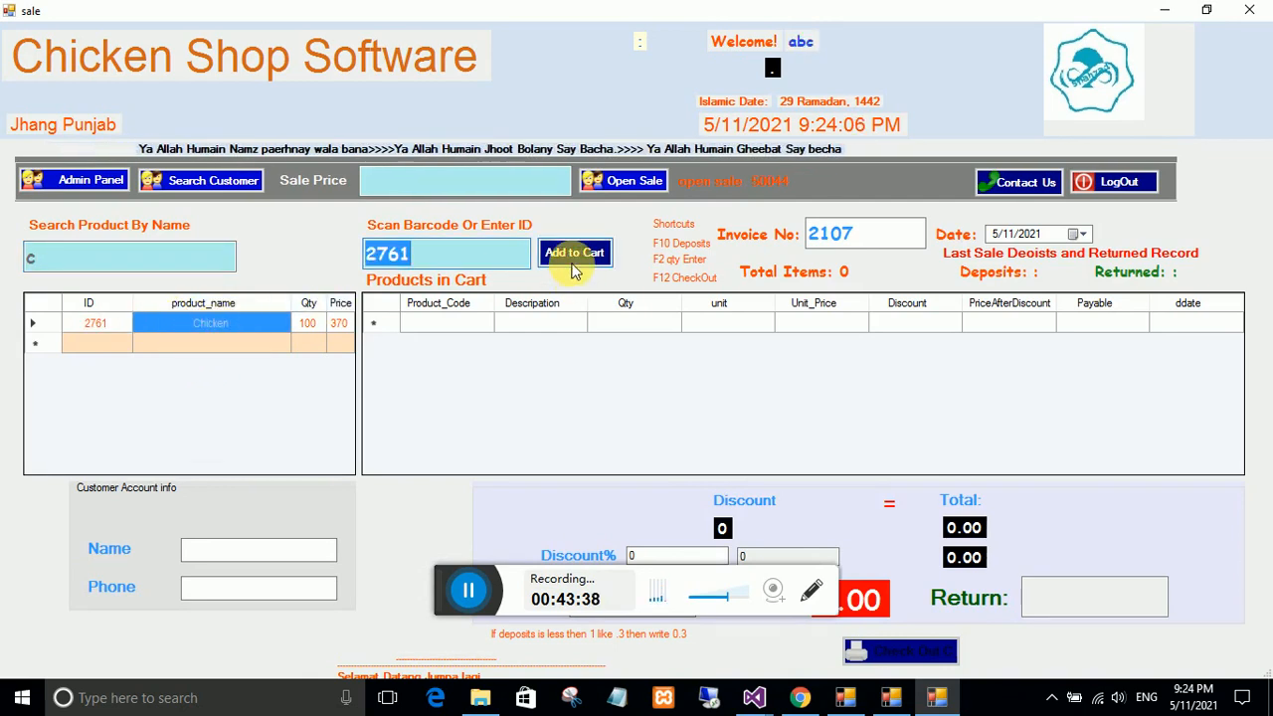
left_click(575, 271)
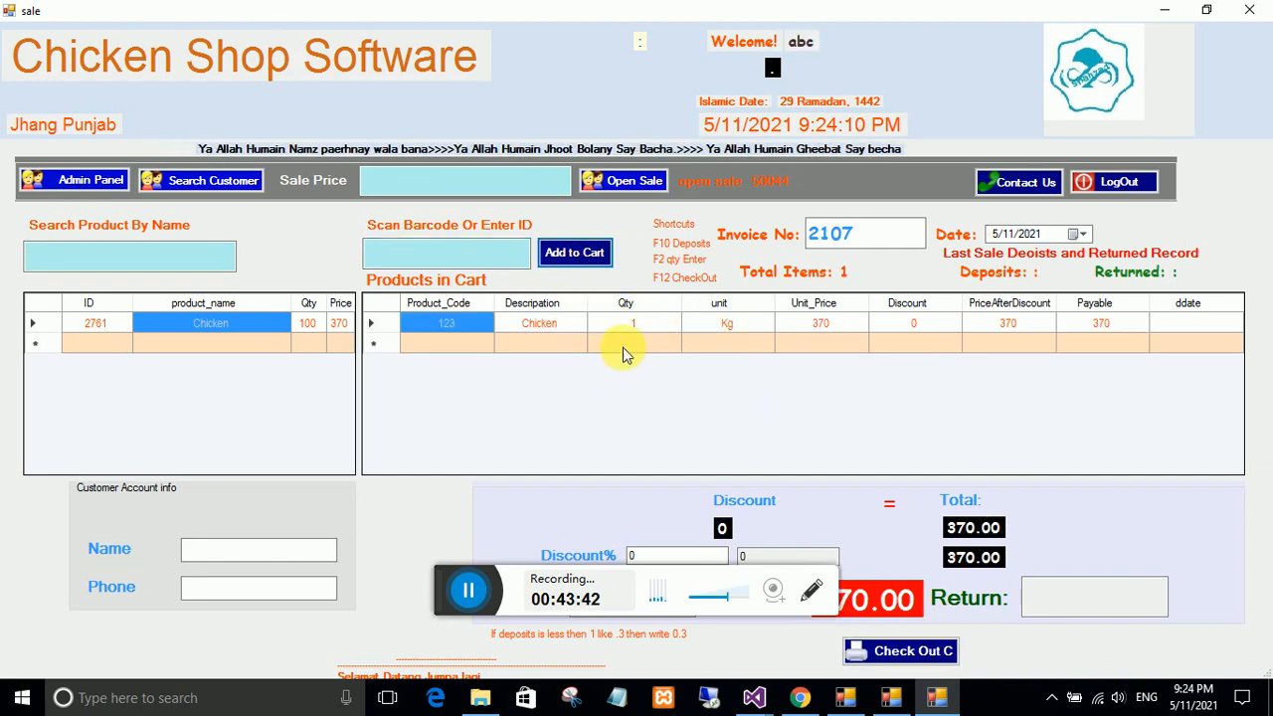
left_click(632, 324)
type("2")
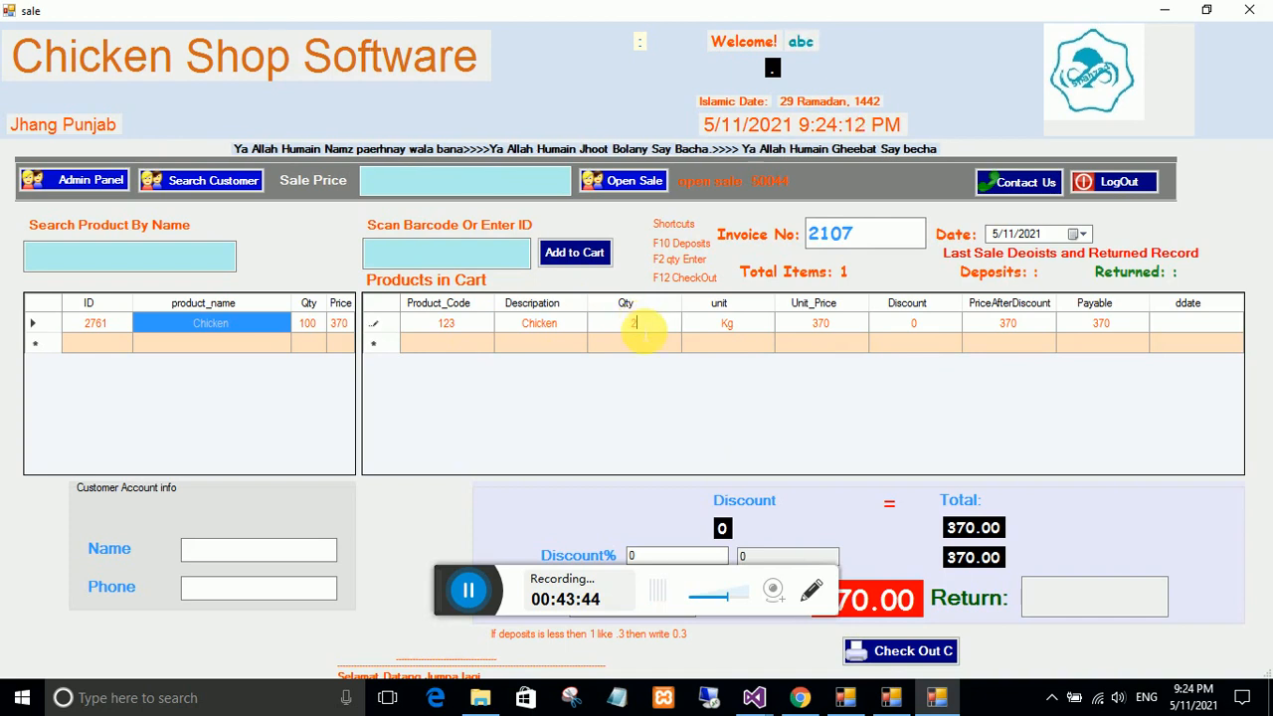
key("Return")
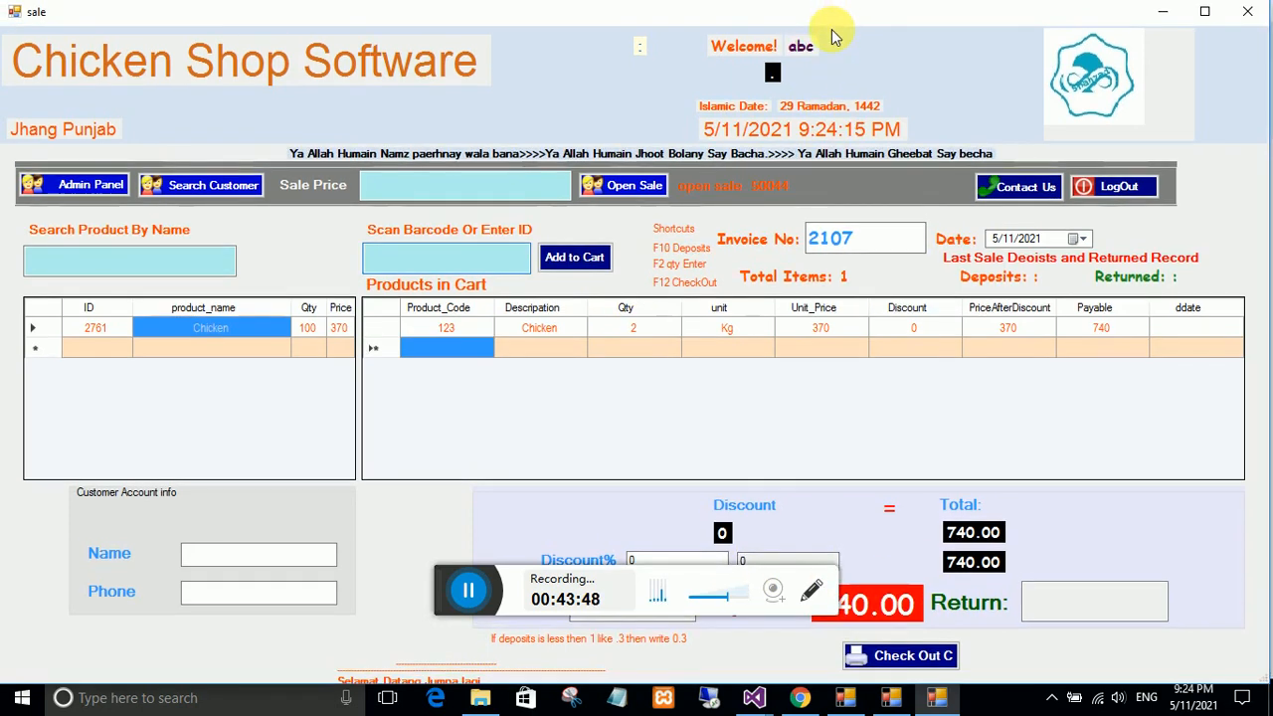
Enter a deposit of 1000 for the chicken sale and check out.
left_click_drag(835, 12, 829, 63)
left_click(627, 642)
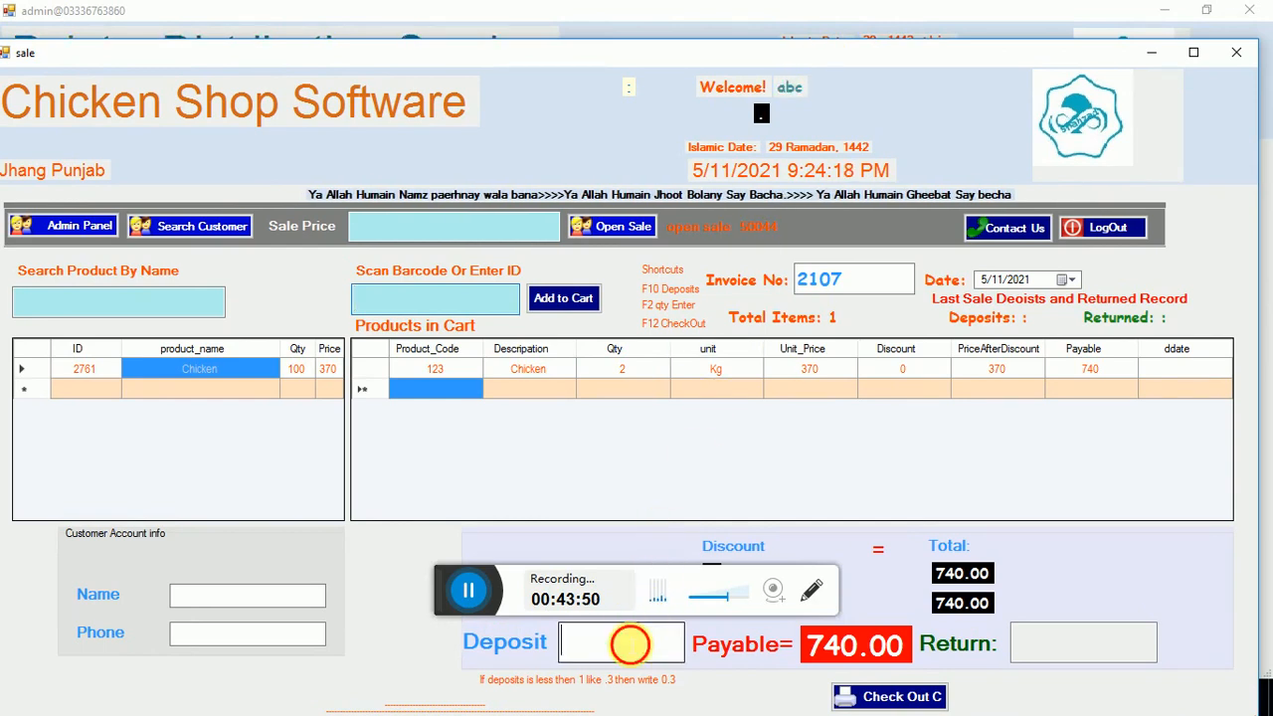
type("4")
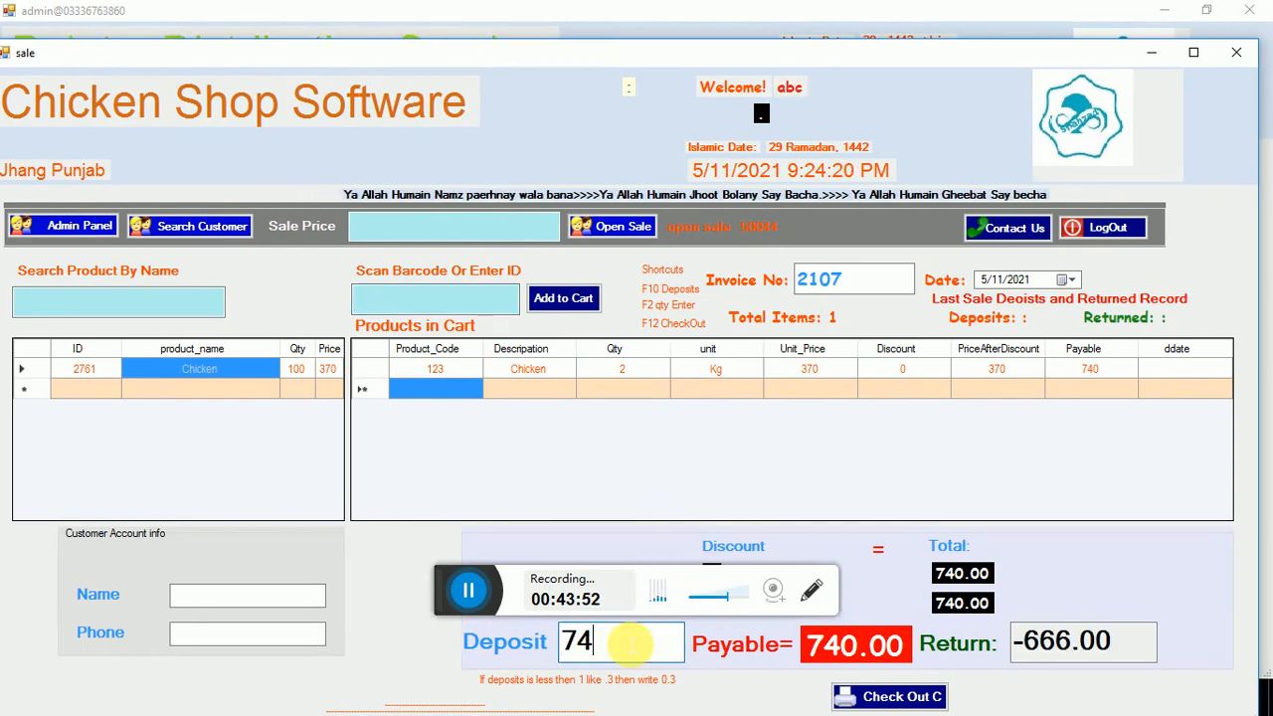
key("BackSpace")
key("BackSpace")
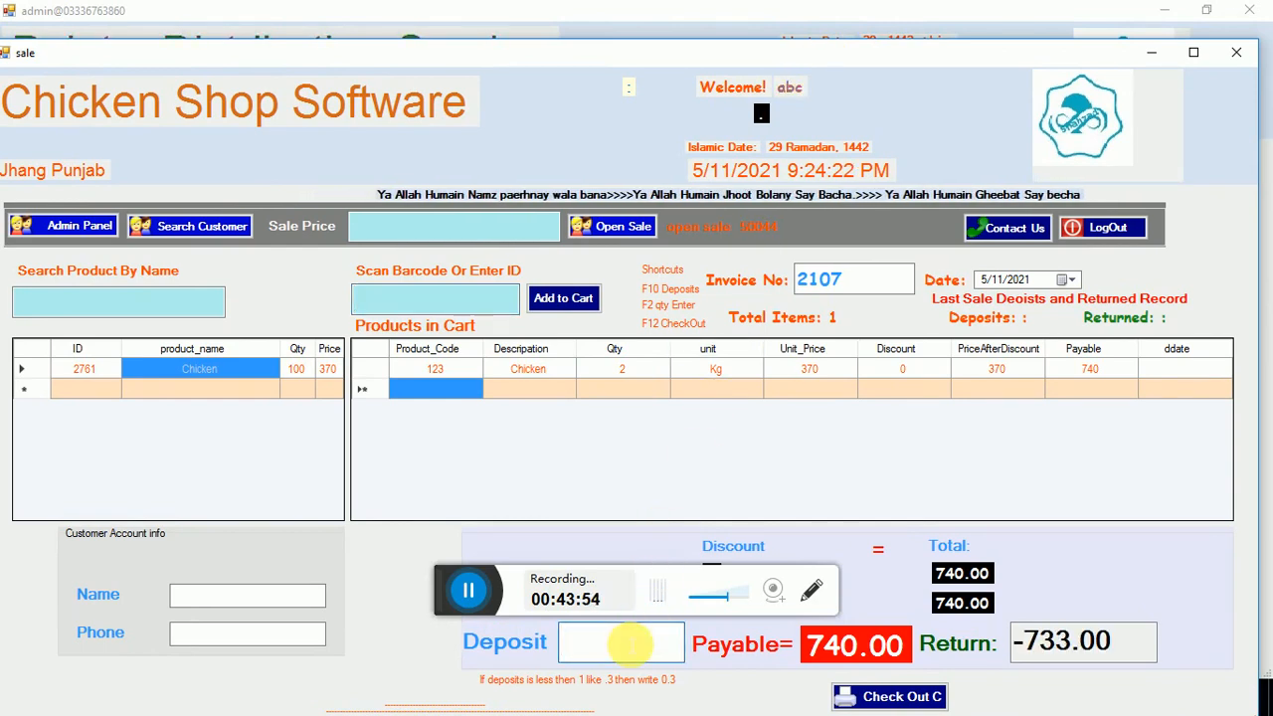
type("1000")
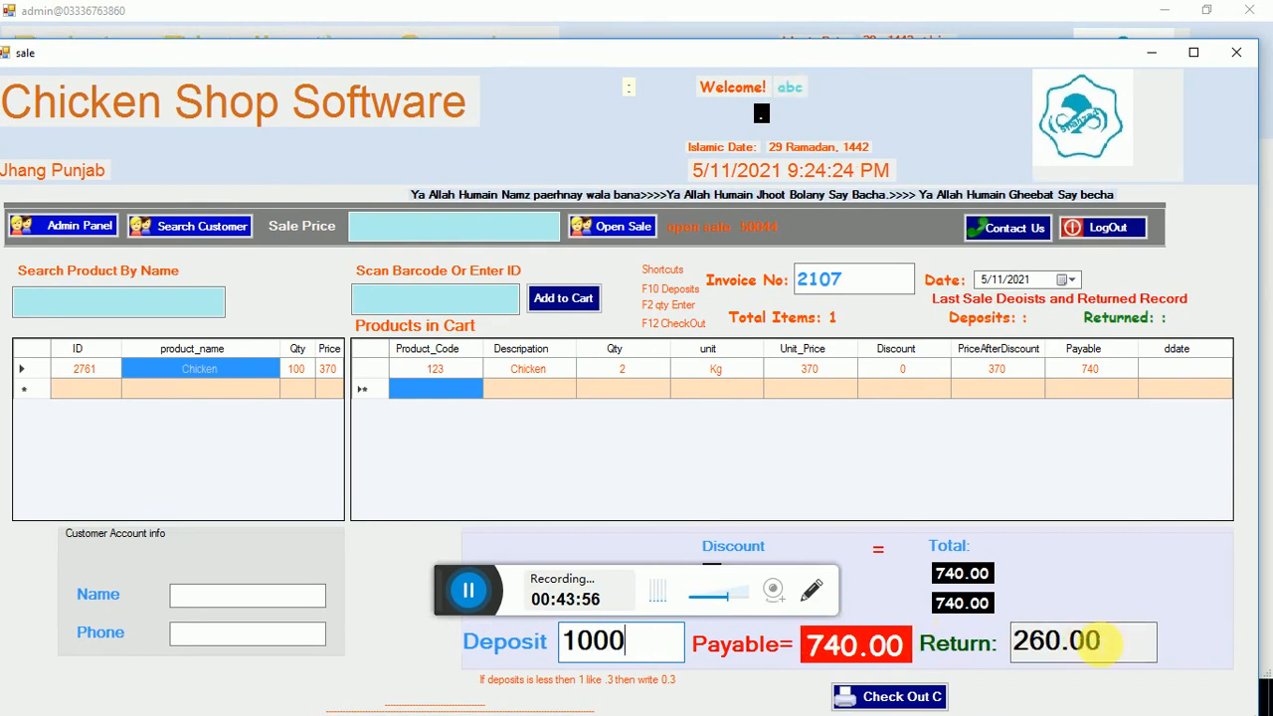
left_click(886, 696)
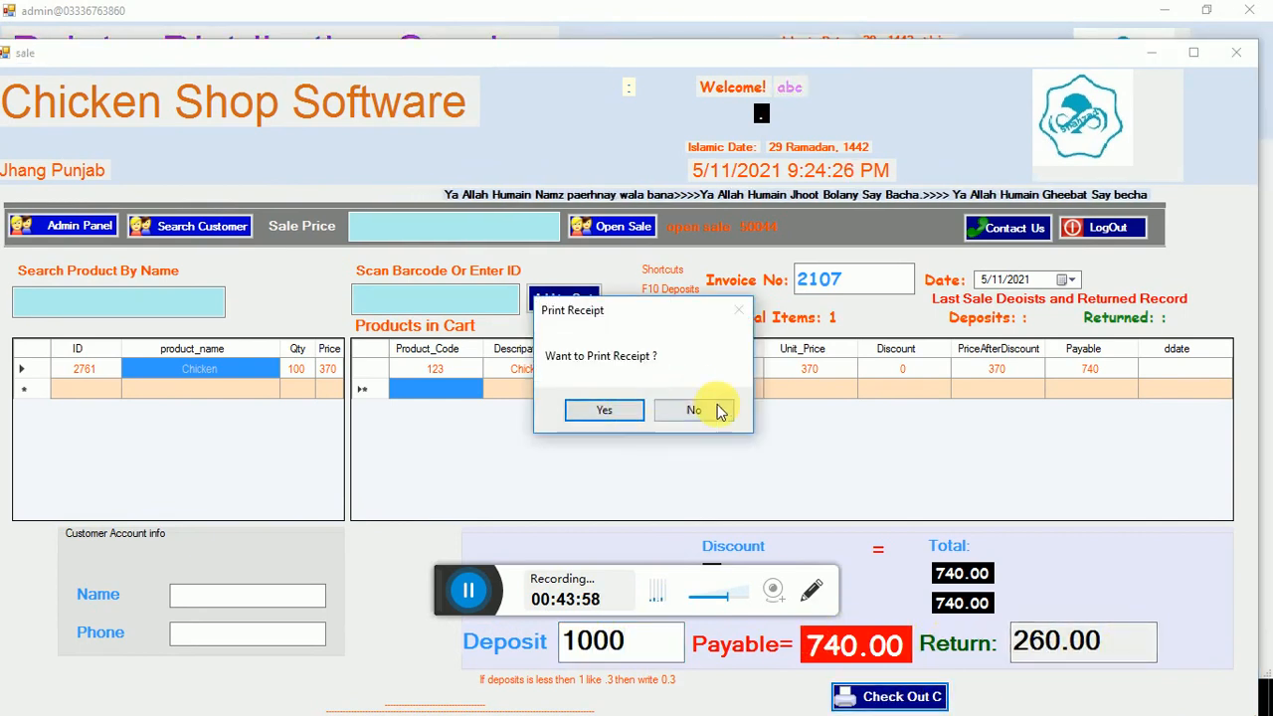
Print the chicken sale receipt and save it as a PDF named abc in the Documents folder.
left_click(585, 411)
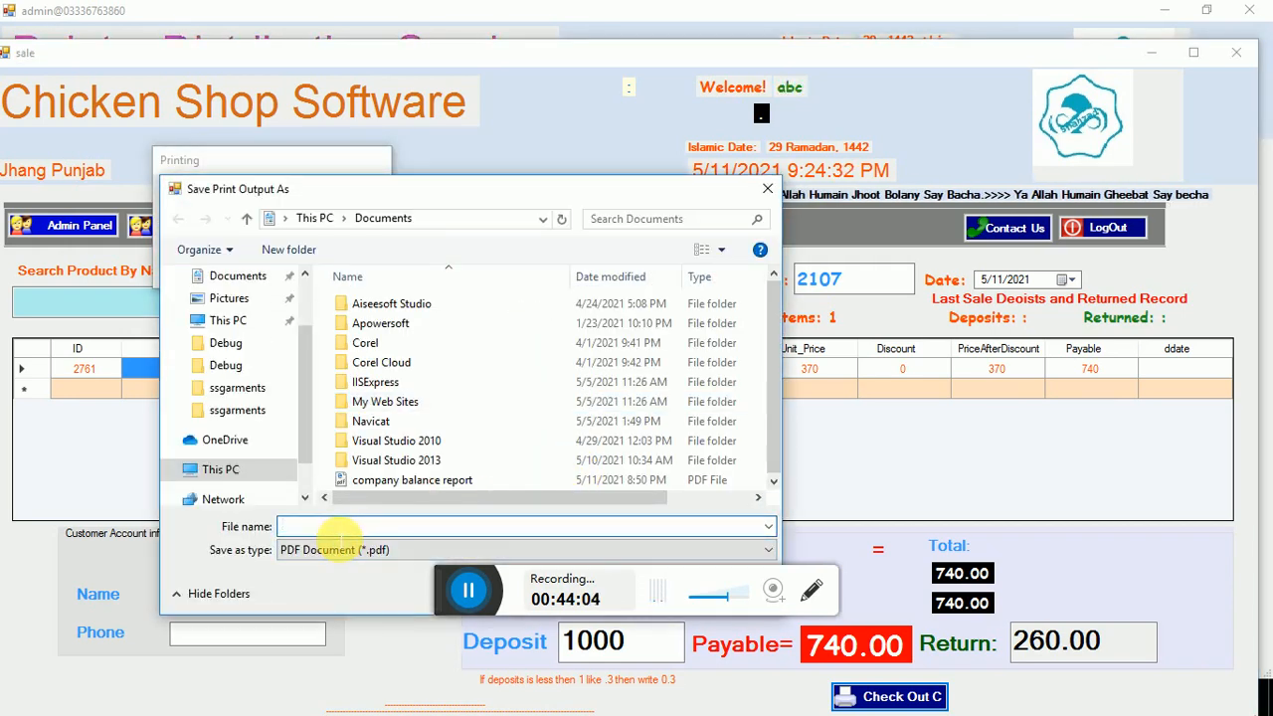
type("abc")
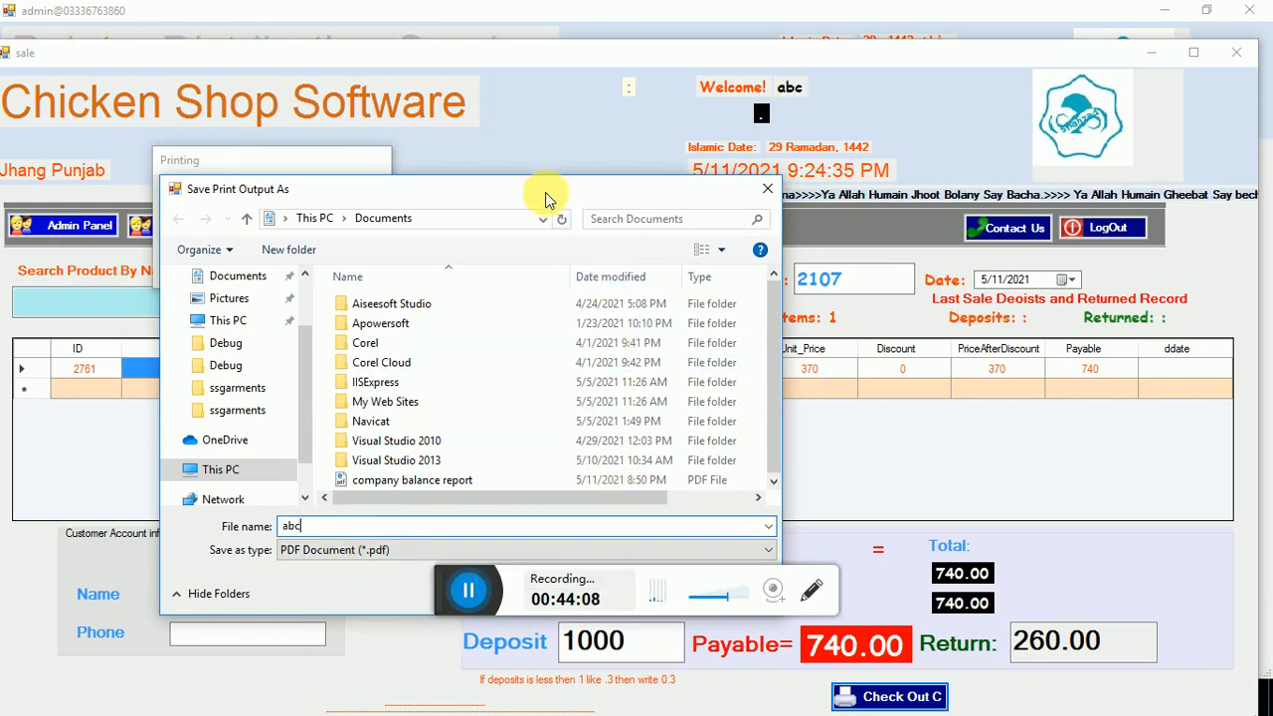
left_click_drag(547, 190, 546, 151)
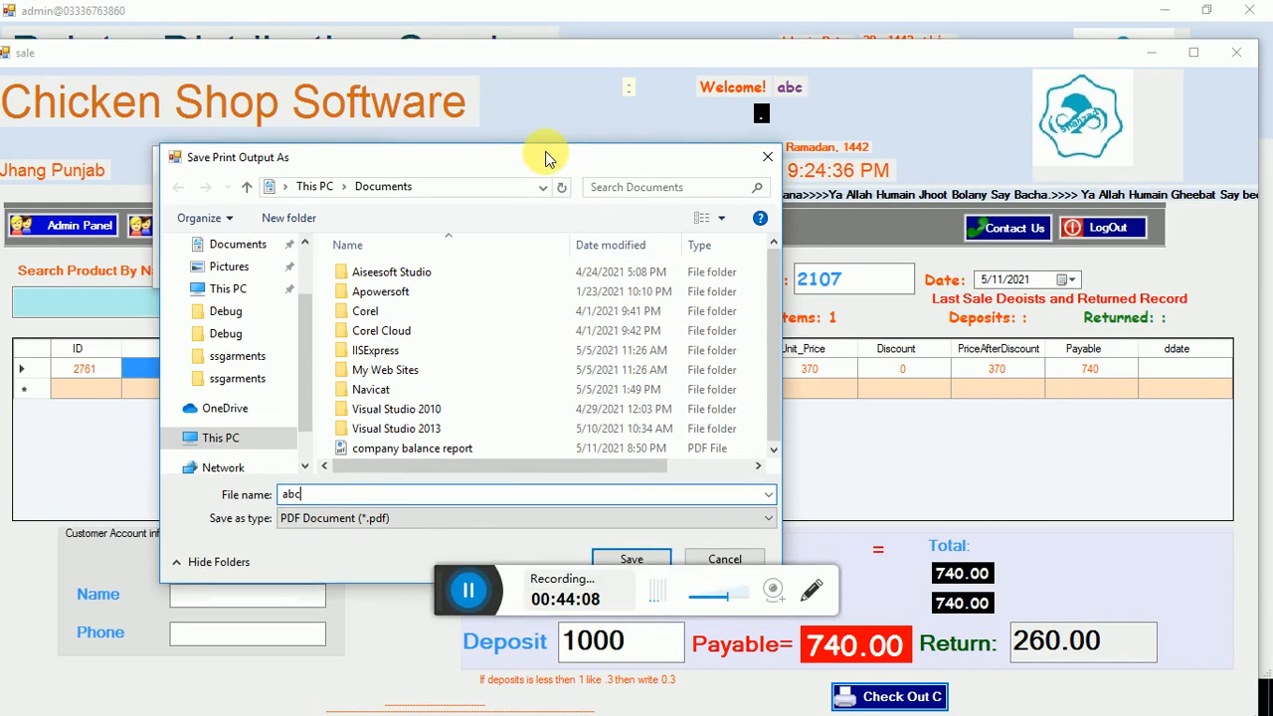
left_click(627, 550)
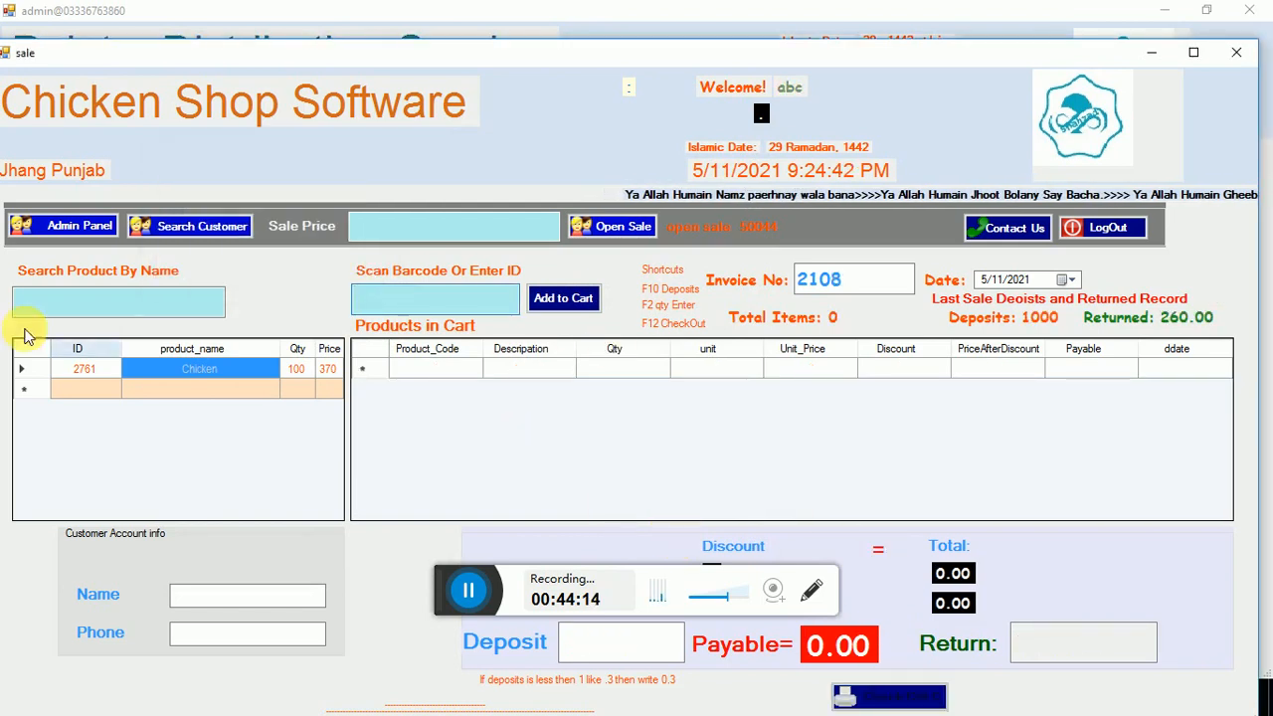
Search the chicken shop's sale history for 5/11/2021 with all sellers, returning to the admin panel.
left_click(92, 238)
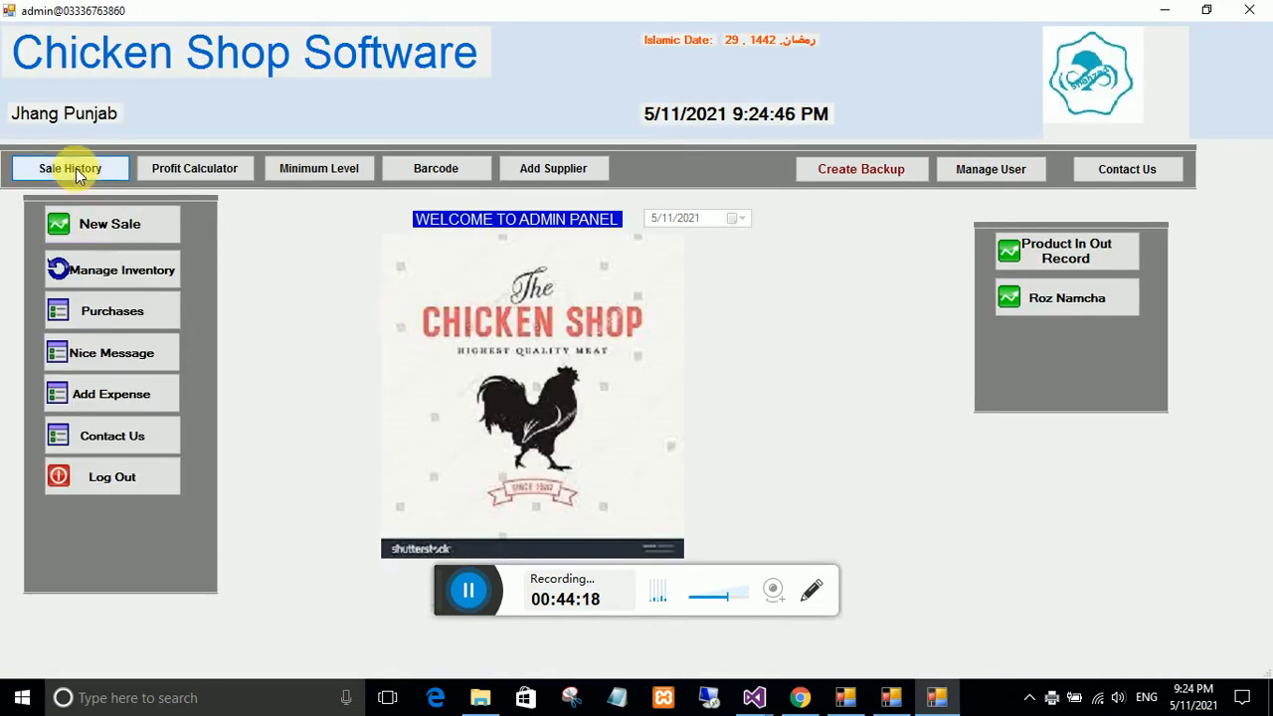
key("alt+F4")
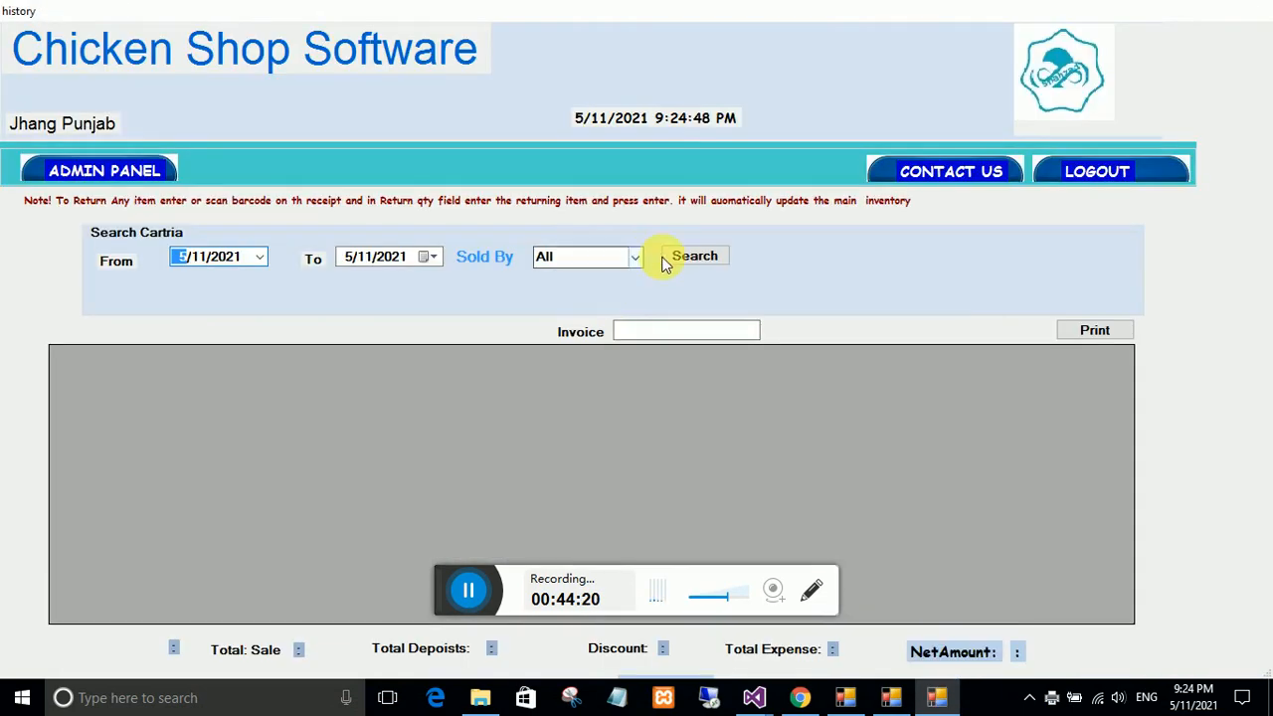
left_click(678, 257)
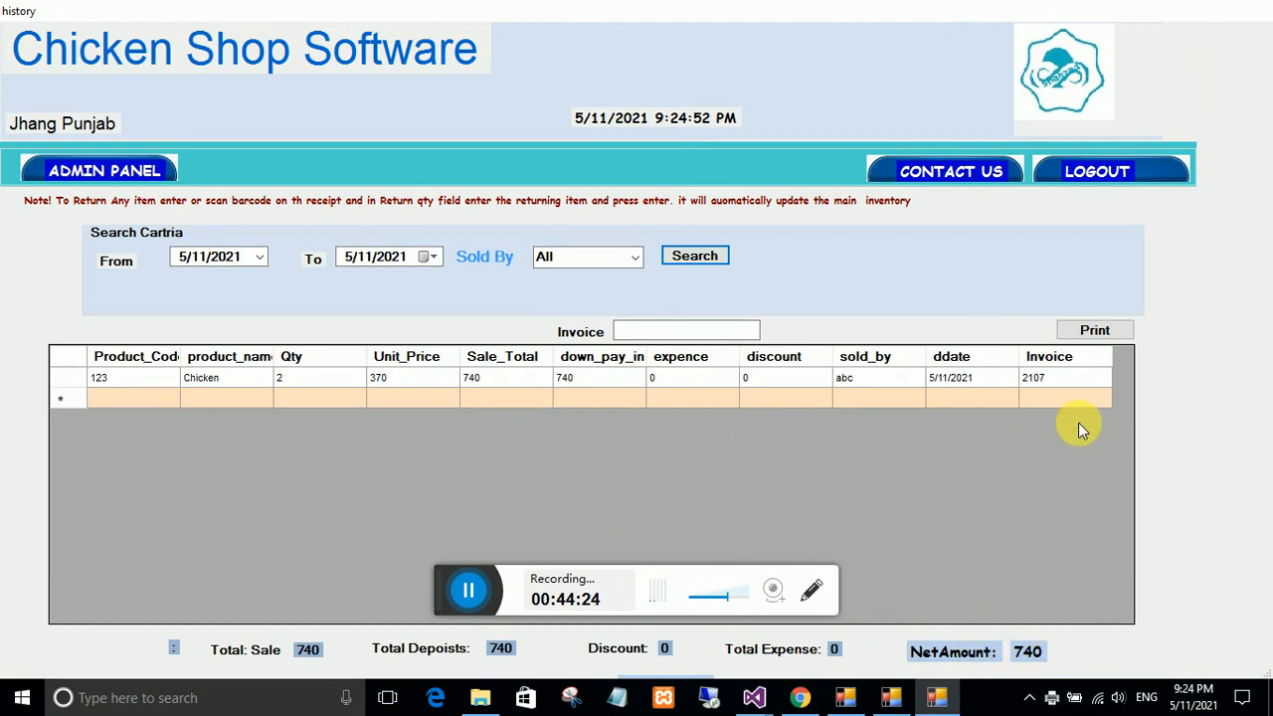
left_click(87, 174)
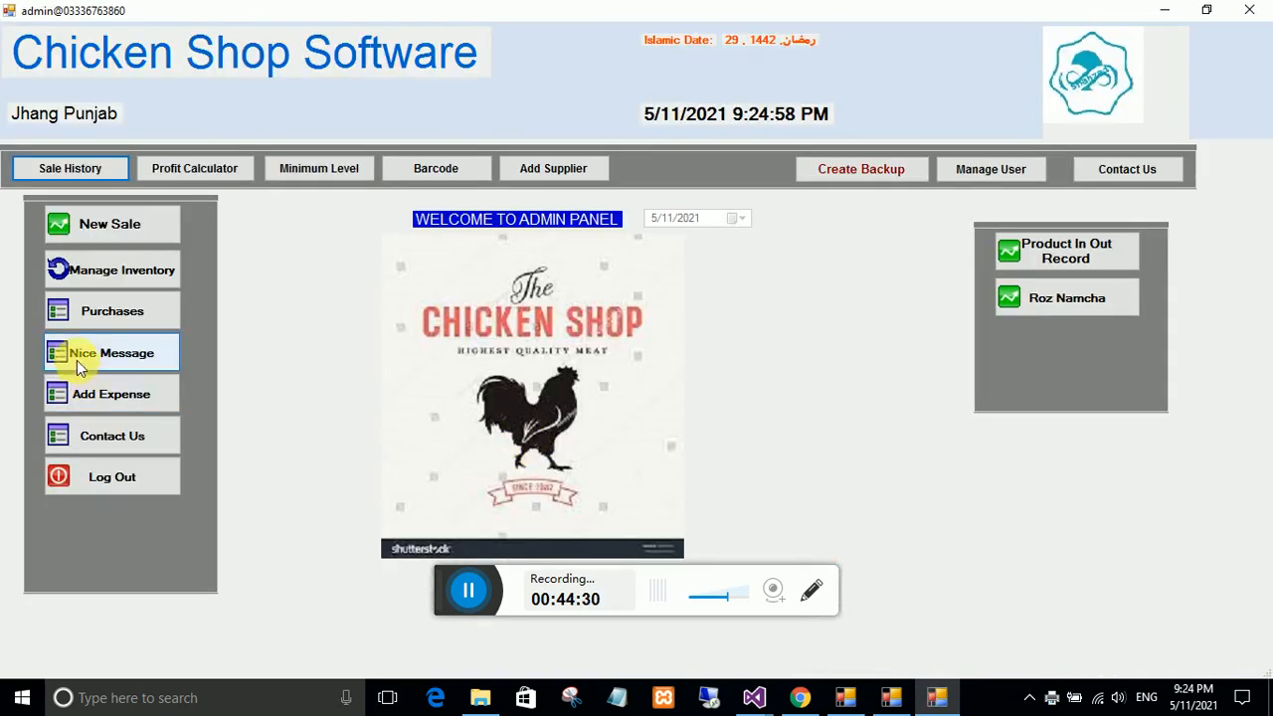
Revisit the Poultry Distribution Service and Chicken Shop admin panels, then view the contact page in Poultry Control Shed.
left_click(889, 701)
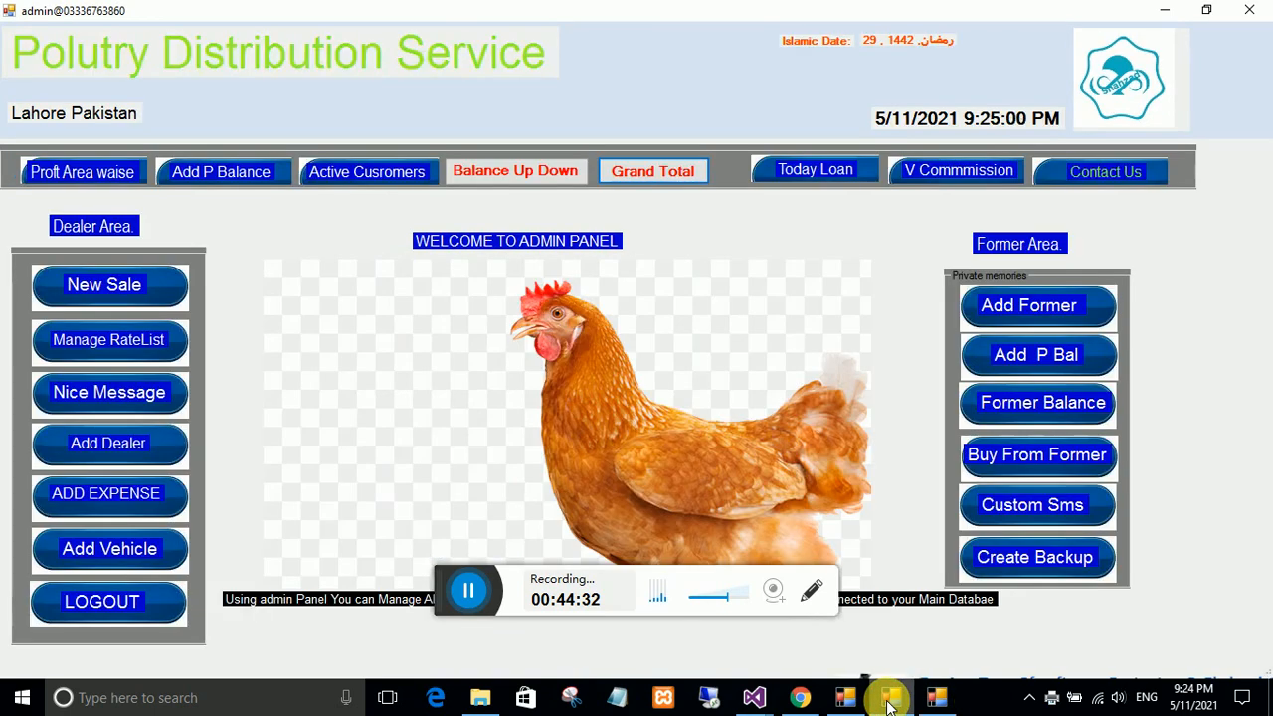
left_click(950, 708)
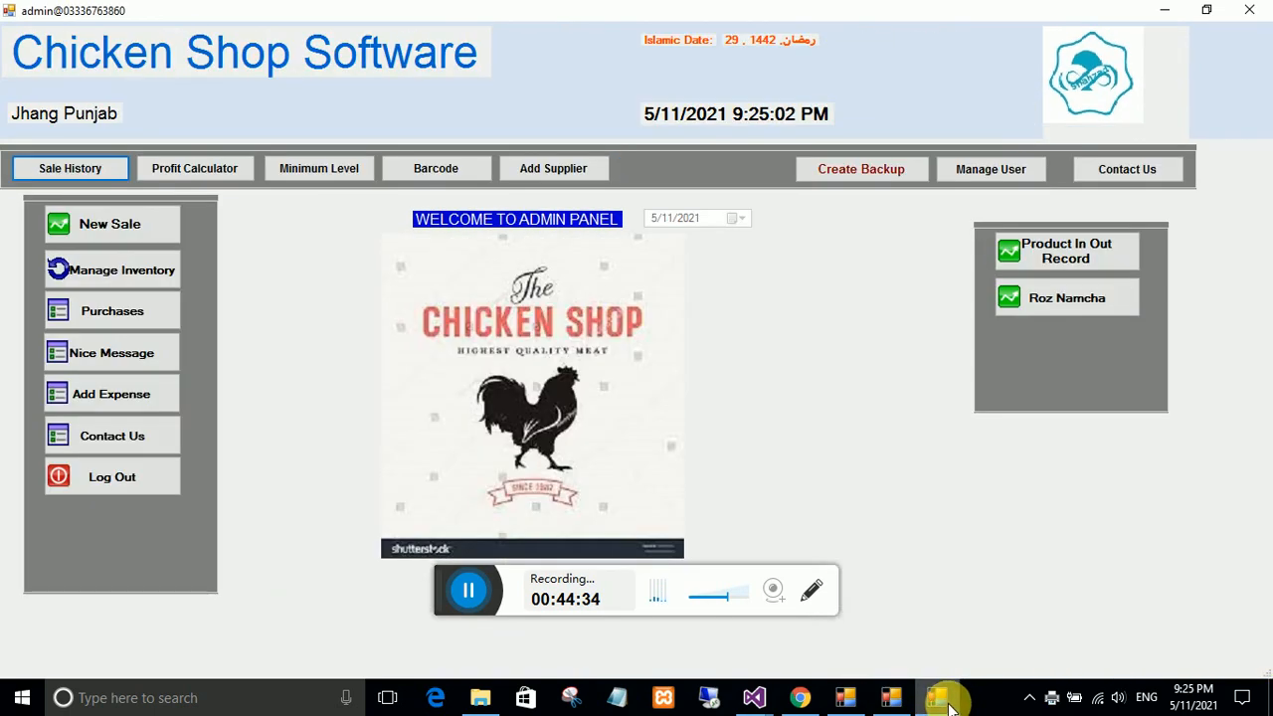
left_click(849, 705)
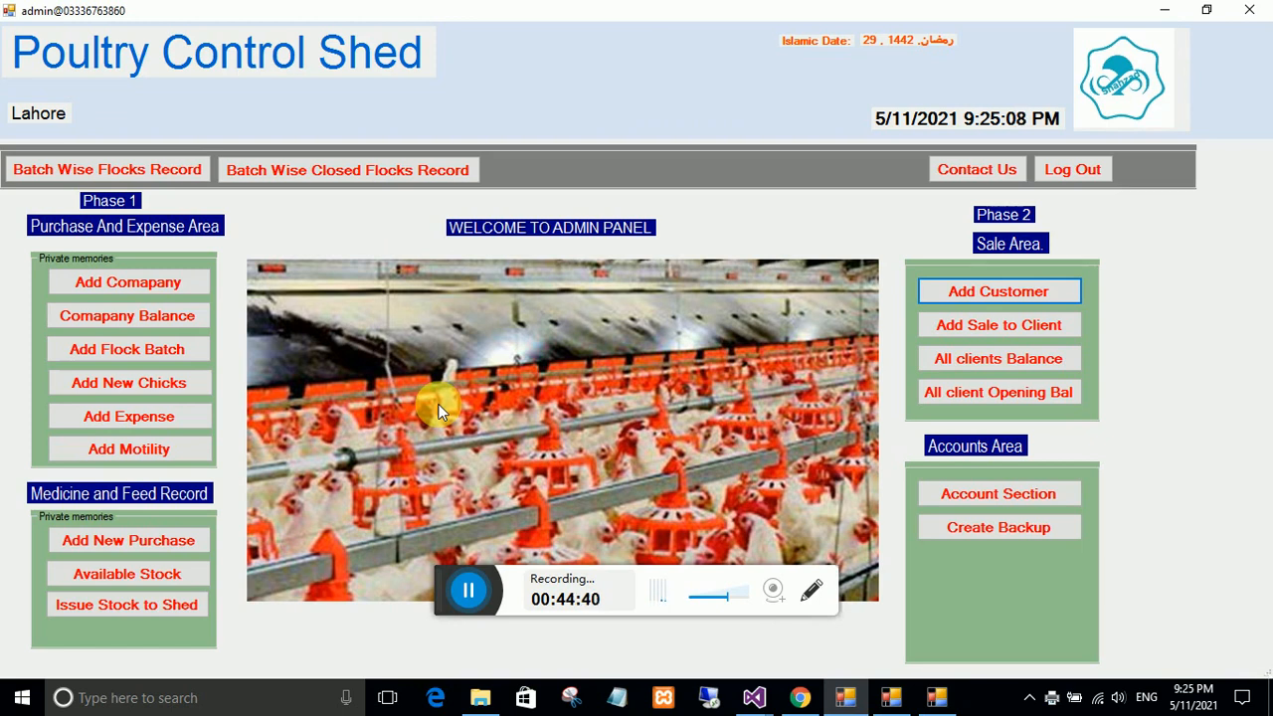
left_click(961, 169)
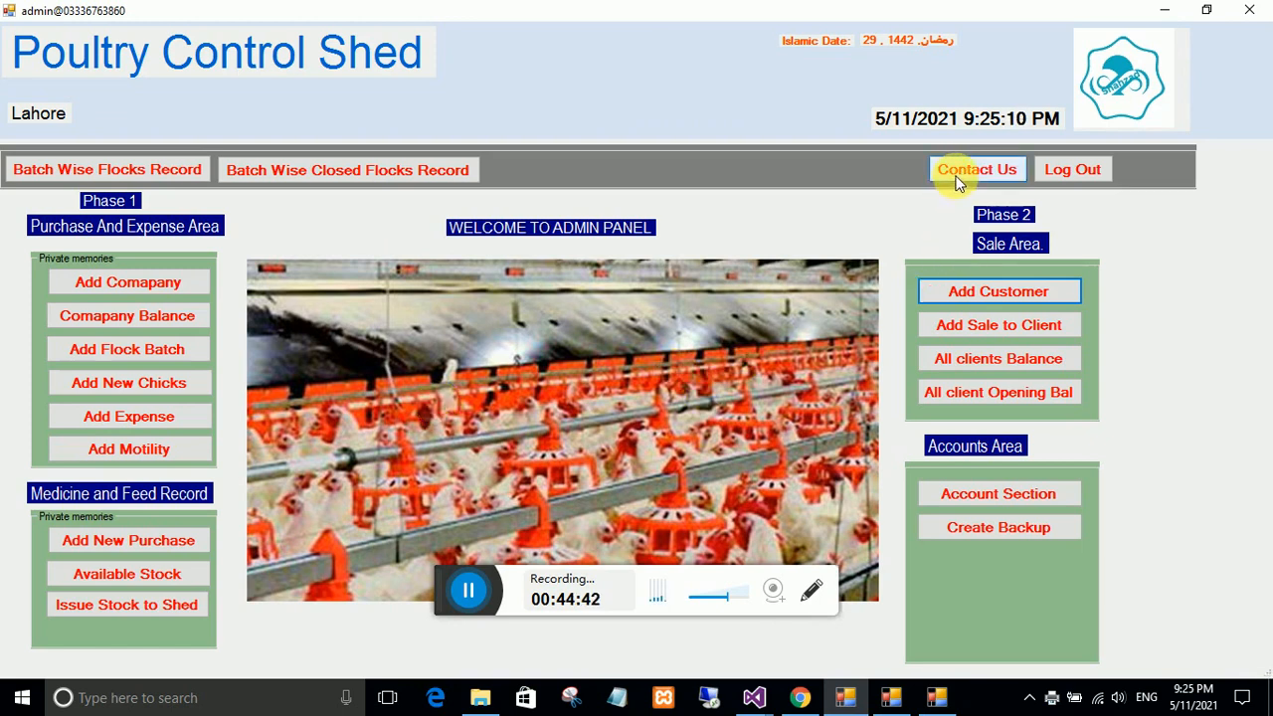
key("alt+Tab")
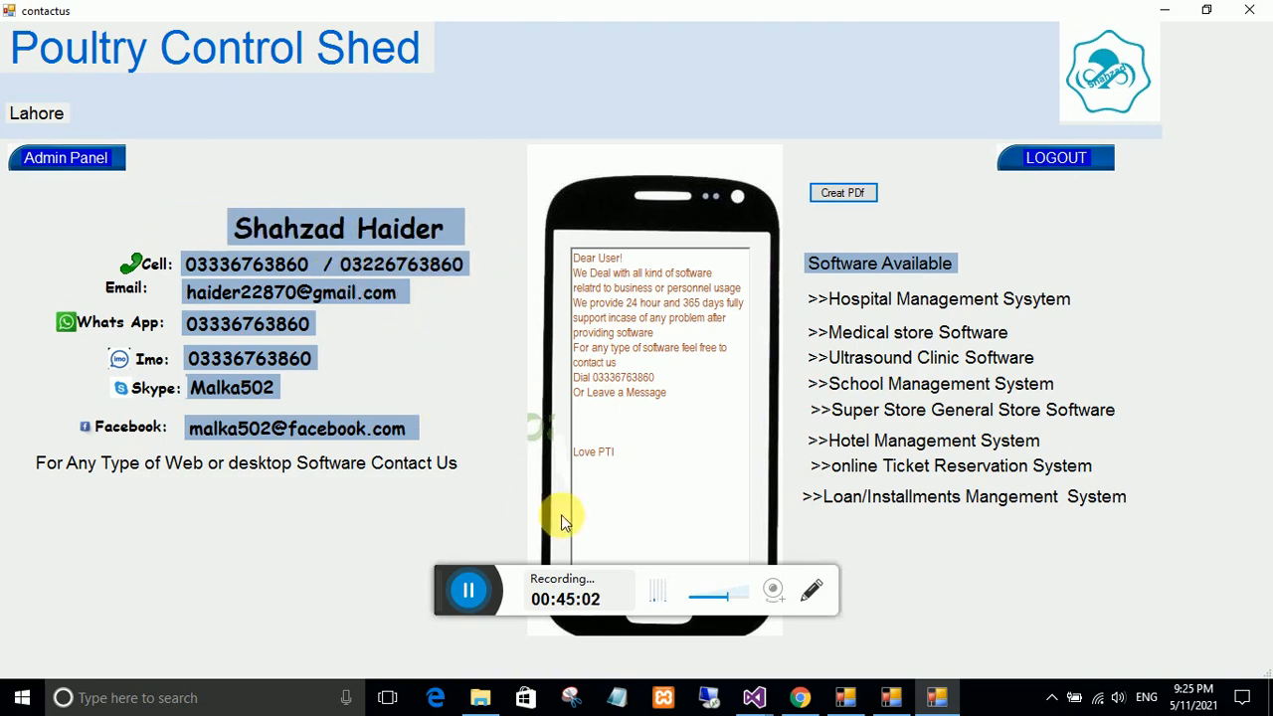
Switch to Chrome and look through the uploaded videos on the Soft Solutions YouTube channel.
left_click(798, 698)
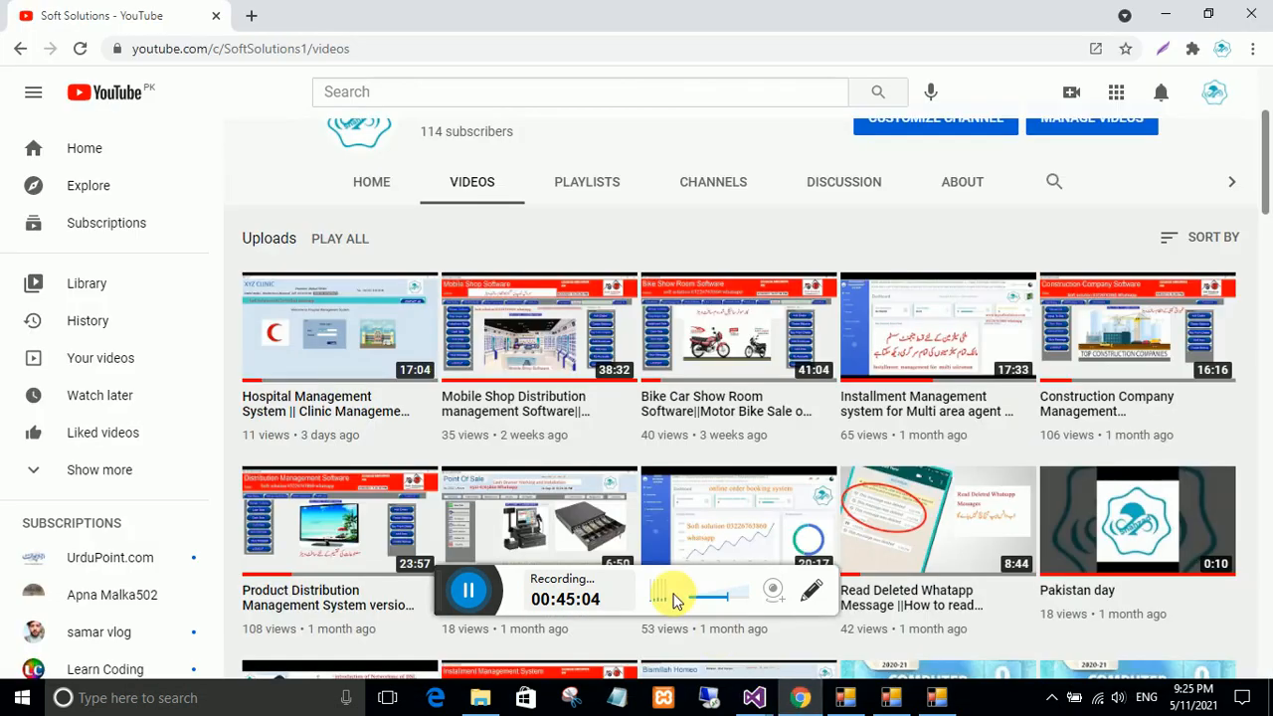
scroll(459, 423, "up", 3)
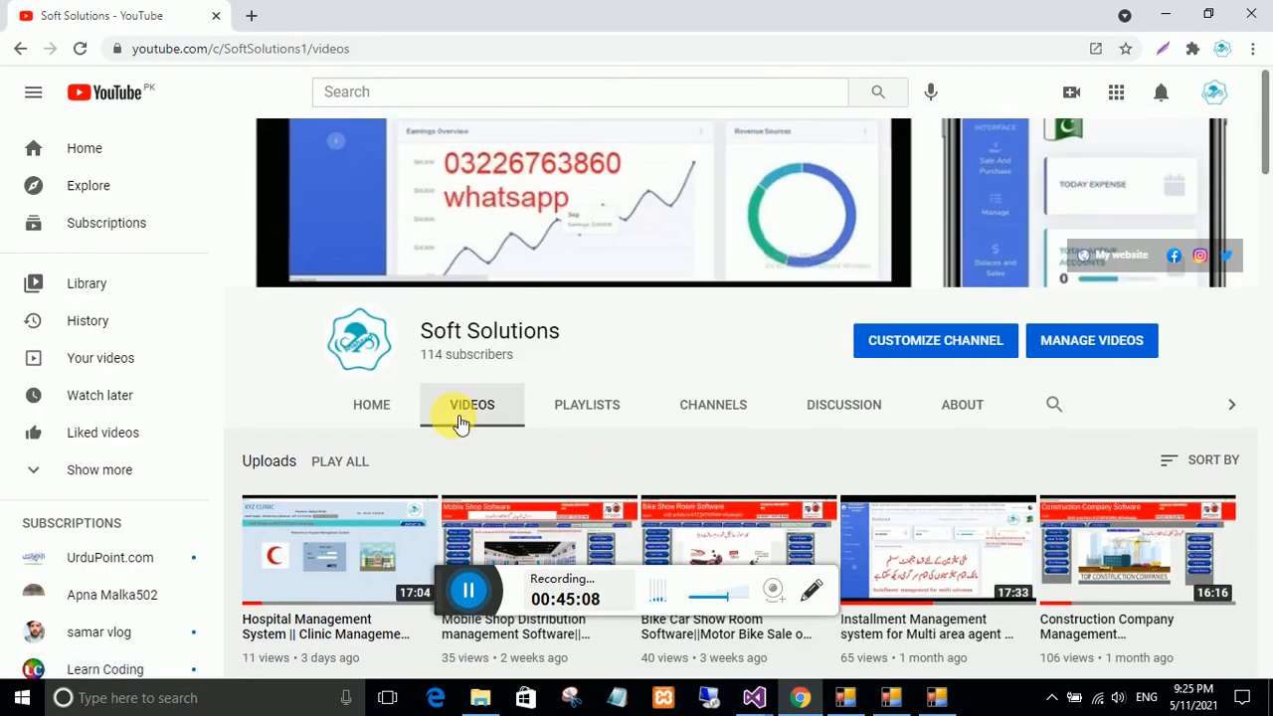
scroll(442, 505, "down", 3)
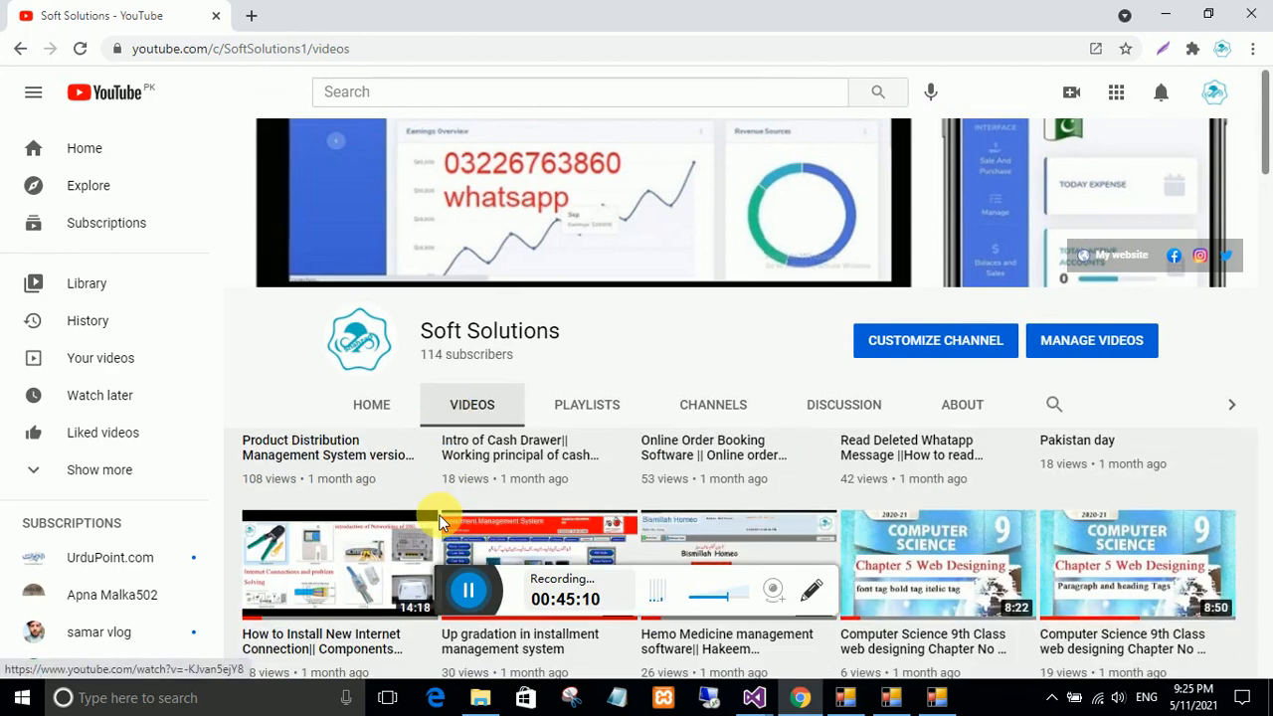
scroll(439, 513, "up", 3)
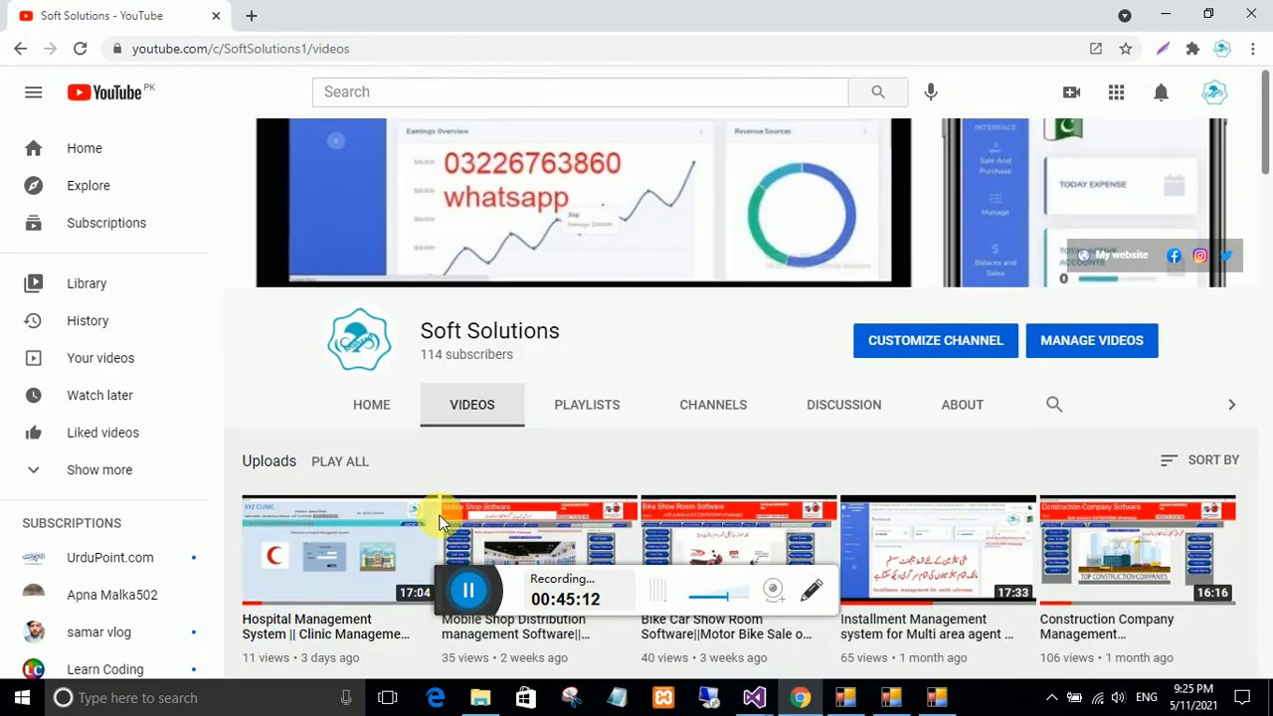